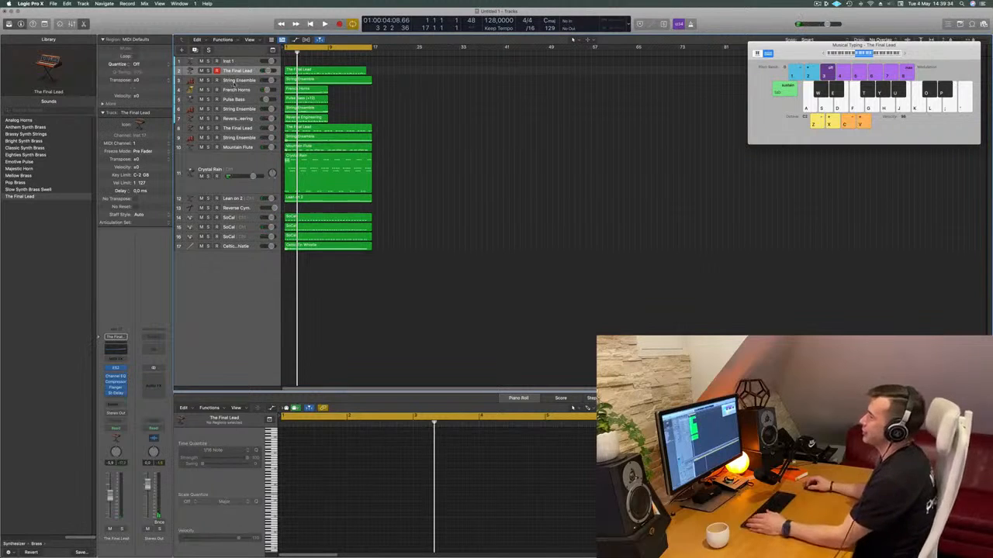
Step: Move the upper String Ensemble track above The Final Lead, solo it and play it back
click(234, 83)
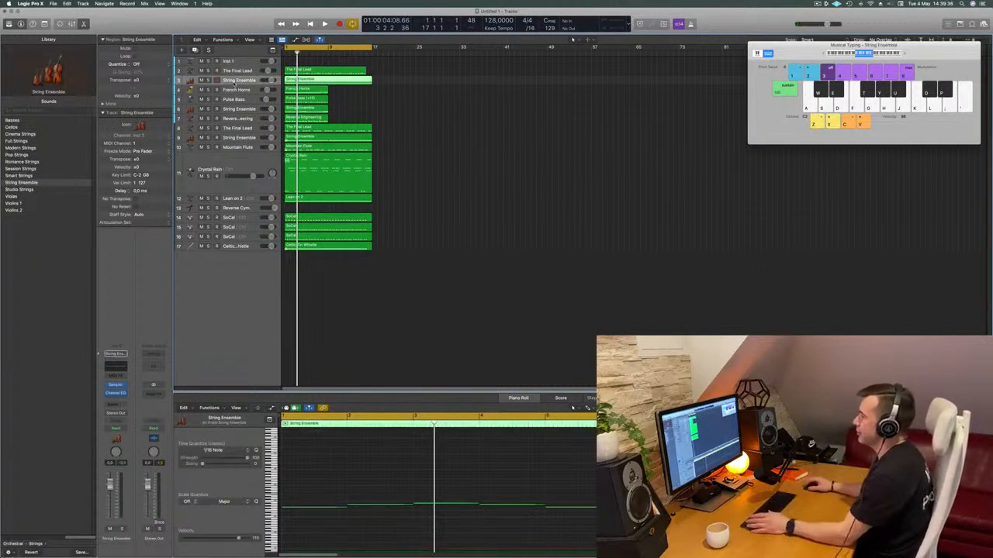
drag(245, 83, 247, 74)
click(208, 70)
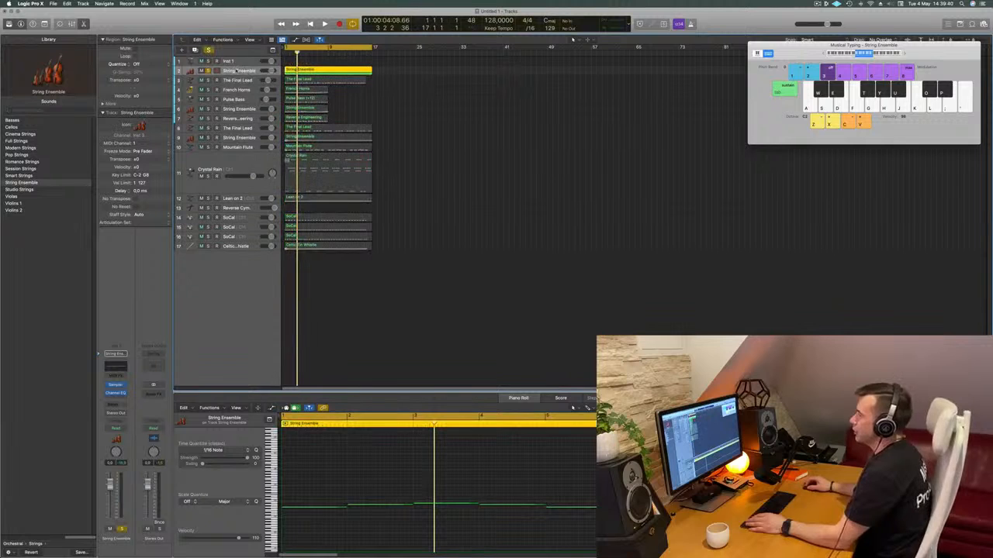
key(space)
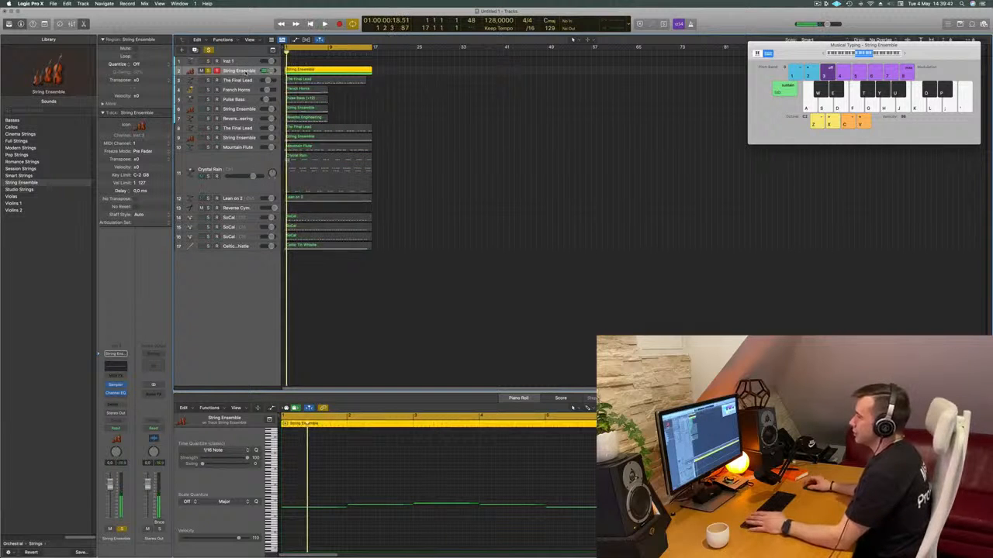
Step: Duplicate the soloed String Ensemble track, copy its region onto the new track, and reselect the original
key(super+d)
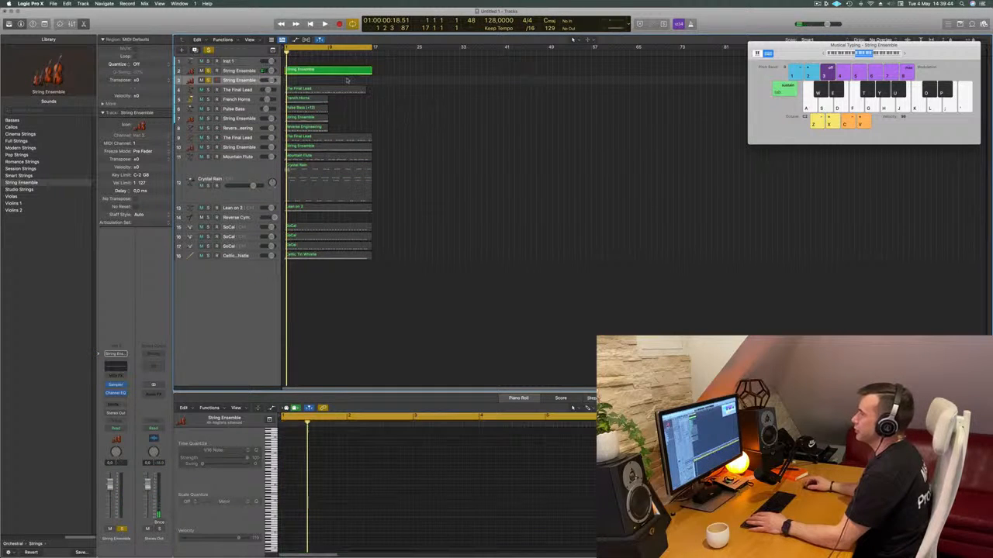
click(335, 72)
drag(348, 74, 342, 83)
click(243, 70)
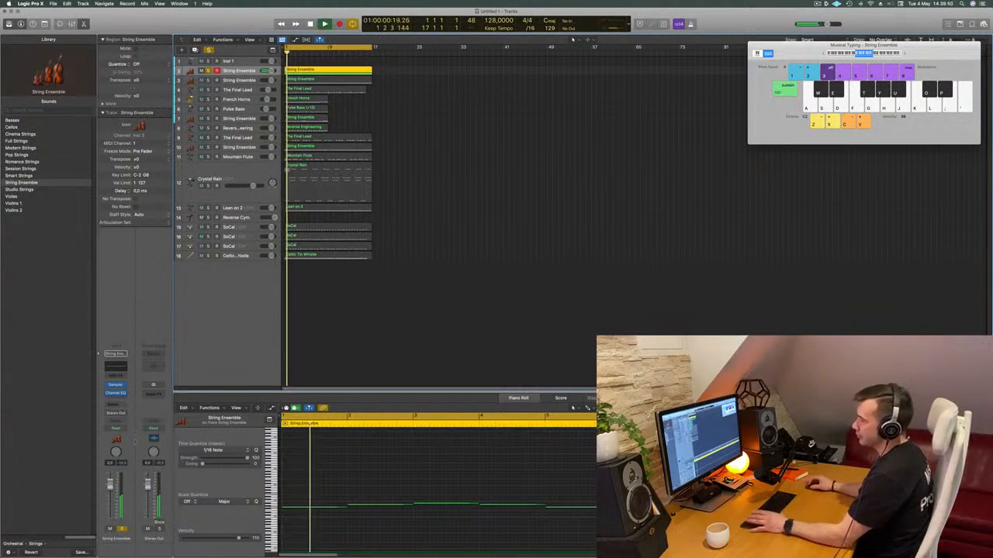
Step: Replace the Sampler instrument on the upper soloed String Ensemble track with Alchemy in stereo
click(124, 385)
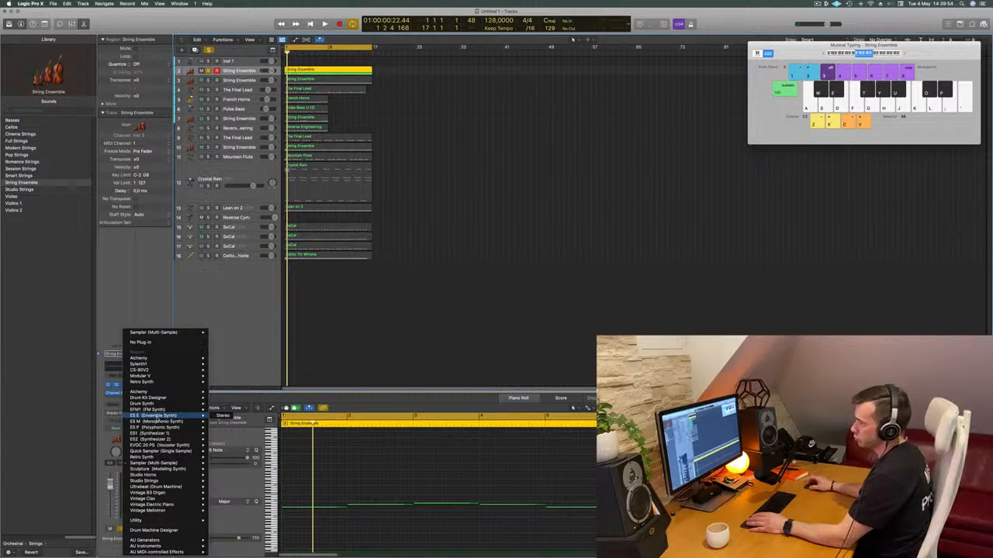
mouse_move(167, 359)
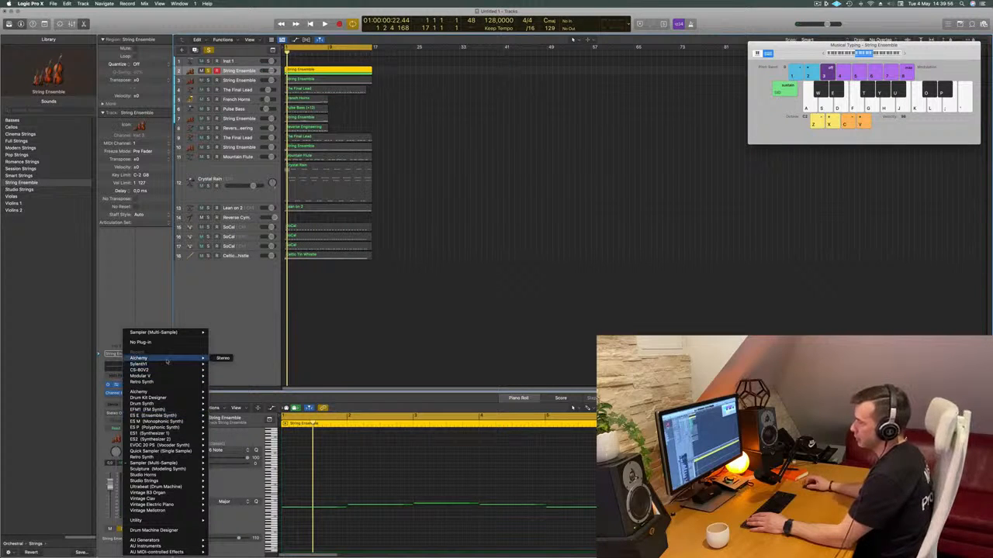
click(219, 358)
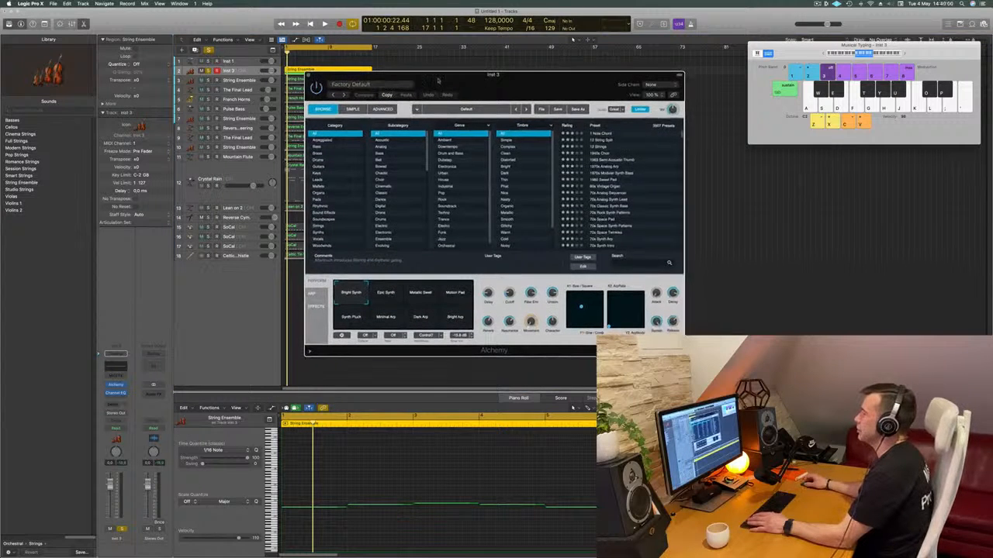
Step: Filter Alchemy's presets to the Bass category, load 70s Synth Intro and play the track
drag(438, 80, 376, 78)
click(257, 145)
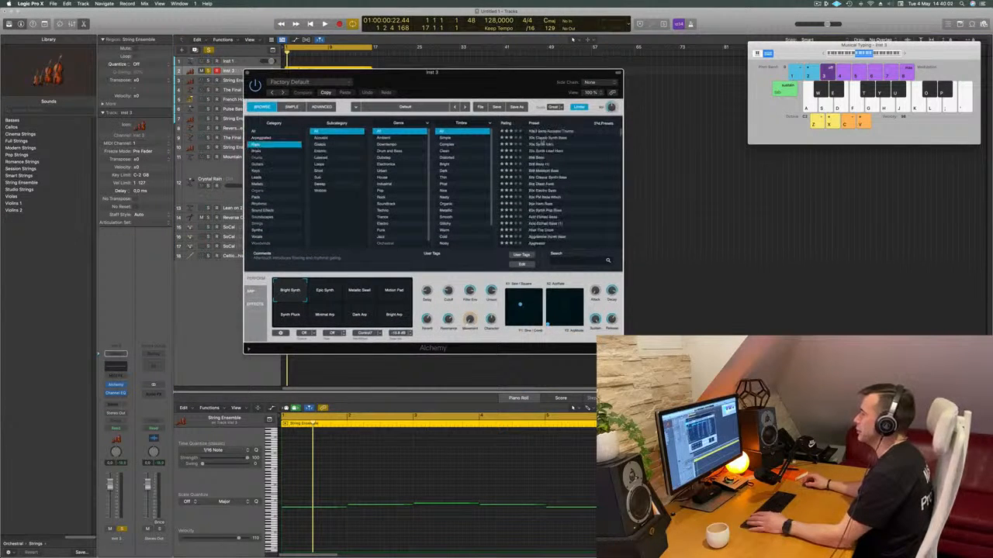
click(541, 144)
drag(542, 73, 770, 84)
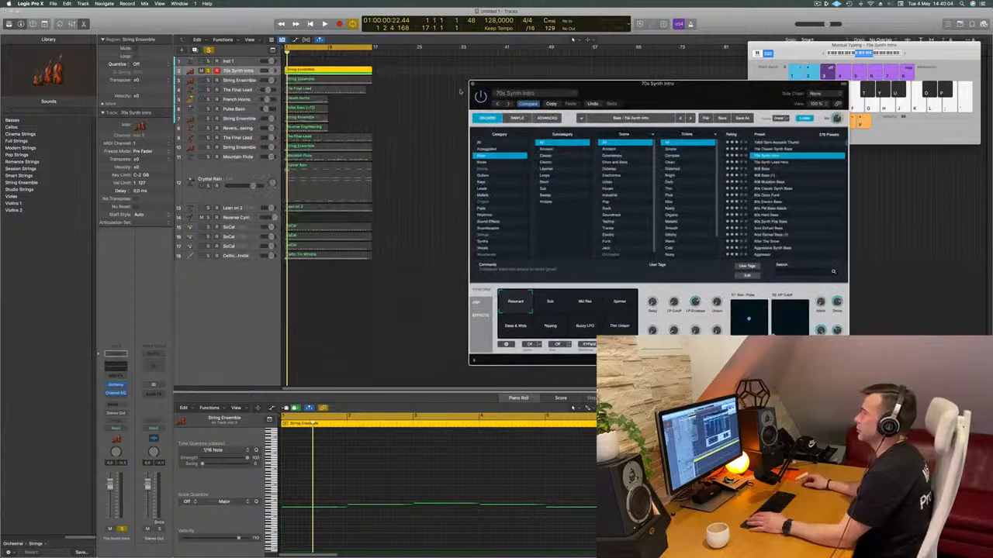
key(space)
key(space)
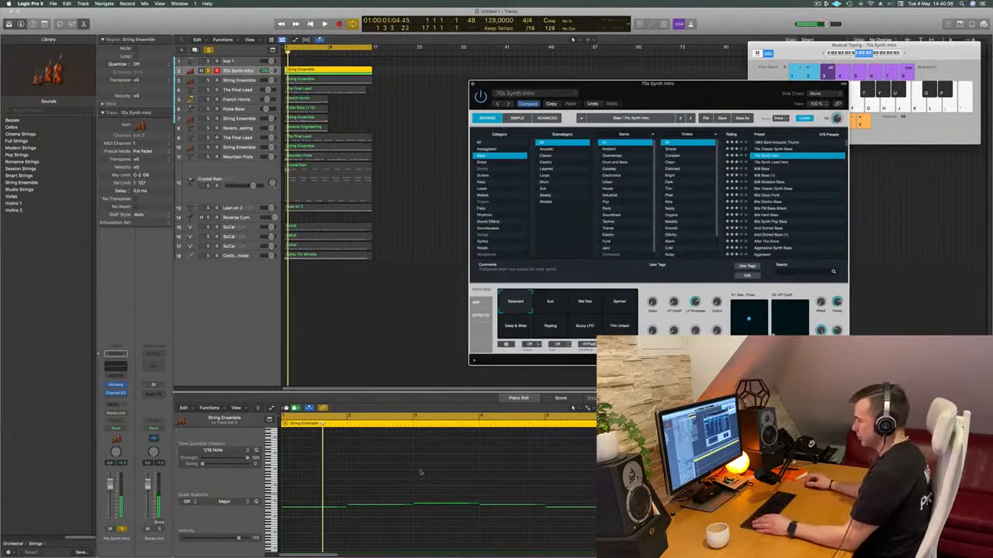
Step: Transpose all notes of the Alchemy track's region down two octaves and play the result
click(420, 472)
key(super+a)
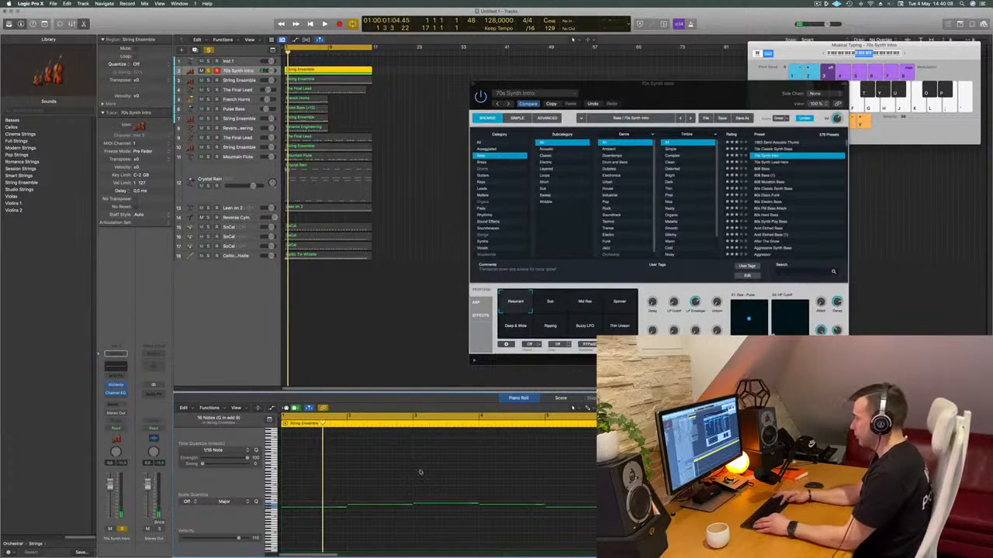
key(shift+alt+Down)
key(shift+alt+Down)
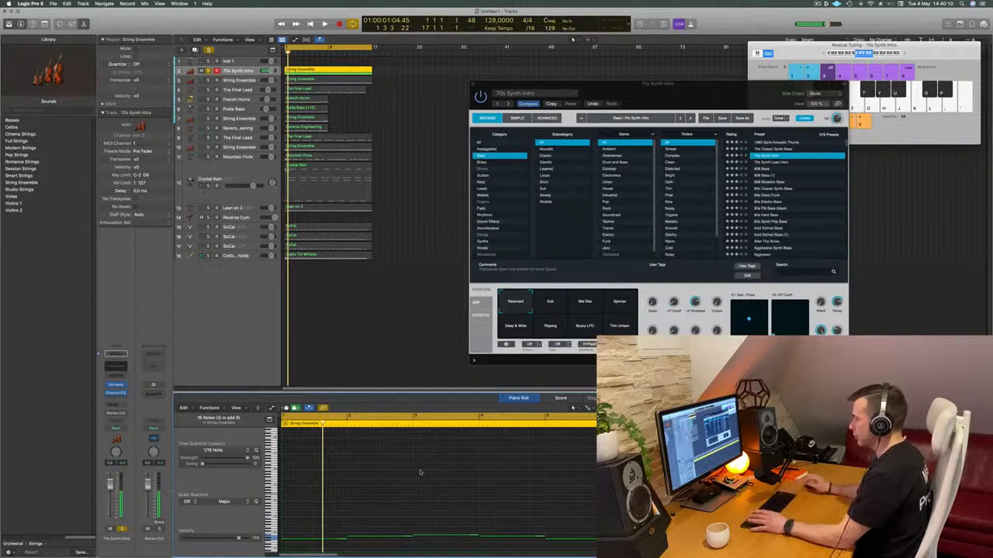
key(space)
Step: Audition Alchemy's bass presets in order during playback, from 70s Synth Lead Hero through Acid Etched Bass (1)
drag(574, 84, 517, 48)
key(space)
key(space)
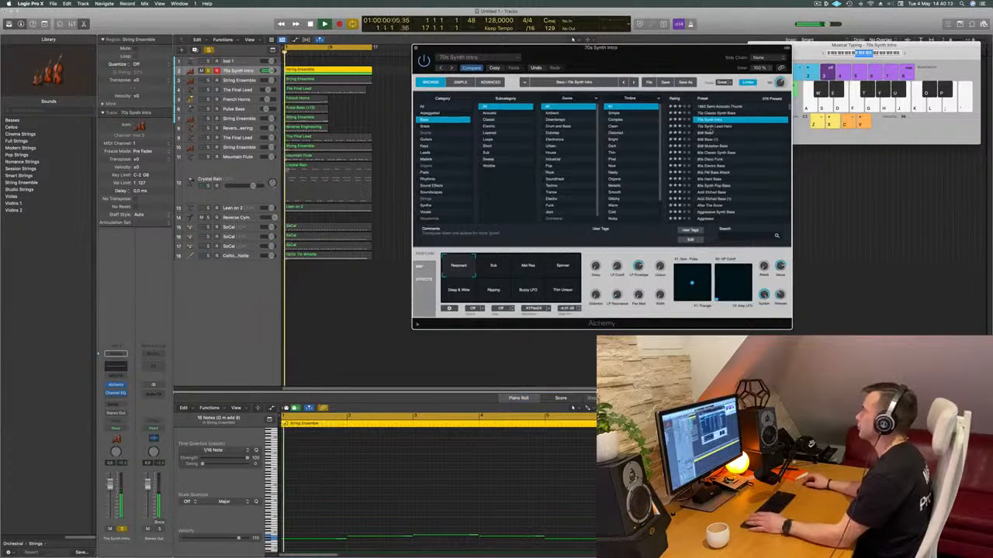
key(Down)
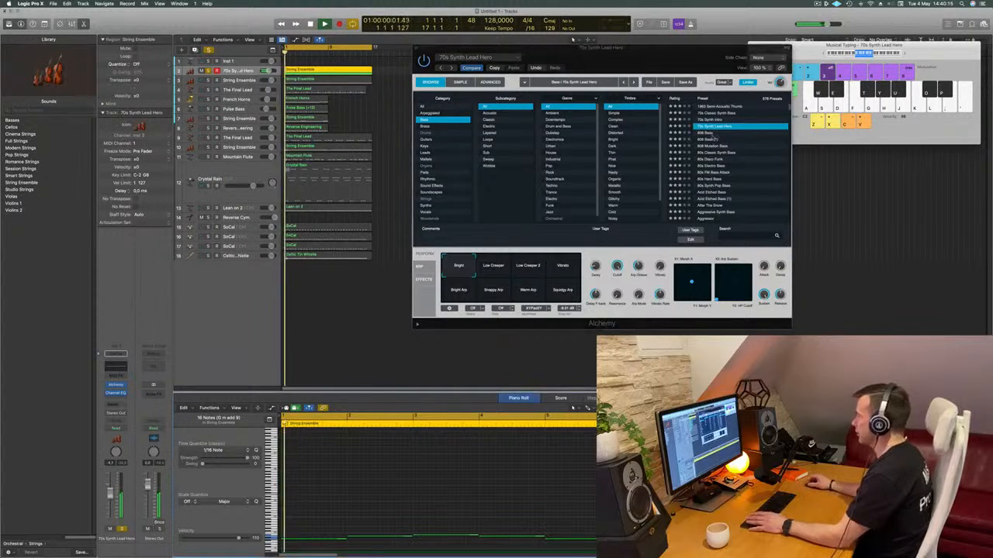
key(Down)
key(Down)
key(Down)
key(Down)
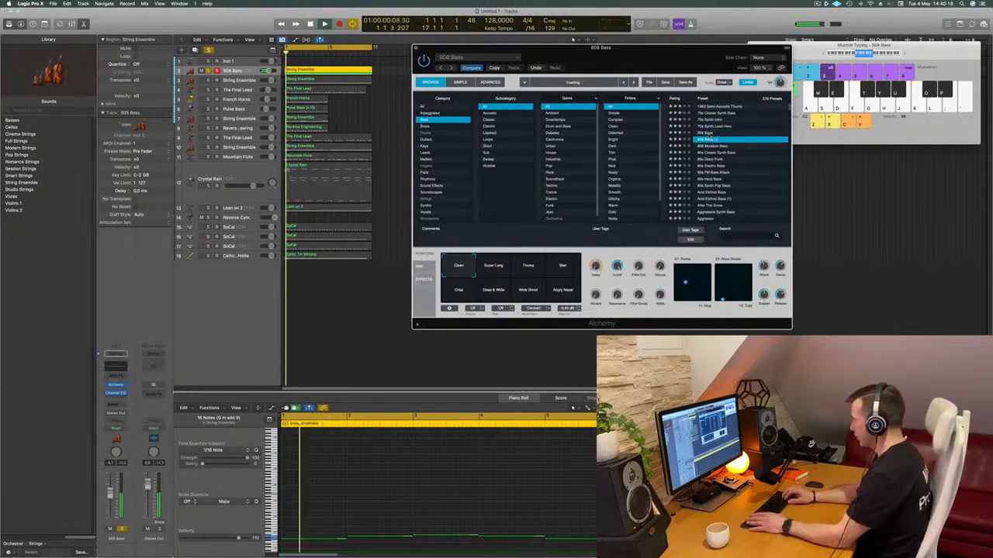
key(Down)
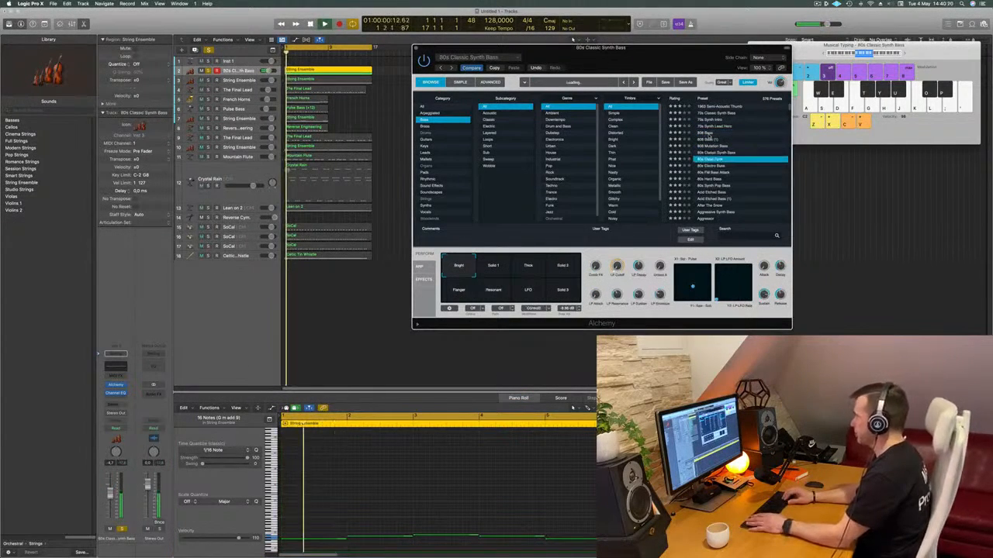
key(Down)
key(Down)
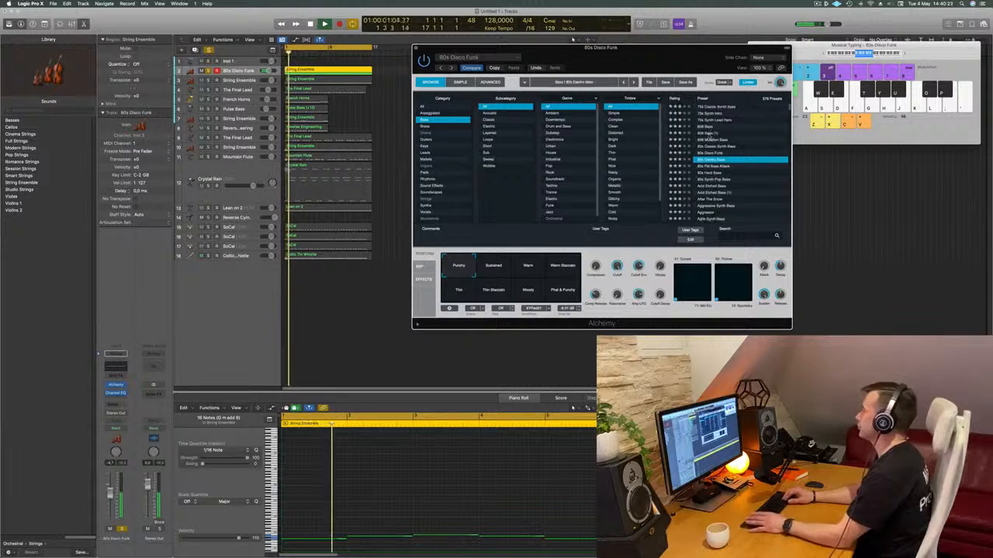
key(Down)
key(Down)
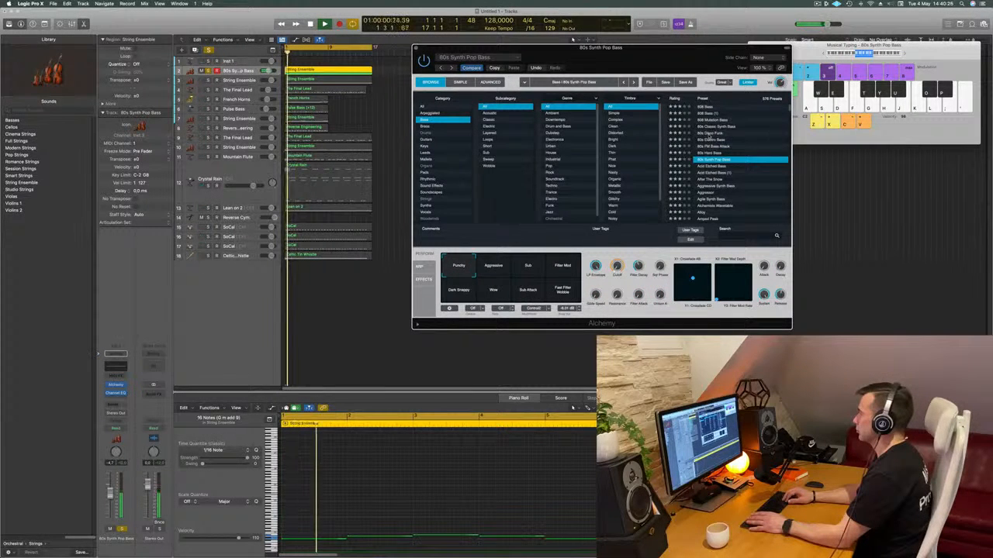
key(Down)
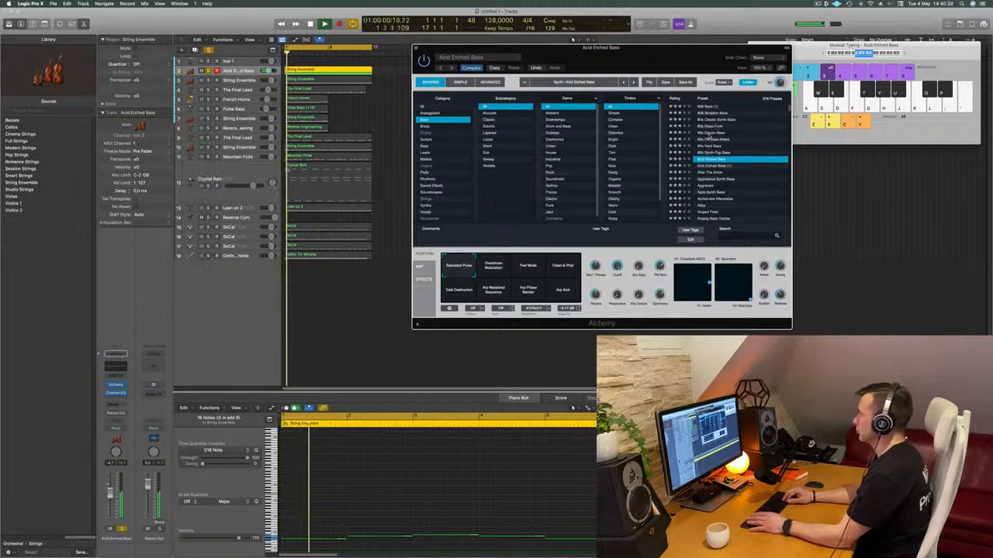
key(Down)
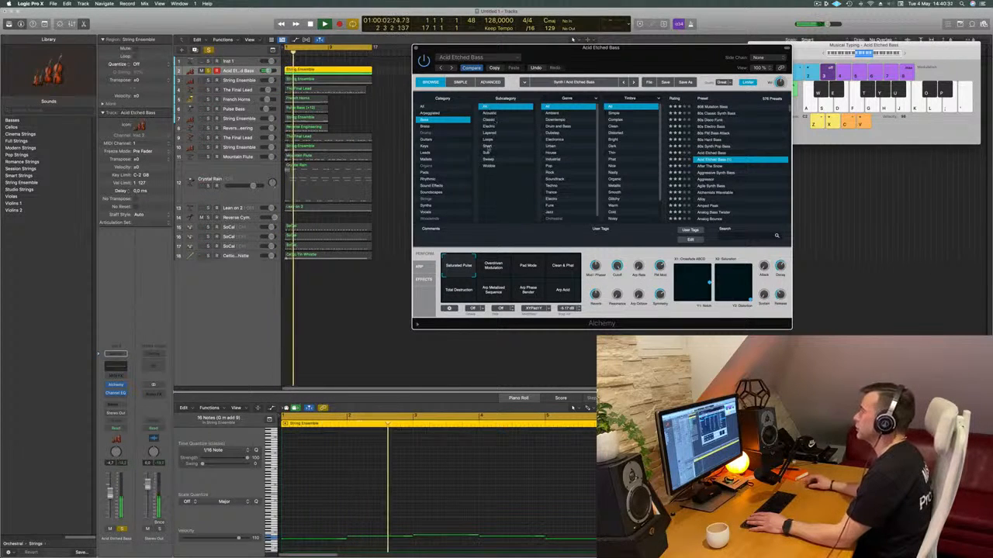
Step: Load the After The Snow bass preset, compare it with Aggressive Synth Bass, and return to After The Snow
scroll(630, 142, down, 3)
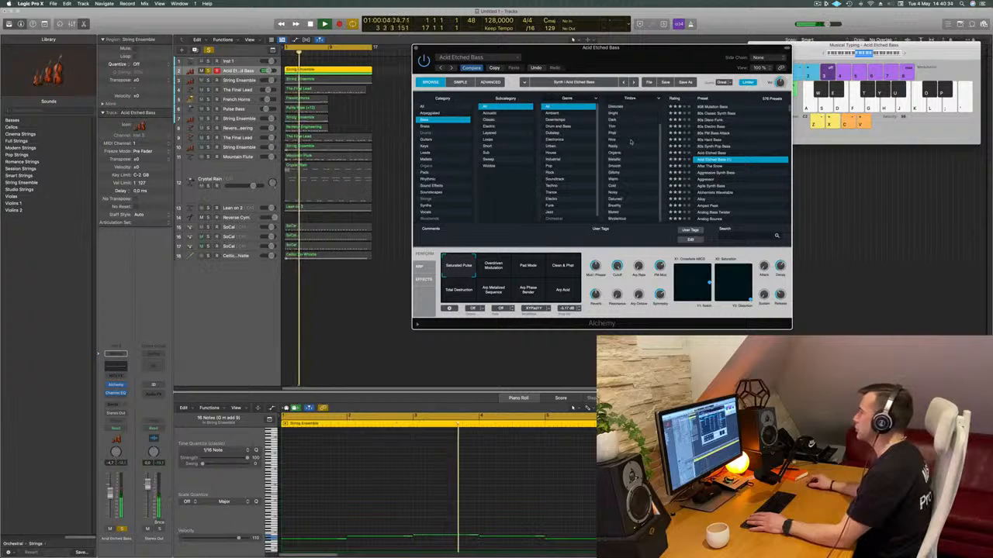
scroll(643, 152, up, 3)
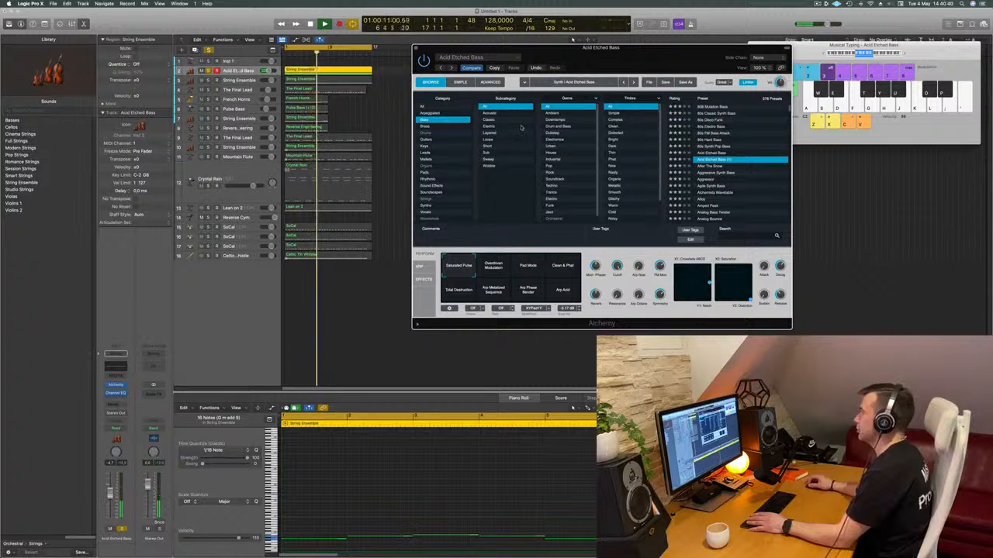
click(708, 166)
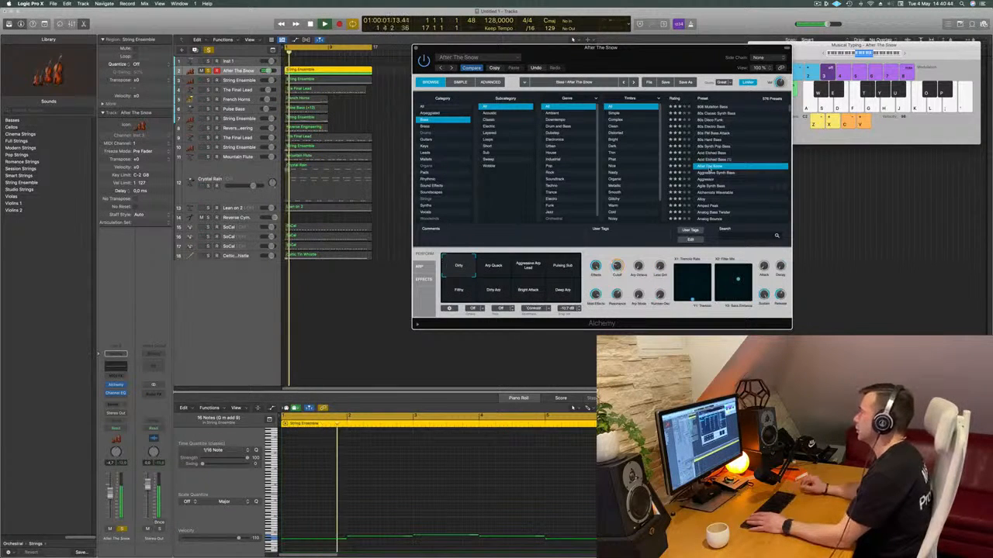
drag(573, 44, 619, 40)
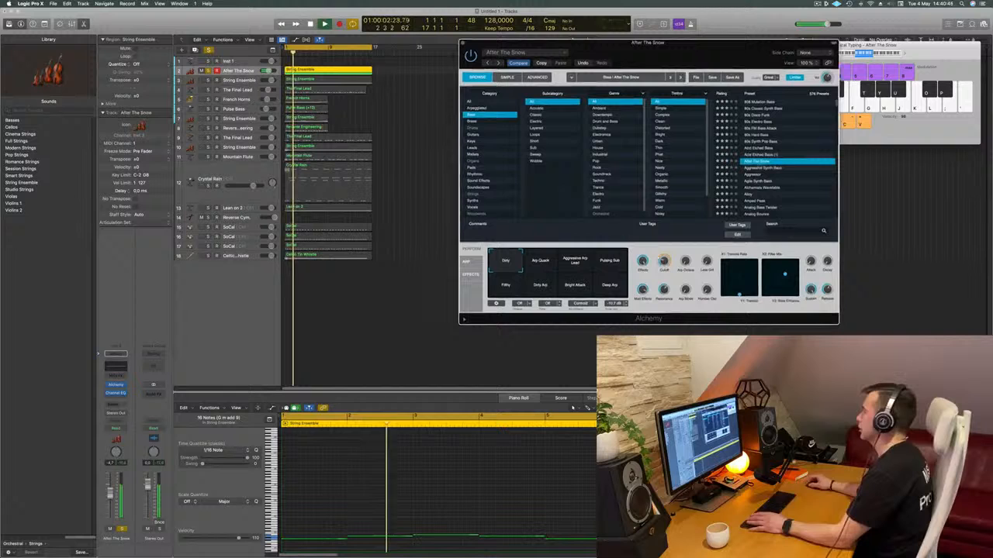
click(764, 167)
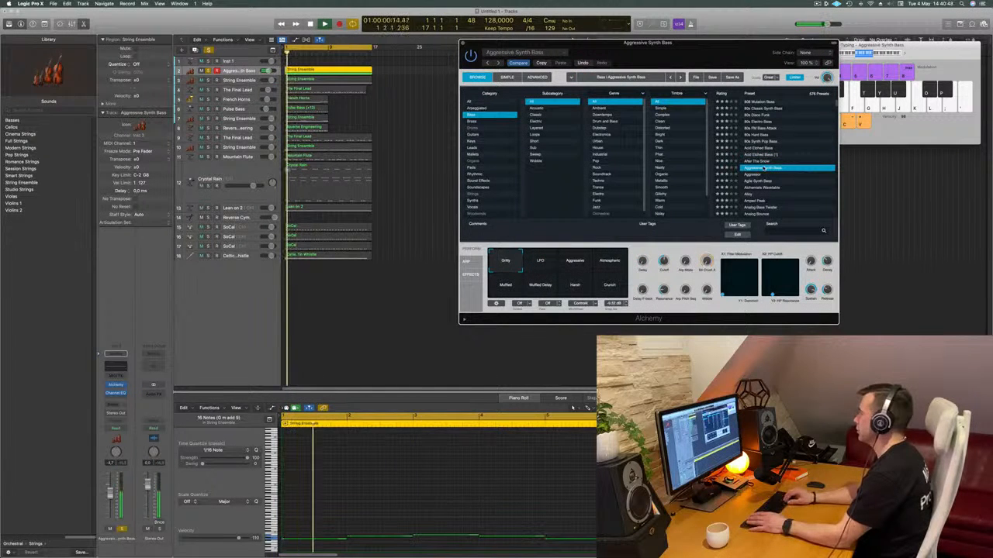
scroll(764, 167, down, 1)
key(Up)
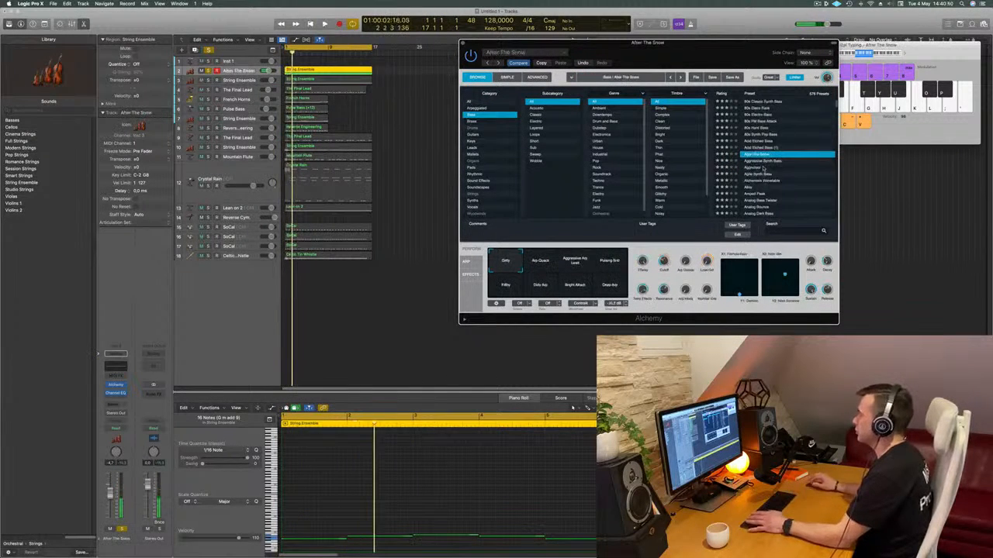
Step: Audition After The Snow's Arp Quack, Aggressive Arp Lead and Pulsing Sub variations during playback
key(space)
key(space)
click(542, 264)
key(space)
key(space)
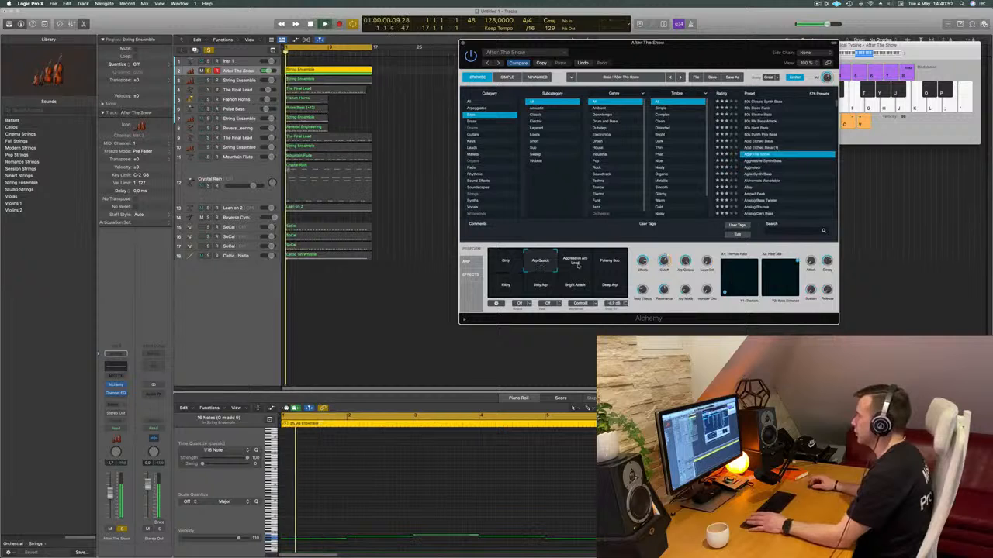
click(575, 260)
click(609, 261)
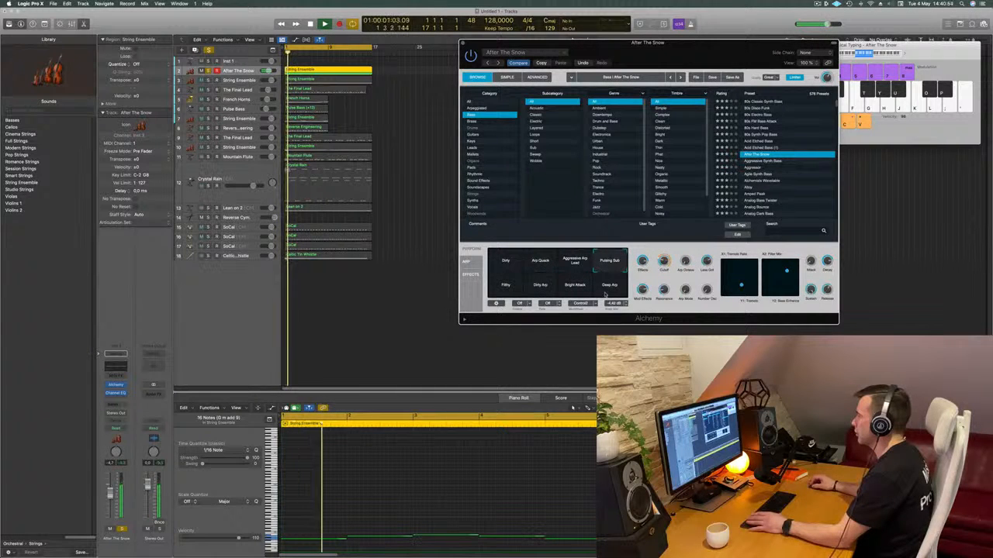
drag(689, 57, 570, 25)
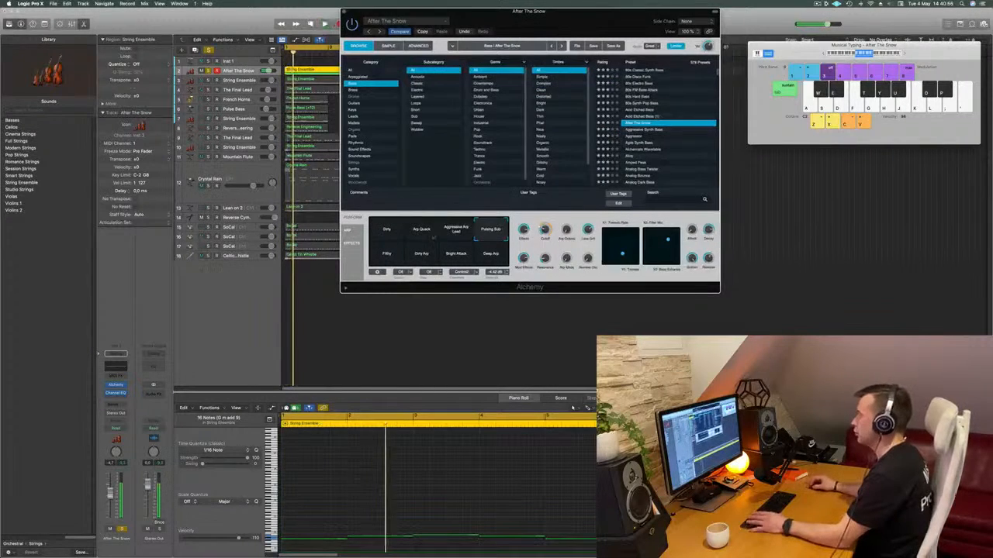
Step: Try the Filthy variation of After The Snow, and compare Deep Arp with Pulsing Sub during playback
key(space)
click(393, 257)
click(493, 256)
click(490, 234)
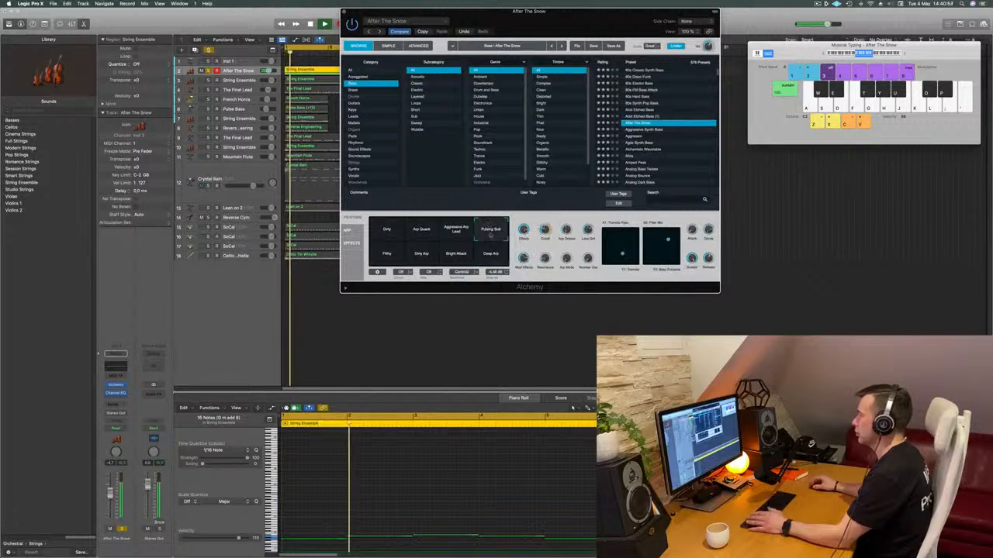
click(493, 255)
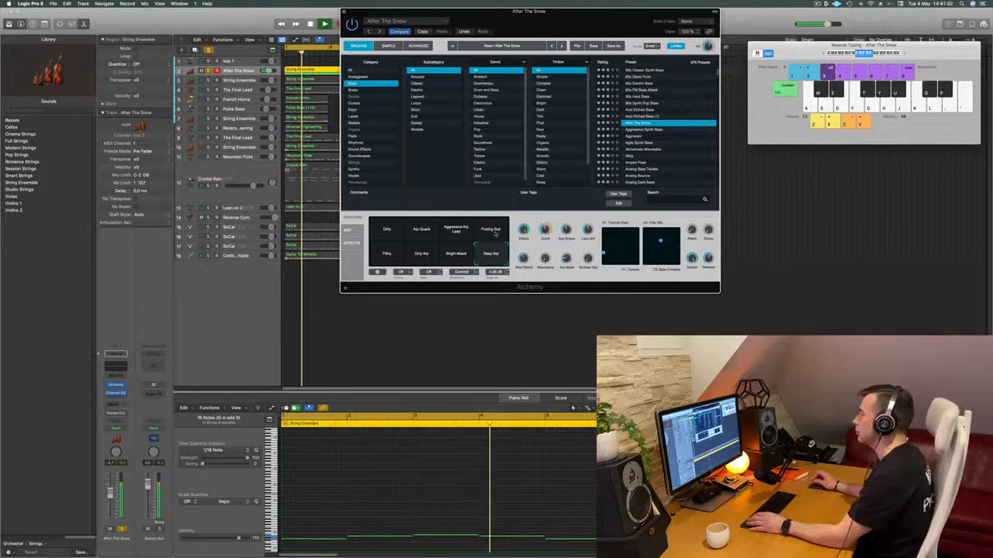
click(493, 233)
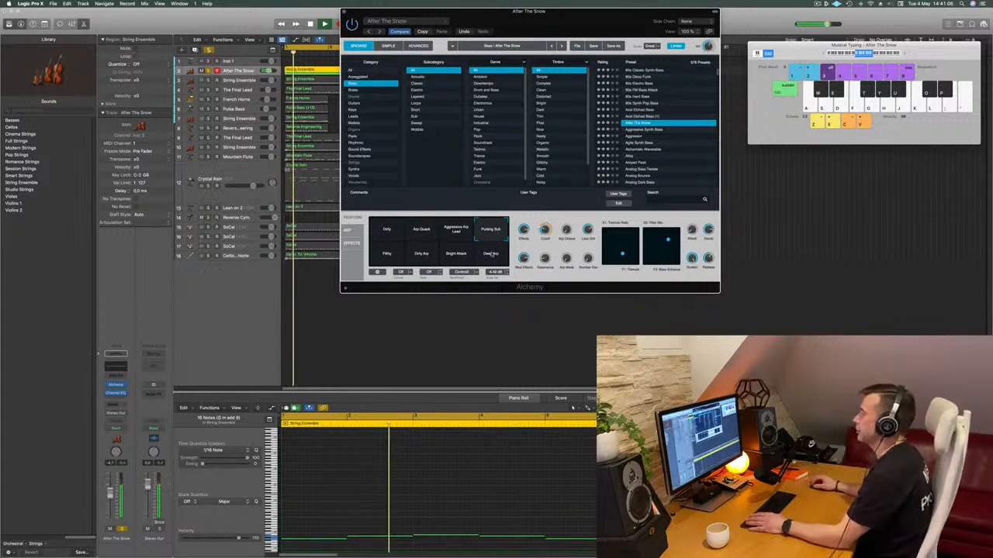
Step: Try the Dirty Arp and Bright Attack variations of After The Snow, and select Deep Arp
click(425, 259)
click(457, 258)
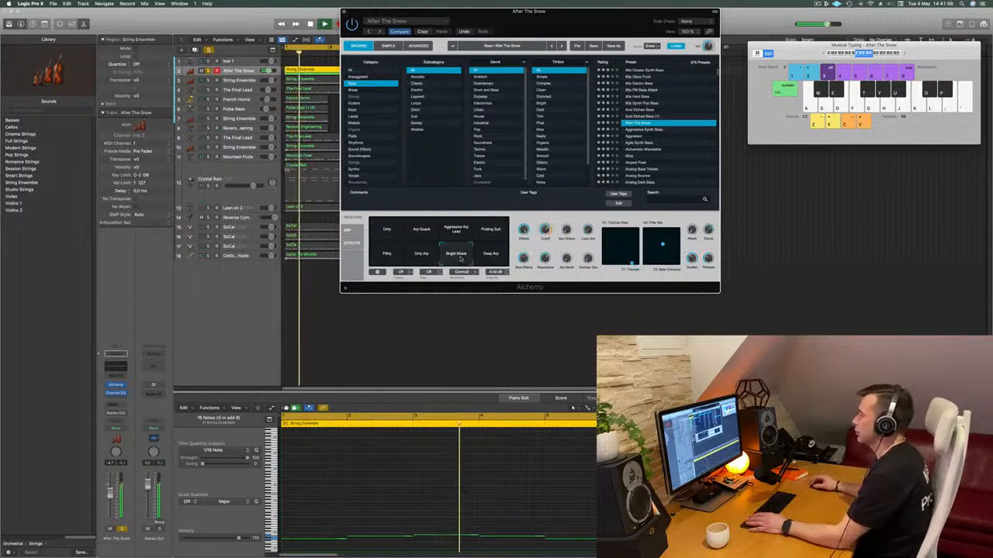
click(490, 256)
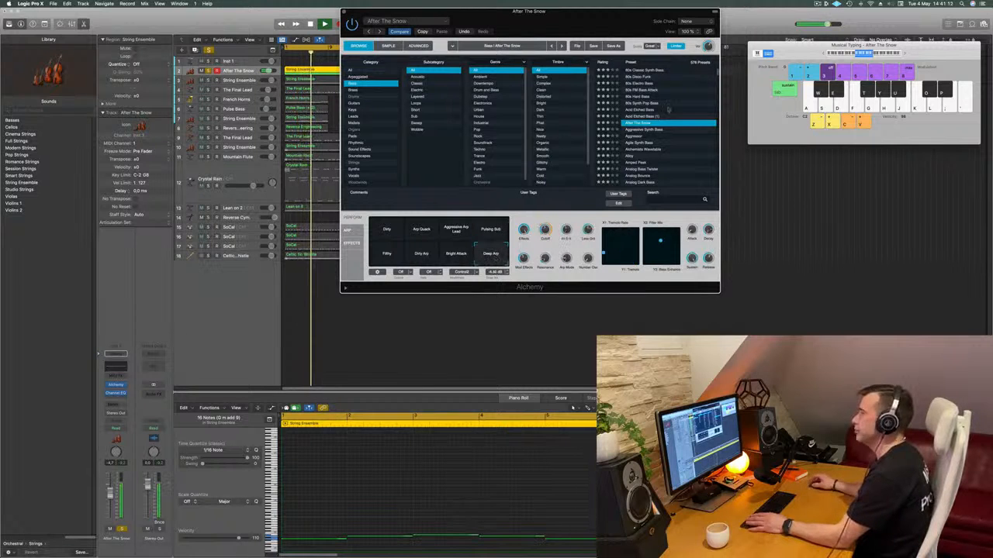
Step: Move the Alchemy window clear of the track regions and play the After The Snow bass from the beginning of the project
drag(581, 28, 812, 38)
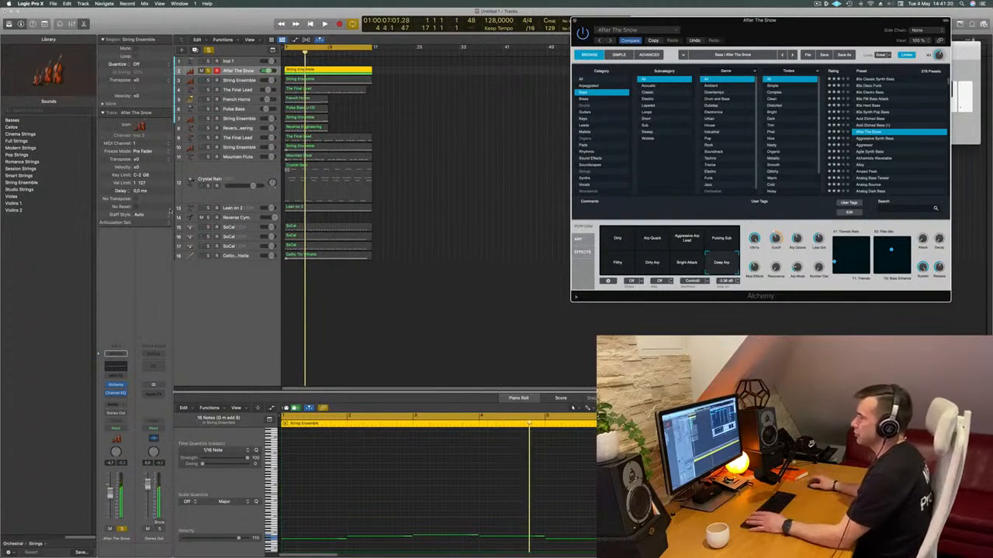
key(Return)
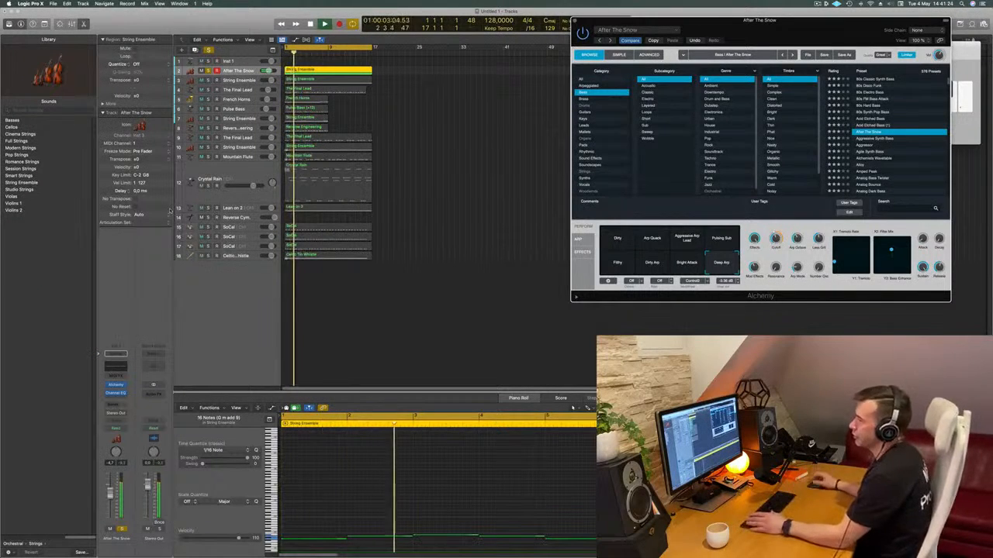
key(Return)
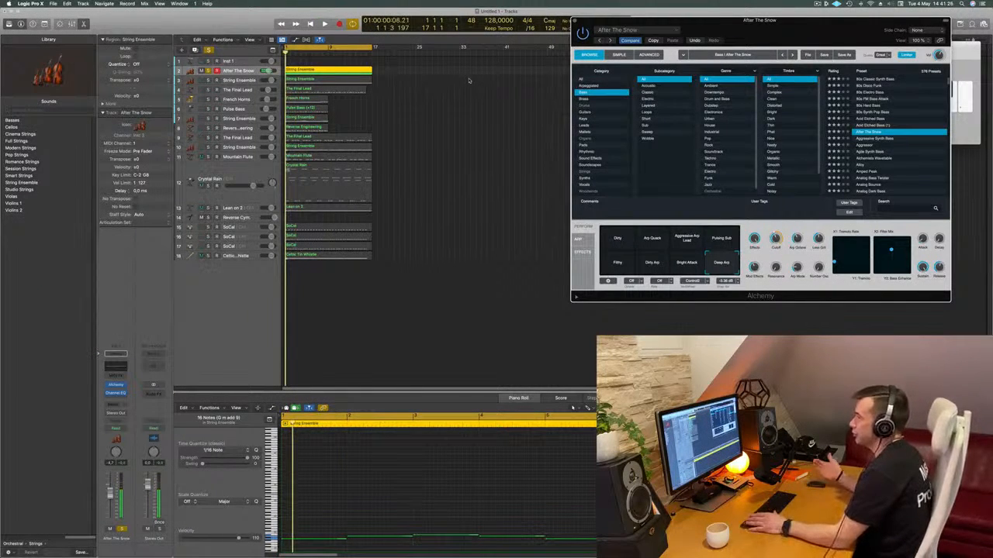
key(Return)
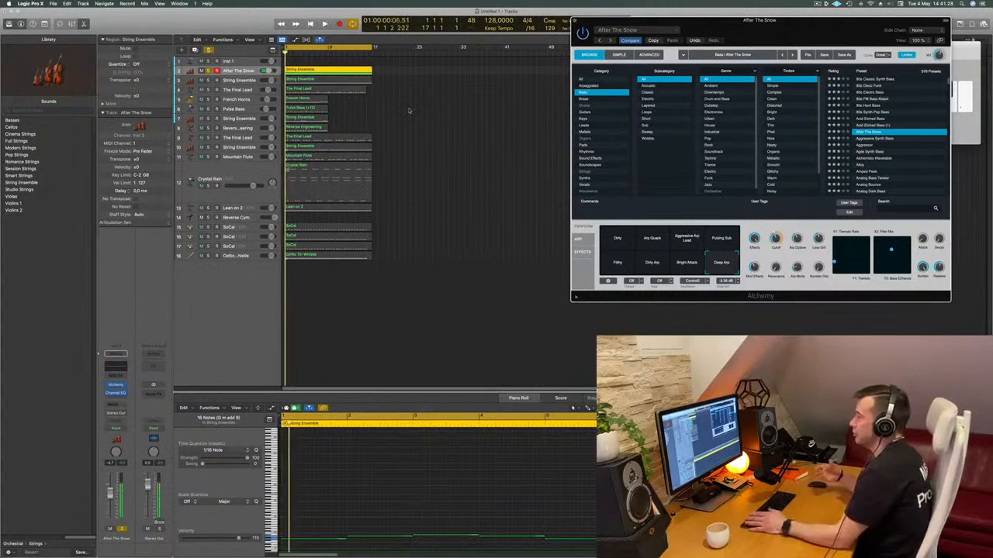
key(space)
key(space)
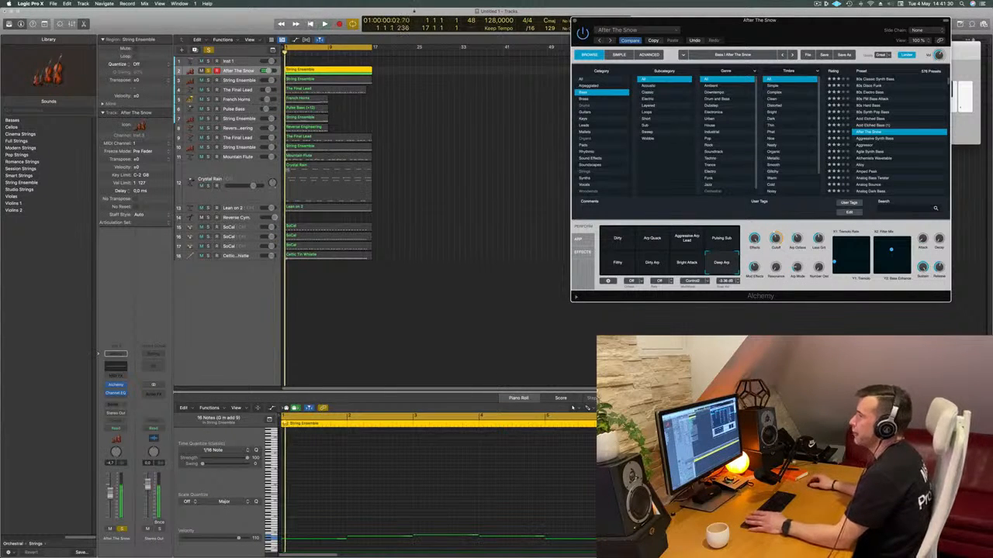
key(space)
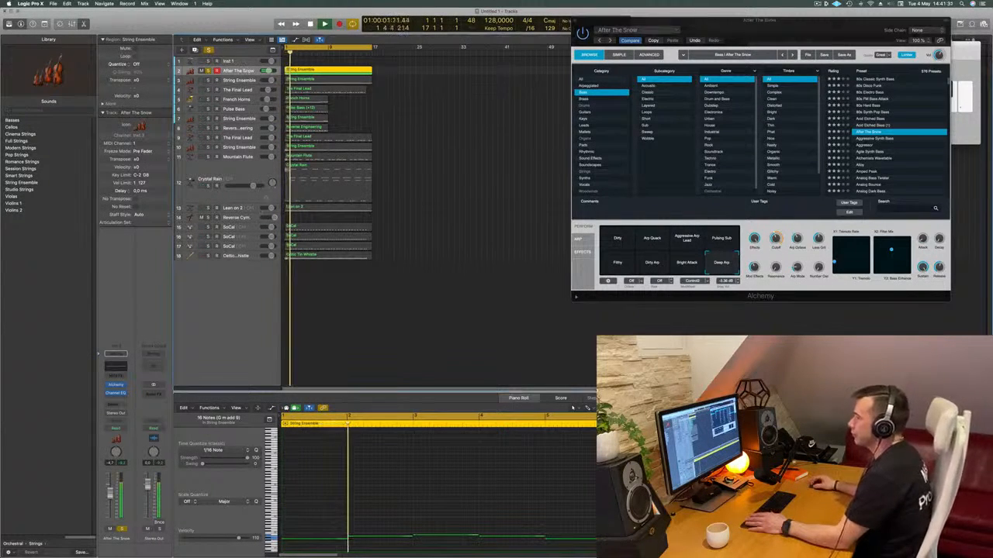
Step: Move the SoCal drum track directly below After The Snow, and solo it together with the bass during playback
drag(253, 229, 251, 81)
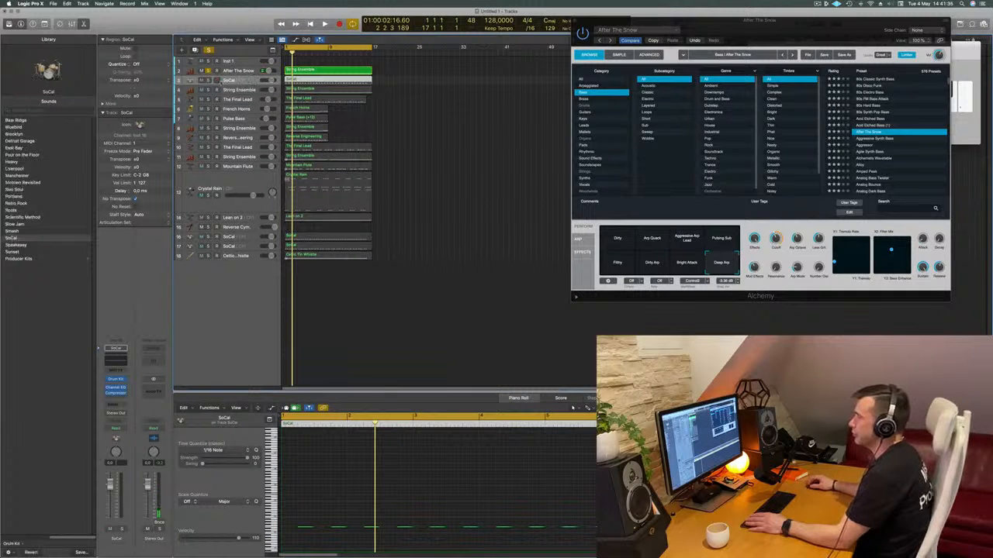
key(space)
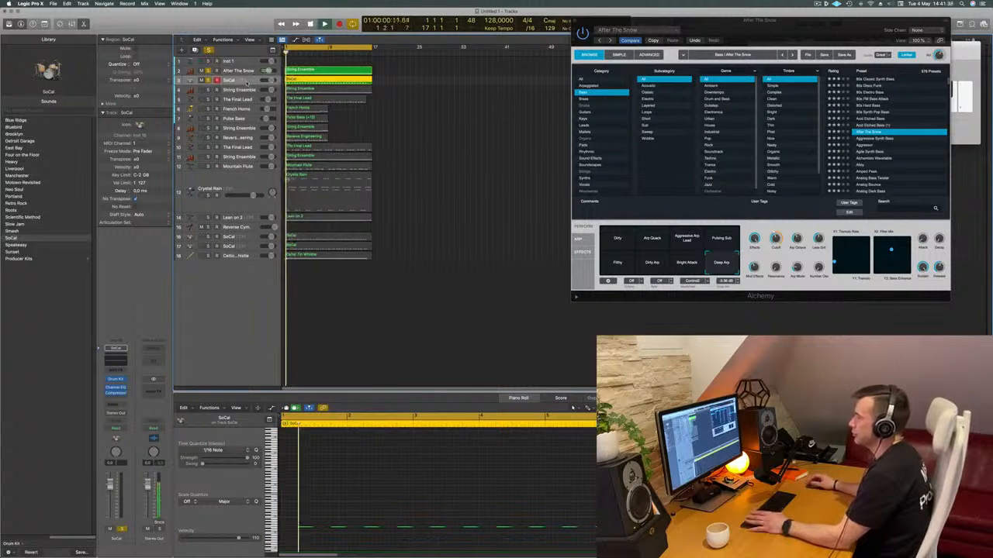
scroll(370, 516, down, 5)
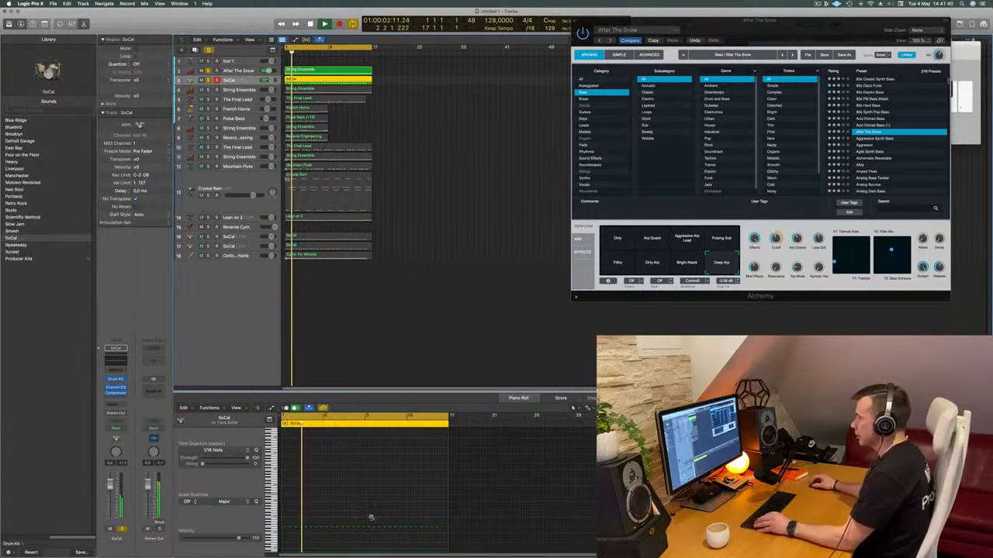
scroll(334, 520, up, 4)
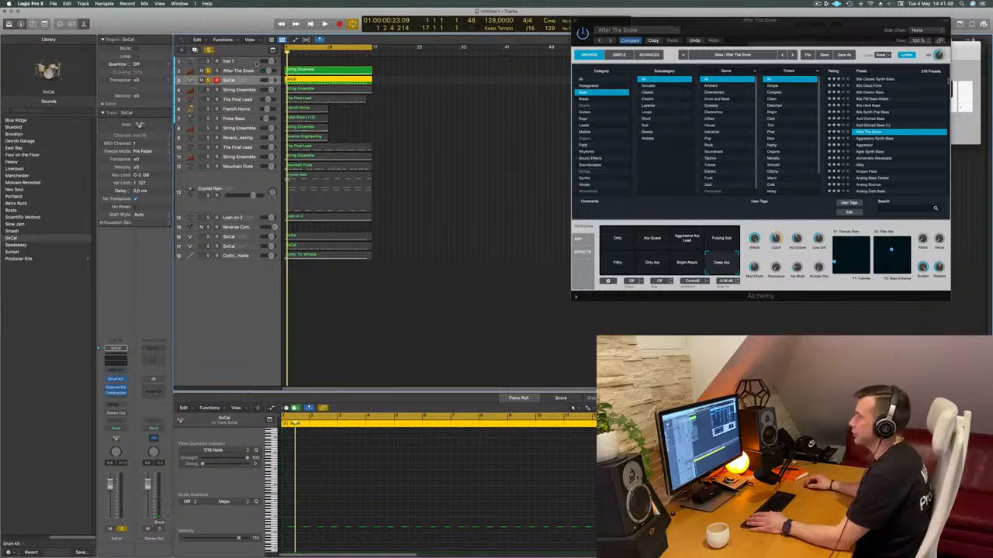
Step: Load Drum Machine Designer as the instrument of the Inst 1 track, and expand the kit's track stack
click(257, 62)
click(118, 387)
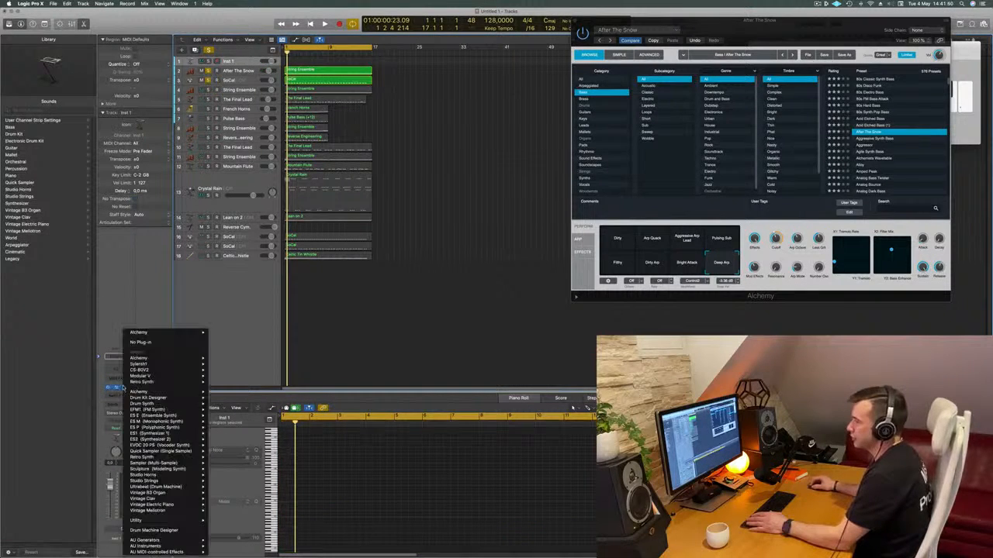
click(152, 531)
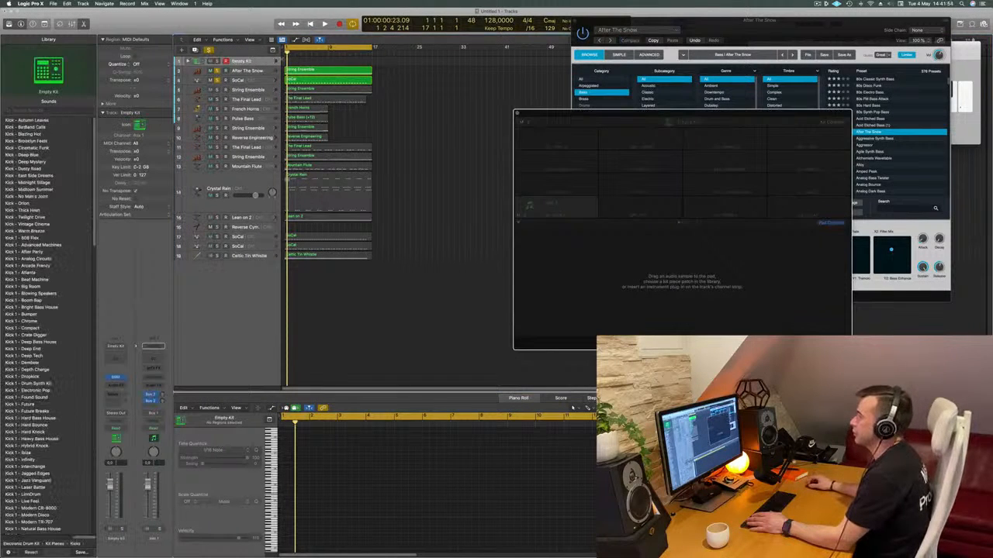
click(187, 61)
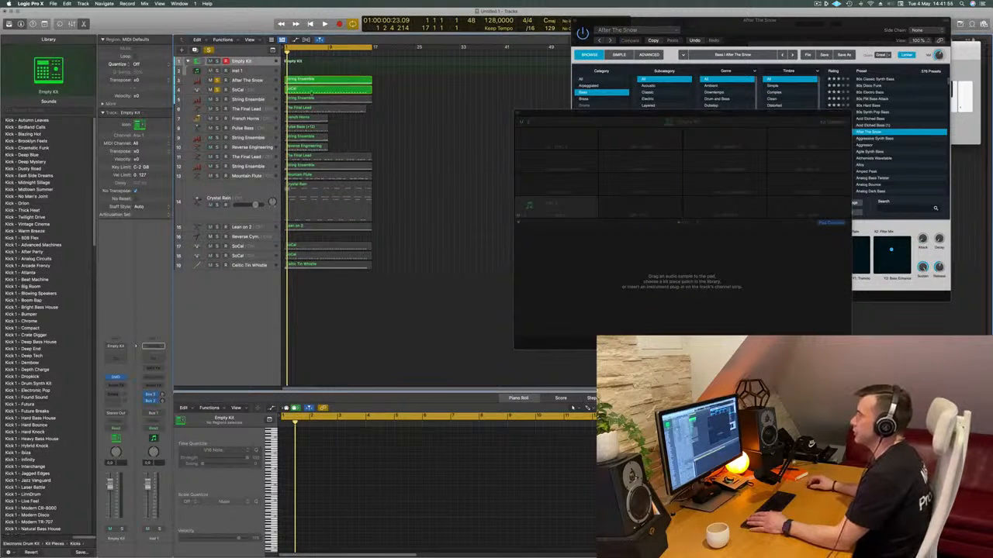
Step: Select the SoCal drum region and audition it briefly
key(space)
click(311, 92)
key(space)
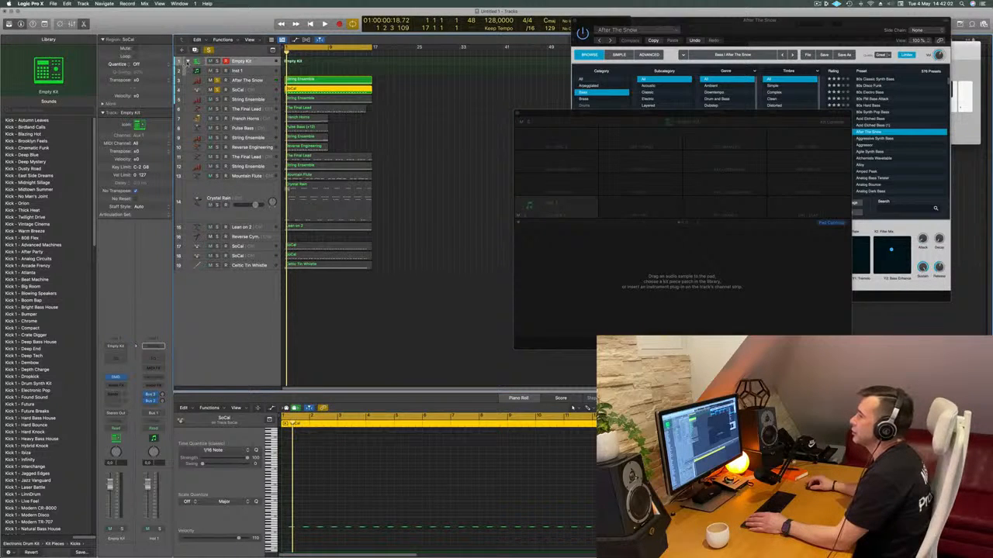
Step: Load the Cinematic Funk kit on the Empty Kit track, and replace it with the Futura kit
click(260, 61)
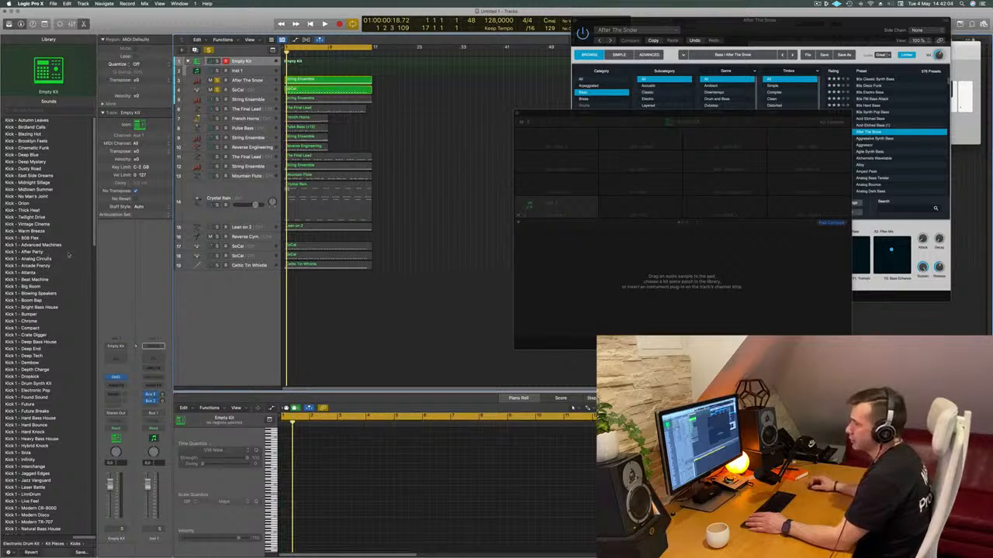
click(250, 71)
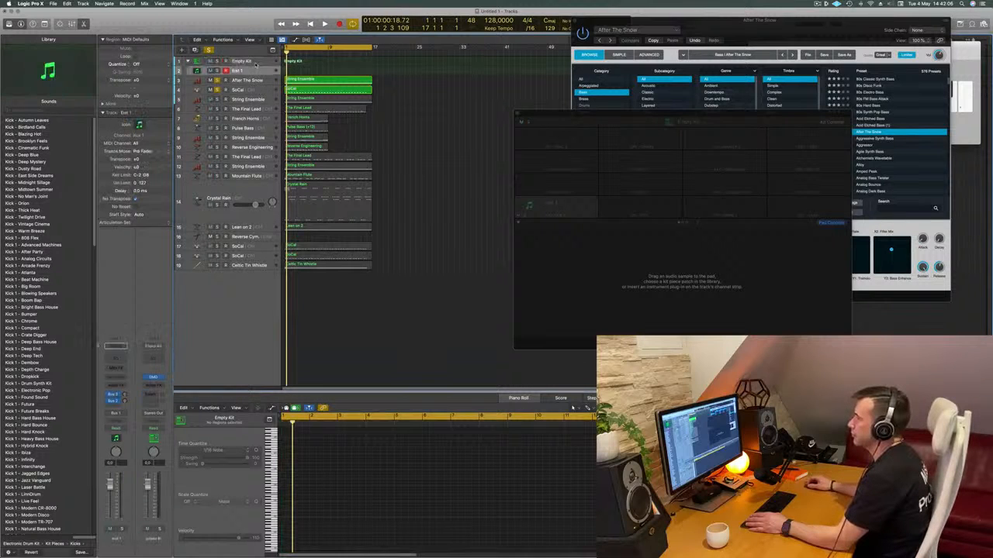
click(256, 62)
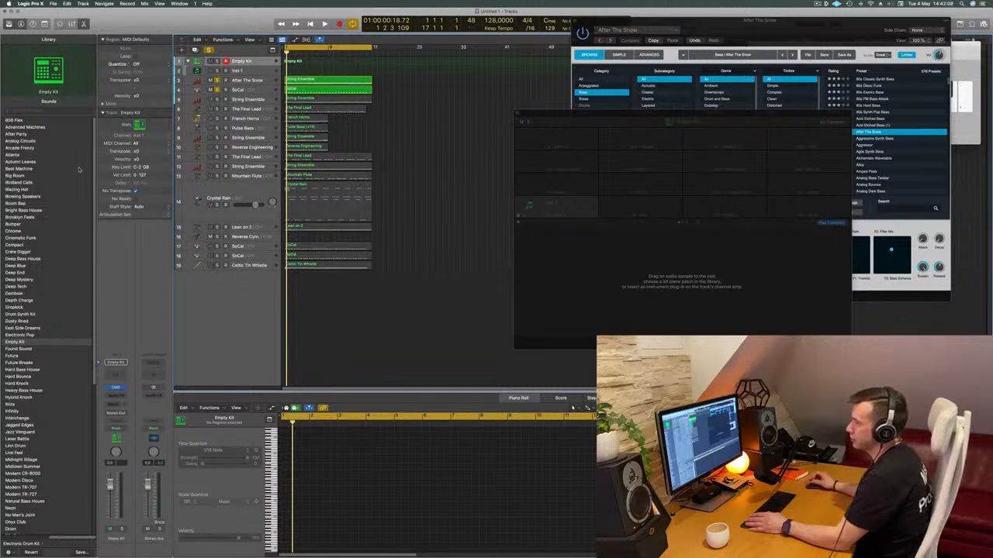
click(23, 238)
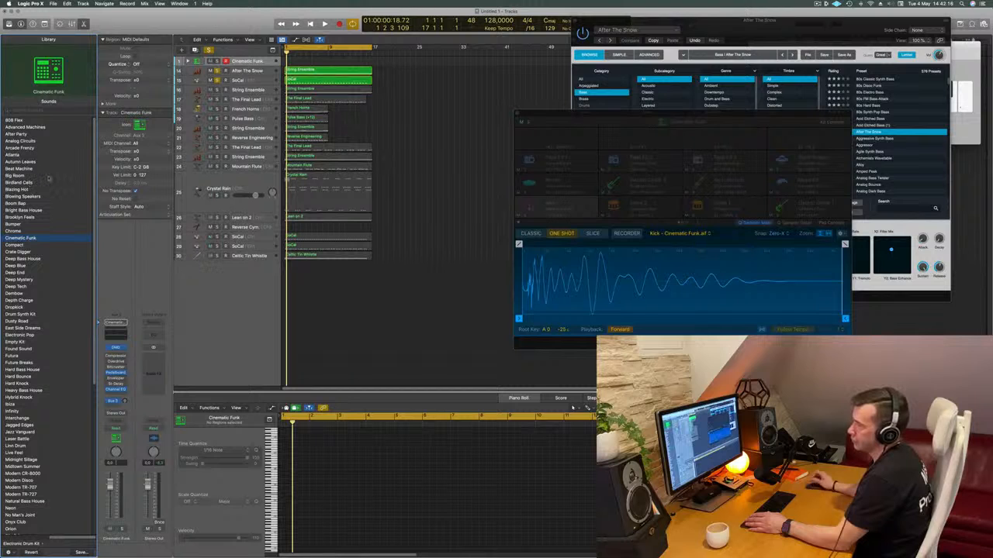
scroll(72, 209, down, 3)
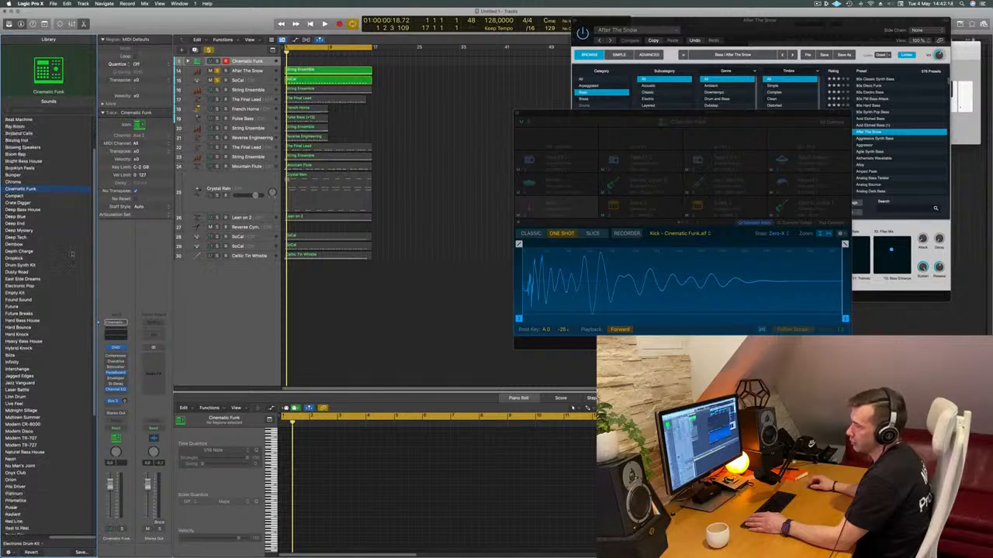
scroll(74, 249, down, 3)
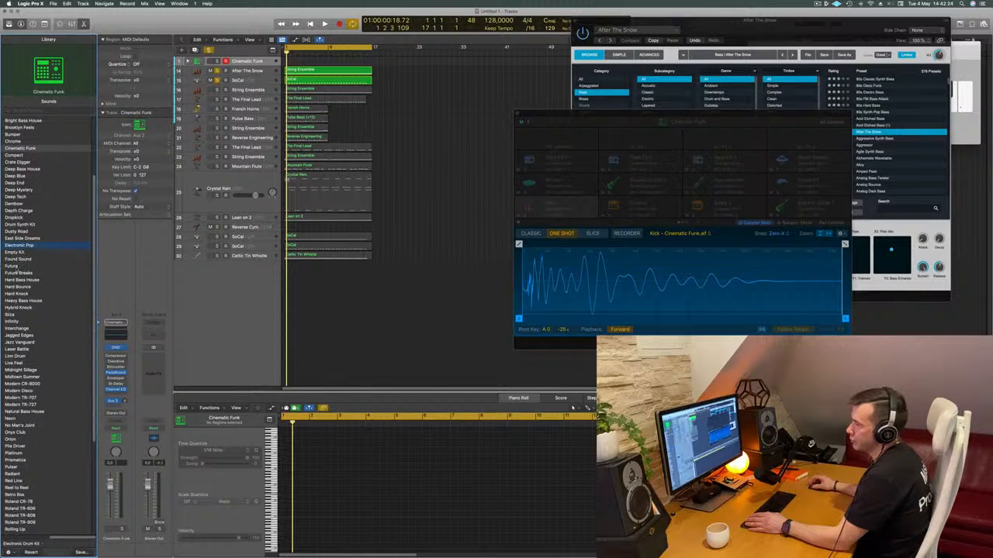
click(13, 266)
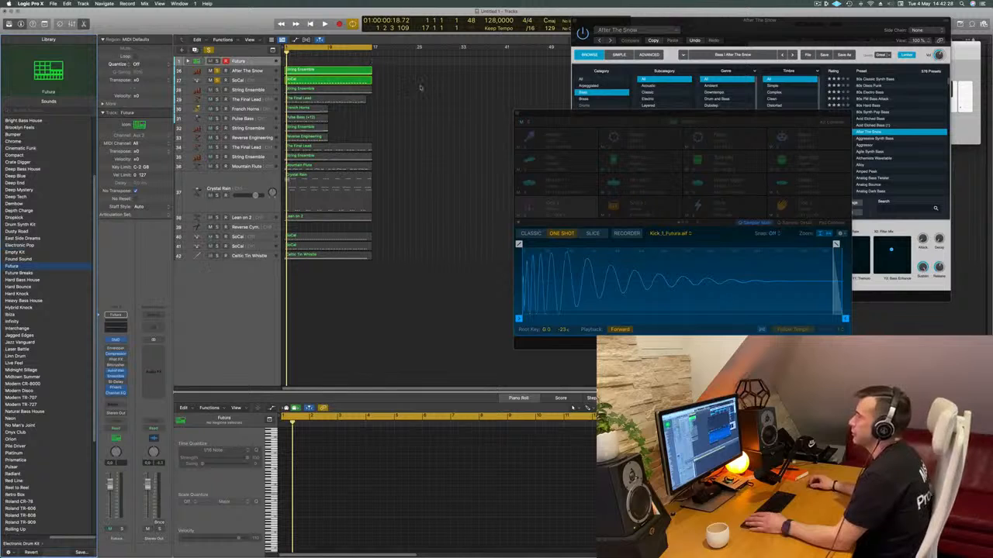
Step: Move the SoCal region onto the Kick 2 track of the expanded Futura kit, and solo the kit during playback
click(369, 81)
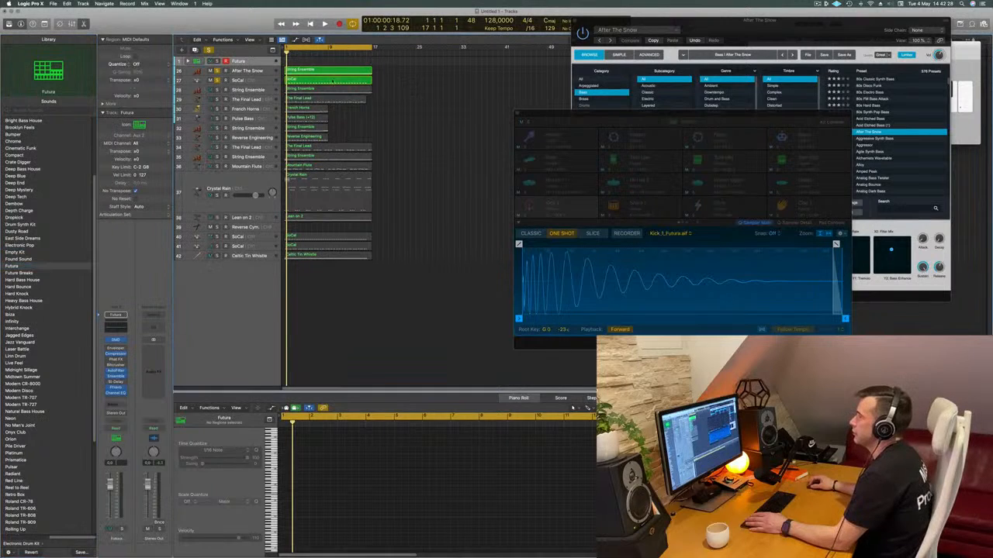
click(187, 62)
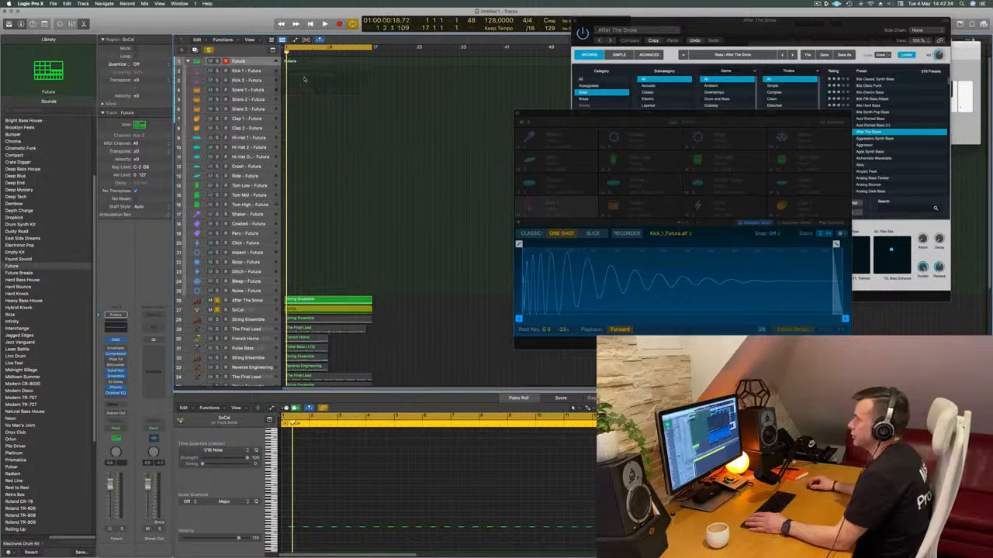
mouse_move(304, 79)
mouse_down()
mouse_move(305, 101)
mouse_move(307, 87)
mouse_up()
key(space)
key(space)
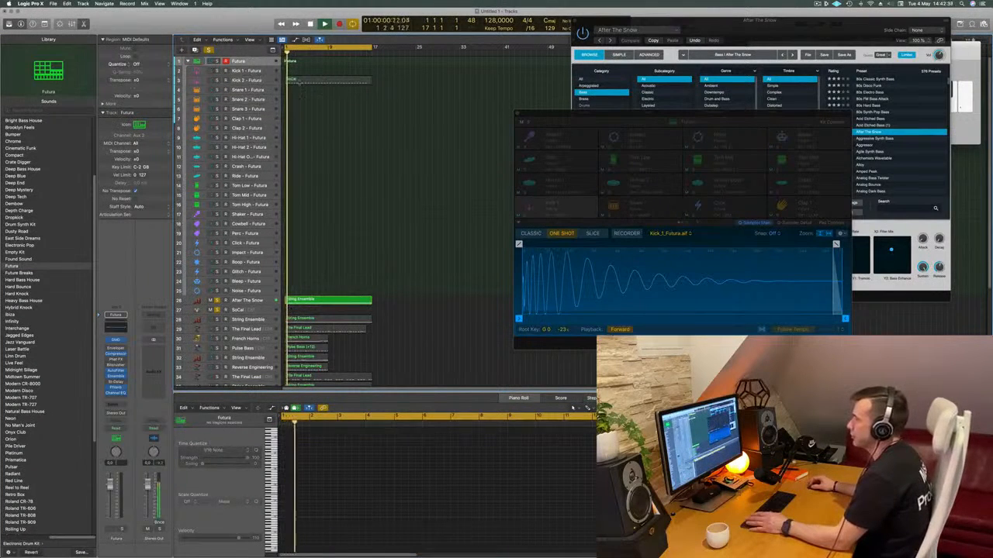
click(237, 62)
key(space)
key(space)
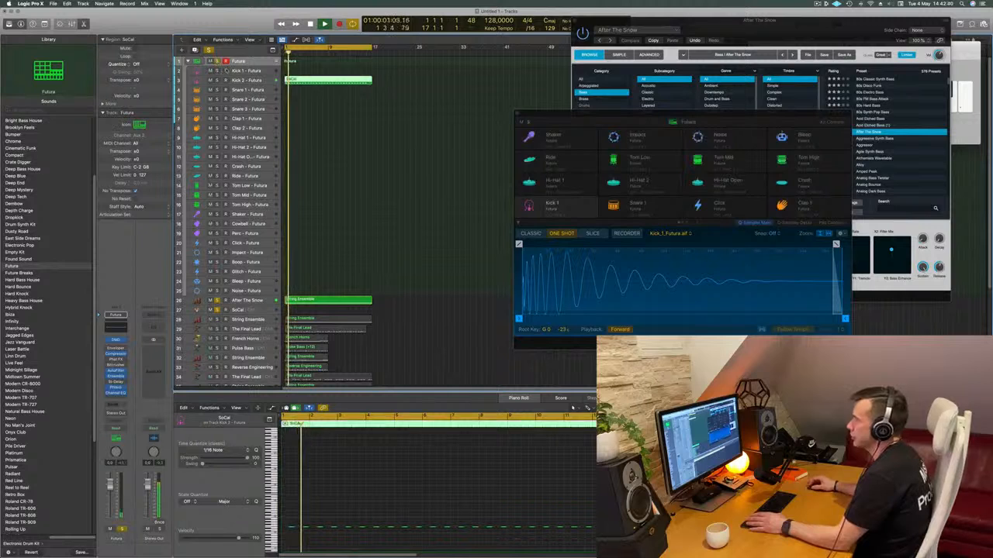
Step: Move the SoCal region from Kick 2 to the kit's Snare 1 track, audition it, and select that track
click(258, 81)
drag(305, 81, 308, 90)
key(space)
key(space)
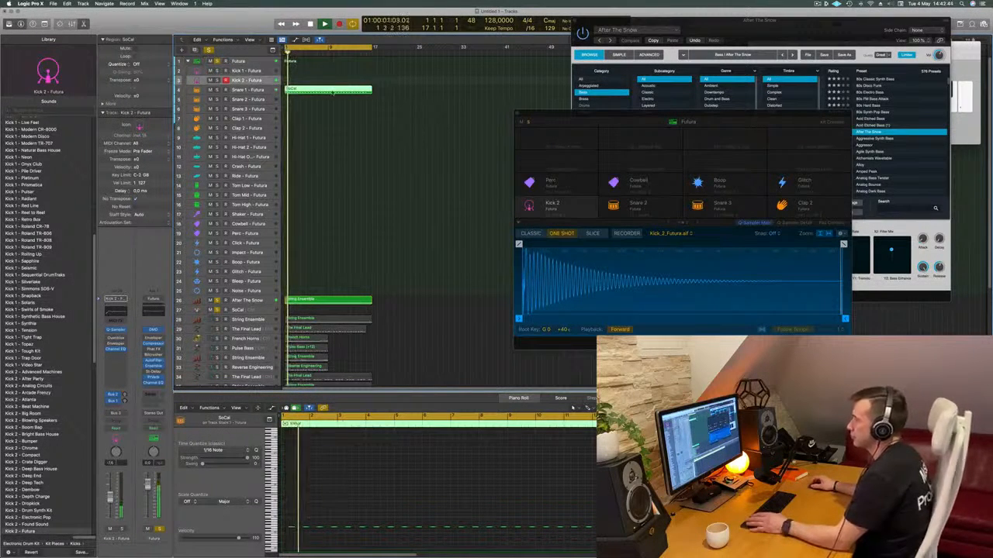
click(249, 90)
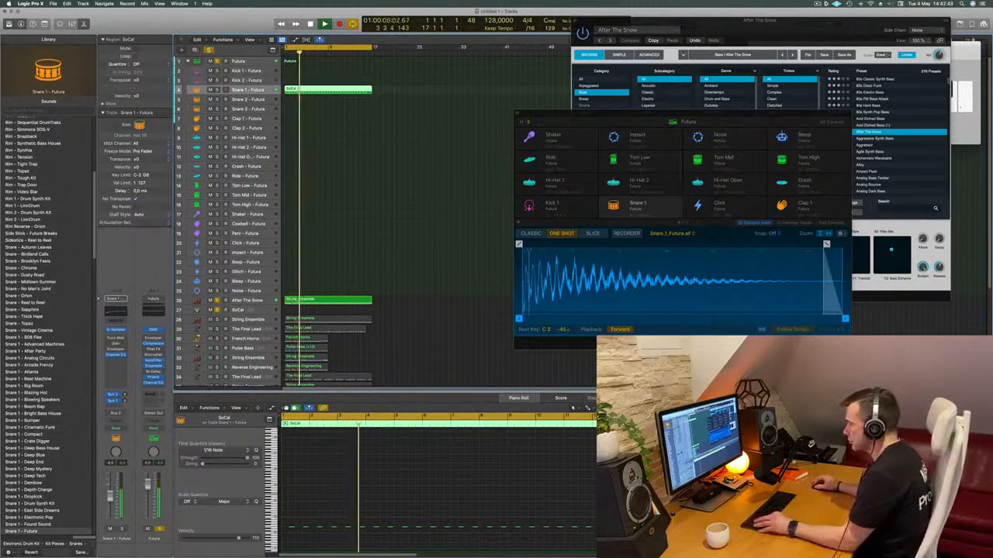
Step: Transpose all notes of the SoCal region on Snare 1 up one octave in the piano roll
click(297, 506)
key(super+Down)
key(super+Down)
key(super+Down)
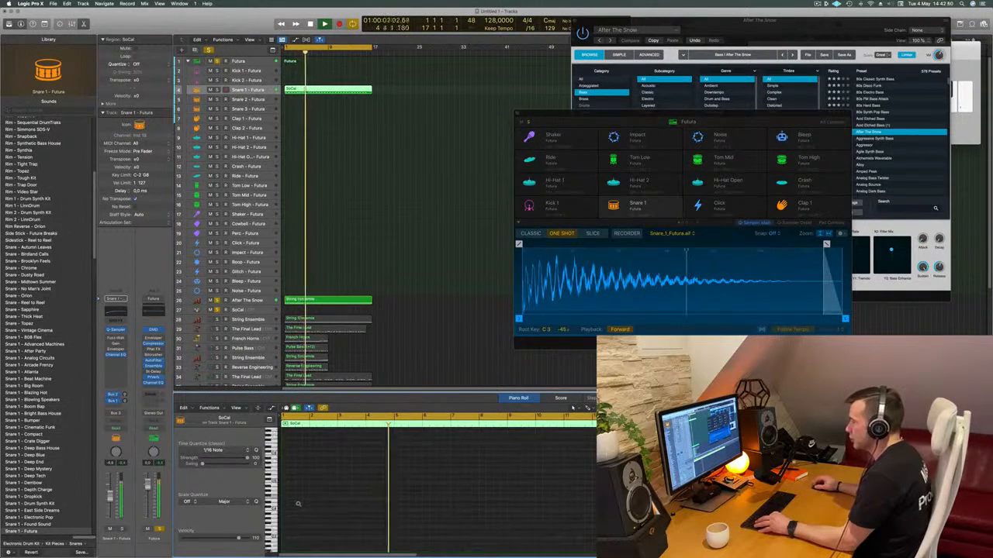
scroll(302, 516, down, 8)
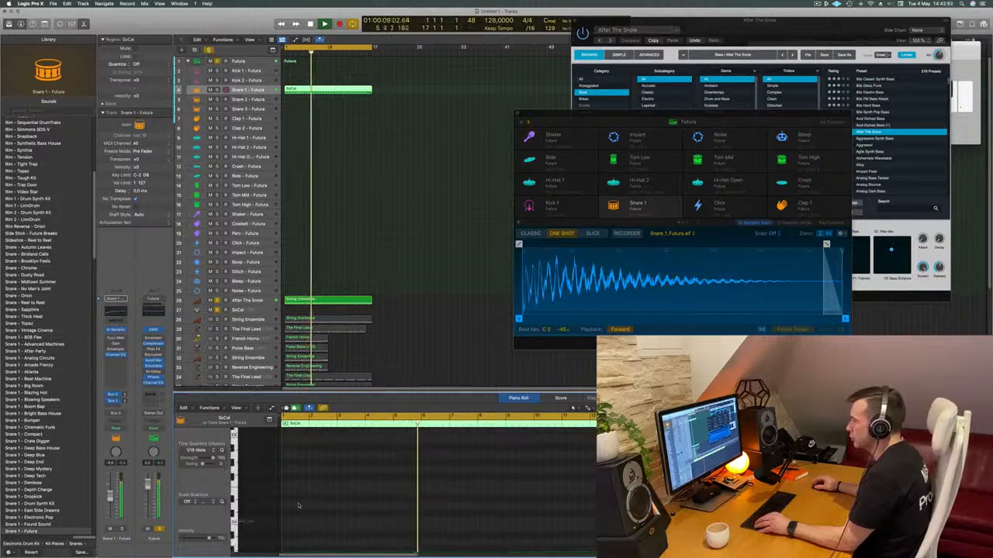
key(super+a)
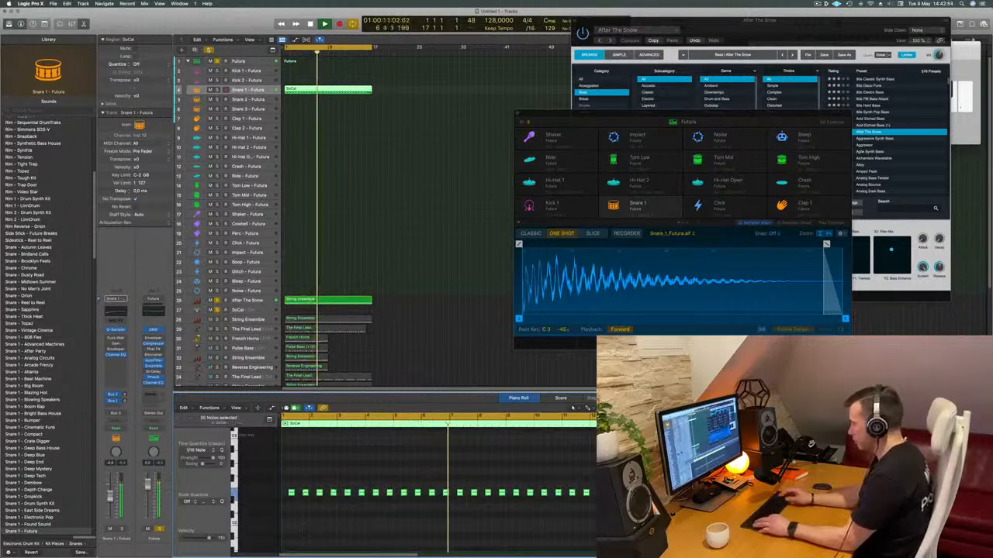
key(Delete)
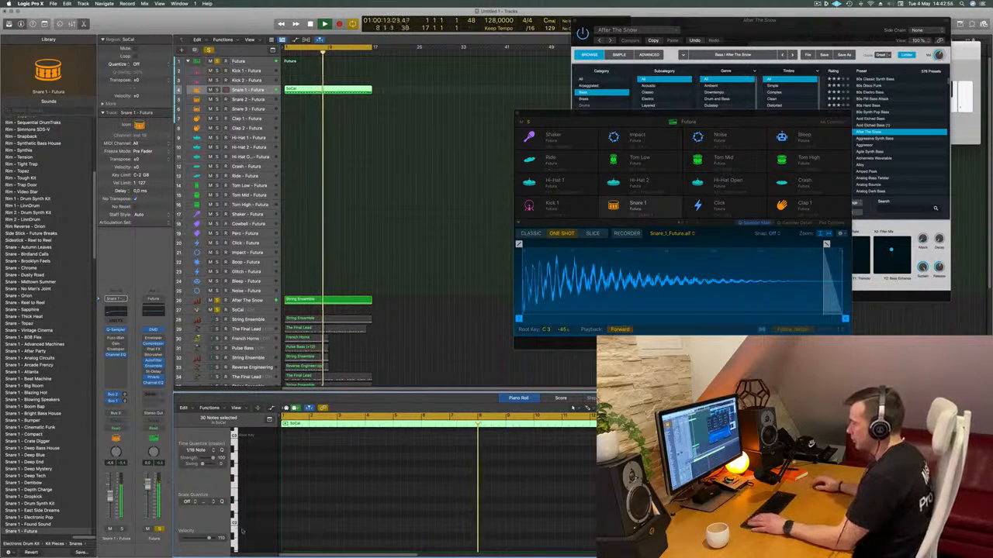
key(super+z)
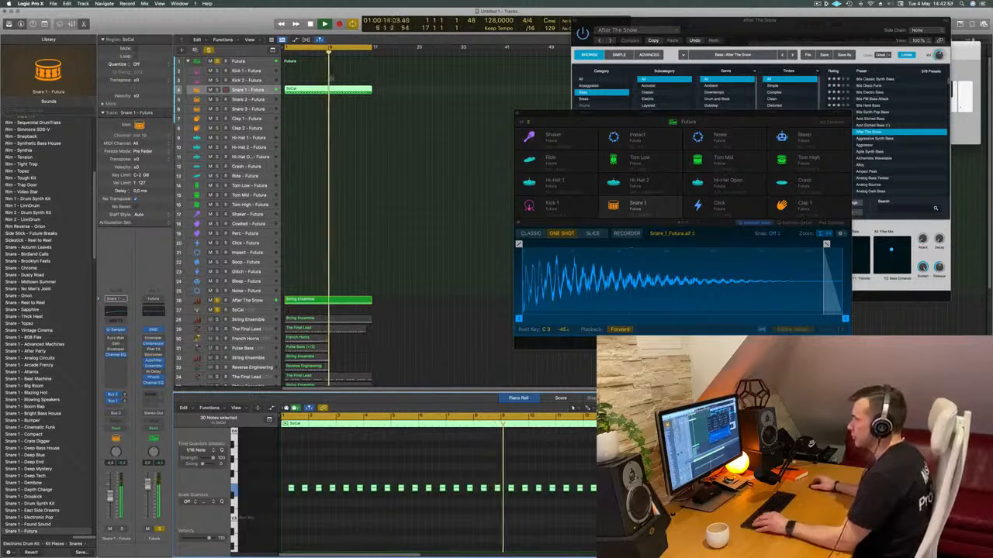
Step: Place the SoCal region on the Snare 1 track, audition it from the start, and select the main Futura kit track
key(space)
key(space)
mouse_move(318, 101)
mouse_down()
mouse_move(330, 109)
mouse_move(330, 89)
mouse_up()
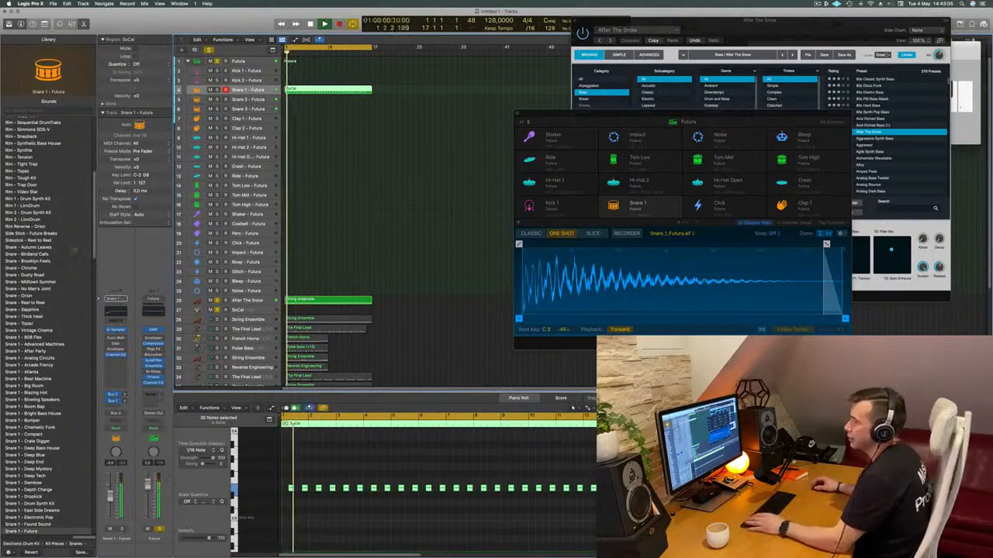
key(space)
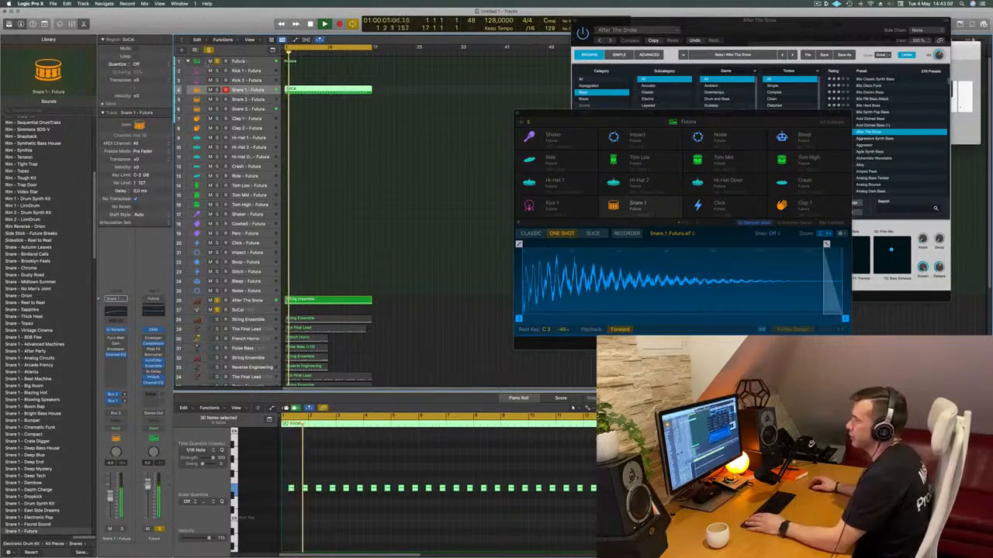
click(206, 63)
key(Return)
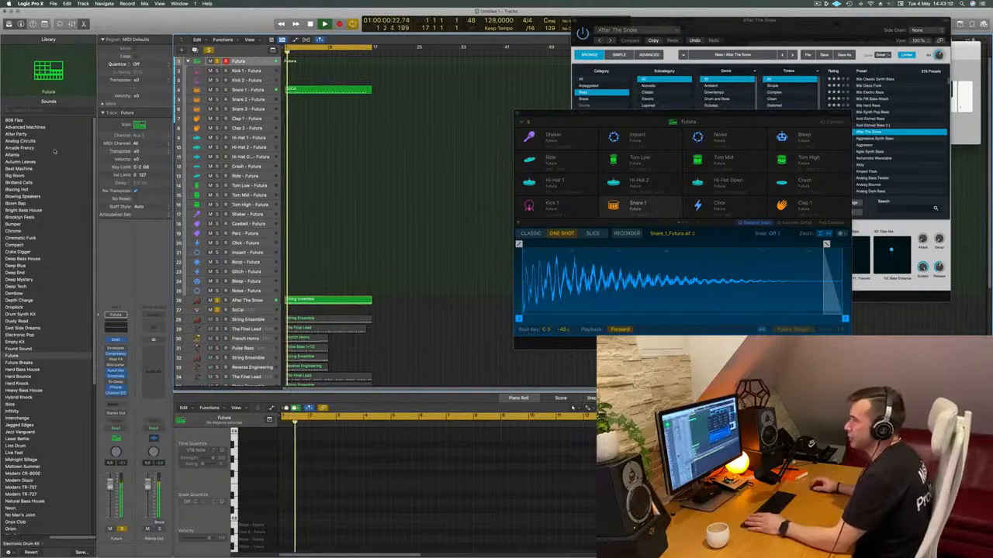
Step: Audition the Advanced Machines electronic drum kit, and replace it with the Hybrid Knock kit
click(26, 127)
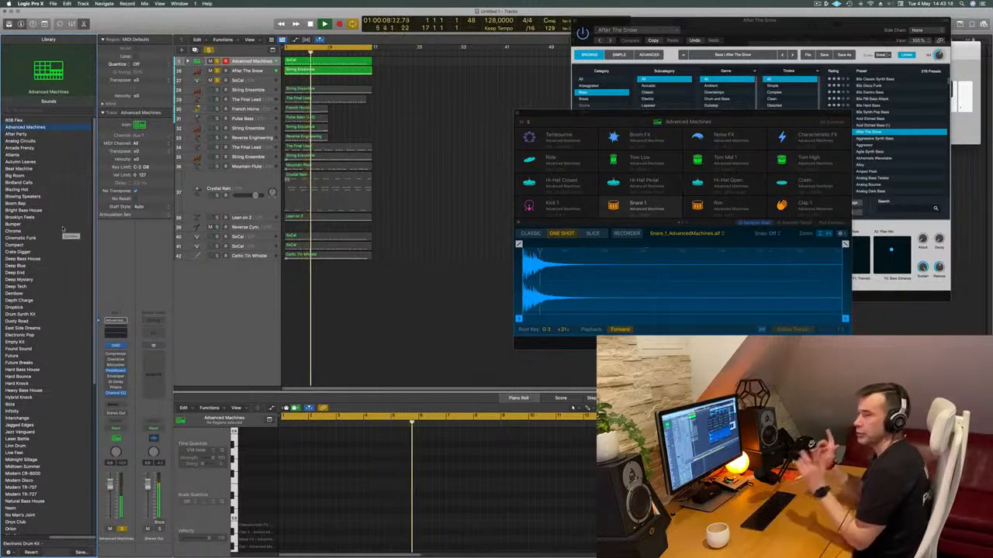
scroll(43, 315, down, 3)
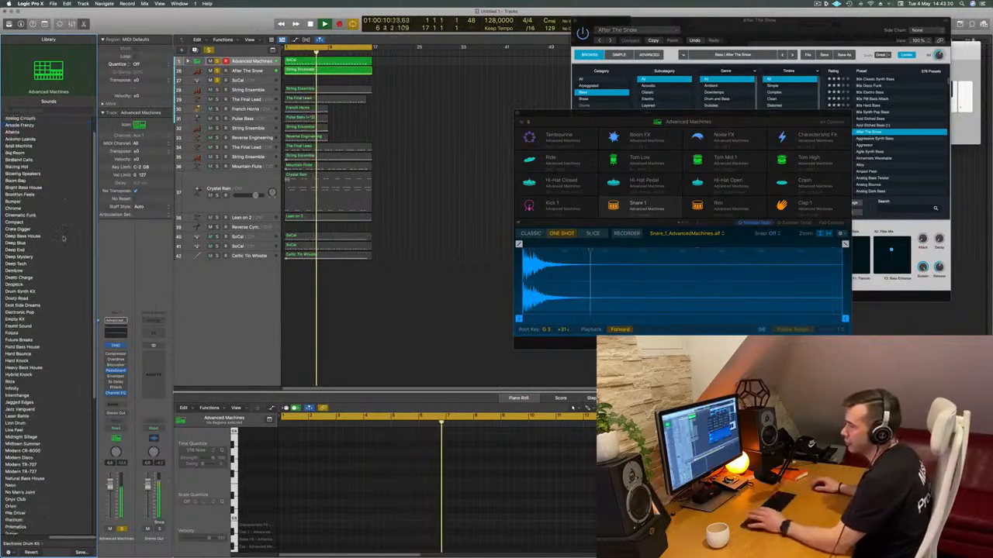
scroll(43, 316, down, 2)
click(43, 319)
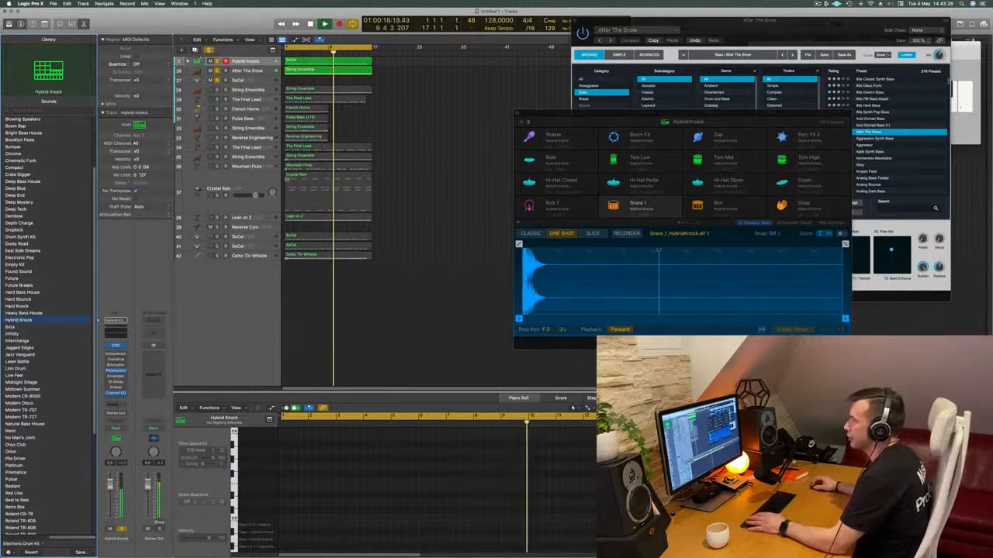
Step: Expand the Hybrid Knock kit, move the SoCal region from Snare 1 to Snare 2, and play it from the start
click(187, 62)
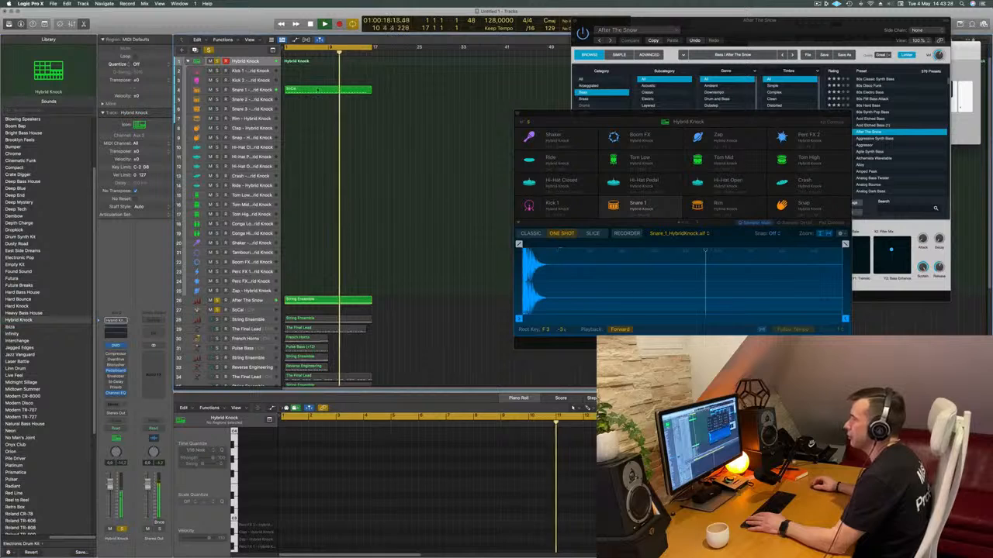
click(317, 90)
drag(317, 99, 321, 101)
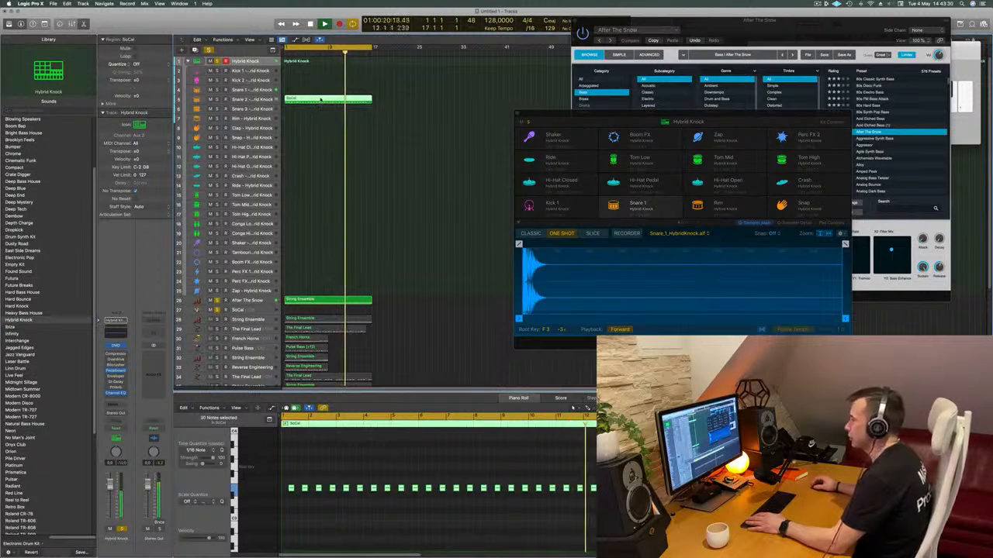
key(Return)
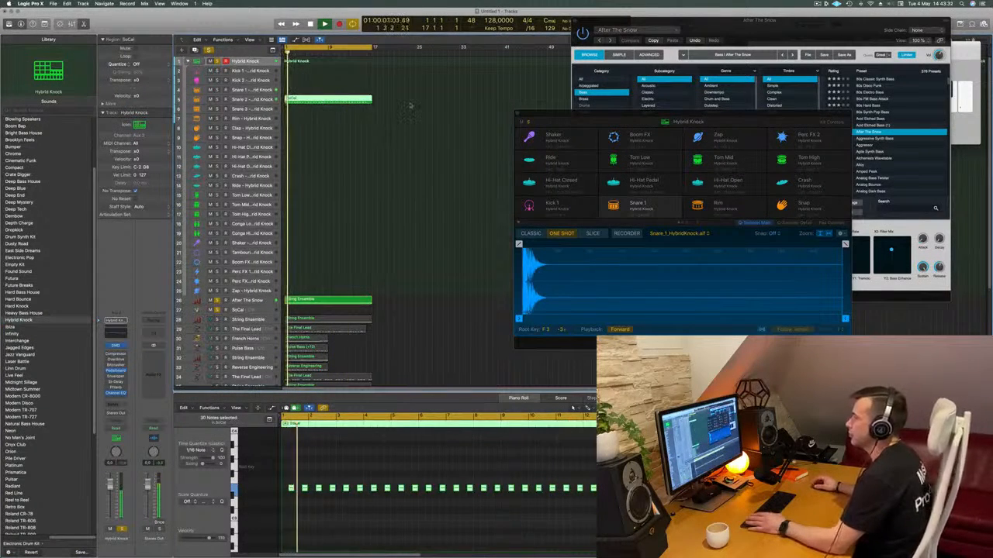
Step: Move the SoCal region from the upper of the two muted SoCal tracks near the list's end to Kick 1 at bar 1
scroll(418, 234, down, 5)
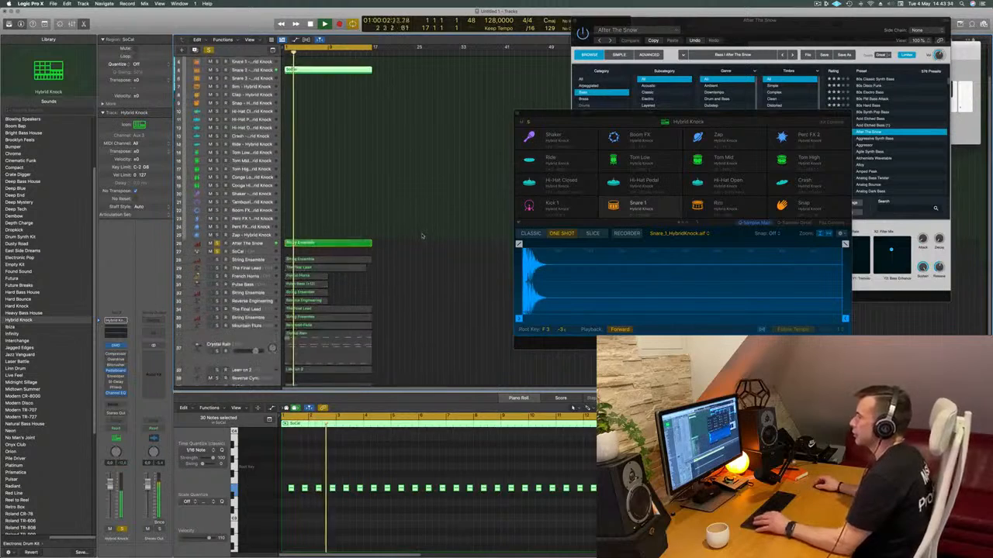
scroll(423, 234, down, 2)
click(311, 334)
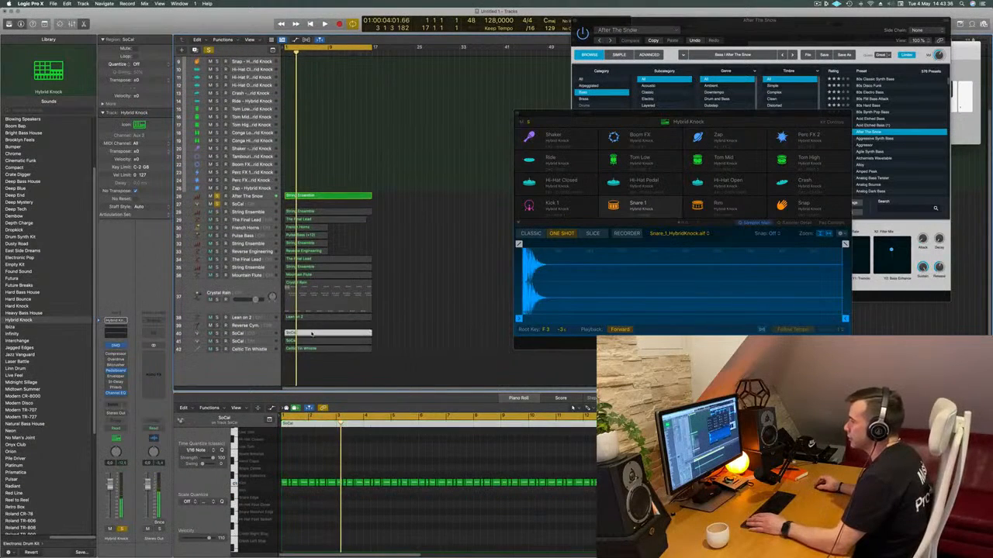
drag(352, 333, 400, 109)
scroll(400, 108, up, 1)
scroll(400, 107, up, 3)
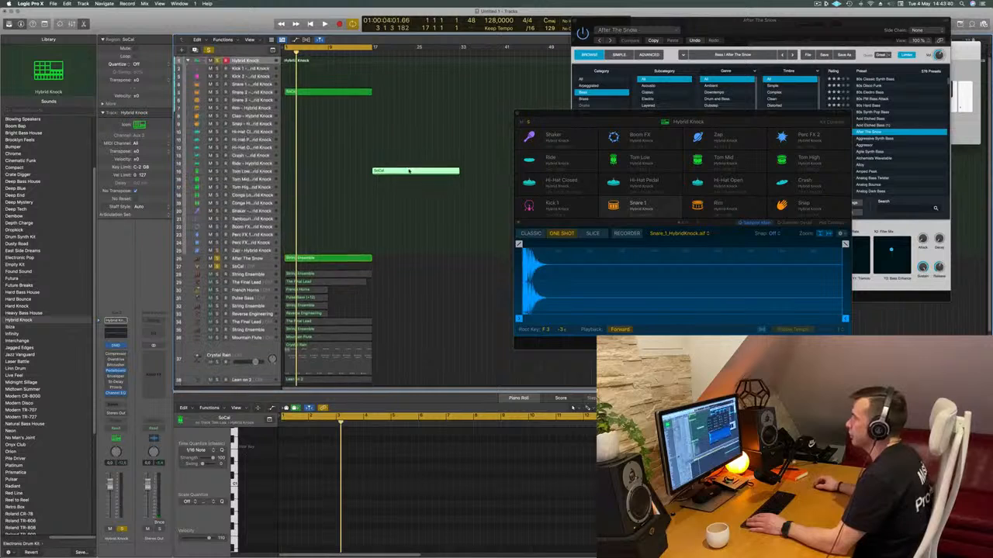
drag(410, 170, 321, 74)
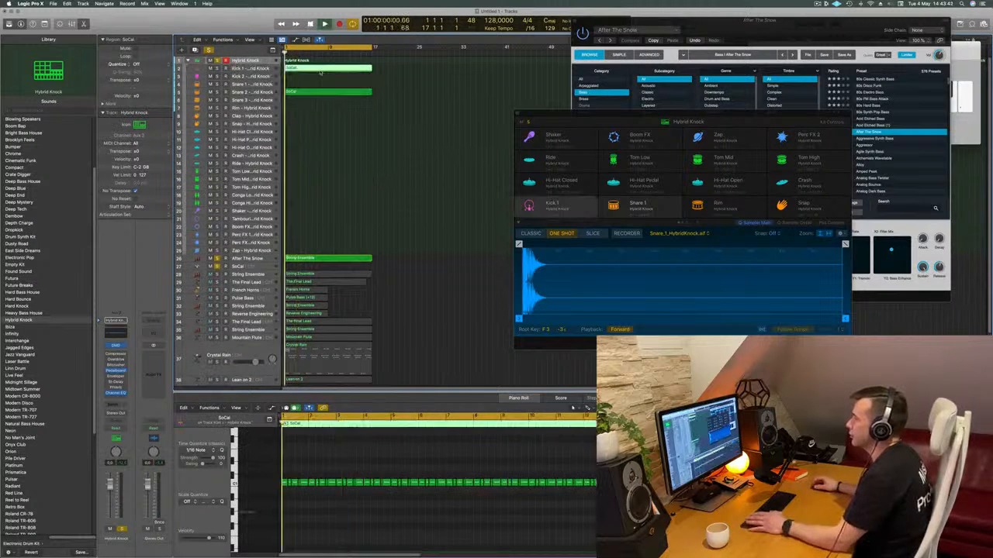
Step: Audition the Kick 1 part against the After The Snow bass from the start, selecting each of the two tracks
key(space)
click(251, 76)
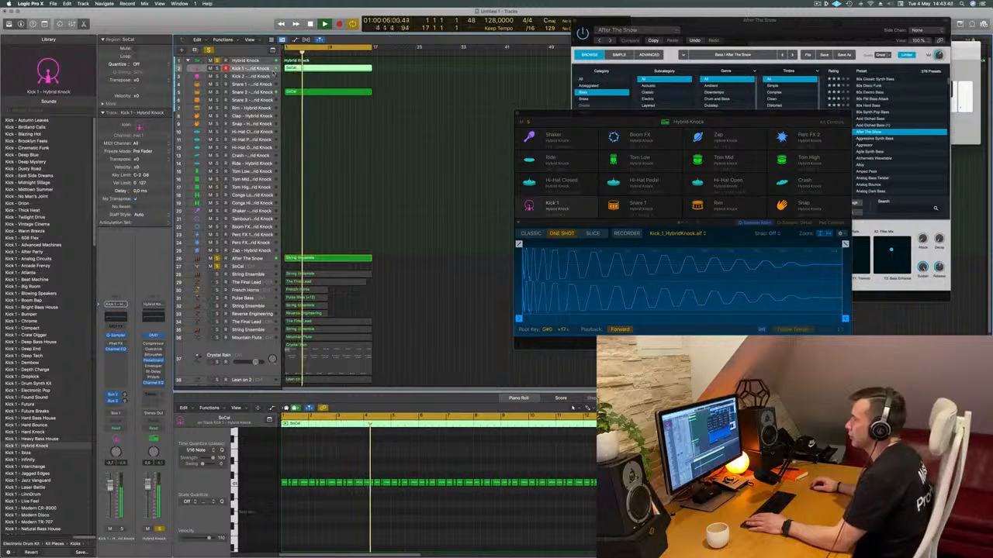
key(space)
key(space)
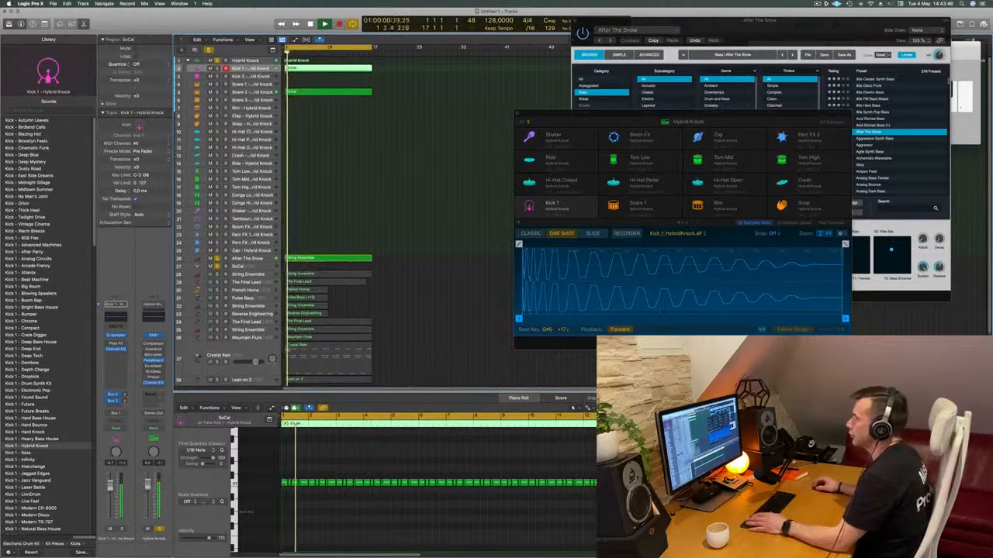
click(250, 258)
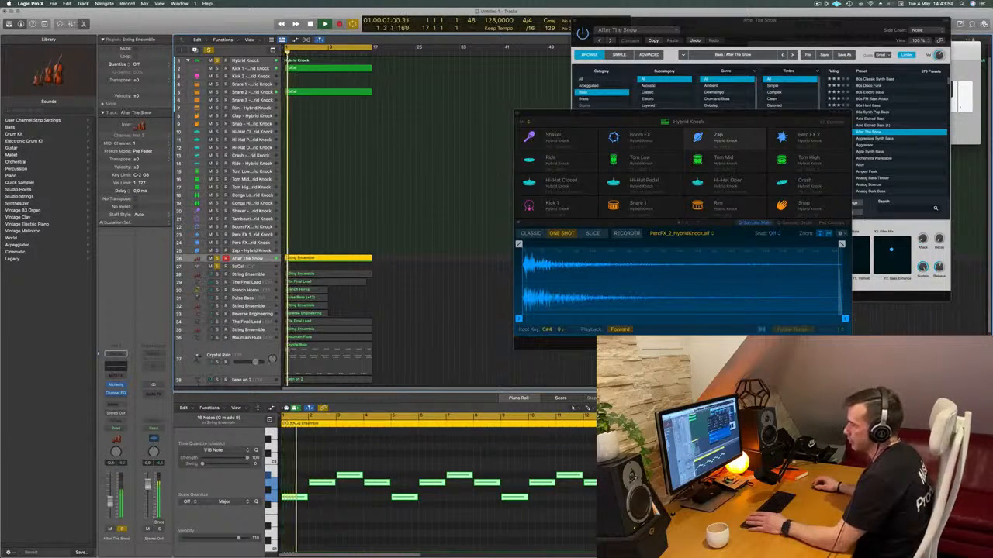
key(space)
key(space)
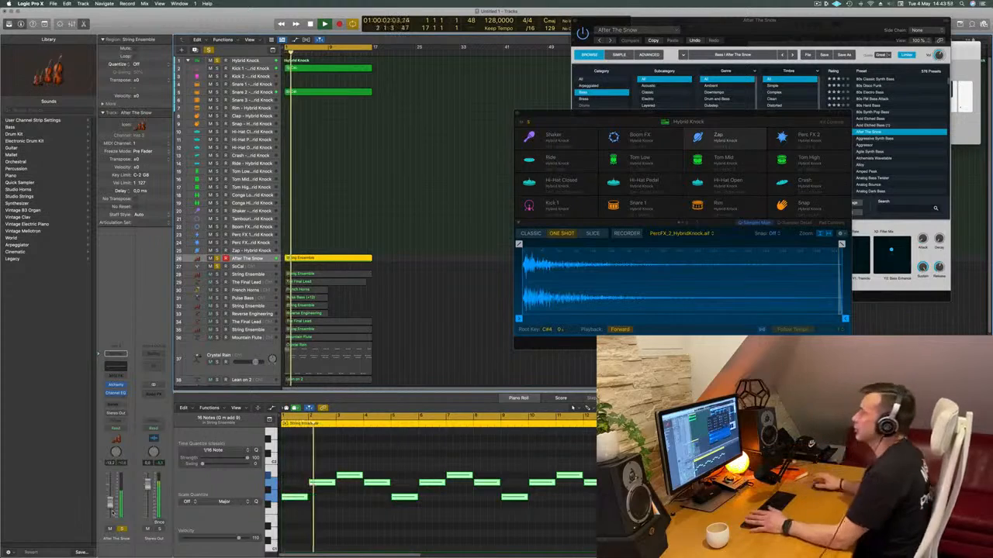
click(243, 68)
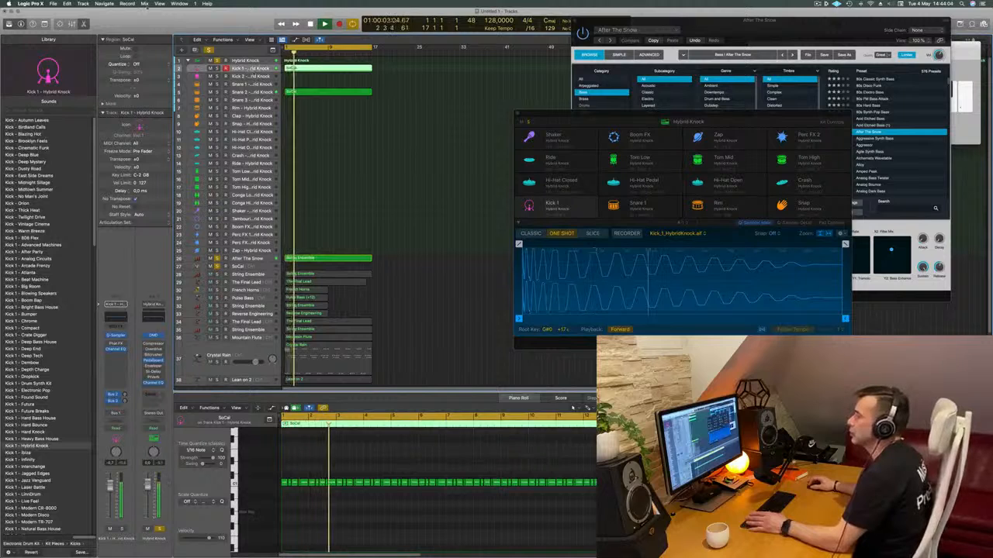
Step: Show the toolbar, turn on Track Zoom, and enlarge the selected Kick 1 track's height
drag(193, 33, 158, 52)
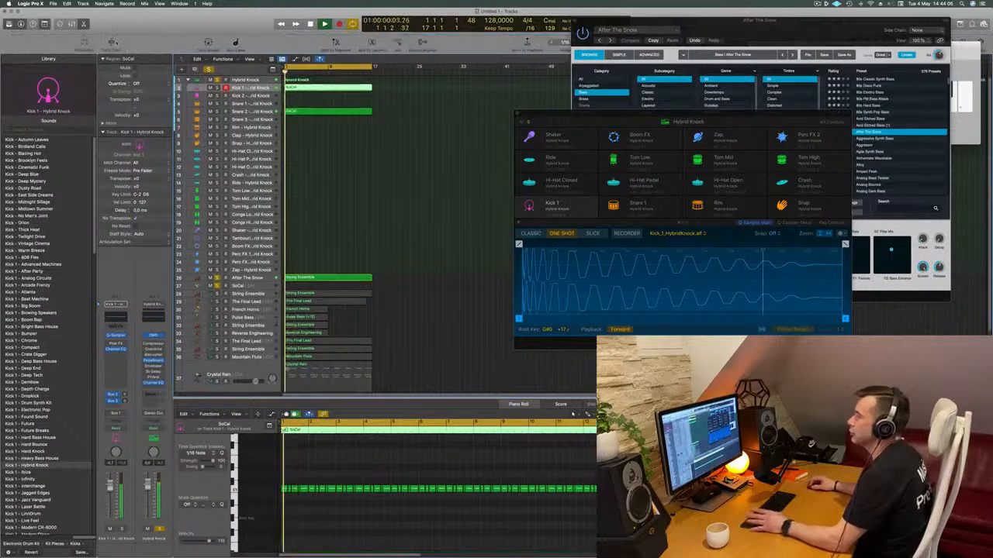
click(114, 44)
drag(262, 123, 263, 141)
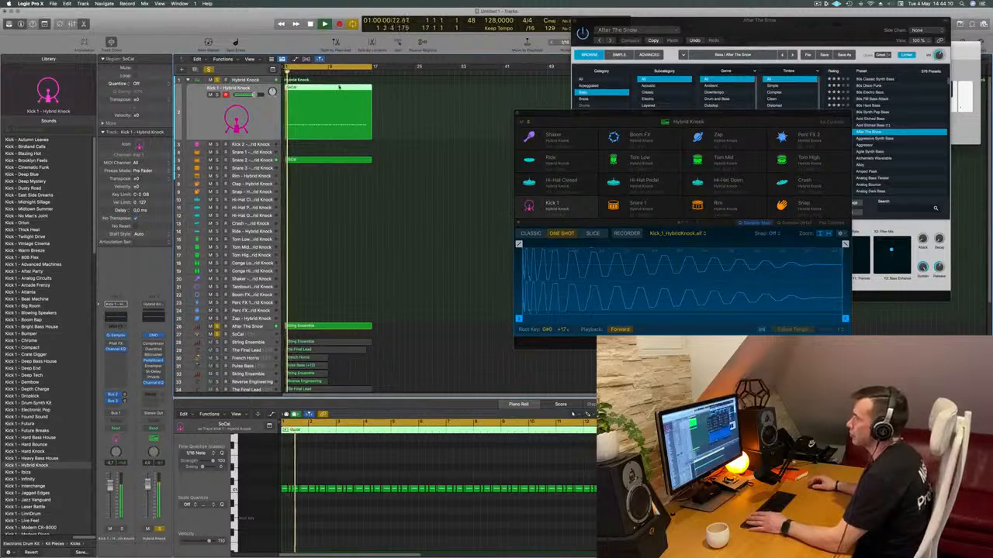
Step: Try the Kick 1 SoCal region on the Kick 2 track, undo the move, and resume playback
drag(337, 88, 334, 143)
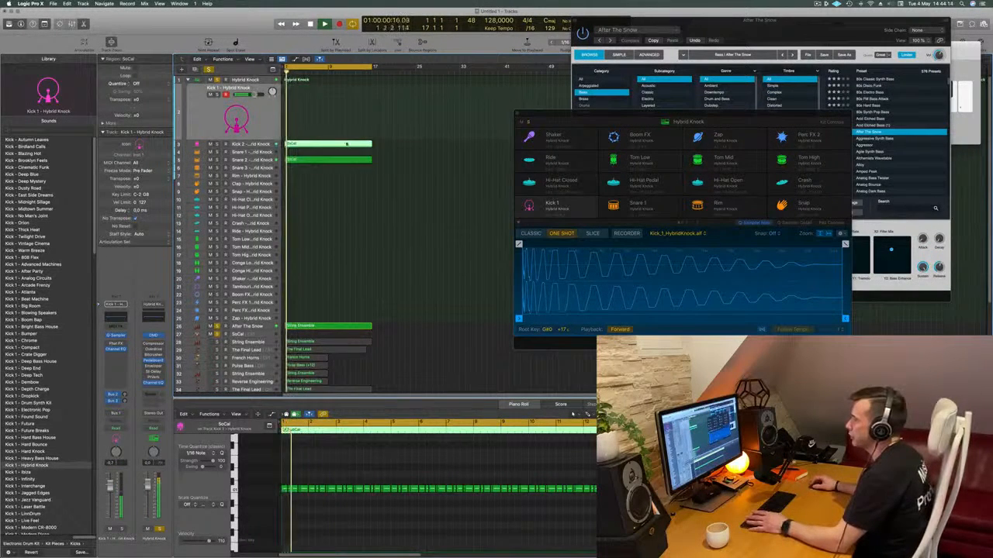
key(space)
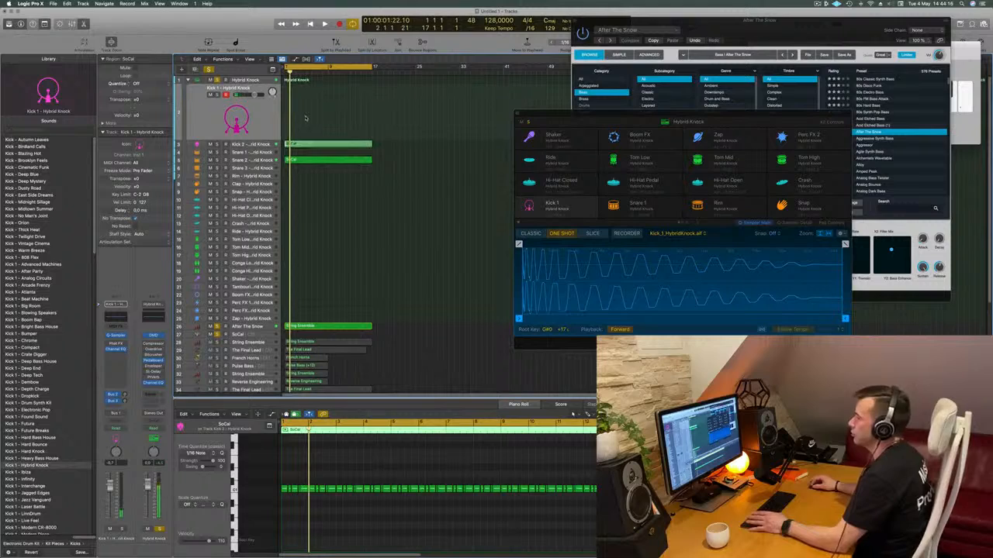
key(super+z)
key(space)
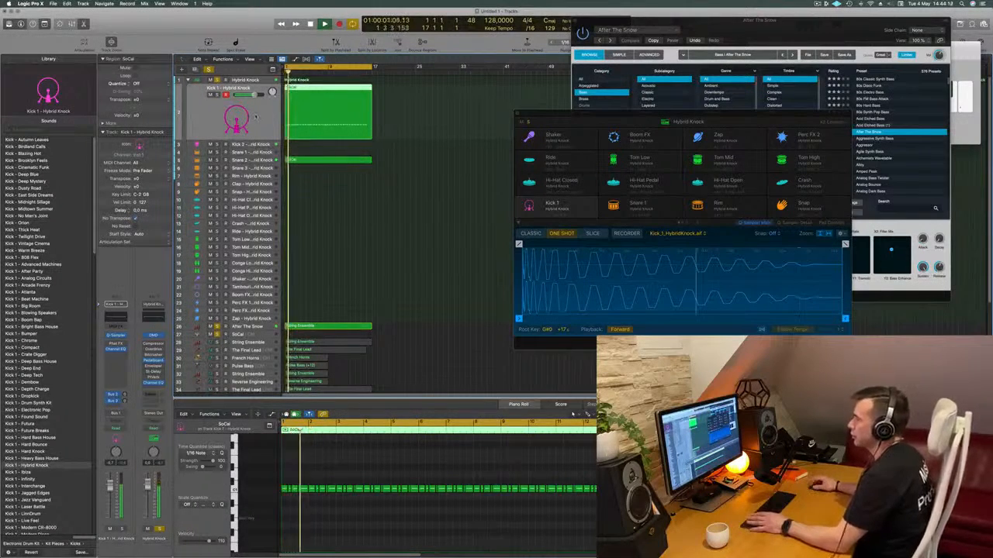
Step: Boost Kick 1 by 4.1 dB at 55 Hz in its Channel EQ, and close the EQ
key(super+Right)
key(super+Right)
key(super+Right)
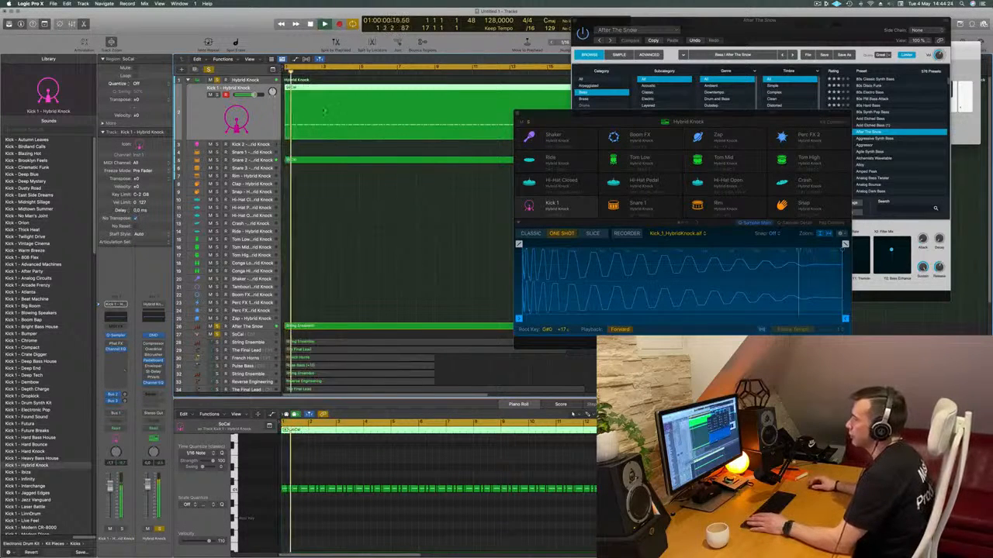
click(116, 316)
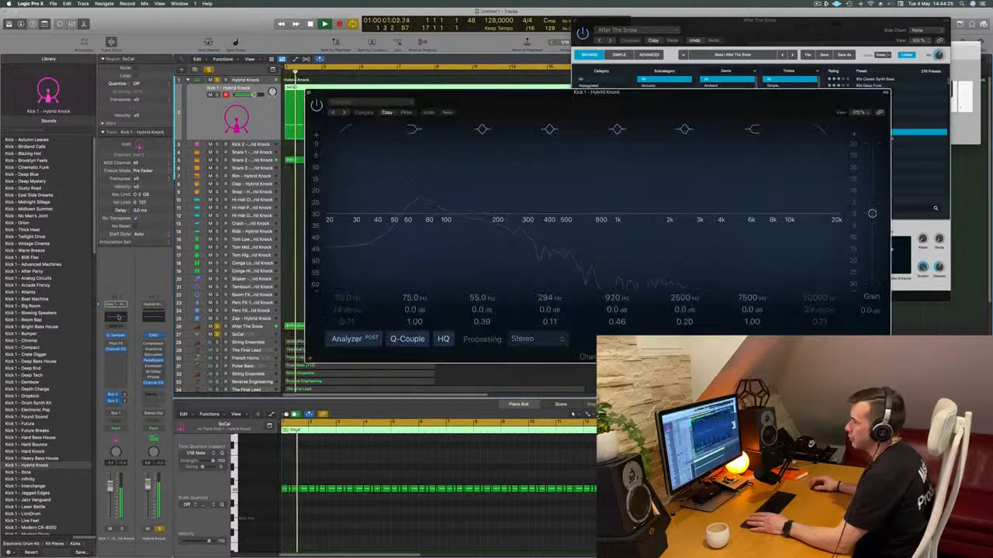
drag(527, 215, 401, 214)
mouse_move(484, 311)
mouse_down()
mouse_move(484, 285)
mouse_move(484, 295)
mouse_up()
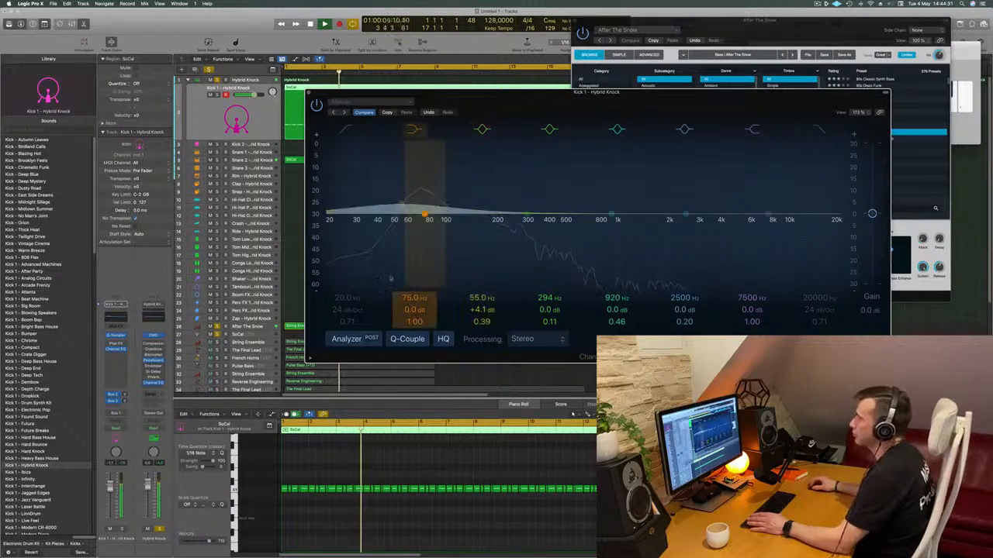
click(309, 94)
Step: Move the SoCal region from the muted SoCal track above Celtic Tin Whistle to the Hi-Hat Closed track, and select that track
scroll(336, 286, left, 5)
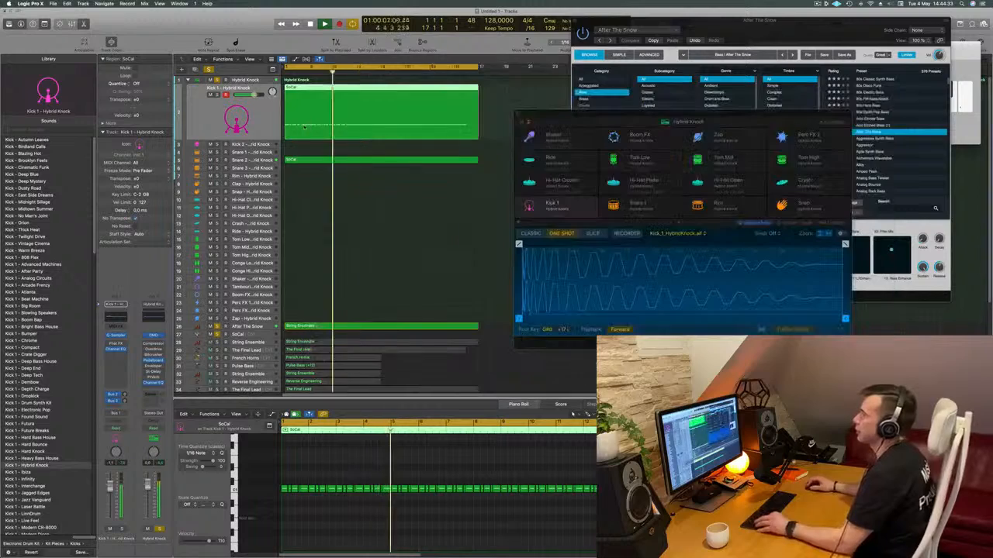
scroll(341, 288, down, 3)
scroll(343, 287, down, 5)
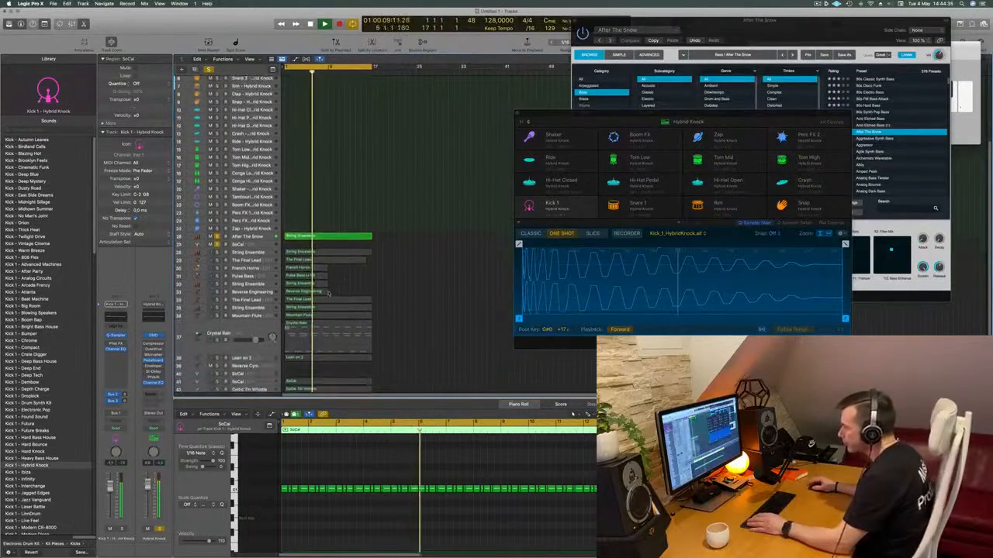
click(256, 349)
scroll(333, 349, down, 3)
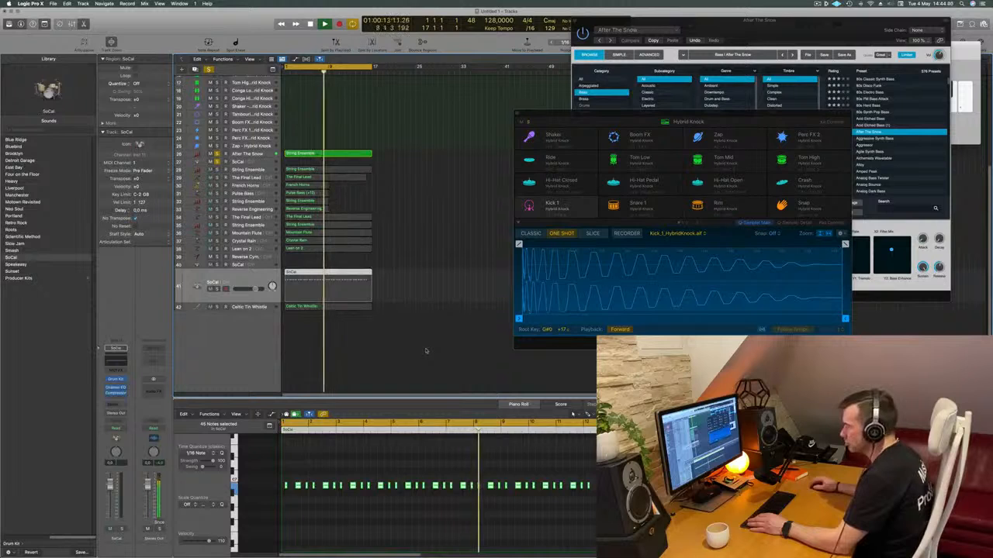
scroll(418, 302, up, 5)
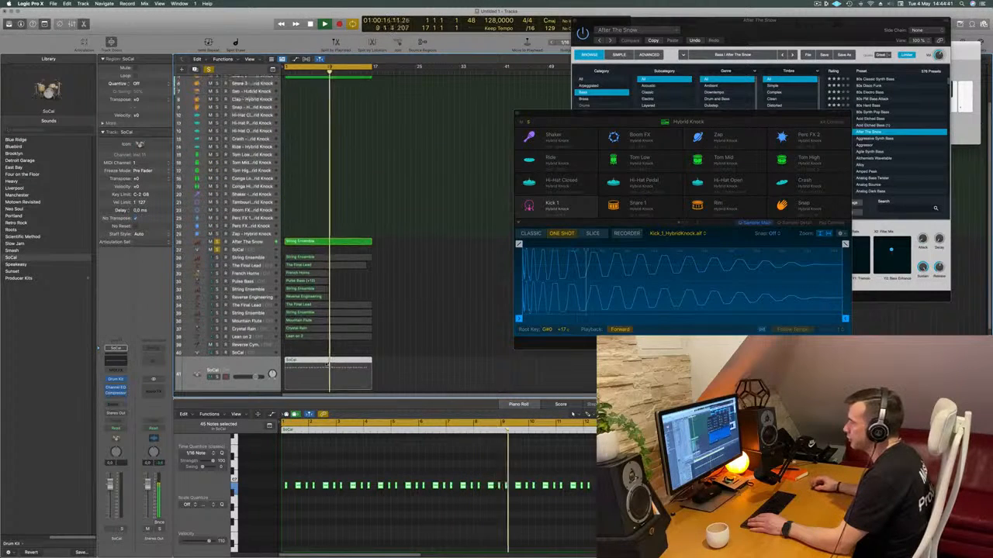
drag(310, 363, 307, 117)
click(251, 116)
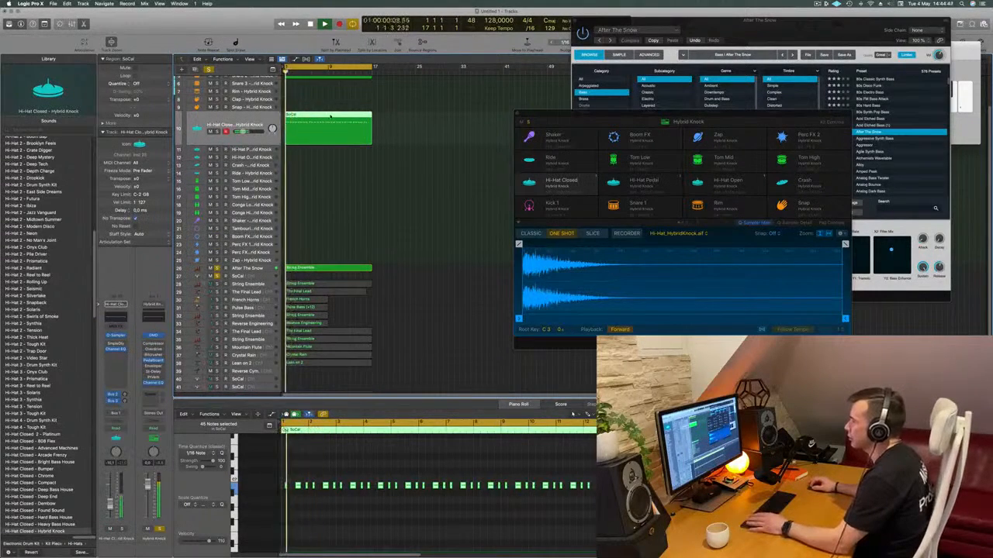
Step: Try the hi-hat SoCal region on Hi-Hat Pedal, move it to Hi-Hat Open, and enlarge that track's height
drag(330, 126, 333, 151)
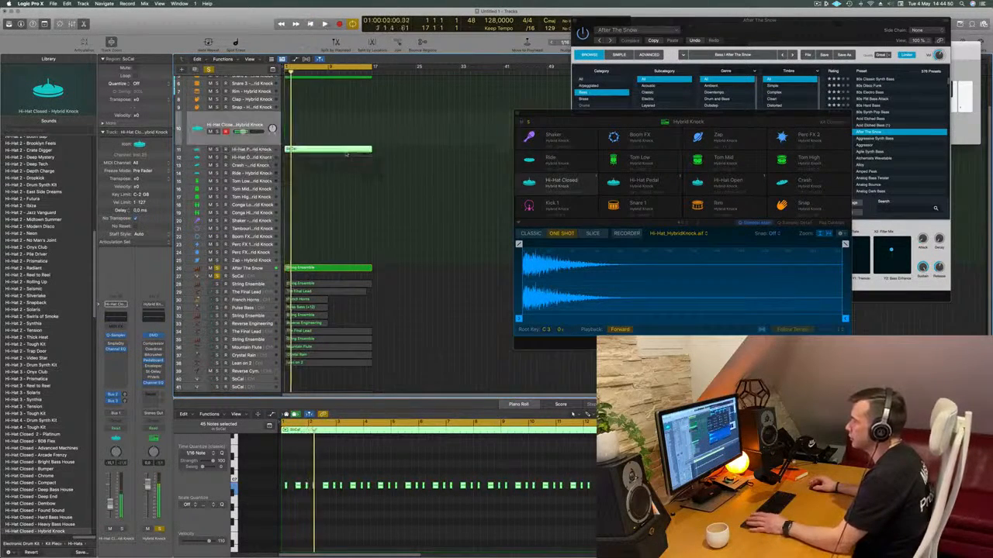
click(261, 151)
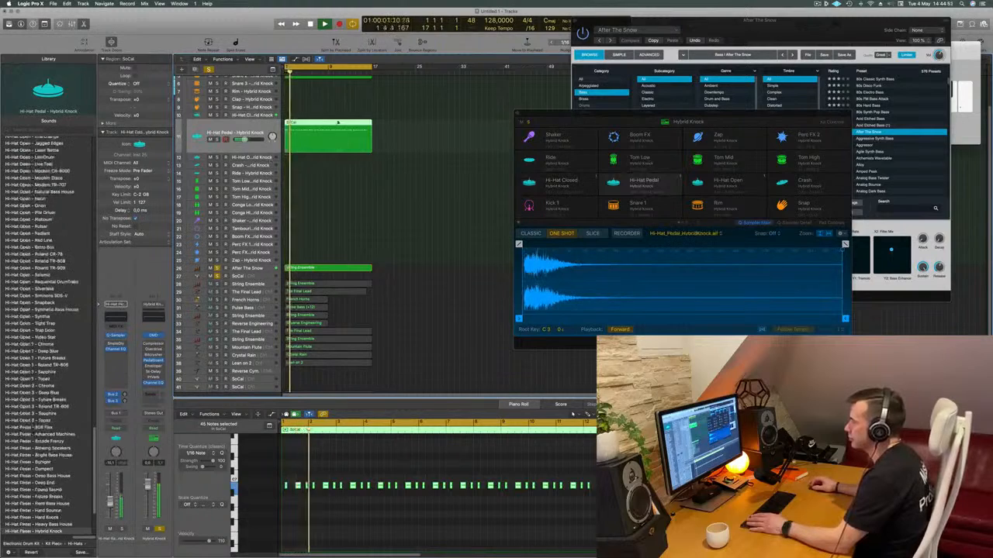
drag(332, 126, 332, 157)
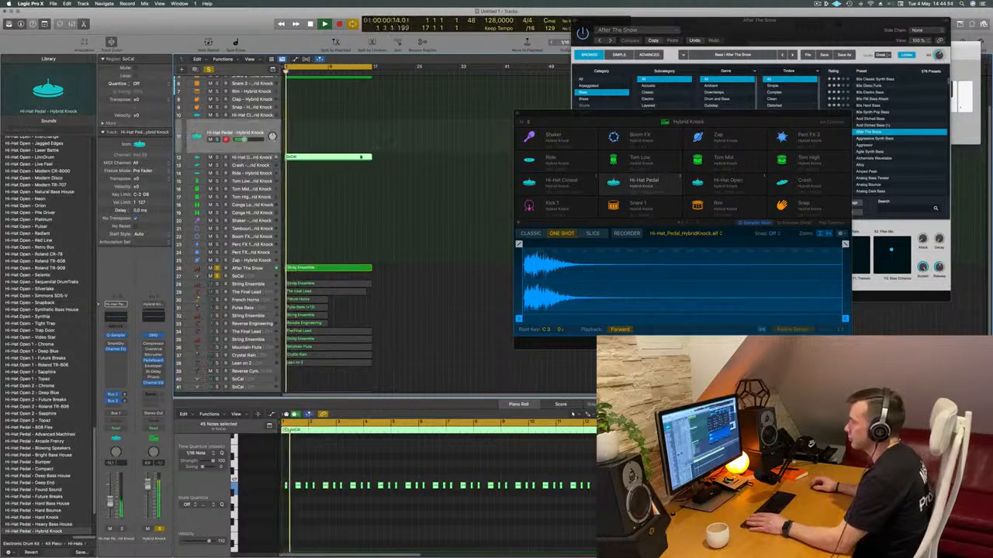
click(262, 157)
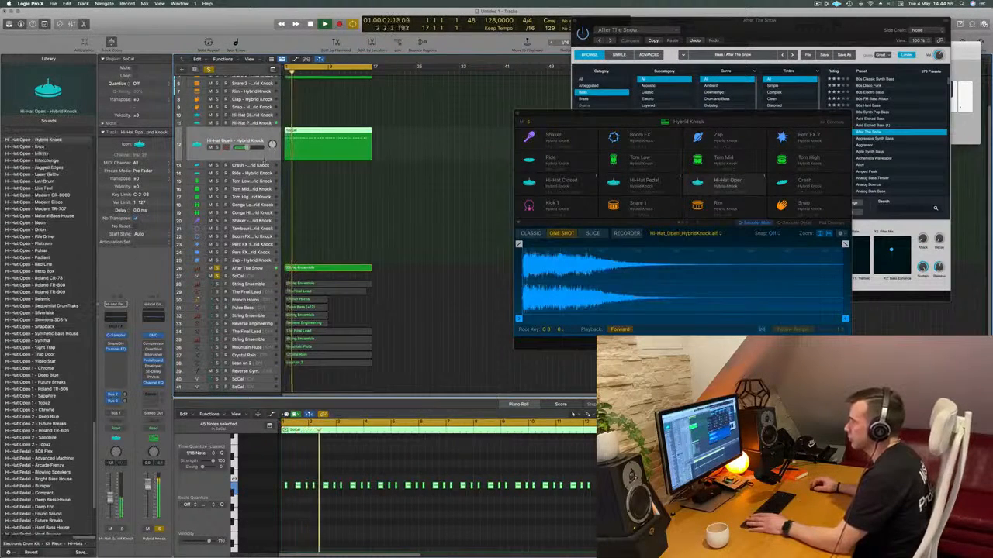
drag(263, 162, 264, 187)
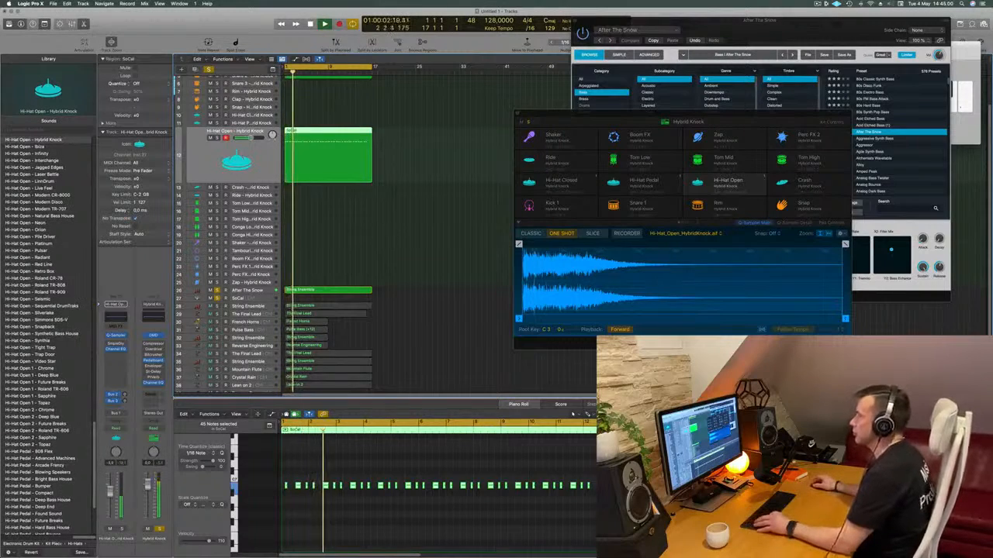
Step: Select the Kick 1 track, and play the layered kick, snare and hi-hat parts with the bass from the start
scroll(424, 244, down, 5)
scroll(427, 168, down, 3)
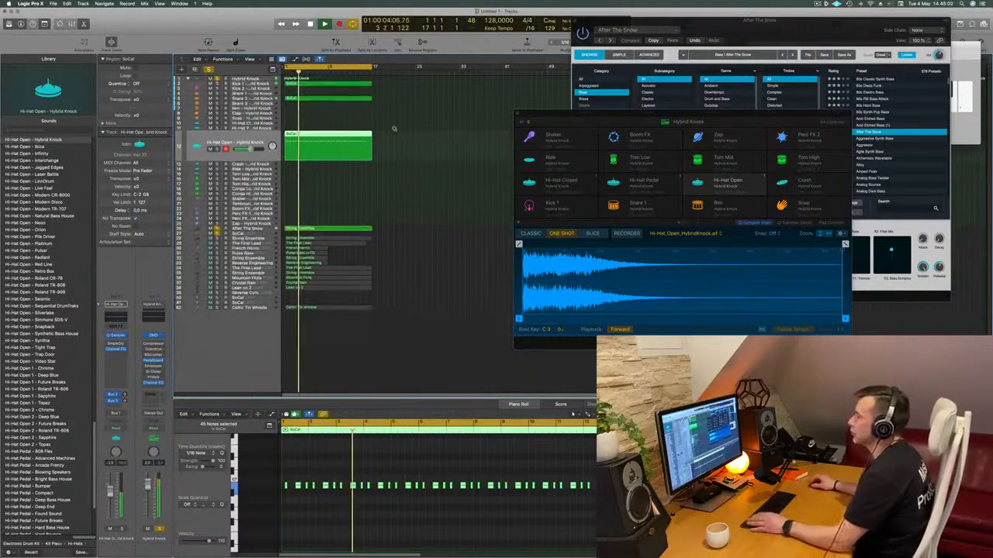
click(257, 84)
key(Return)
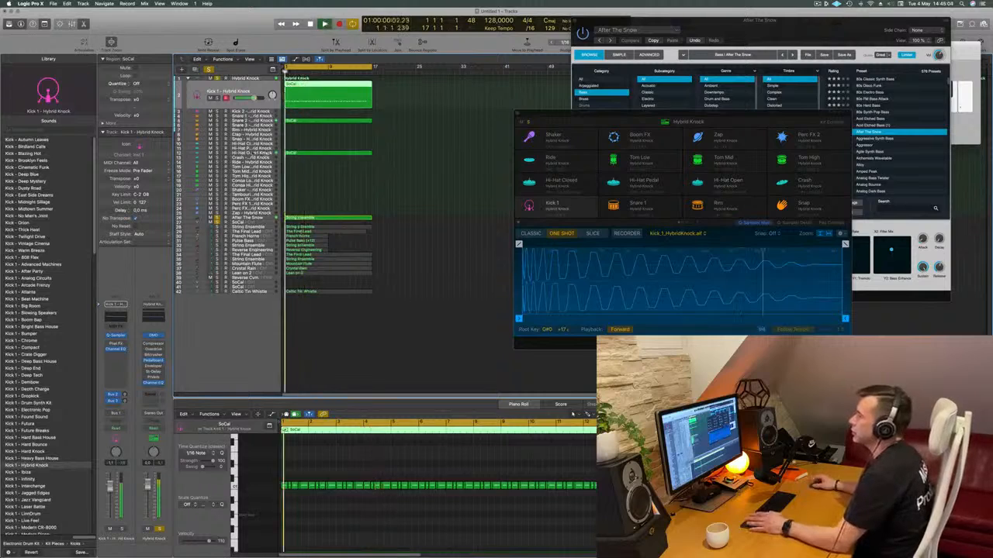
Step: Open the Alchemy synth of the After The Snow track and turn its Cutoff down slightly
click(258, 153)
click(233, 218)
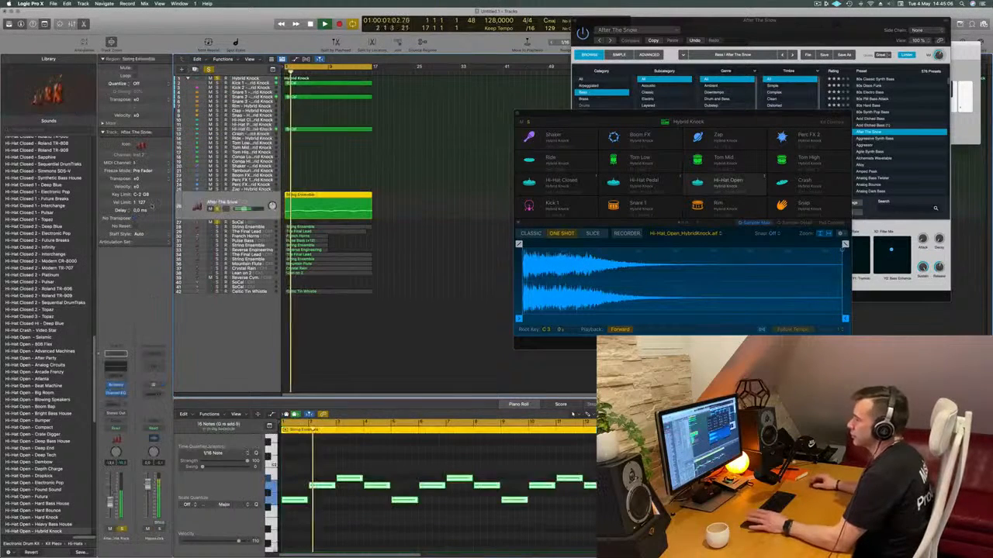
key(super+k)
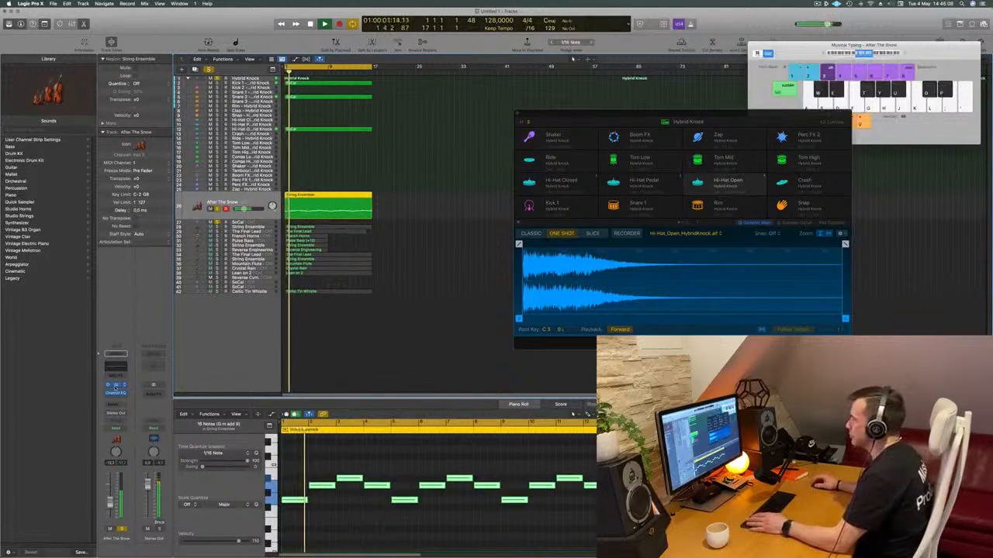
click(116, 385)
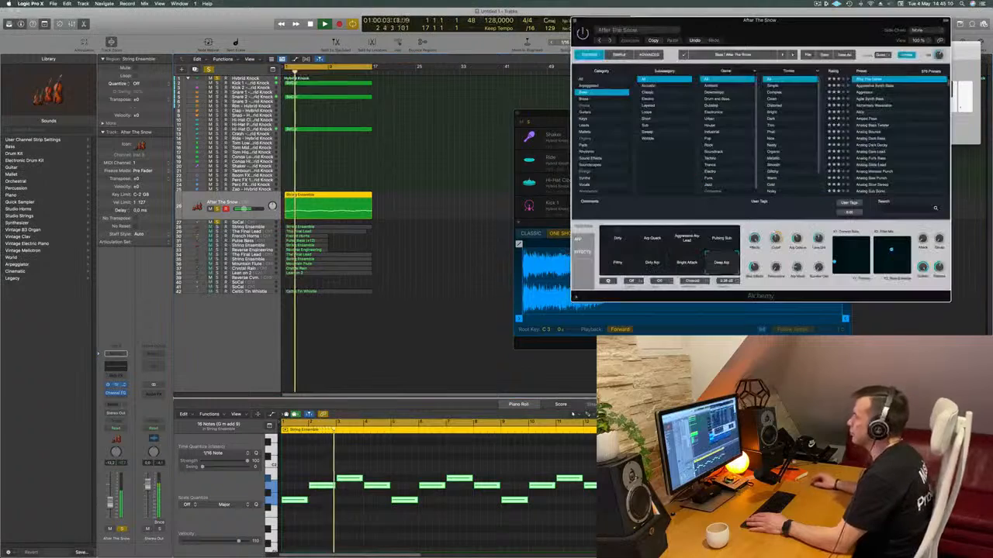
drag(776, 239, 775, 244)
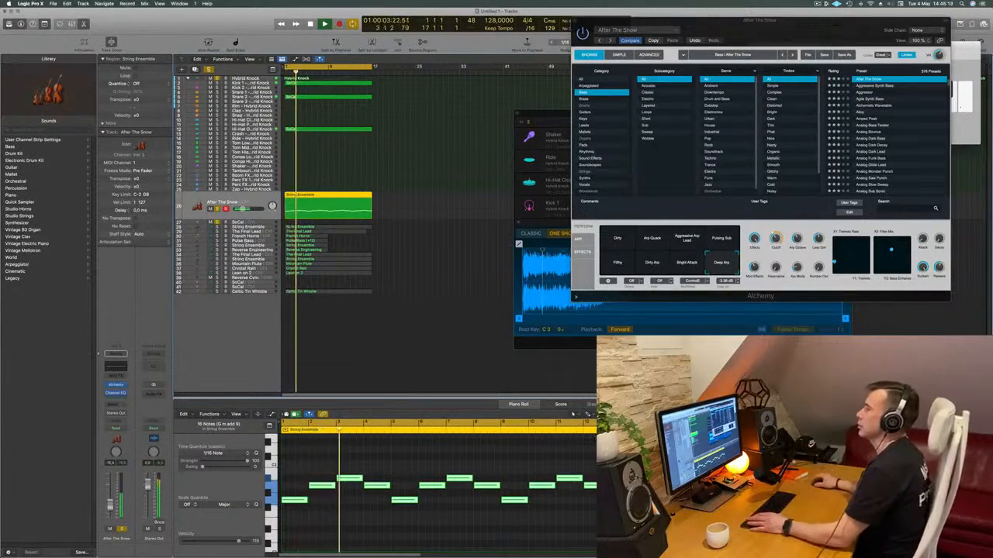
click(414, 138)
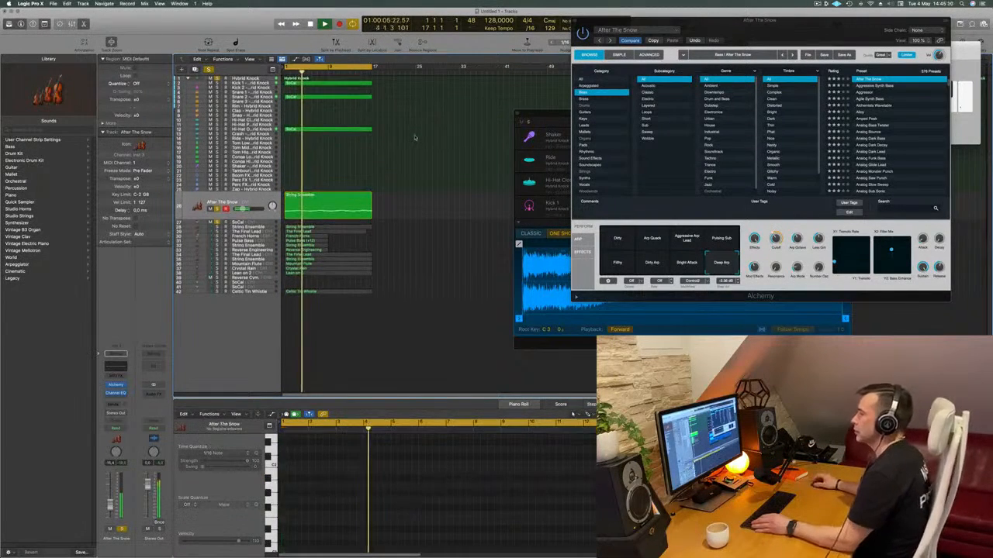
Step: Move the Lean on 2 track directly below the After The Snow track and solo it
click(253, 273)
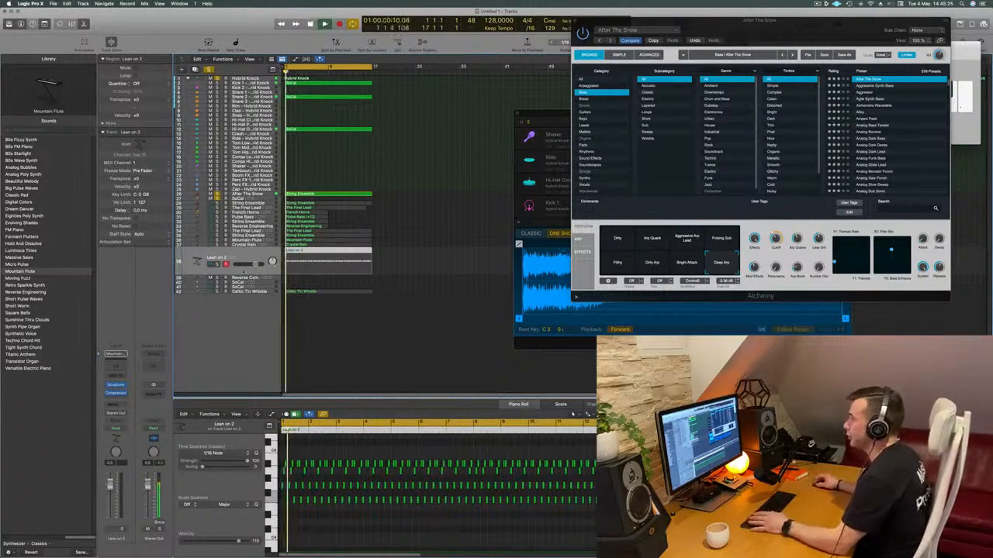
drag(253, 264, 250, 202)
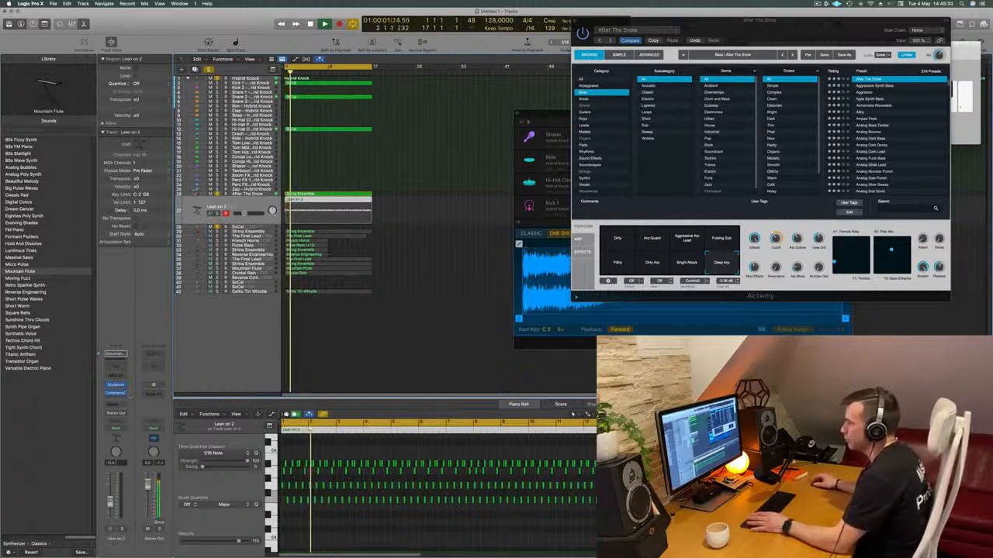
click(122, 528)
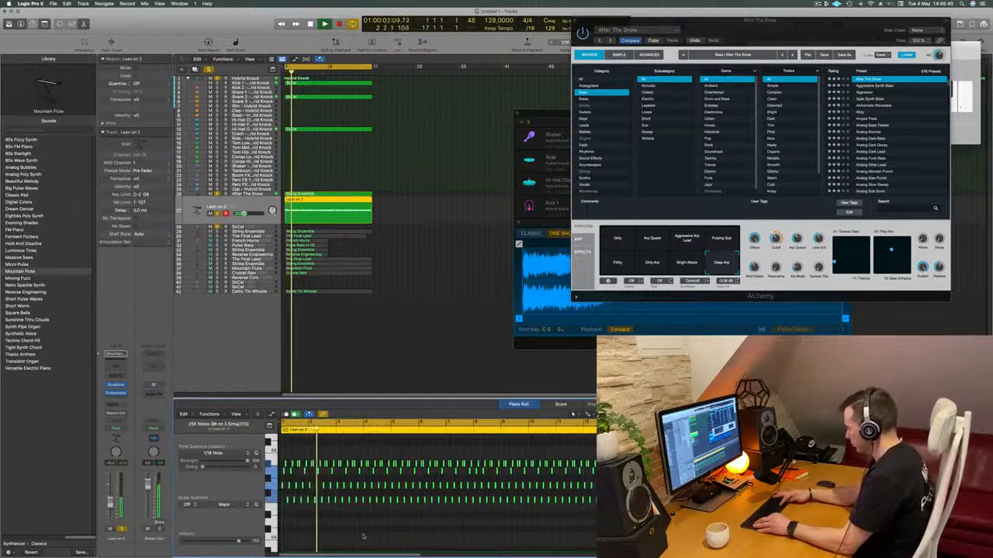
scroll(362, 536, up, 3)
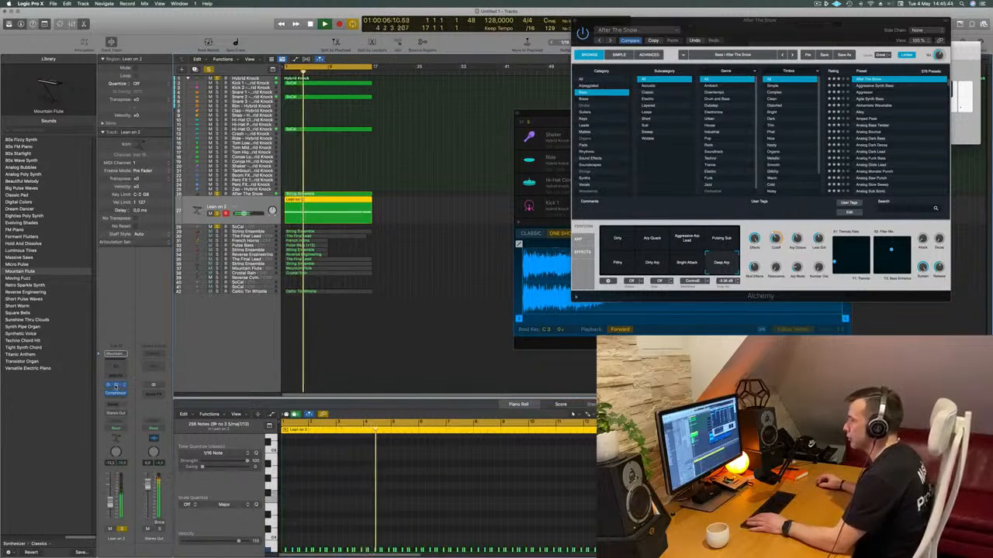
Step: Try Sculpture's Modeled Percussion presets on the Lean on 2 track, from Metallic Percussion through Morphing Can Drum to Tribal Drums
drag(422, 104, 393, 108)
click(357, 112)
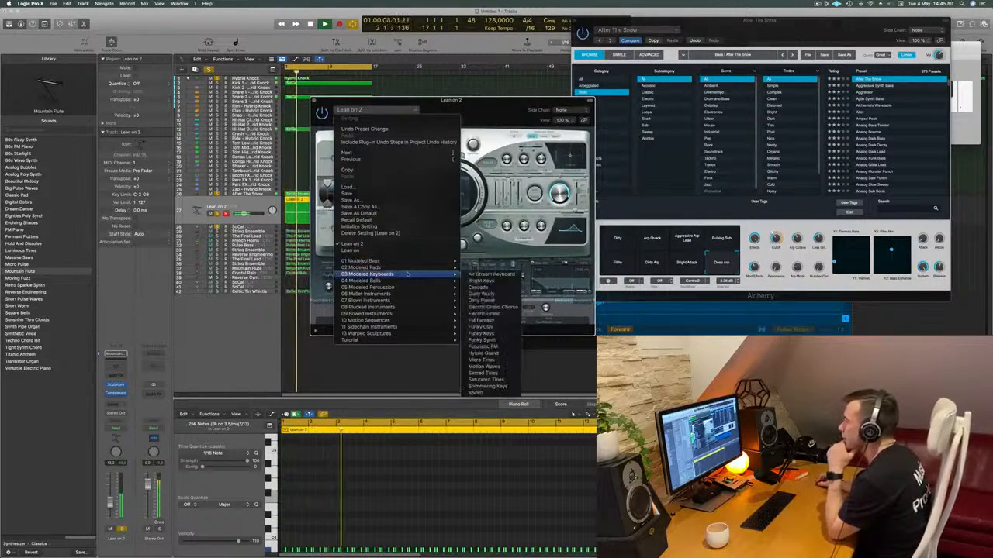
mouse_move(405, 287)
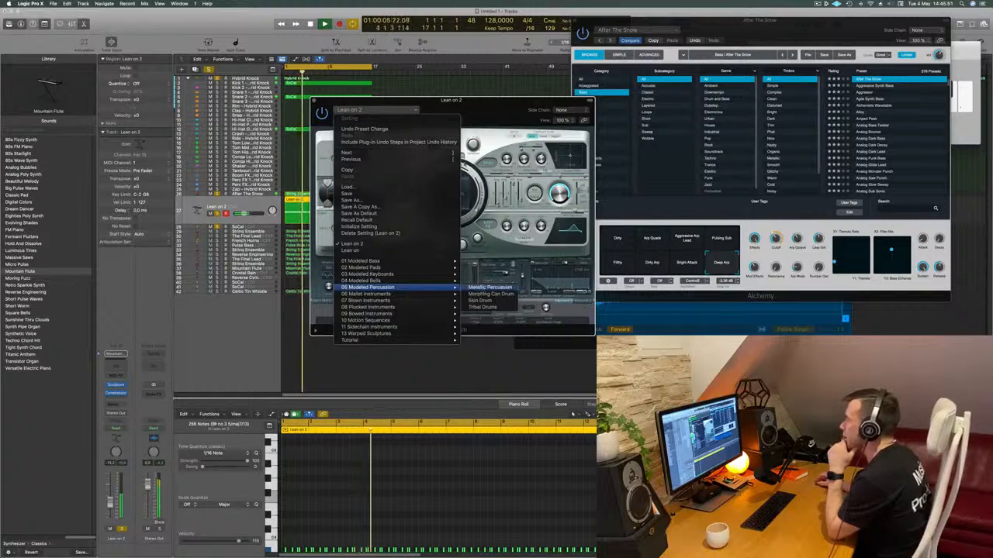
click(487, 288)
drag(349, 122, 382, 118)
click(380, 117)
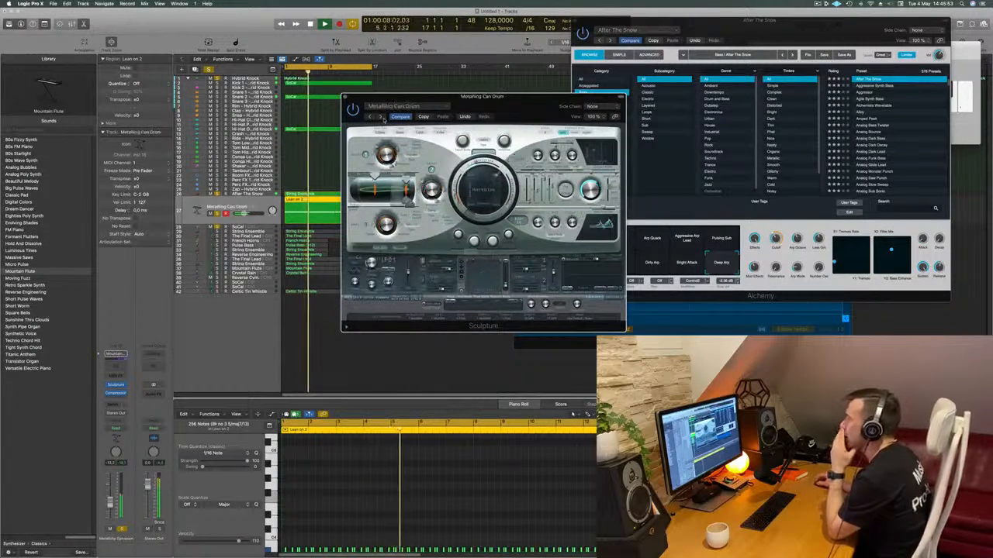
click(381, 117)
click(381, 117)
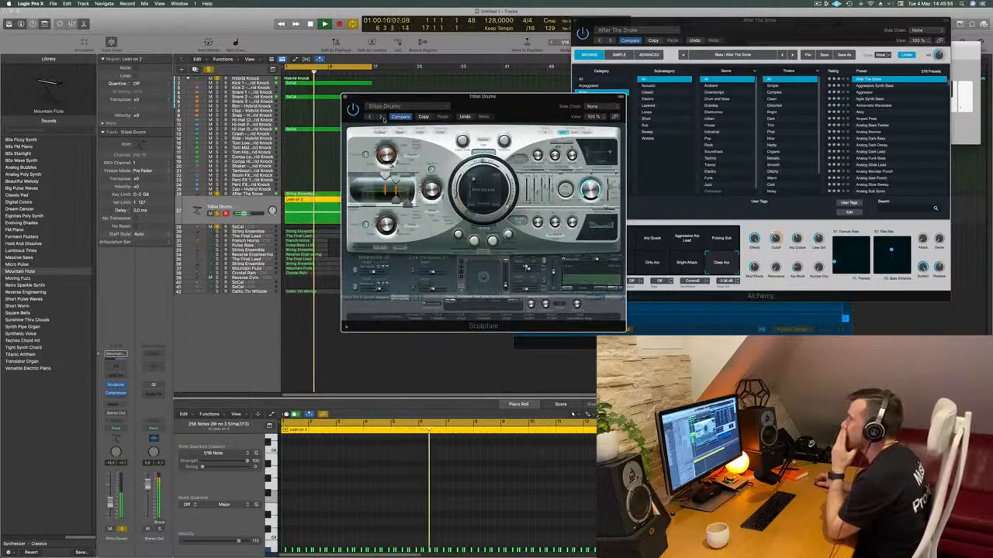
Step: Try the Asian Dreams, Big Kalimba and Classic Marimba presets in Sculpture, and lower the track's volume slightly
drag(381, 117, 335, 138)
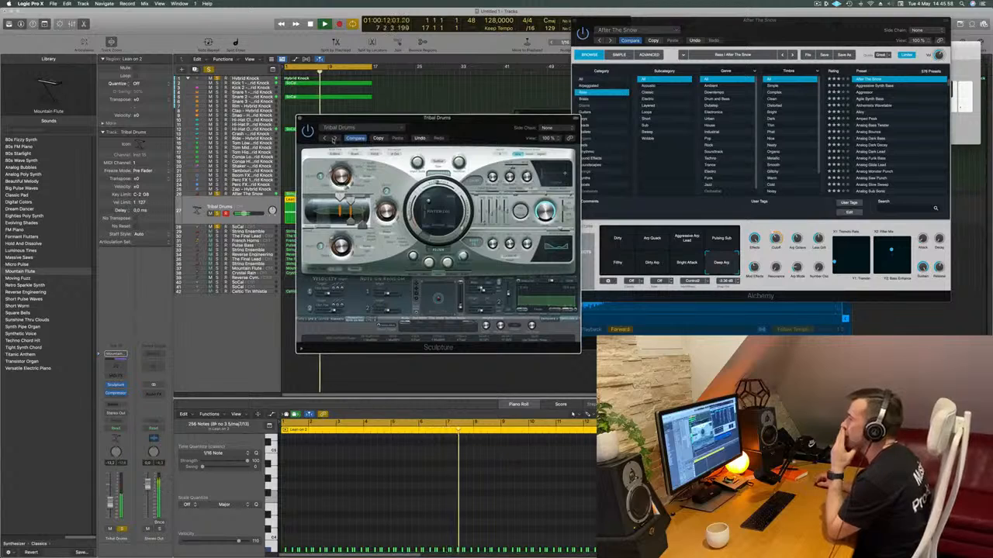
click(335, 138)
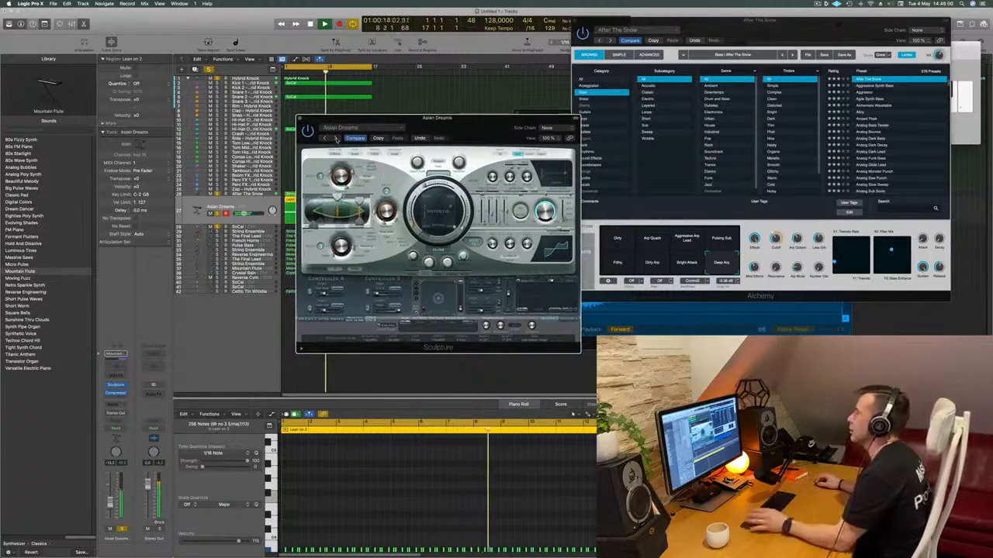
click(336, 139)
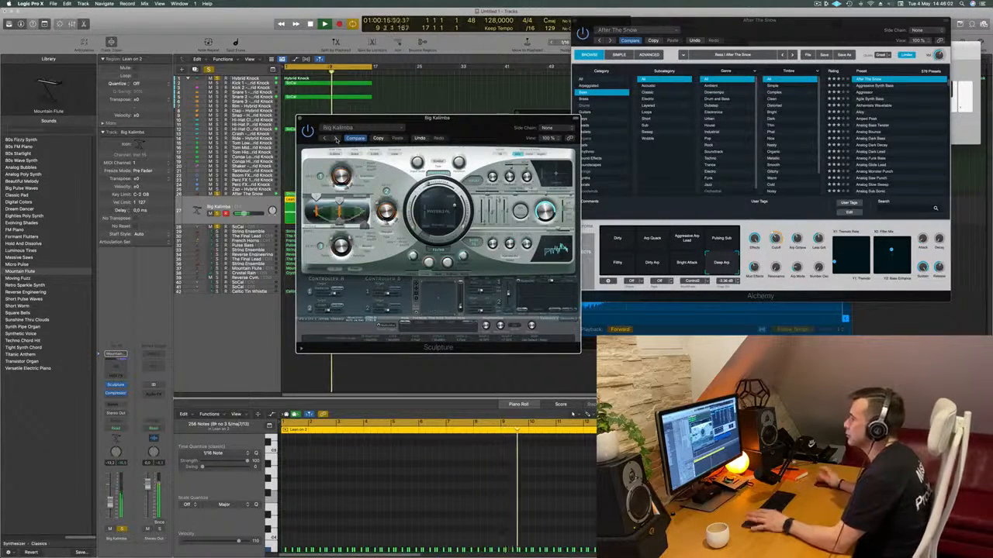
click(335, 138)
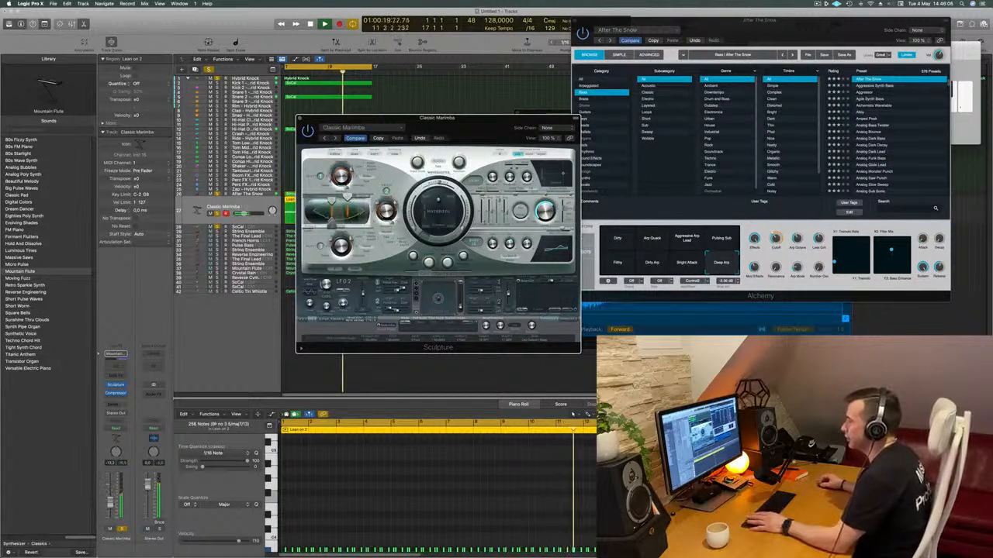
drag(111, 503, 110, 508)
key(Return)
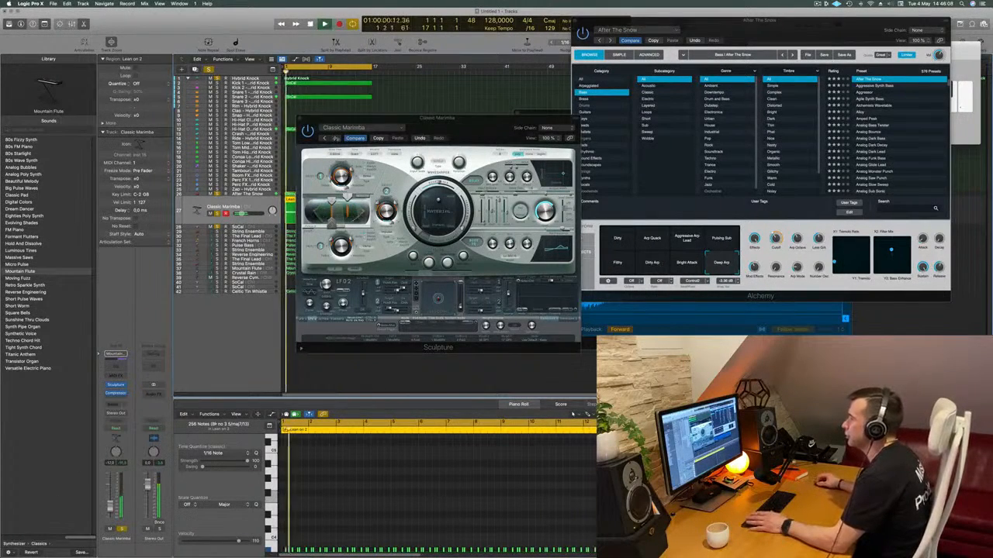
Step: Audition the following Sculpture presets, from Classic Vibraphone and Jamaican Mallets onward, and settle on Sticky Mallets
click(335, 138)
click(335, 138)
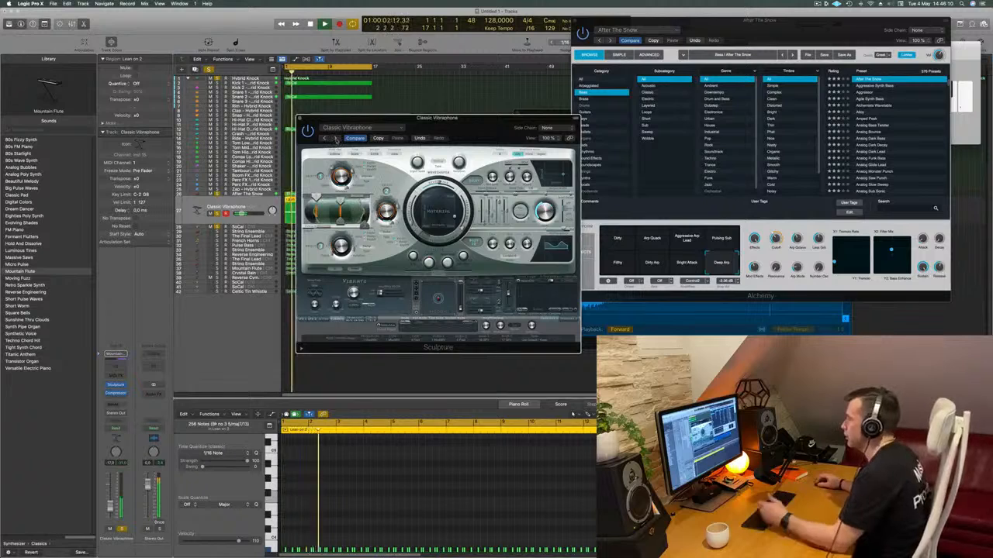
click(335, 138)
drag(451, 144, 427, 167)
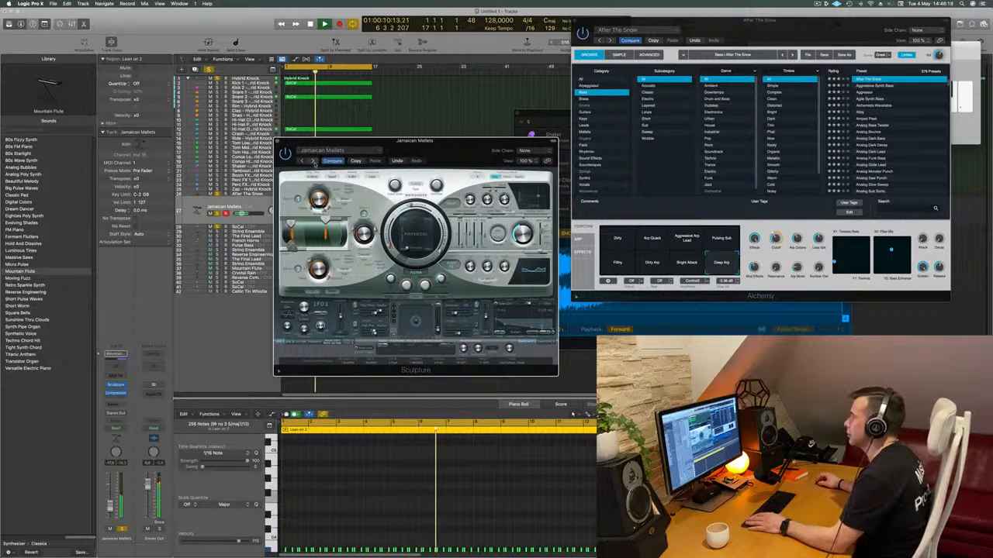
click(314, 160)
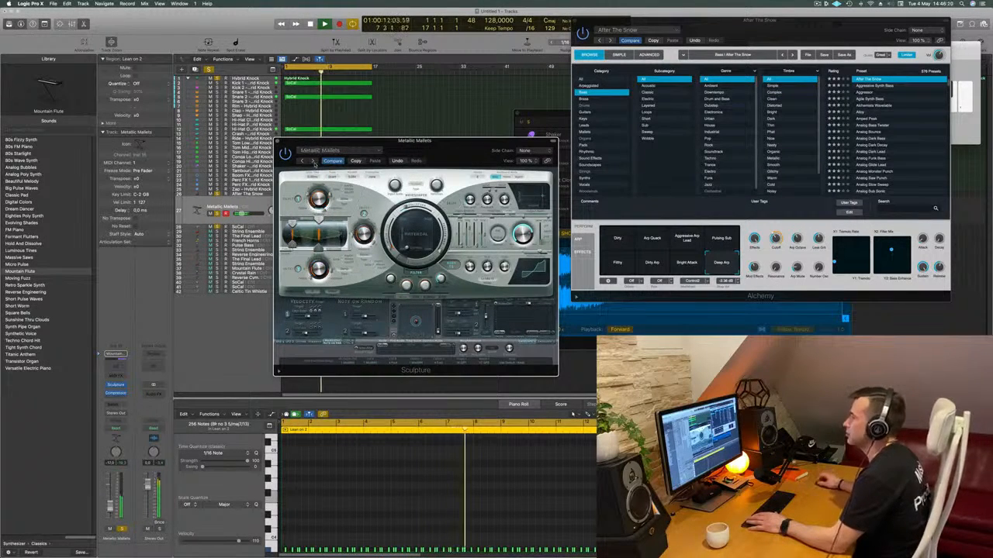
click(314, 160)
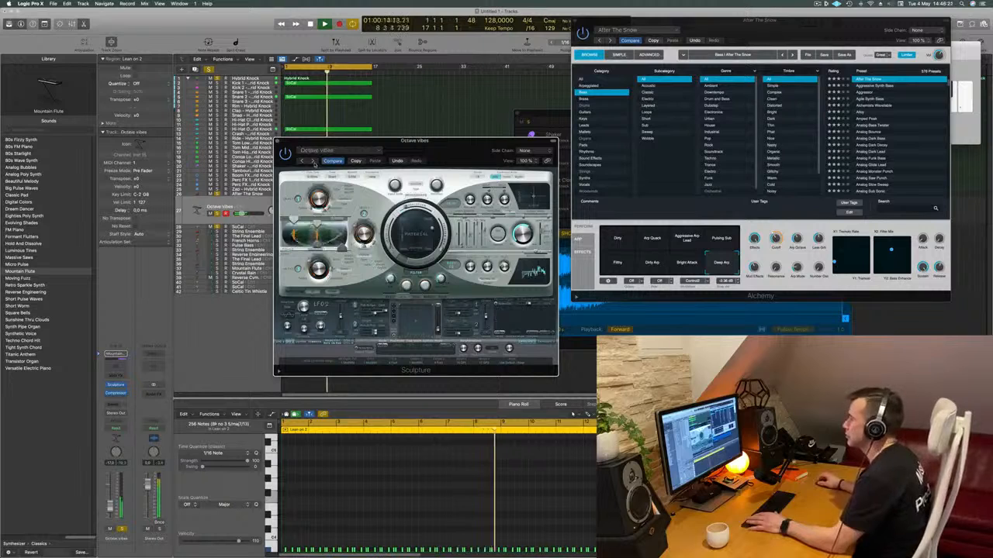
click(313, 161)
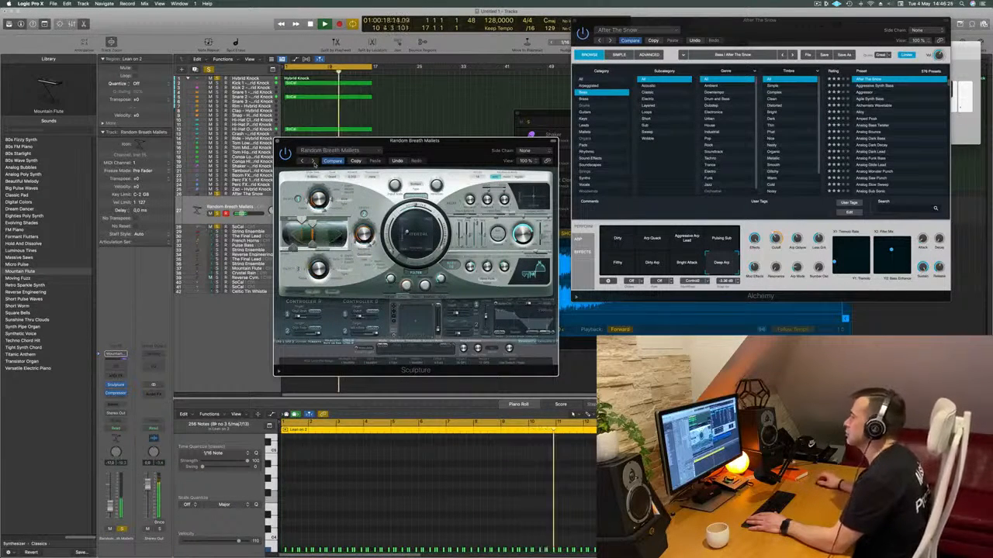
click(314, 161)
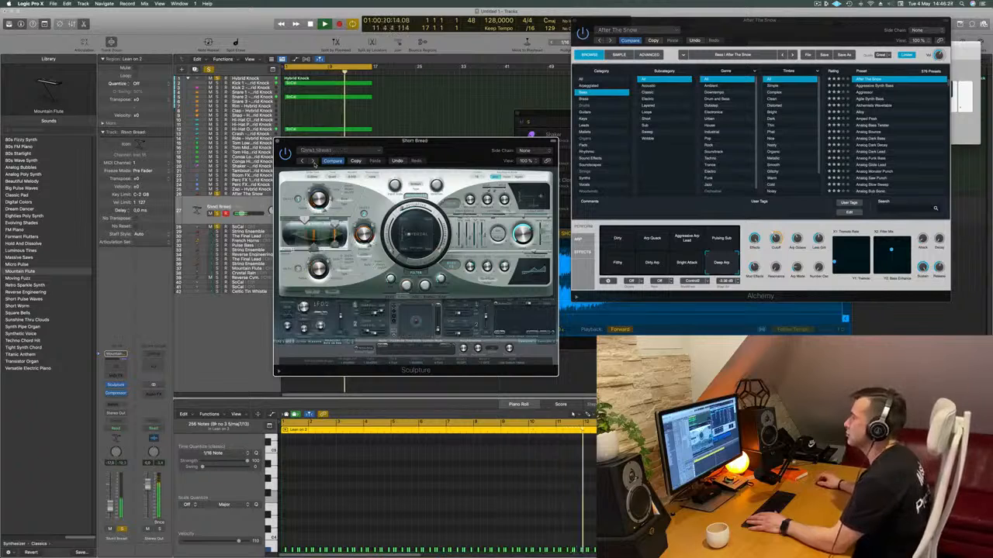
click(313, 160)
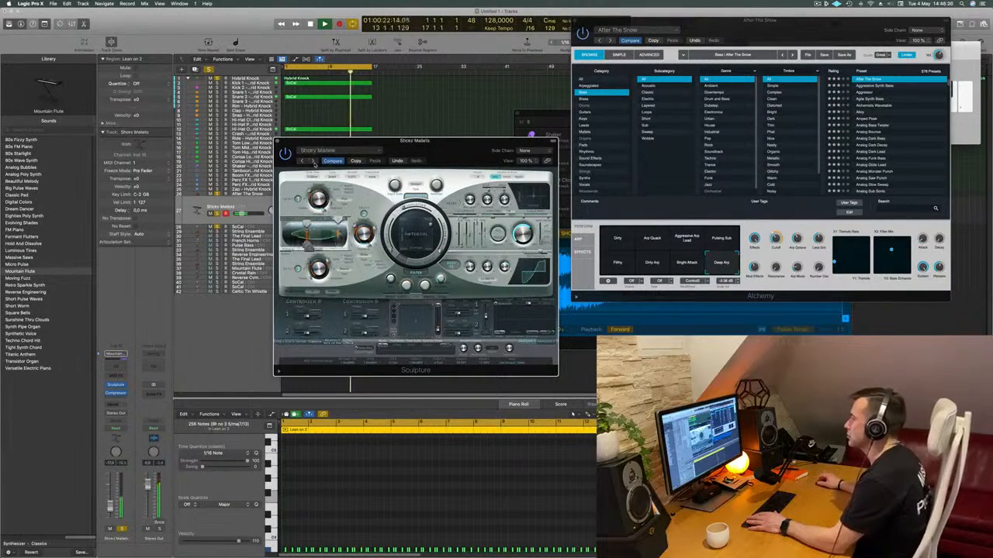
click(313, 160)
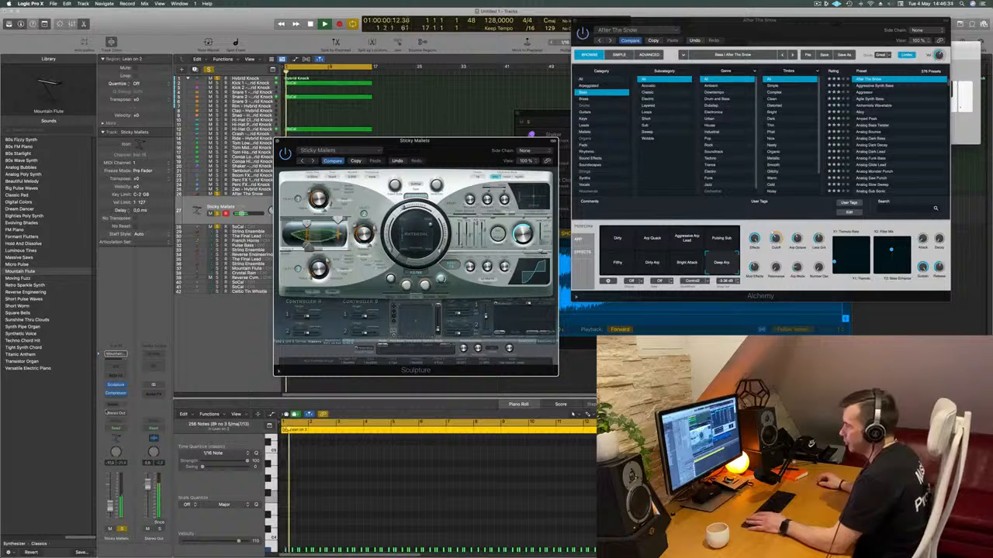
Step: Add a send to Bus 4 on the Sticky Mallets channel strip
click(115, 405)
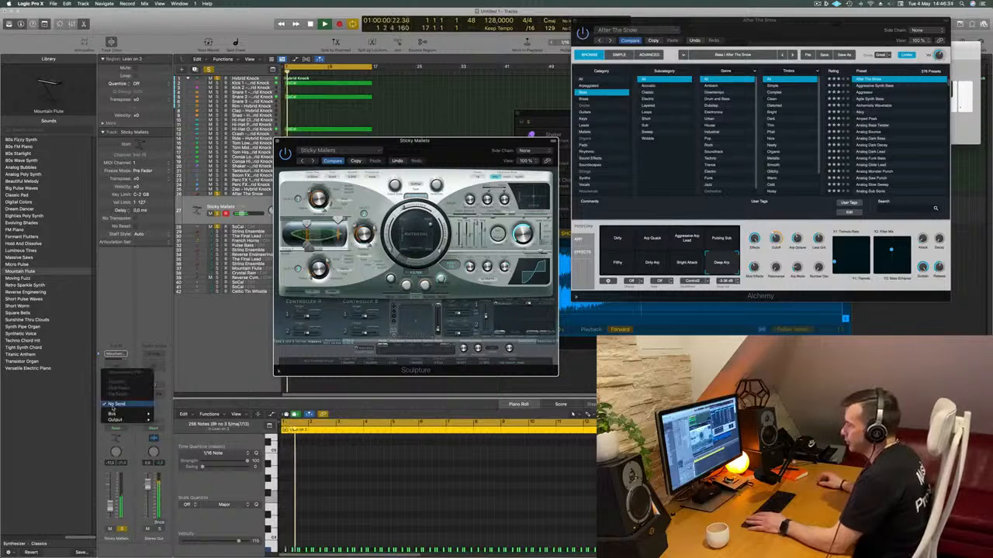
mouse_move(123, 417)
click(170, 340)
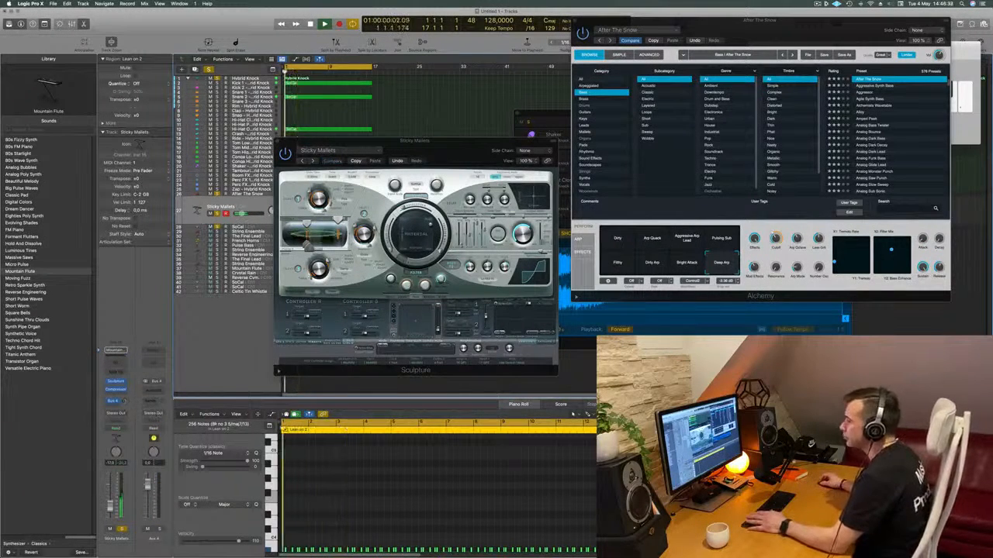
Step: Insert the SilverVerb reverb on the Aux 4 channel
click(155, 396)
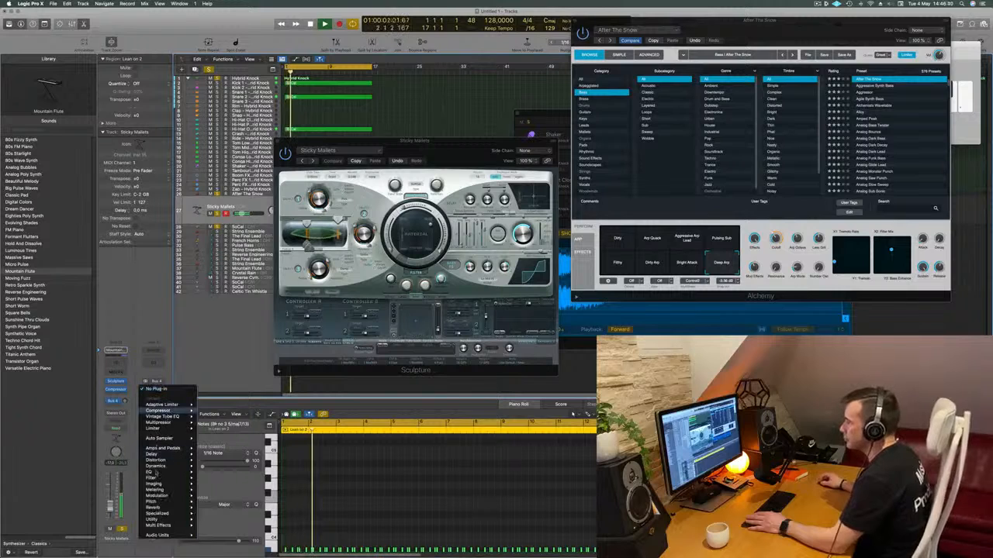
mouse_move(166, 507)
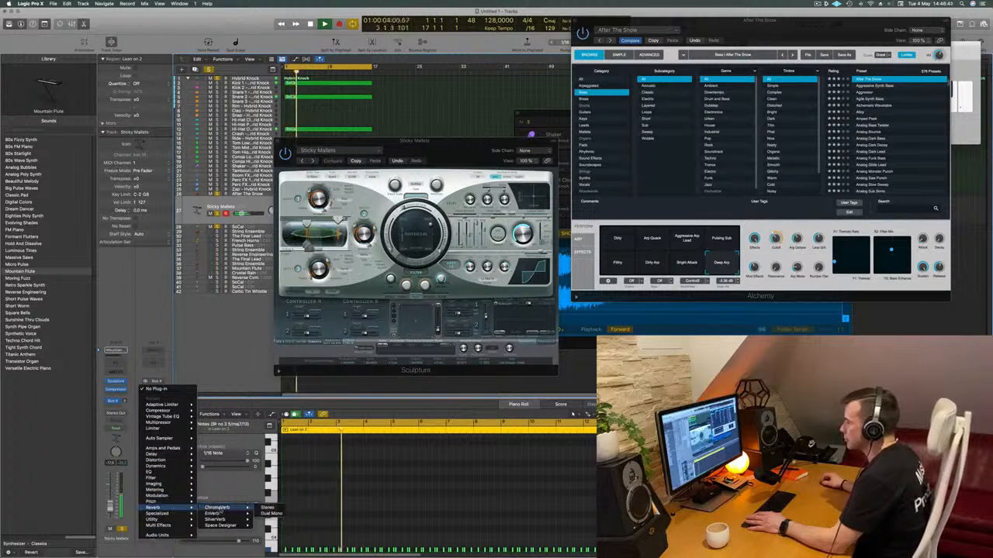
mouse_move(231, 519)
click(268, 519)
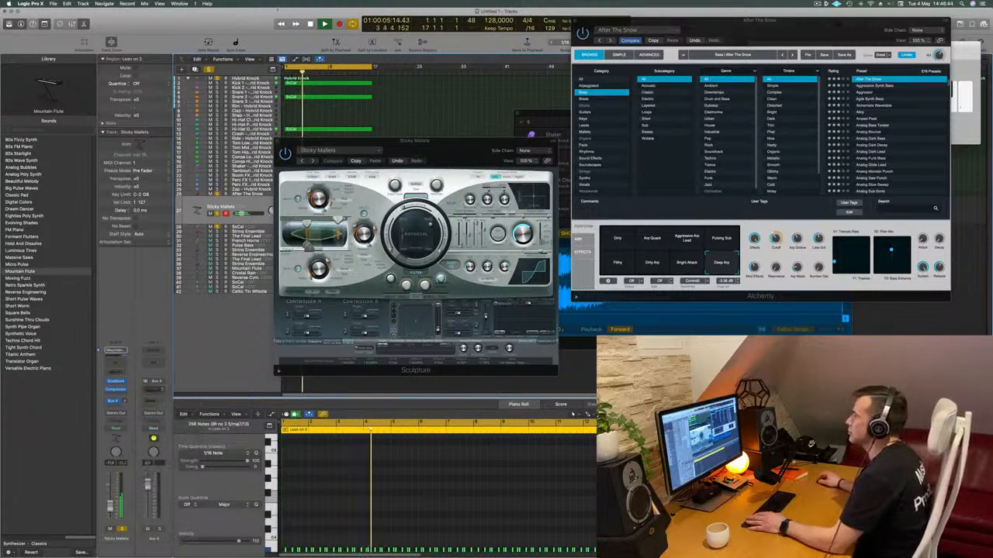
Step: Load the grandiose preset in SilverVerb and set its Wet output to 100%
click(403, 99)
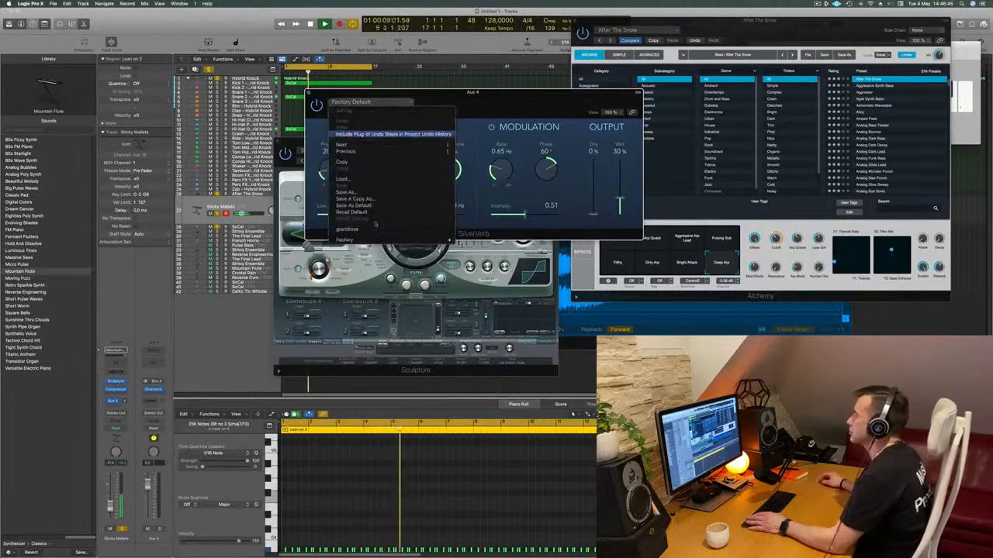
click(395, 228)
drag(475, 94, 396, 93)
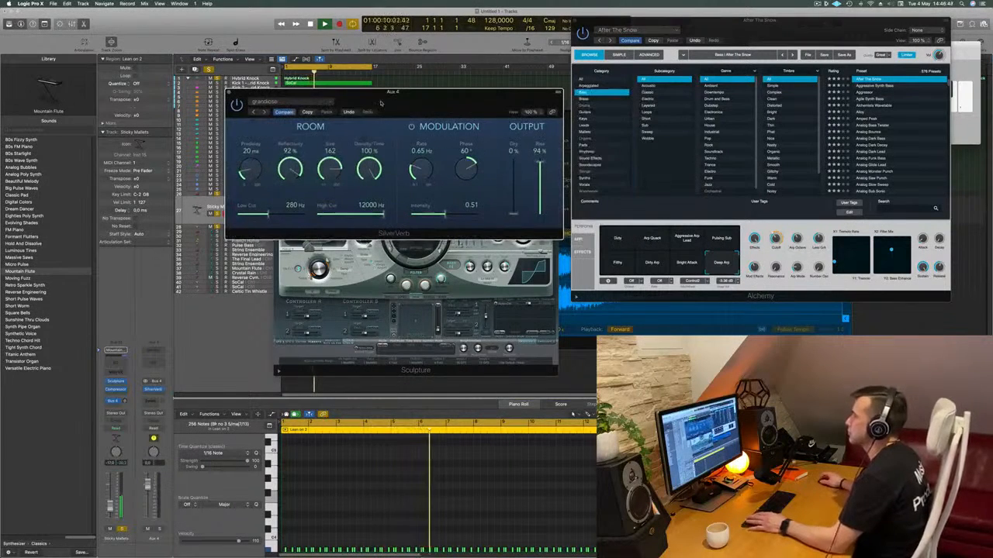
key(Return)
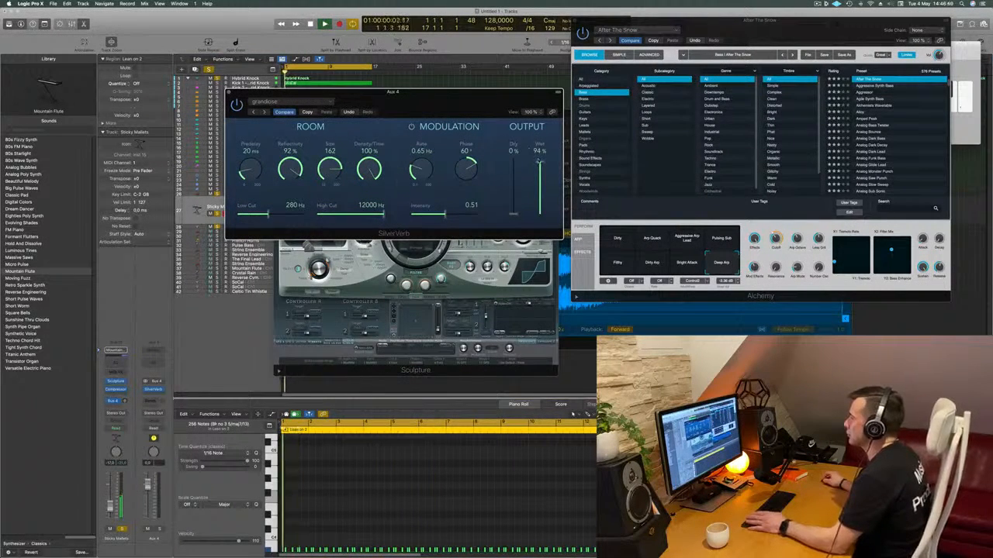
drag(539, 162, 539, 153)
key(Return)
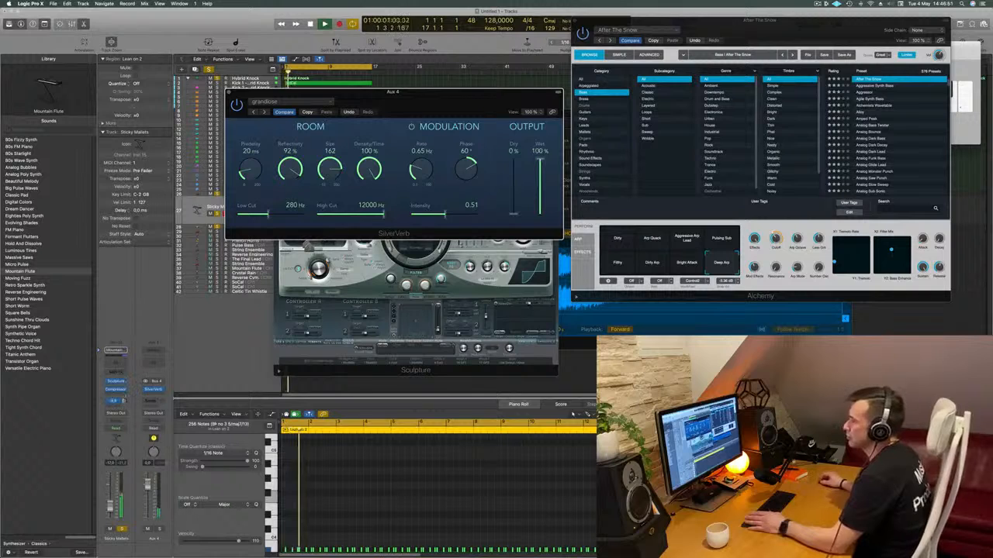
Step: Raise the Bus 4 send level on the Sticky Mallets channel strip and move the SilverVerb window clear of Sculpture
drag(124, 401, 124, 398)
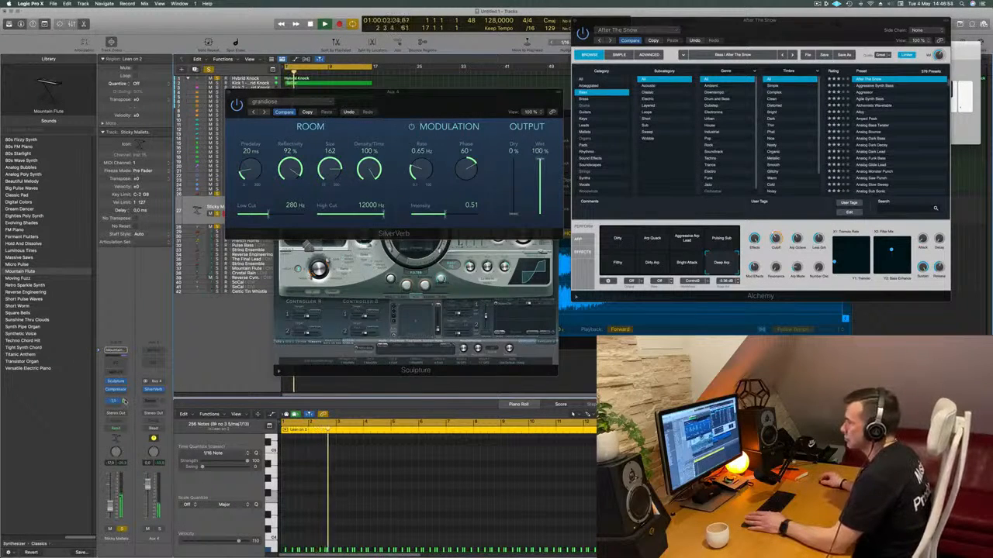
drag(407, 99, 794, 112)
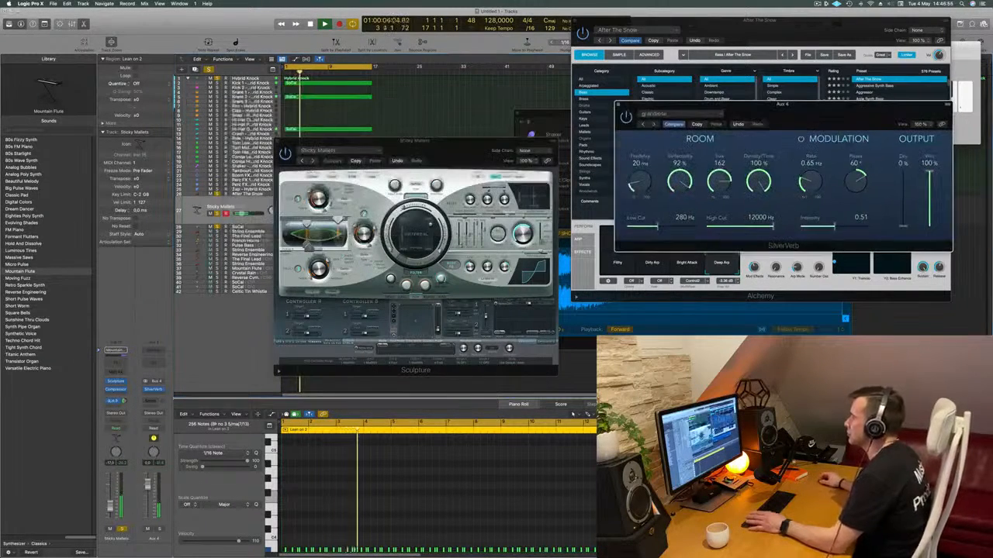
key(Return)
Step: Audition the following Sculpture presets during playback, from Straw Mallets and Xylophone through Desert Nights to Mellow Brass
click(310, 160)
click(311, 160)
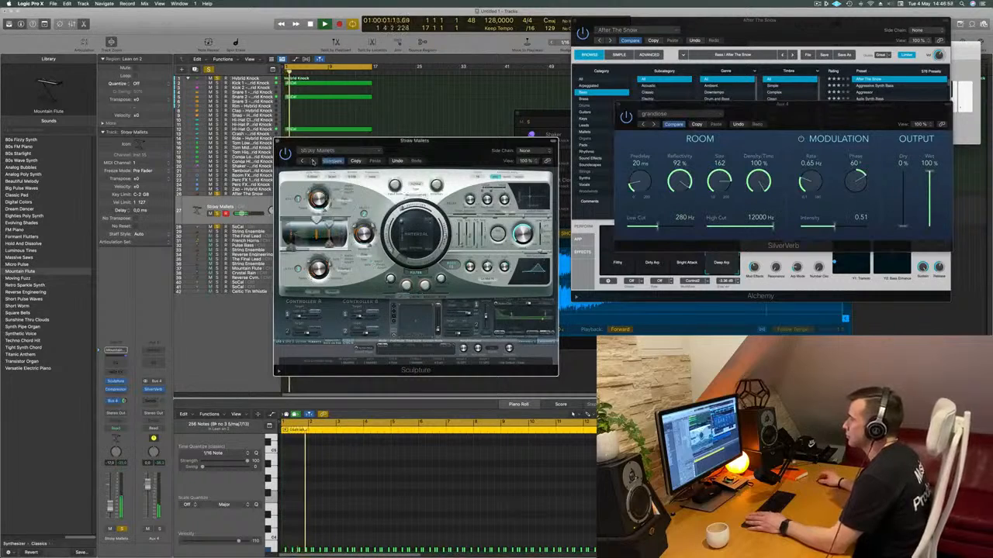
click(311, 160)
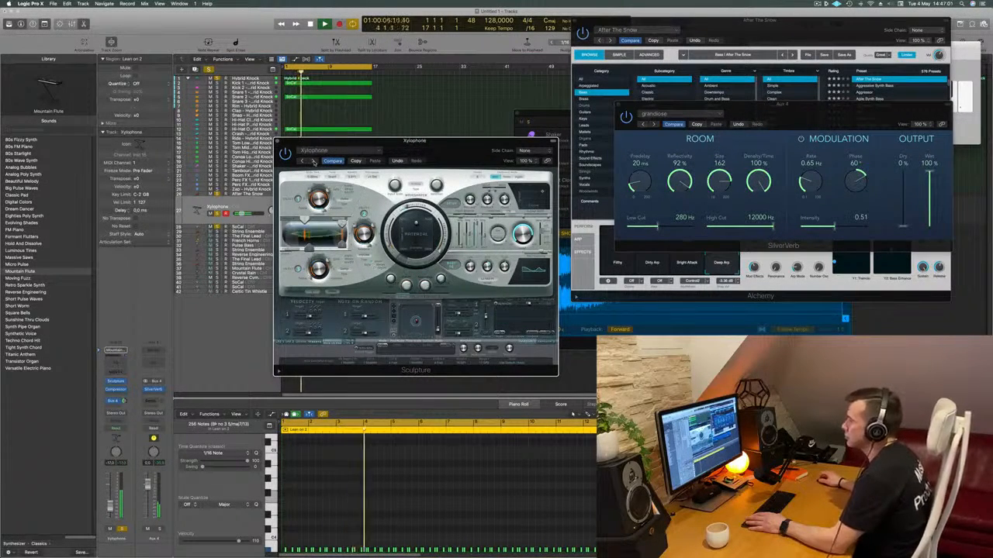
mouse_move(427, 145)
mouse_down()
mouse_move(525, 162)
mouse_move(465, 202)
mouse_move(467, 174)
mouse_up()
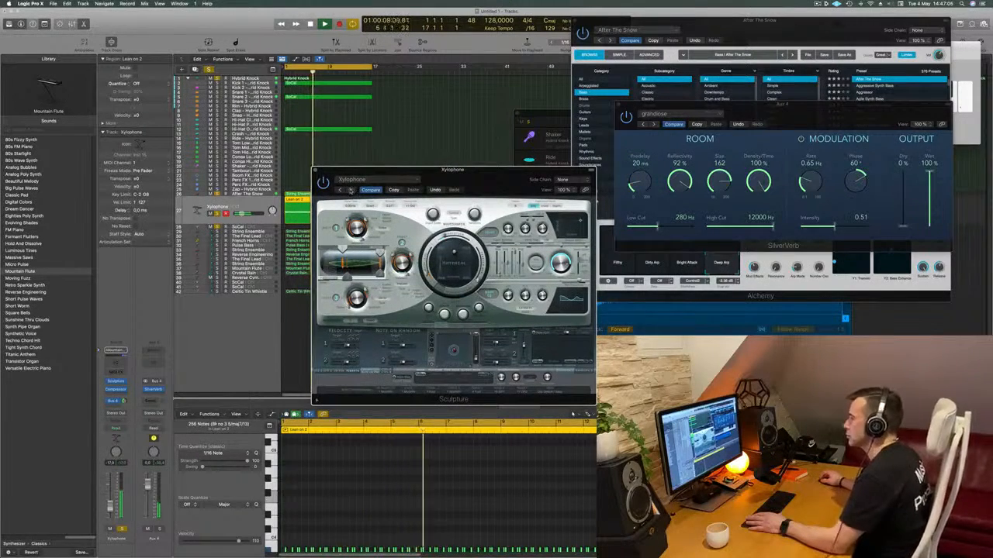
click(350, 190)
click(351, 190)
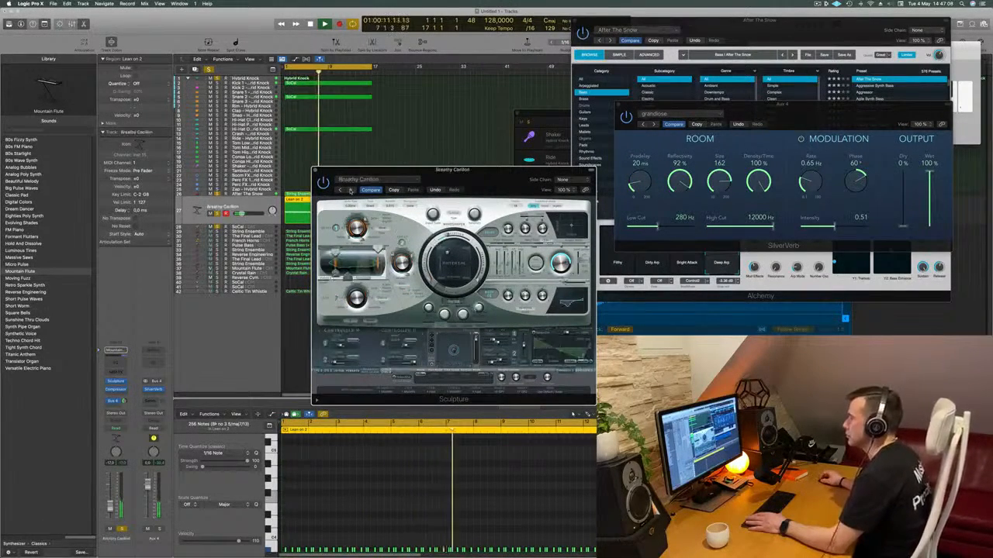
click(350, 190)
click(350, 190)
click(350, 190)
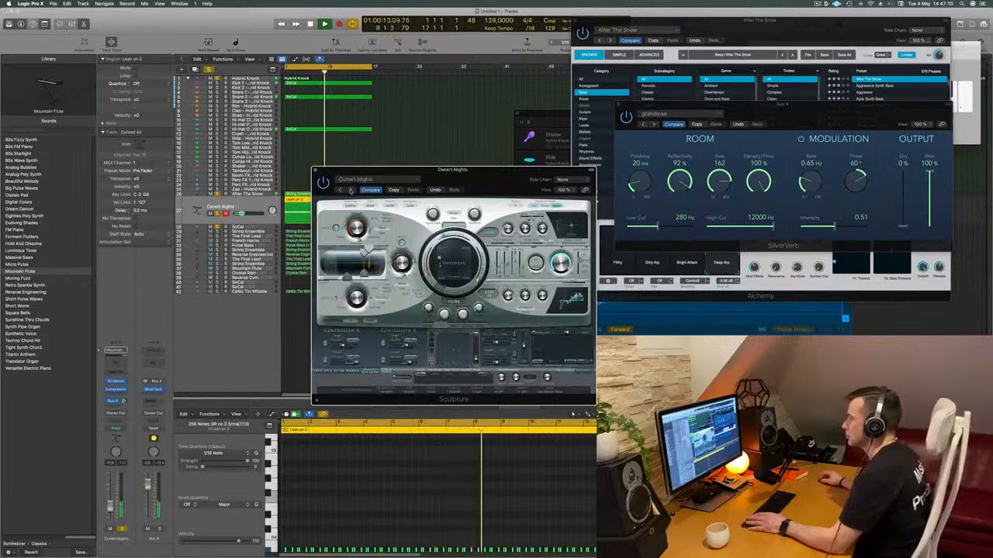
click(351, 190)
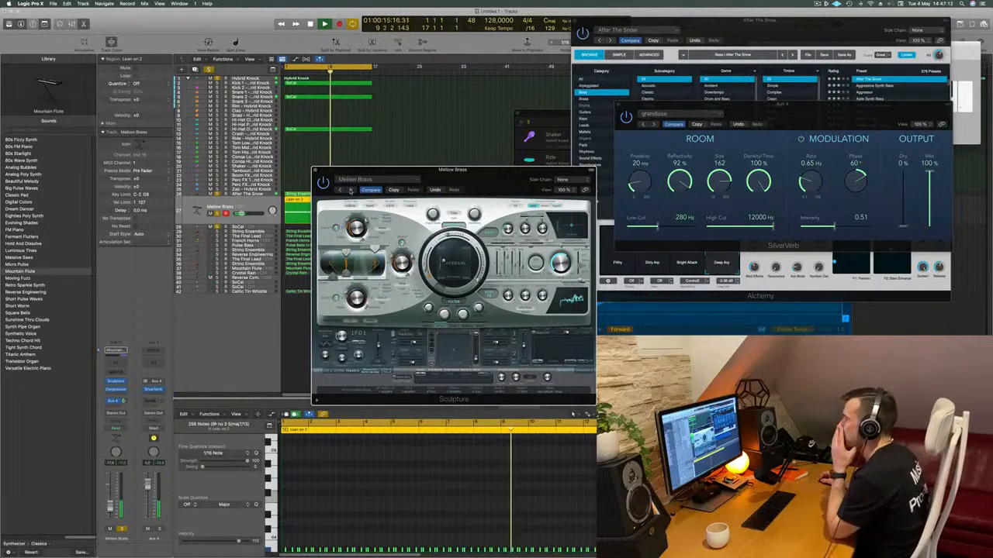
Step: Continue auditioning Sculpture presets after Mellow Brass, through Pipe Dream, Steam Machine and Windy Pipes to Ambience Pluck
drag(454, 176, 417, 174)
click(314, 187)
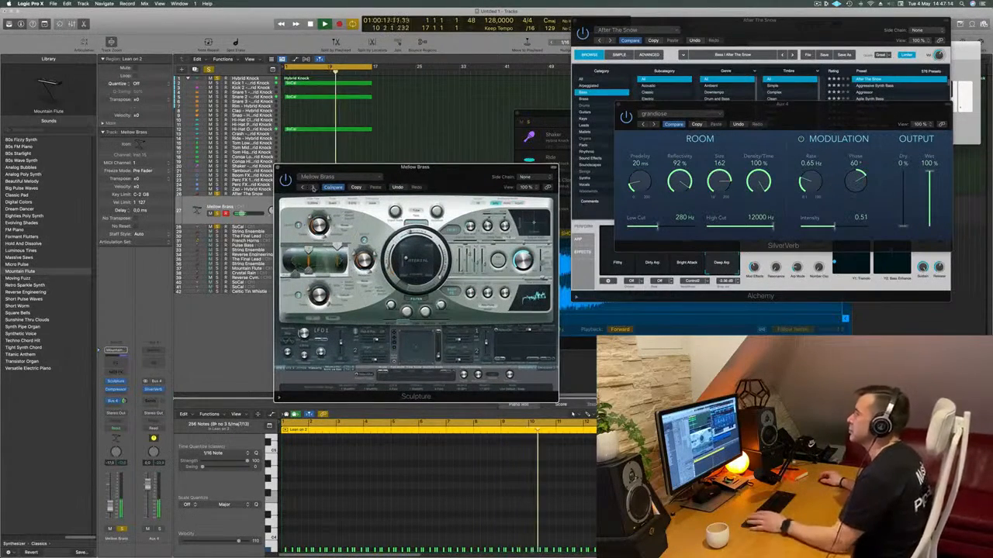
click(314, 187)
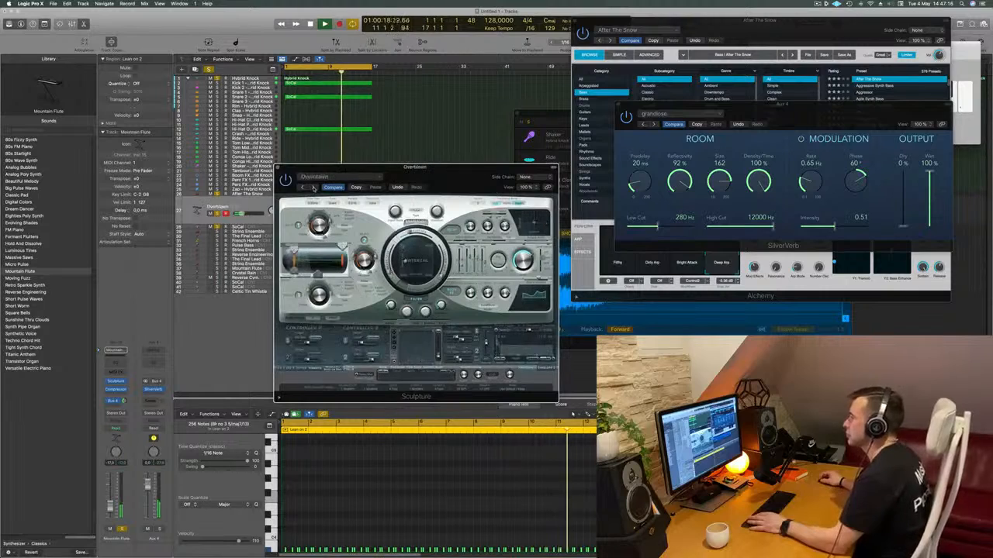
click(313, 187)
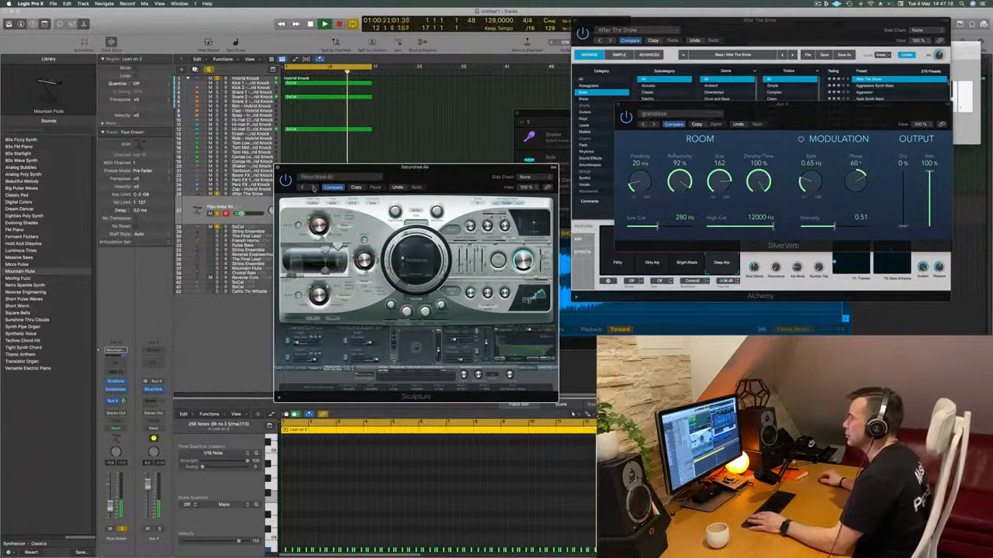
click(314, 188)
click(313, 187)
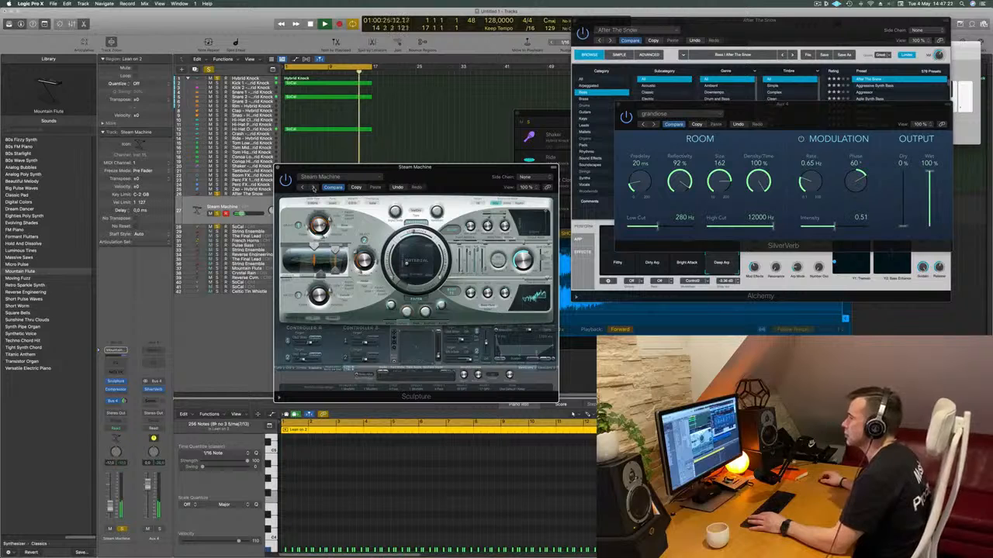
click(314, 188)
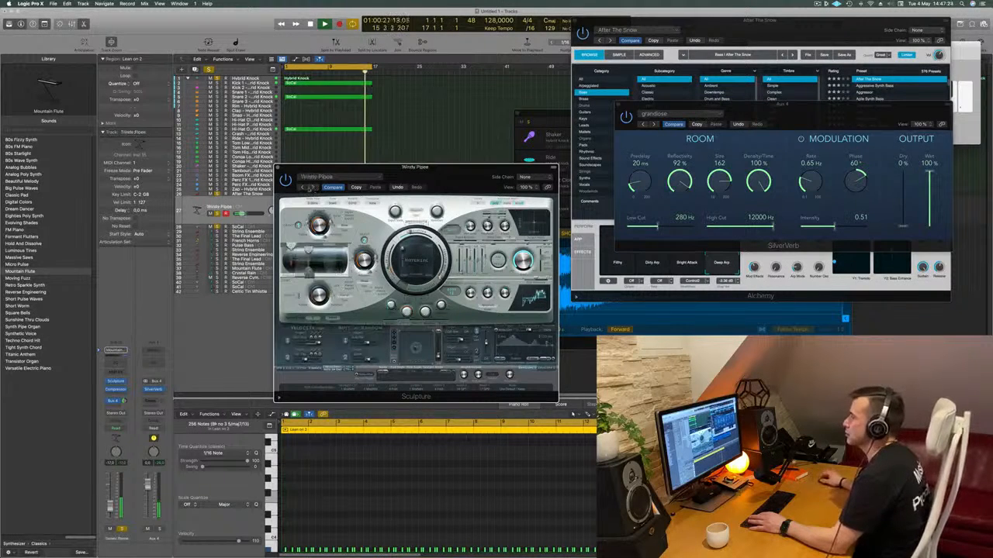
click(314, 188)
click(313, 188)
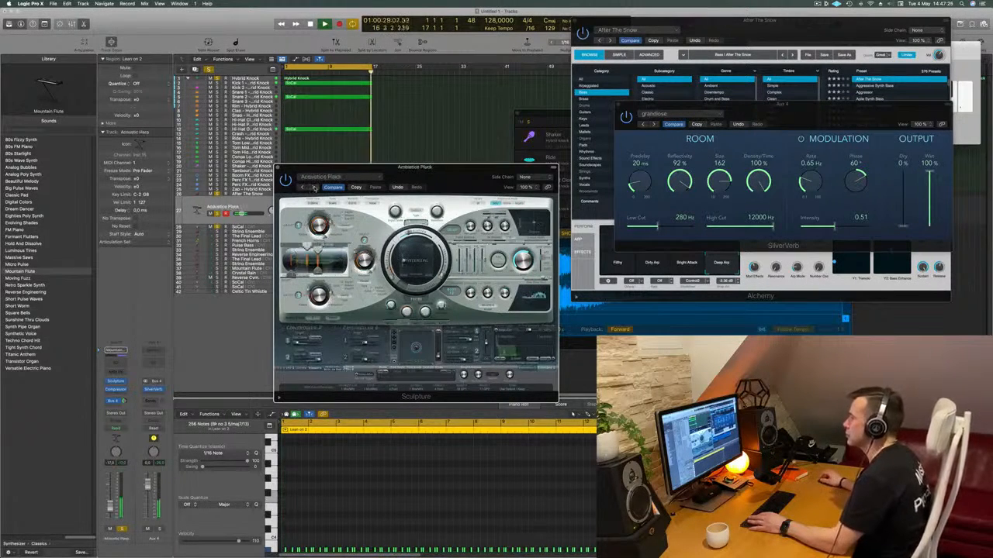
Step: Raise the Ambience Pluck channel volume slightly and copy its Sculpture settings while replaying from the start
drag(454, 173, 566, 133)
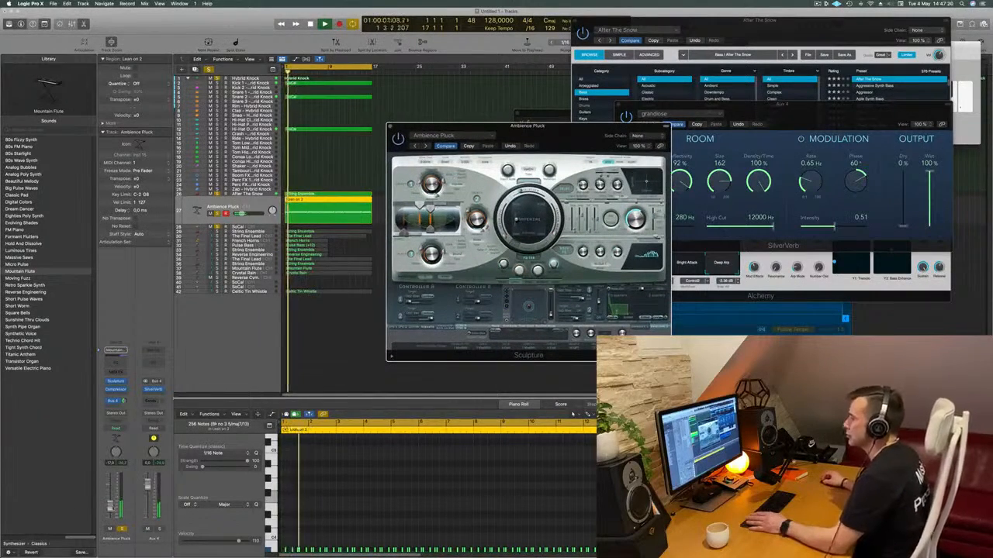
drag(111, 512, 110, 509)
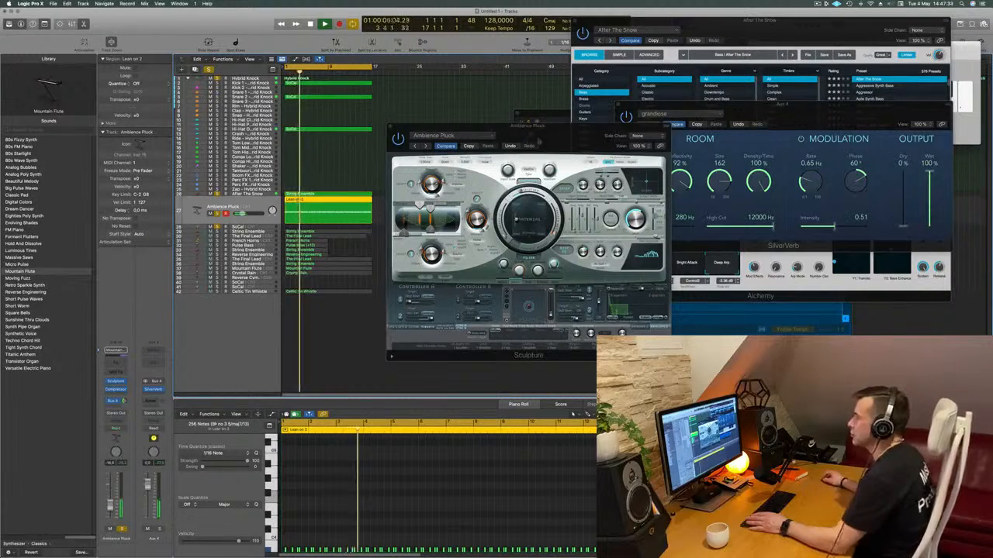
drag(578, 127, 538, 141)
key(Return)
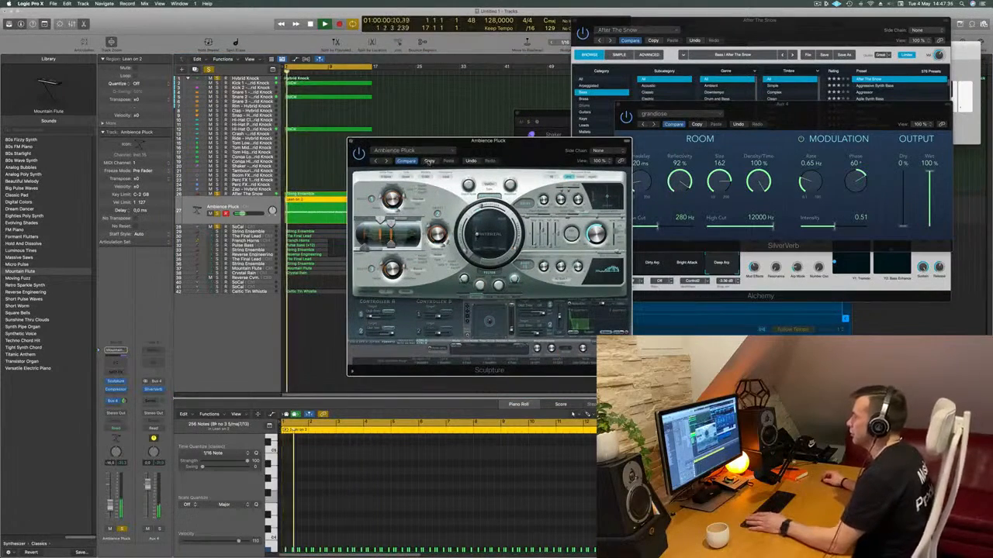
click(429, 161)
key(Return)
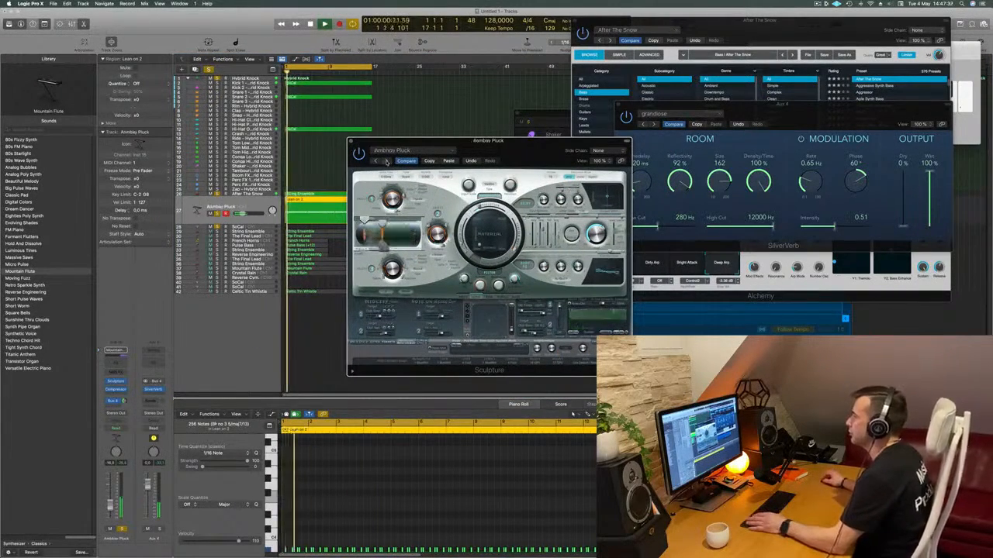
Step: Audition the next Sculpture presets, including Buzzy Picking, Cavernous Dreams, Fuzzy Pluck Lead and Loose Strings, and settle on Namaste
click(387, 161)
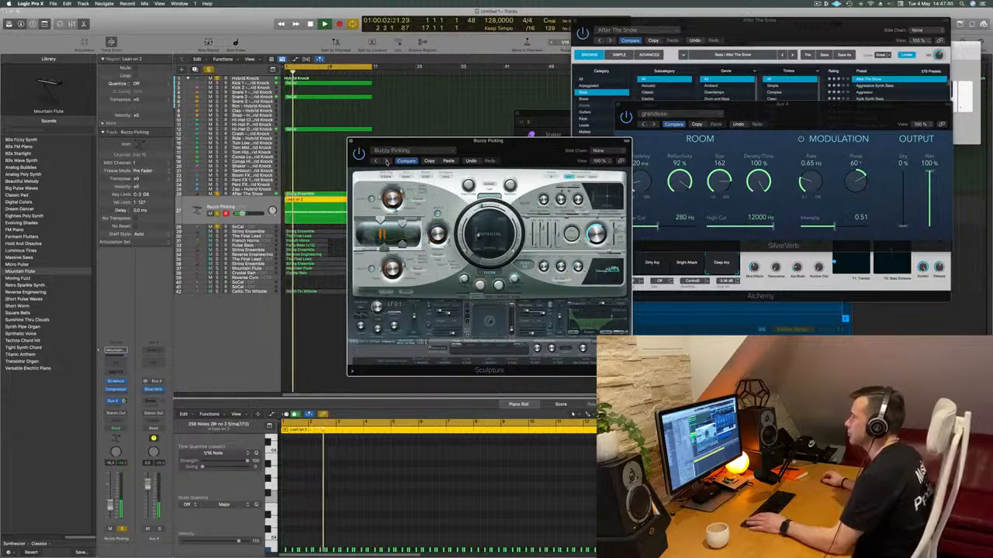
drag(409, 142, 406, 141)
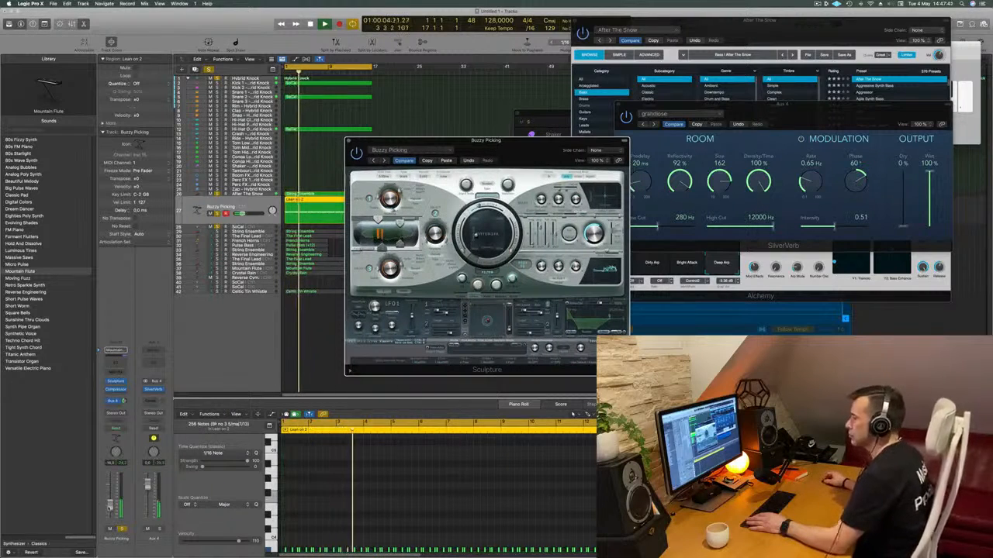
click(446, 122)
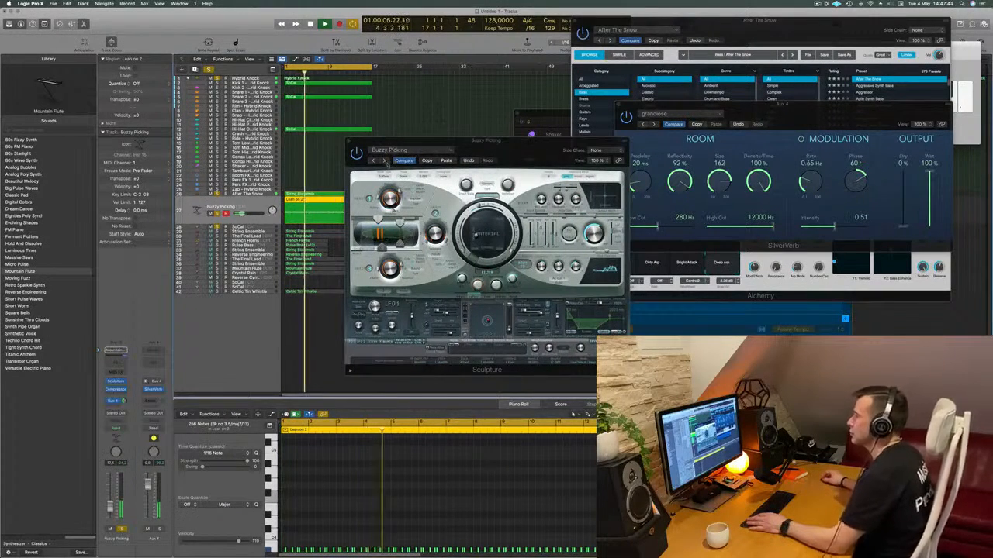
click(383, 162)
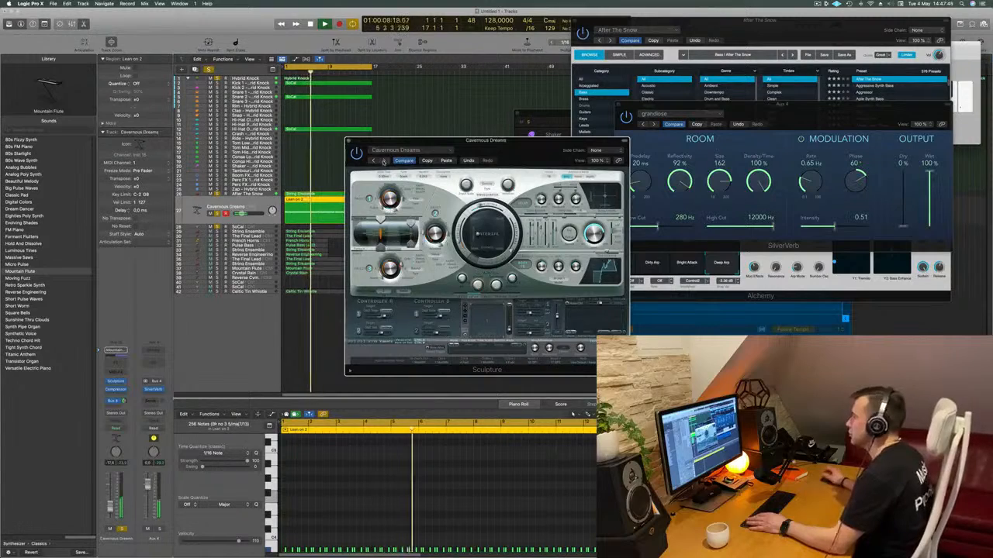
click(383, 161)
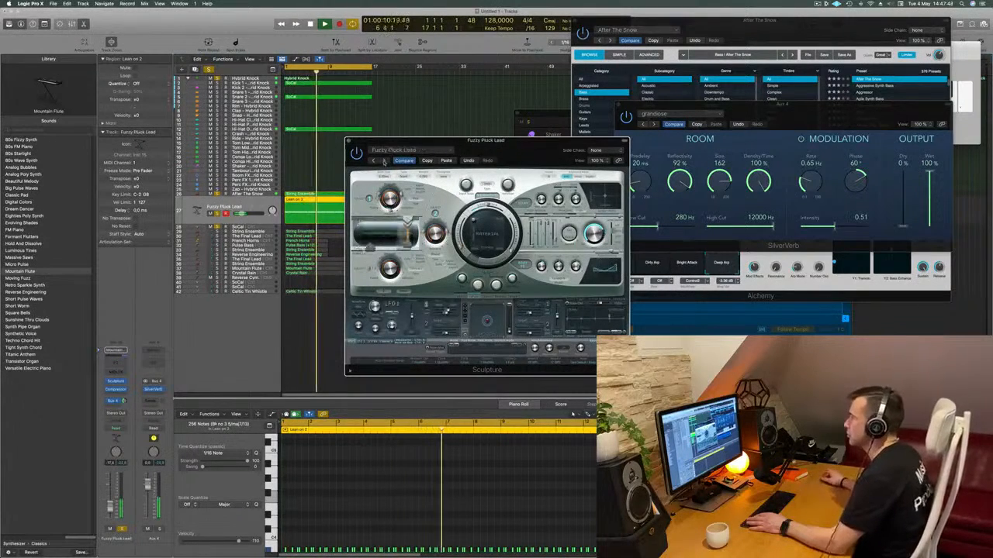
click(384, 161)
click(384, 162)
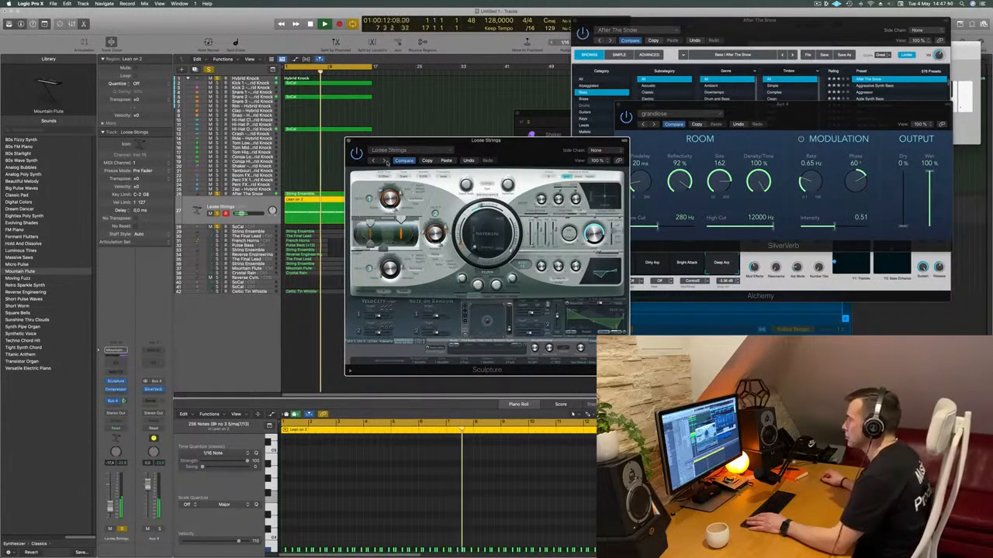
click(384, 162)
mouse_move(411, 141)
mouse_down()
mouse_move(396, 121)
mouse_move(412, 118)
mouse_up()
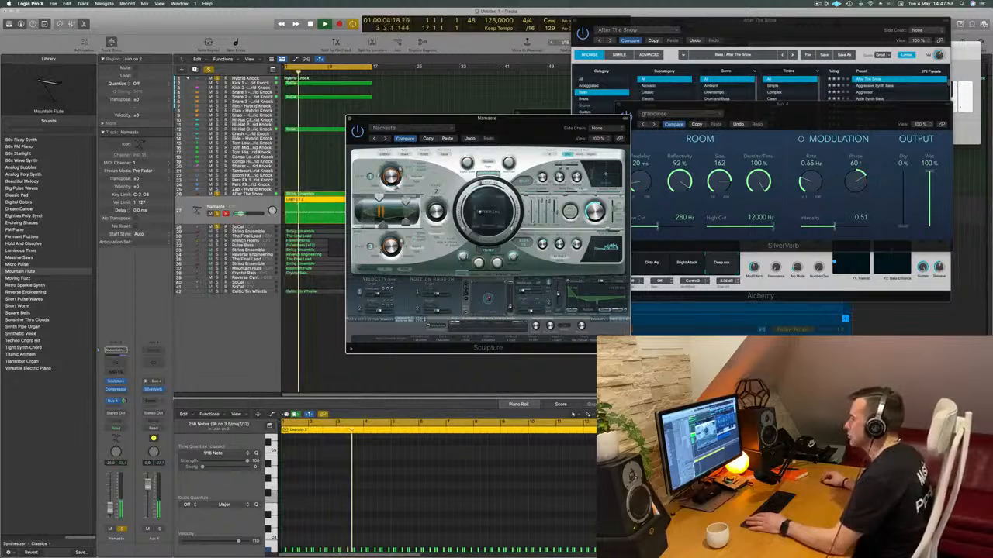
click(242, 206)
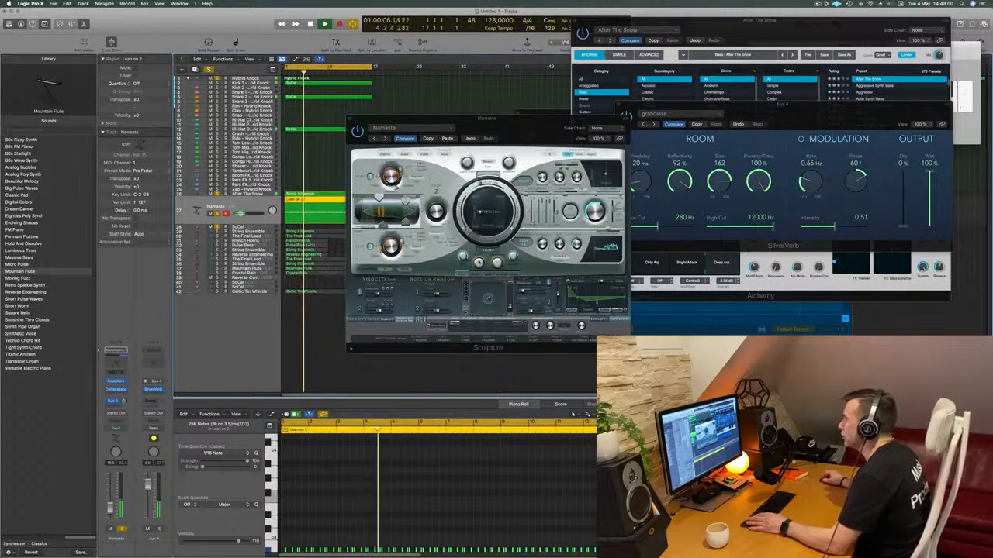
click(481, 263)
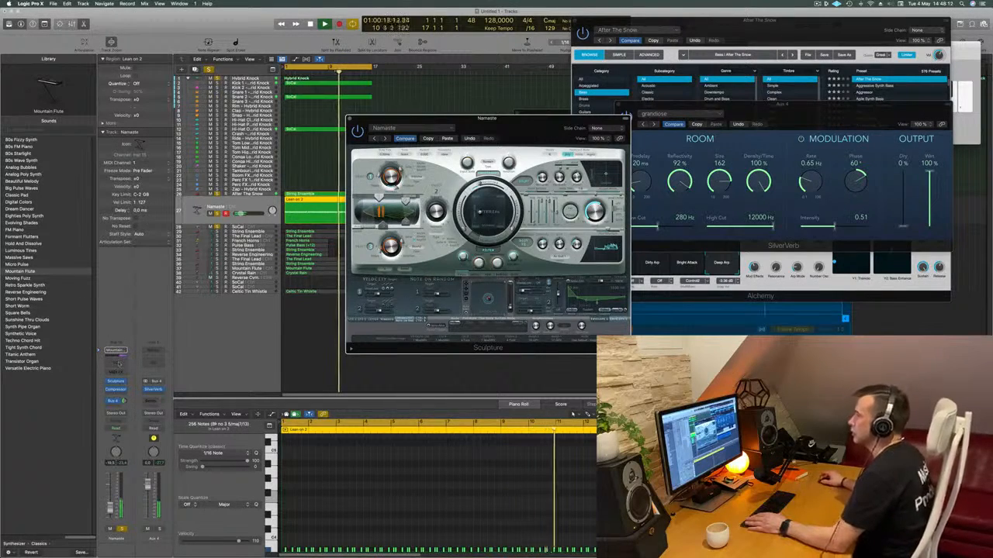
Step: Add a Channel EQ to the Namaste channel strip with a high-cut filter at 9000 Hz and a 48 dB/Oct slope
click(119, 364)
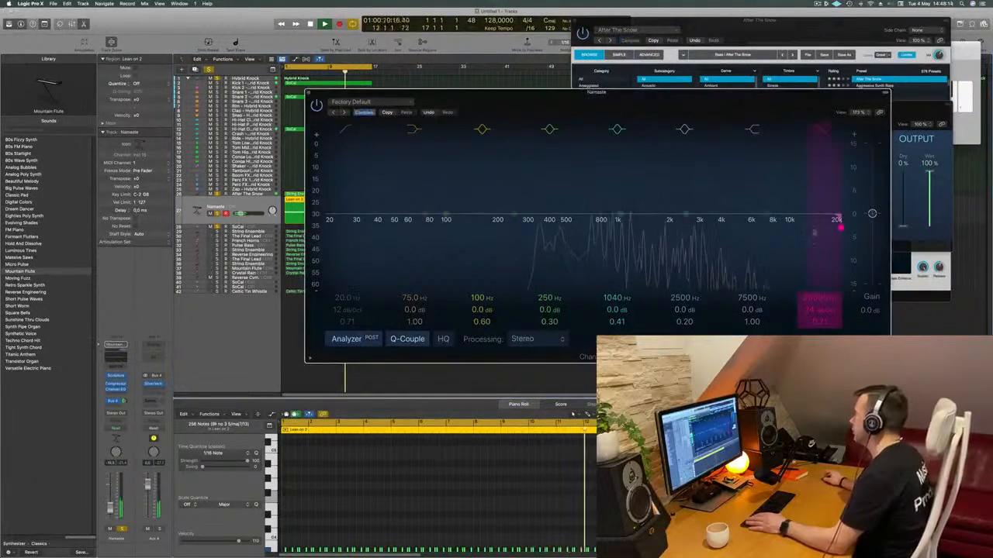
mouse_move(818, 309)
mouse_down()
mouse_move(822, 298)
mouse_move(822, 310)
mouse_up()
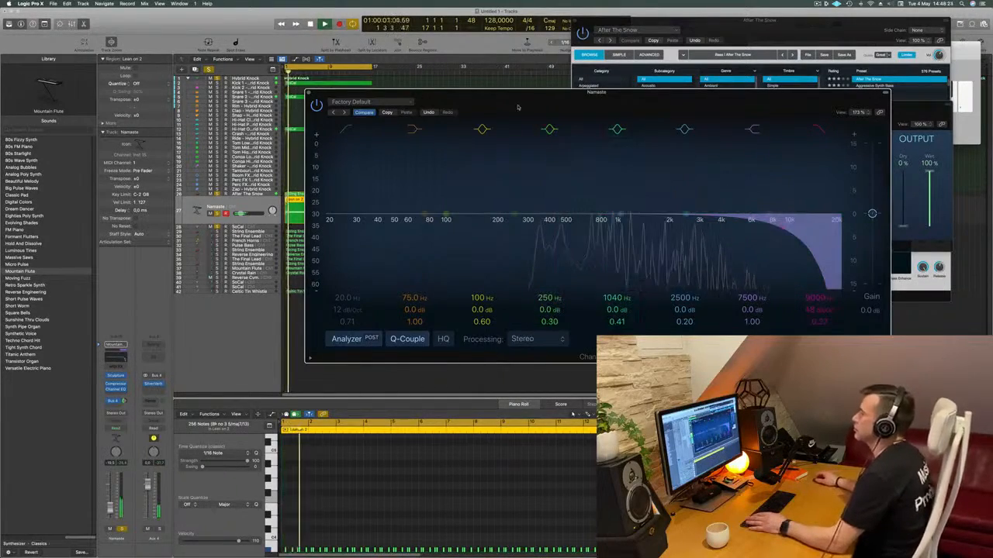
drag(511, 94, 558, 93)
click(353, 91)
key(Return)
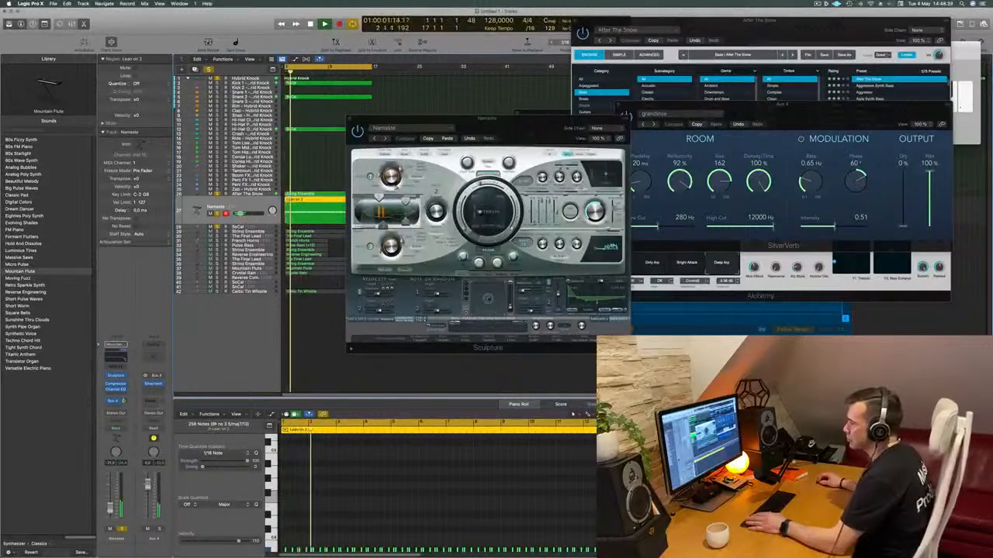
Step: Move the Sculpture window off the arrangement, close it and deselect the Namaste region
drag(365, 127, 511, 137)
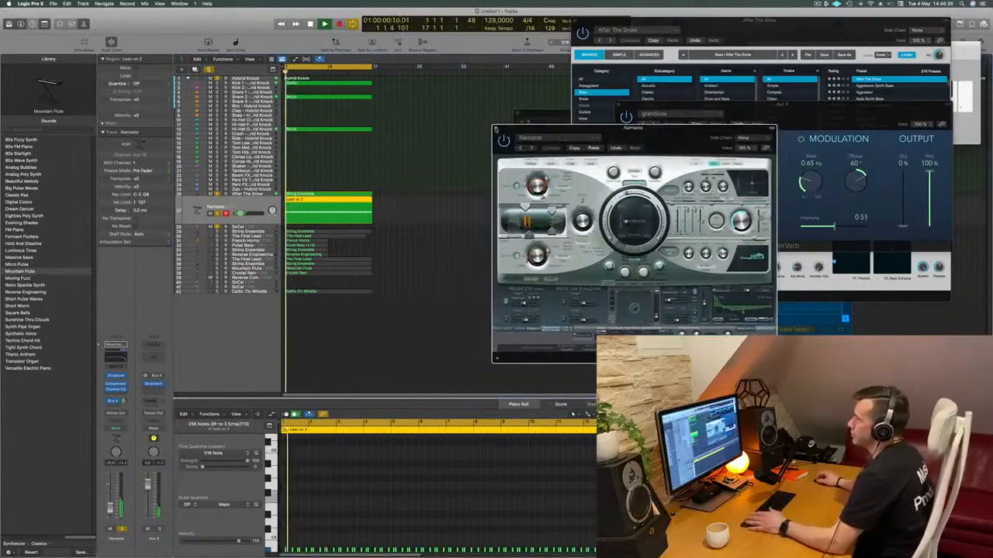
click(496, 129)
click(460, 205)
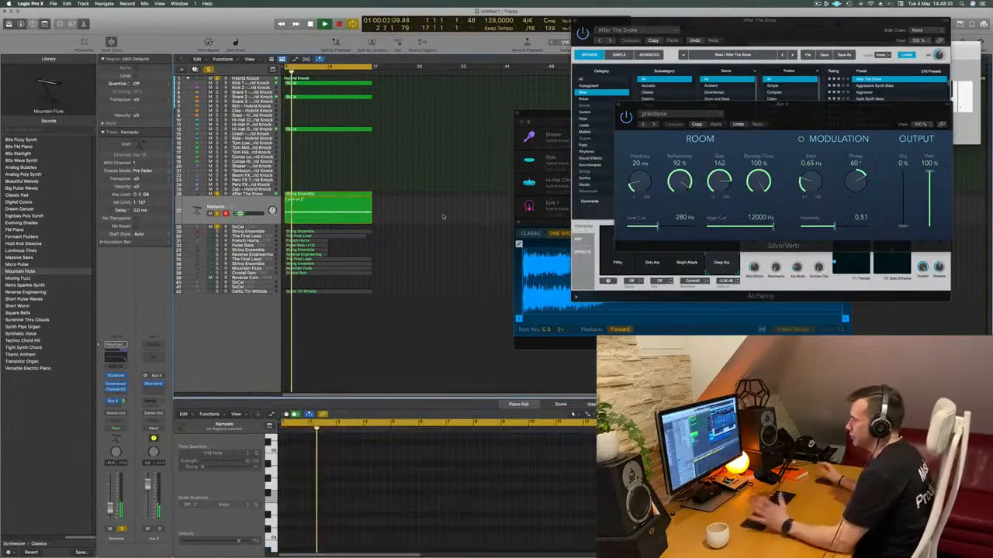
Step: Select the String Ensemble track and the Celtic Tin Whistle track in turn and examine their notes in the Piano Roll
click(243, 232)
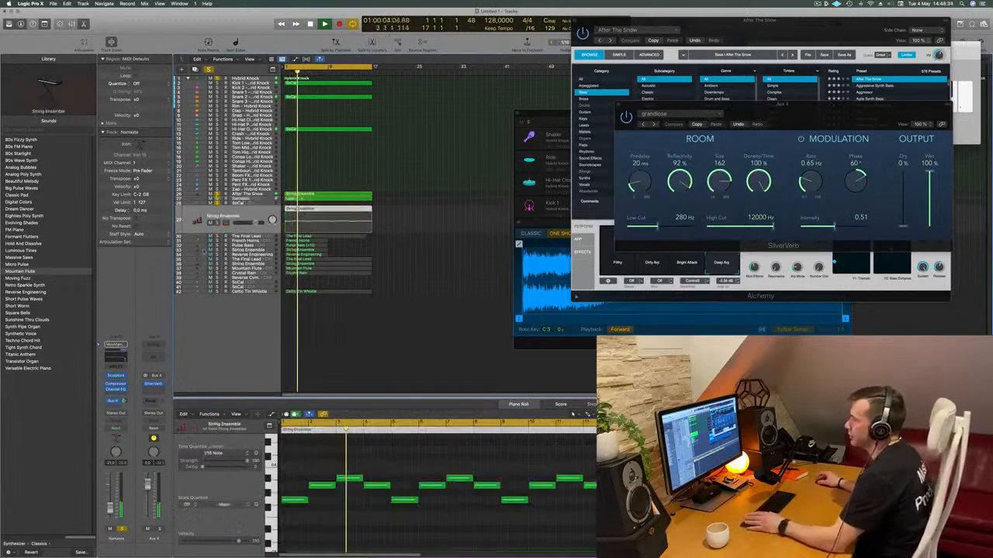
key(Return)
click(260, 292)
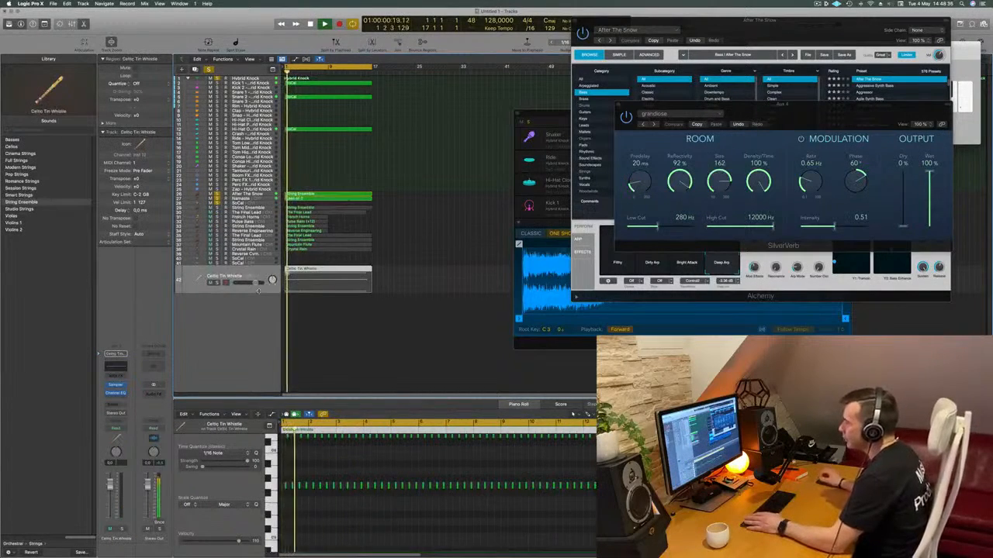
key(Return)
scroll(431, 481, up, 5)
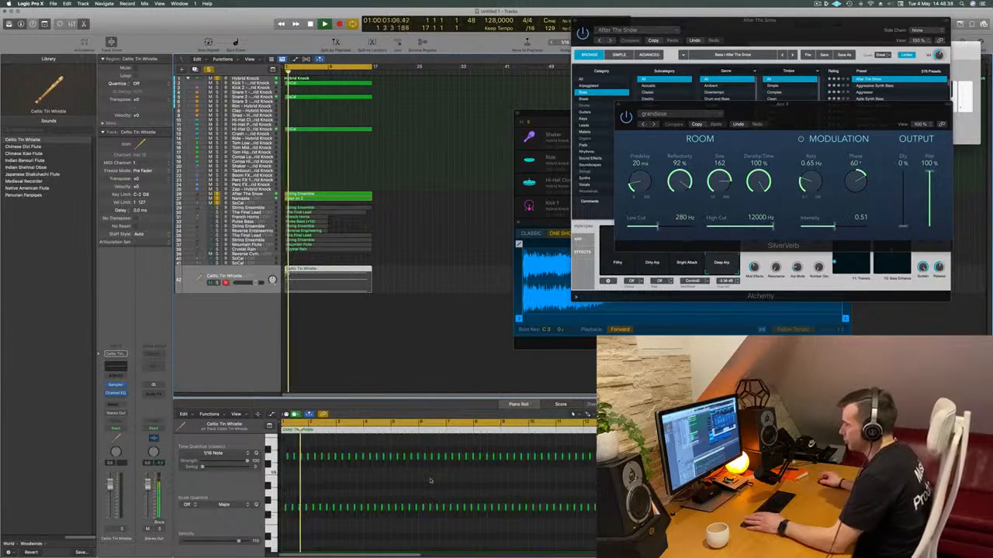
Step: Select the String Ensemble track, unmute and solo it, and play it with the other parts from the start
key(Return)
click(258, 208)
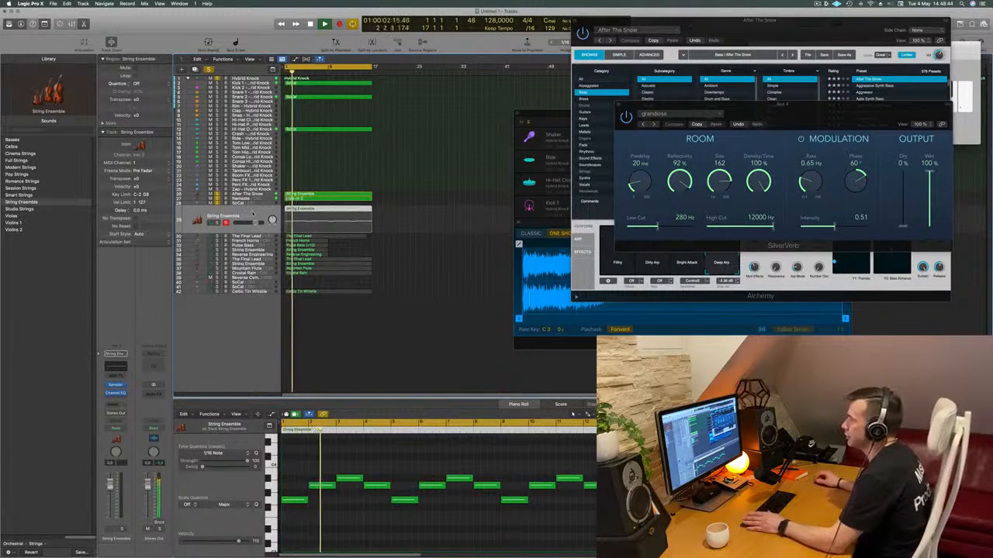
key(Return)
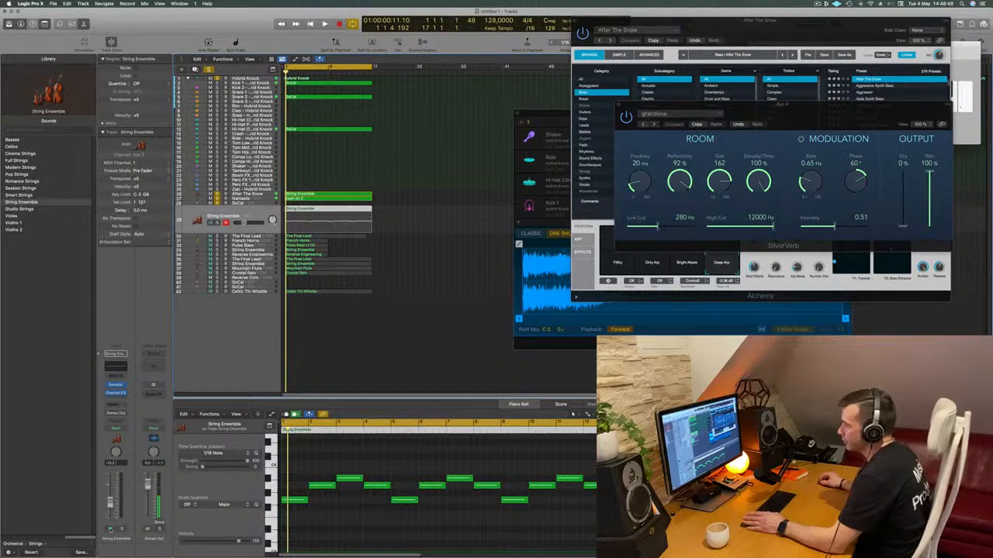
key(space)
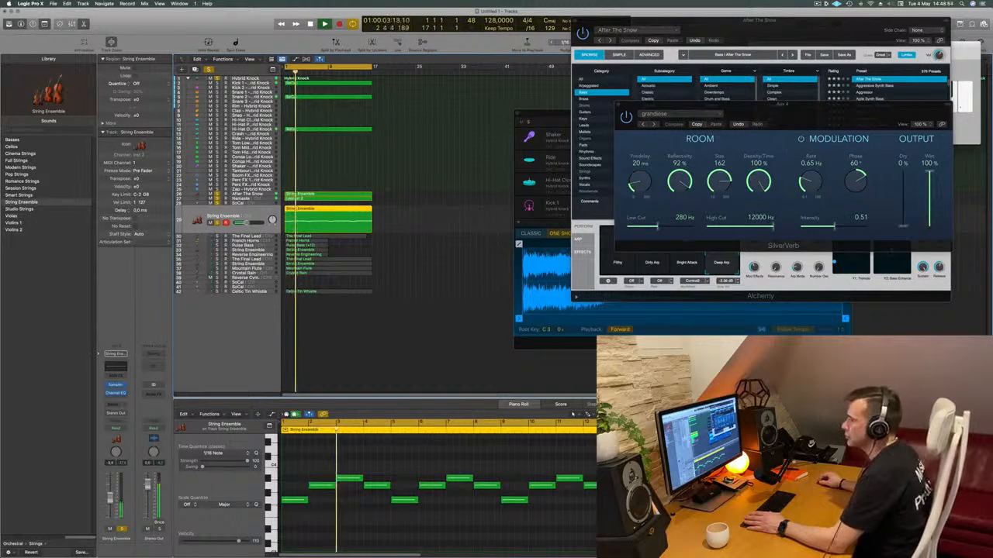
key(Return)
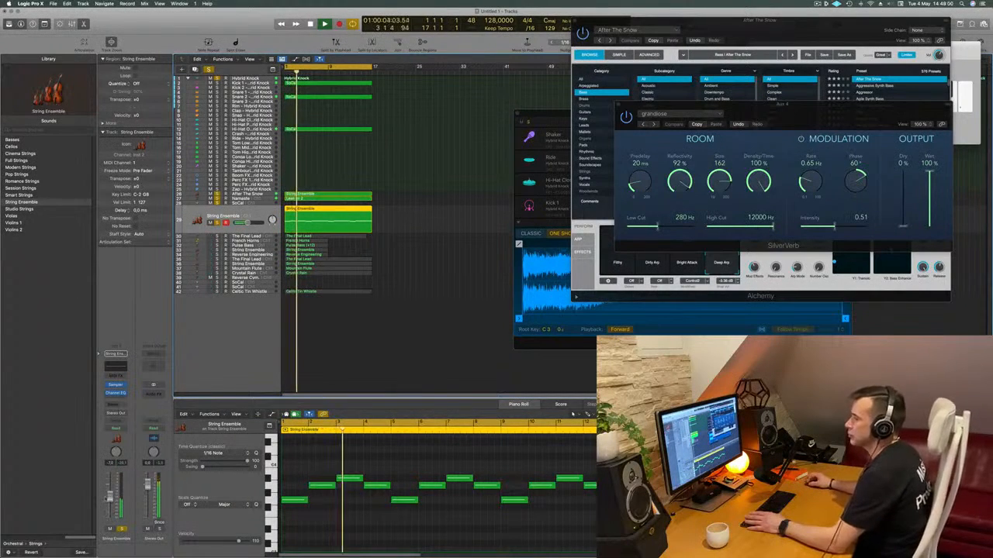
Step: Add a send to Bus 4 on the String Ensemble channel strip to feed the SilverVerb
click(116, 409)
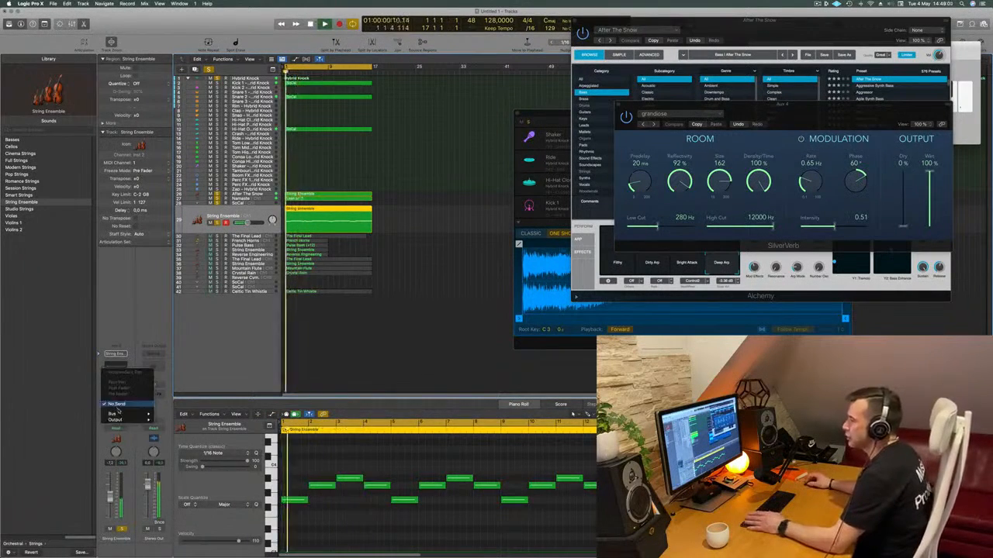
mouse_move(124, 414)
click(183, 342)
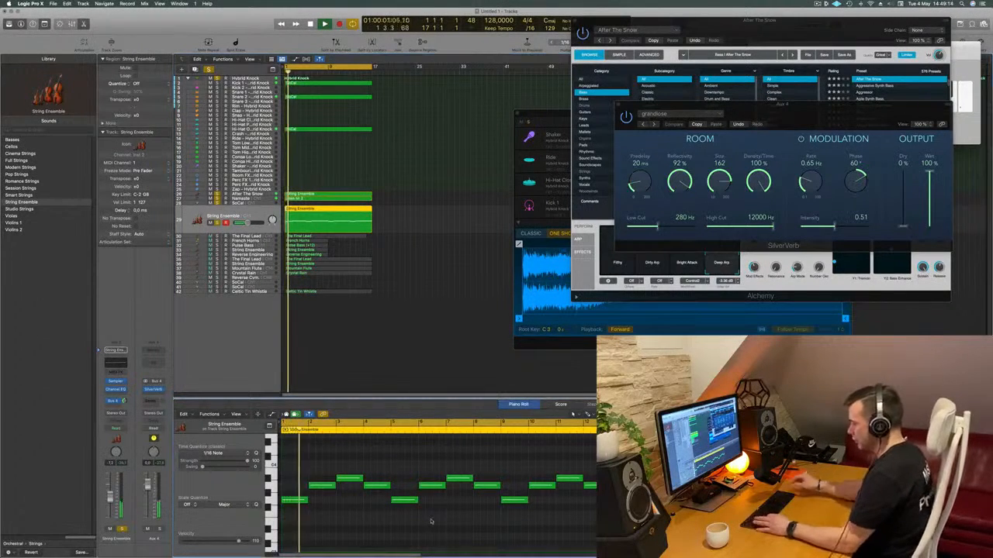
Step: Transpose all the String Ensemble notes down an octave and duplicate the String Ensemble track
key(alt+shift+Down)
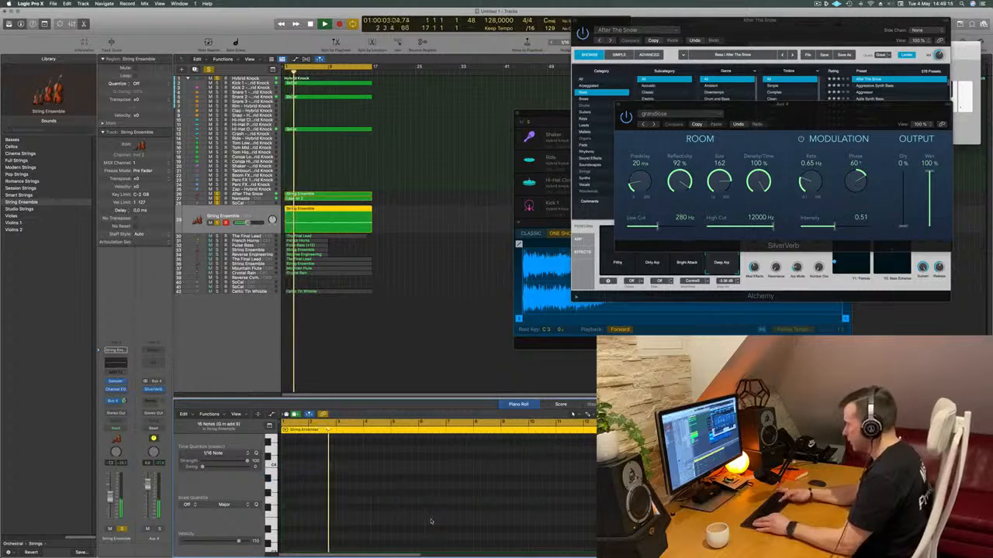
scroll(429, 509, down, 5)
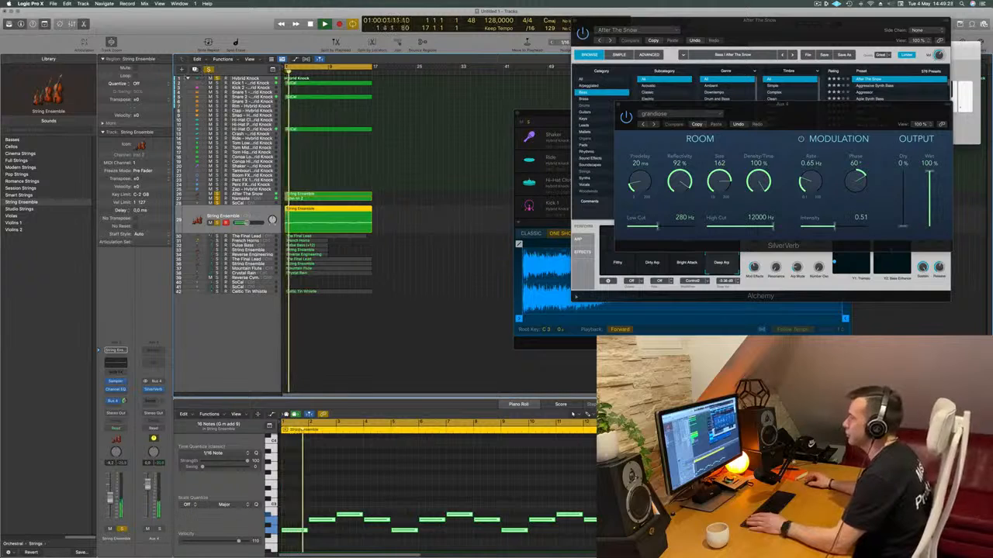
key(super+d)
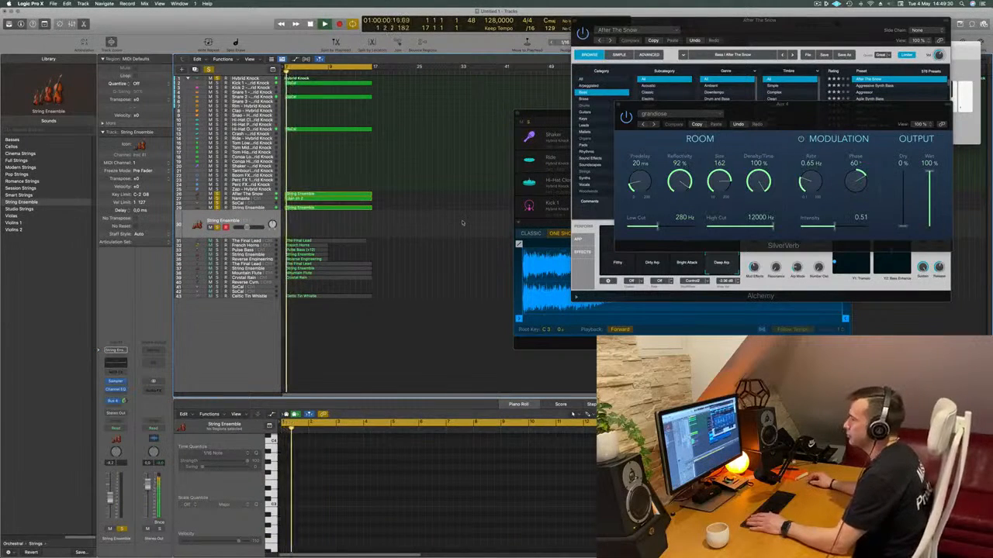
Step: Select The Final Lead track below the duplicated strings, then unmute and solo it for playback from the start
key(super+BackSpace)
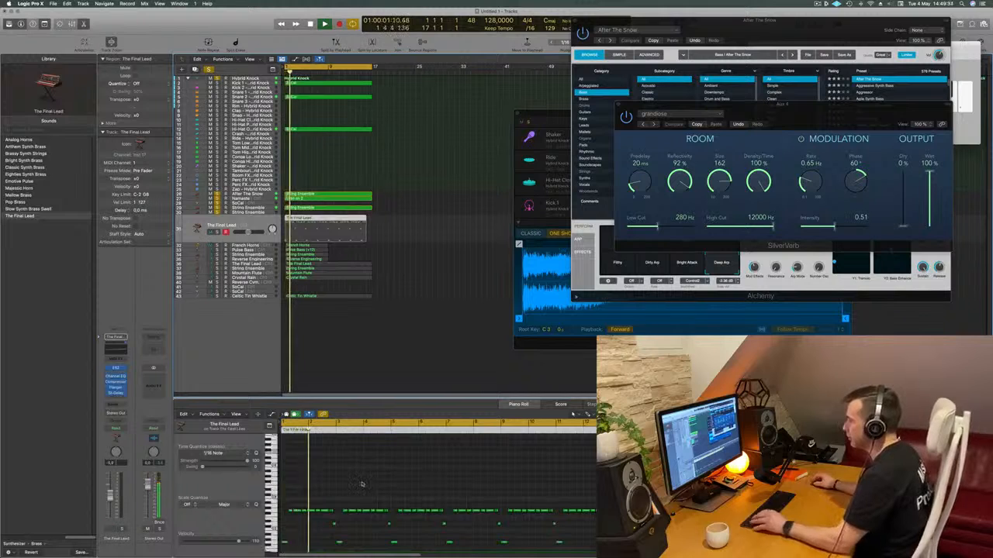
scroll(361, 484, down, 5)
scroll(362, 484, up, 5)
key(Return)
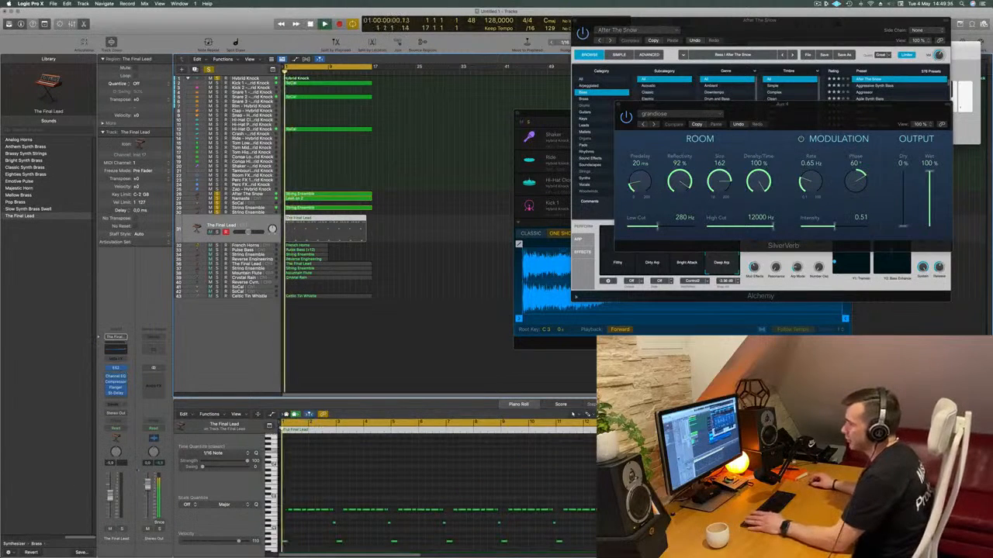
click(110, 529)
click(122, 529)
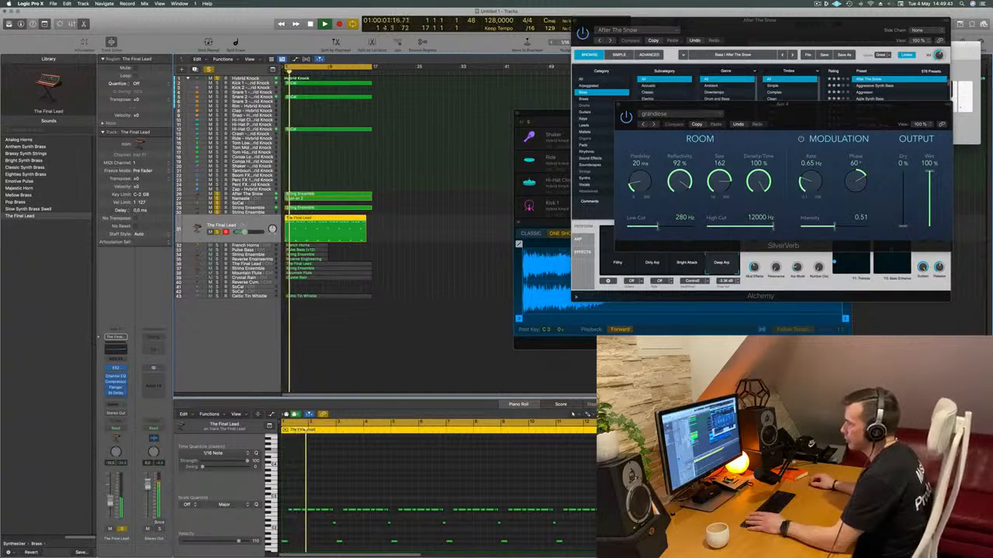
Step: Replace the ES2 instrument on The Final Lead track with a stereo Alchemy
click(125, 369)
mouse_move(141, 358)
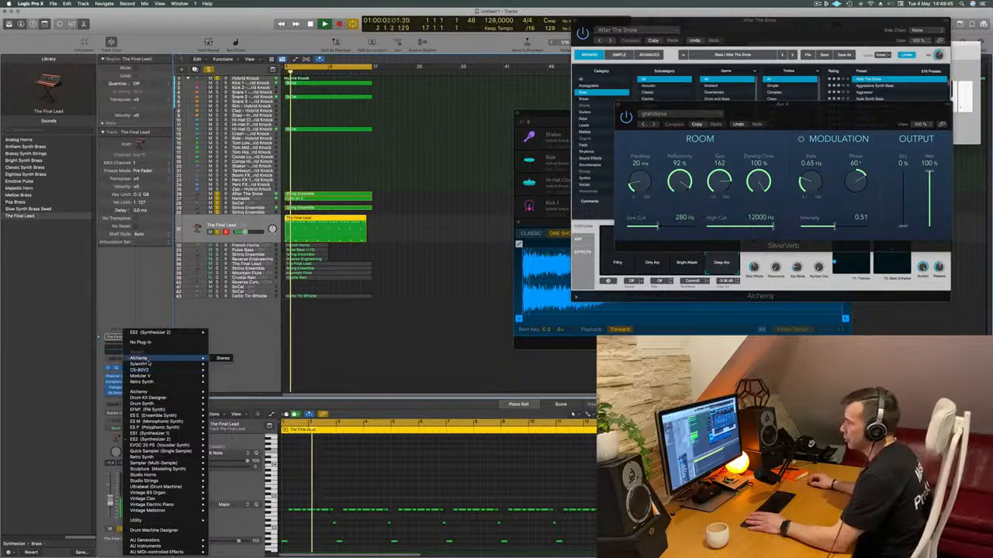
click(223, 358)
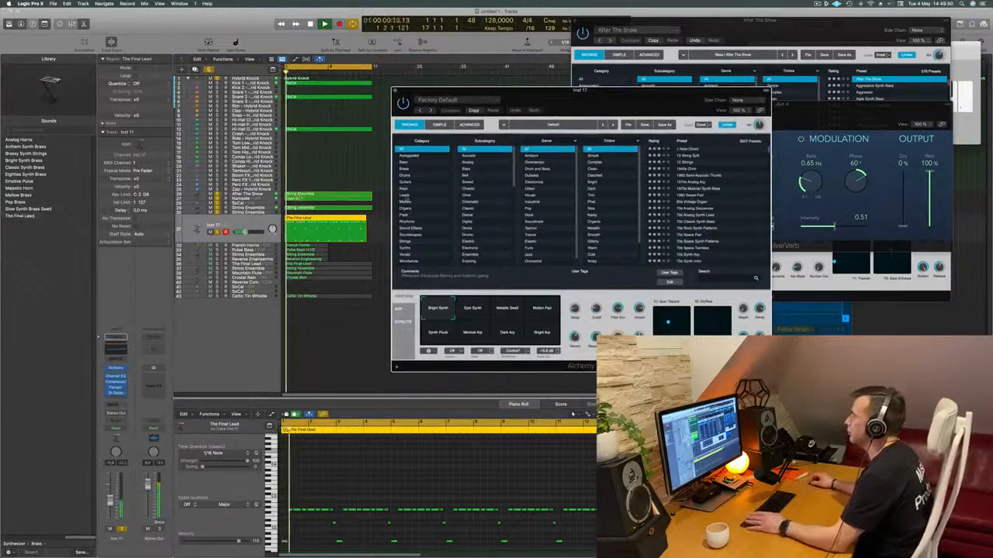
Step: Filter Alchemy to Leads and audition 80s Synth Pop Lead, Airy Synth Lead, Aria Lead Toolbox, Analog Glide Lead and Anthemic Lead
click(405, 194)
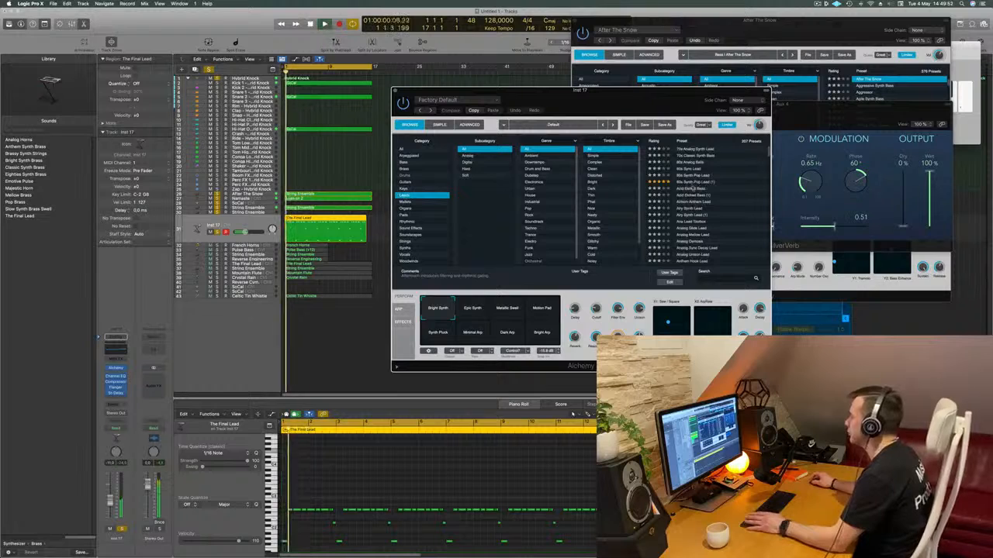
click(690, 182)
drag(650, 108, 677, 143)
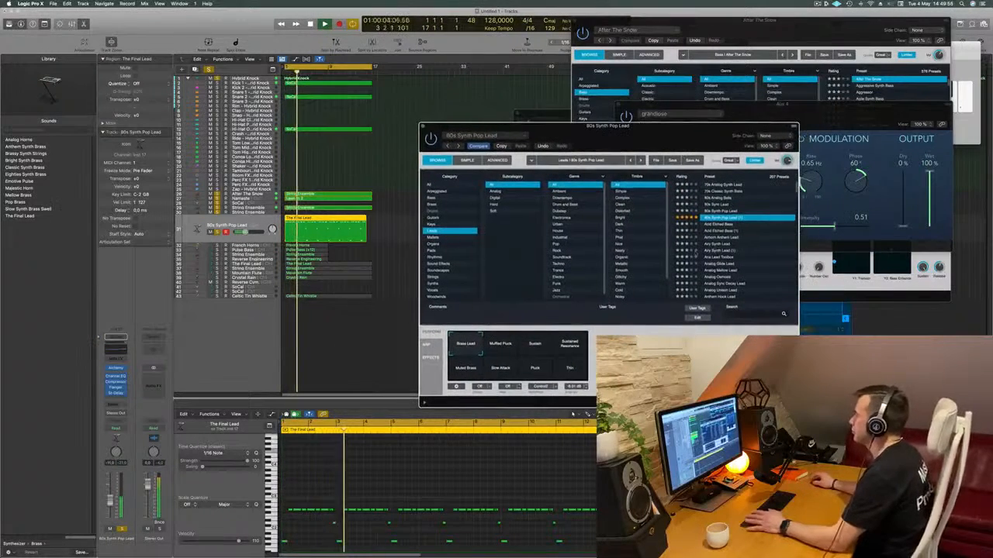
click(720, 251)
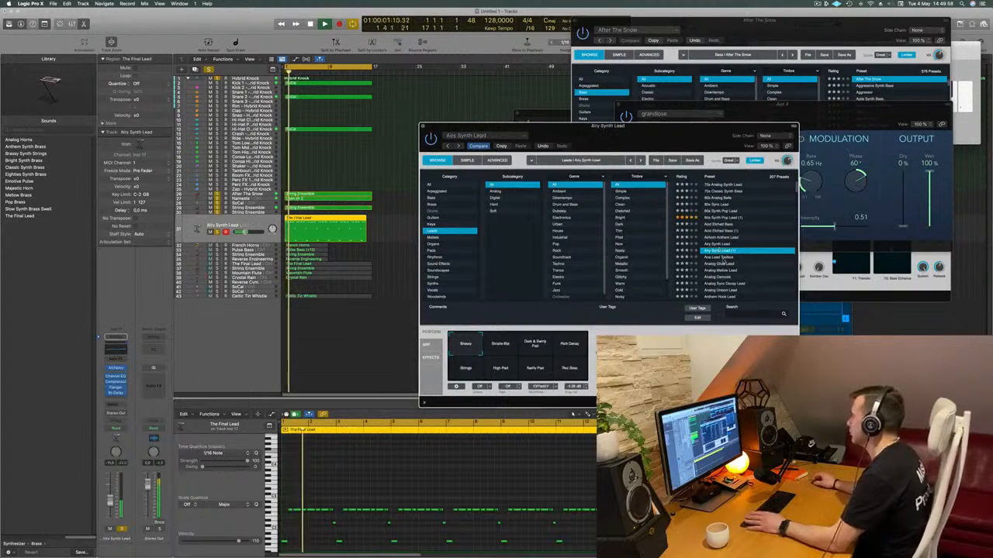
click(721, 257)
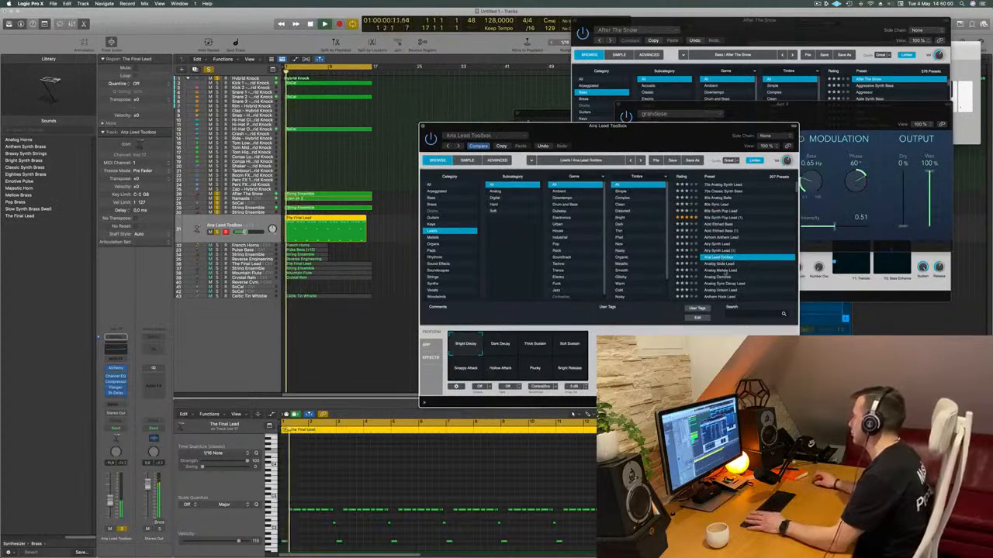
click(721, 264)
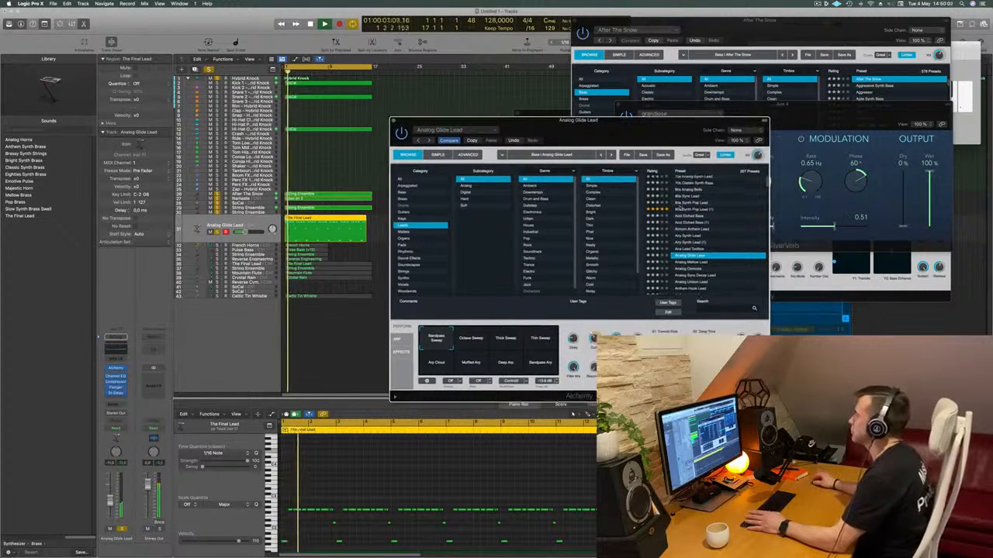
scroll(690, 232, down, 4)
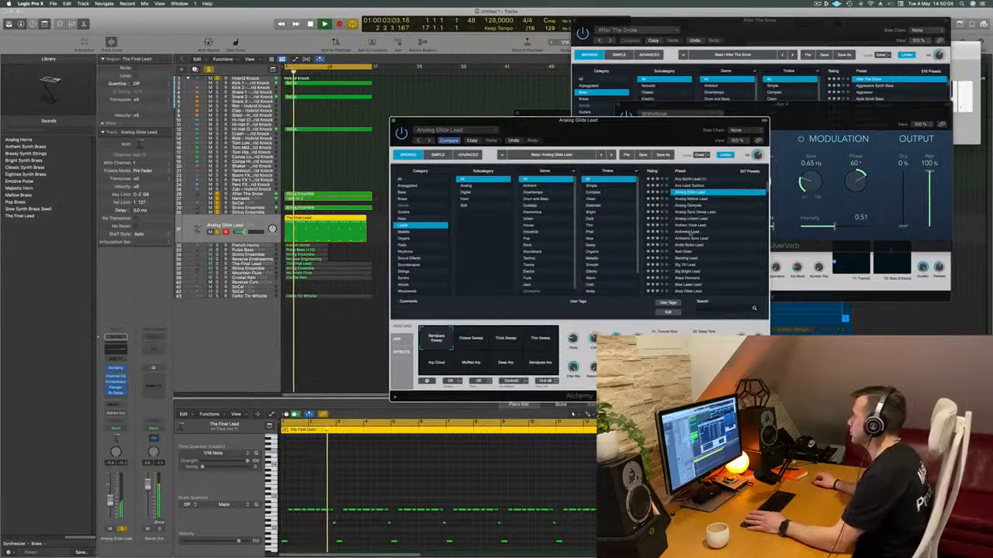
click(686, 232)
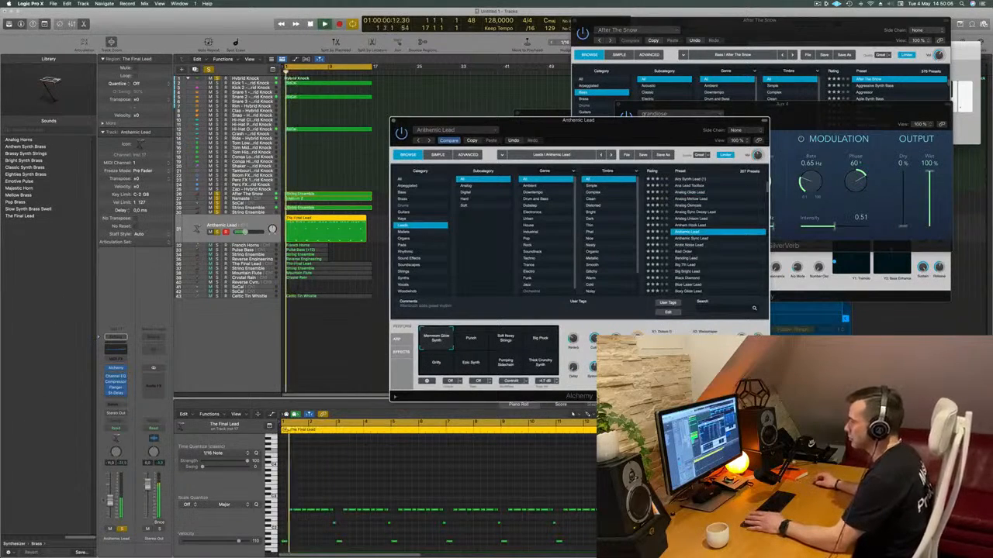
Step: Add a send to Bus 4 on the Anthemic Lead channel strip
click(114, 404)
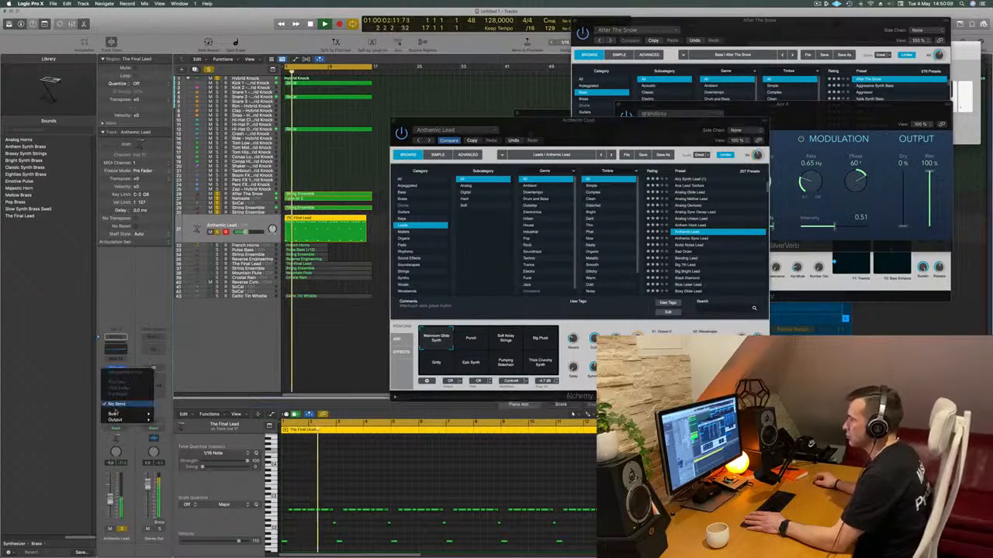
mouse_move(117, 413)
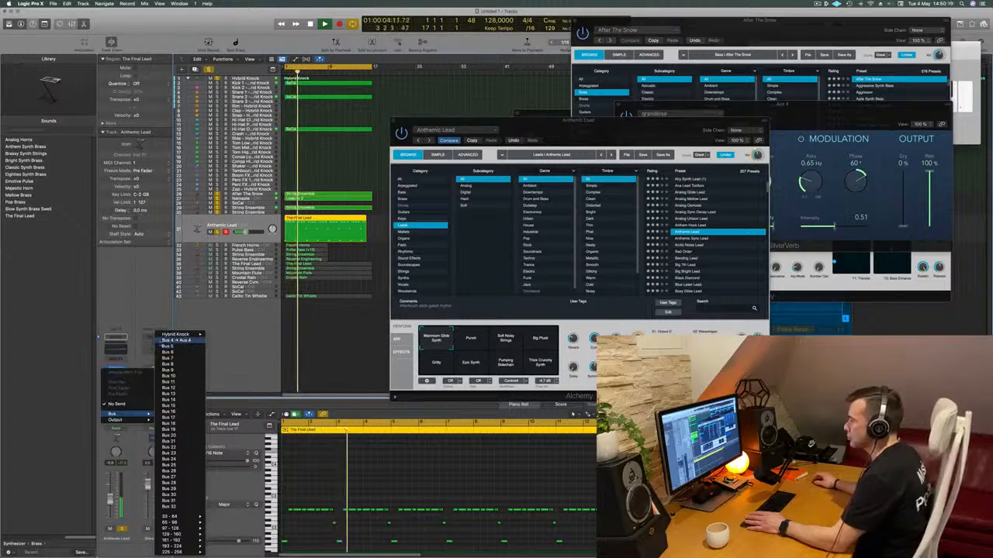
click(177, 340)
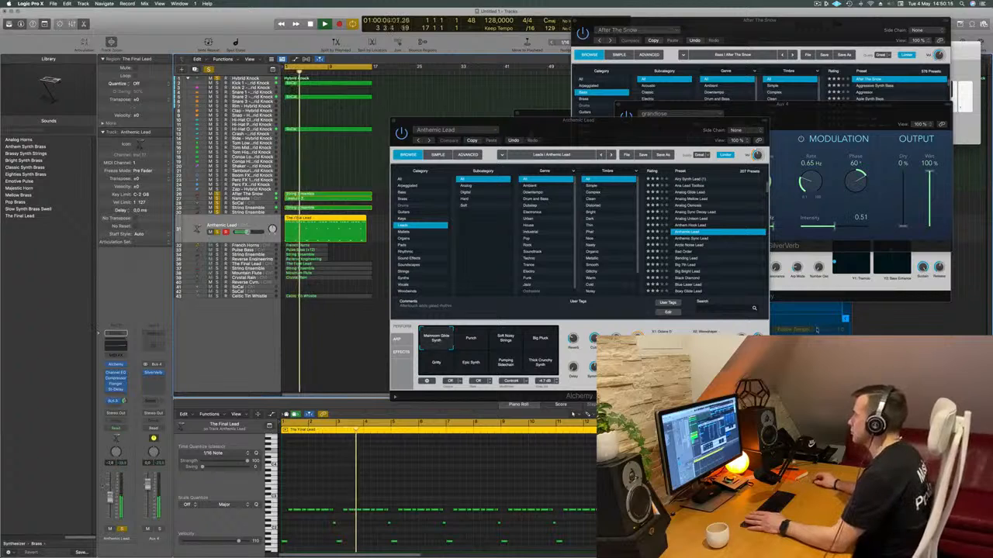
Step: Audition the Anthemic Lead performance variations Punch, Soft Noisy Strings, Big Pluck, Thick Crunchy Synth, Pumping Sidechain, Epic Synth and Gritty
click(471, 341)
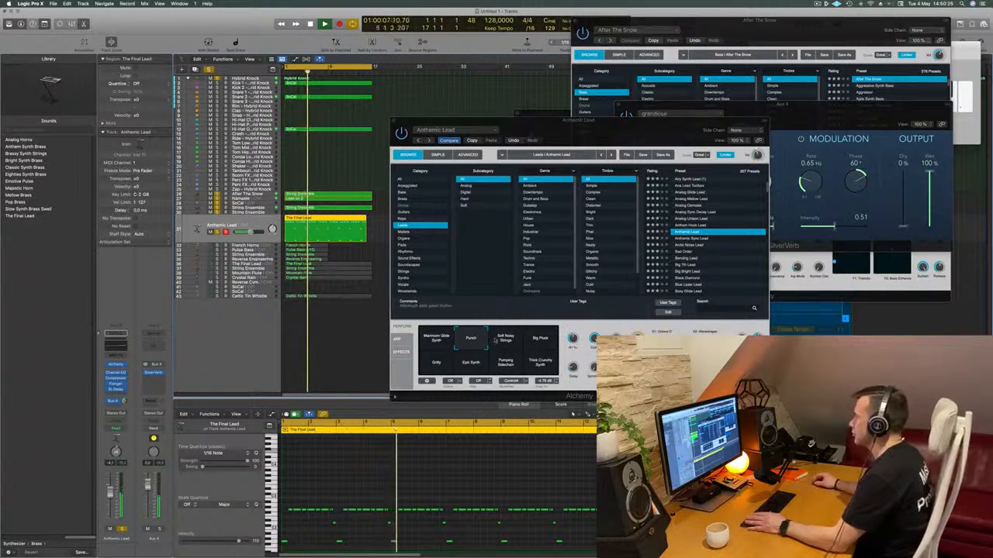
click(496, 341)
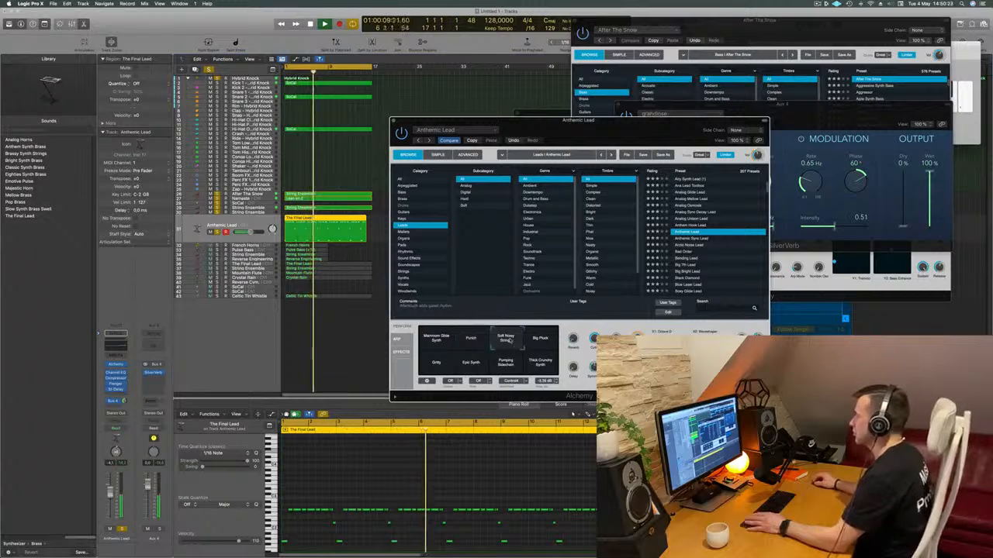
click(541, 340)
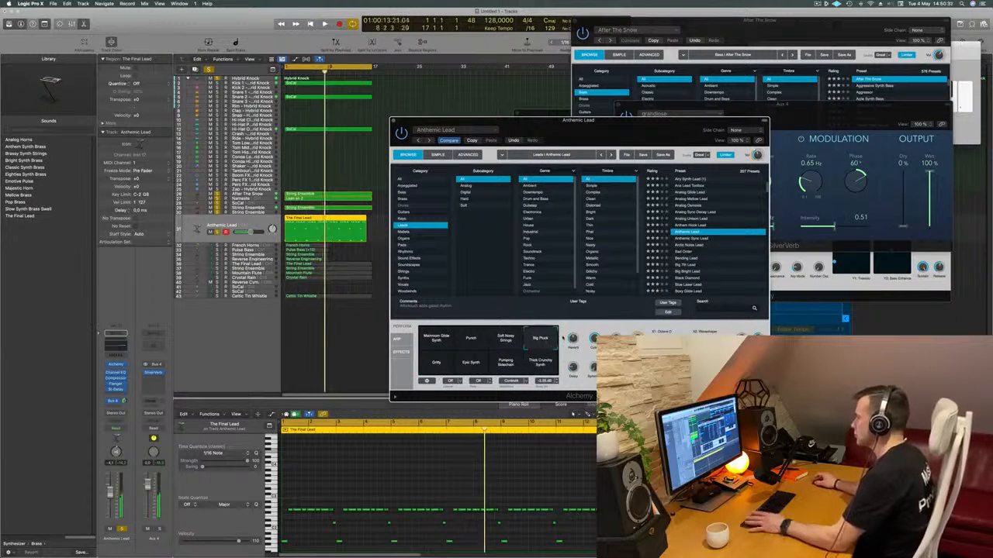
drag(636, 135, 588, 122)
click(523, 351)
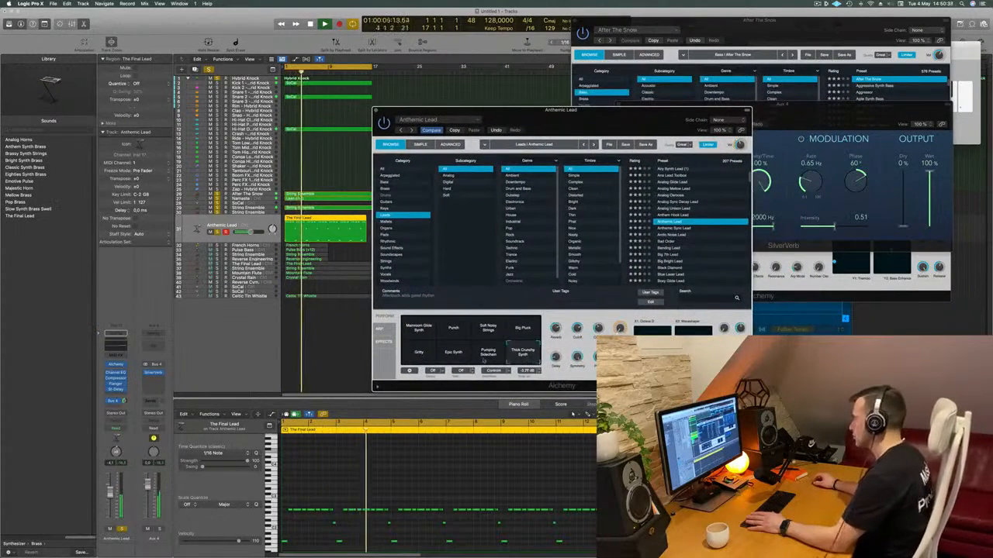
click(484, 358)
click(454, 358)
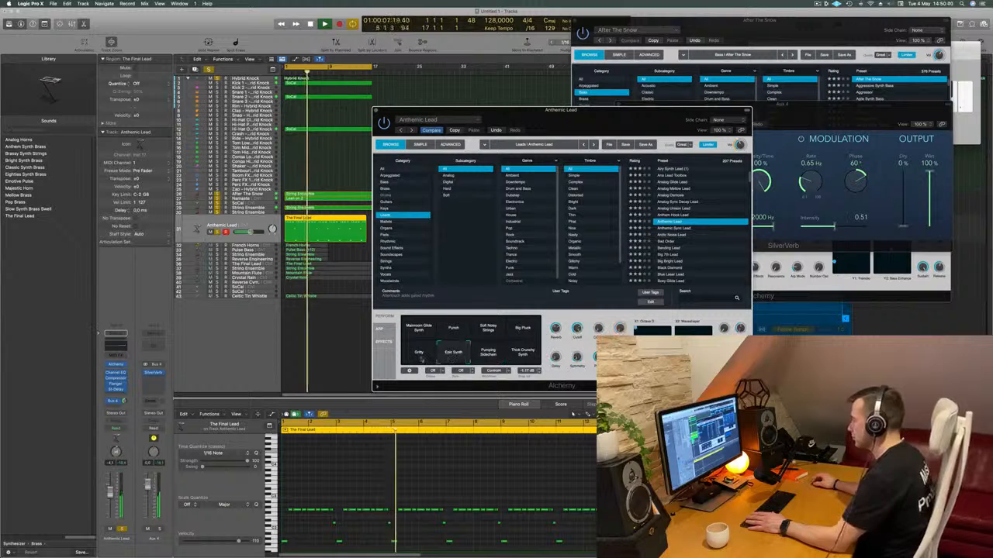
click(422, 358)
Step: Return to the Big Pluck variation of Anthemic Lead, restart playback and adjust its Cutoff knob
click(523, 336)
key(space)
key(space)
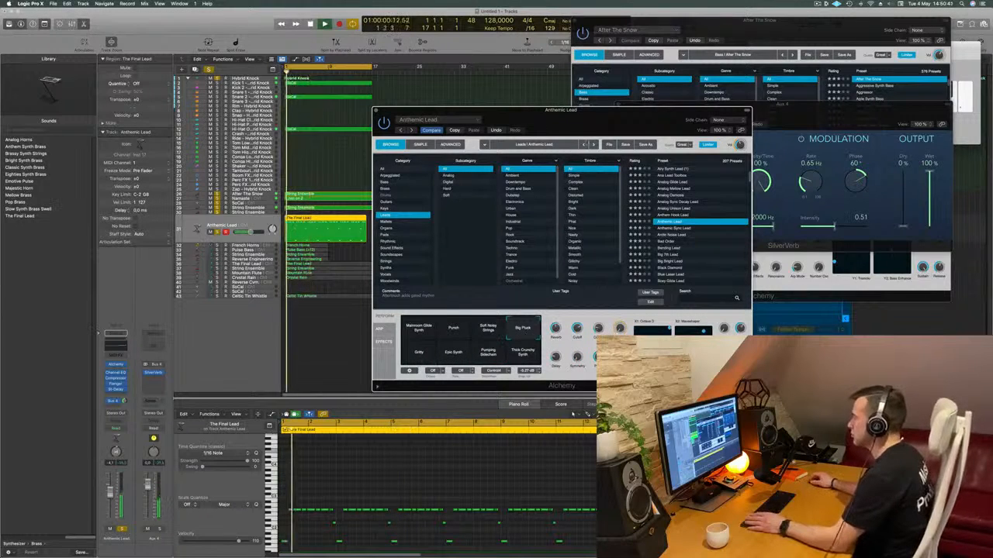
drag(579, 329, 574, 339)
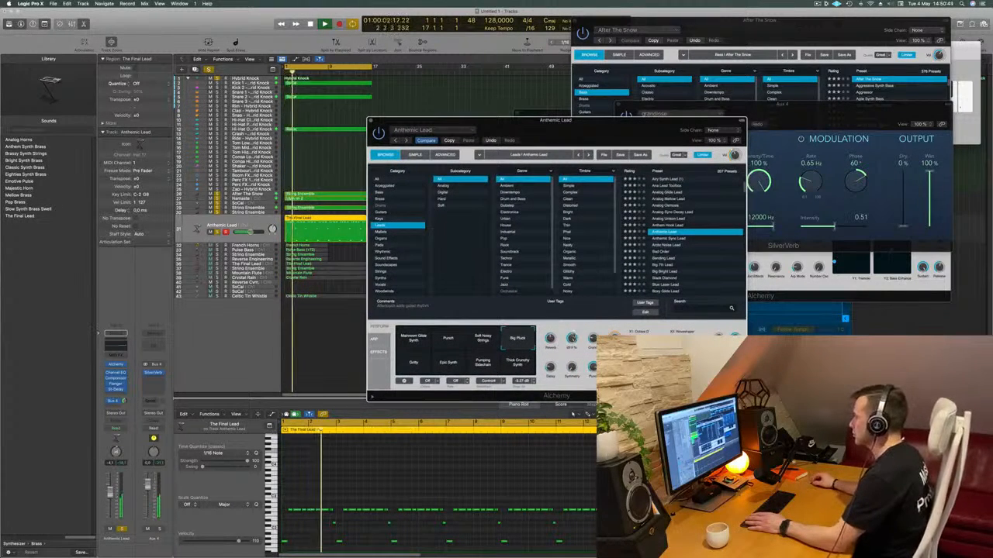
Step: Audition Anthemic Sync Lead, Arctic Noise Lead, Bad Order and Bending Lead over the looped part and raise the lead channel's volume fader
click(672, 239)
key(space)
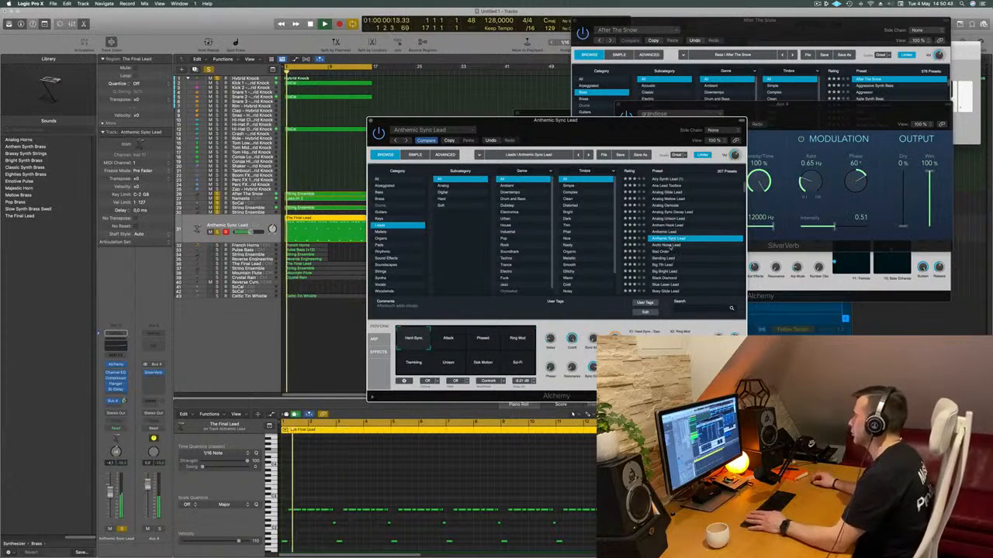
drag(543, 120, 591, 91)
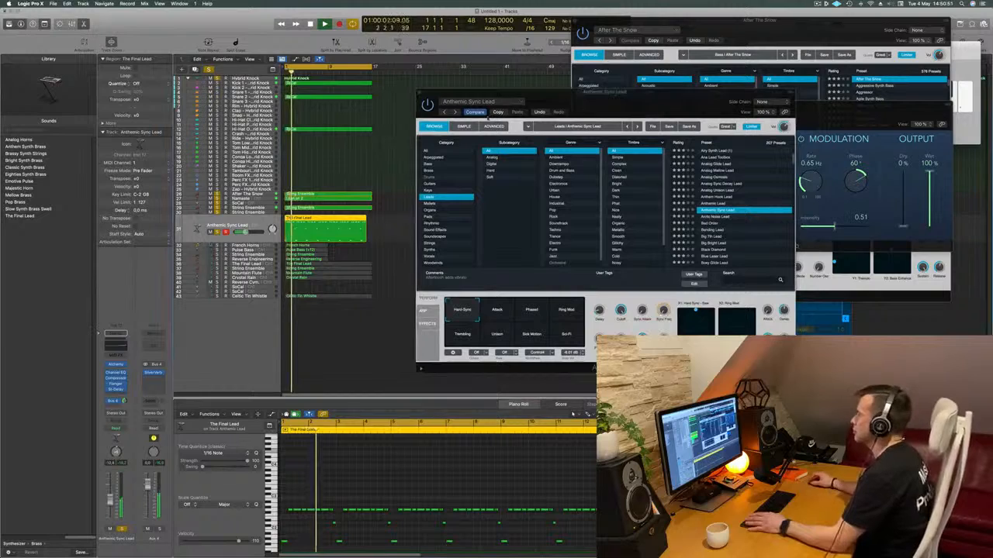
drag(673, 92, 581, 97)
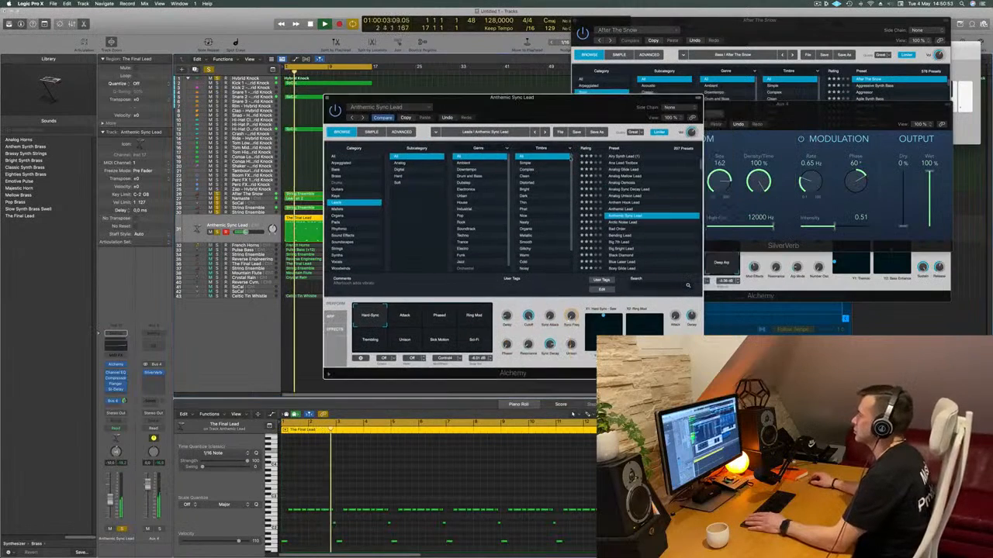
click(620, 223)
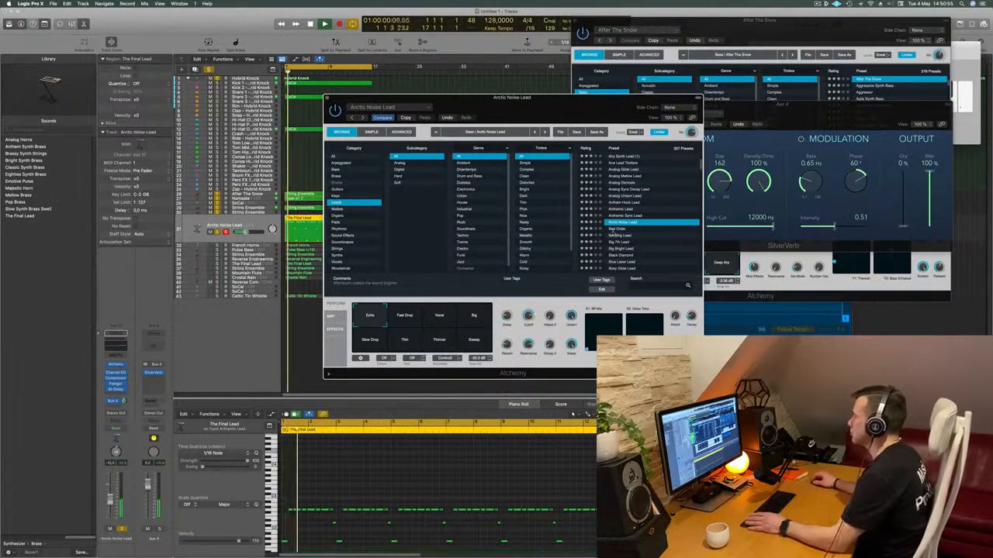
click(623, 230)
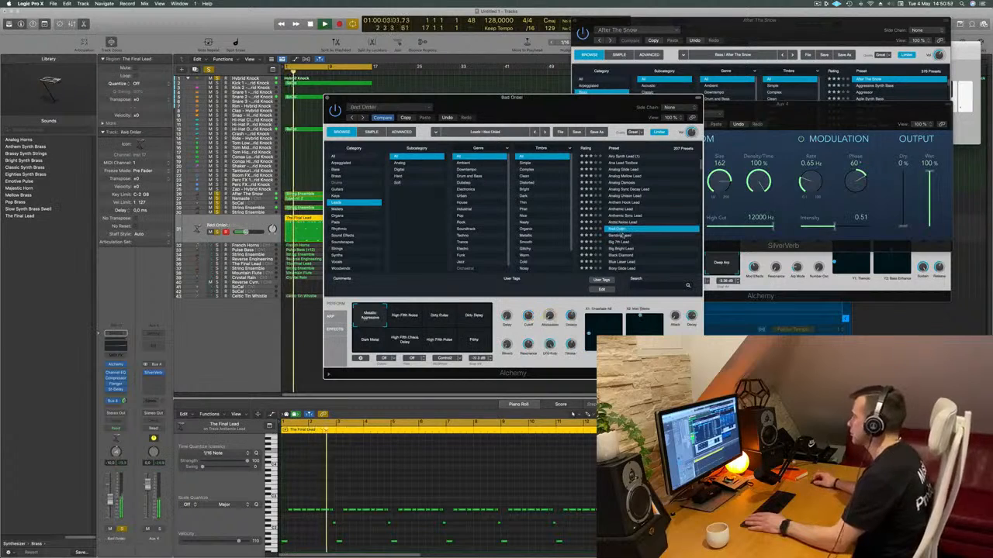
click(619, 235)
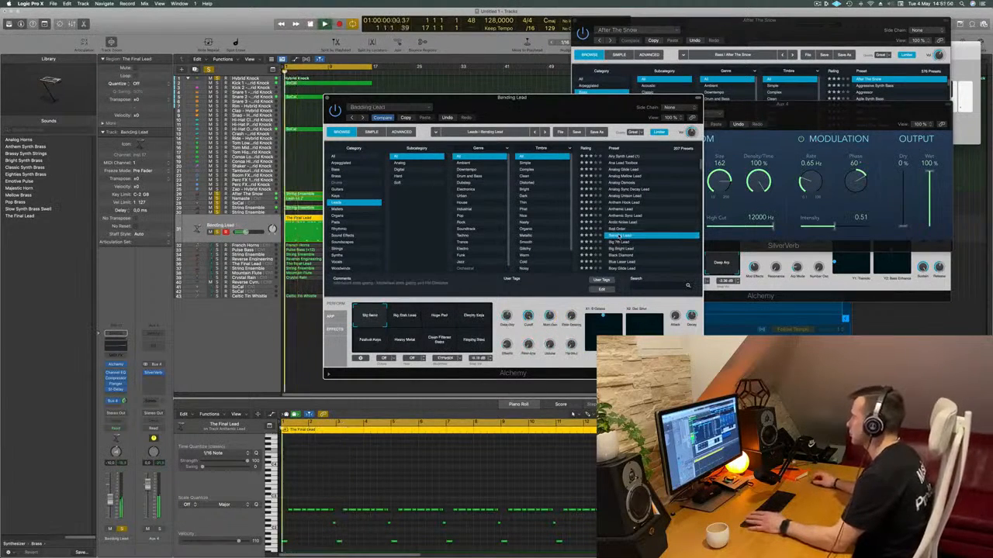
drag(114, 503, 114, 497)
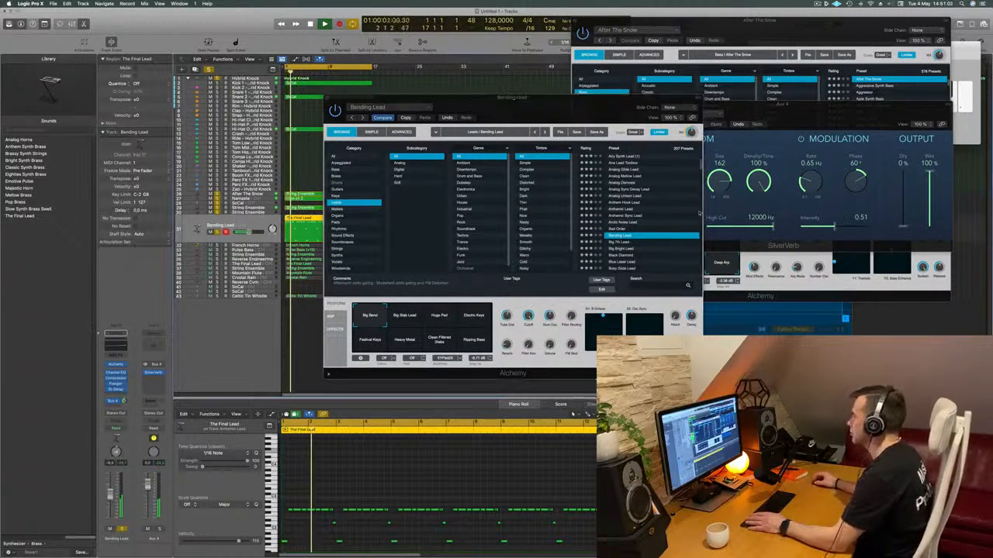
Step: Audition the Boxy Glide Lead and Butter Cut Saw presets, restarting playback for each
scroll(627, 249, down, 3)
click(625, 240)
key(space)
key(space)
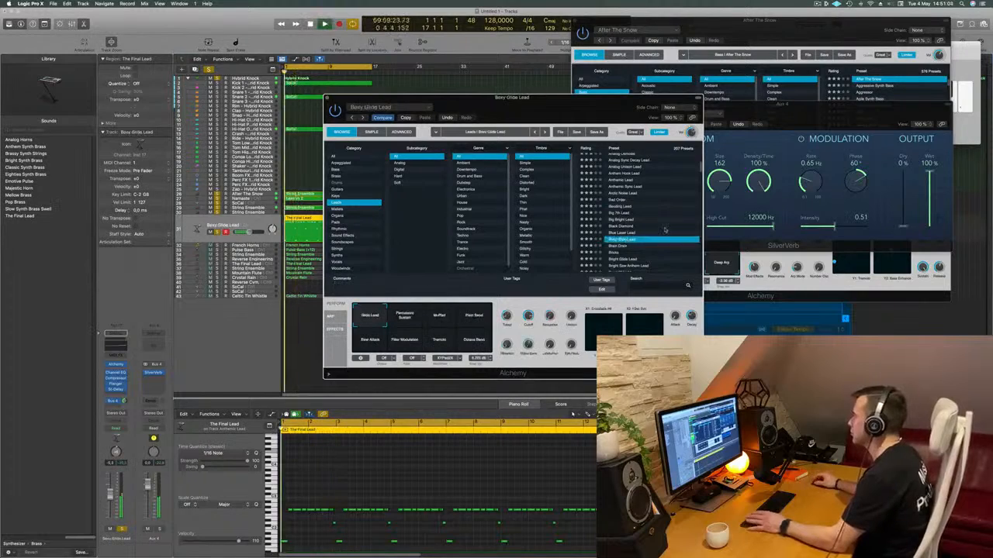
scroll(665, 230, down, 4)
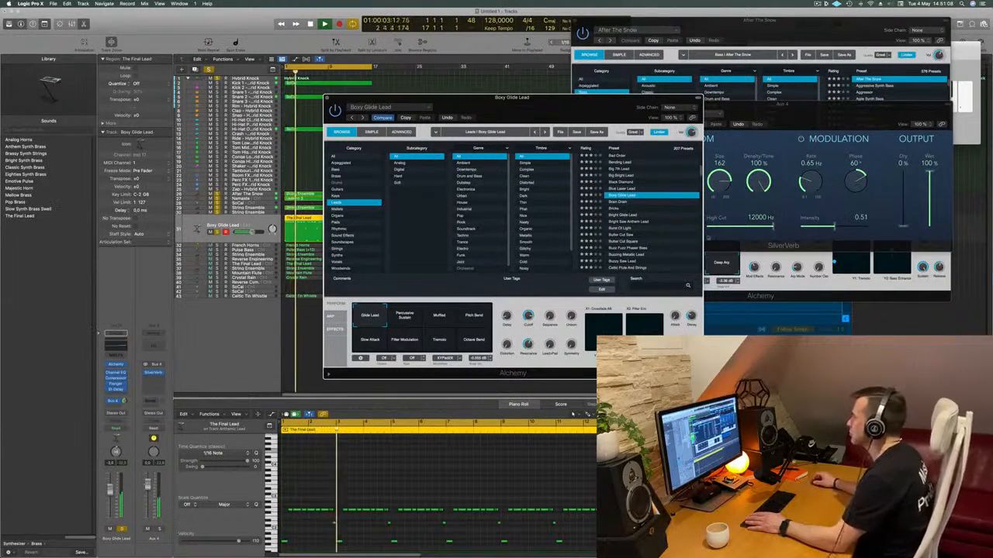
click(631, 235)
key(space)
key(space)
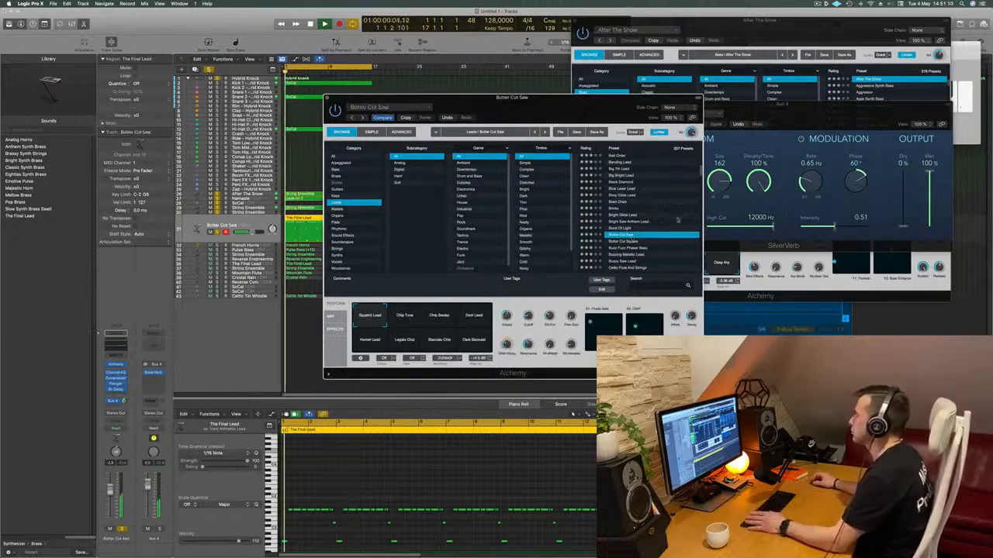
scroll(676, 220, down, 3)
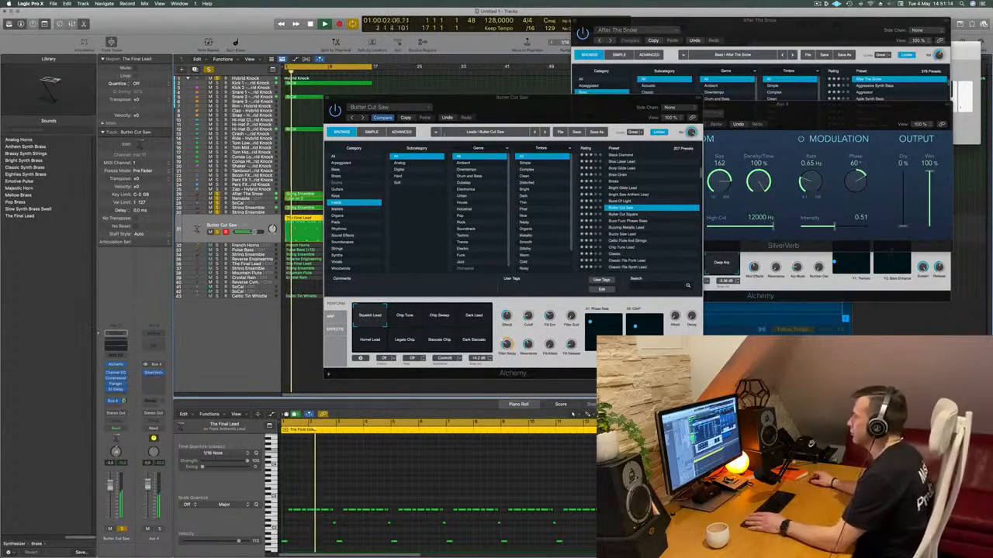
Step: Audition Butter Cut Saw's Chip Tune, Chip Sweep, Dark Lead, Legato Chip and Staccato Chip variations, finishing on Squelch Lead
click(404, 315)
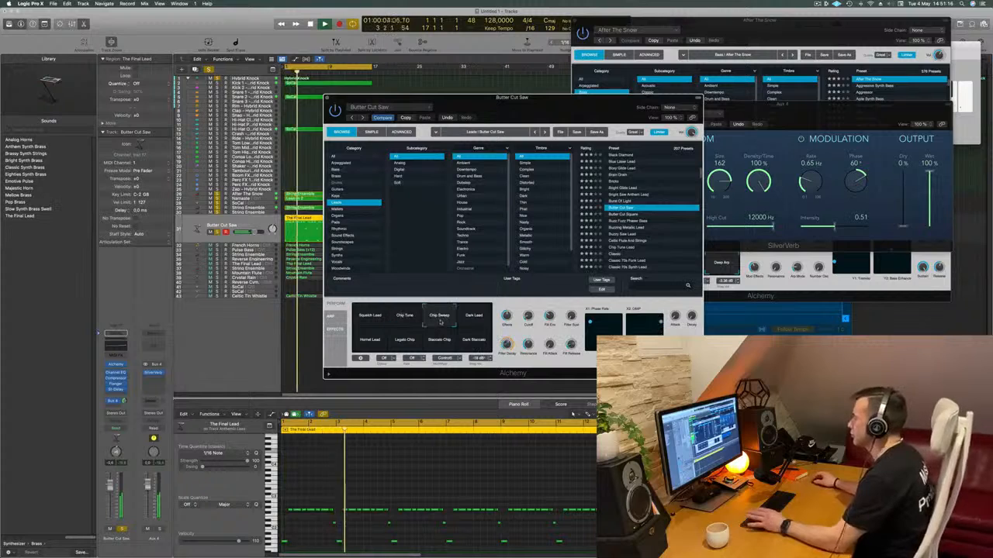
click(473, 317)
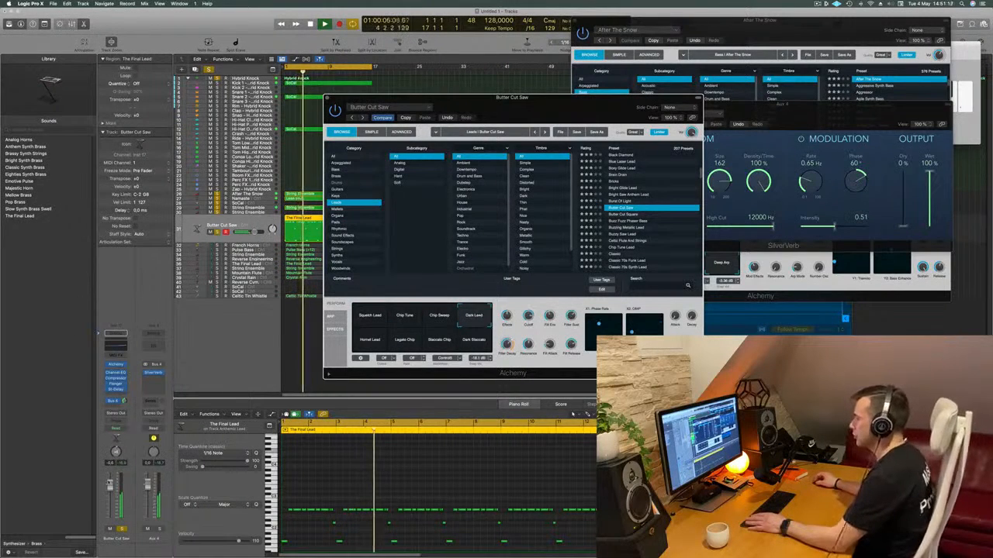
click(372, 342)
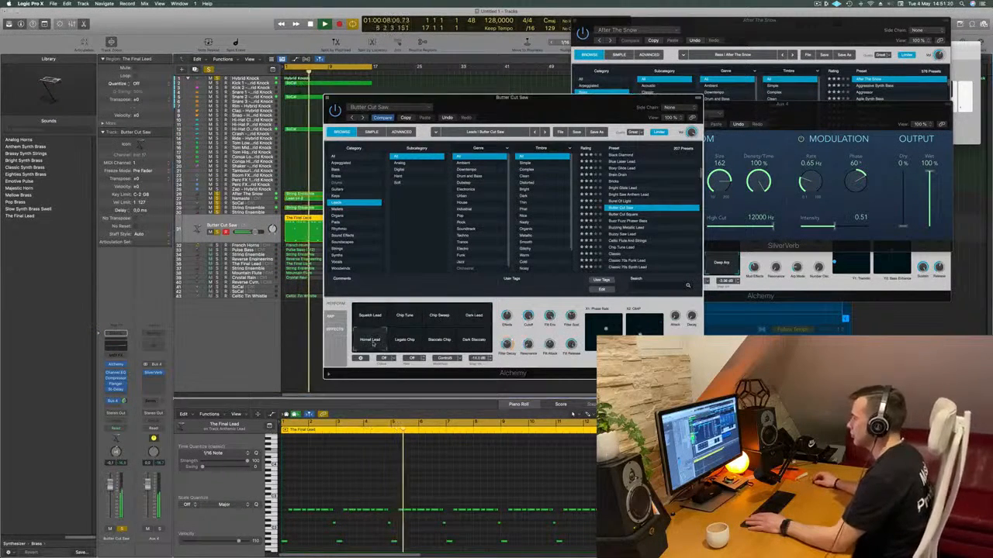
click(410, 342)
drag(406, 351, 478, 351)
click(371, 317)
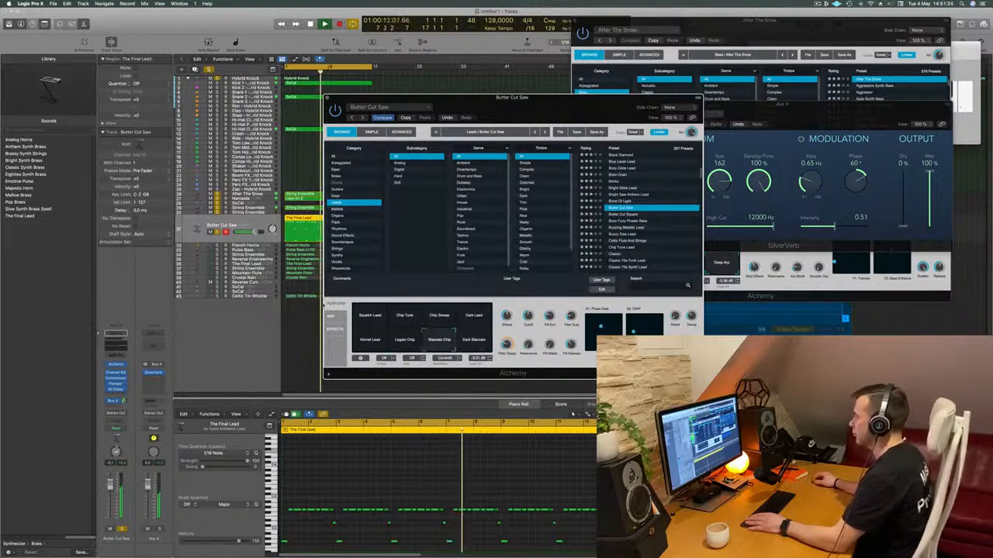
Step: Restart playback on Squelch Lead, adjust its Cutoff knob and readjust the lead channel's volume fader
key(space)
key(space)
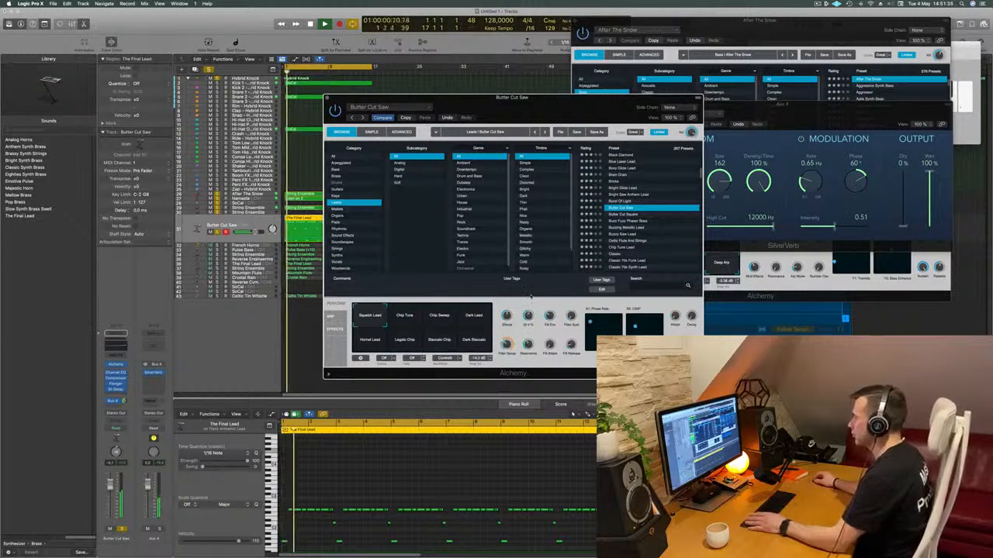
drag(530, 296, 530, 294)
key(space)
key(space)
click(177, 424)
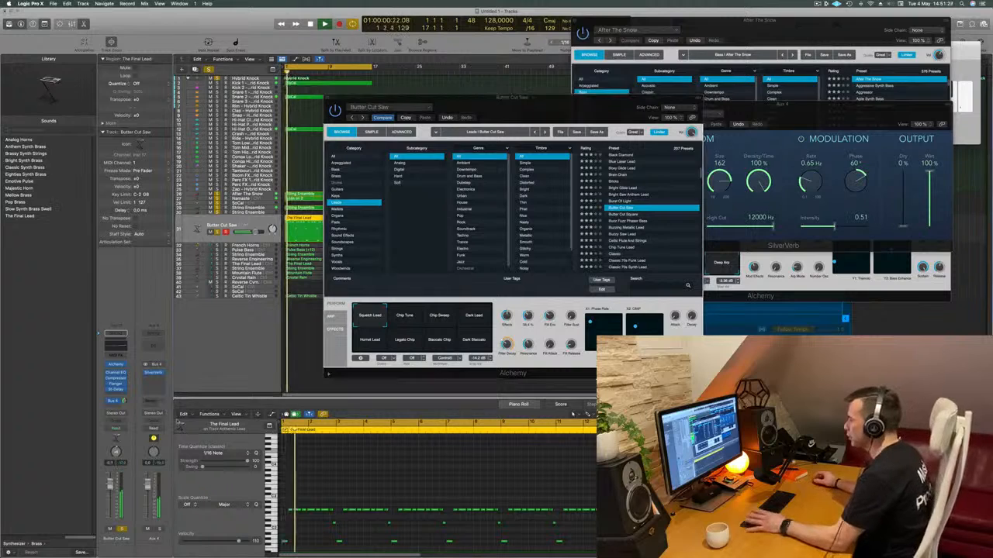
drag(550, 109, 530, 102)
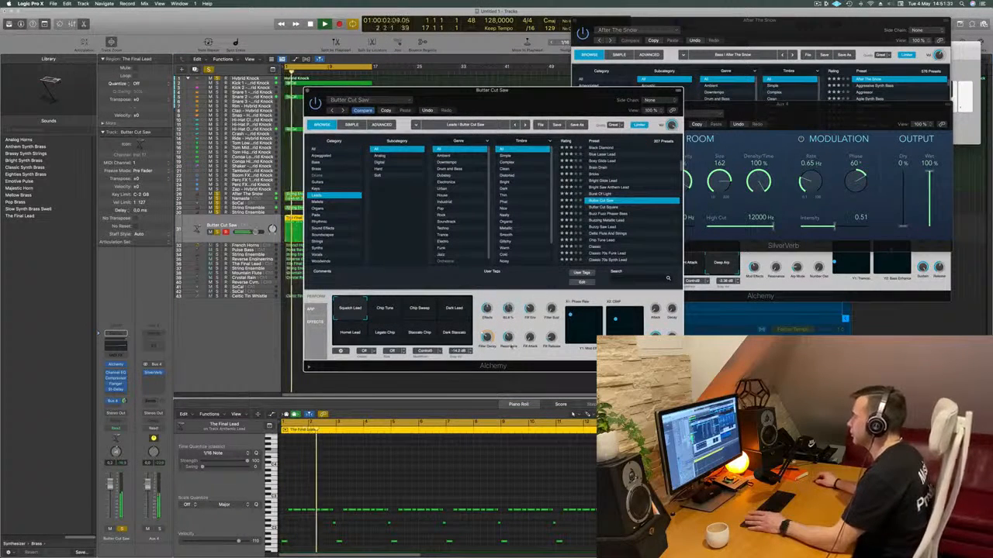
drag(552, 89, 577, 94)
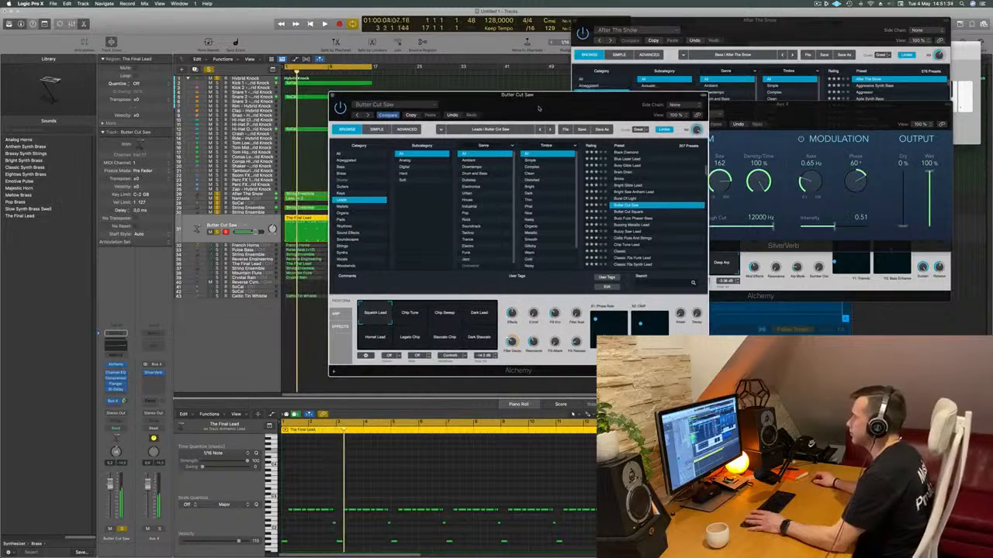
click(111, 487)
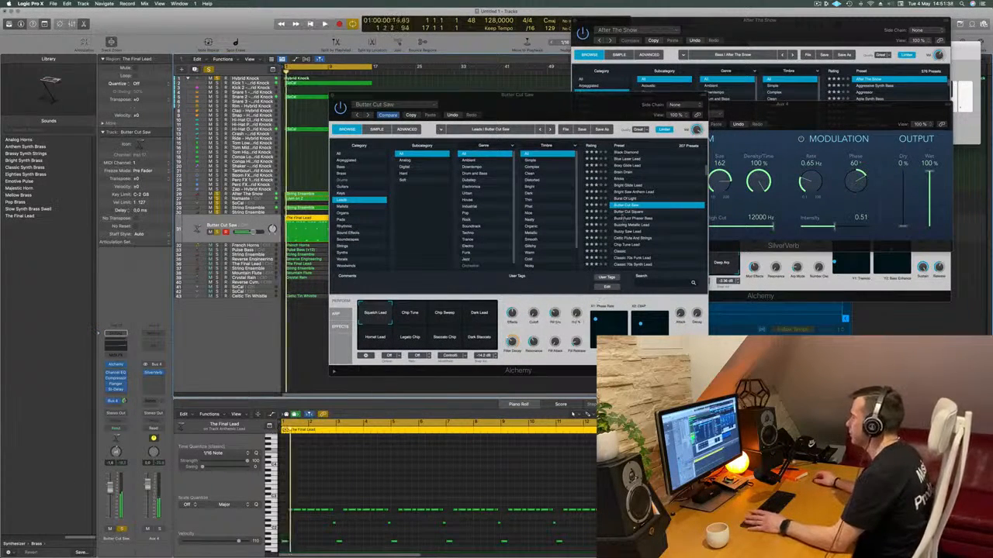
Step: Audition Butter Cut Square, Buzz Fuzz Phaser Bass, Buzzing Metallic Lead, Buzzy Saw Lead, Celtic Flute And Strings and Chip Tune Lead
click(622, 213)
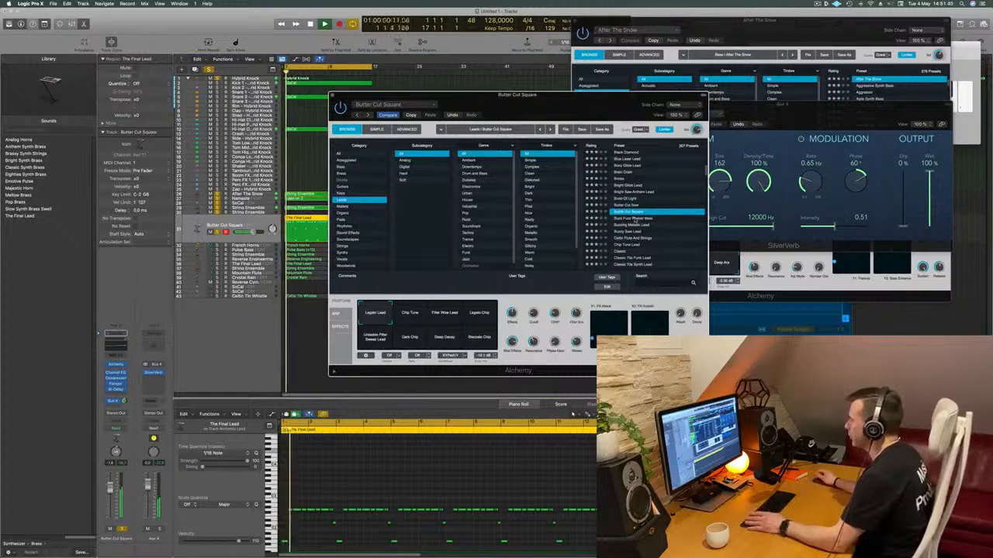
click(635, 219)
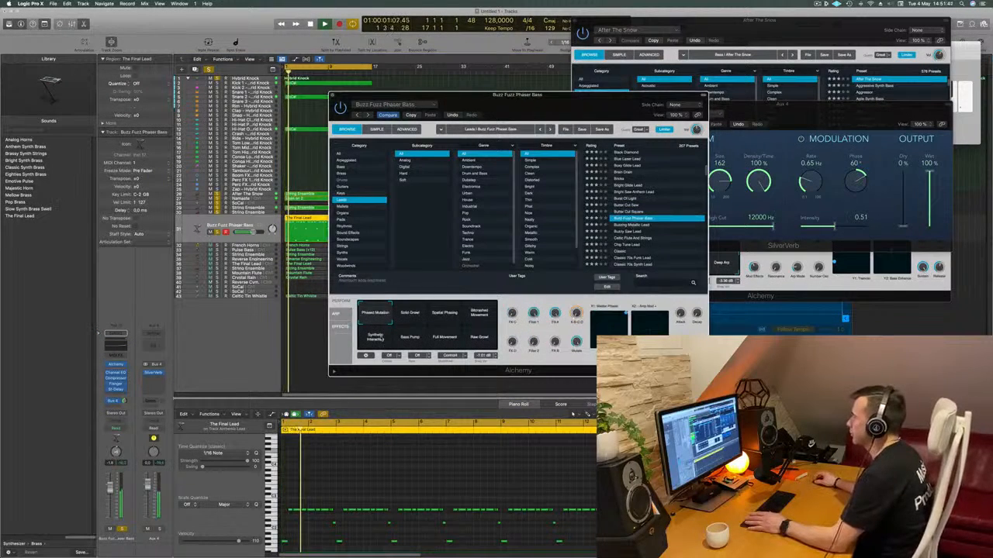
click(627, 226)
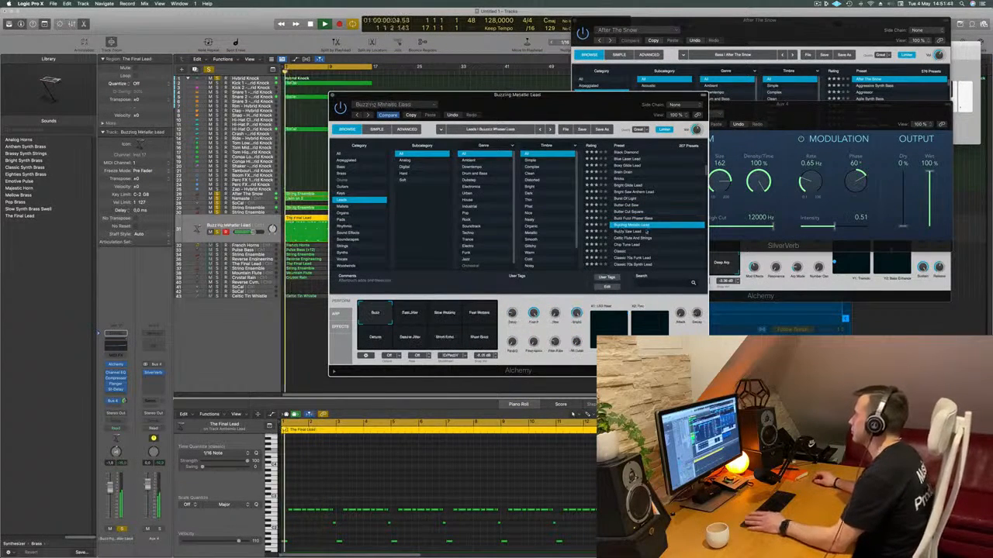
click(628, 231)
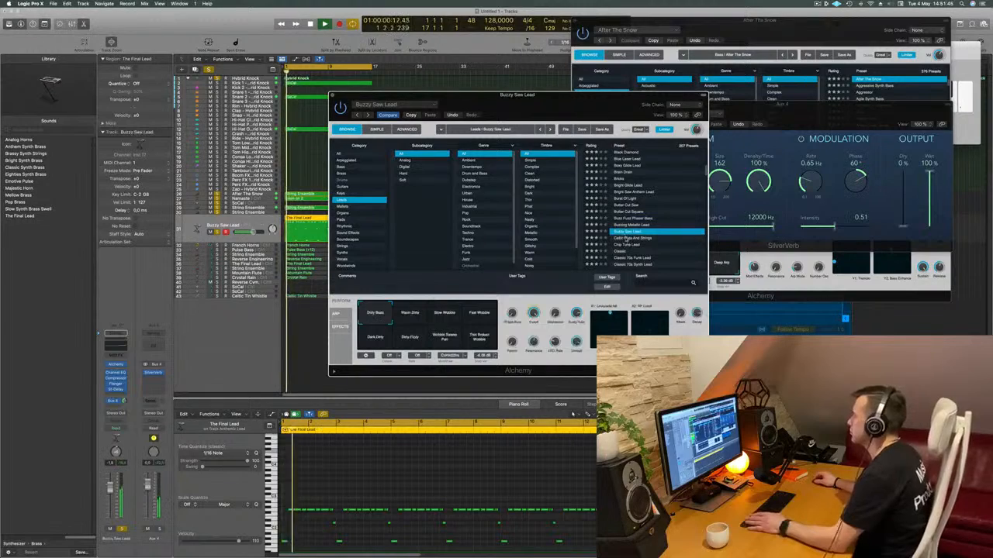
drag(581, 103, 605, 122)
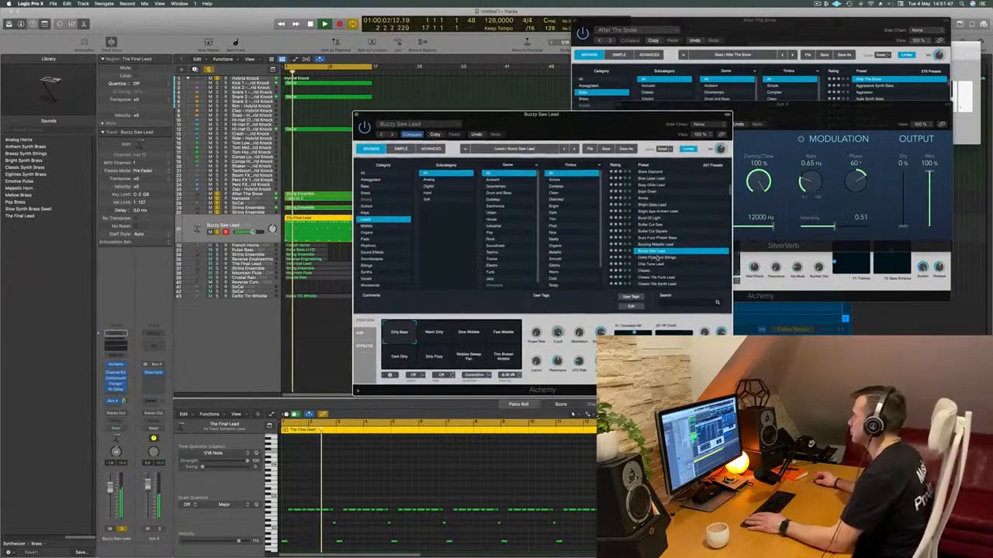
click(654, 258)
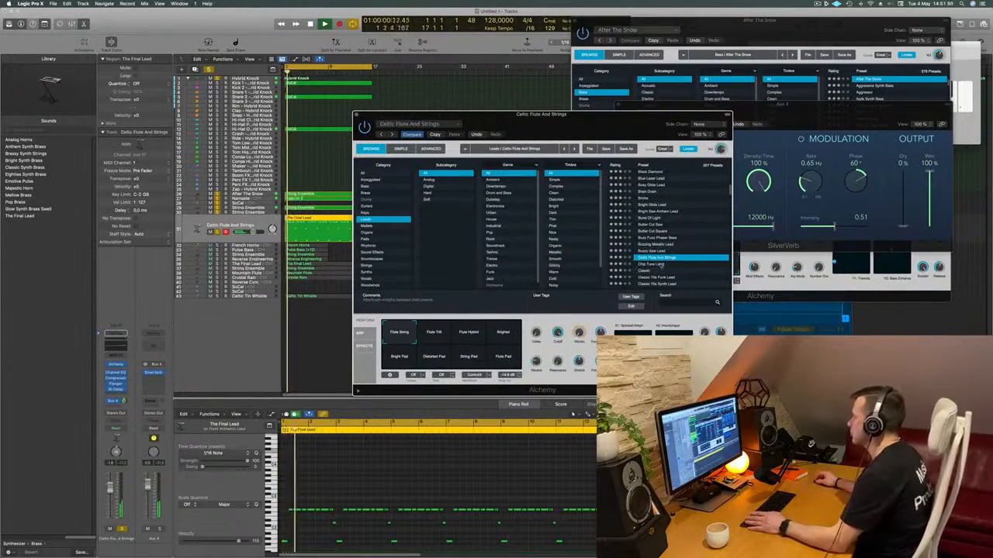
click(650, 265)
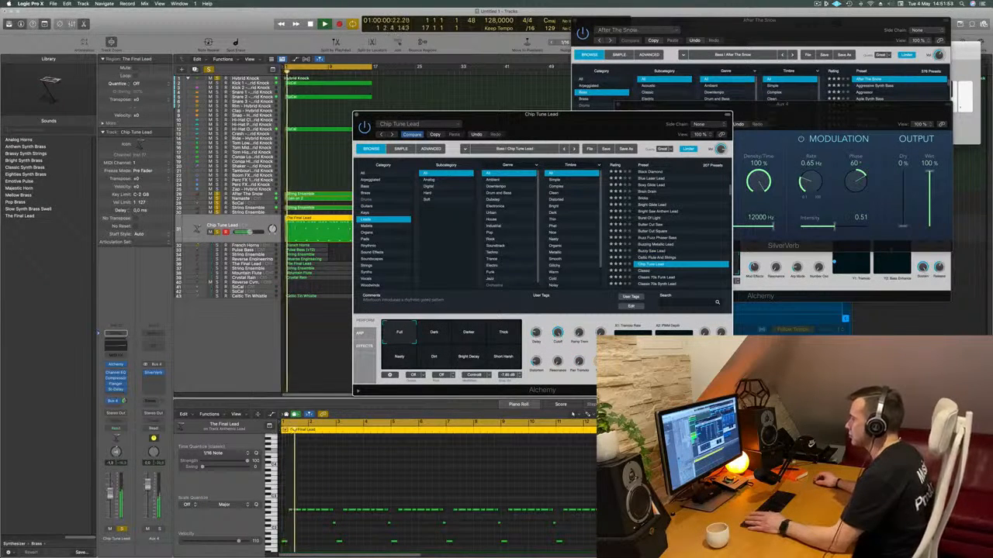
Step: Audition the Chip Tune Lead performance variations Dark, Darker, Thick, Nasty, Dirt, Bright Decay and Short Harsh
click(433, 338)
click(468, 335)
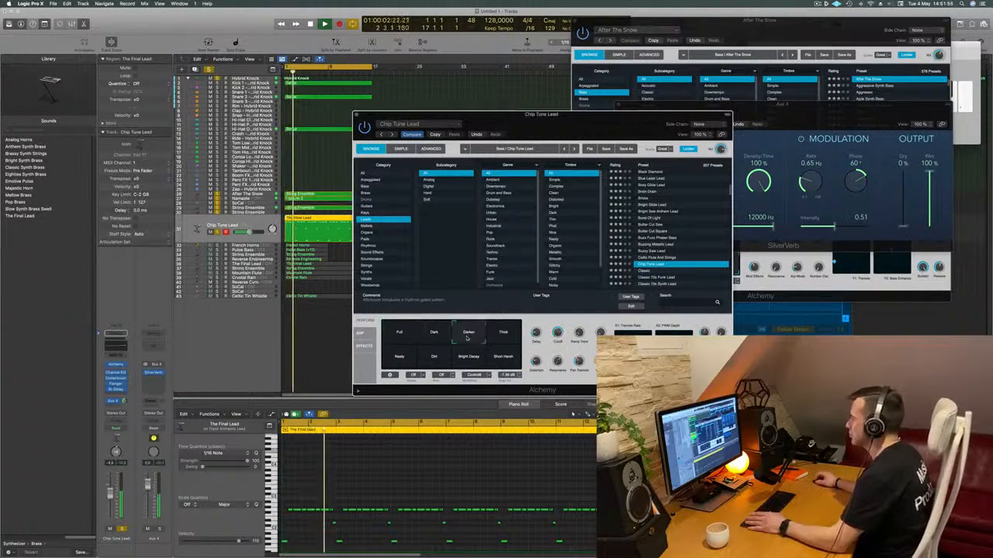
click(503, 335)
click(399, 358)
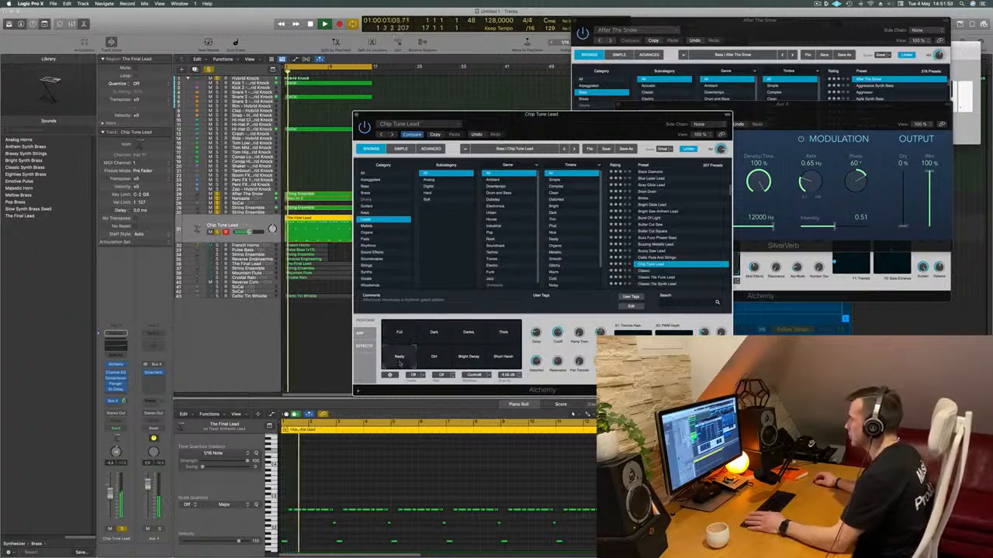
click(432, 358)
click(468, 358)
click(502, 357)
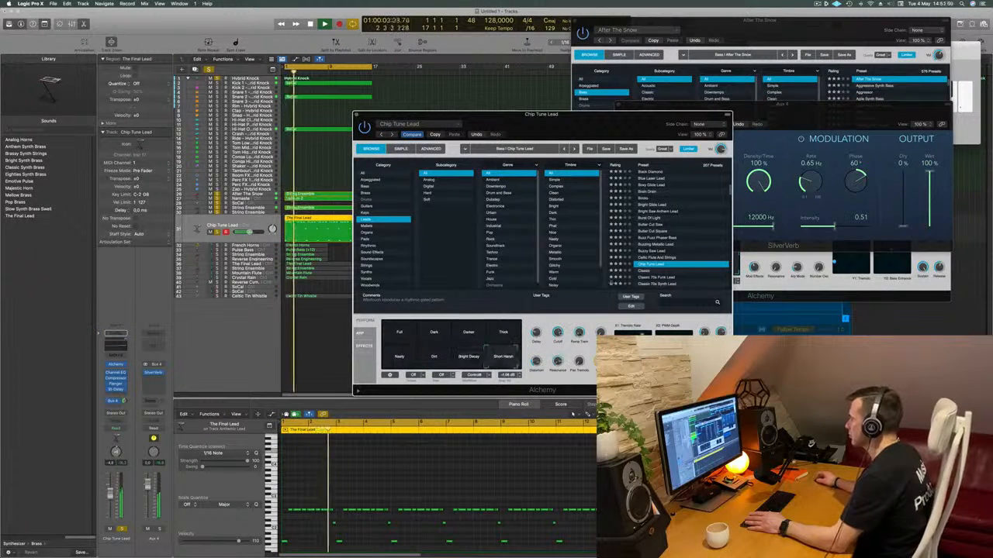
Step: Audition the Classic 70s Funk Lead preset, then load Classic Techno Lead on the lead track
scroll(652, 233, down, 3)
click(652, 227)
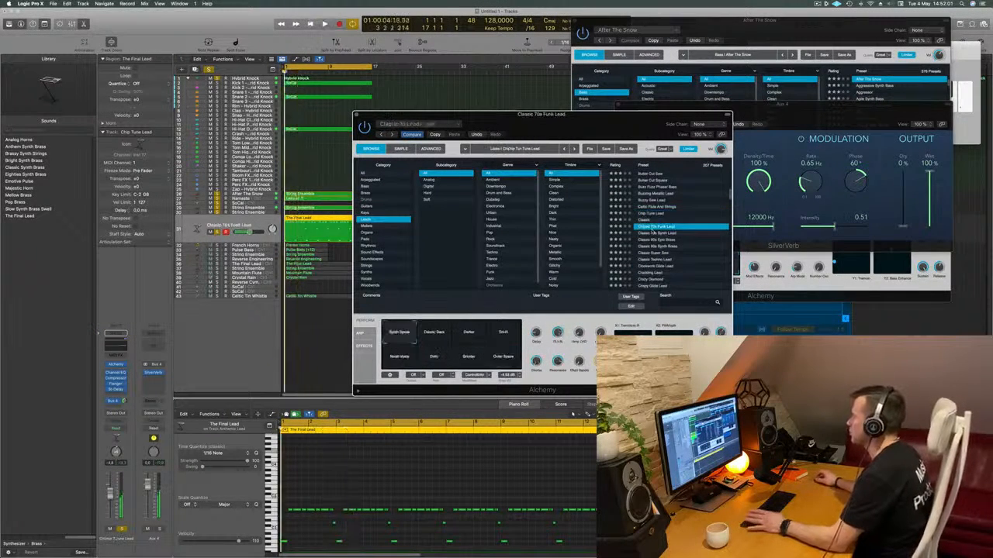
scroll(675, 234, down, 1)
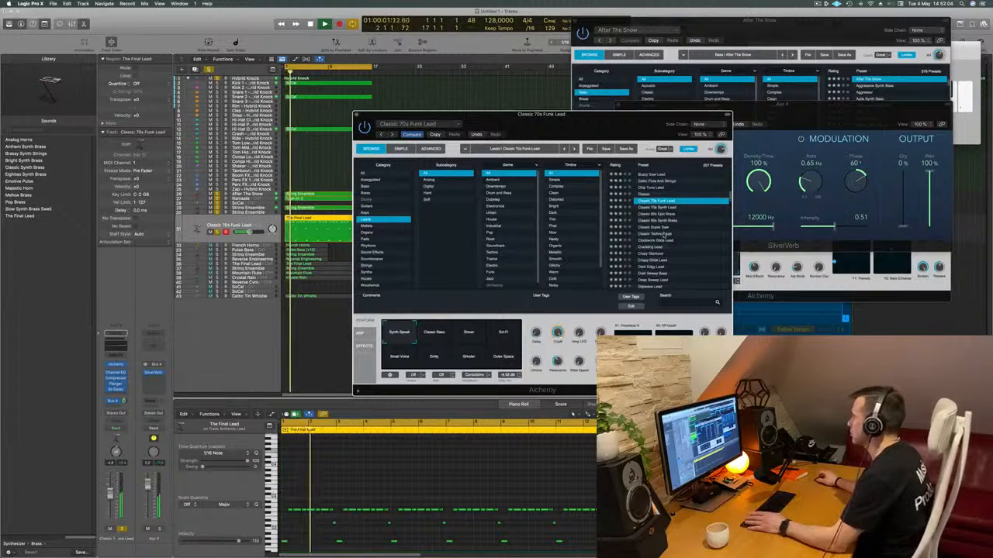
click(667, 233)
scroll(679, 231, down, 1)
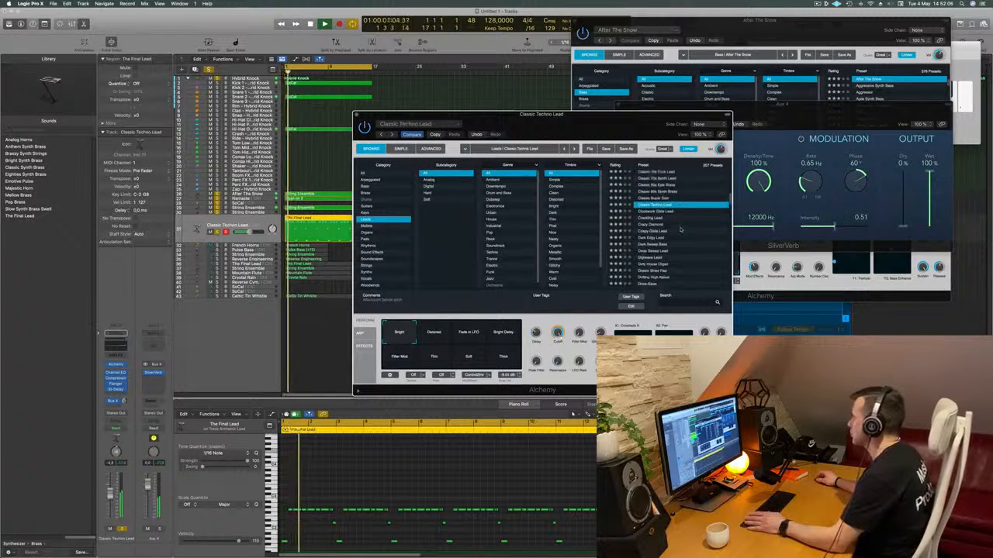
scroll(680, 230, up, 1)
Step: Audition the Filter Mod, Thin and Soft variations of Classic Techno Lead, then replay the part with Bright
drag(621, 122, 634, 90)
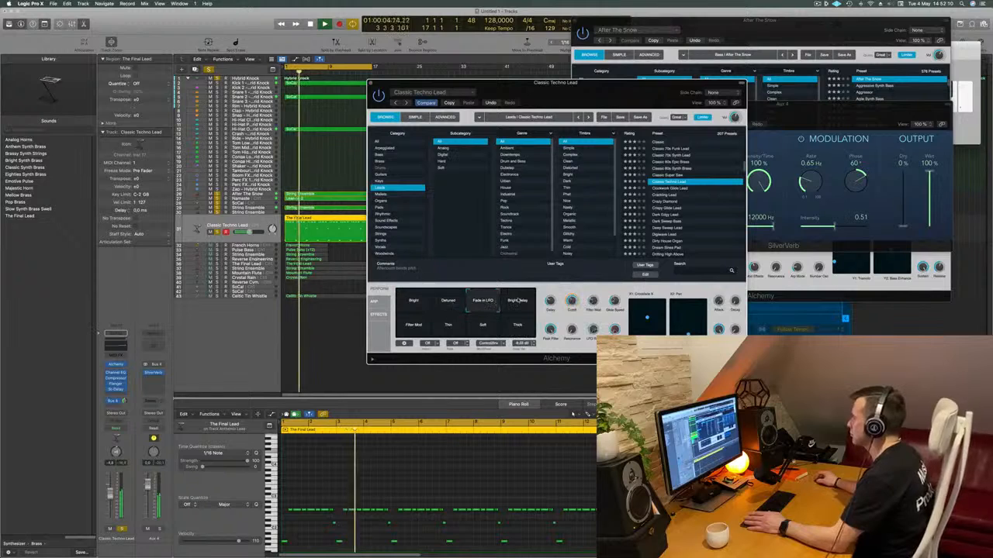
click(421, 327)
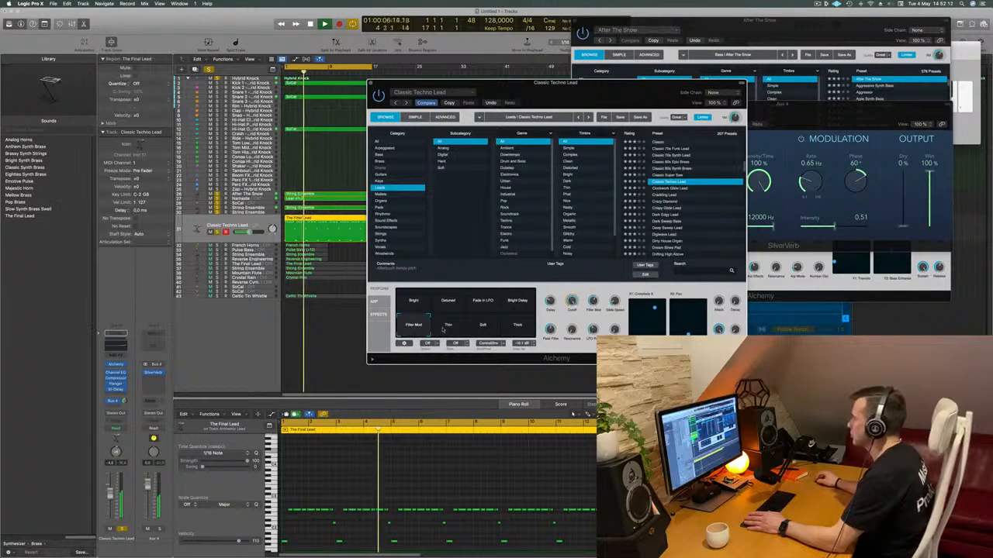
click(451, 329)
click(474, 330)
key(space)
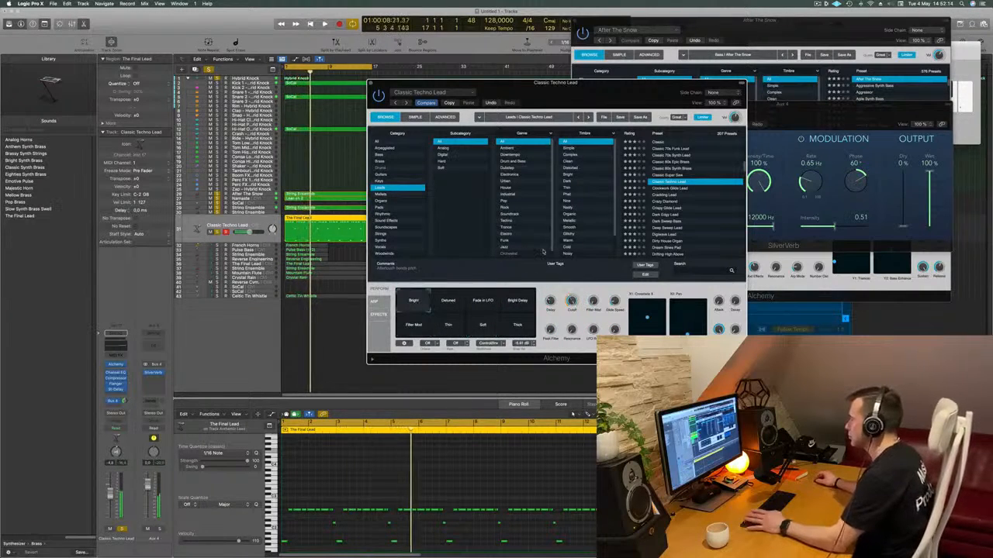
key(space)
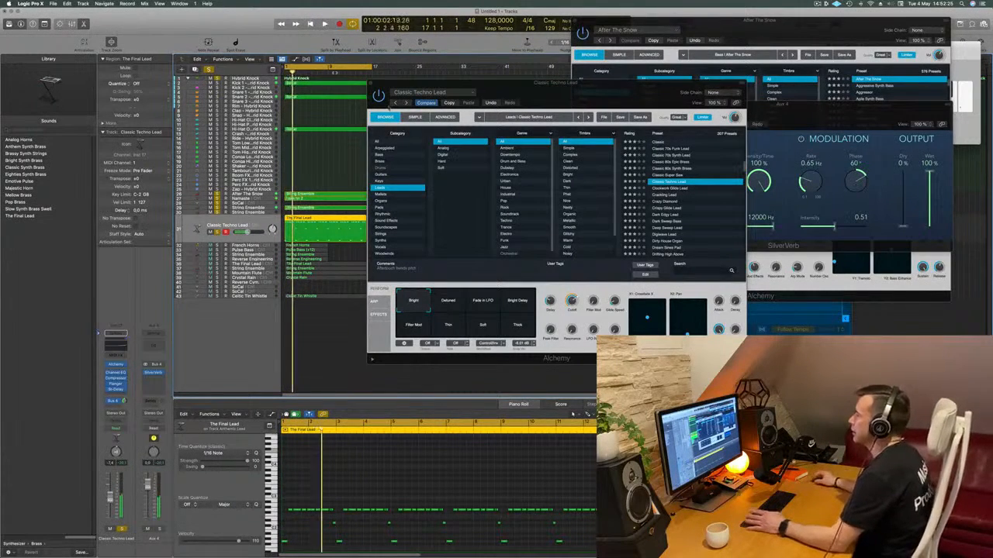
Step: Lower the Classic Techno Lead channel's volume fader and close its Alchemy window
drag(580, 89, 560, 109)
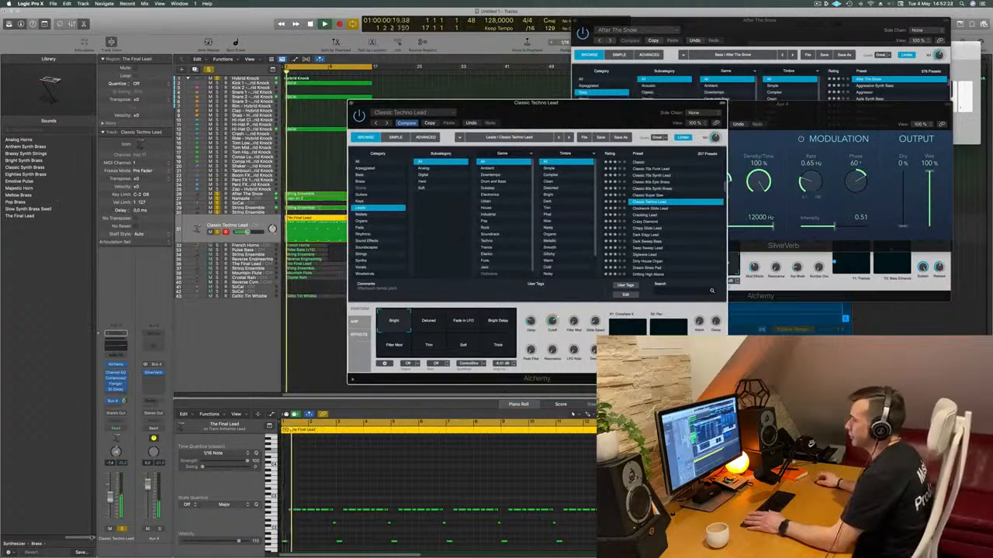
click(112, 498)
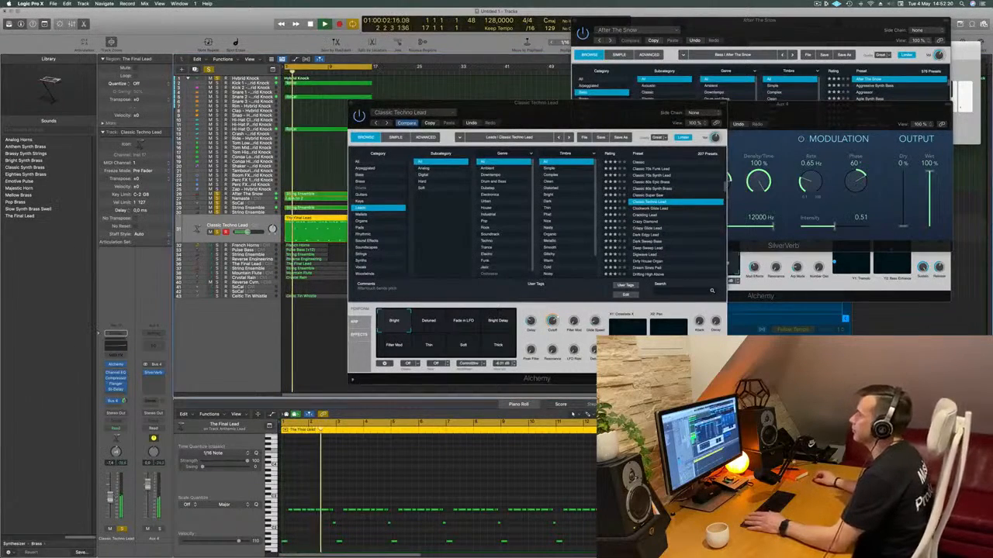
click(351, 106)
click(350, 104)
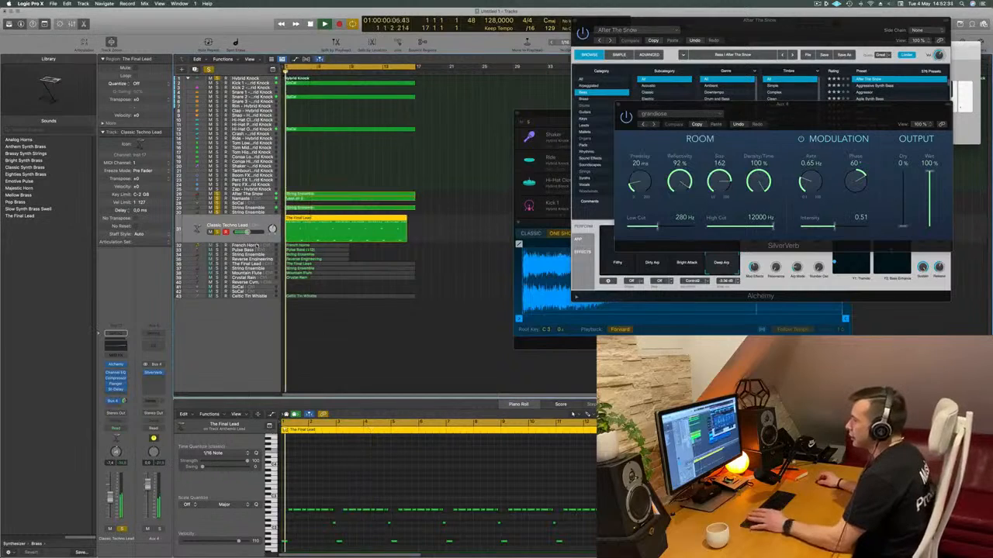
Step: Select and solo the French Horns track and add a Bus 4 reverb send to its channel
key(Down)
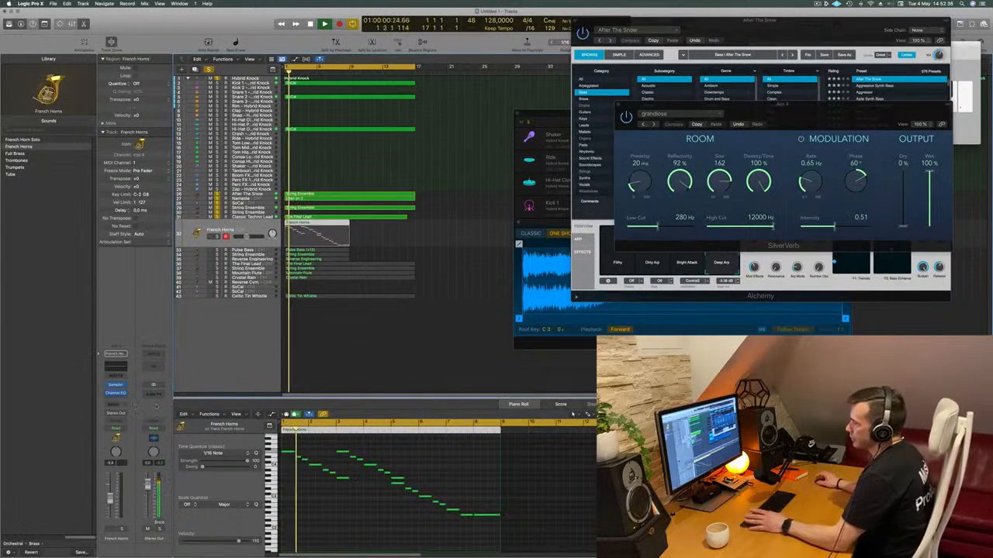
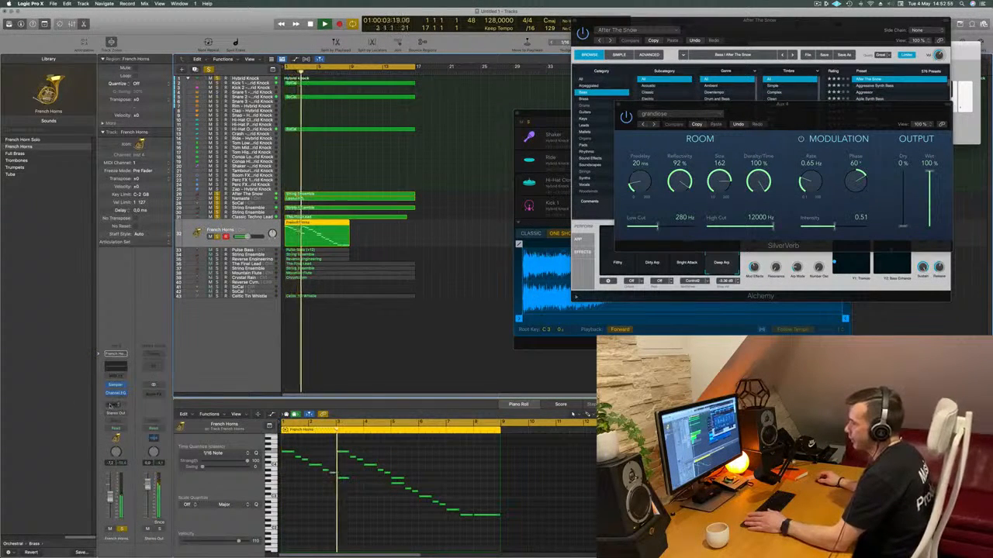
click(112, 405)
mouse_move(116, 413)
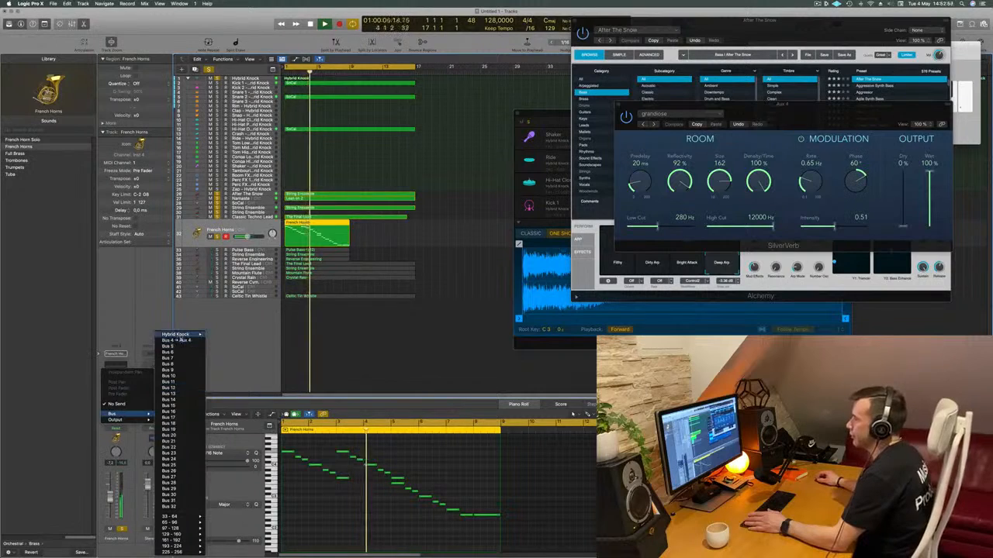
click(176, 339)
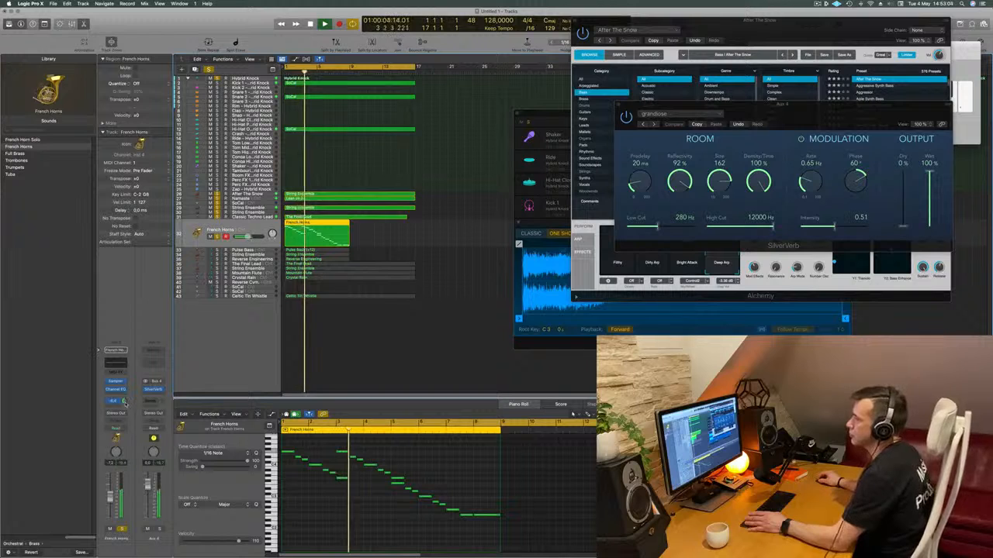
Step: Transpose all French Horns notes down one octave and replay the part from the beginning
key(Return)
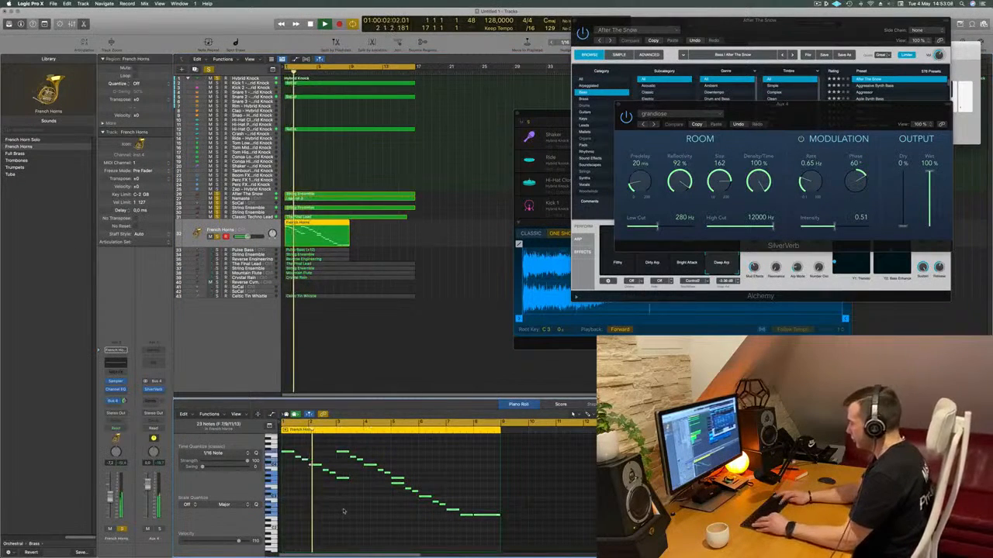
scroll(343, 511, up, 2)
key(Return)
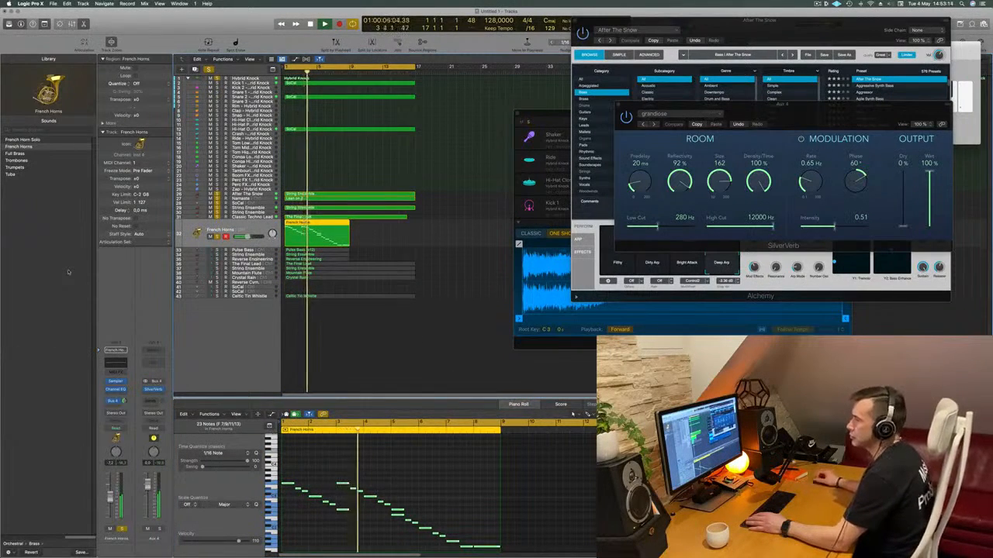
Step: Audition the French Horn Solo patch, then load Full Brass on the horns track
click(34, 140)
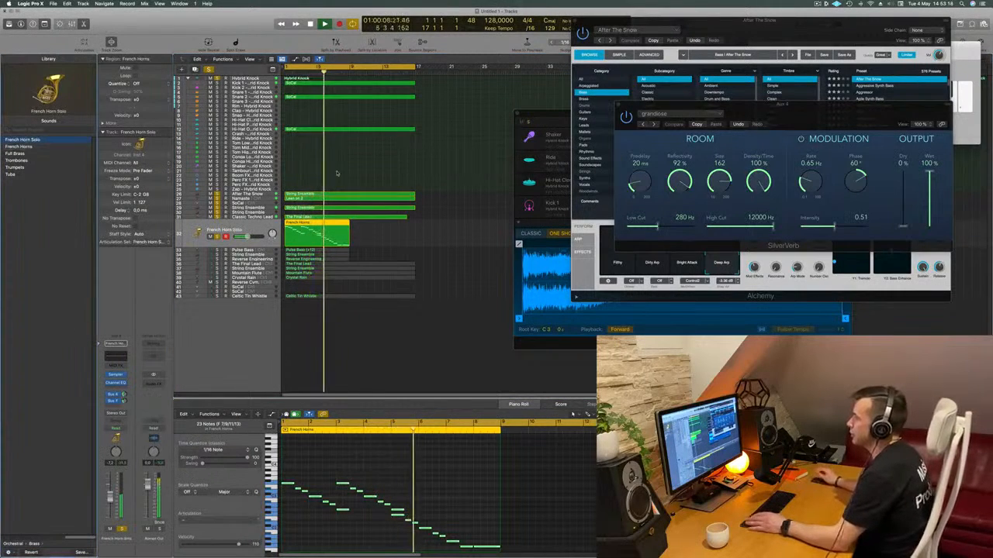
key(space)
key(space)
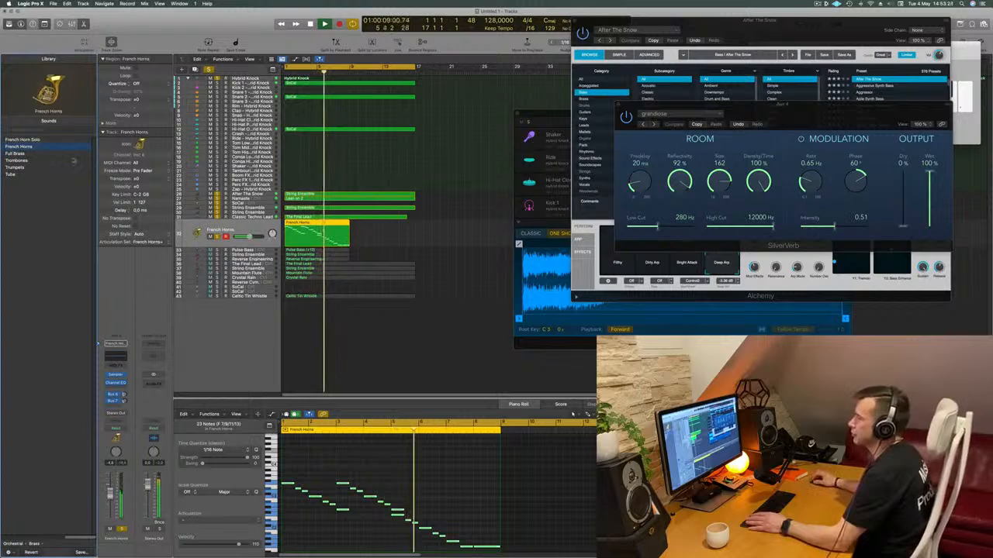
click(17, 154)
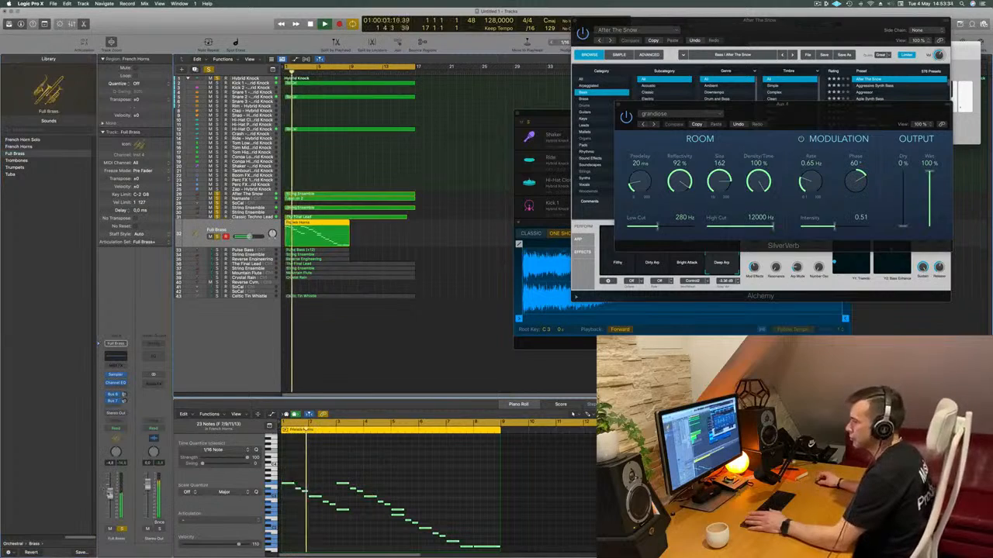
Step: Add a Bus 4 send to the Full Brass channel and raise its send level
click(123, 394)
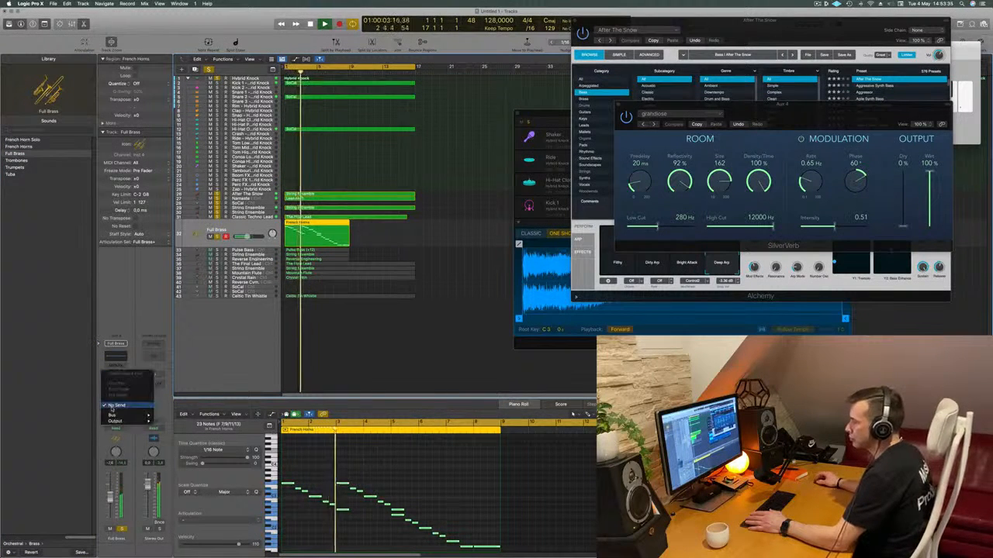
mouse_move(119, 417)
click(183, 341)
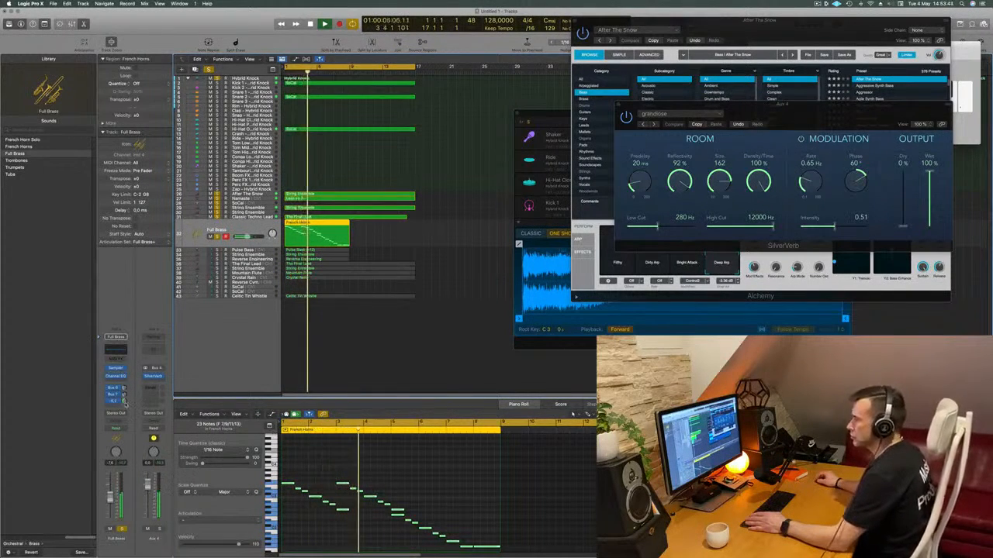
Step: Copy the French Horns region on the Full Brass track to start at bar 9, directly after the original
click(404, 227)
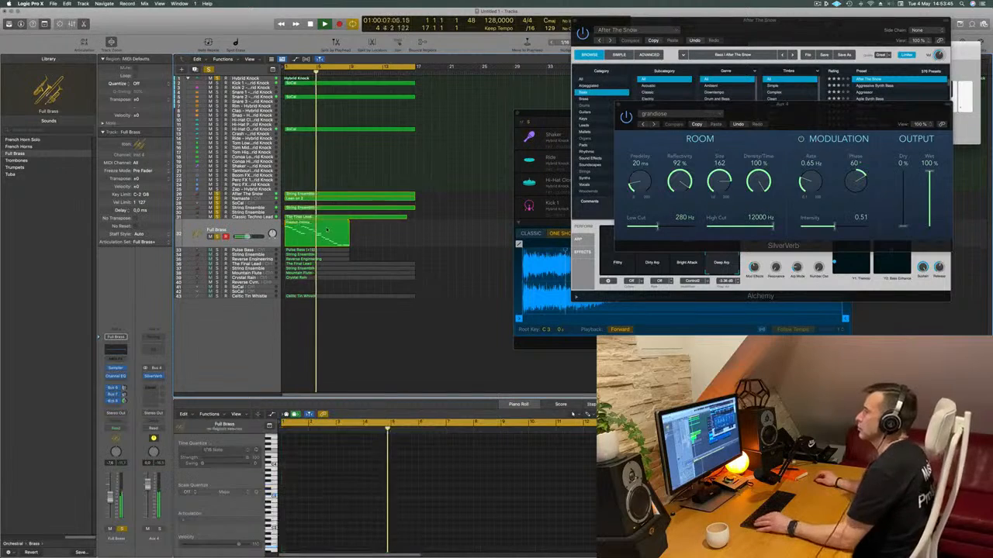
click(299, 224)
drag(298, 225, 346, 240)
key(super+Left)
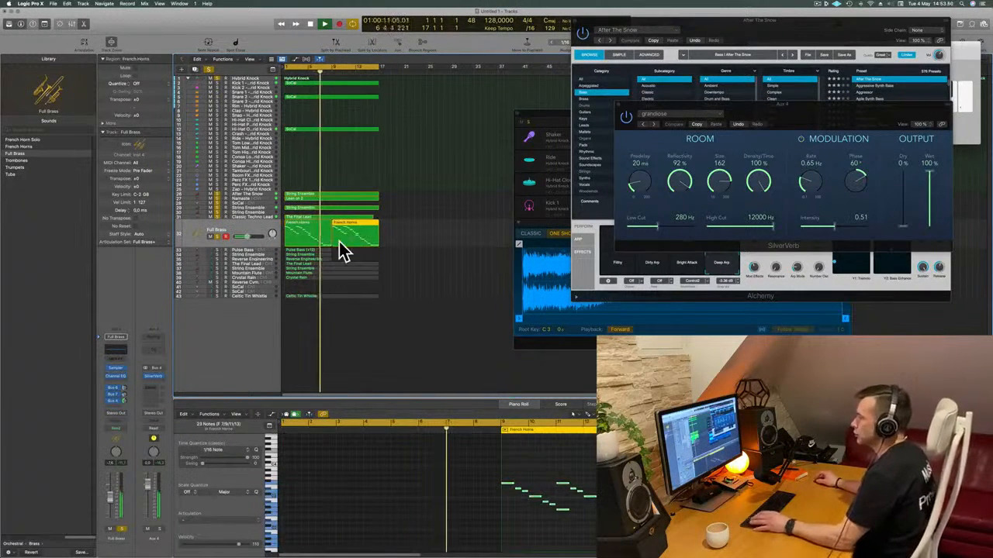
click(431, 283)
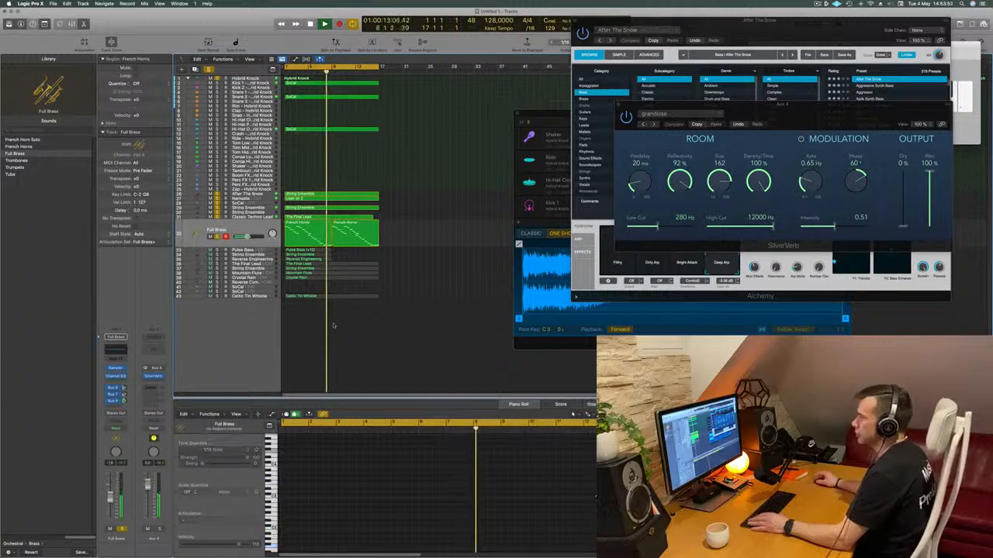
scroll(434, 268, right, 4)
scroll(439, 249, left, 4)
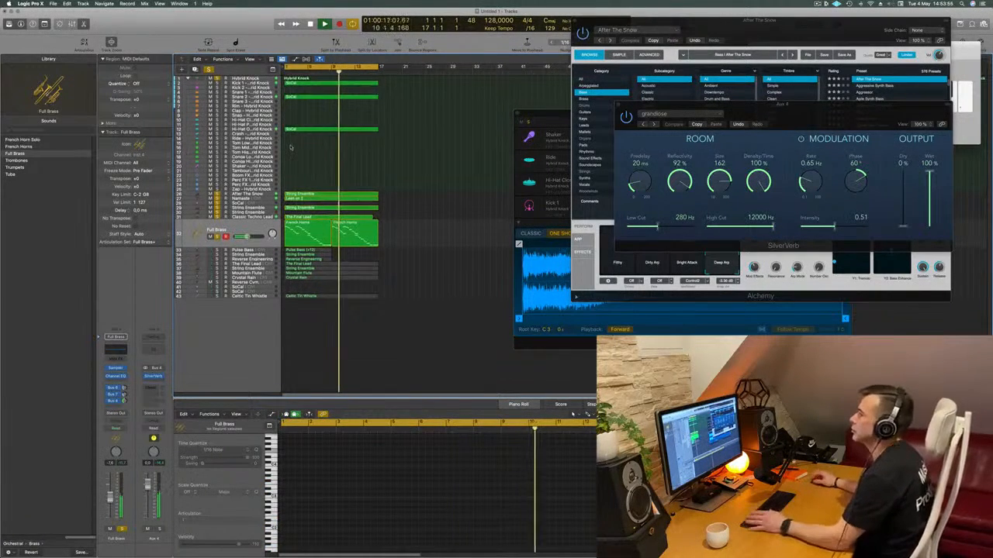
Step: Select the After The Snow track and replay the arrangement, then solo the Pulse Bass track
click(246, 194)
key(space)
key(space)
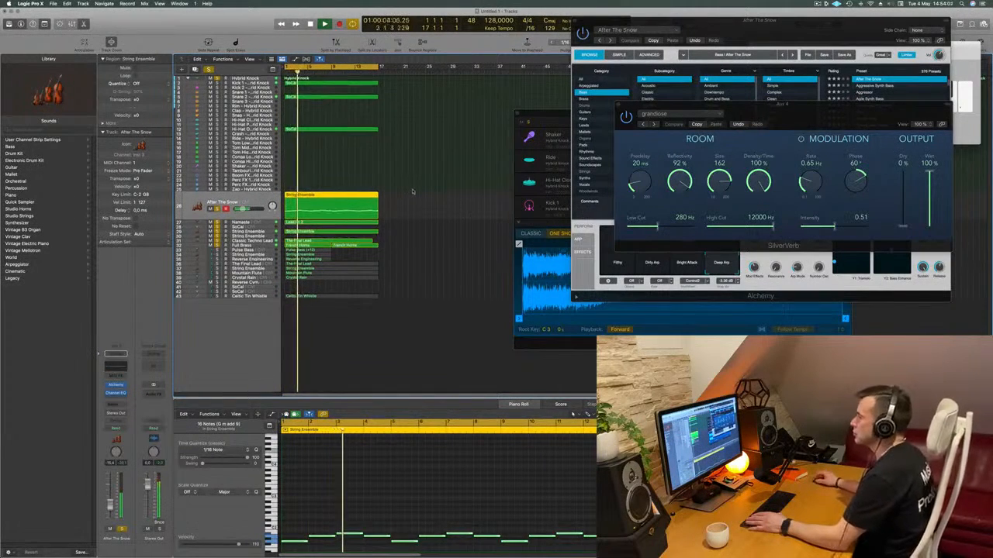
click(432, 232)
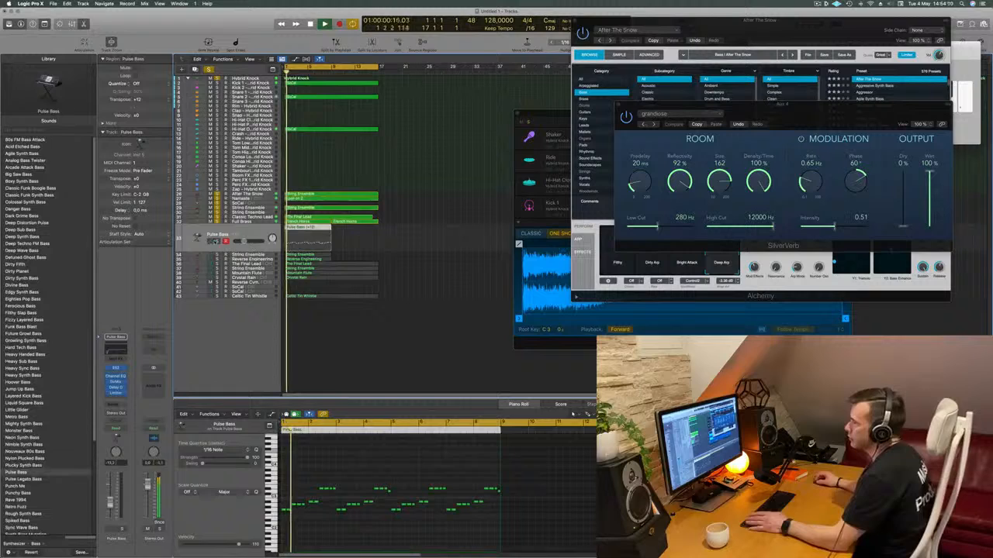
click(210, 241)
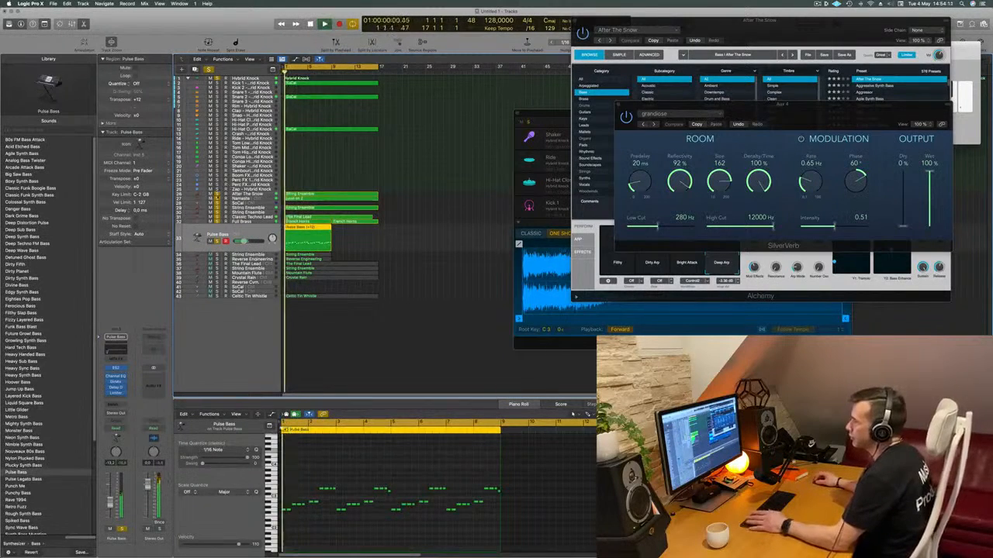
Step: Rename all regions after their tracks, clear the selection and restart playback
key(super+a)
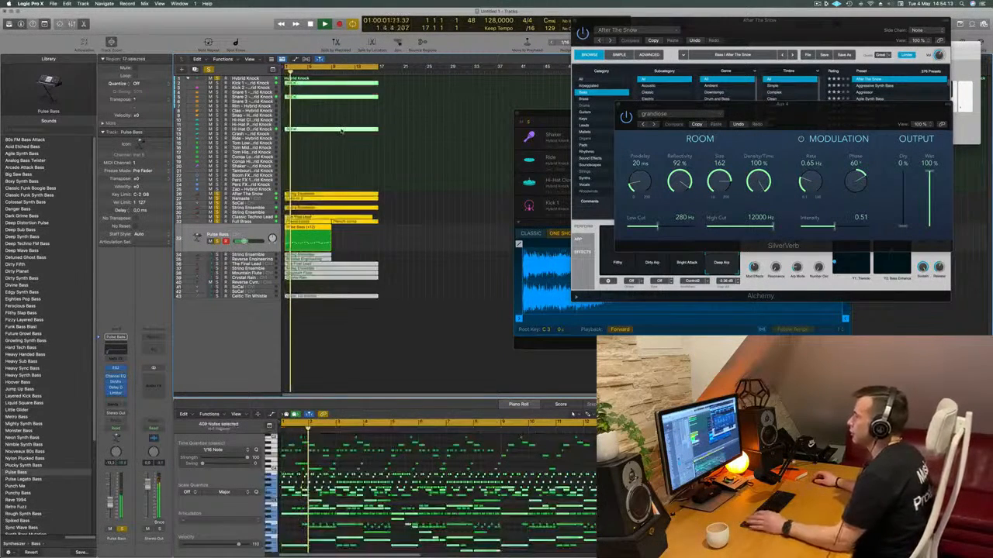
right_click(341, 131)
click(353, 138)
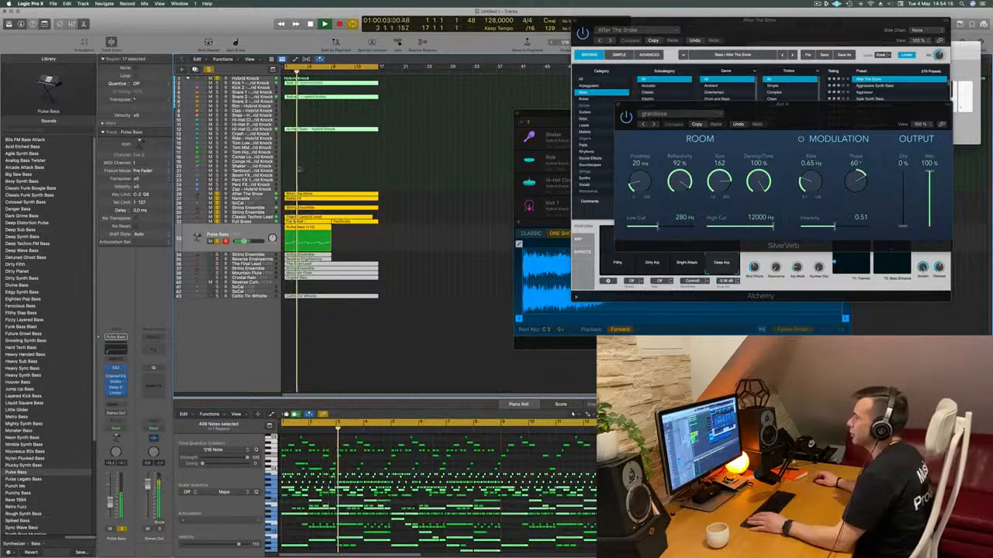
click(345, 155)
key(space)
key(space)
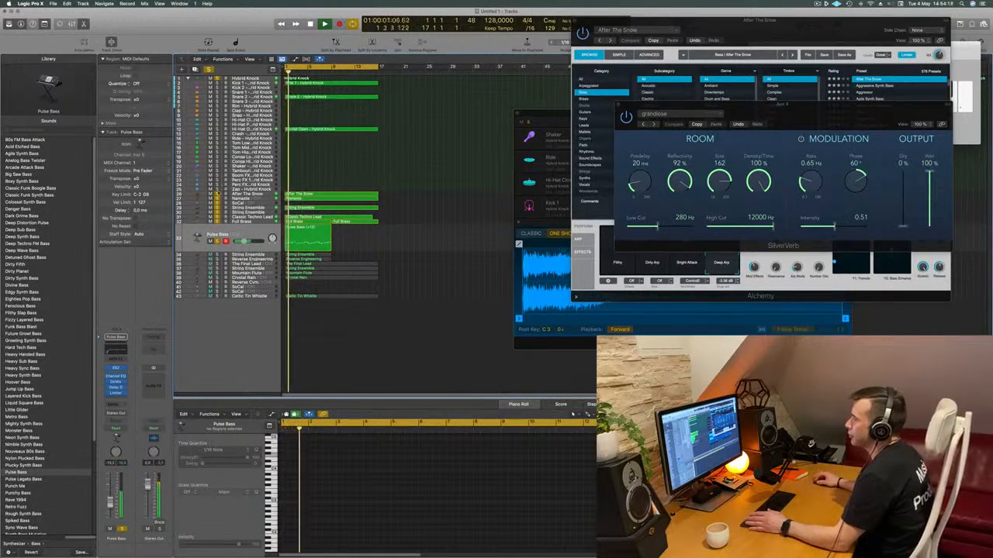
Step: Unsolo After The Snow, then raise the Pulse Bass channel's volume while replaying its region
key(space)
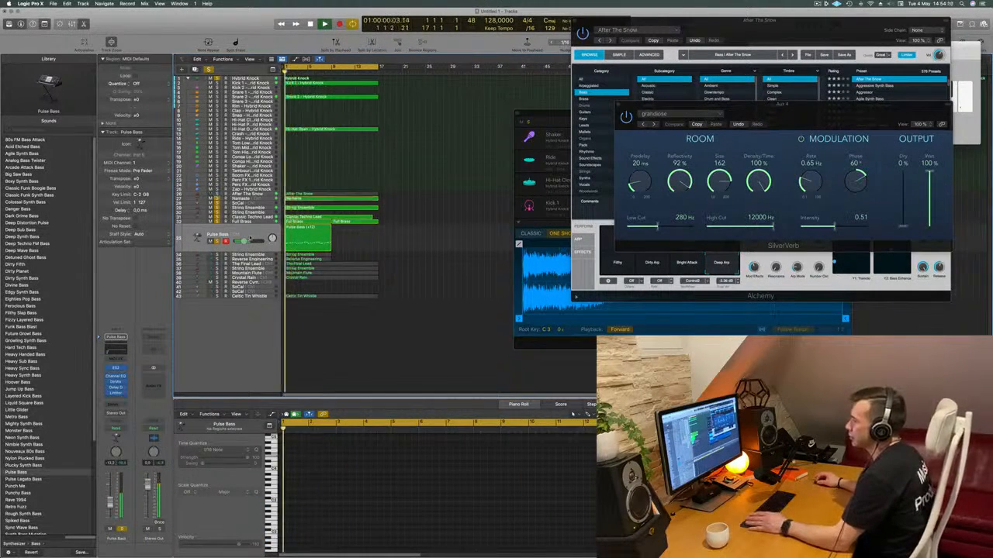
key(space)
click(308, 237)
key(space)
key(space)
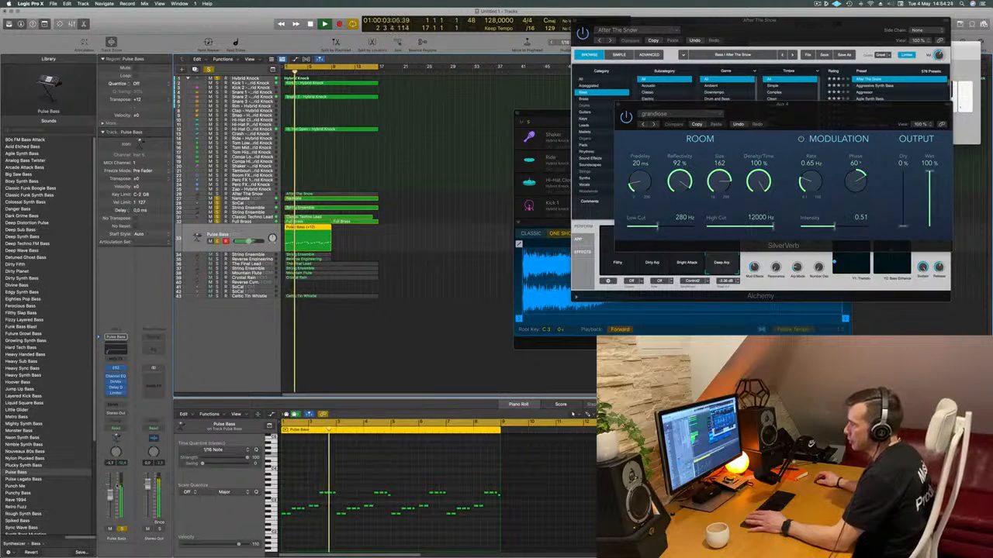
key(space)
key(space)
Step: Transpose all Pulse Bass notes down one octave and replay with Classic Techno Lead and Full Brass unsoloed
click(421, 466)
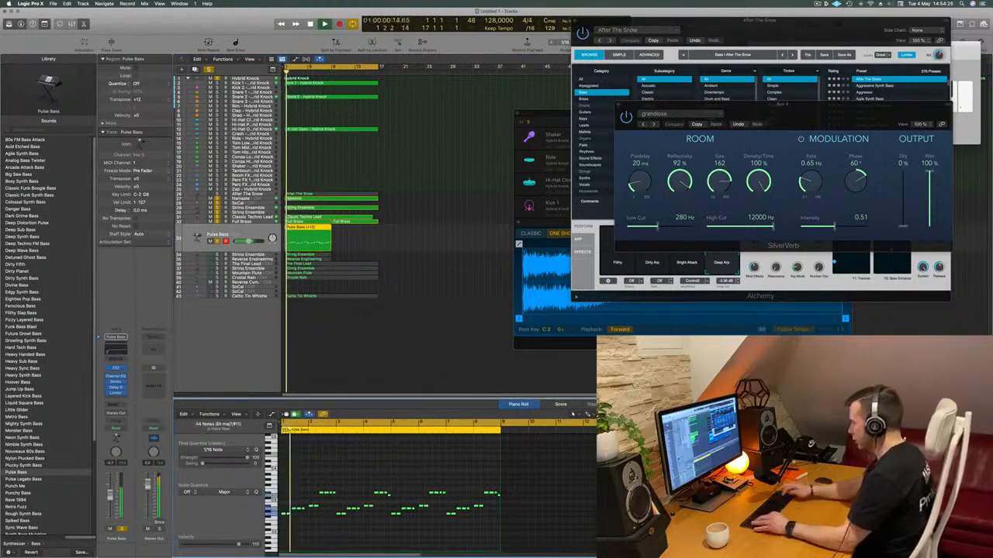
key(alt+shift+Down)
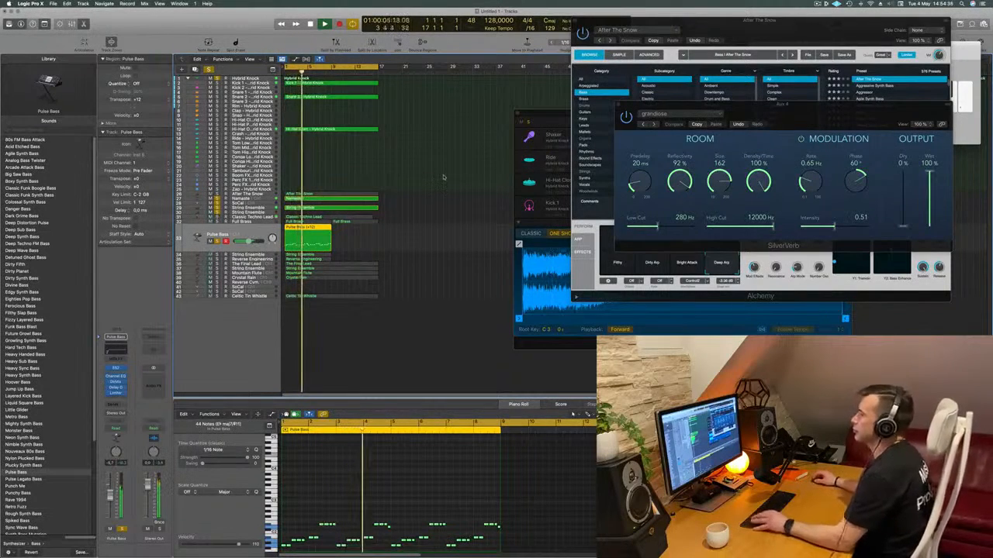
key(Return)
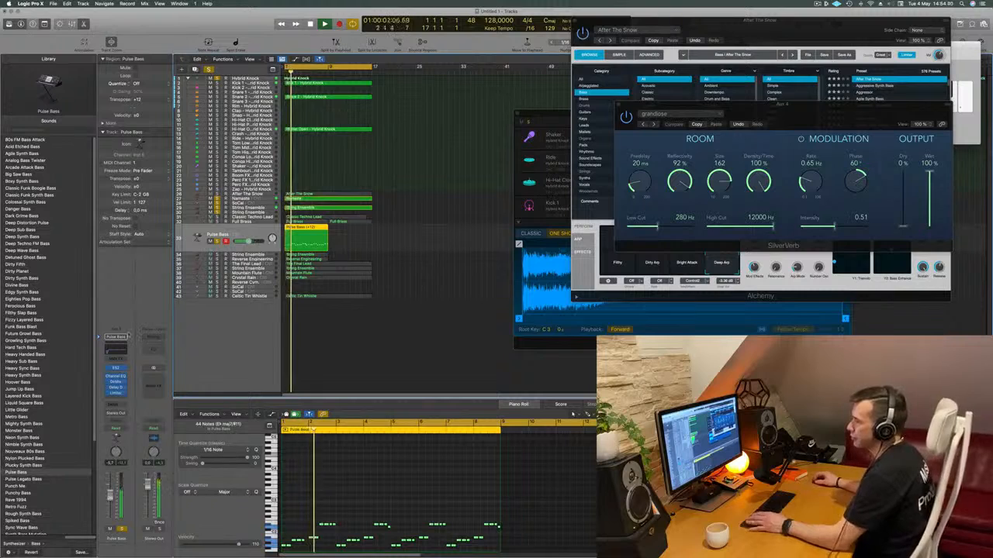
Step: Replace the ES2 instrument on the Pulse Bass track with Alchemy
click(117, 337)
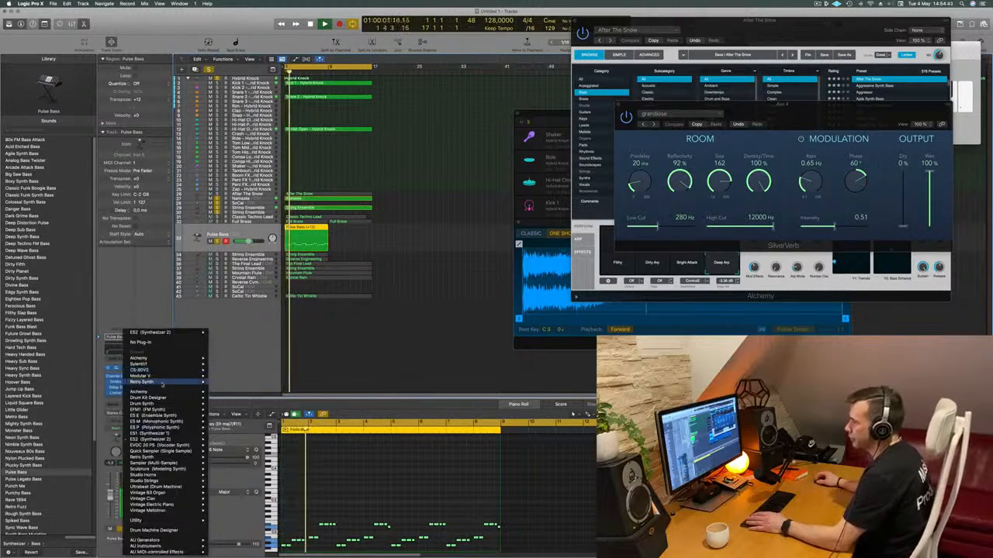
mouse_move(174, 359)
click(221, 357)
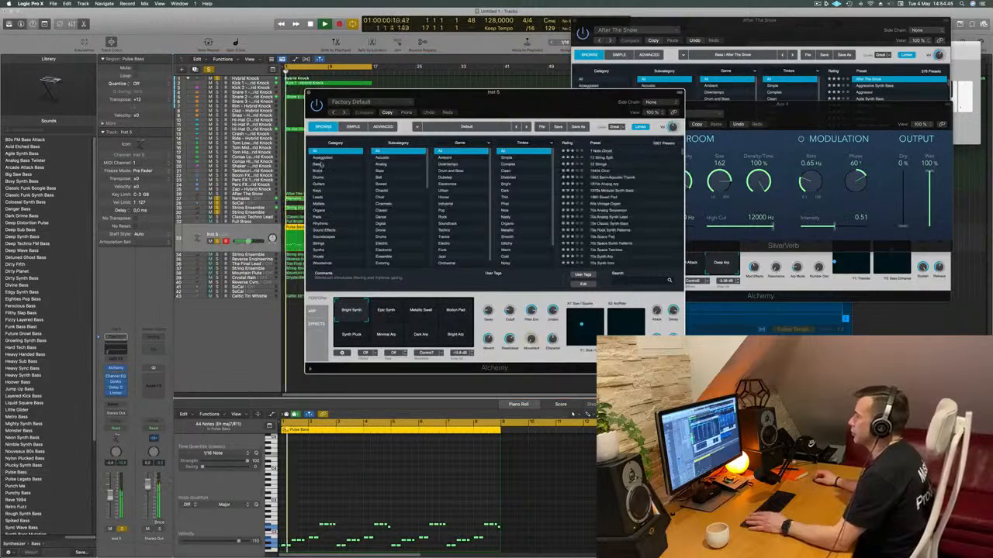
Step: Filter the Alchemy presets to the Bass category and audition 1963 Semi-Acoustic Thumb and 70s Classic Synth Bass
click(318, 164)
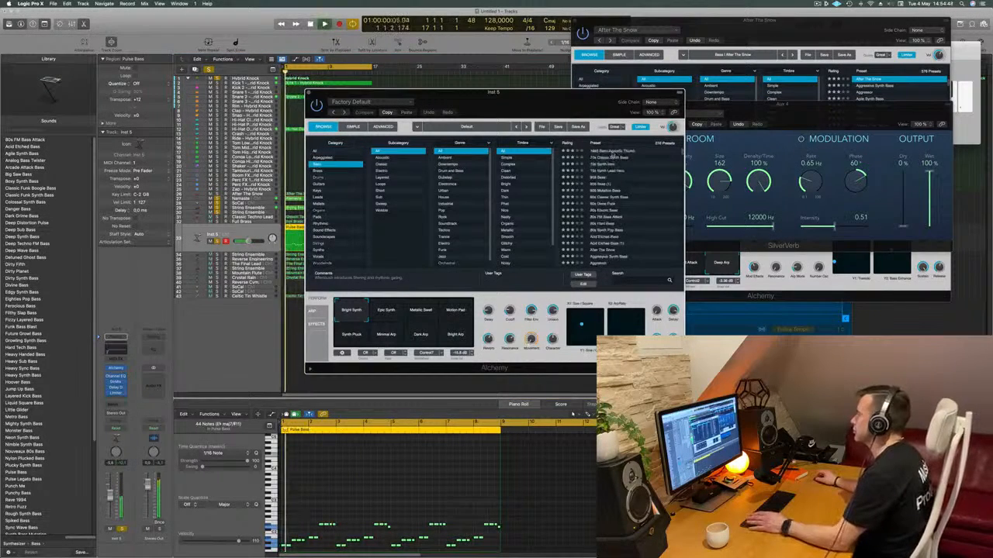
key(space)
key(space)
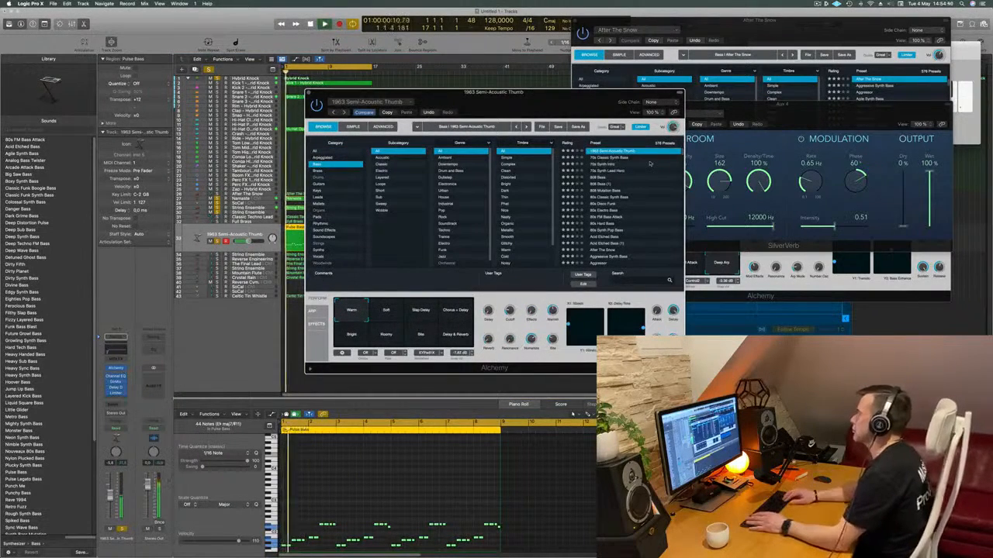
key(Down)
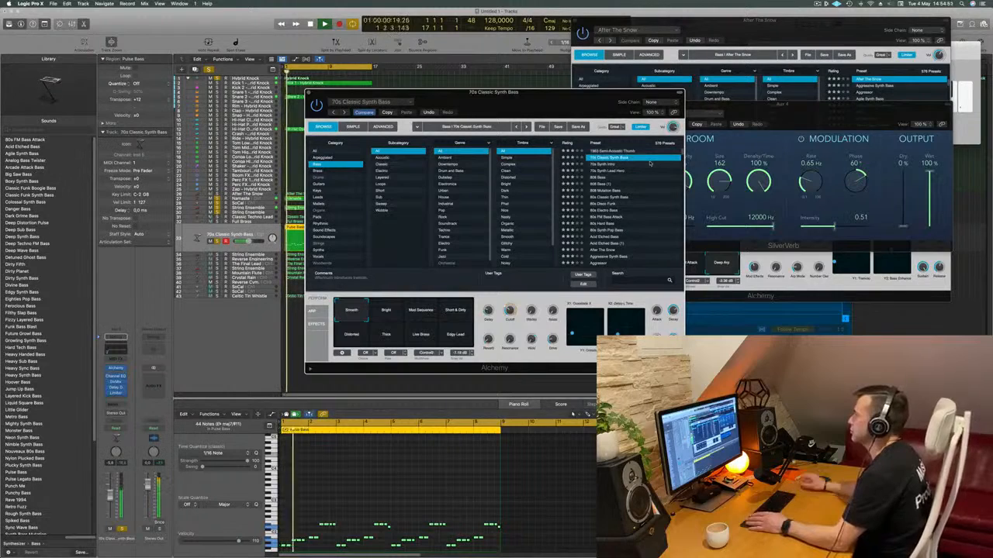
drag(589, 93, 622, 69)
key(space)
key(space)
Step: Audition the Bright, Mod Sequence, Short & Dirty, Distorted, Thick and Edgy Lead variations of 70s Classic Synth Bass
click(413, 288)
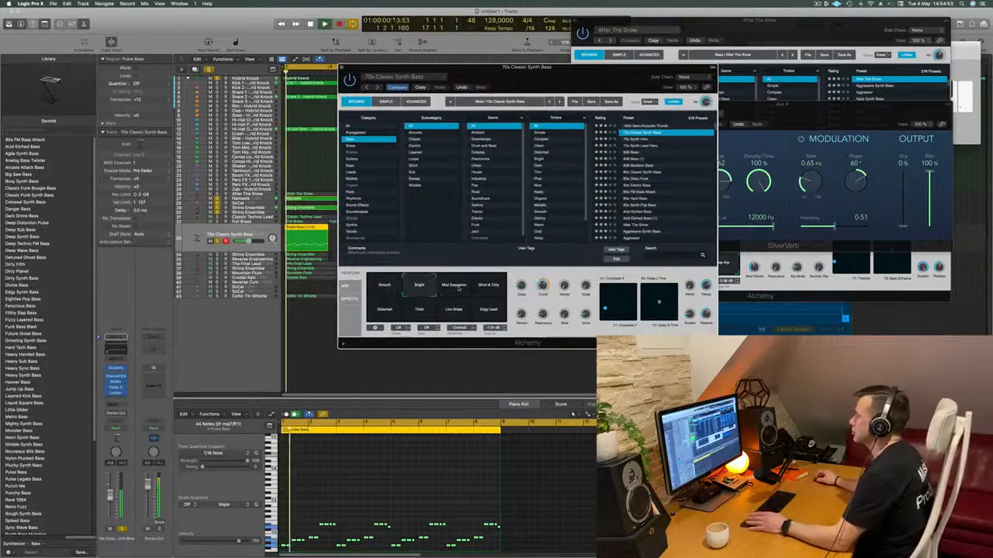
click(459, 289)
click(482, 289)
click(387, 312)
click(422, 313)
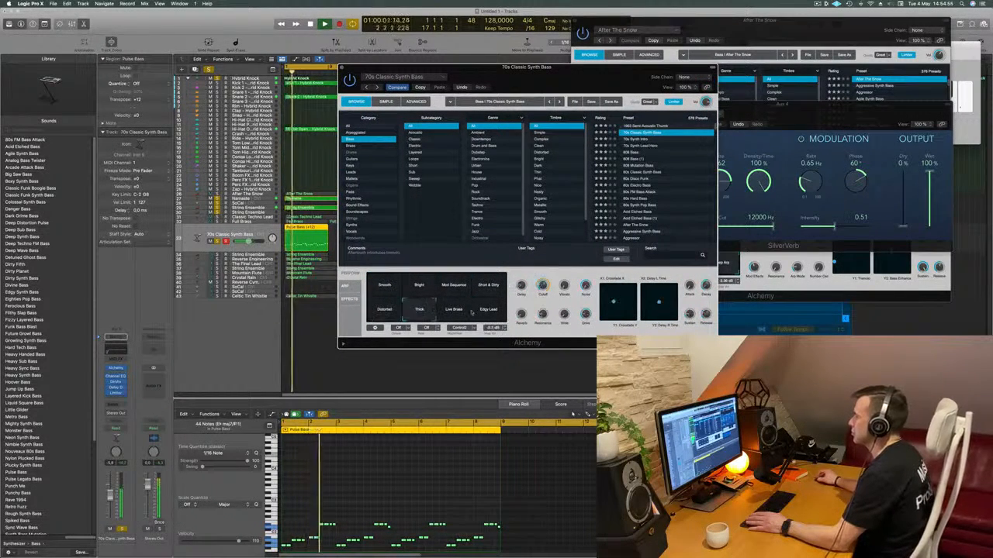
click(482, 313)
Step: Audition the Alchemy bass presets from 70s Synth Intro down to 80s Disco Funk
click(634, 139)
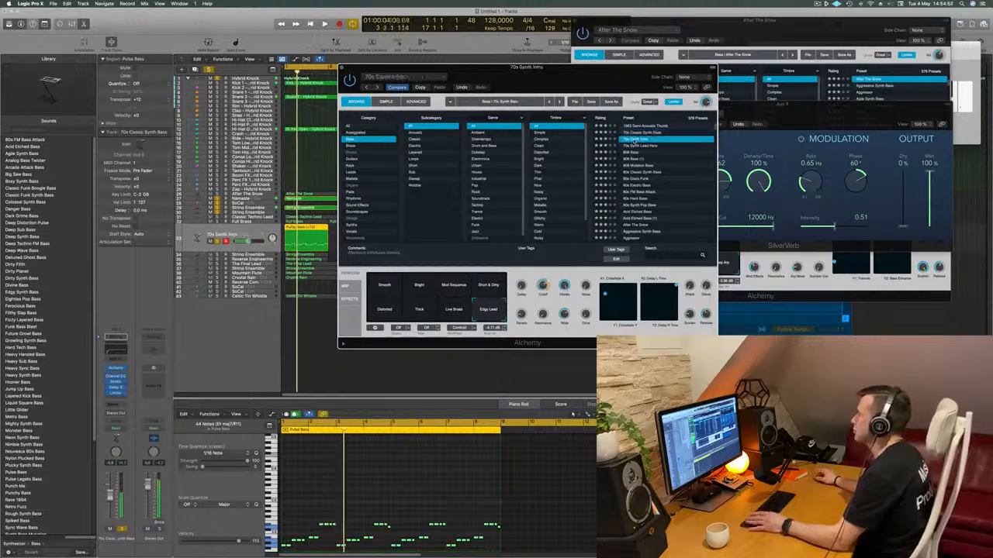
click(636, 146)
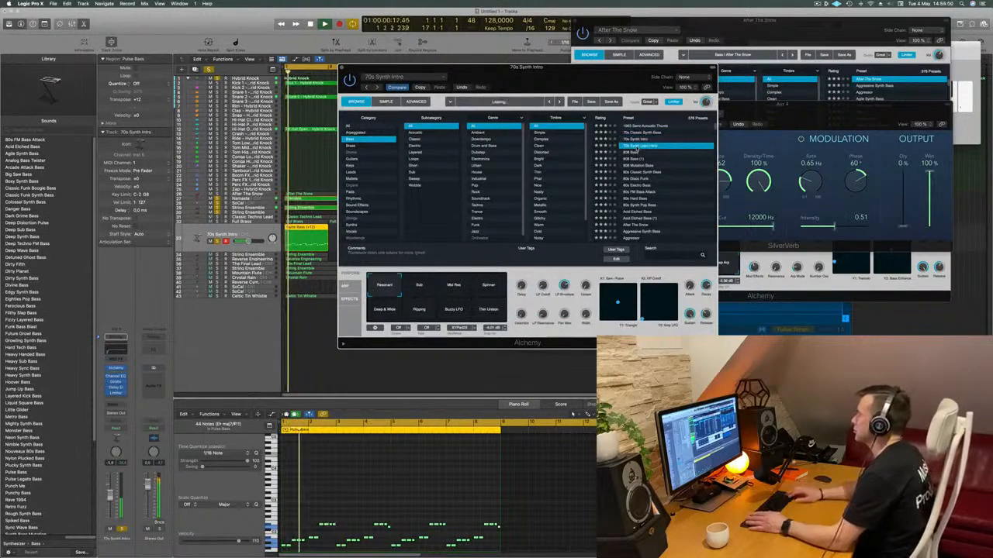
key(Down)
key(Down)
key(Down)
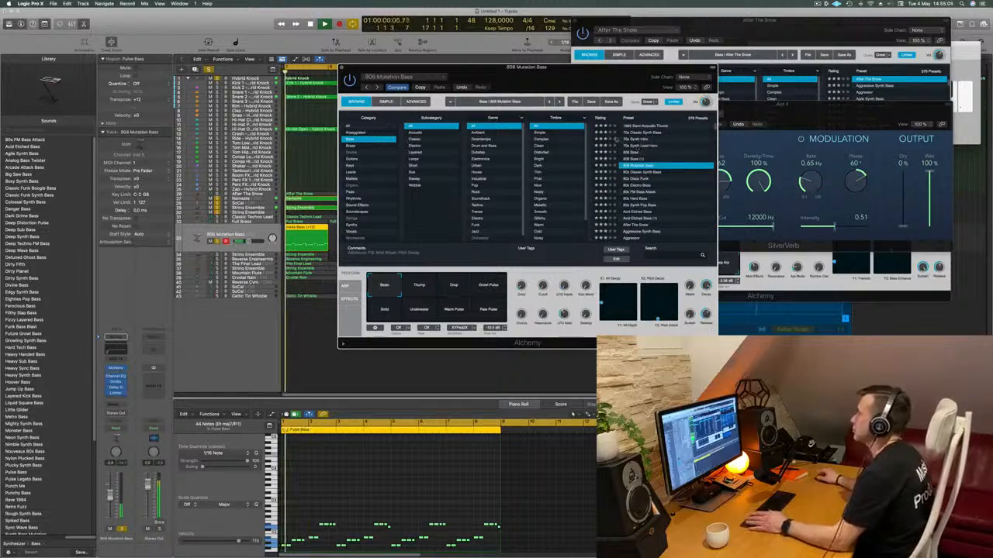
key(Down)
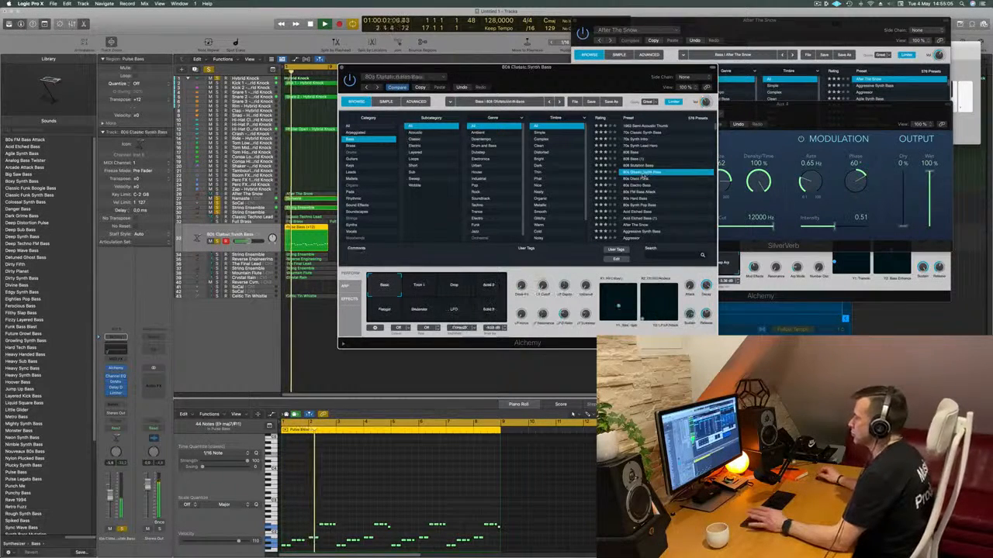
key(Down)
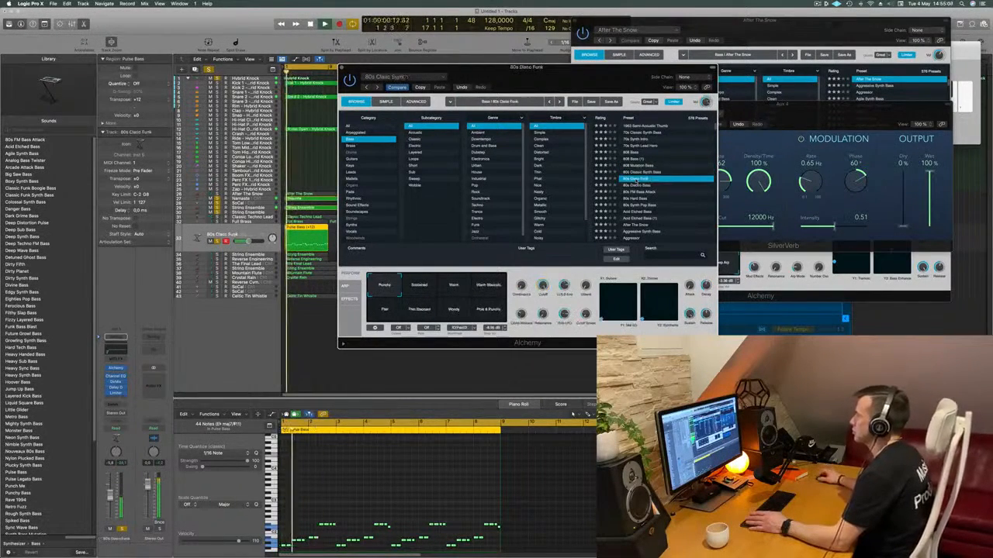
drag(603, 89, 608, 91)
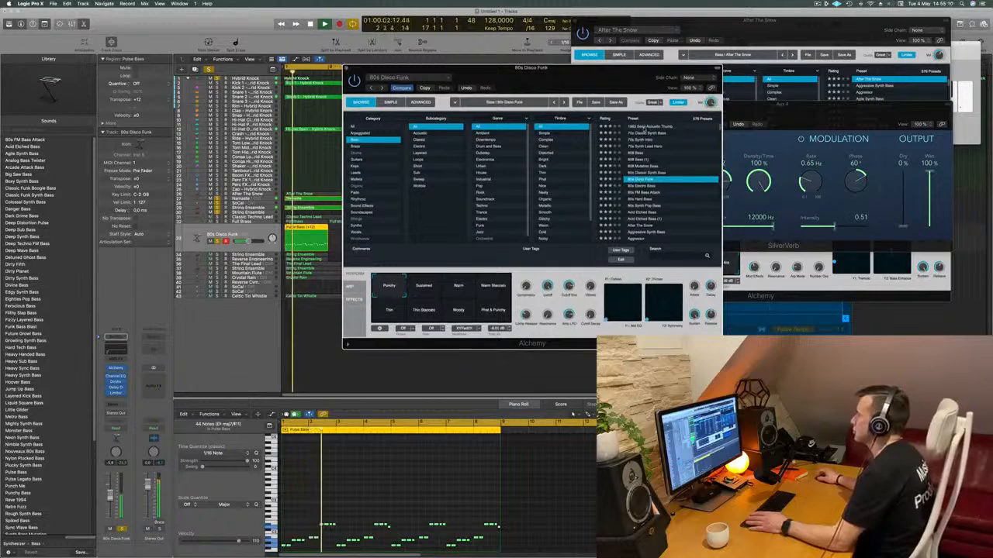
Step: Replay 1963 Semi-Acoustic Thumb and 70s Classic Synth Bass, move the Alchemy window aside and browse further bass presets
click(641, 125)
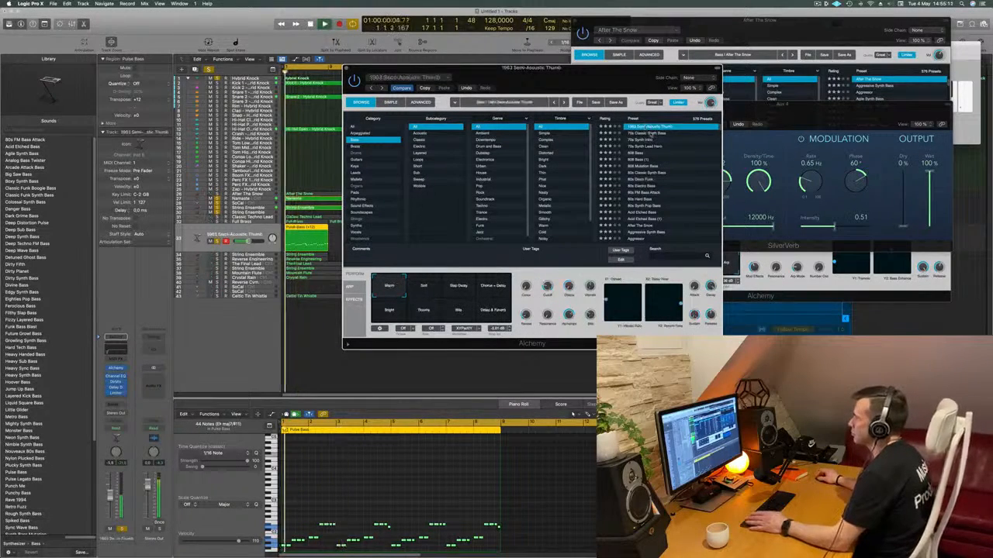
click(650, 133)
drag(608, 87, 751, 59)
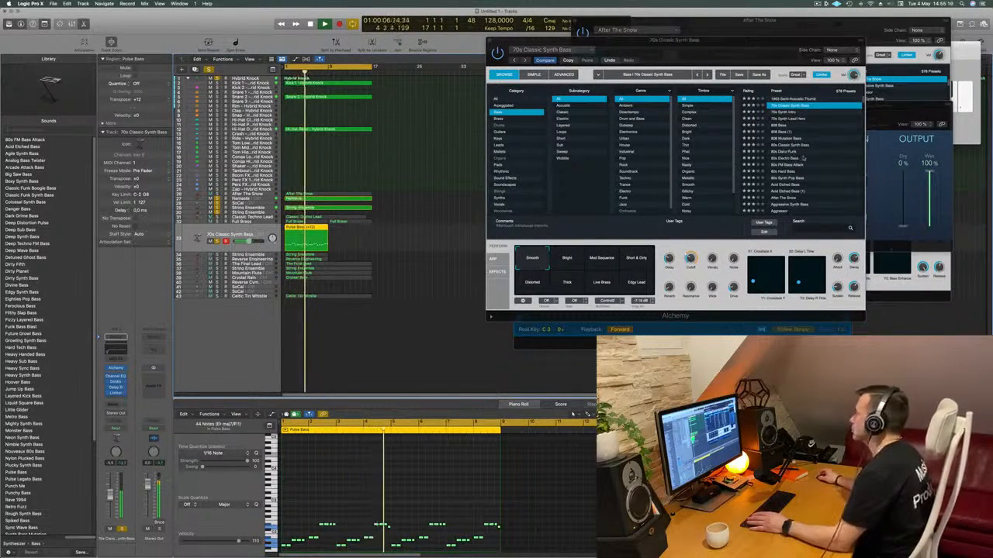
scroll(798, 155, down, 5)
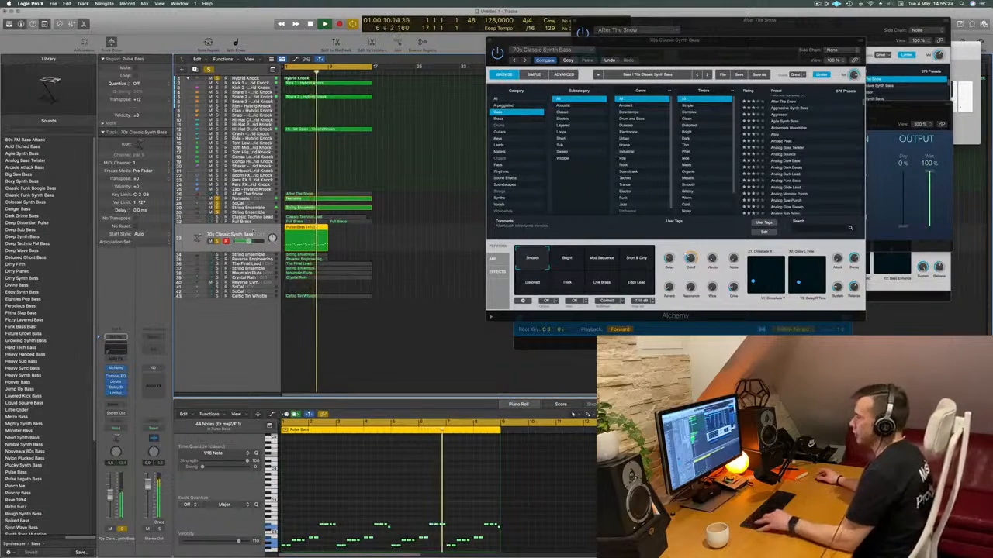
Step: Undo the Alchemy replacement to restore the ES2 Pulse Bass instrument, close its plug-in window and restart playback
key(super+z)
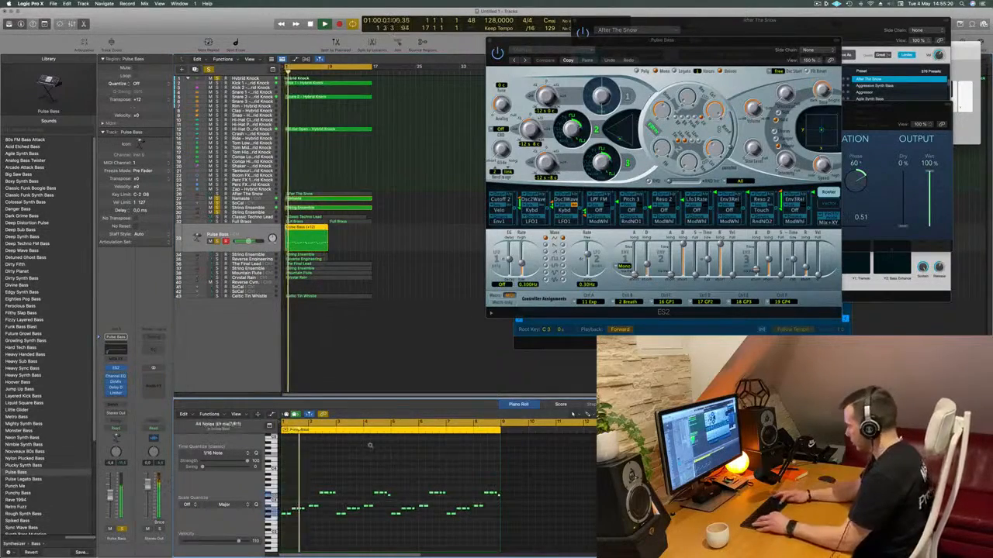
scroll(370, 446, up, 2)
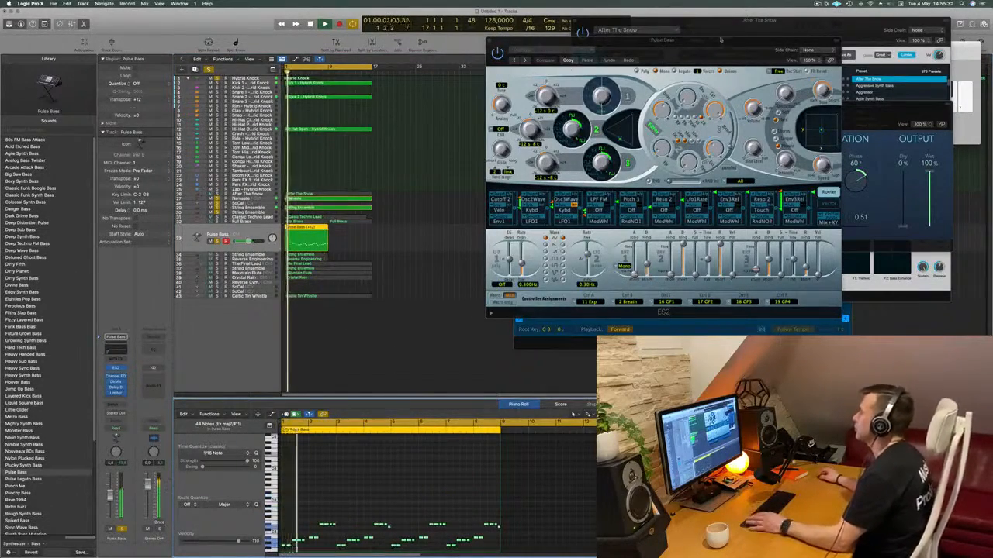
drag(721, 39, 523, 144)
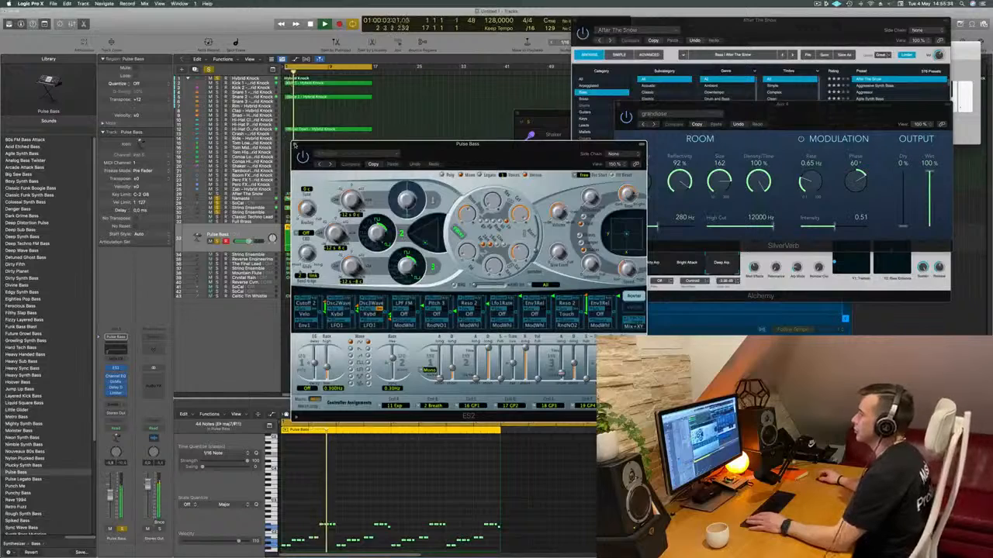
click(295, 145)
key(Return)
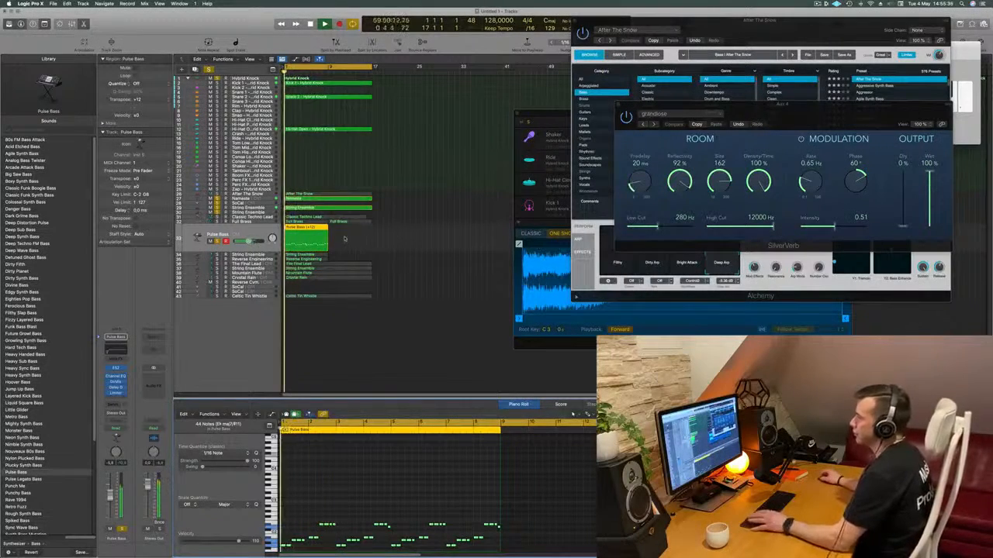
Step: Copy the Pulse Bass region directly after itself, restart playback and clear the selection
click(344, 238)
drag(303, 234, 332, 233)
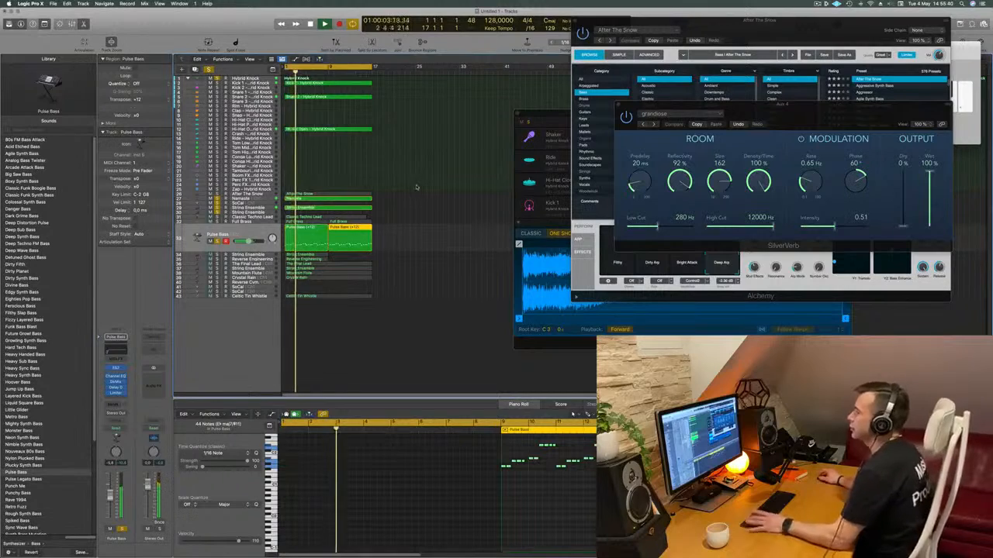
key(Return)
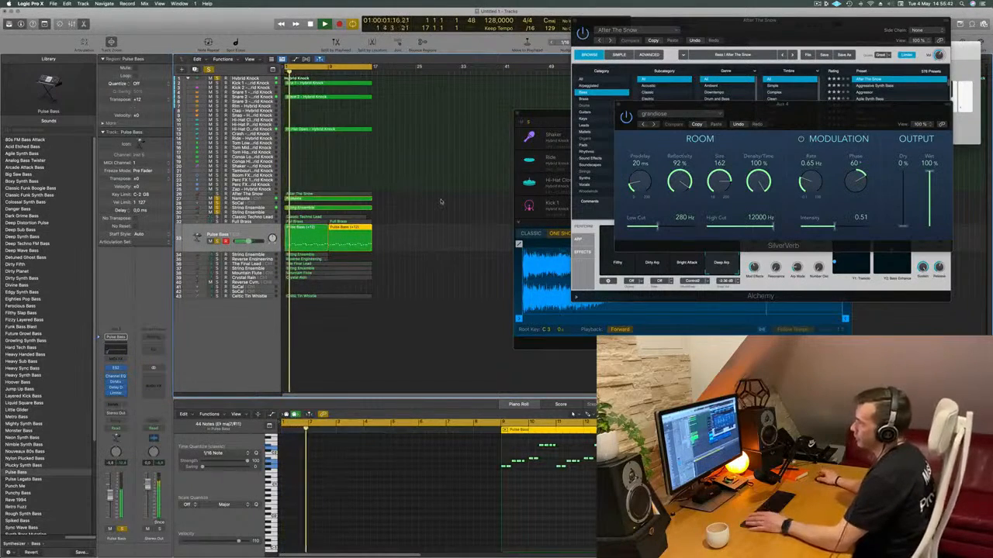
click(404, 173)
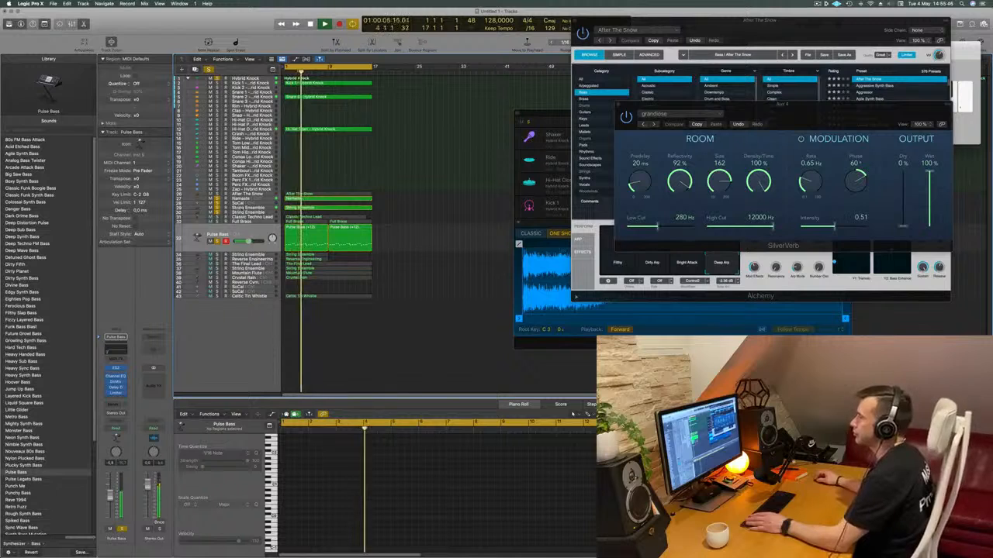
Step: Mute the String Ensemble track below SoCal, clear the region selection and replay from the start
click(239, 209)
key(Return)
click(210, 223)
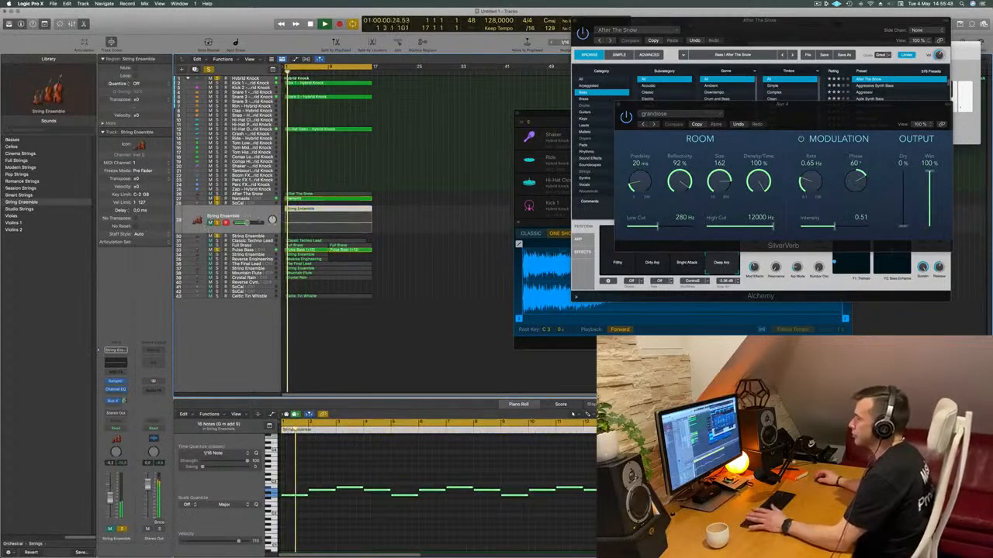
click(427, 141)
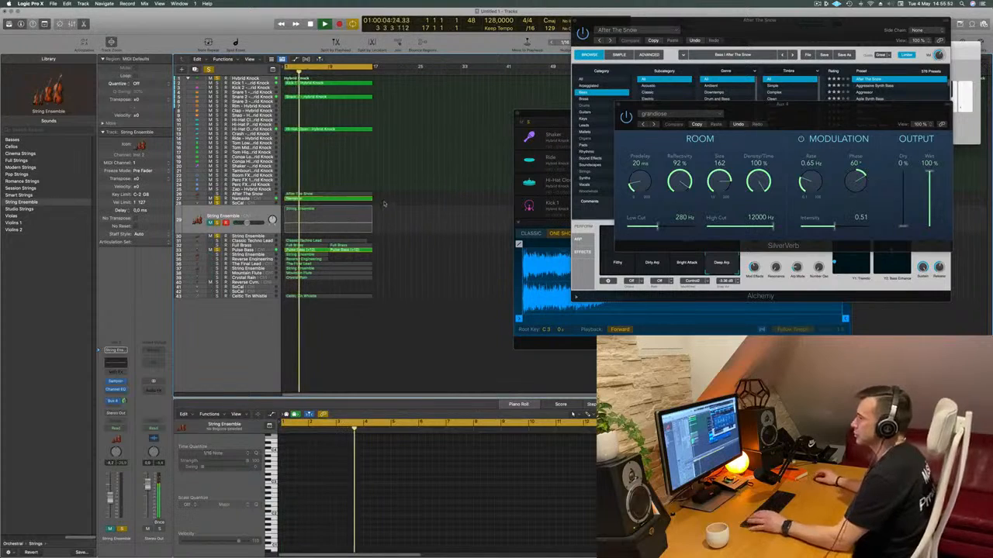
key(Return)
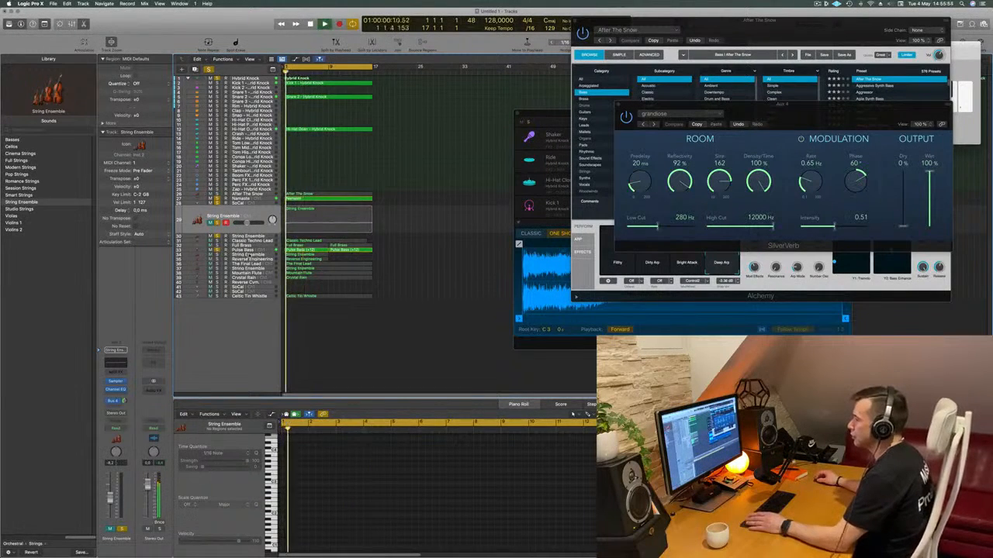
Step: Solo the String Ensemble track directly below Pulse Bass and replay from the start
click(250, 255)
key(Return)
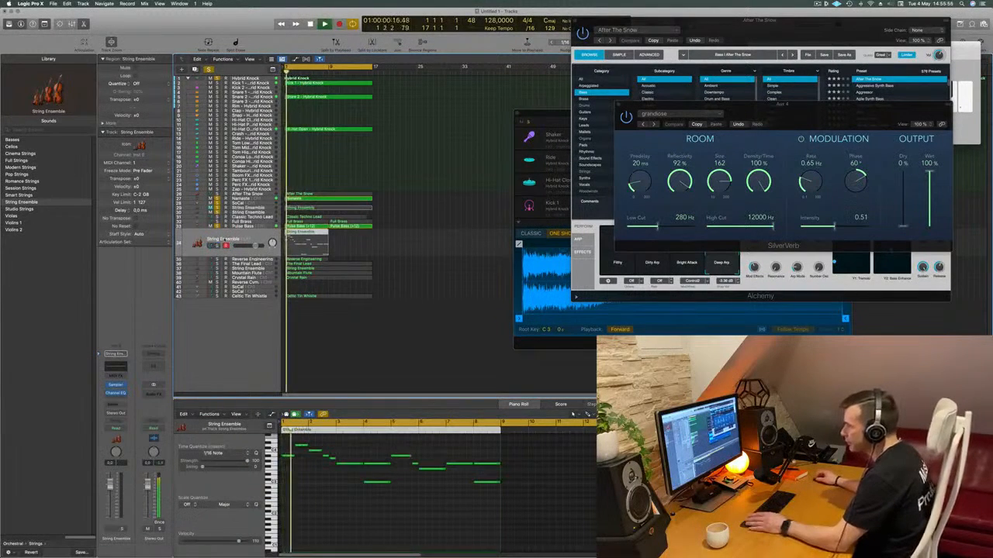
key(Return)
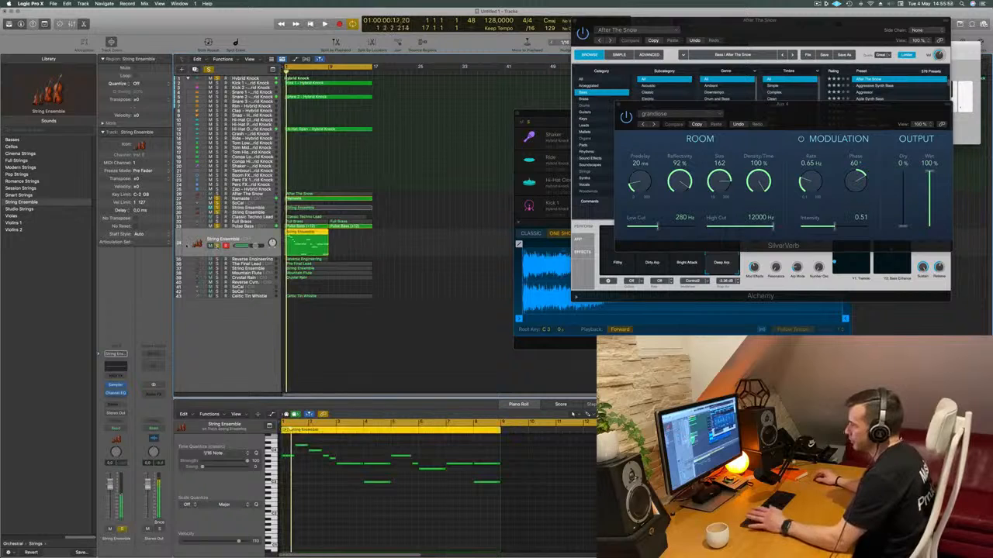
key(Return)
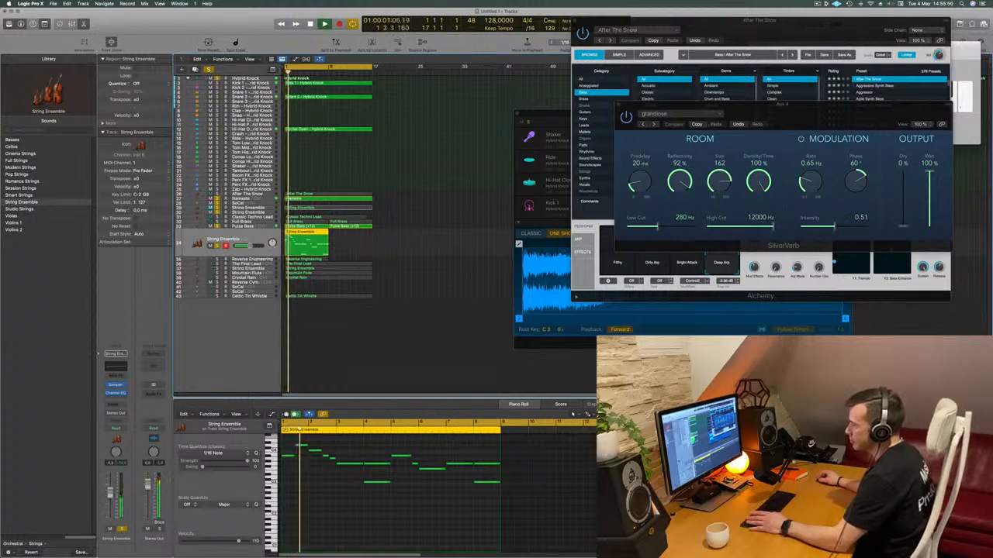
Step: Add a Bus 4 (Aux 4) send to the String Ensemble channel below Pulse Bass
click(114, 405)
mouse_move(124, 413)
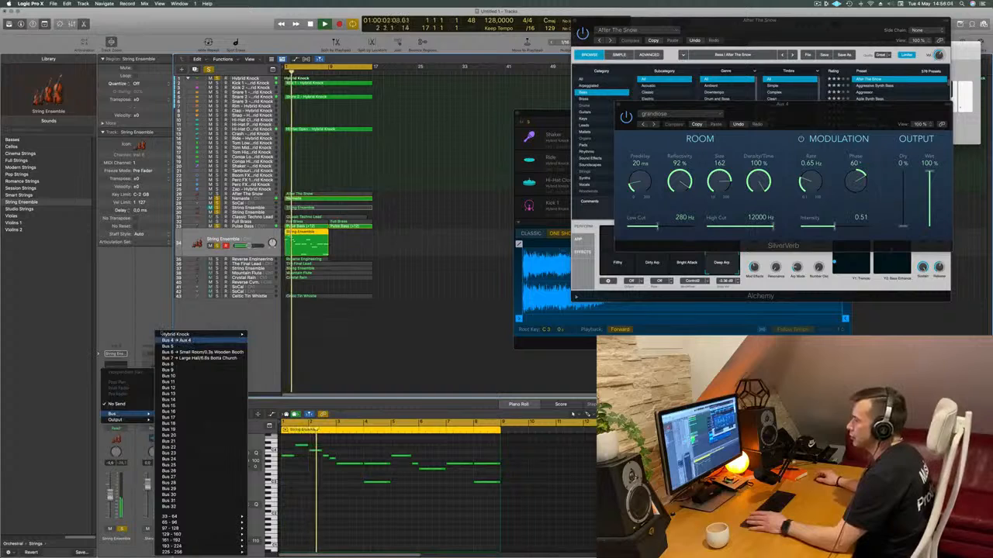
click(169, 340)
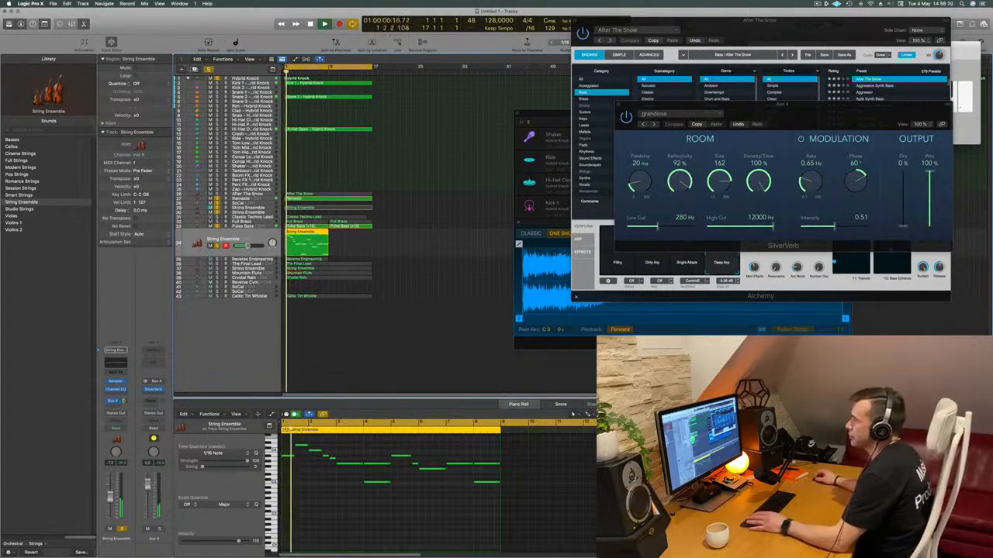
Step: Duplicate the String Ensemble track below Pulse Bass and move its region onto the new track
key(Delete)
key(super+z)
key(space)
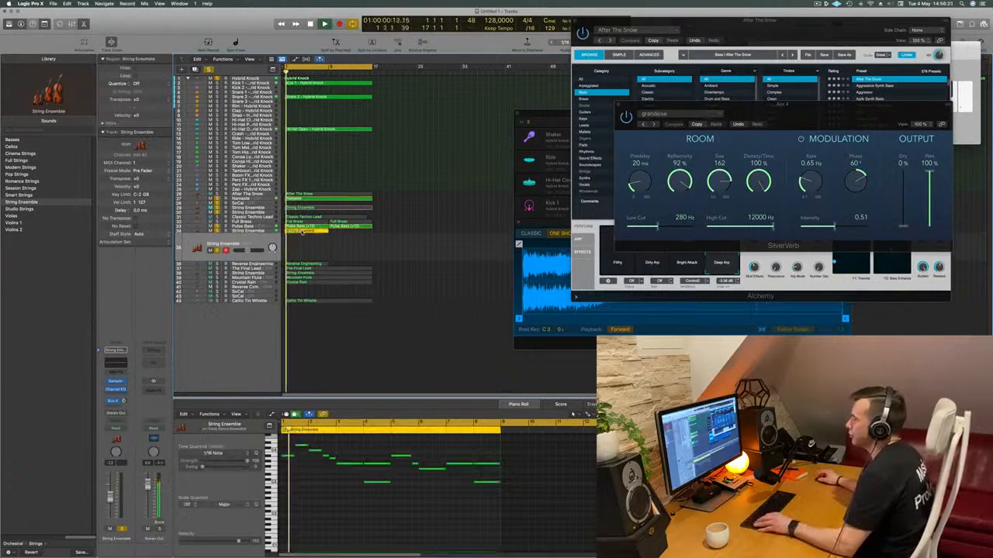
drag(300, 231, 301, 248)
click(320, 511)
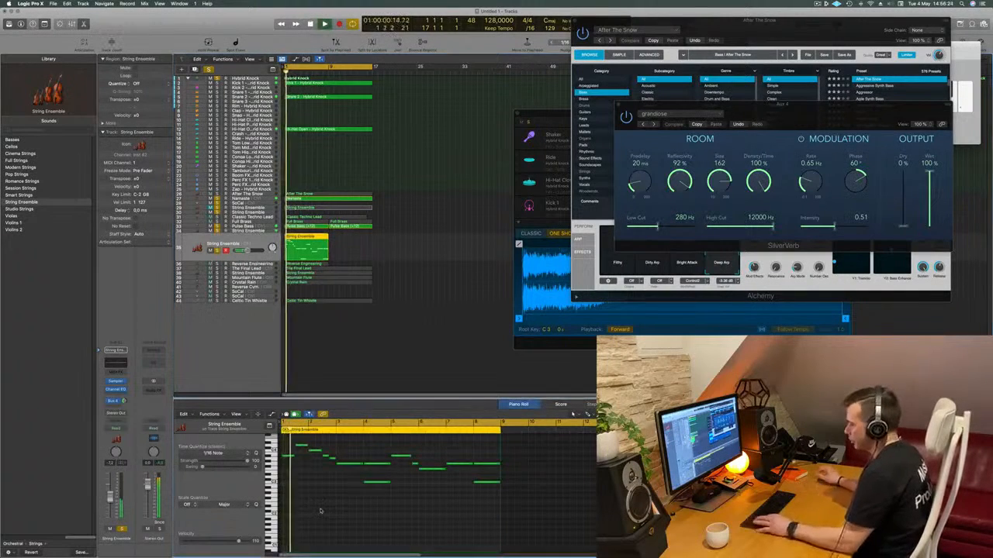
Step: Transpose all notes in the moved String Ensemble region down one octave and copy the region to the original track
key(super+a)
key(alt+shift+Down)
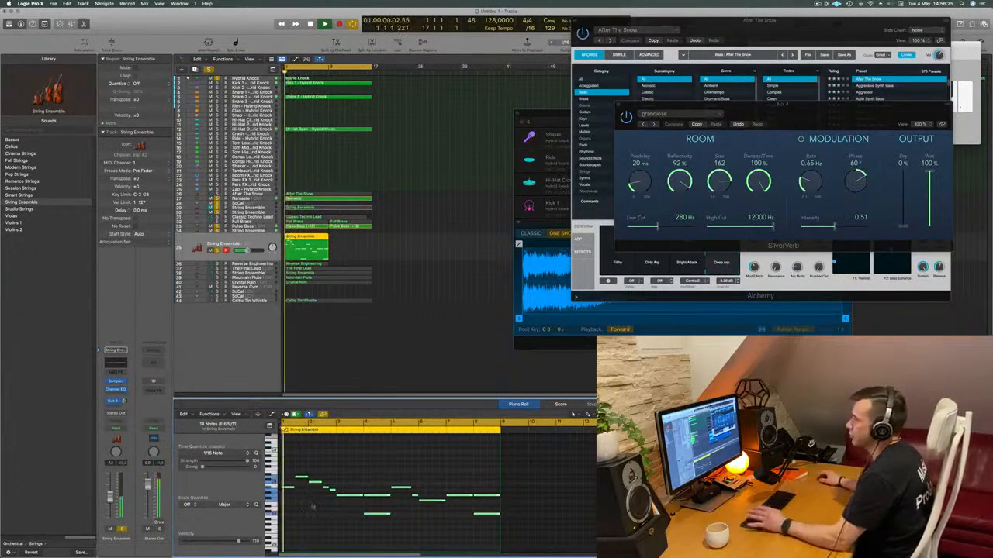
drag(324, 249, 310, 231)
key(Return)
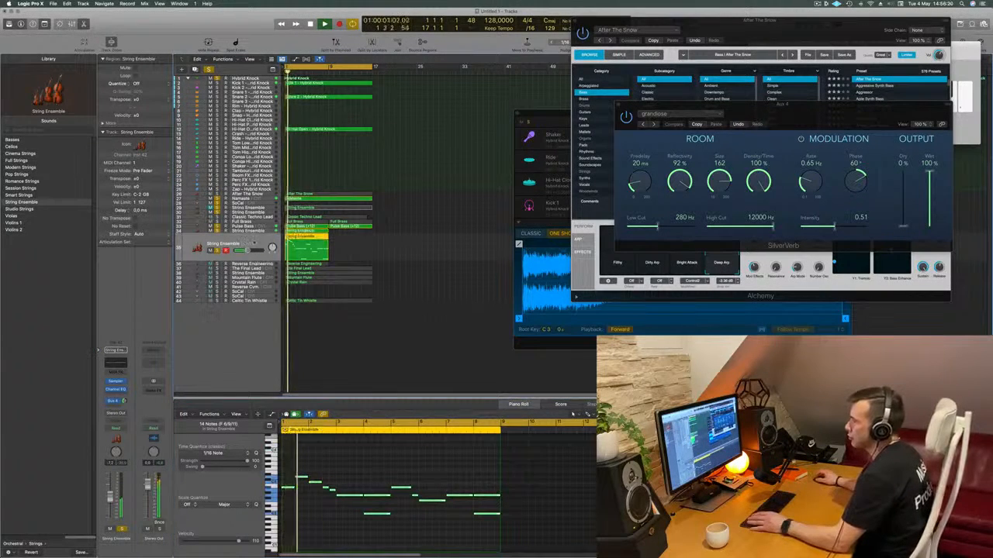
Step: Change the duplicated String Ensemble track's sound to Cellos and select the original String Ensemble track above it
click(15, 147)
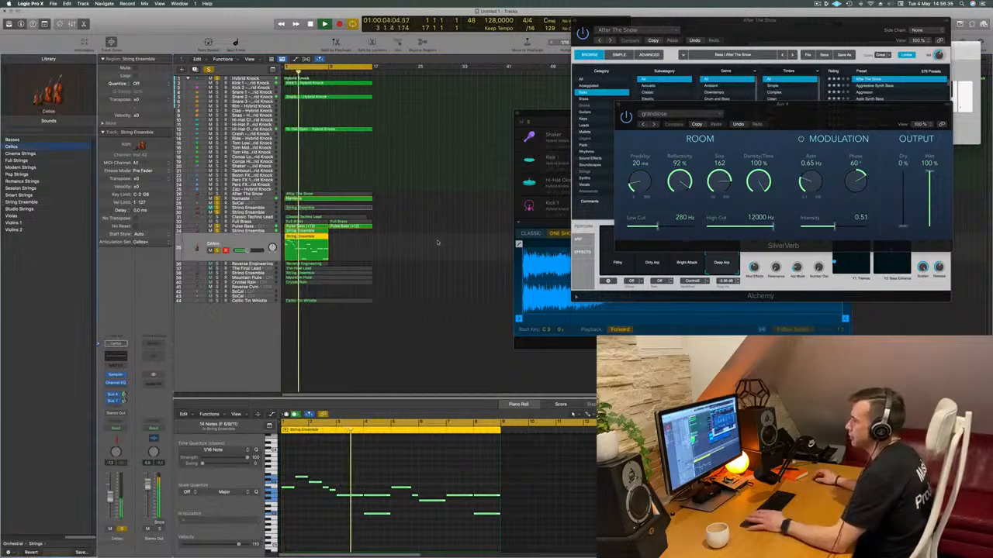
click(255, 232)
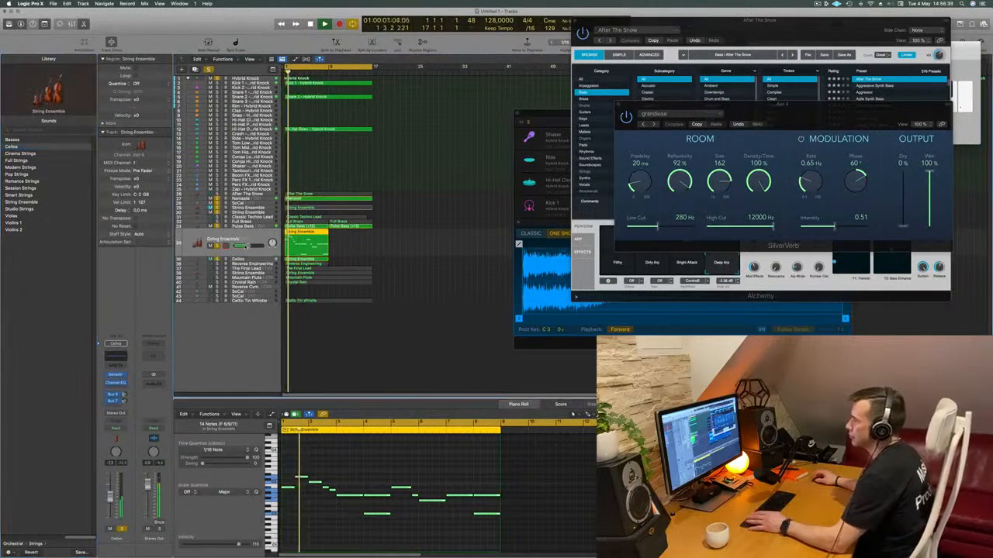
Step: Add a Bus 4 (Aux 4) send to the Cellos channel and play the section from the start
click(260, 259)
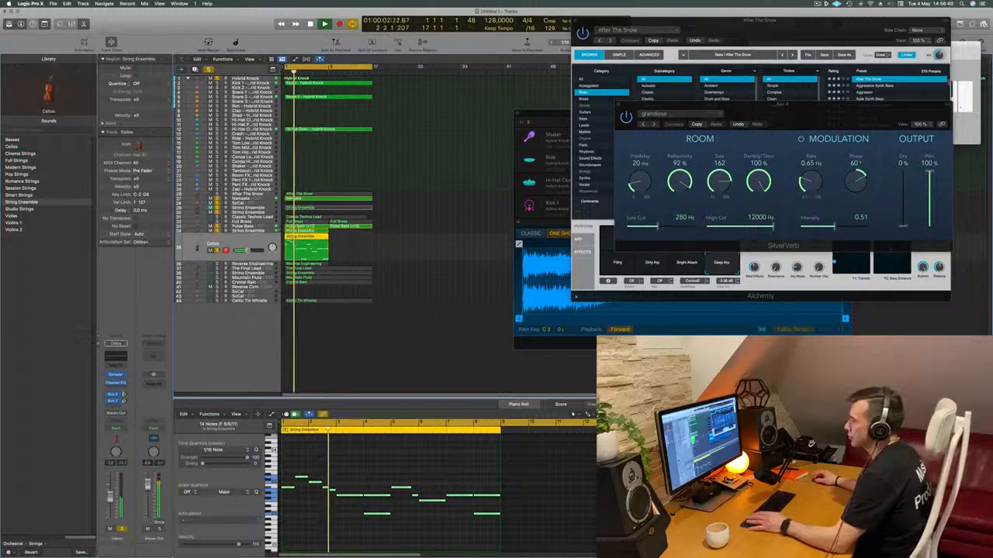
click(239, 233)
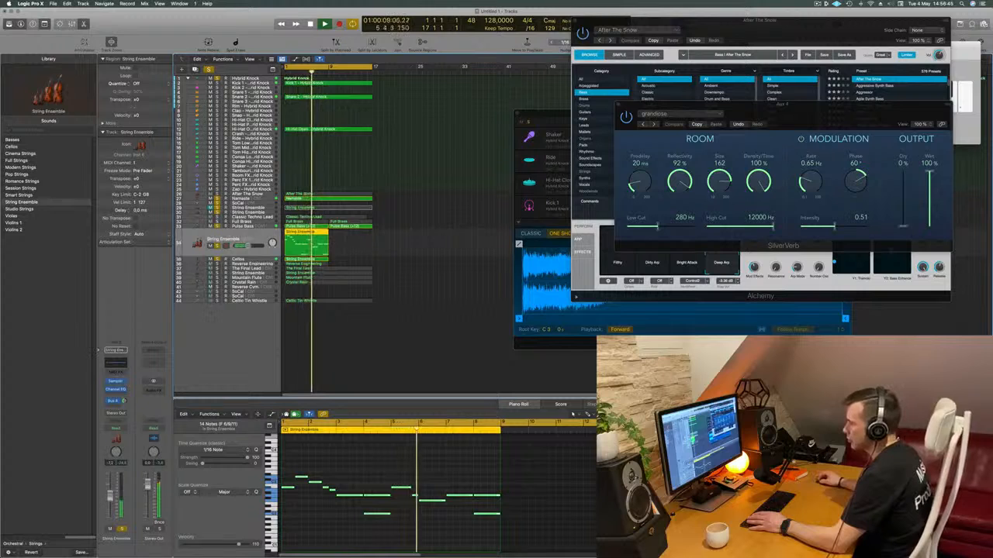
click(239, 259)
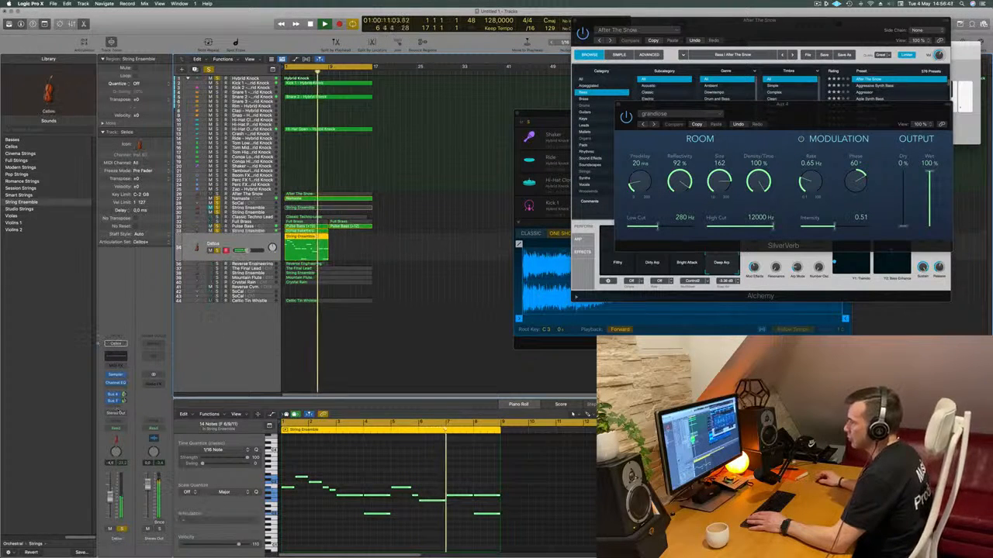
click(114, 407)
mouse_move(116, 416)
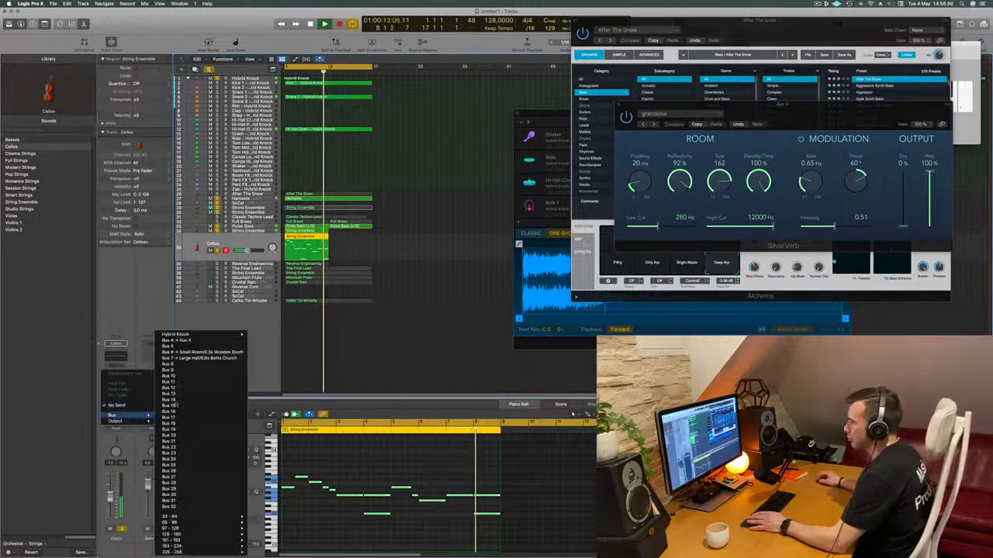
click(199, 344)
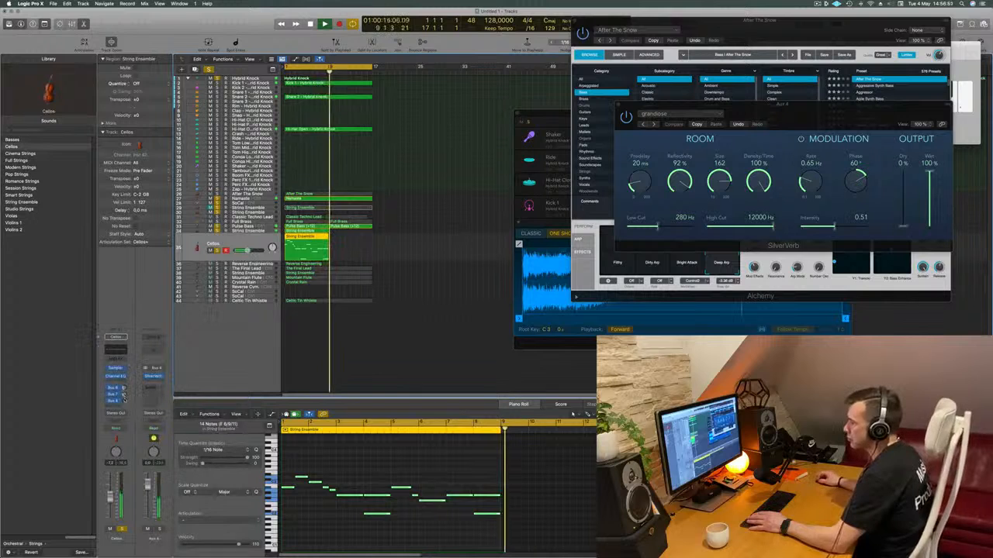
key(space)
key(space)
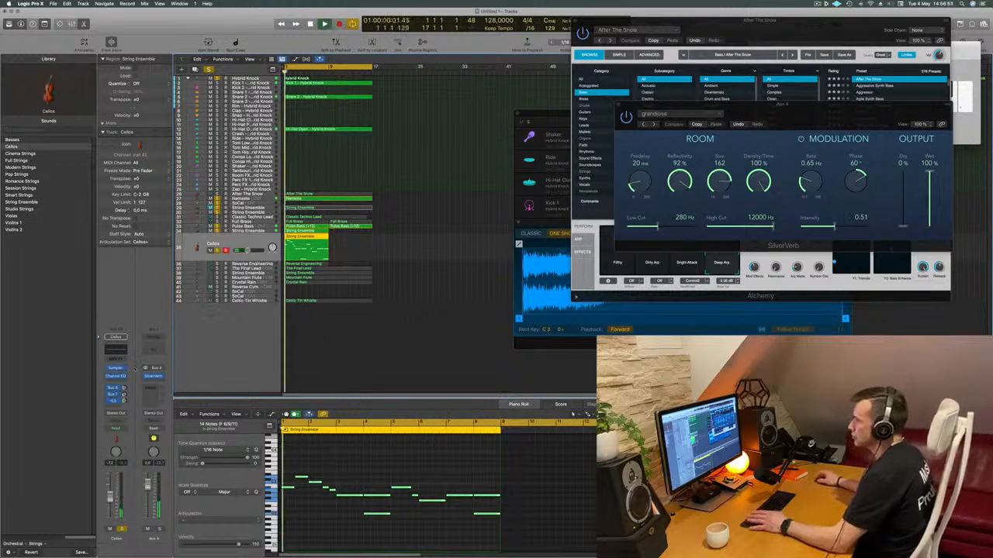
Step: Copy the String Ensemble and Cellos regions so the copies directly follow the originals, then deselect them
mouse_move(339, 234)
mouse_down()
mouse_move(305, 232)
mouse_move(348, 236)
mouse_up()
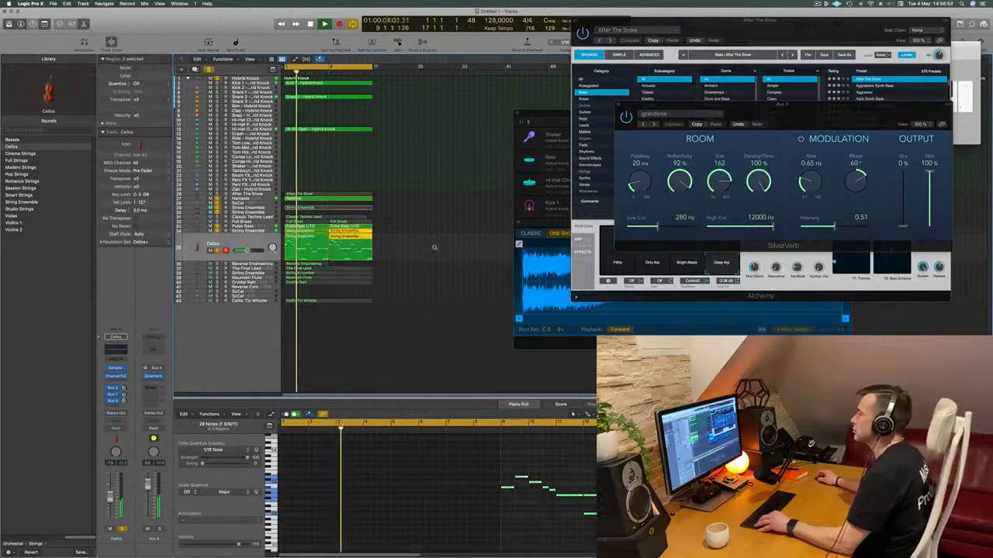
click(452, 254)
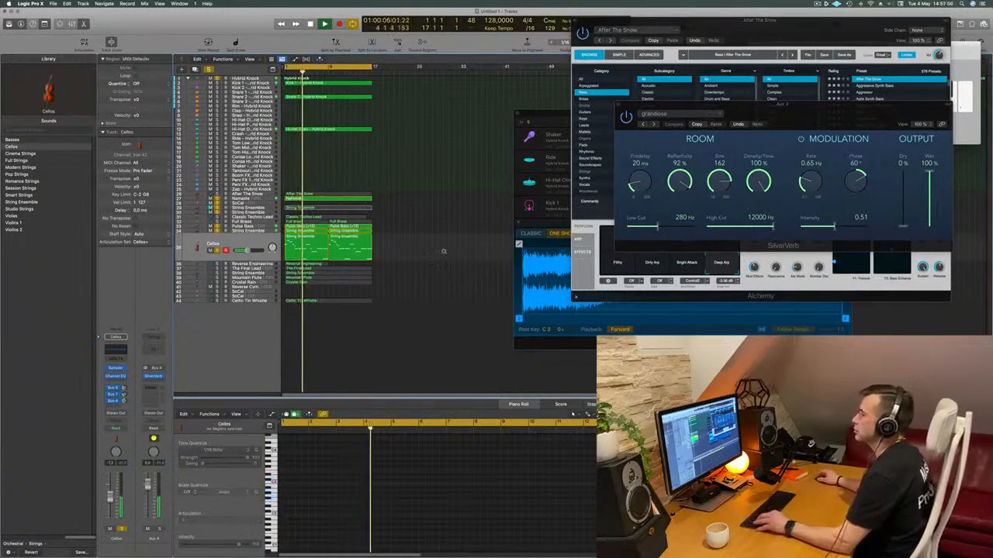
scroll(446, 252, right, 3)
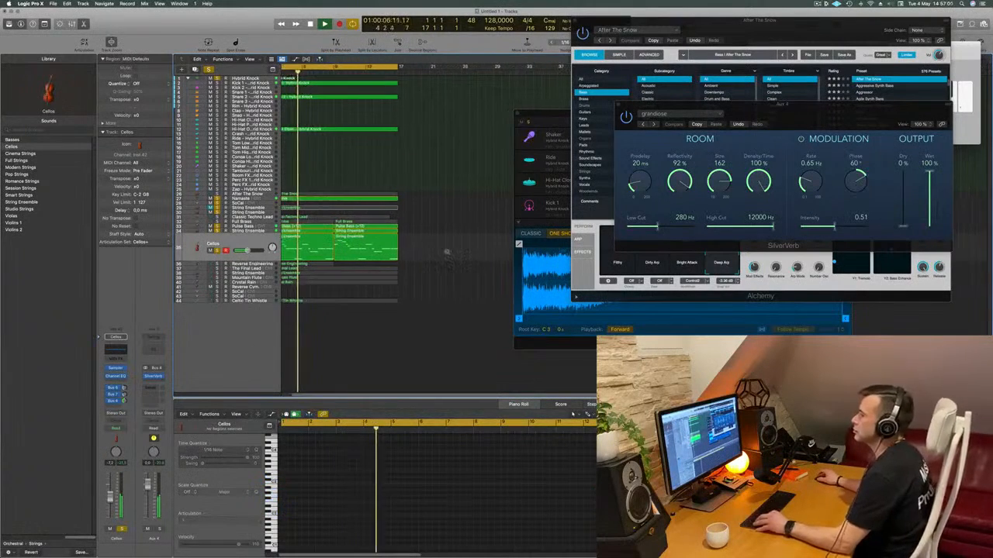
Step: Solo the Reverse Engineering track and replace its Retro Synth instrument with a stereo Alchemy
click(235, 264)
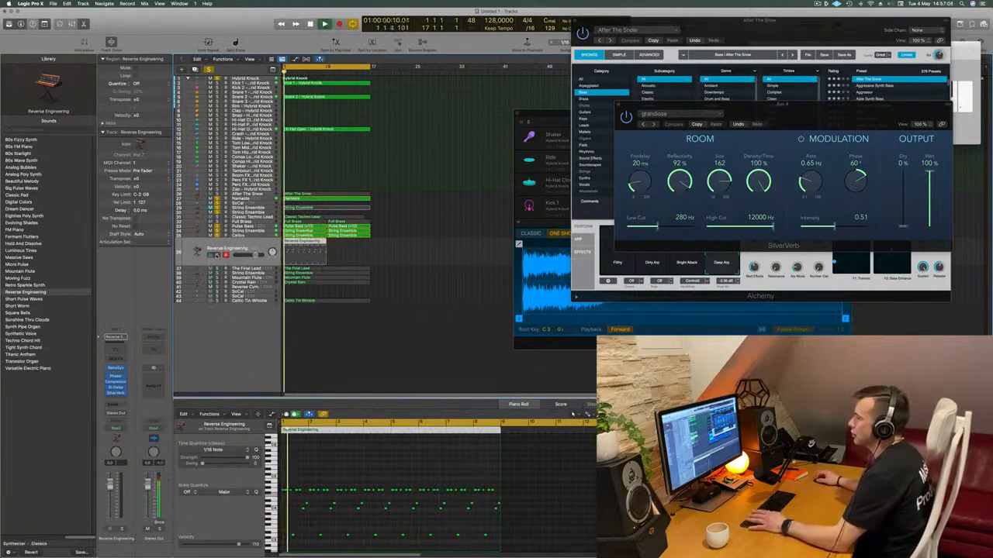
click(217, 254)
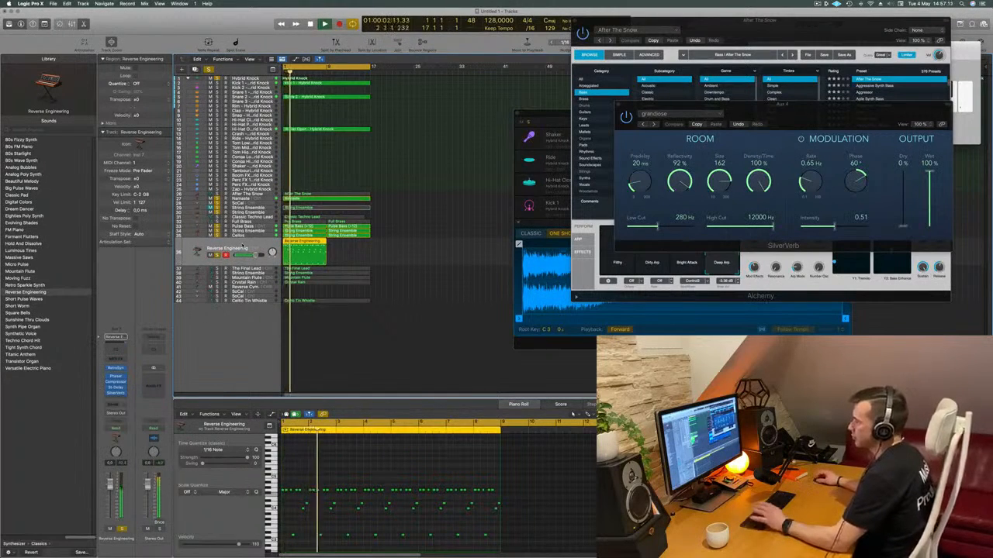
click(124, 369)
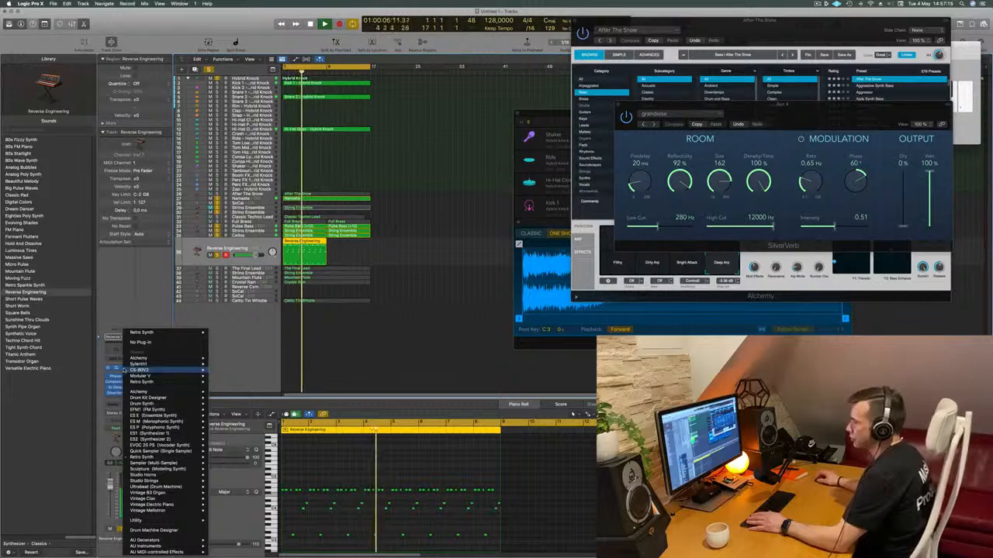
mouse_move(178, 359)
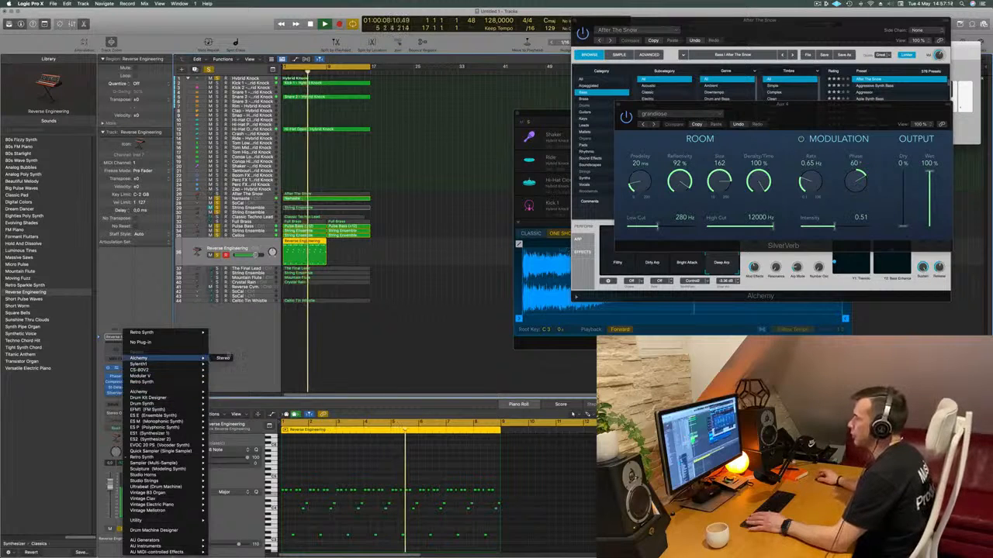
click(222, 358)
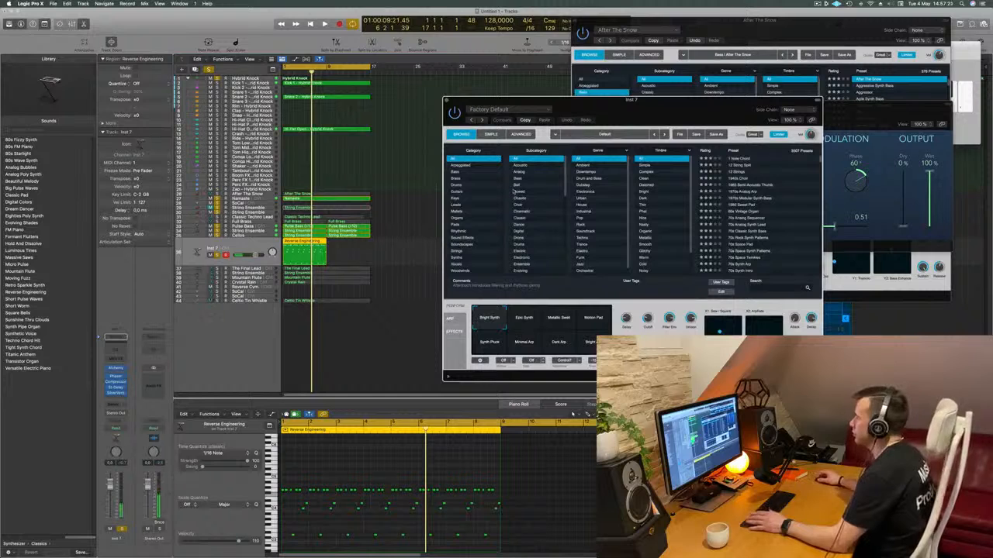
Step: Load the Afterthought (1) preset from Alchemy's Keys category, audition it and lower the track's volume
click(455, 198)
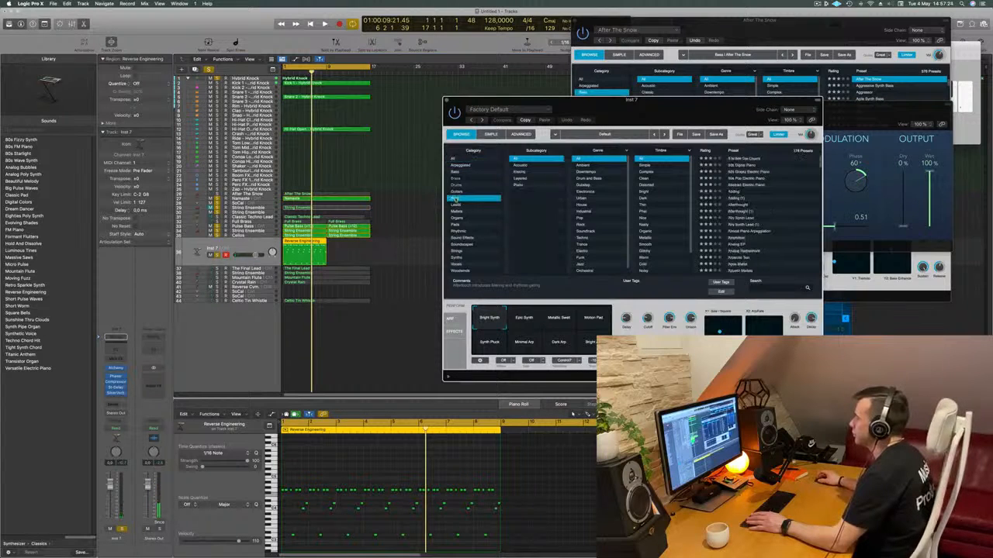
click(749, 211)
drag(694, 114, 641, 95)
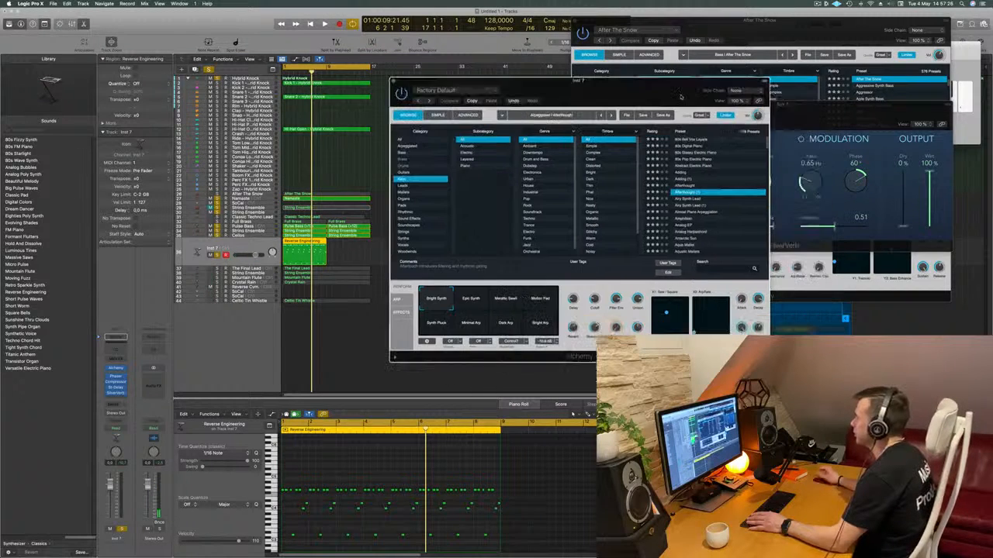
key(space)
key(space)
key(space)
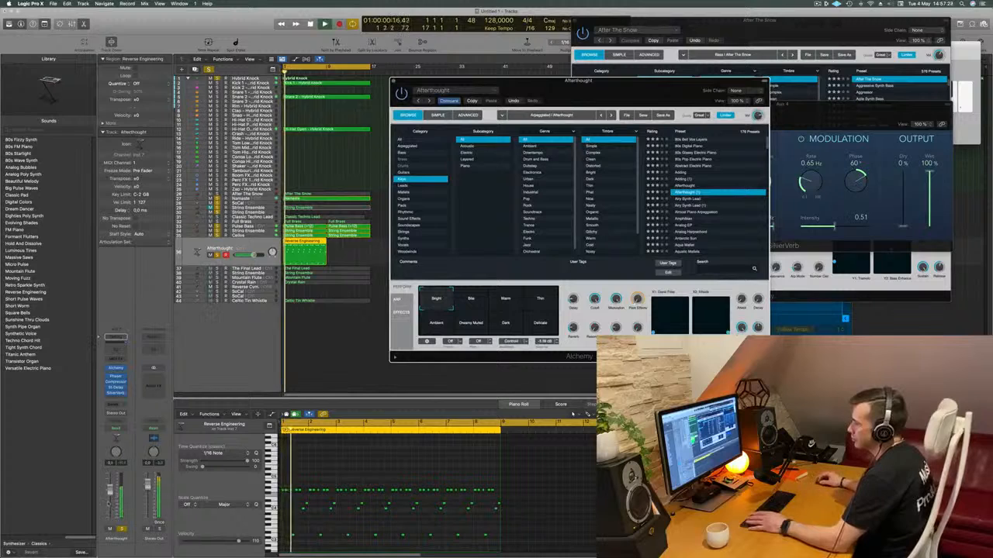
drag(253, 255, 243, 255)
key(space)
key(space)
Step: Audition other Alchemy keys presets, including Baroque Harpsichord, Bass Keys and Bell Layers
click(688, 216)
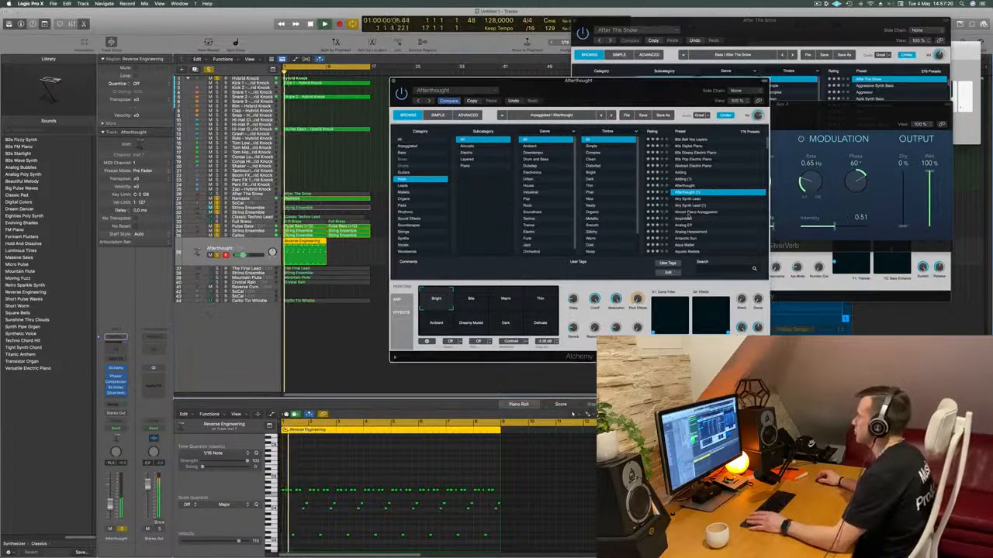
click(687, 212)
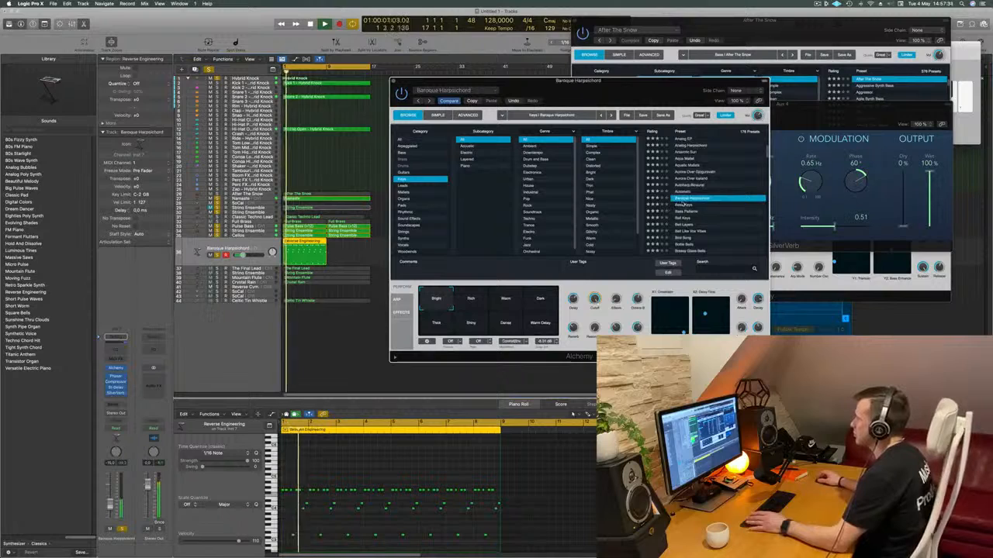
click(684, 205)
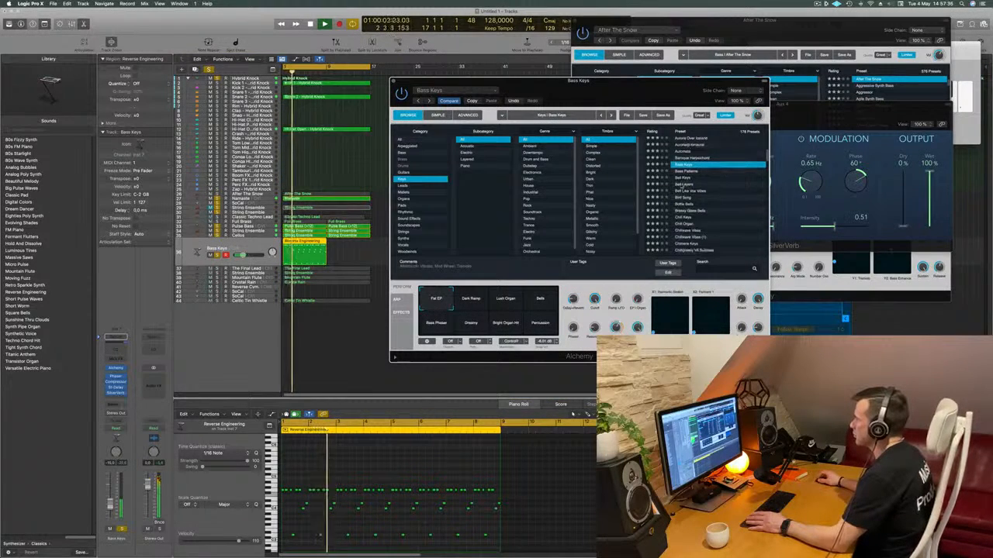
click(682, 184)
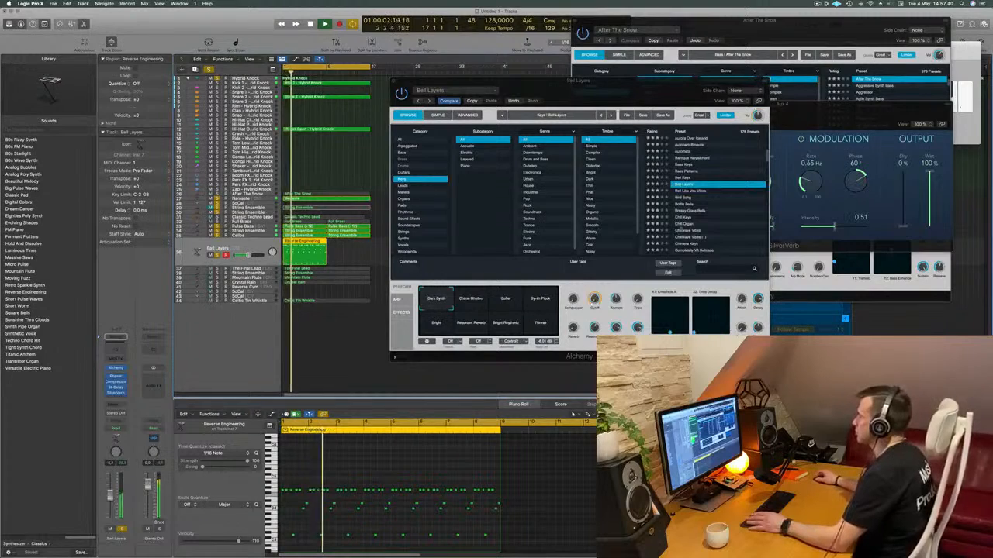
Step: Load the Chillwave Vibes preset in Alchemy, compare its performance variations and choose Pluck
scroll(687, 228, down, 2)
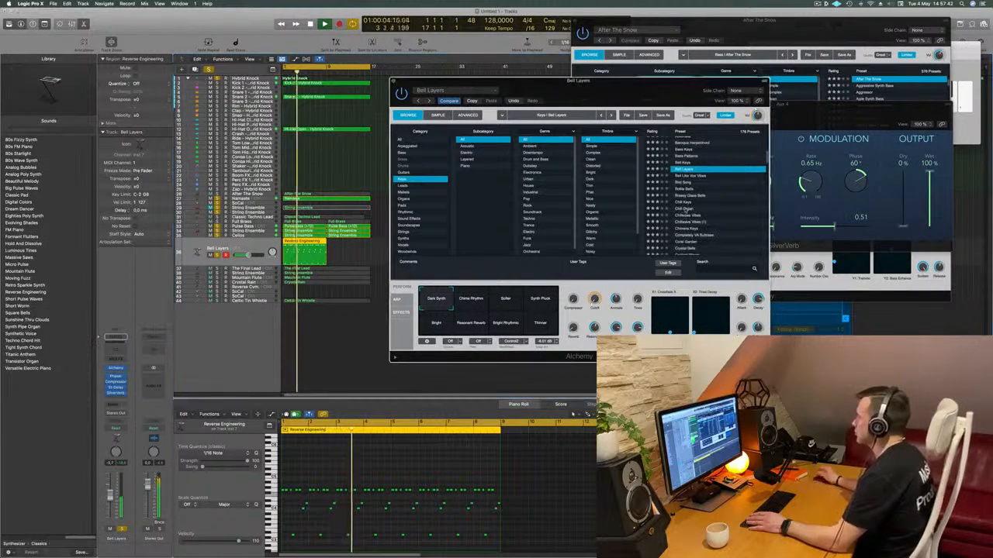
click(682, 208)
click(686, 215)
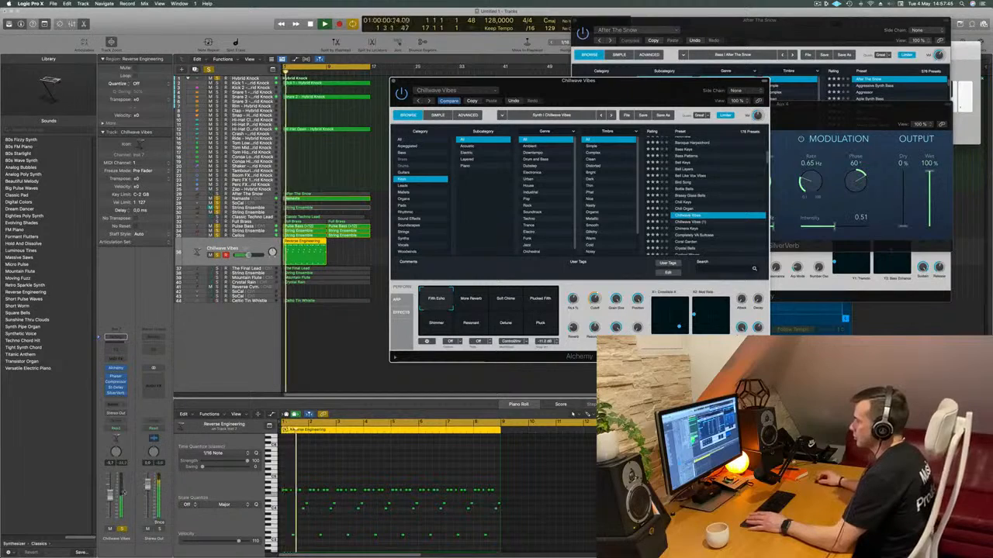
click(466, 304)
click(504, 308)
click(540, 310)
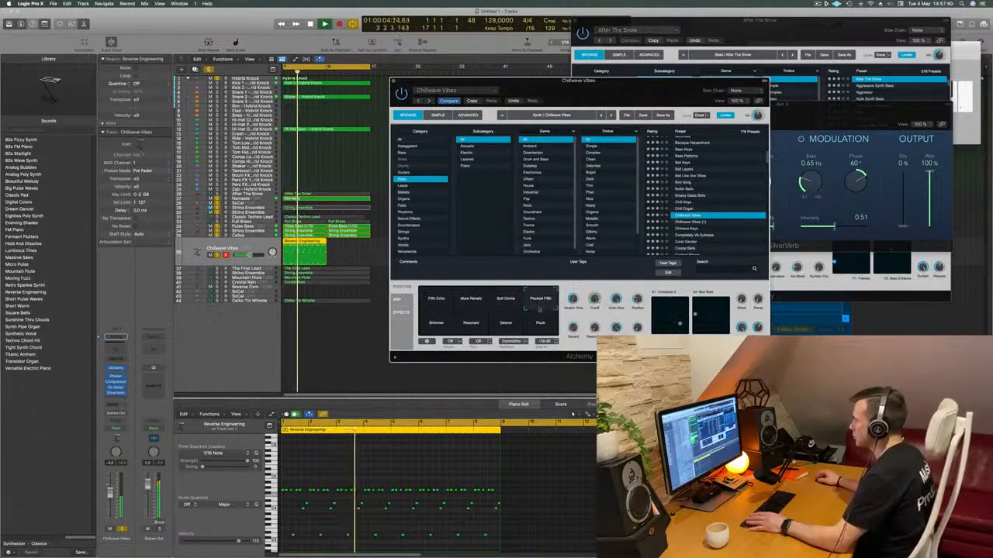
click(540, 323)
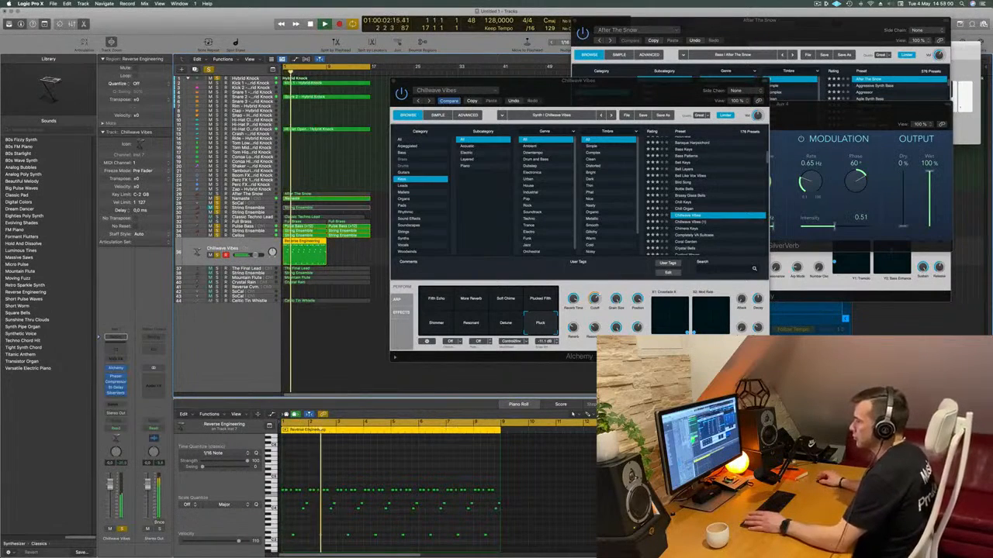
Step: Add a Bus 4 (Aux 4) send to the Chillwave Vibes channel and close its Alchemy window
click(114, 405)
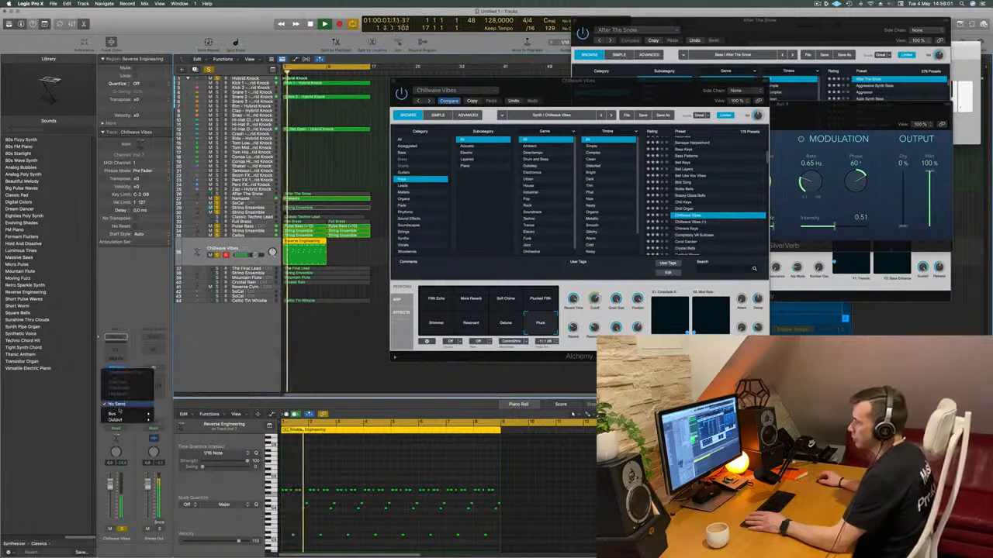
mouse_move(117, 415)
click(176, 340)
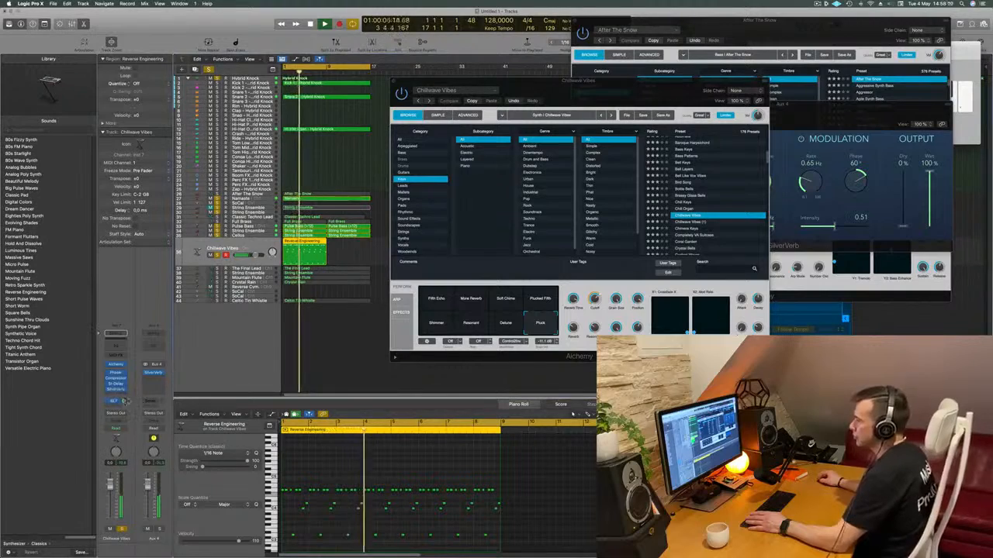
drag(661, 99, 572, 114)
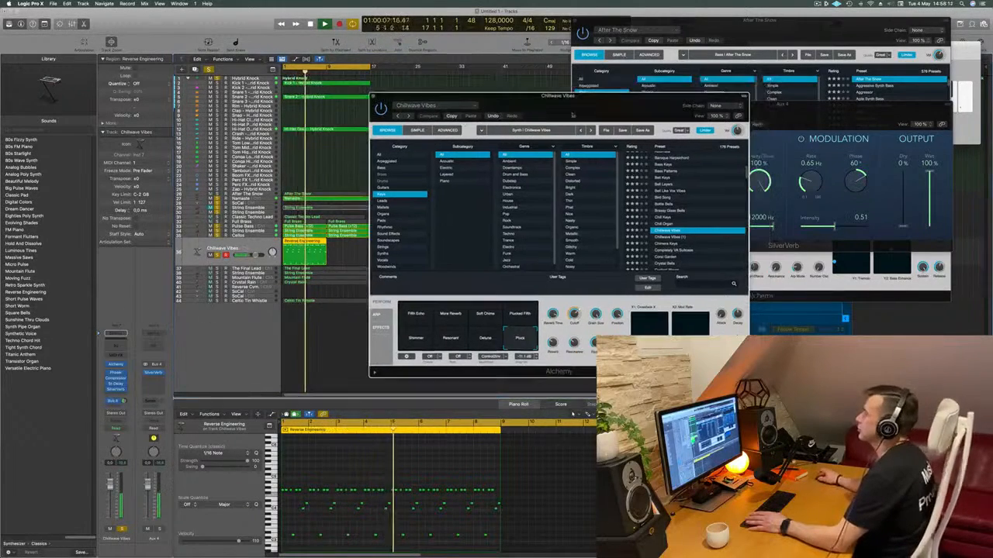
click(373, 96)
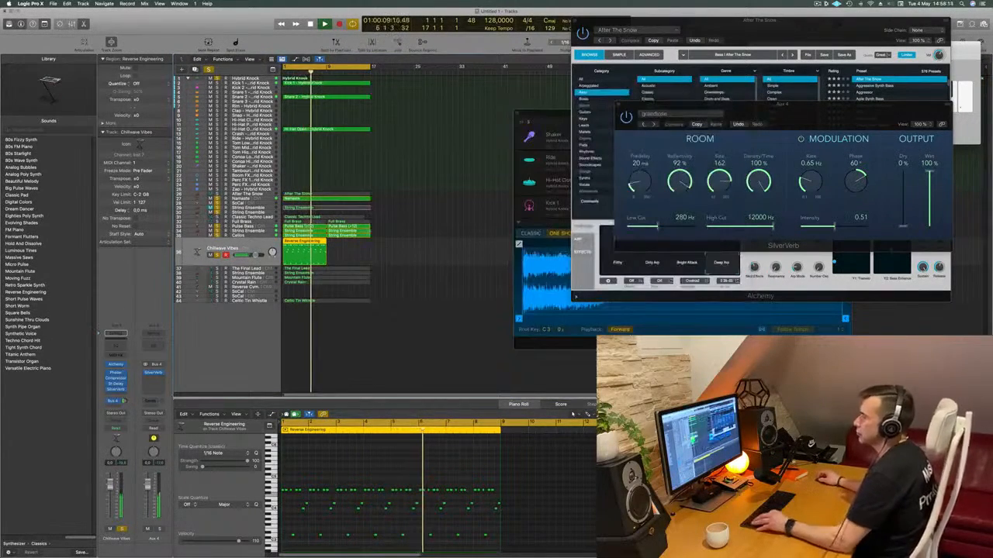
key(space)
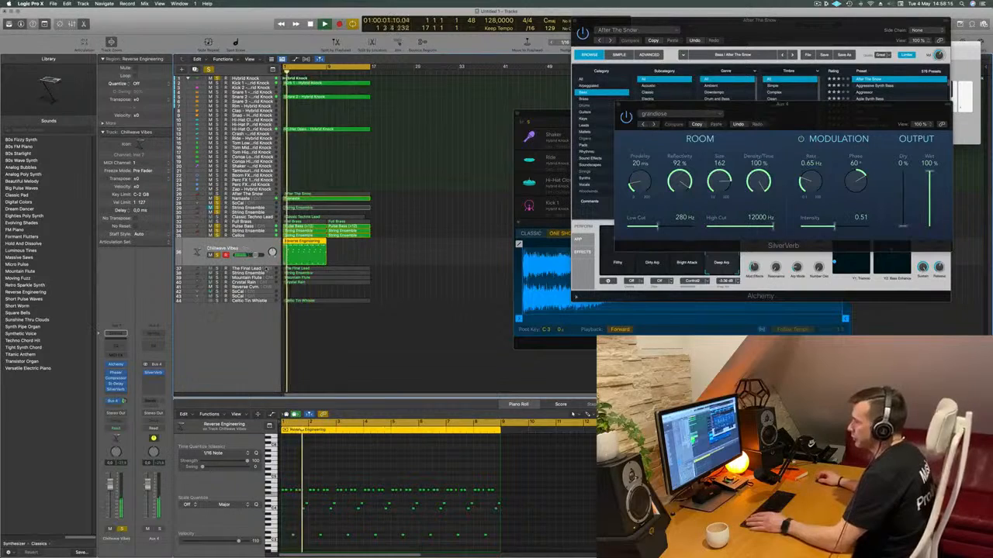
Step: Select The Final Lead track and audition its part in solo from the start of the section
click(266, 269)
key(Return)
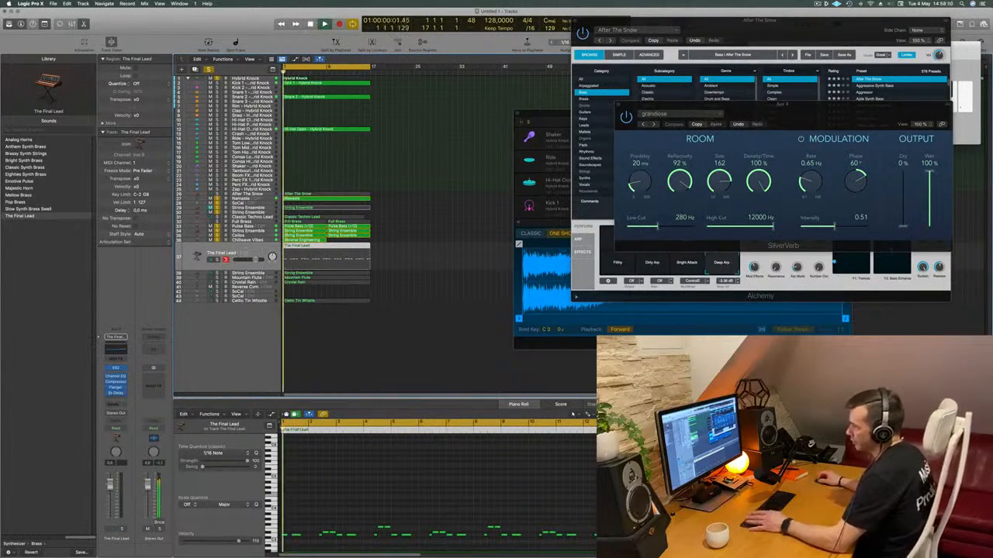
key(r)
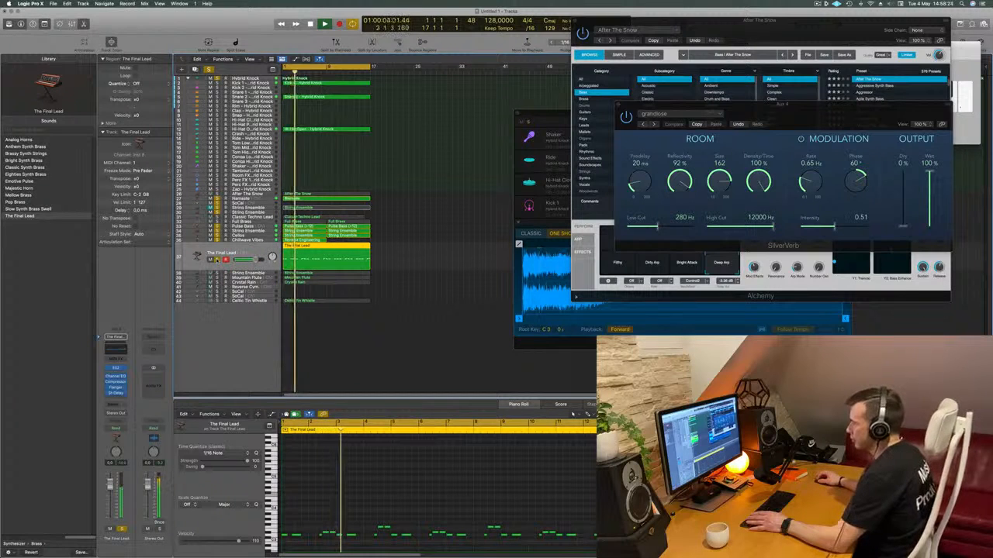
click(217, 260)
key(Return)
Step: Solo the String Ensemble track below The Final Lead to audition it, and mute the track
click(204, 272)
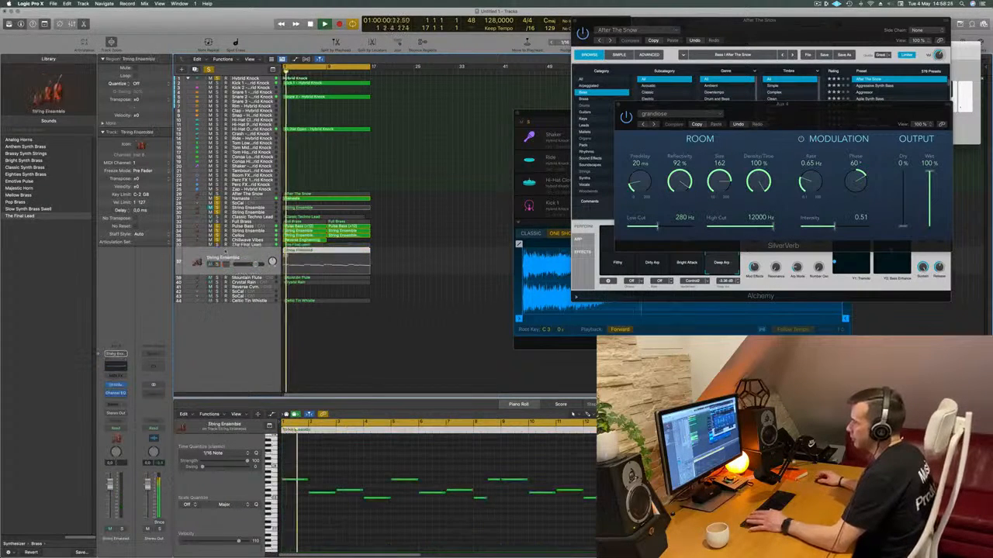
key(Return)
key(space)
click(218, 265)
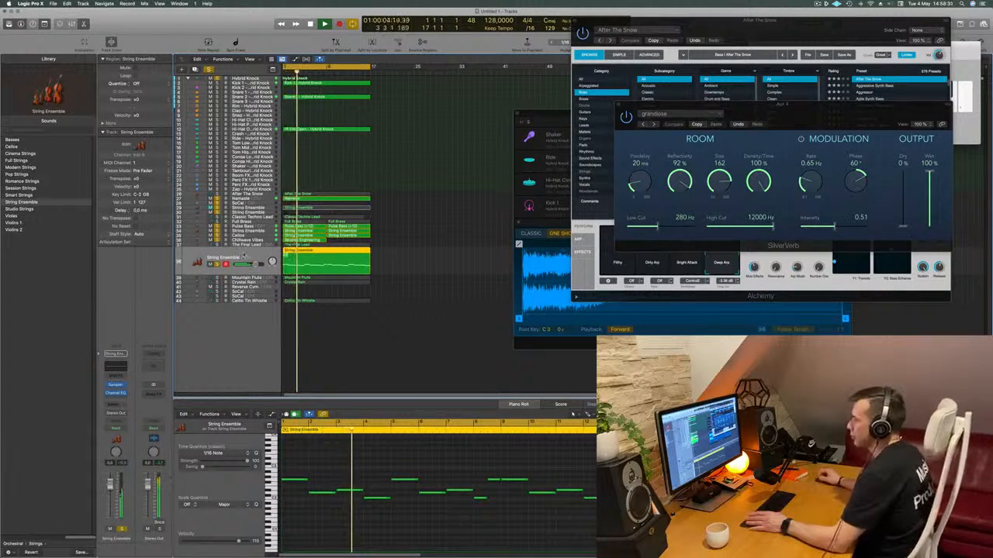
click(210, 265)
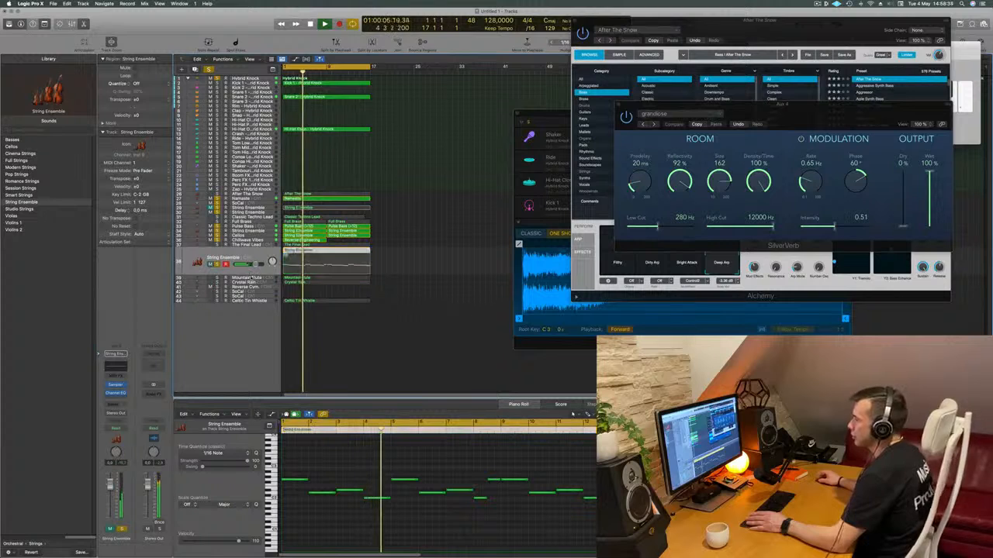
Step: Select the Mountain Flute track and toggle its playback state to audition its part with the arrangement
click(255, 274)
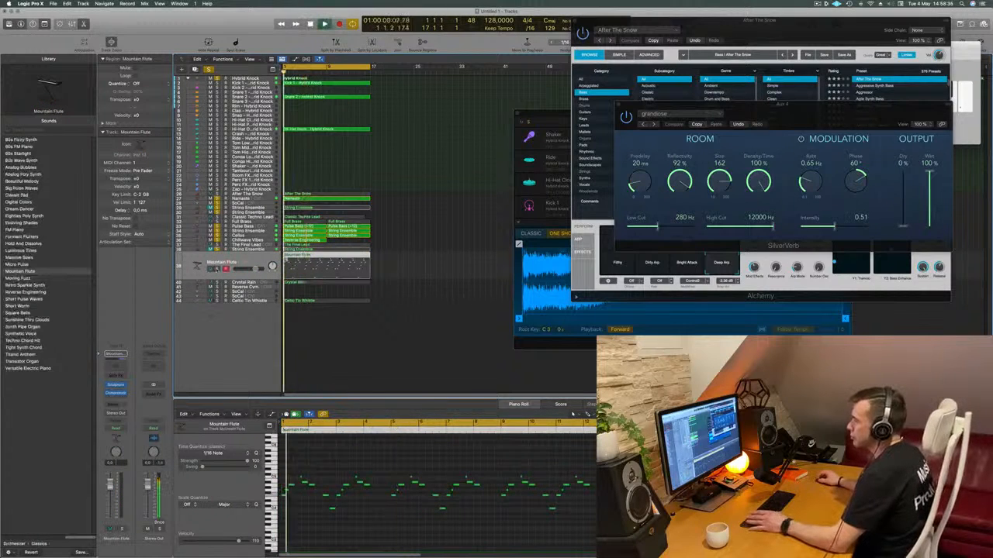
click(210, 269)
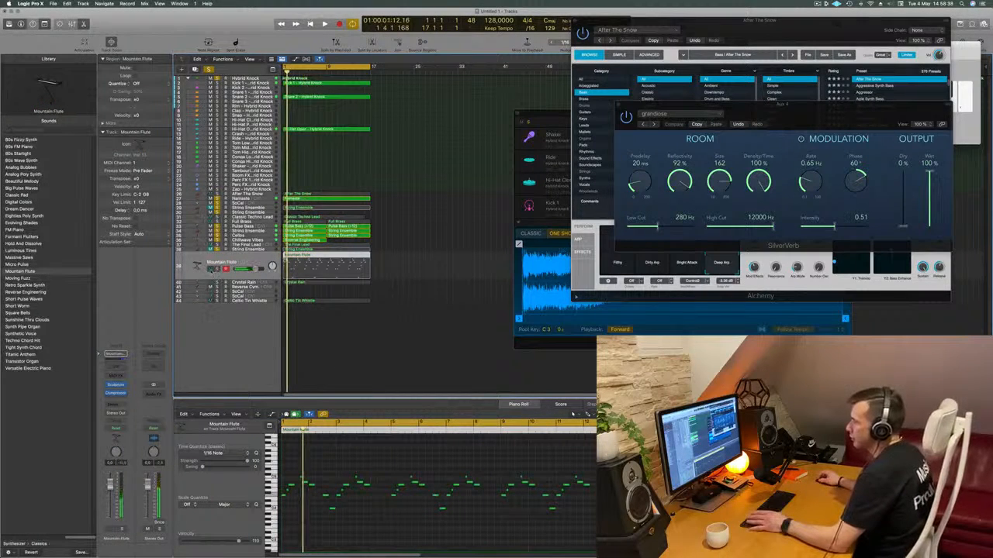
Step: Audition the Crystal Rain track with and without solo from the start of the loop
key(space)
click(236, 282)
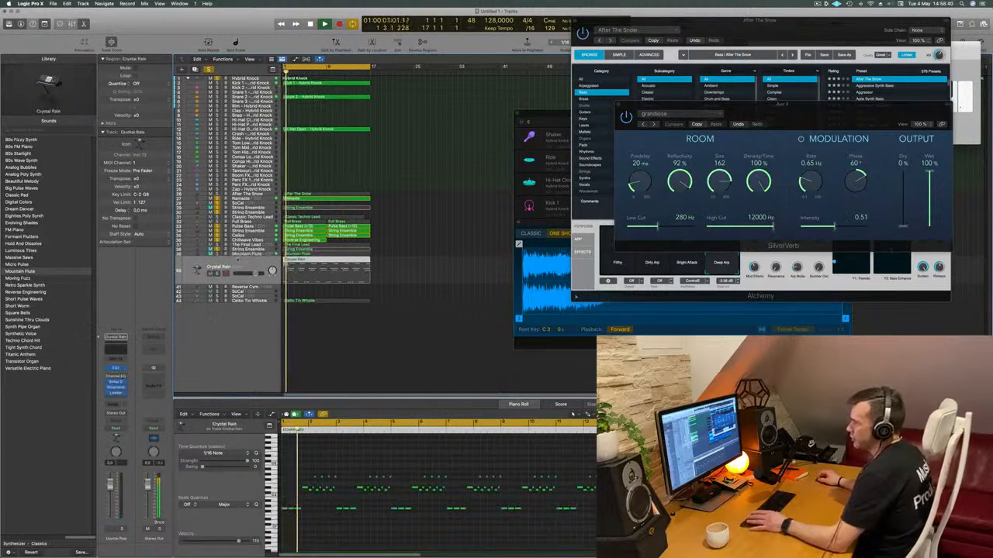
key(space)
key(space)
click(218, 273)
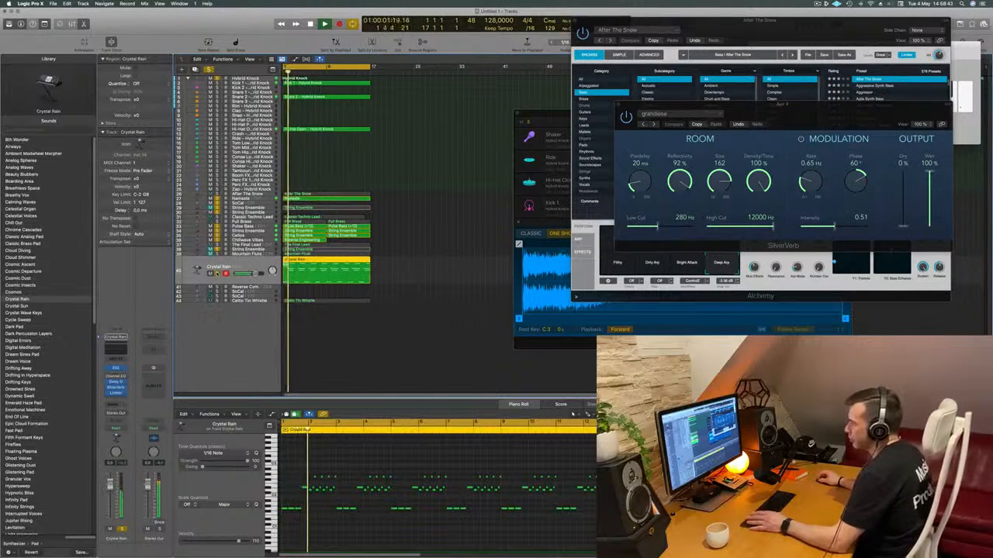
key(s)
key(space)
key(space)
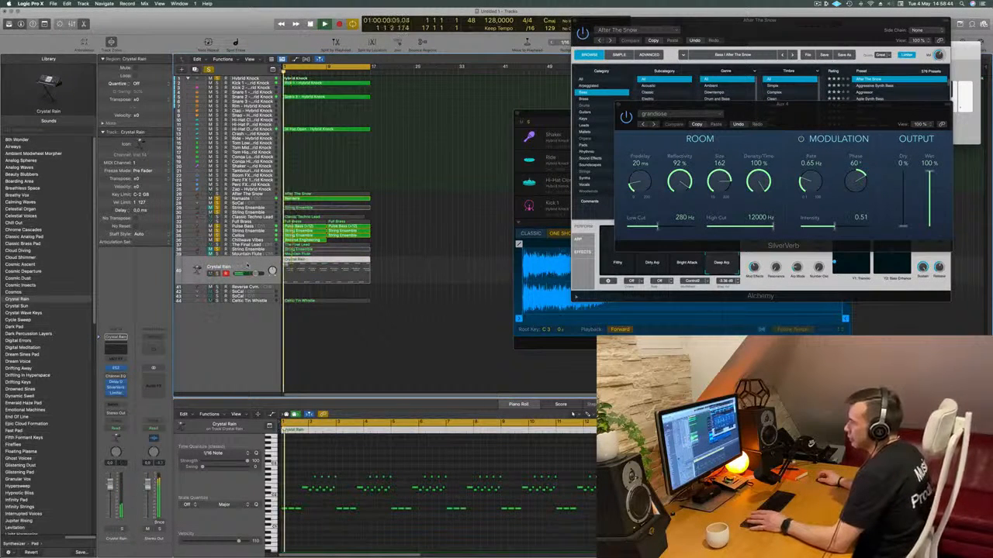
Step: Check the Reverse Cym and Celtic Tin Whistle tracks and view the whistle's notes during playback
click(249, 288)
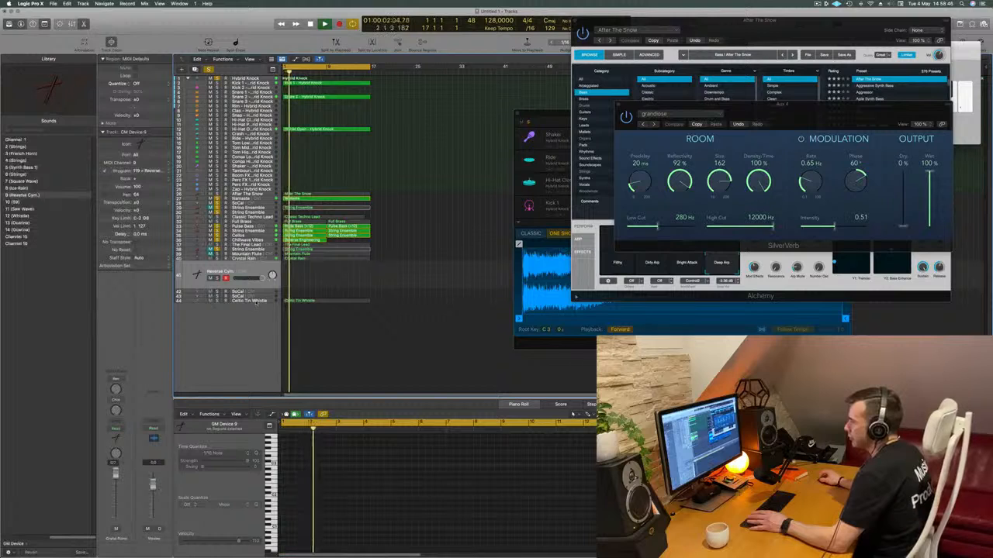
click(246, 300)
key(space)
scroll(412, 534, up, 3)
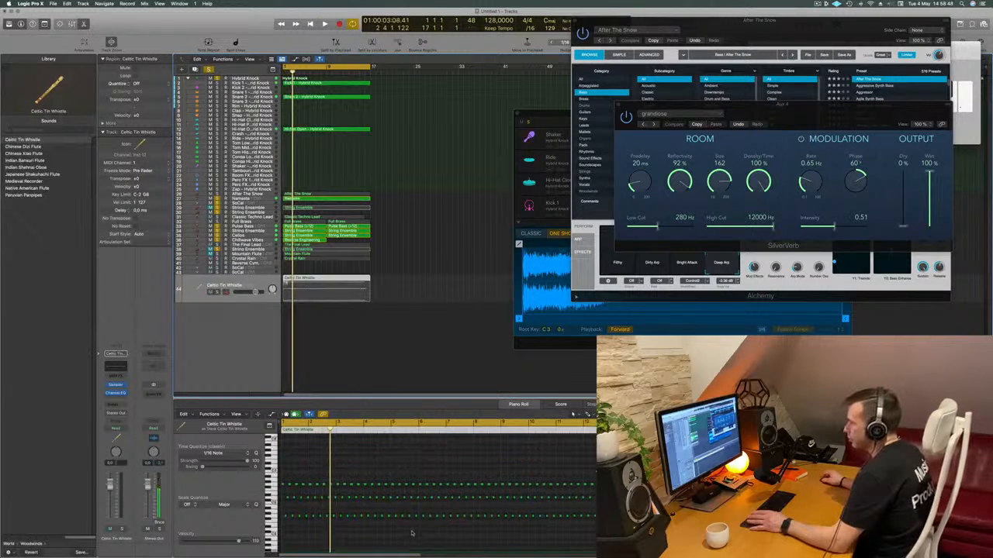
scroll(411, 533, down, 5)
key(space)
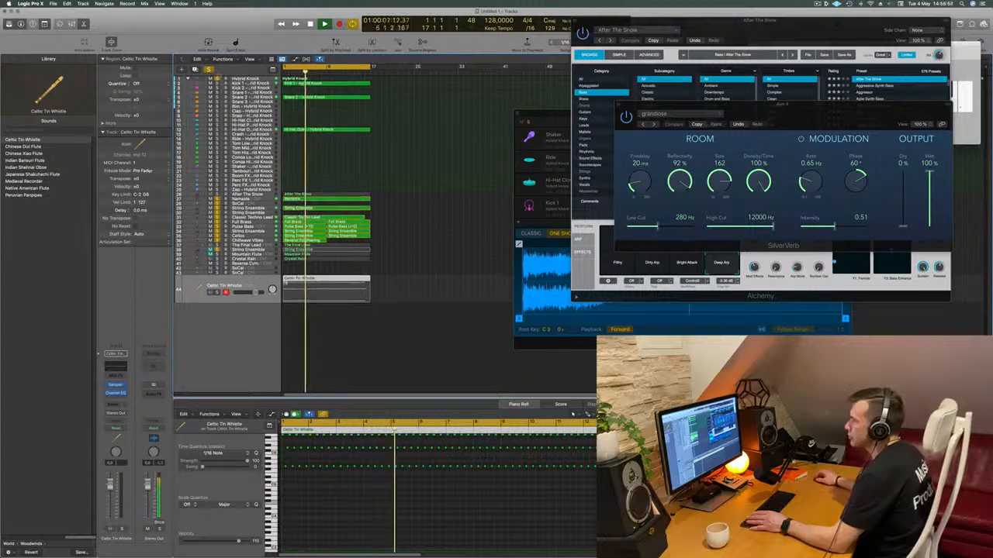
Step: Clear all track solos and solo only the Kick 1, Snare 2 and Hi-Hat Open tracks of Hybrid Knock during playback
click(208, 70)
key(space)
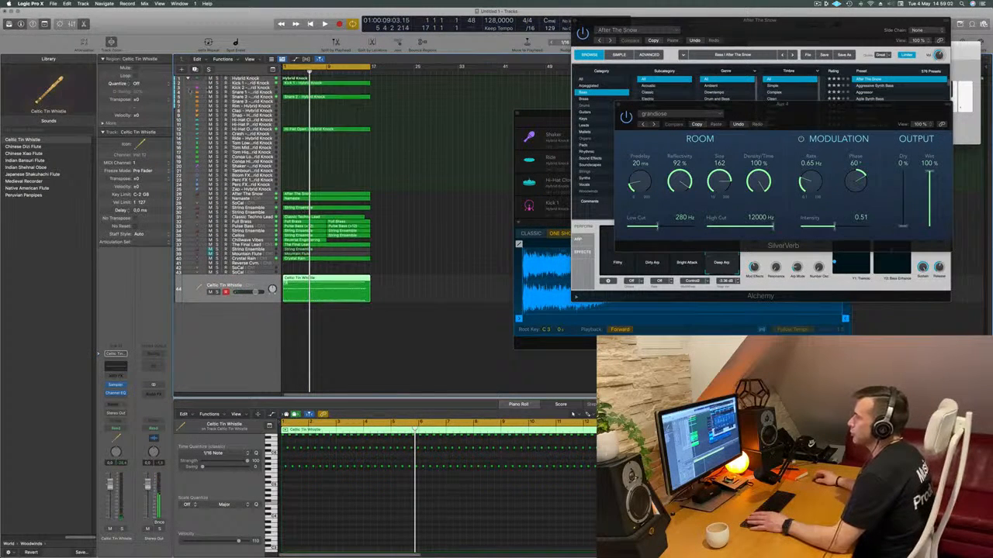
click(248, 83)
key(space)
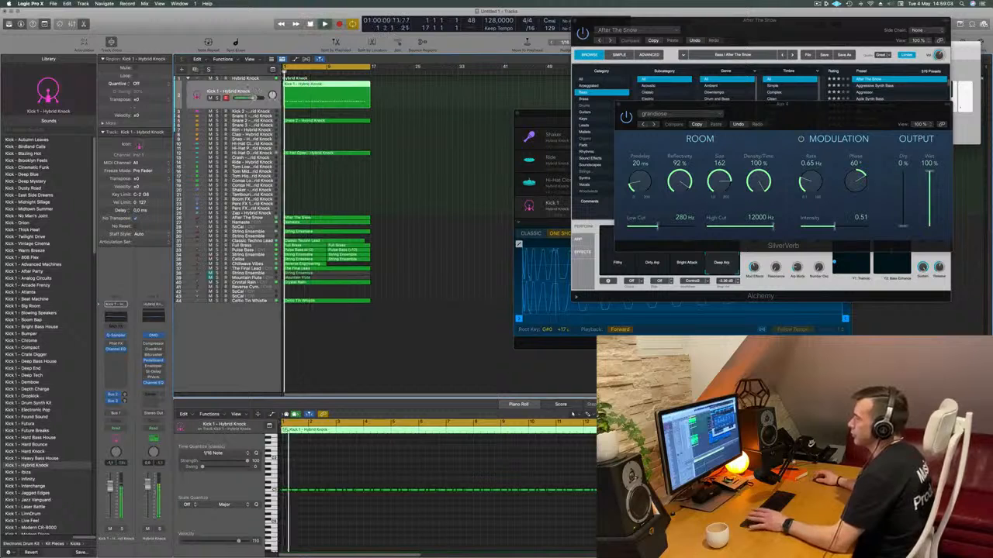
click(216, 98)
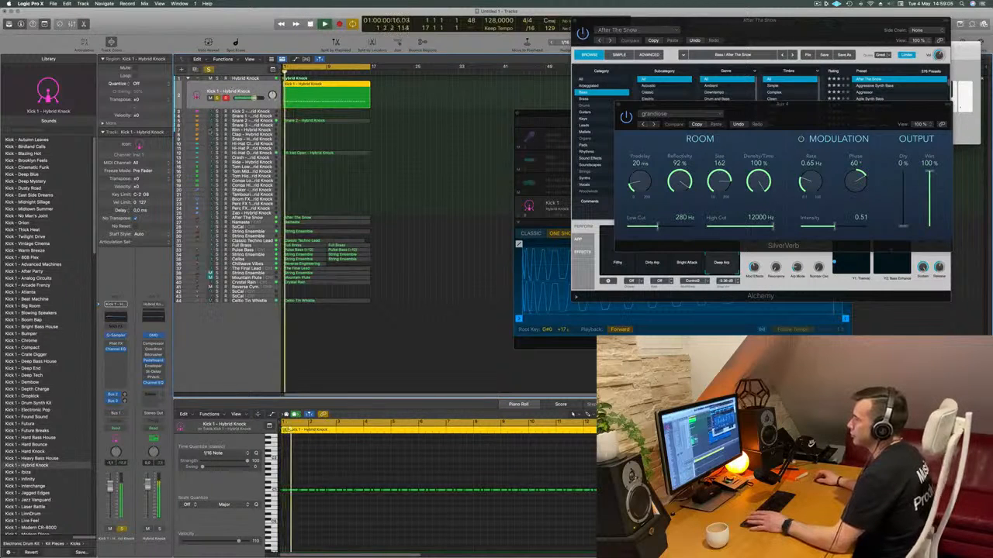
click(218, 121)
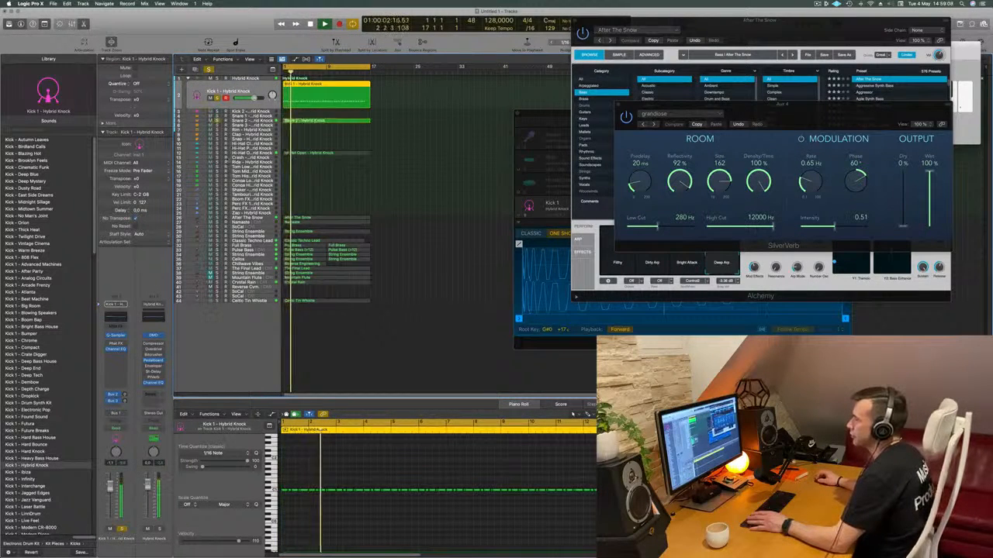
click(217, 153)
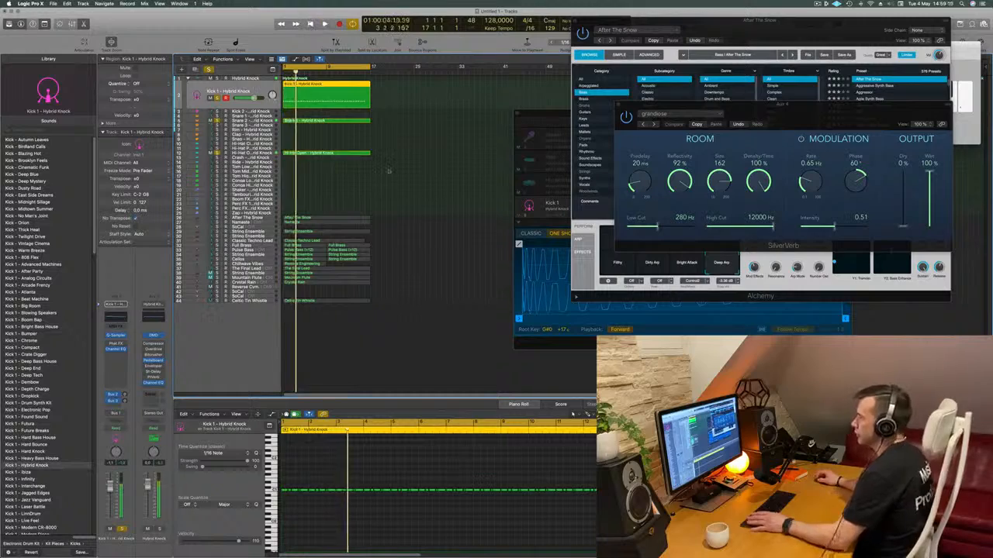
Step: Select all regions in the arrangement, repeat them three times, and restart playback from the beginning
key(super+a)
key(super+r)
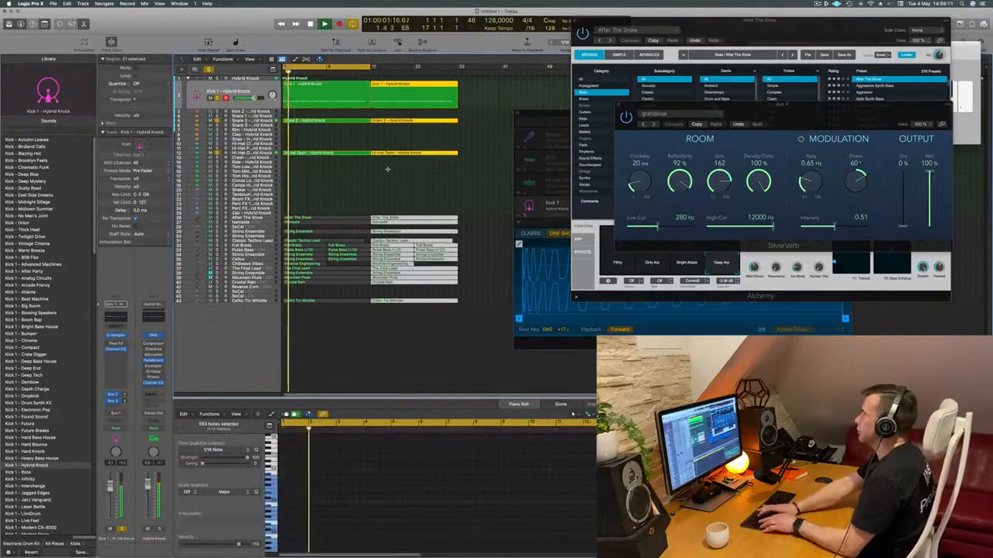
key(super+r)
key(super+r)
key(space)
key(space)
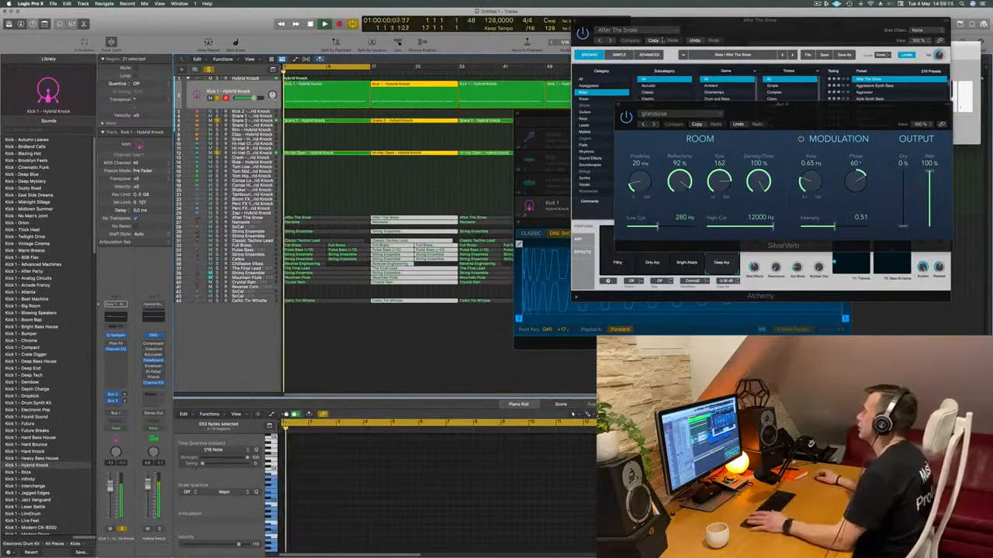
Step: Move the After The Snow Alchemy window away from the arrangement and show the secondary ruler
drag(621, 21, 574, 326)
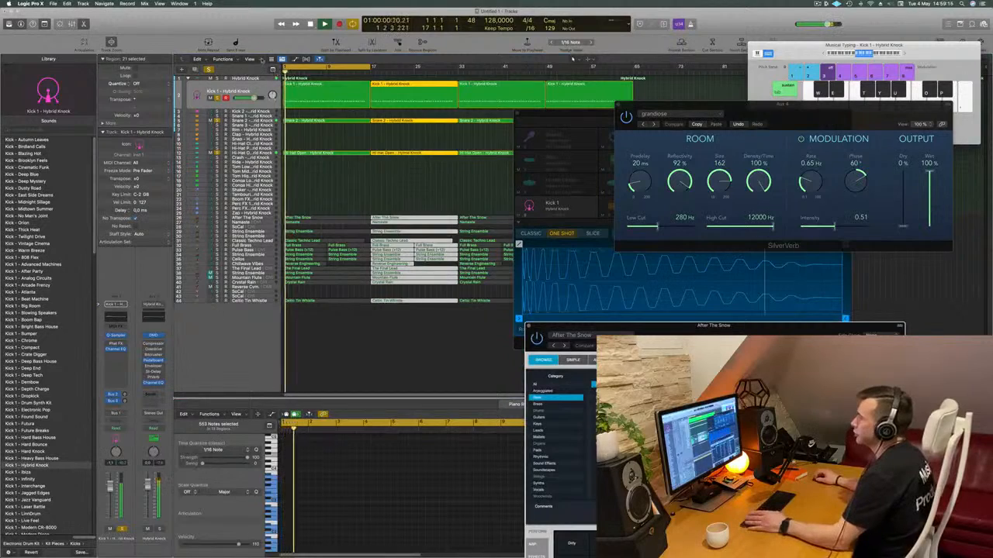
click(249, 59)
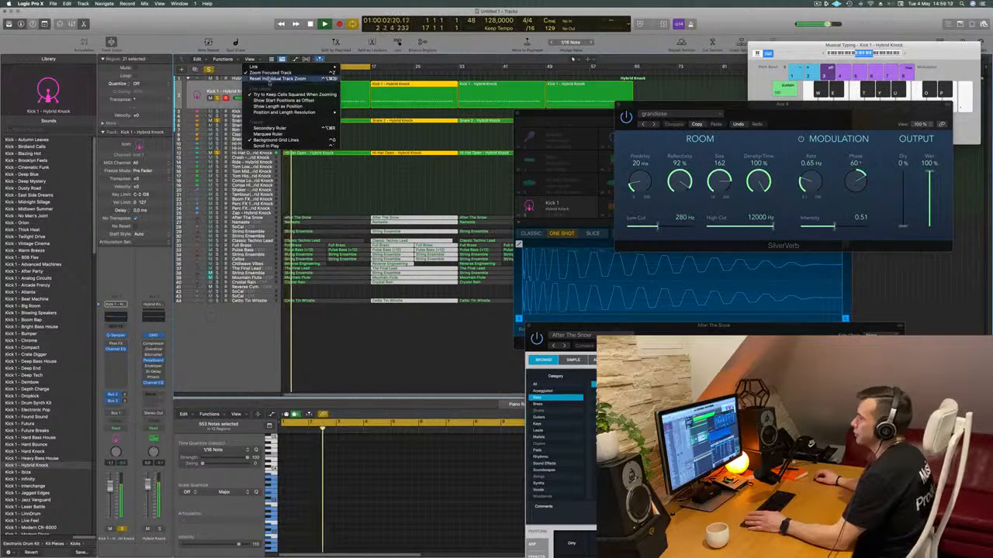
click(302, 128)
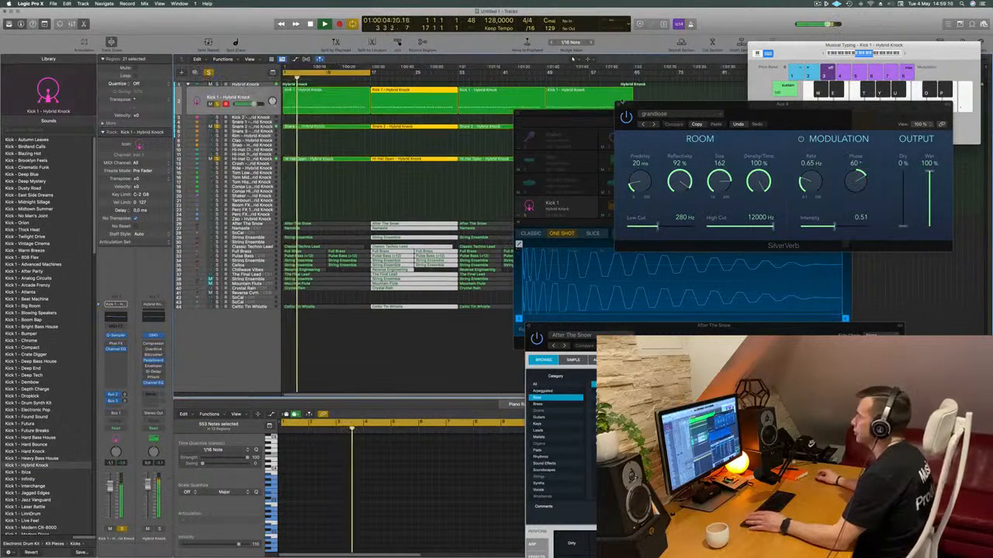
Step: Move the SilverVerb and Musical Typing windows clear of the upper tracks and close the Hybrid Knock drum machine window
drag(682, 105, 647, 262)
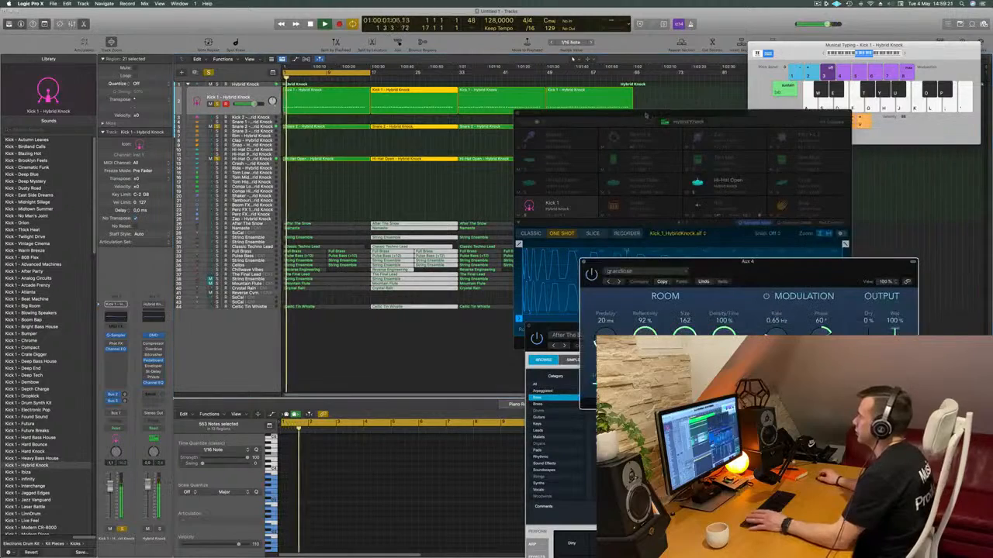
click(676, 124)
drag(812, 42, 709, 205)
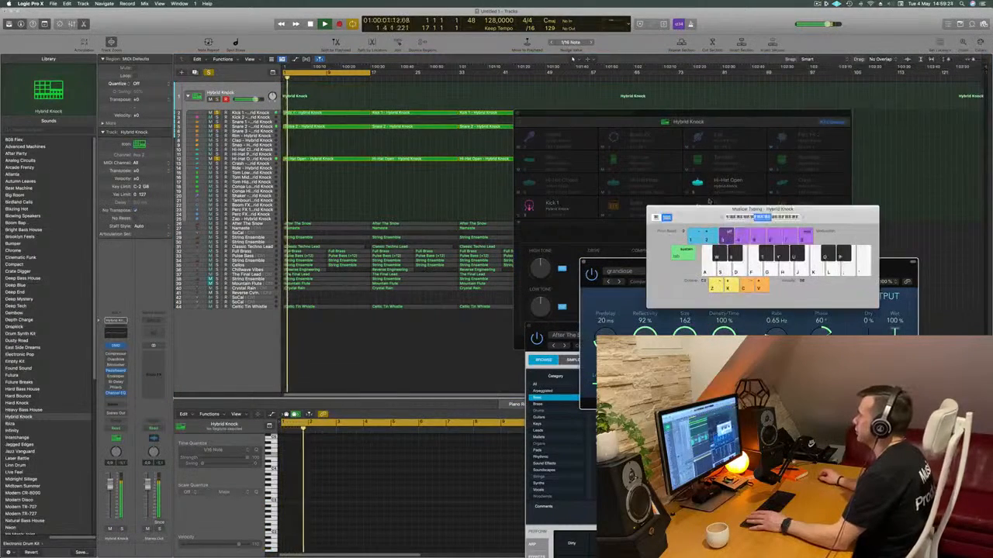
click(517, 114)
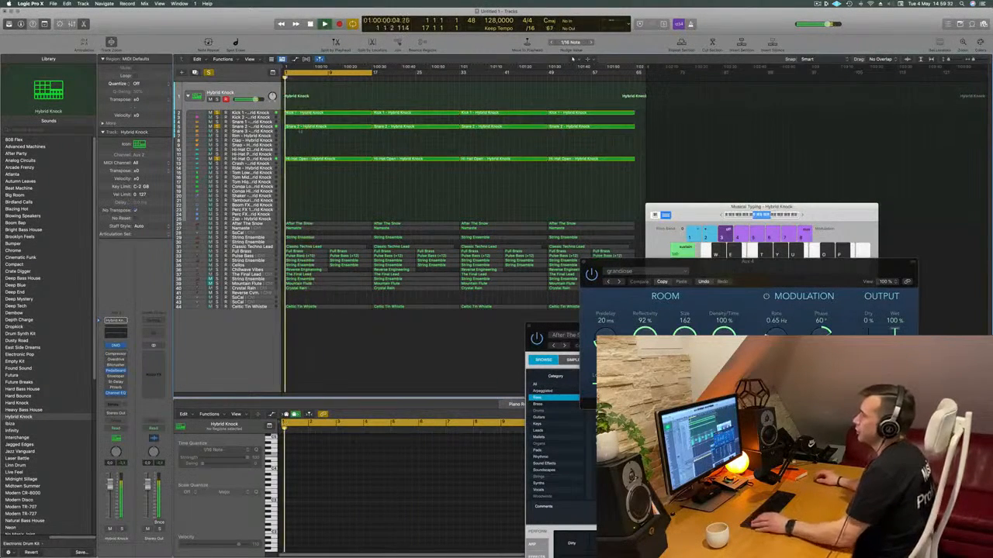
Step: Move the Hybrid Knock drum stack below all the instrument tracks in the track list
drag(248, 104, 257, 316)
drag(269, 302, 269, 304)
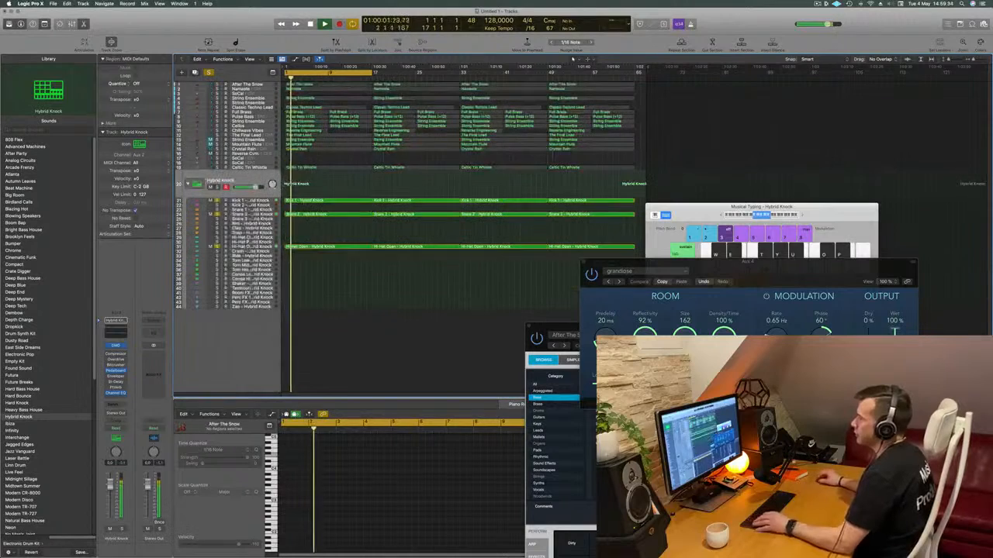
key(space)
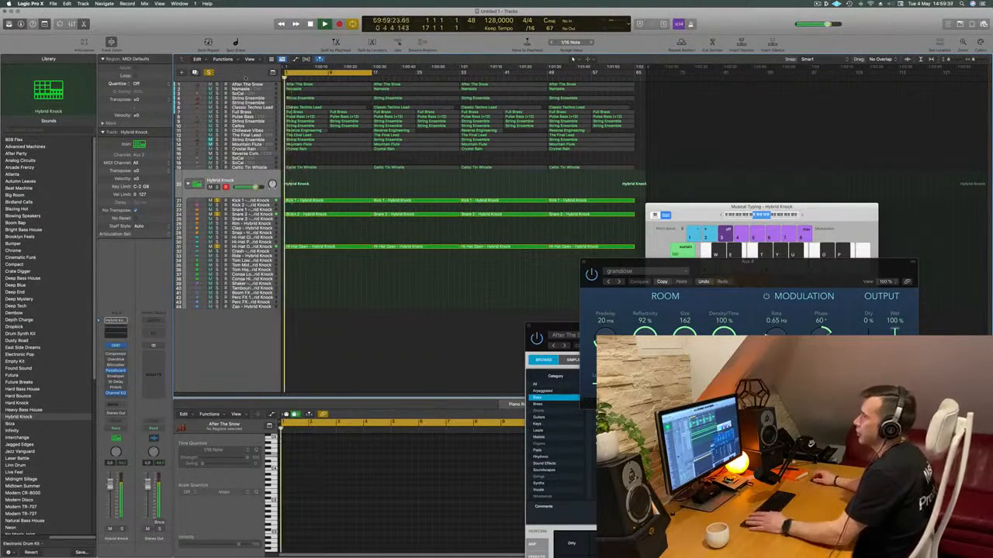
Step: Audition the After The Snow track by soloing it with the drums, and leave it unsoloed
click(253, 86)
key(space)
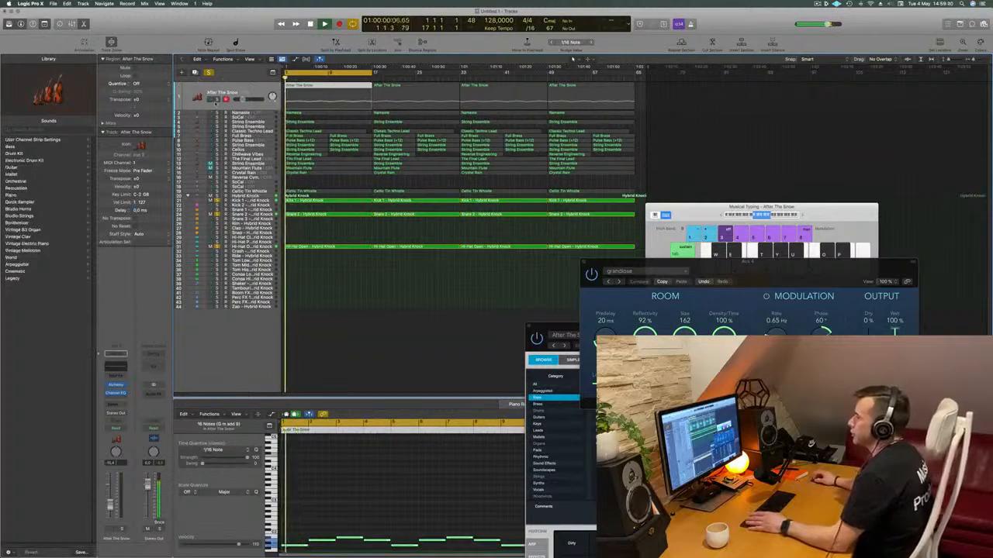
click(217, 100)
click(218, 100)
key(space)
key(space)
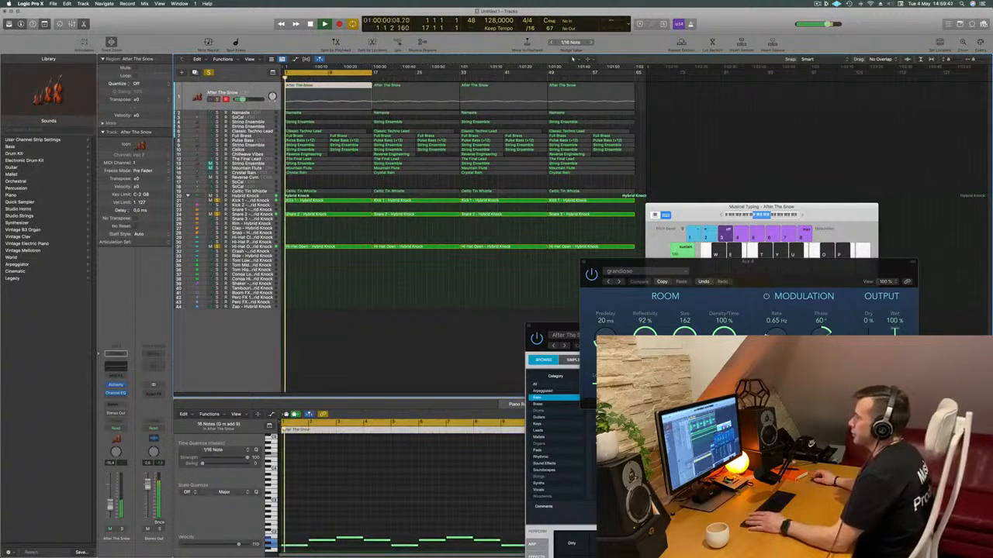
click(218, 100)
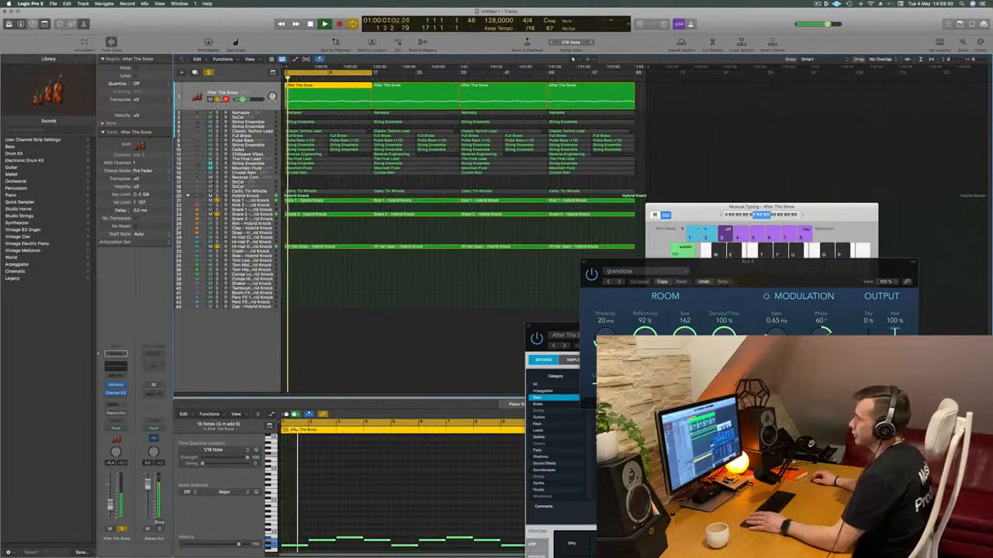
key(ctrl+m)
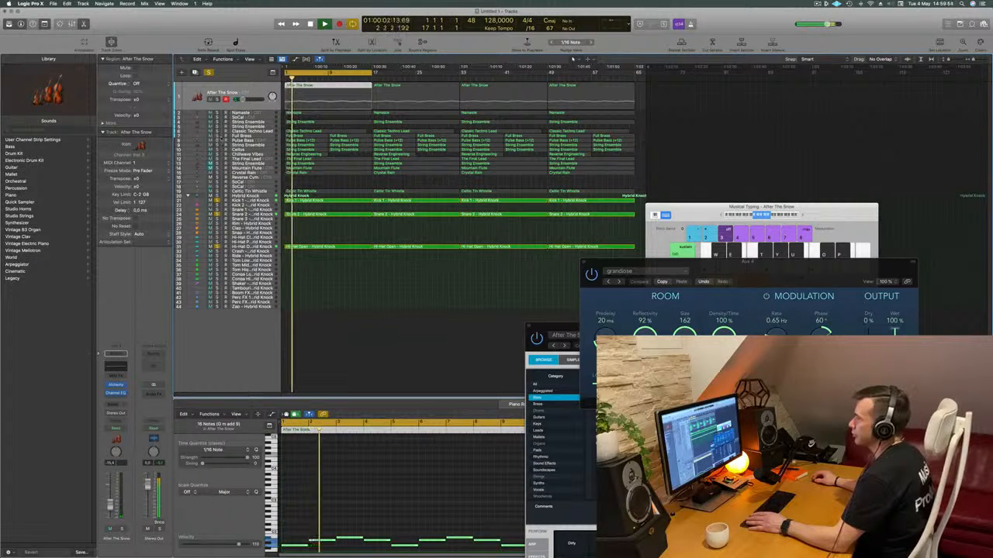
Step: Solo the Pulse Bass track and move it to the first position above After The Snow
click(217, 140)
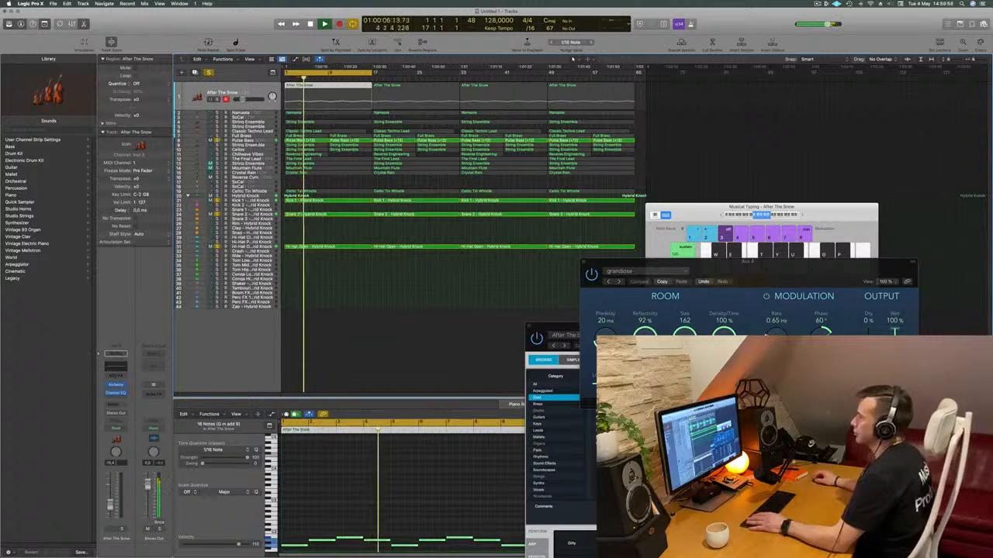
click(254, 141)
key(Return)
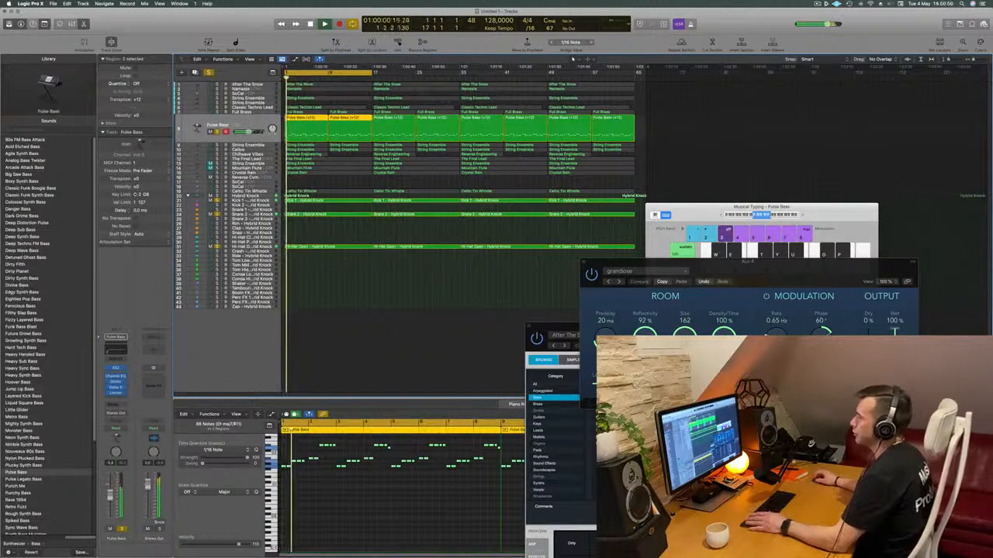
drag(251, 122, 251, 75)
key(space)
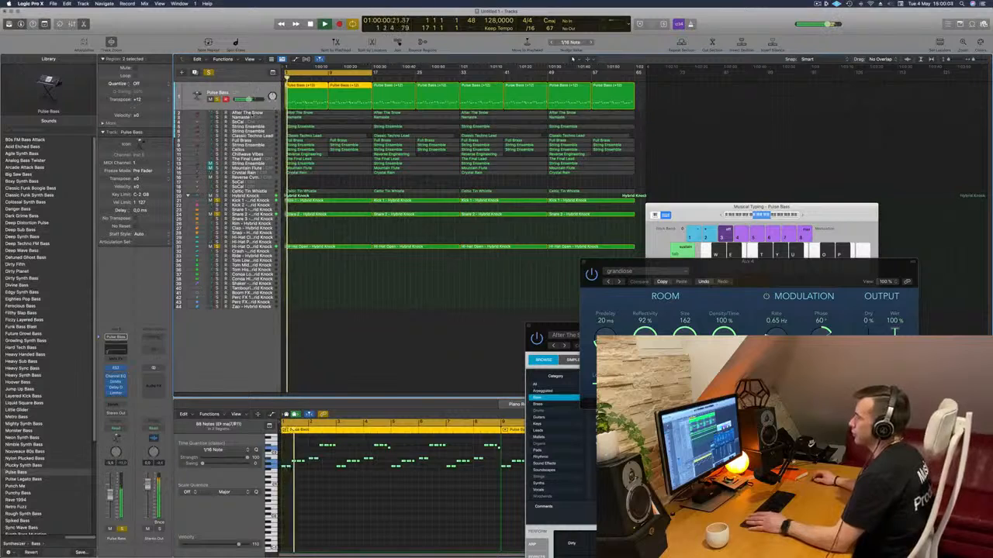
Step: Delete only the first After The Snow region at the start of the arrangement
click(312, 114)
key(Delete)
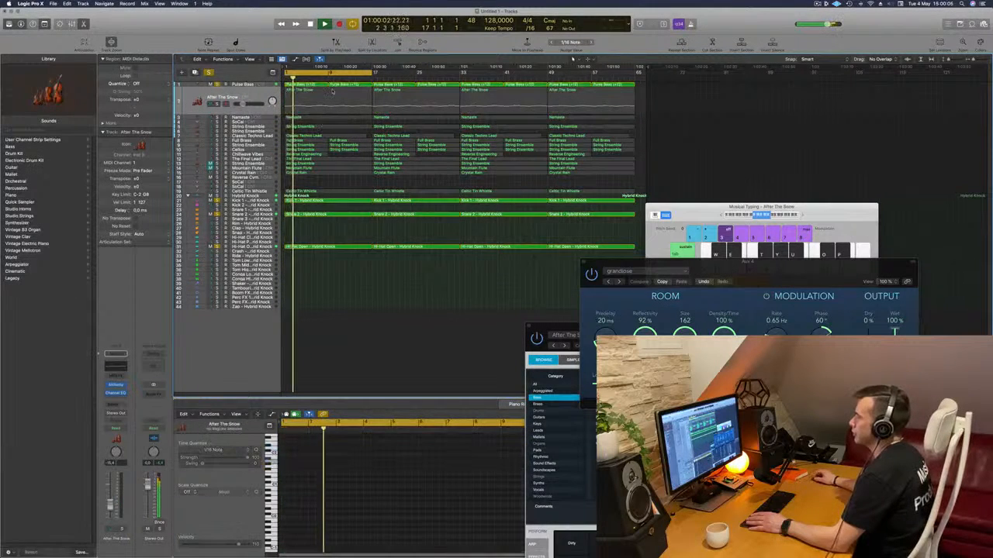
key(super+z)
key(Delete)
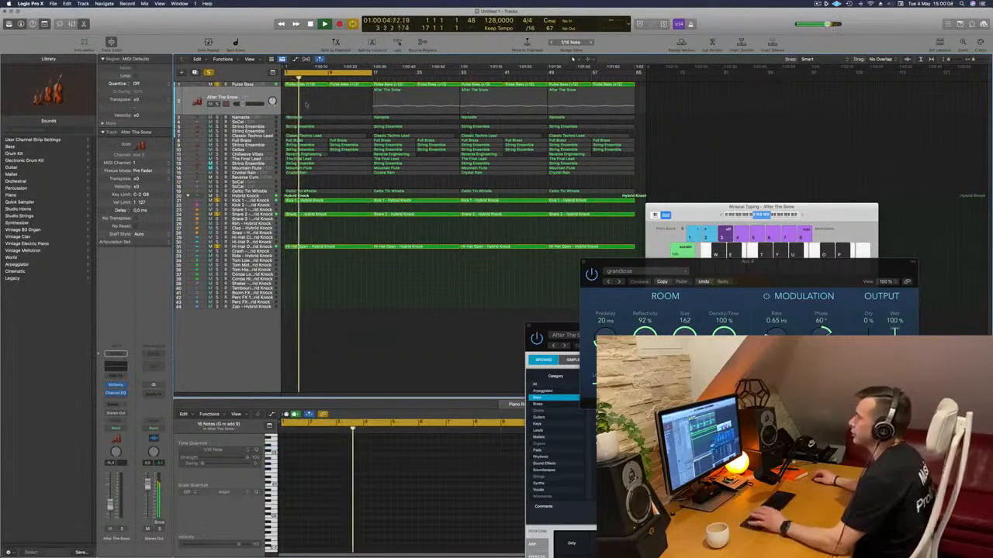
Step: Restart playback and solo the Namaste track along with the drums and Pulse Bass
key(Return)
click(307, 118)
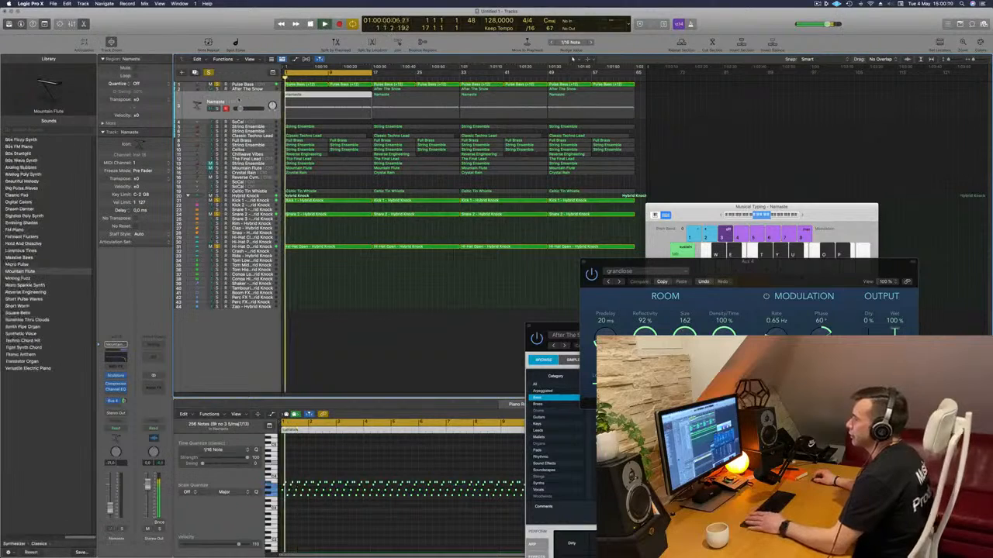
key(l)
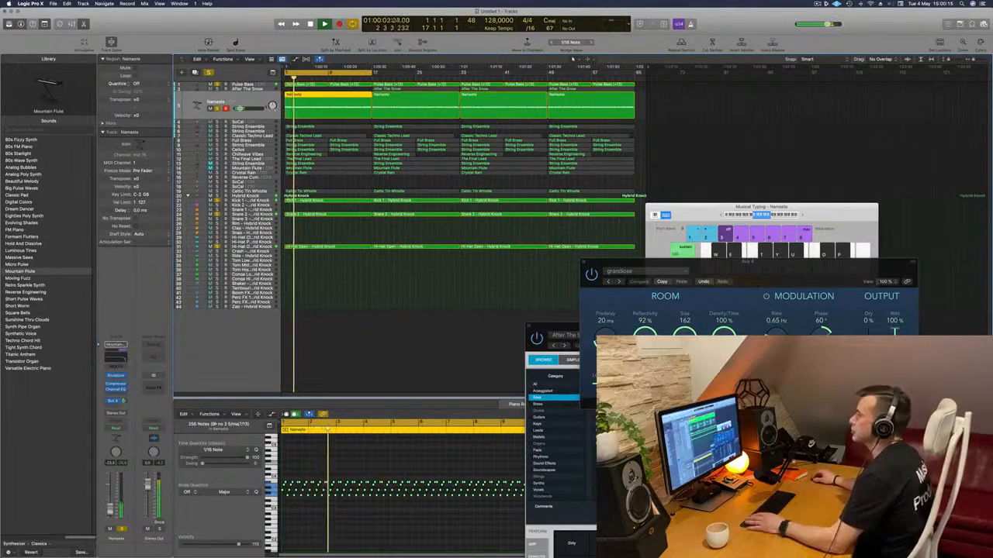
Step: Remove the empty SoCal track below Namaste and solo the String Ensemble track that follows it
key(Down)
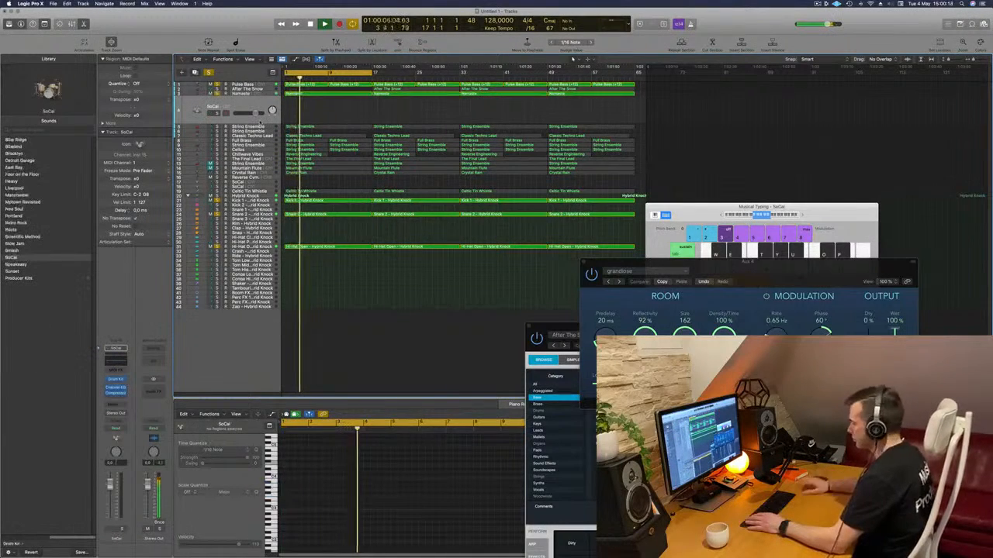
key(Down)
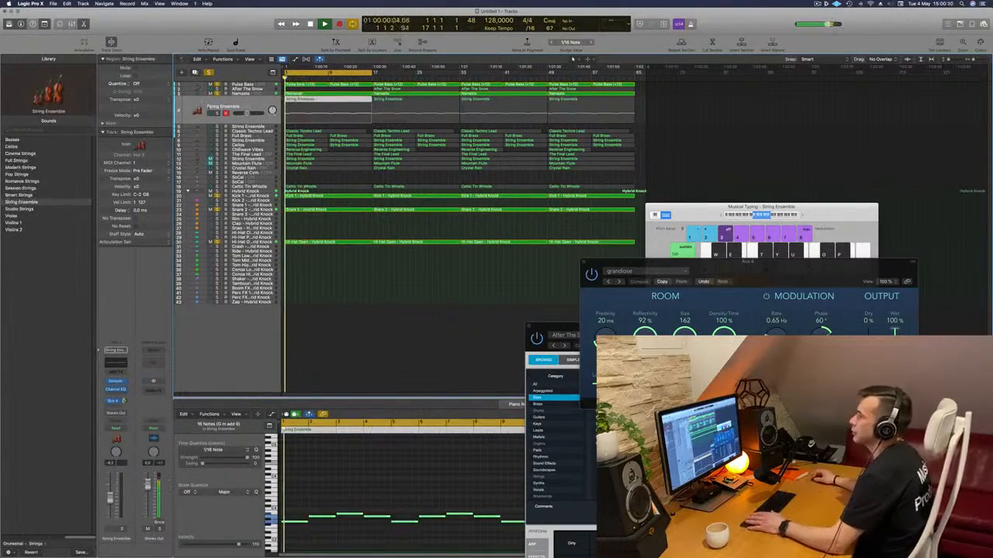
click(217, 113)
key(Return)
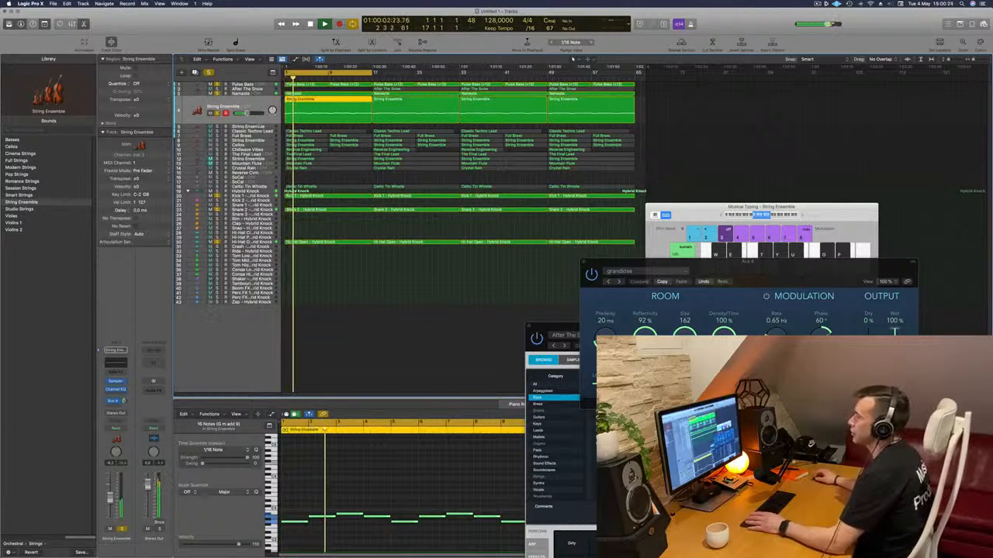
Step: Remove the empty String Ensemble track above Classic Techno Lead and delete the first Classic Techno Lead region
click(258, 127)
key(super+BackSpace)
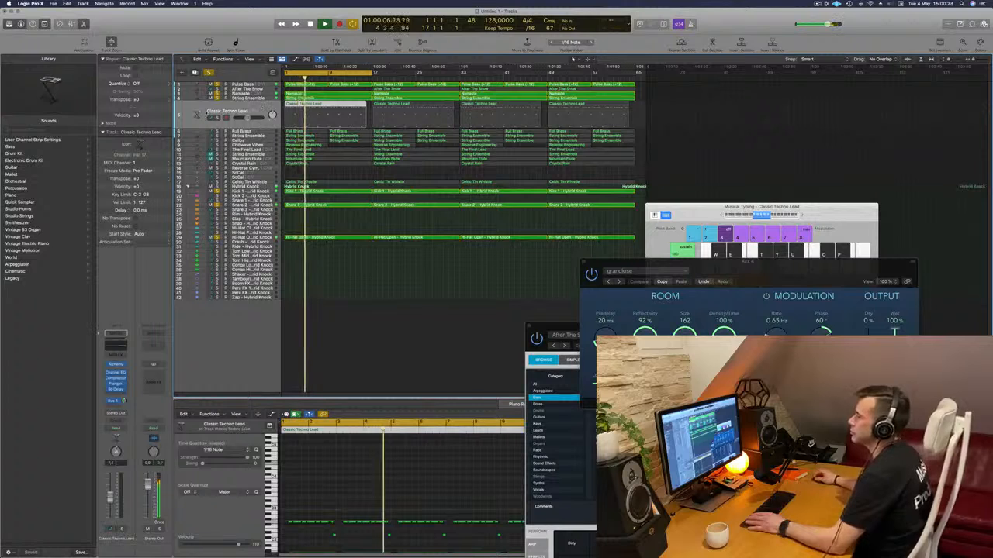
key(r)
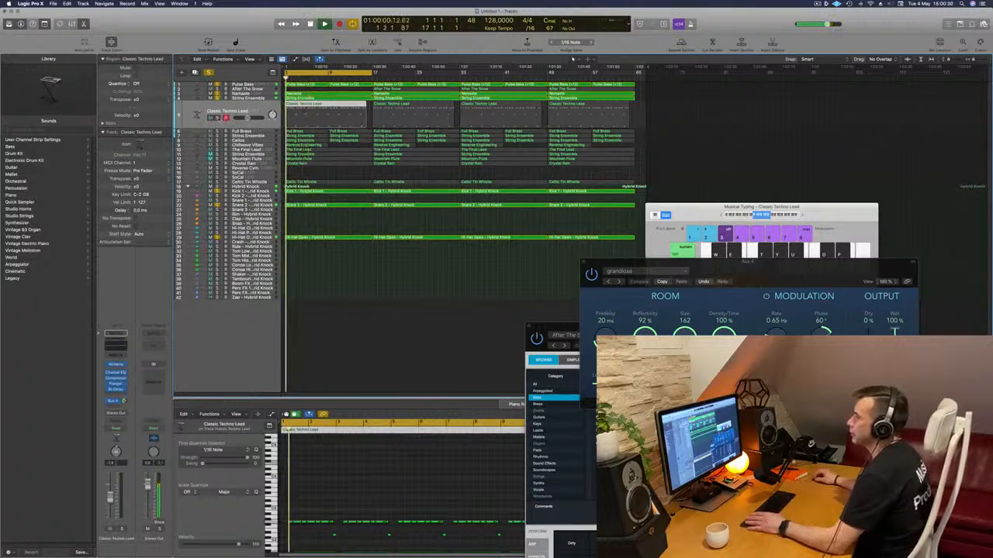
click(218, 118)
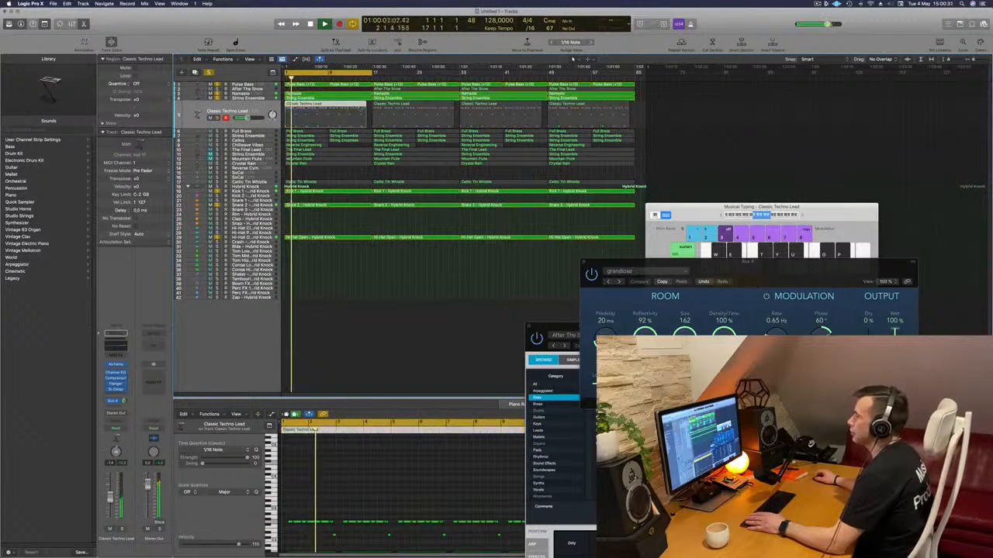
key(Delete)
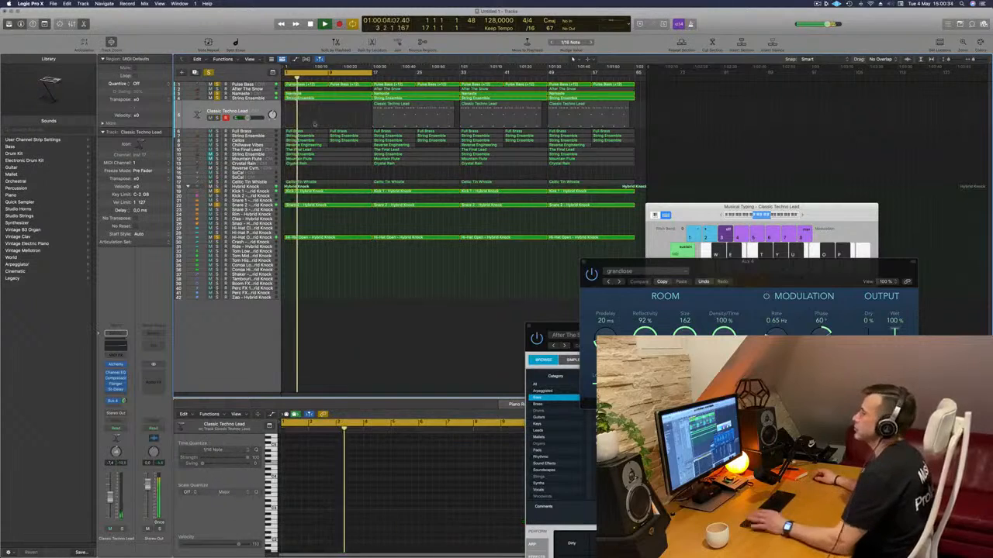
Step: Audition the Full Brass track soloed from the start, unsolo it and delete its first two regions
click(242, 131)
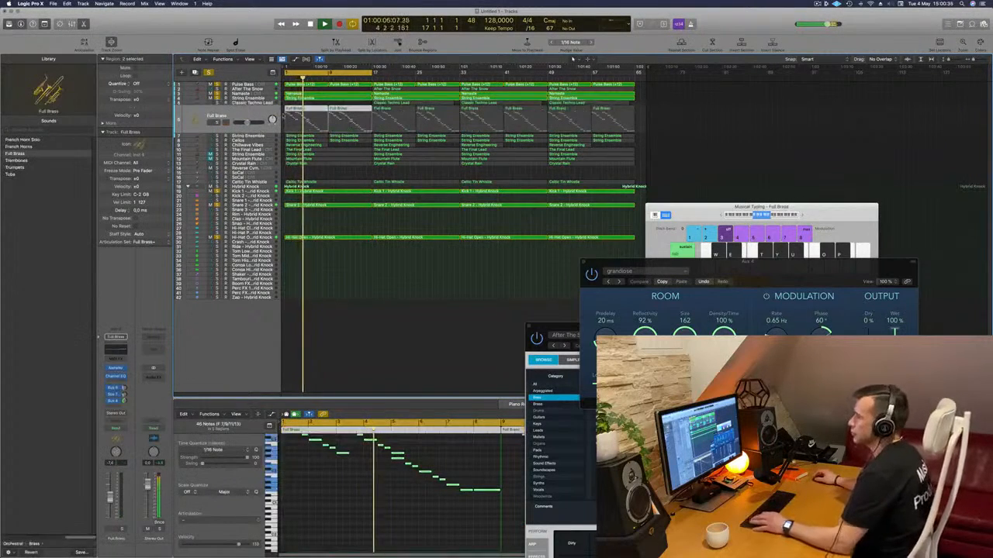
key(Return)
click(218, 122)
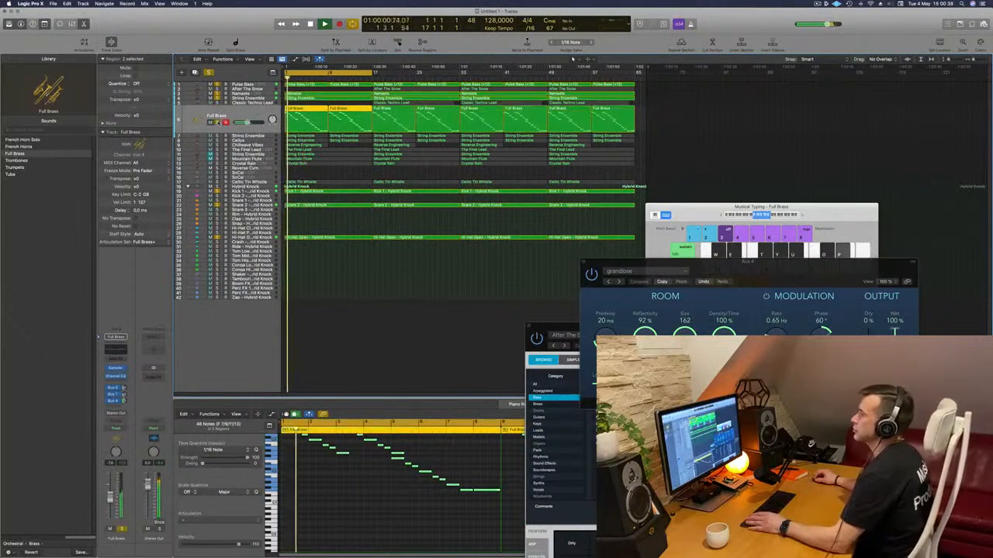
click(218, 123)
key(Return)
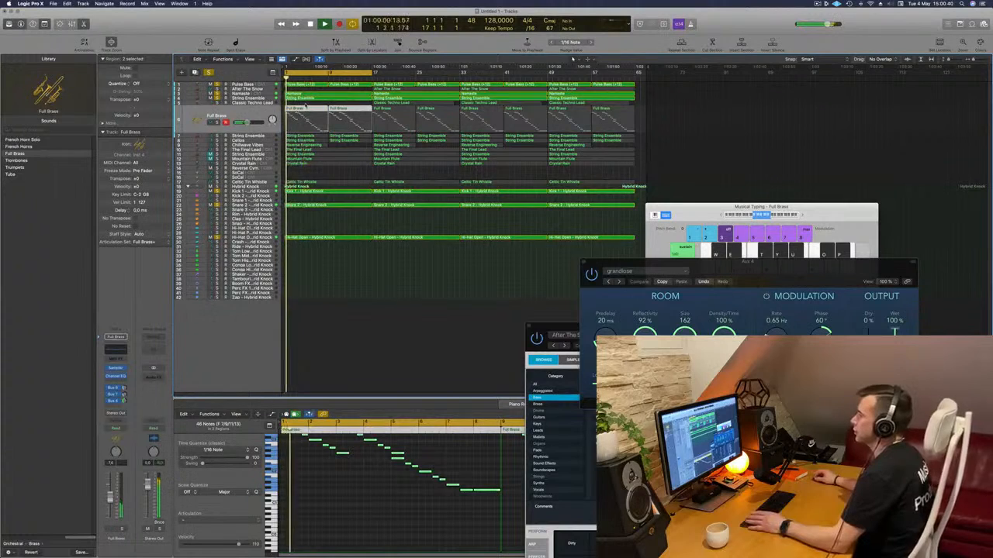
key(BackSpace)
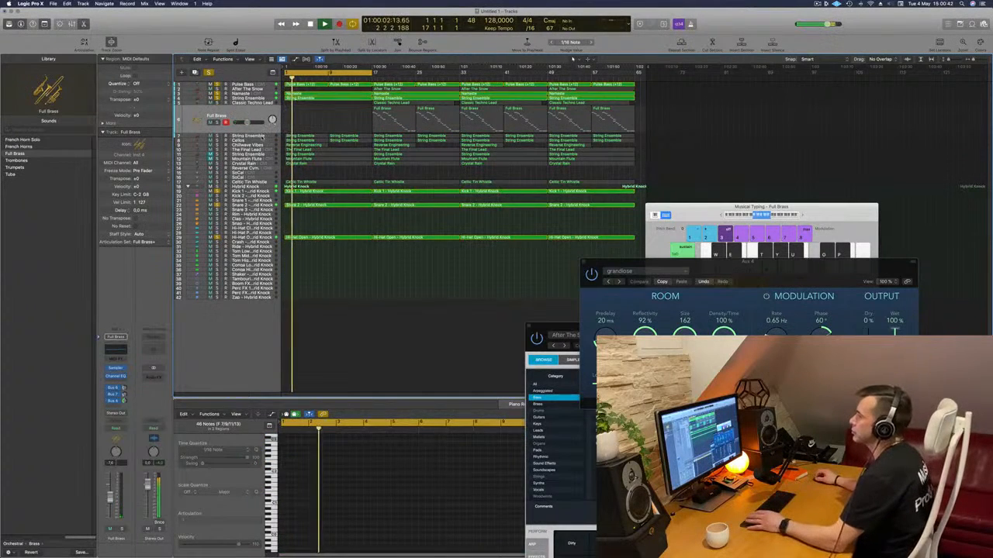
Step: Solo the String Ensemble track below Full Brass and delete only its first region
key(Down)
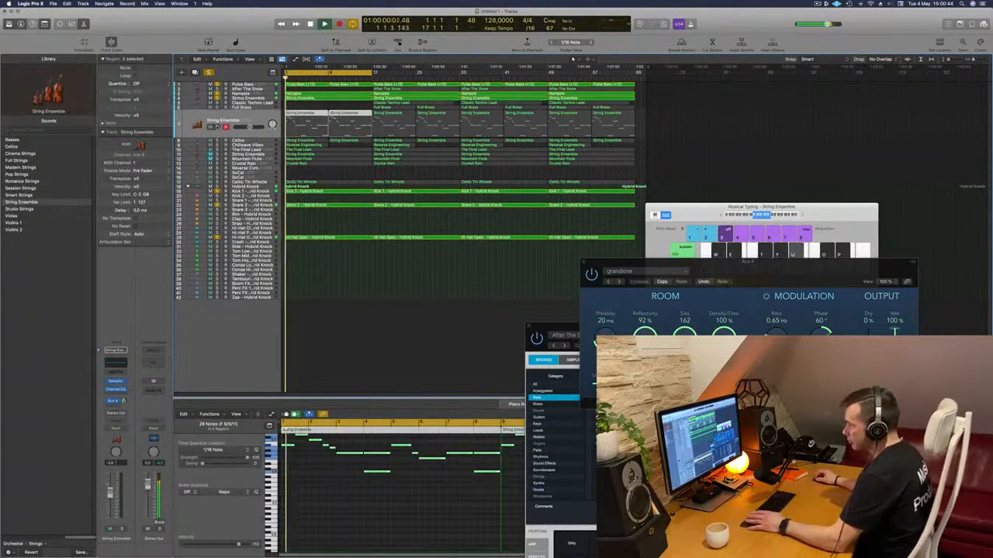
key(s)
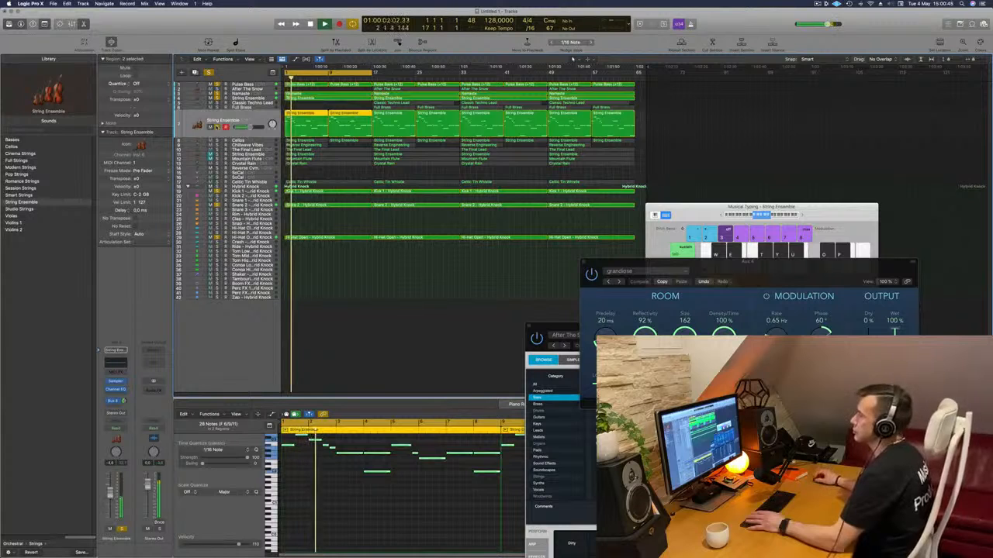
click(310, 114)
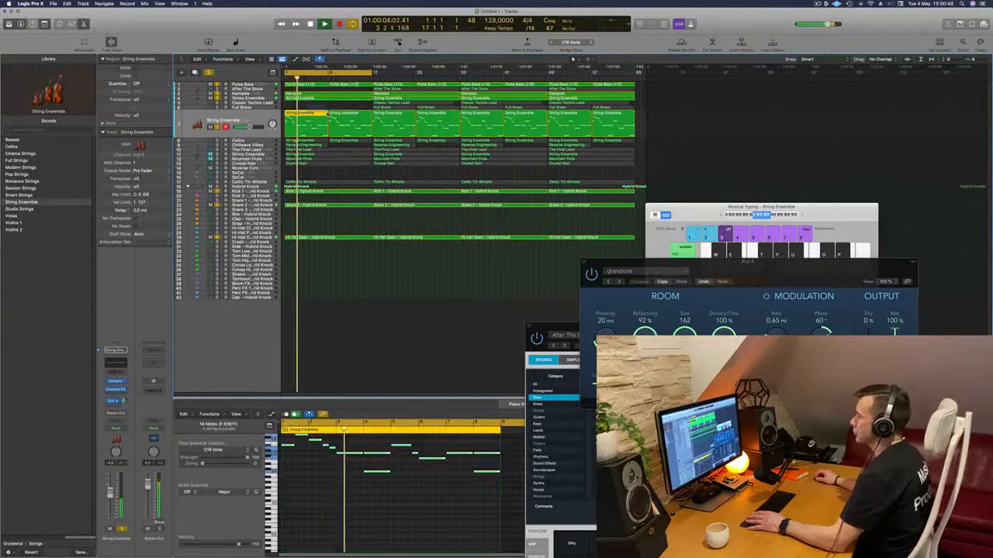
key(BackSpace)
key(super+z)
key(BackSpace)
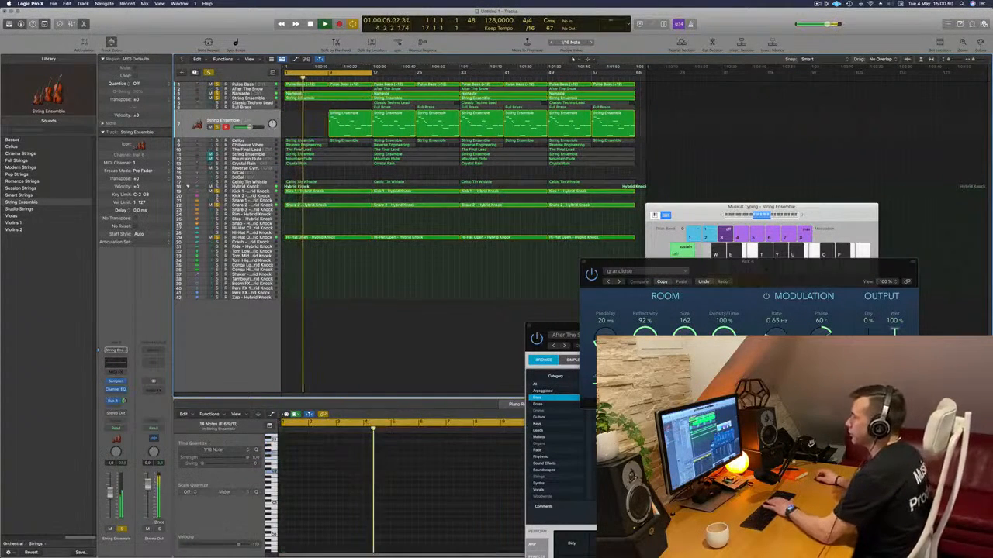
Step: Delete the first region on the Cellos track and solo the track
click(304, 141)
key(BackSpace)
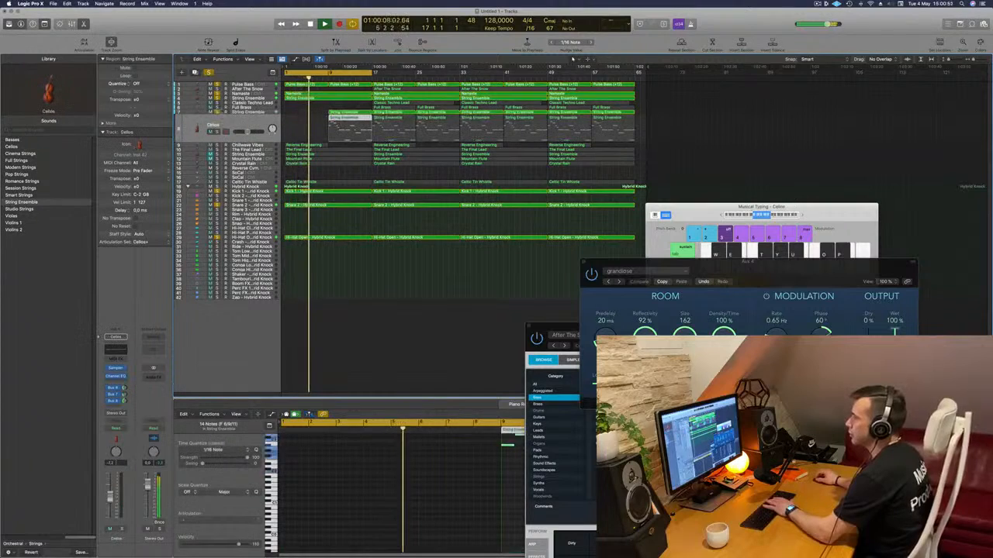
click(217, 132)
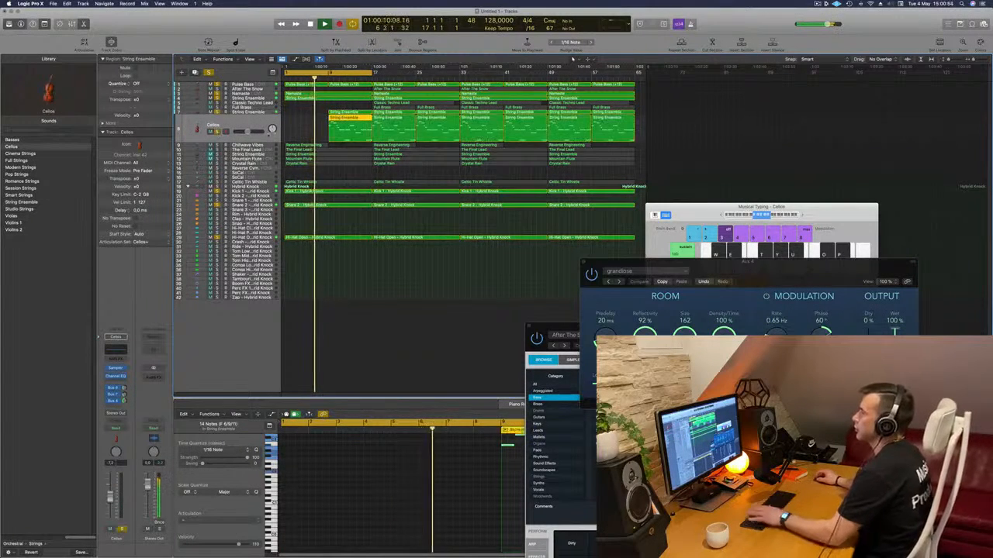
Step: Solo the Chillwave Vibes track and restart playback from the beginning
click(261, 146)
key(Return)
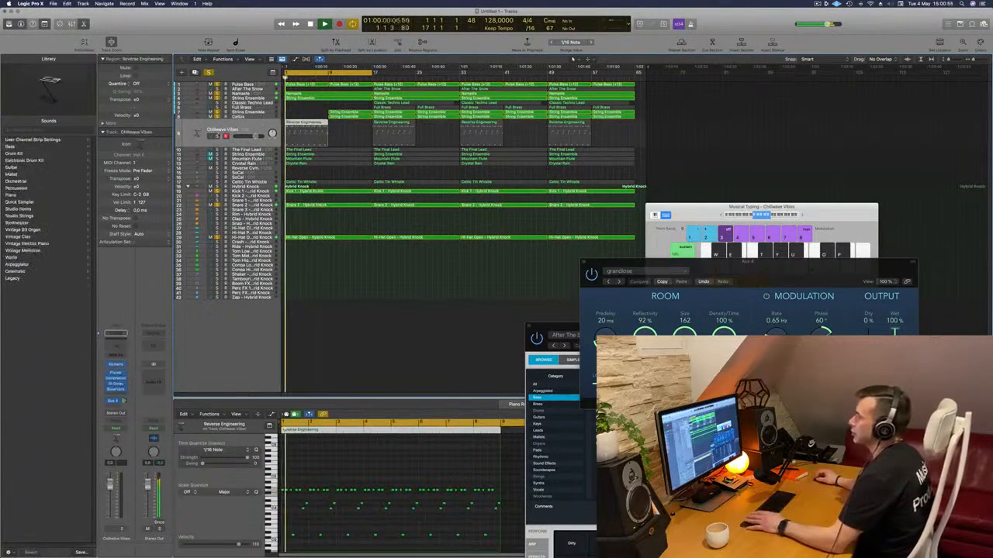
click(217, 136)
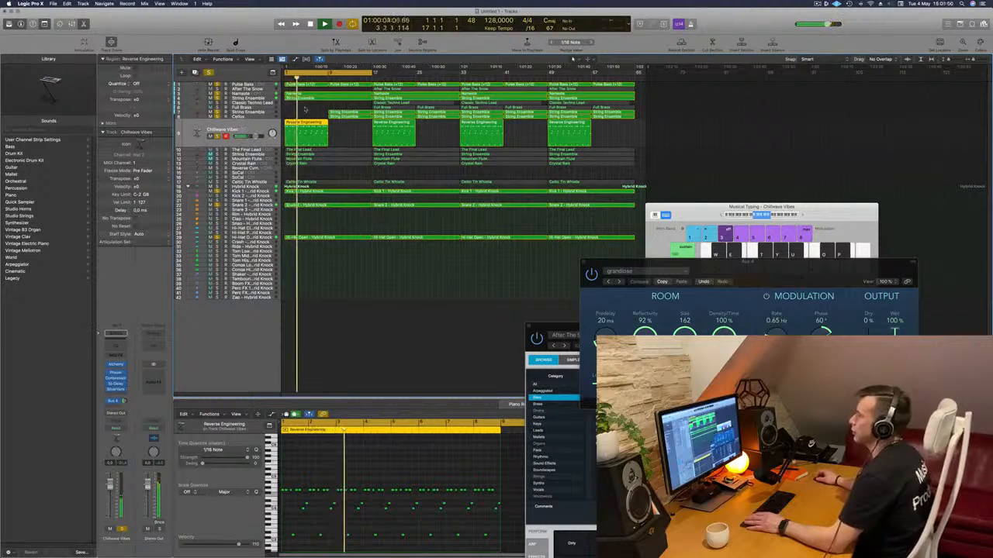
key(Return)
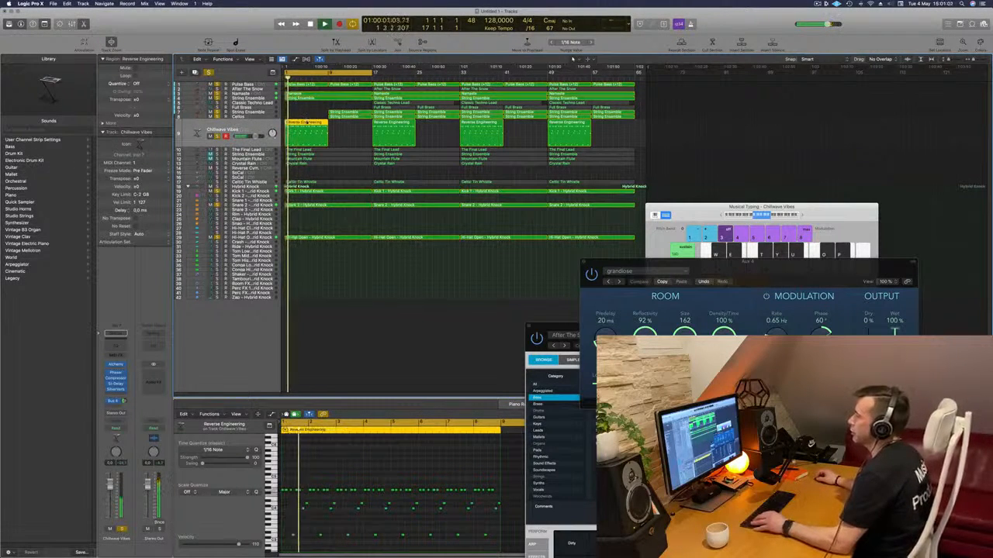
Step: Move the first Reverse Engineering region to bar 5, cut to four bars, and repeat it at bars 9 and 13
drag(308, 128, 328, 132)
key(super+Right)
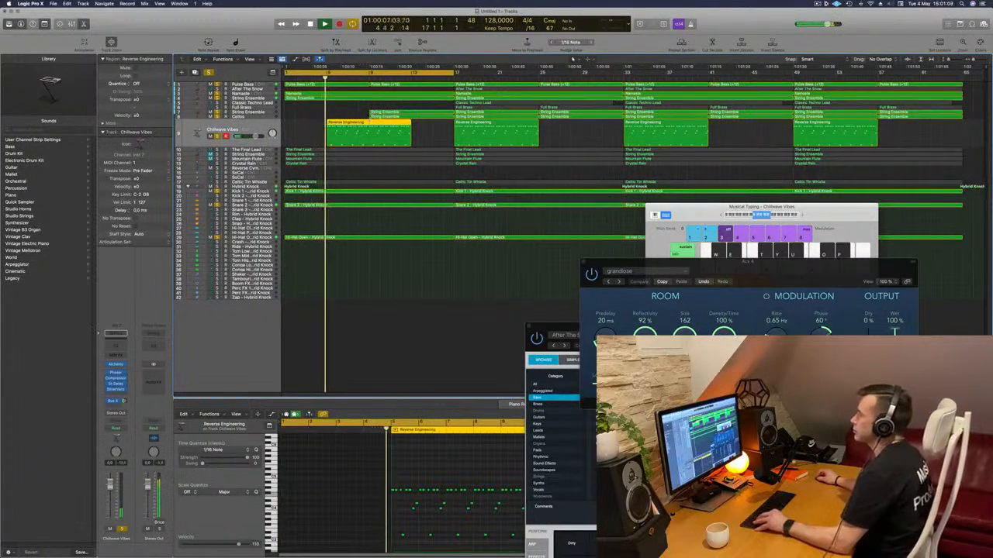
super+double_click(369, 123)
key(BackSpace)
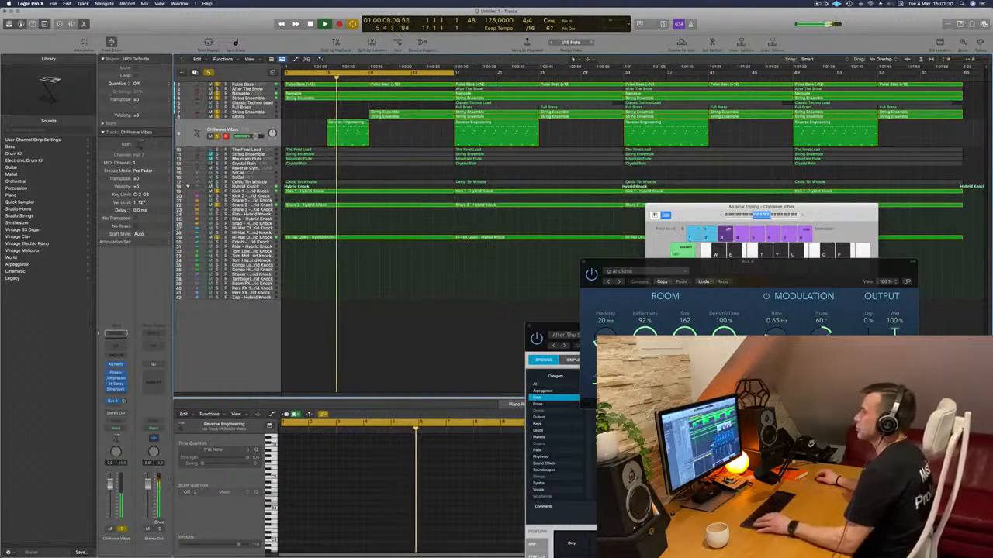
alt+drag(346, 130, 430, 132)
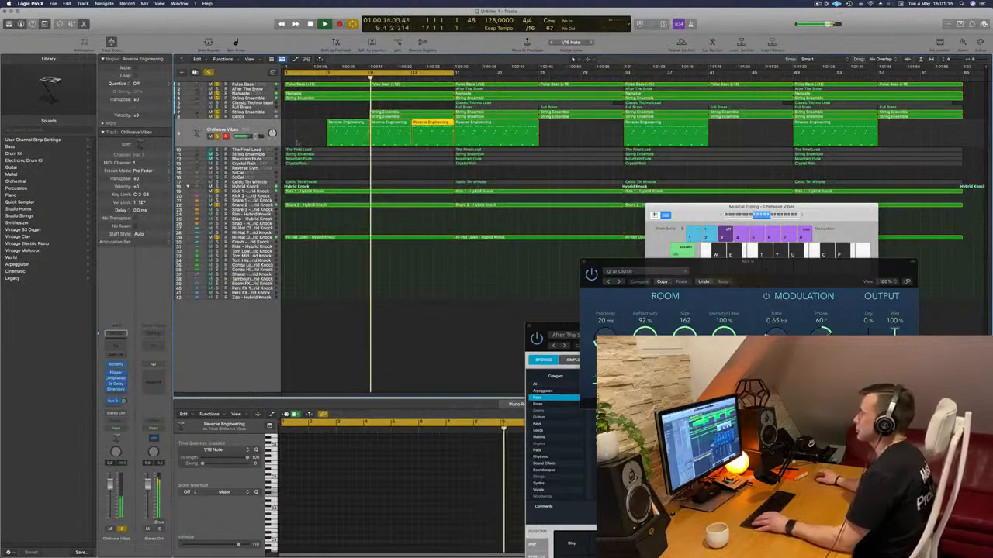
Step: Solo The Final Lead track below Chillwave Vibes and restart playback from the beginning
click(246, 112)
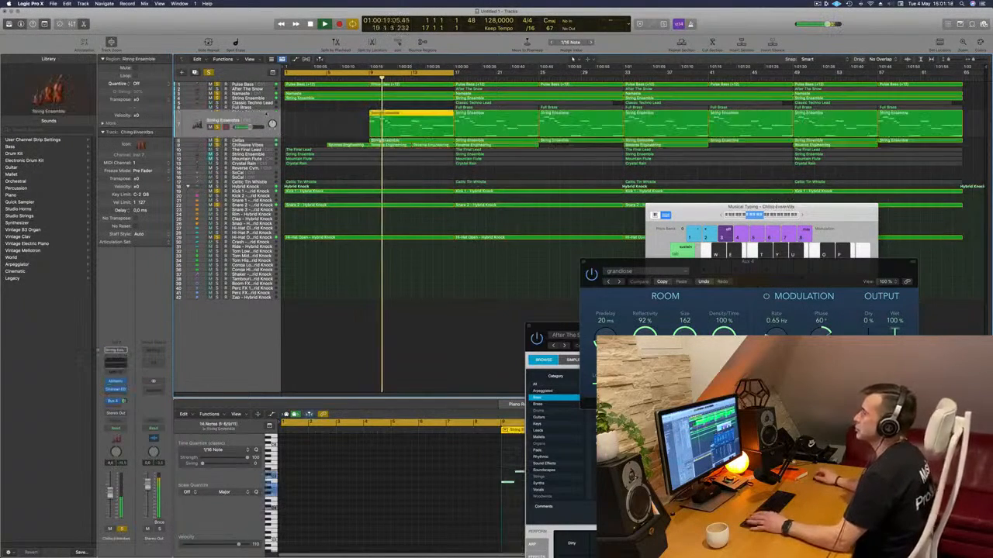
key(Down)
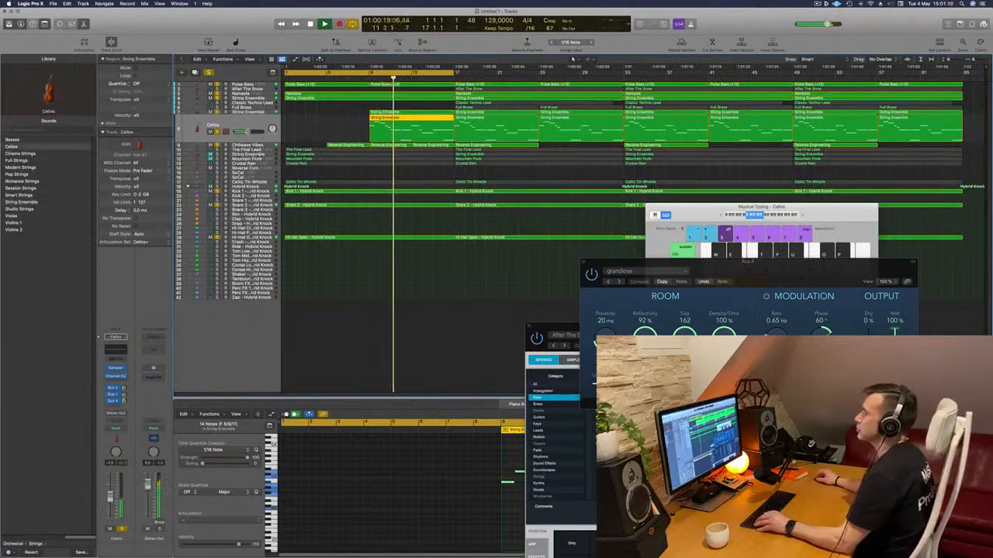
key(Down)
key(Down)
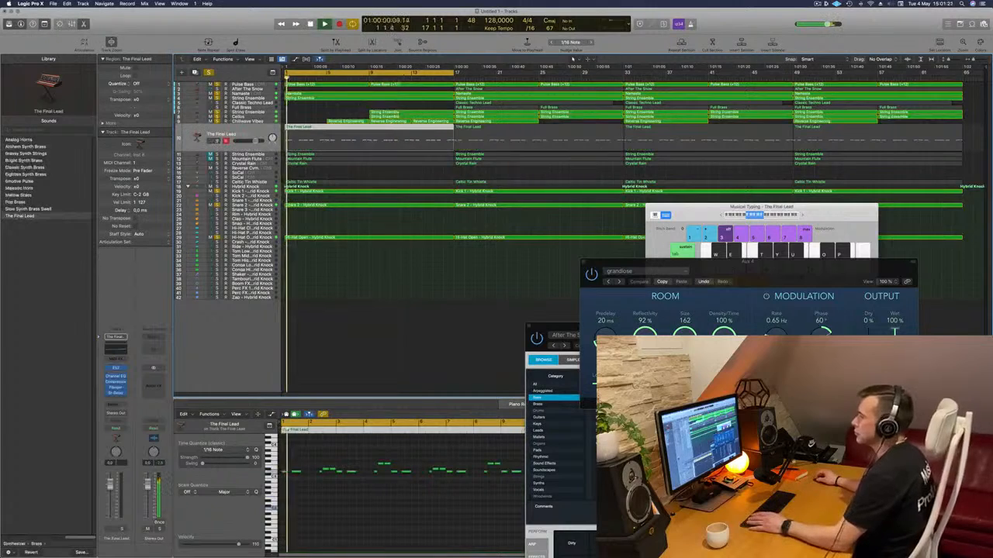
key(s)
key(Return)
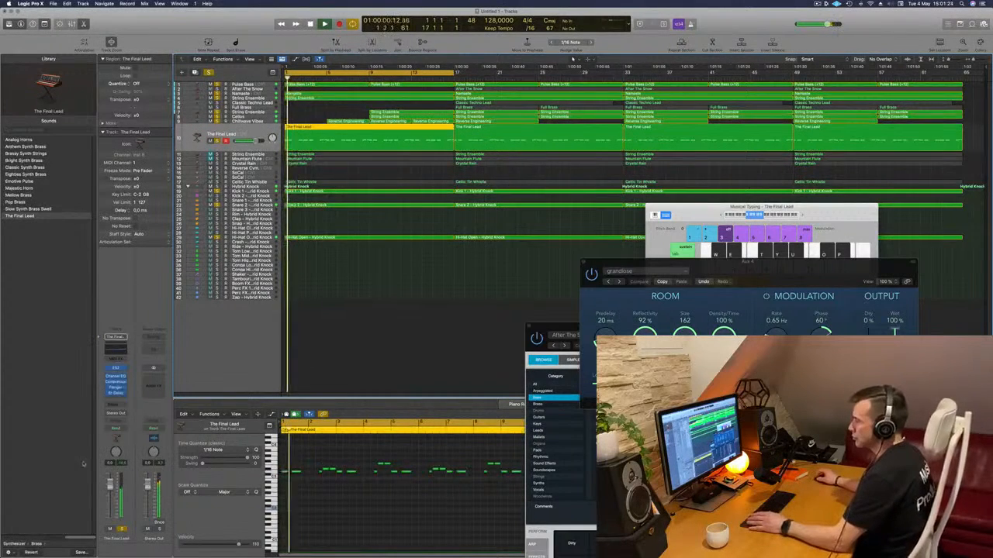
Step: Turn The Final Lead's volume all the way down and move the track directly above the Hybrid Knock drums
drag(256, 142, 266, 186)
key(Return)
key(Return)
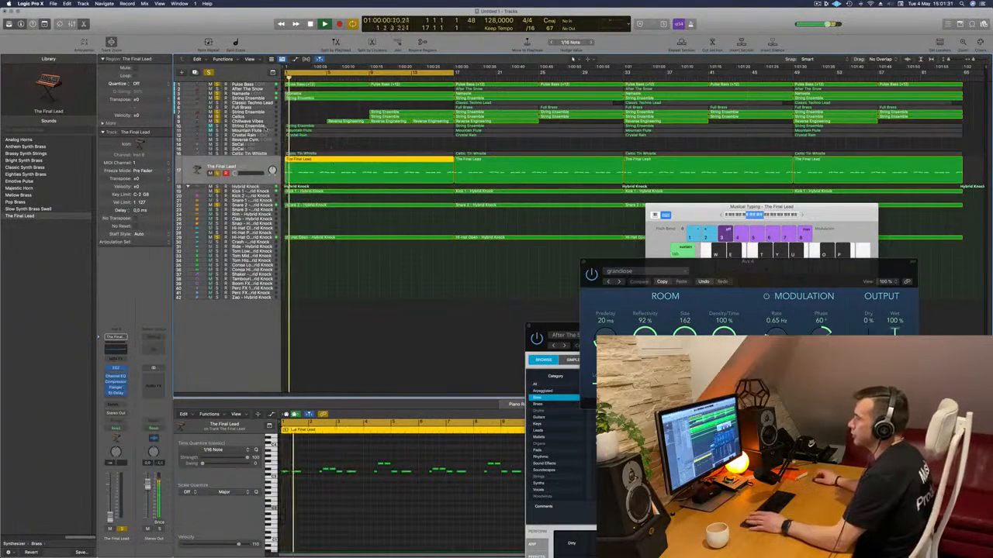
Step: Solo the String Ensemble track below Chillwave Vibes and listen to it with the other parts
click(260, 126)
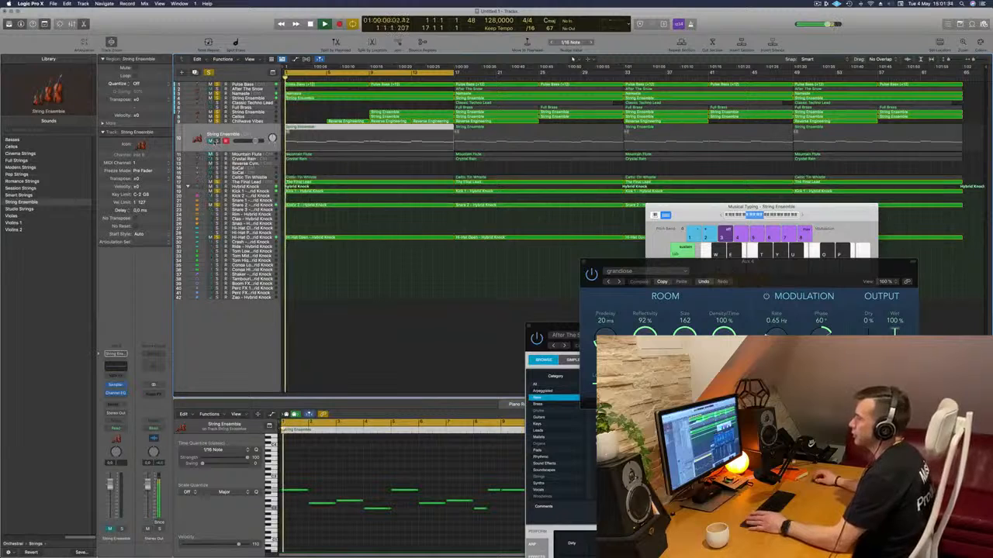
click(217, 142)
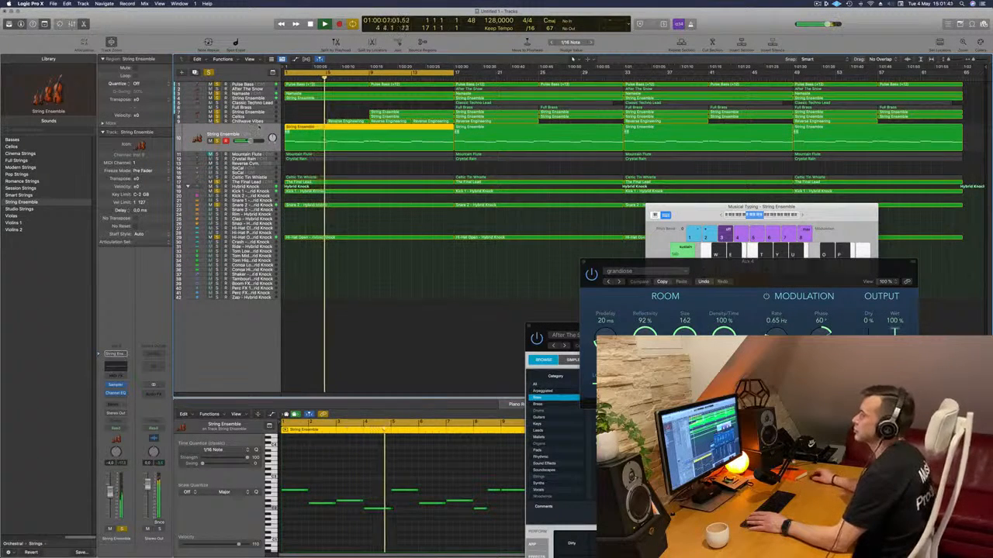
click(300, 118)
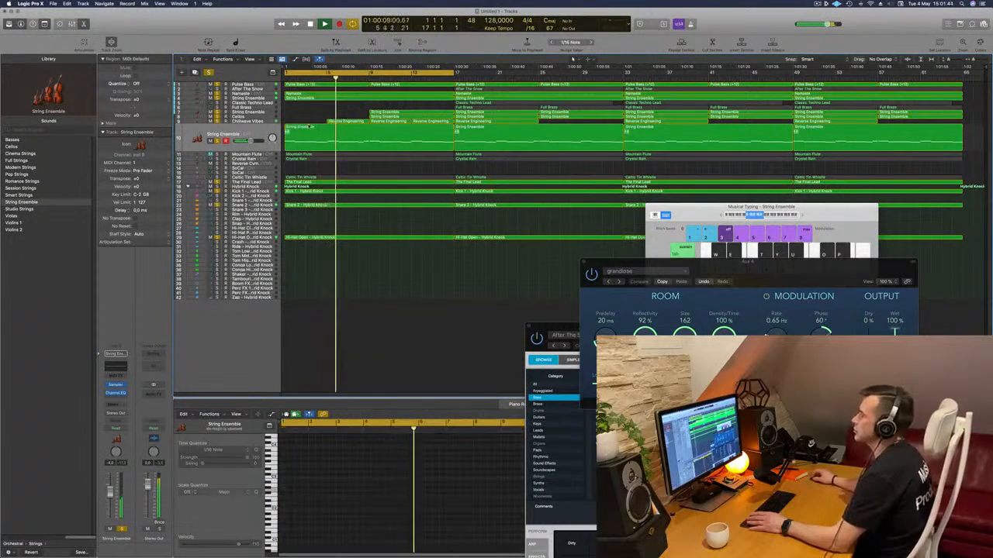
Step: Turn this String Ensemble's volume all the way down and move the track directly above The Final Lead
click(306, 132)
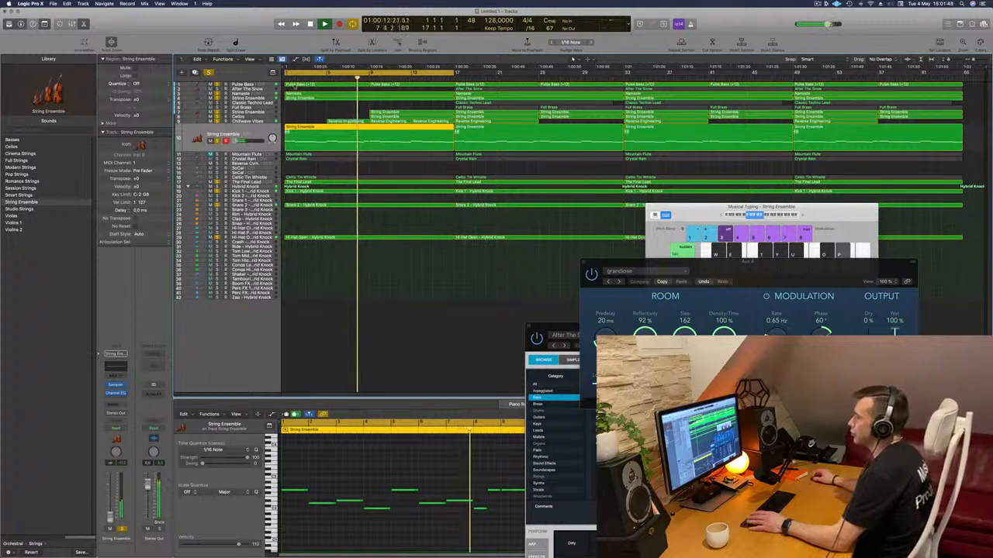
key(Return)
drag(265, 162, 265, 185)
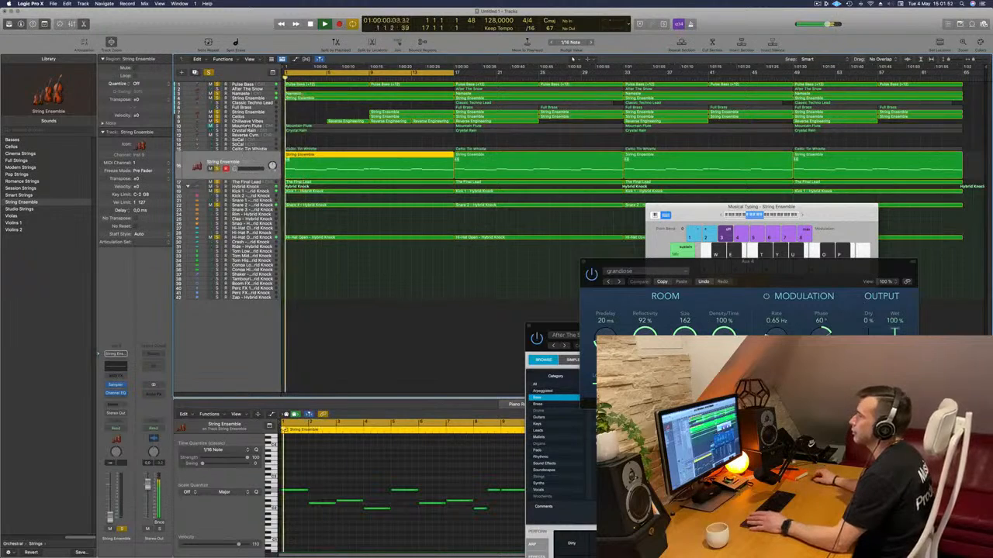
Step: Solo the Mountain Flute track with its volume fully down and move it directly below The Final Lead
click(257, 126)
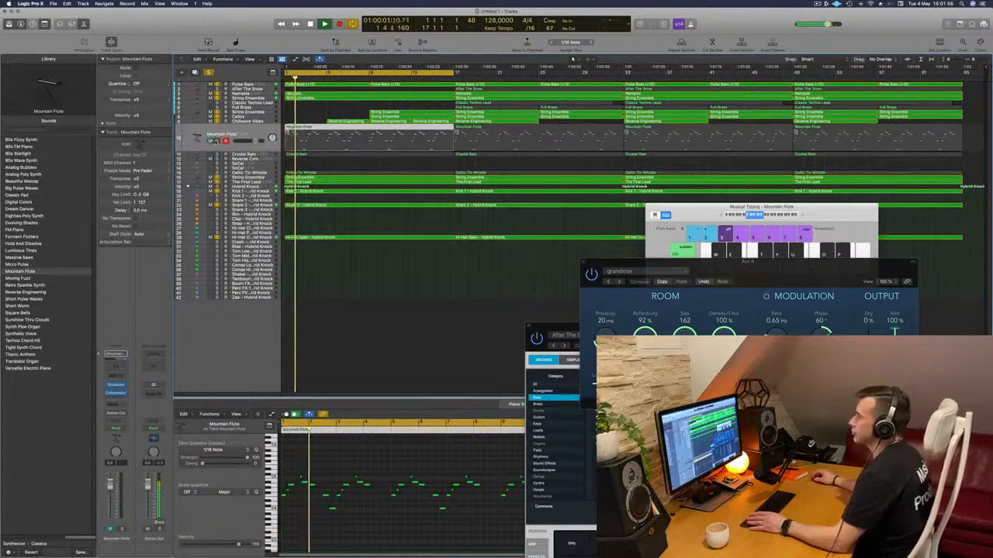
click(217, 141)
drag(256, 141, 253, 186)
key(space)
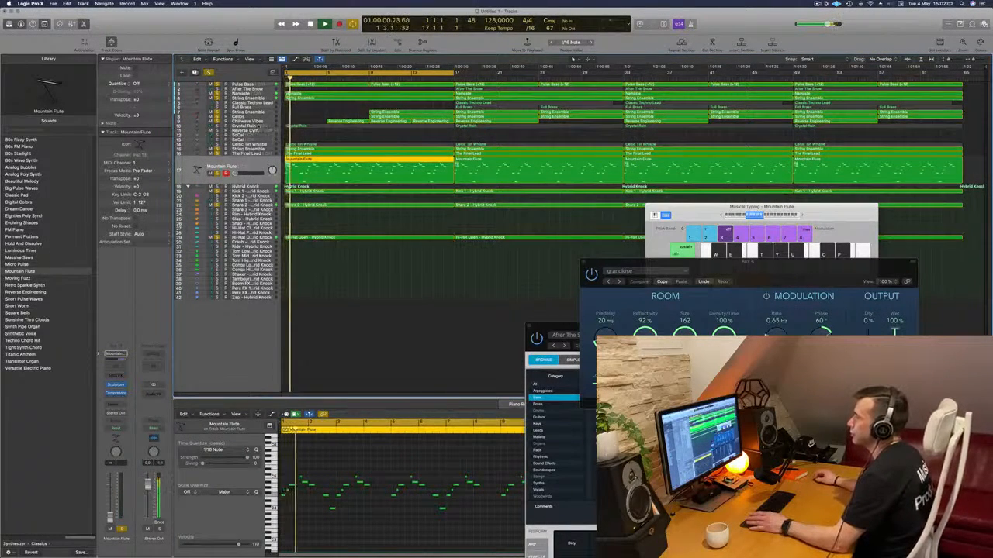
Step: Move the Crystal Rain track directly below Mountain Flute, above the Hybrid Knock drums
click(260, 127)
key(space)
key(space)
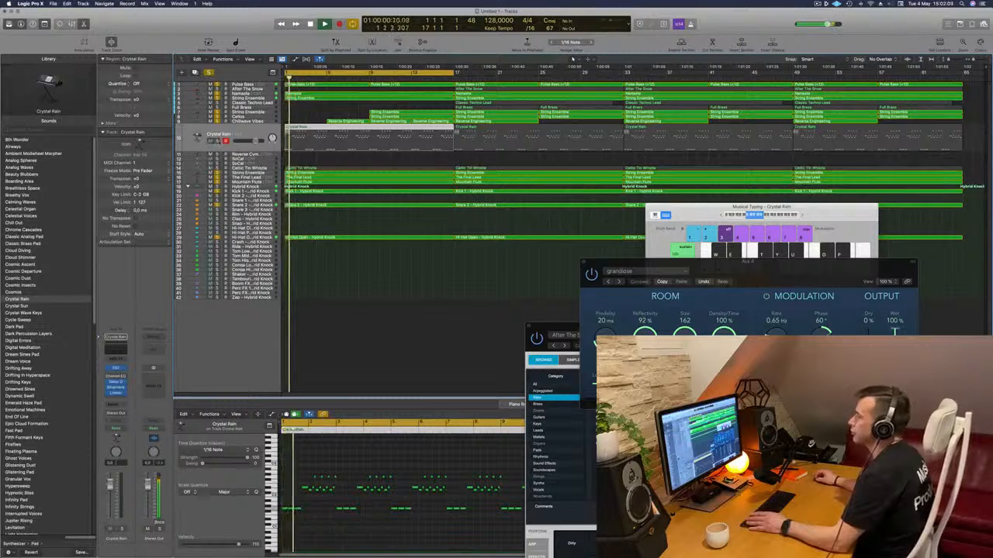
drag(260, 138, 258, 169)
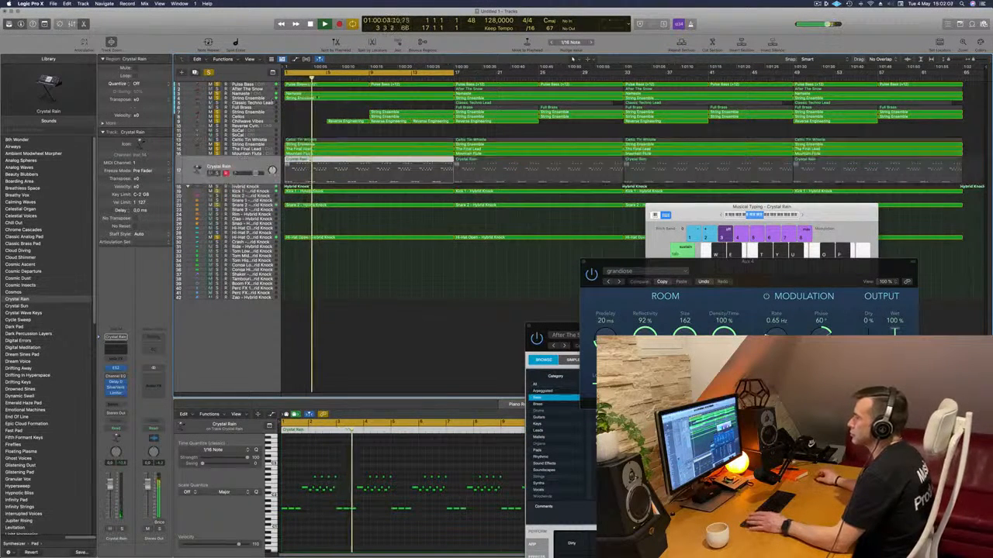
Step: Move the Celtic Tin Whistle track directly below Mountain Flute, above Crystal Rain, and play the arrangement from the start
click(264, 141)
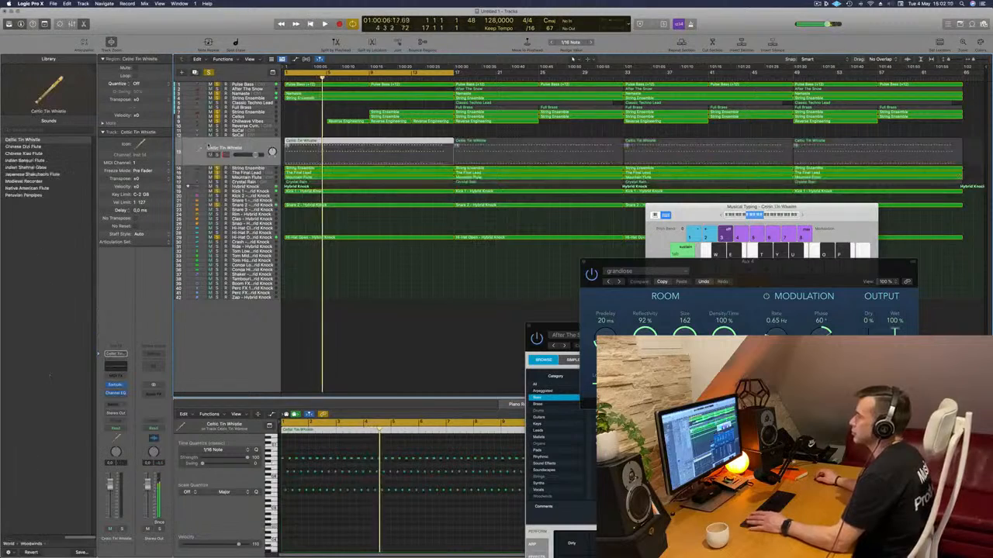
click(217, 155)
click(217, 155)
drag(259, 145, 259, 182)
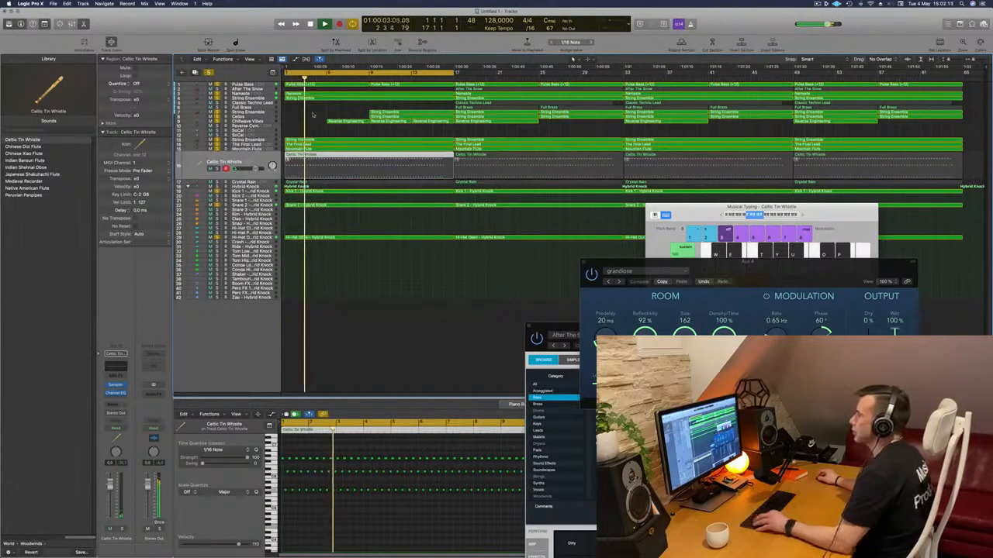
click(302, 121)
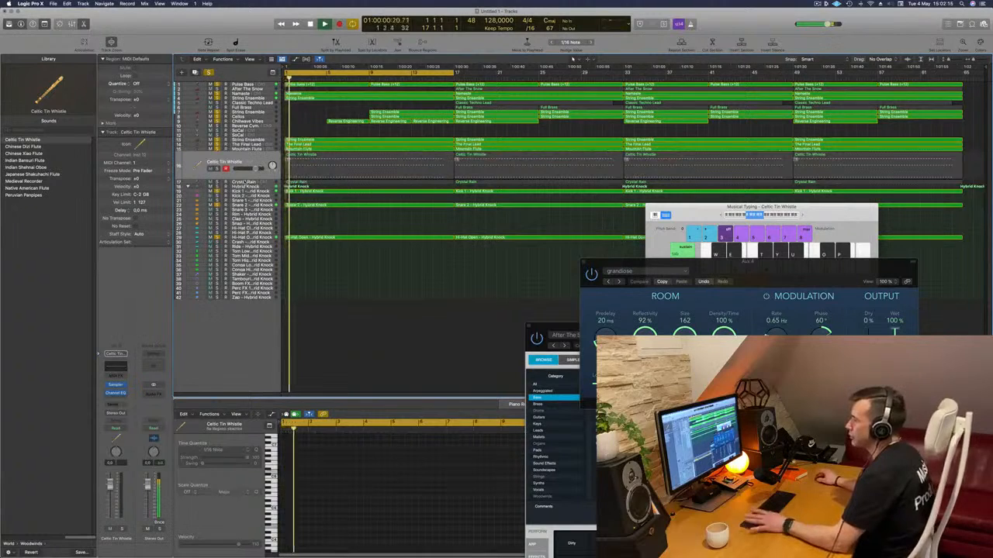
Step: Clear all track solos and turn the Celtic Tin Whistle and Crystal Rain volumes all the way down
click(210, 72)
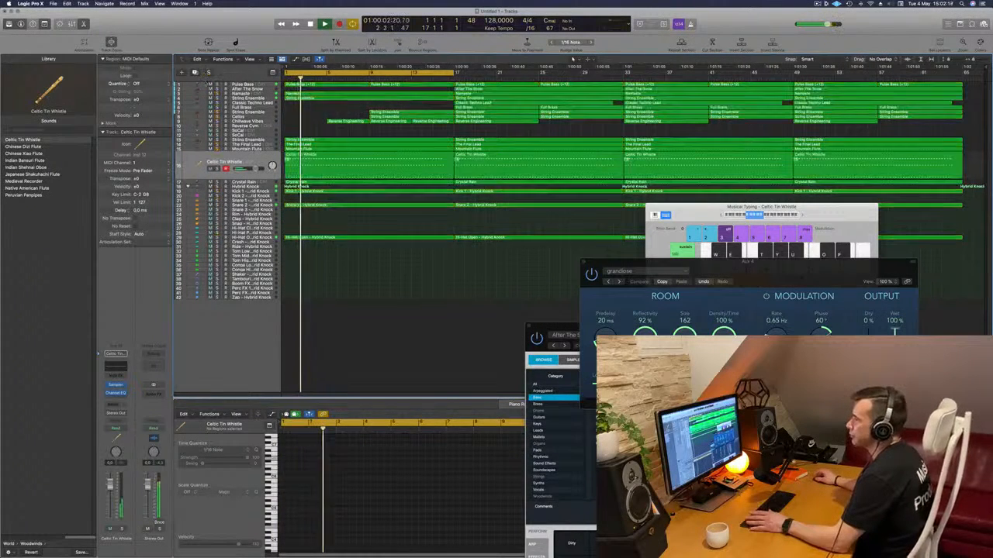
click(251, 162)
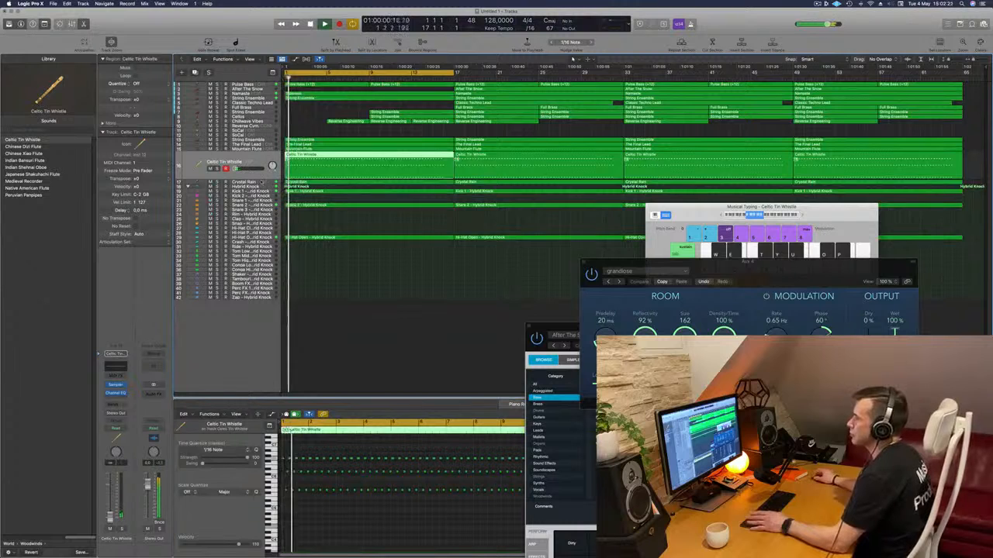
key(Down)
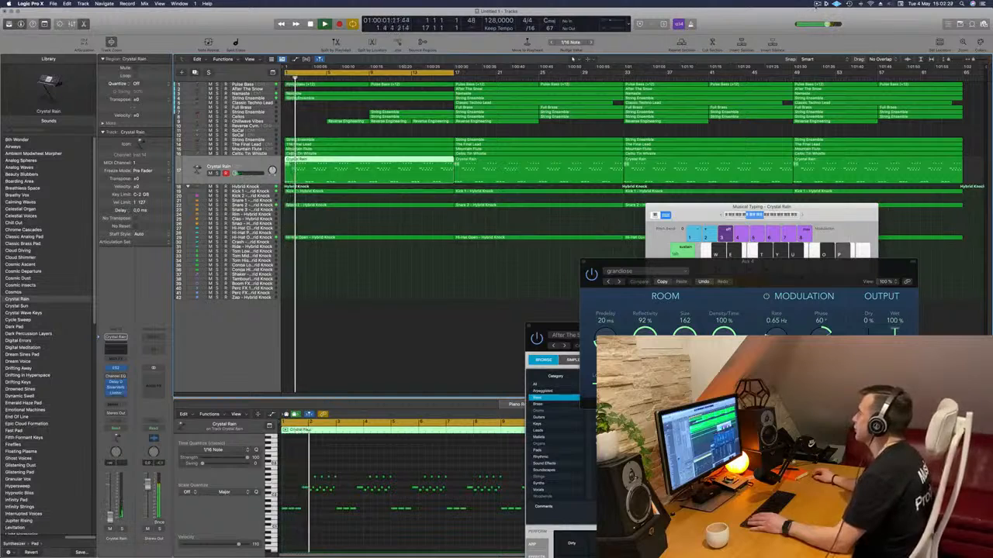
click(817, 3)
click(740, 21)
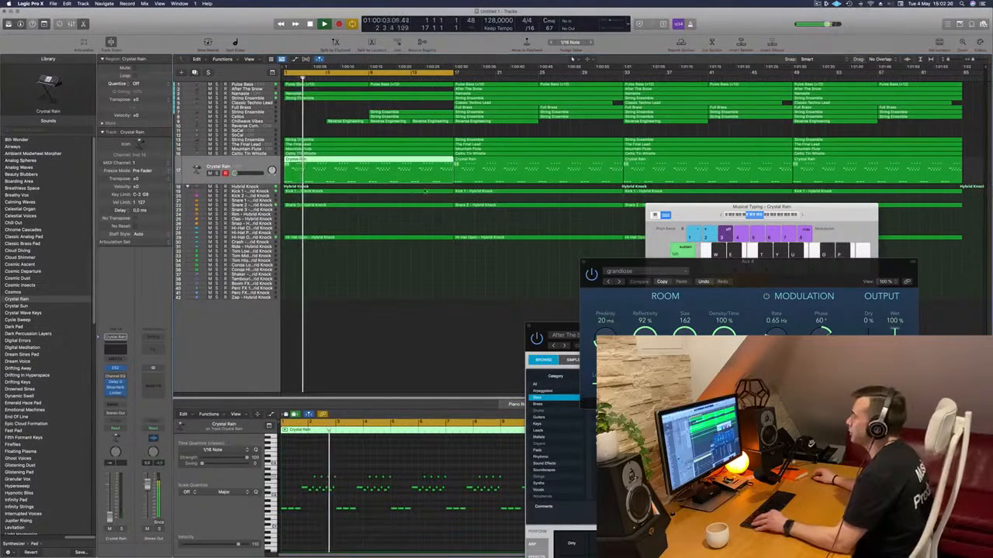
click(414, 291)
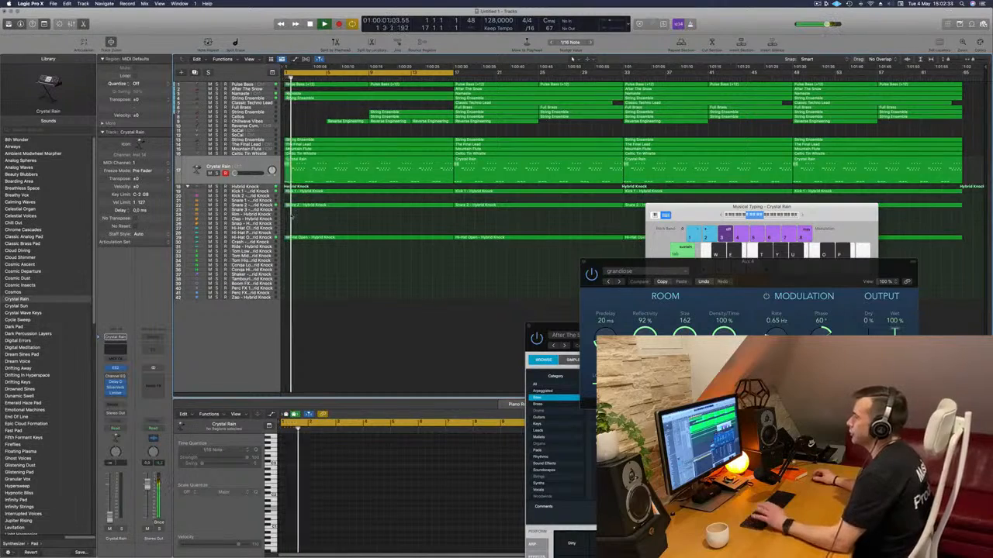
Step: Close the SilverVerb window of Aux 4 and move the Musical Typing window away from the drum regions
drag(634, 275, 455, 286)
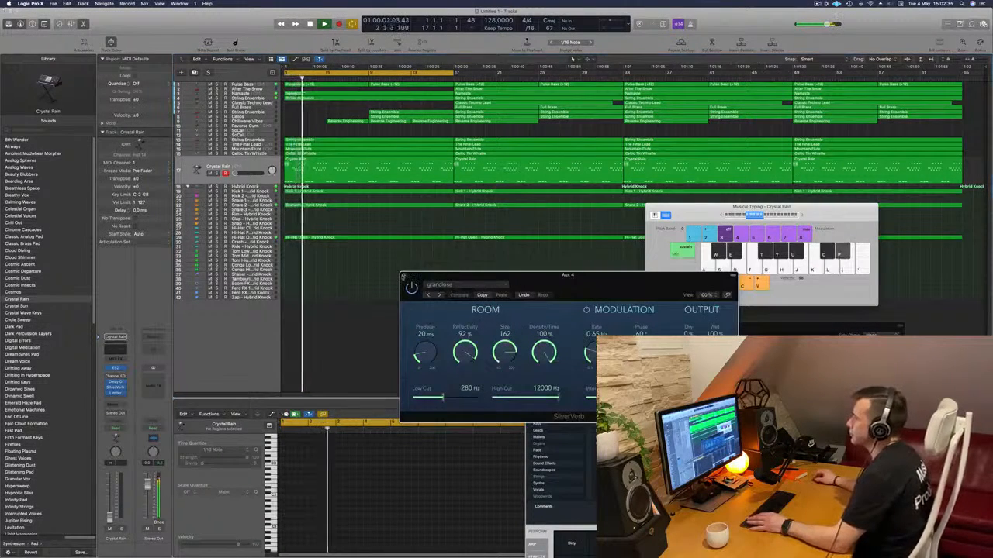
click(403, 276)
drag(708, 206, 779, 225)
key(space)
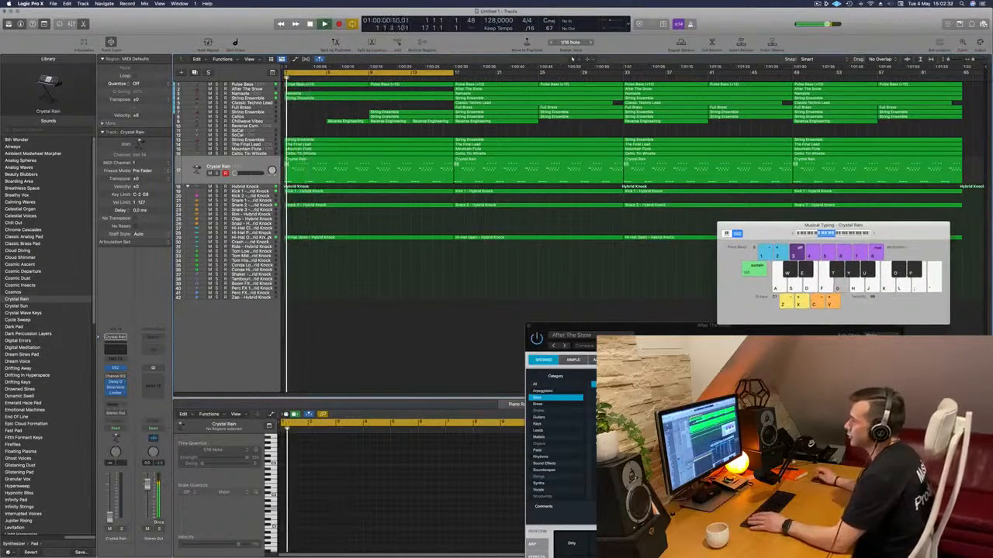
Step: Copy the first Hi-Hat Open region onto the Crash track and delete all but its first two notes
click(295, 238)
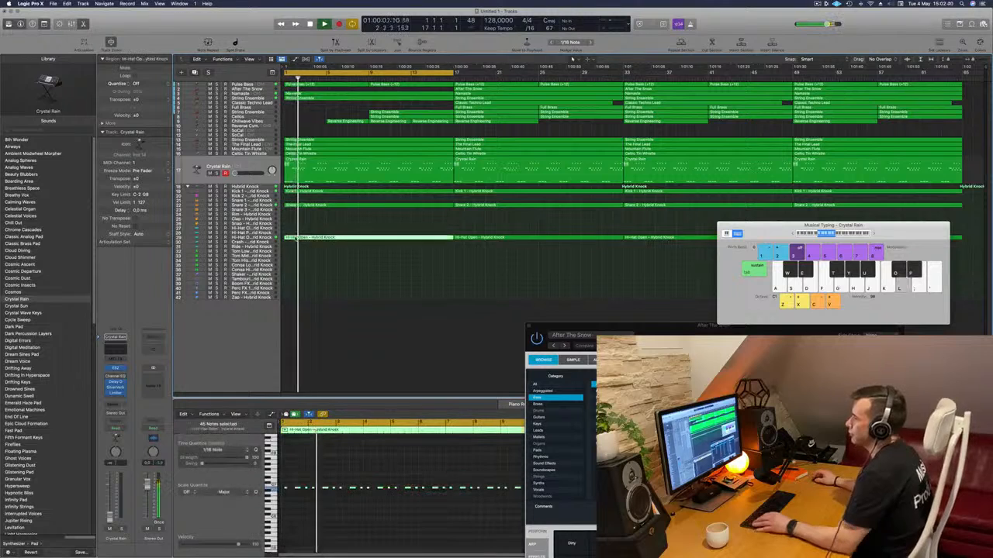
drag(295, 238, 289, 268)
key(space)
scroll(297, 481, down, 5)
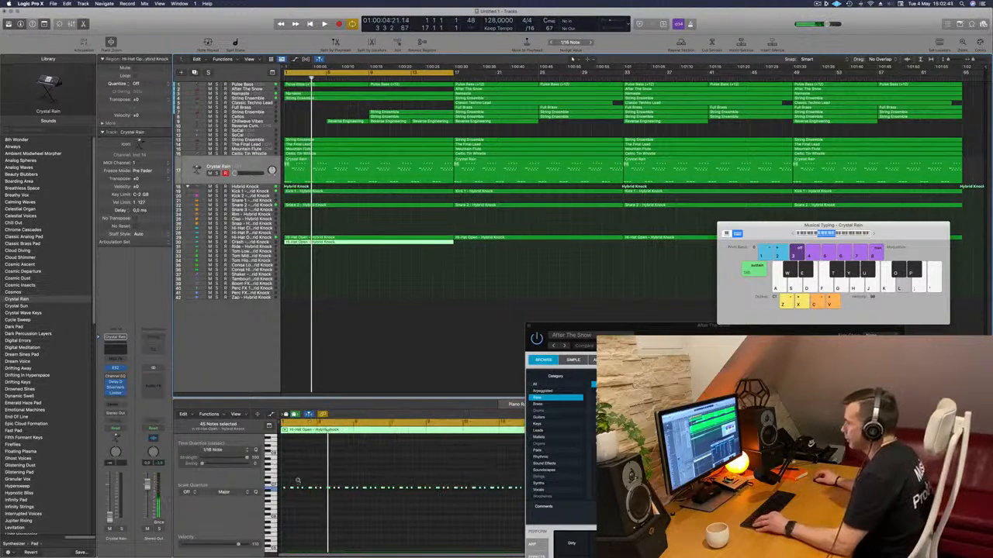
click(368, 495)
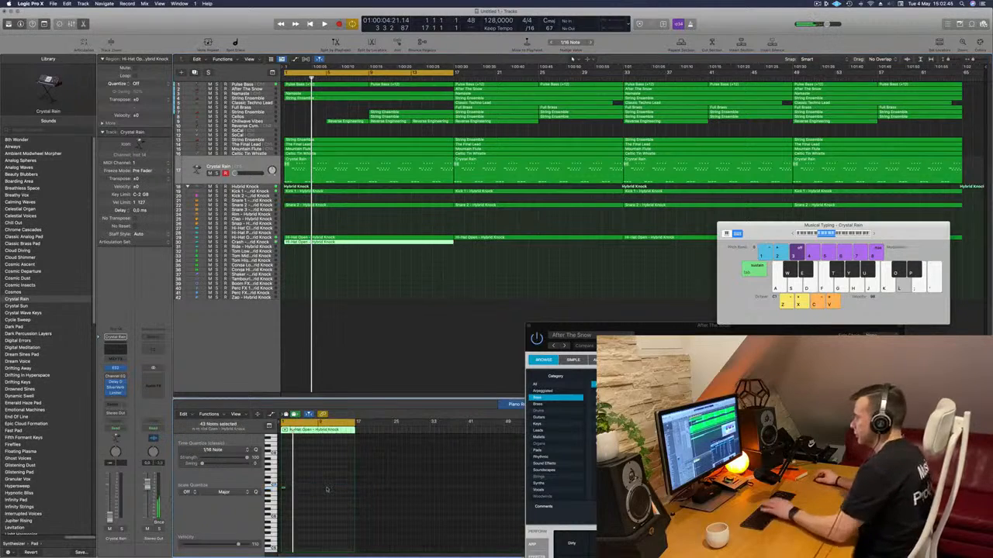
scroll(283, 487, up, 5)
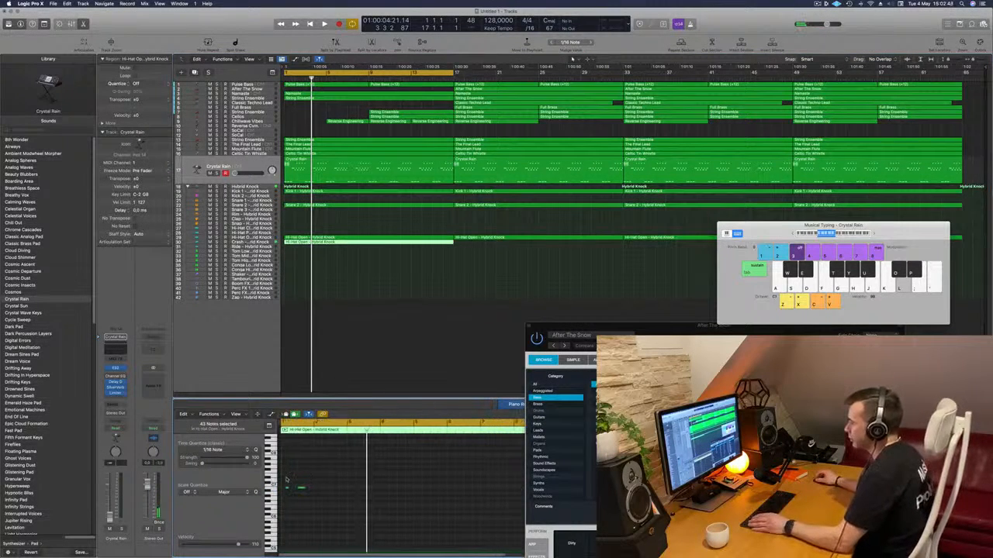
Step: Reposition the two remaining Crash notes within the first bar and shorten the second to match the first during playback
key(Return)
key(space)
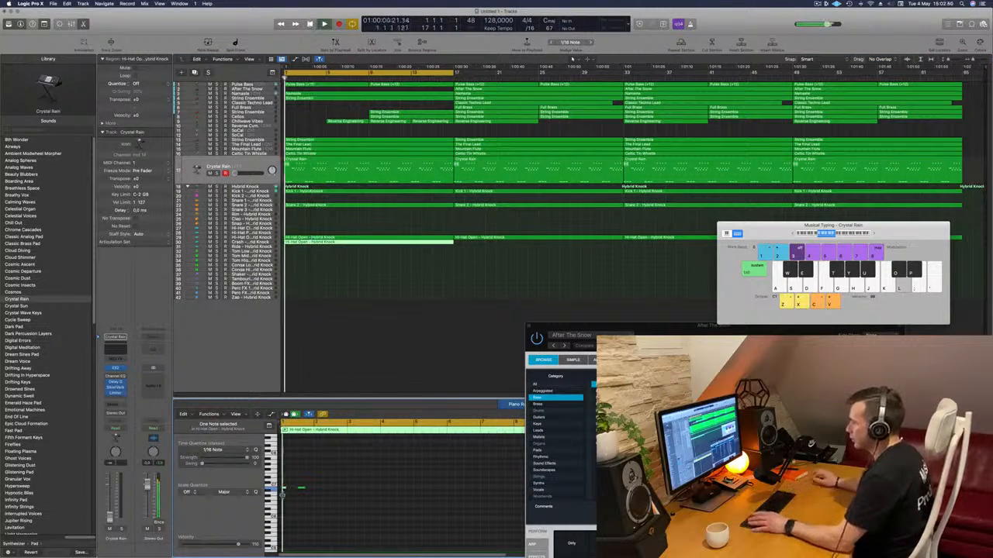
scroll(293, 494, left, 1)
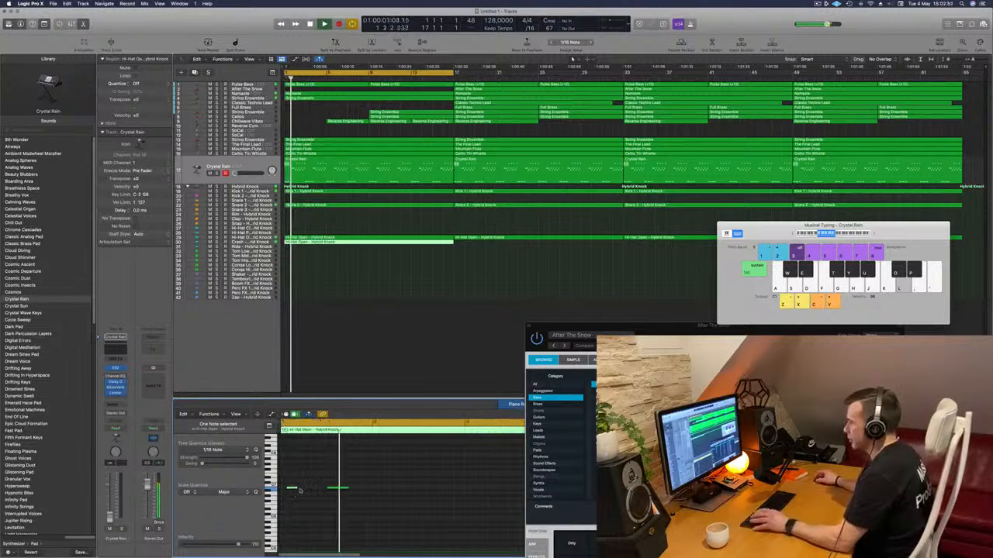
key(Return)
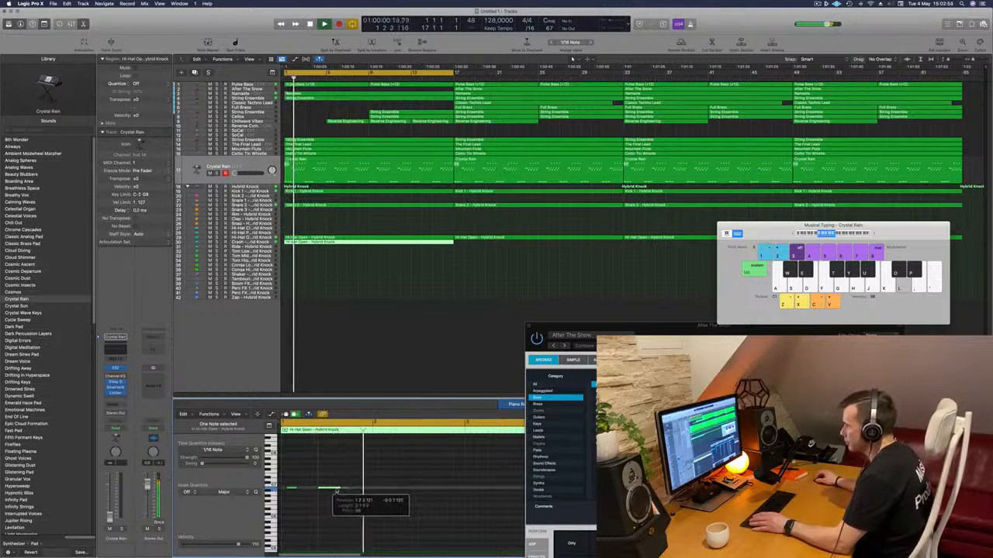
drag(335, 491, 341, 486)
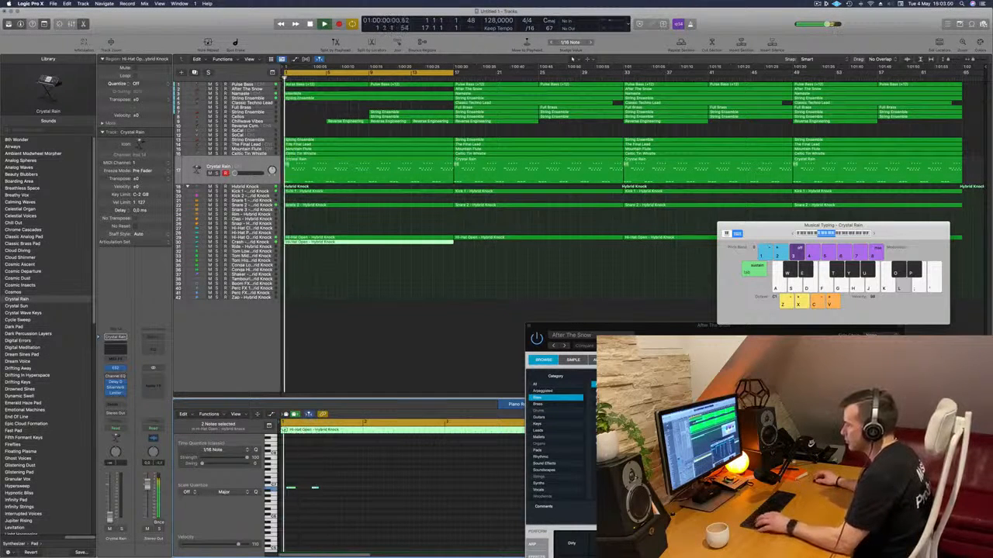
click(293, 493)
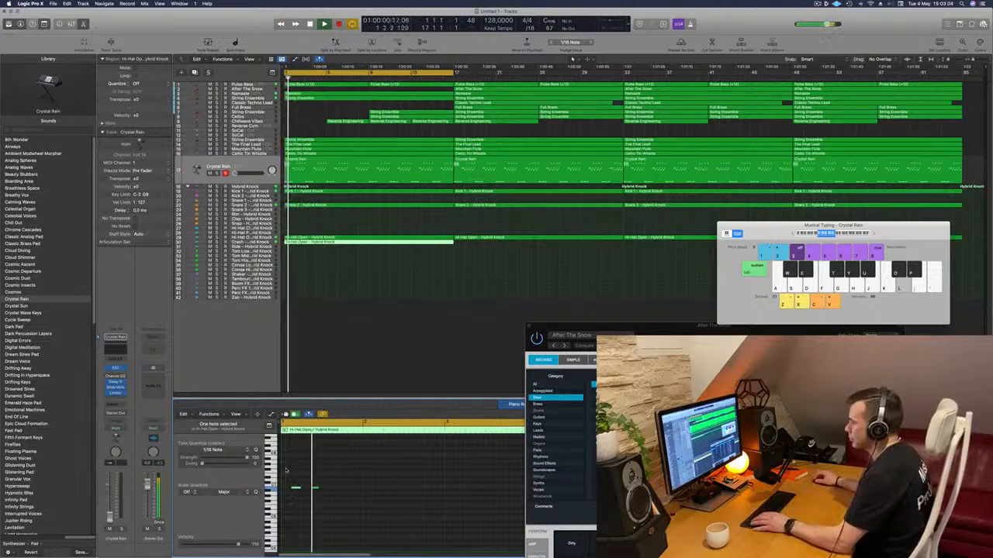
Step: Try to duplicate the two notes of the Crash region further along in its first bar
mouse_move(286, 470)
mouse_down()
mouse_move(343, 510)
mouse_move(335, 489)
mouse_up()
key(space)
key(space)
key(space)
key(space)
key(super+Left)
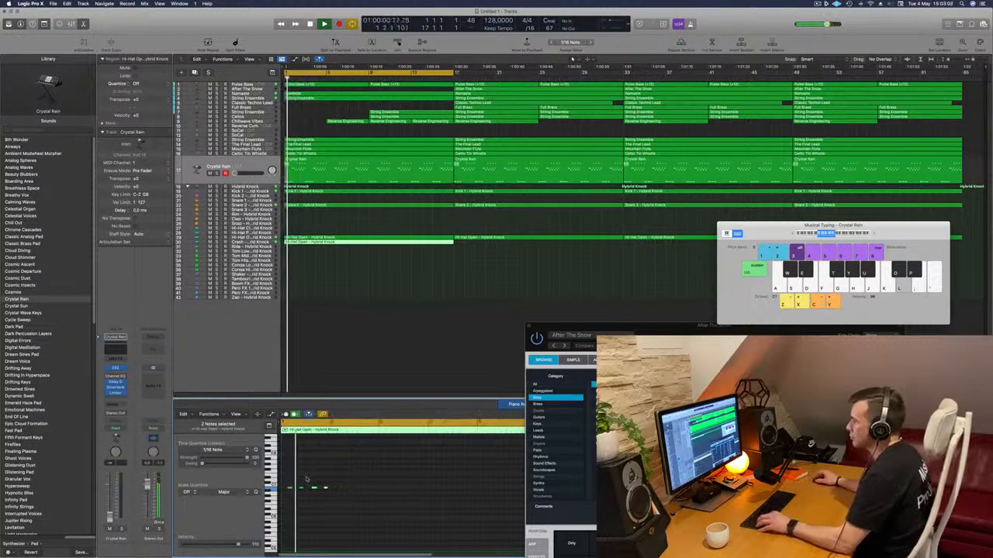
scroll(316, 255, up, 2)
key(super+z)
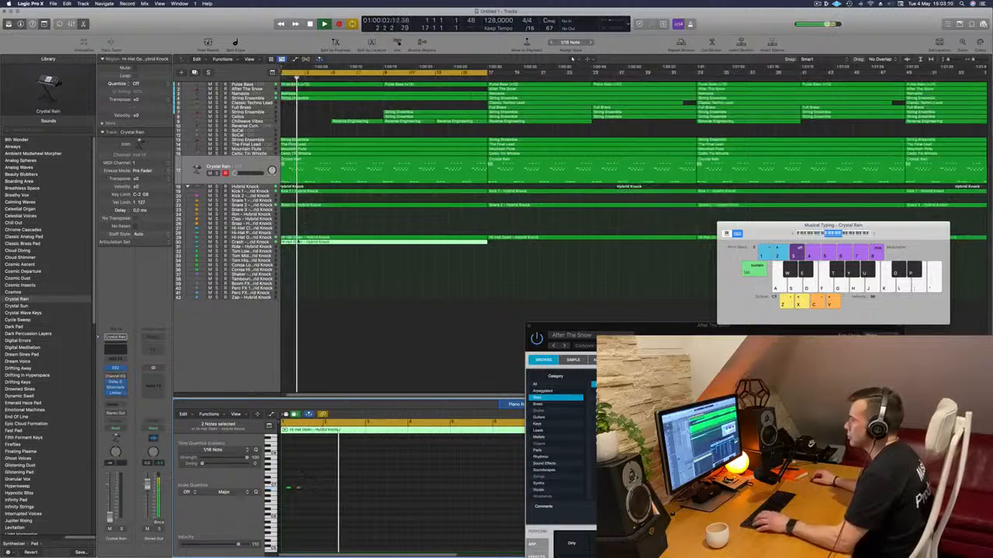
Step: Cut the Crash region at bar 2 and delete the rest, keeping only its first bar
key(space)
key(space)
super+double_click(298, 242)
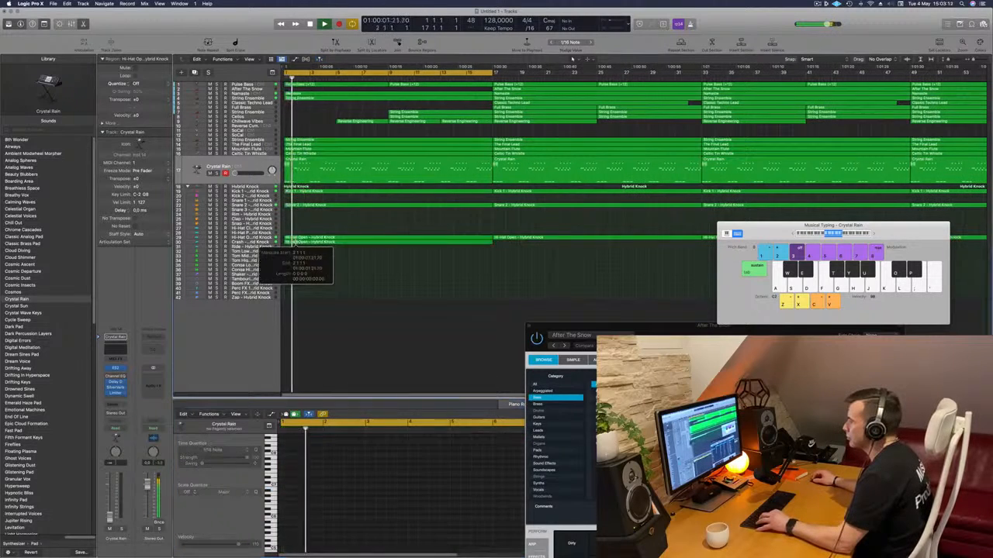
key(Delete)
click(291, 243)
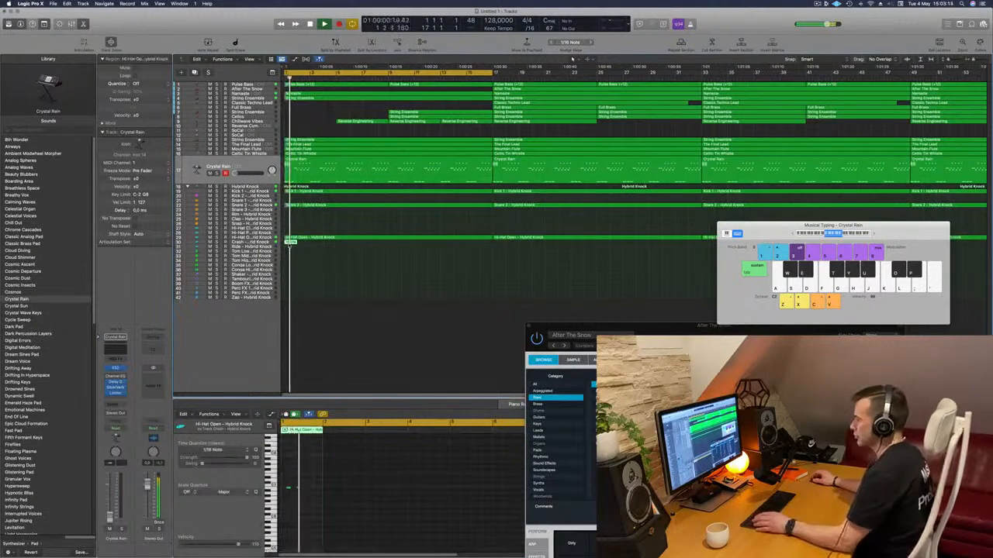
Step: Copy the two notes of the one-bar Crash region into the second half of the bar and play it
key(space)
key(super+Right)
key(super+Right)
mouse_move(331, 478)
mouse_down()
mouse_move(281, 504)
mouse_move(336, 493)
mouse_up()
key(space)
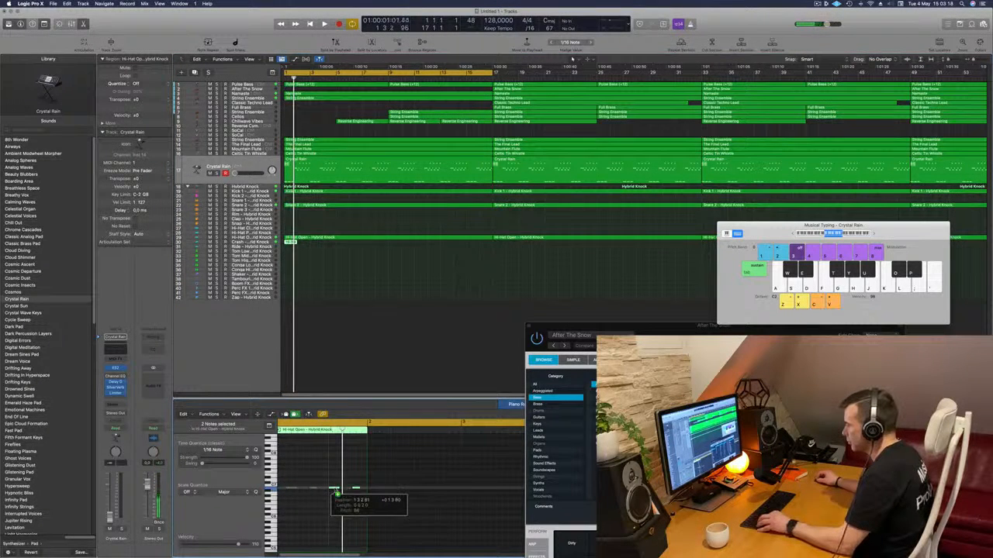
key(space)
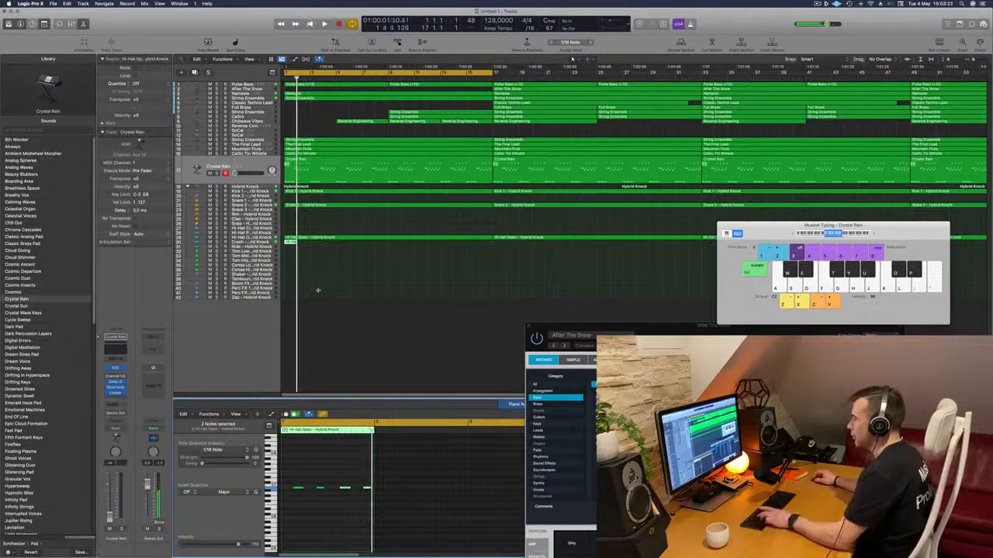
Step: Repeat the notes in the Crash region so that the pattern fills two bars
key(super+r)
key(super+r)
key(super+r)
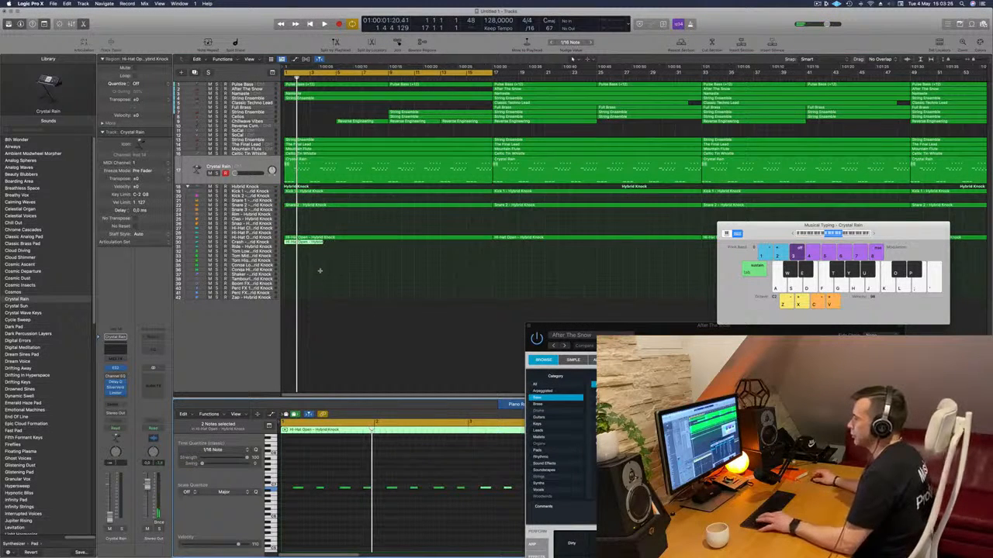
click(306, 260)
click(302, 242)
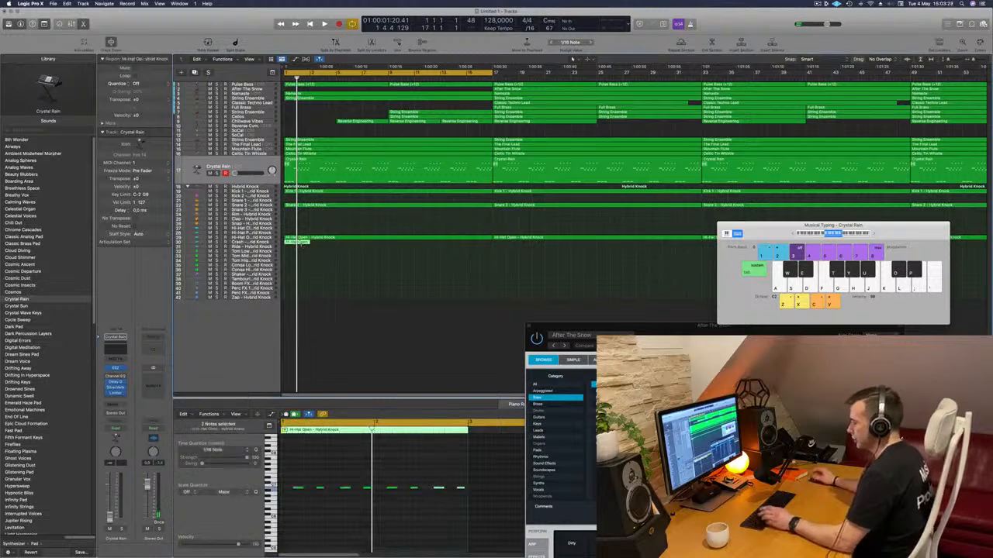
Step: Repeat the two-bar Crash region to the end of the arrangement, moving the Musical Typing window clear of the tracks
key(super+r)
key(super+r)
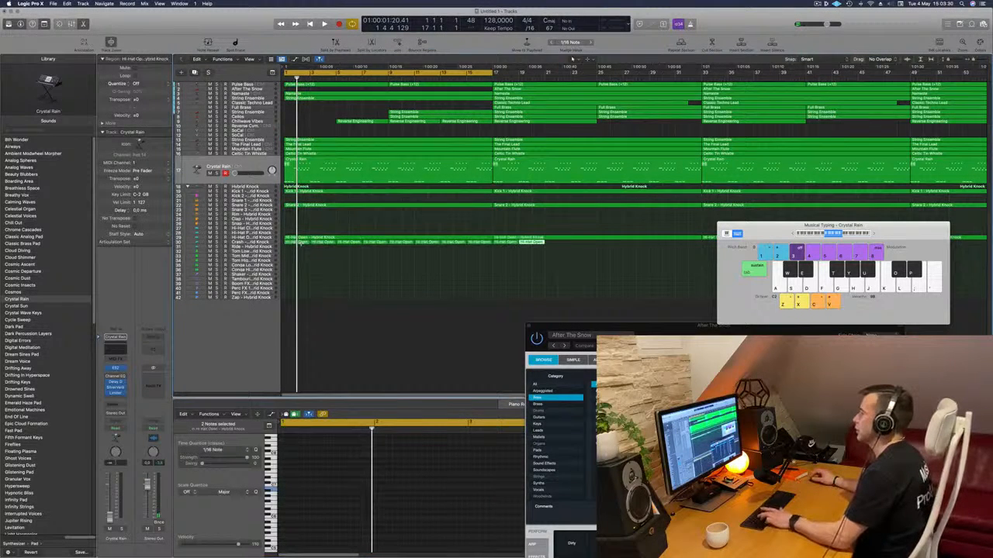
key(space)
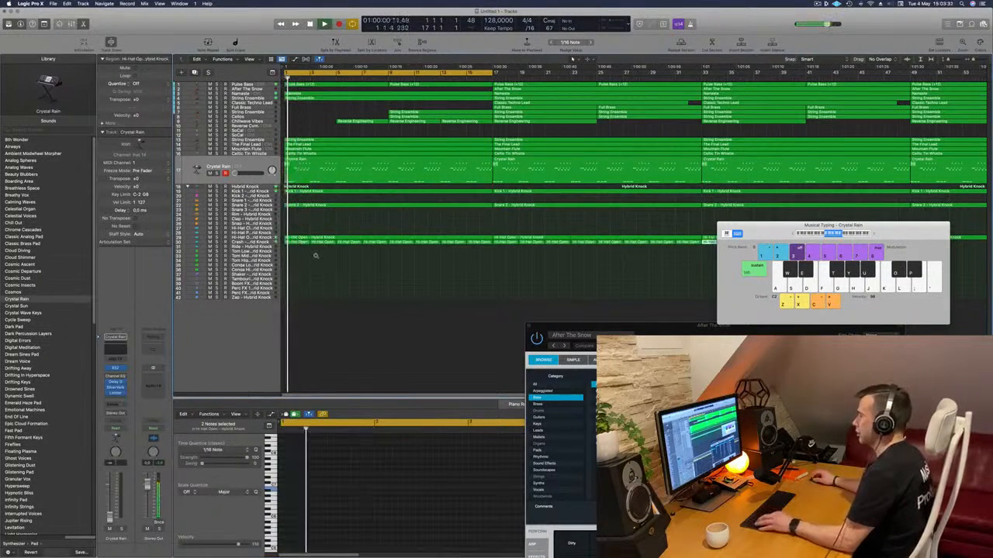
key(super+Left)
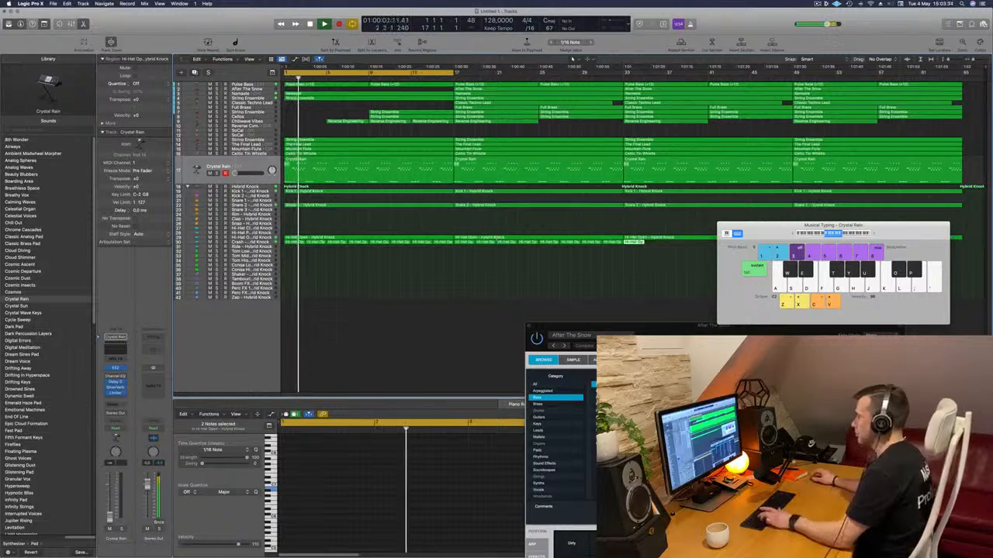
drag(932, 234, 695, 382)
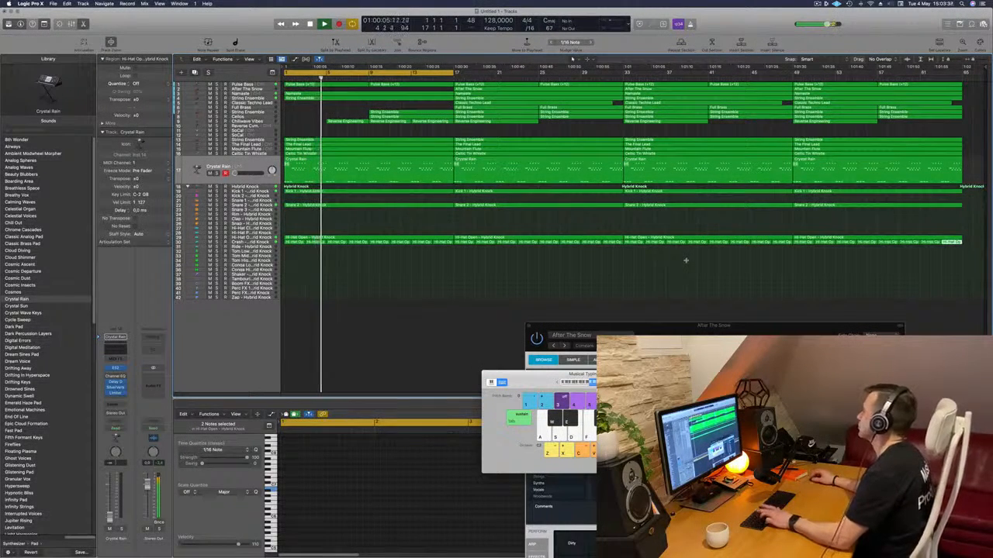
click(294, 254)
key(Return)
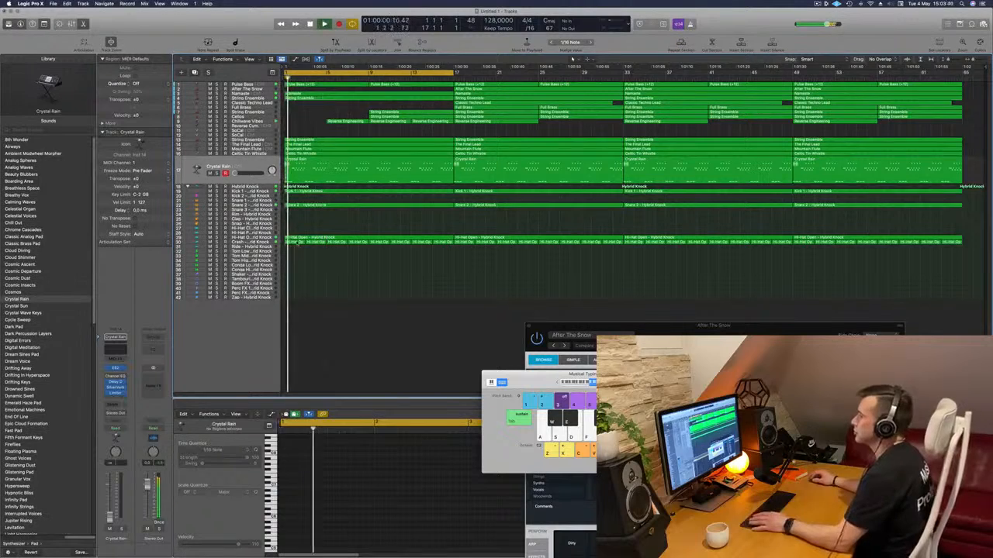
Step: Copy the first two-bar Crash region onto the low conga track and transpose all its notes down
drag(295, 241, 297, 267)
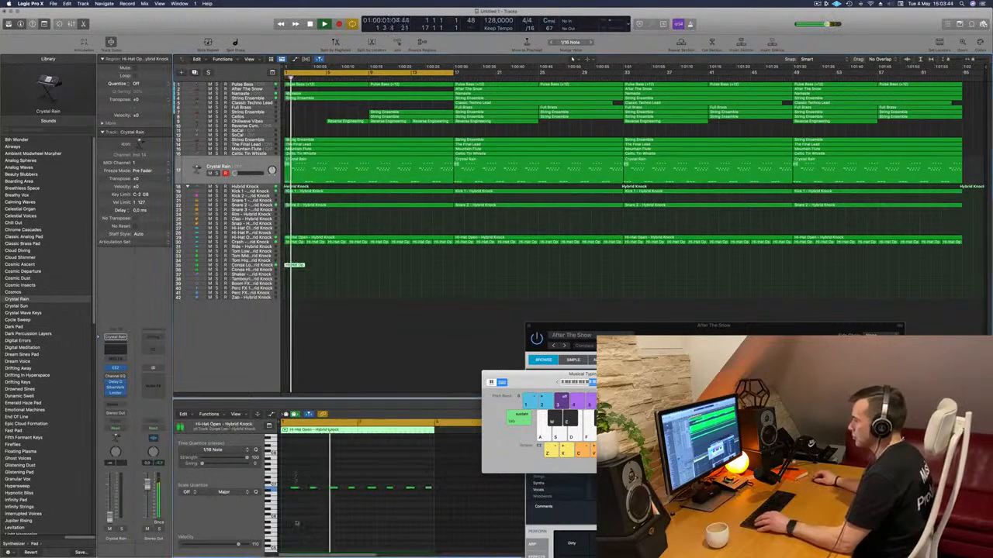
key(Return)
drag(288, 479, 444, 521)
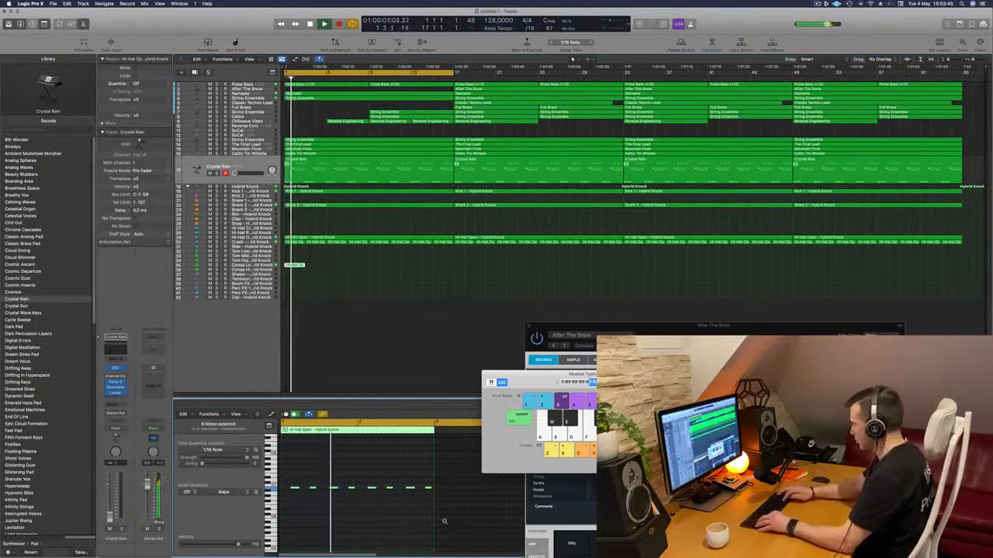
scroll(444, 524, up, 5)
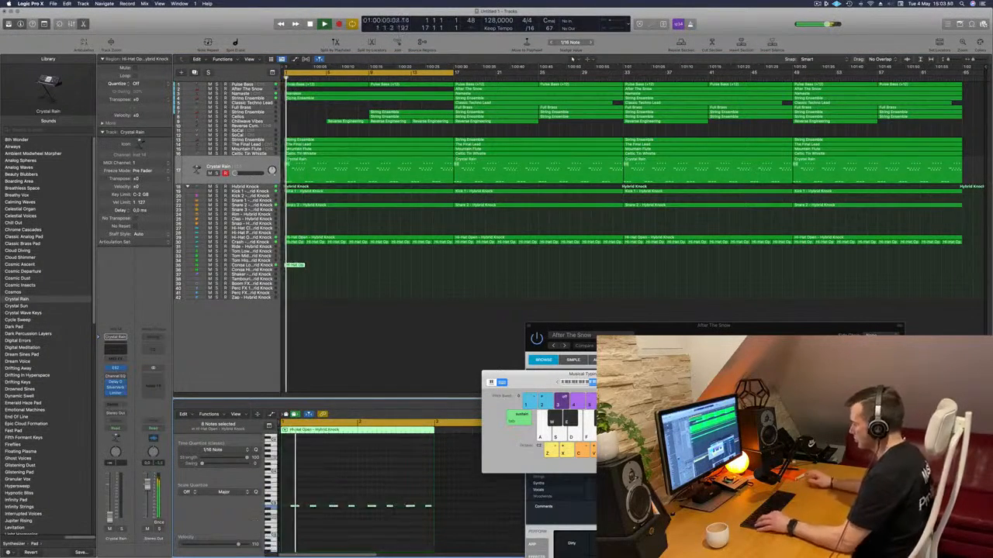
Step: Thin out the low conga region by deleting notes so that only two remain in its first bar
scroll(393, 516, down, 3)
scroll(392, 517, up, 3)
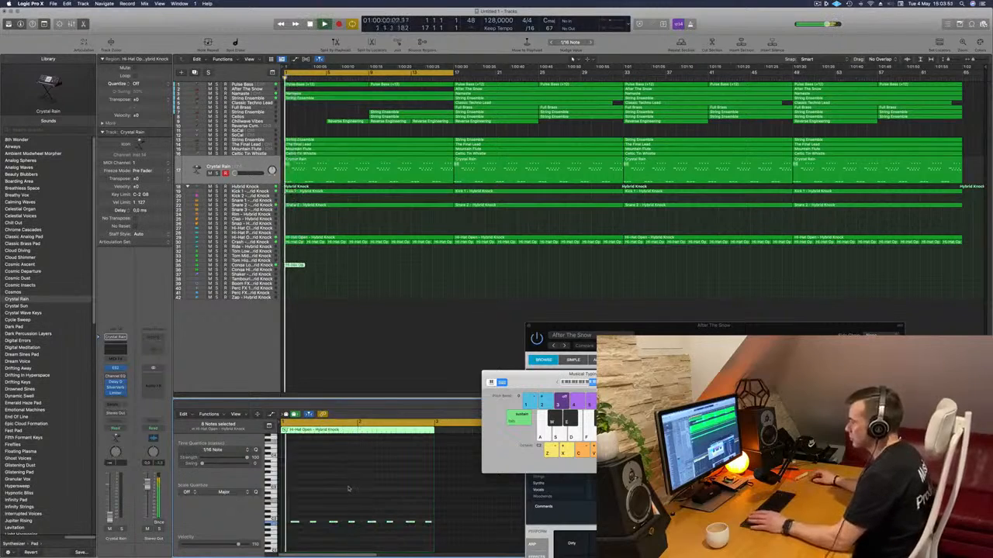
scroll(348, 489, down, 2)
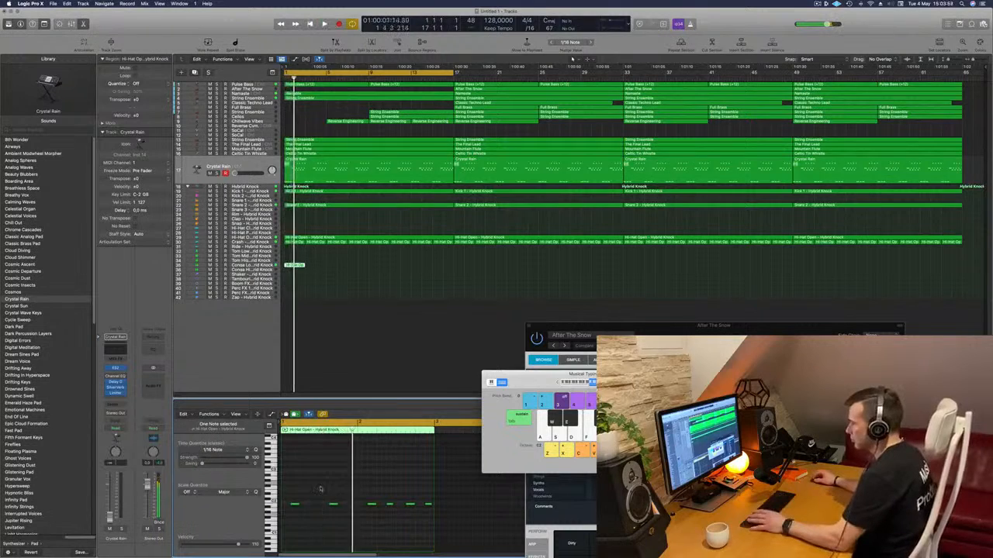
drag(320, 490, 349, 521)
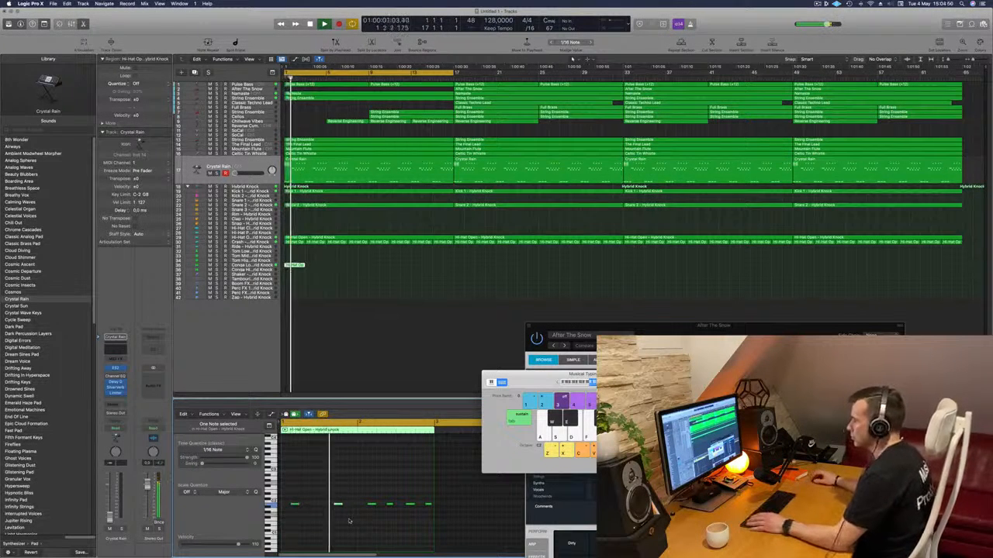
drag(371, 492, 433, 525)
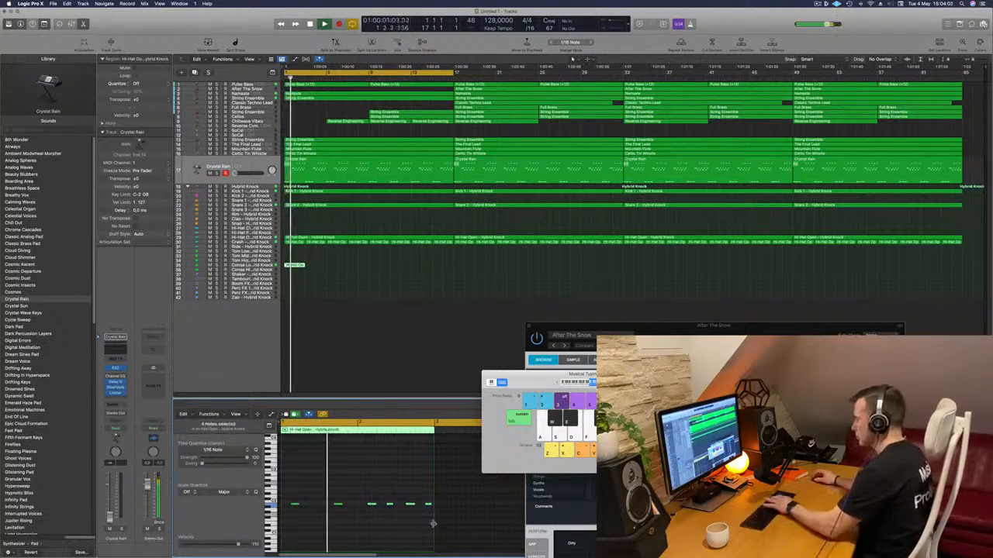
key(Delete)
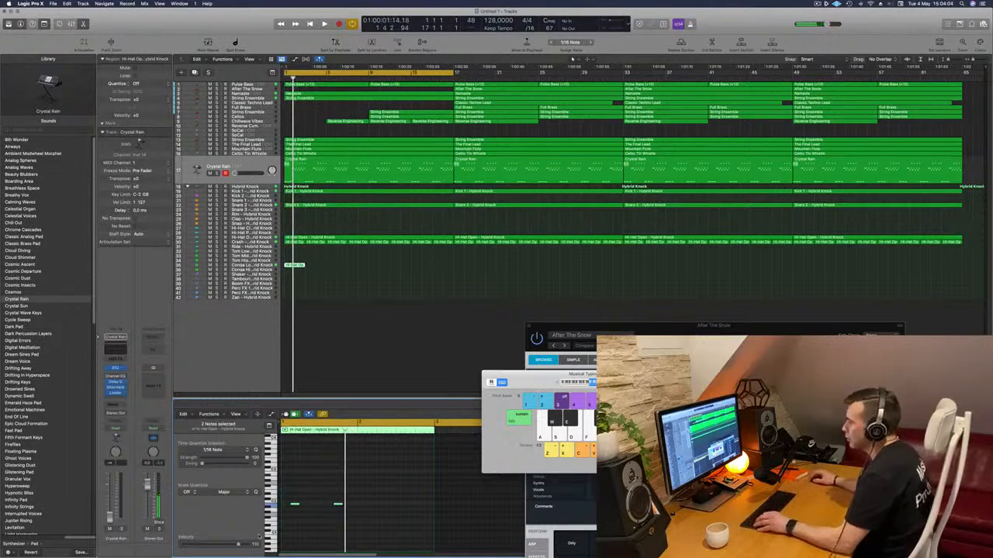
Step: Copy the two remaining notes of the low conga region into its second bar, undoing the move made without copying
key(space)
drag(295, 506, 372, 508)
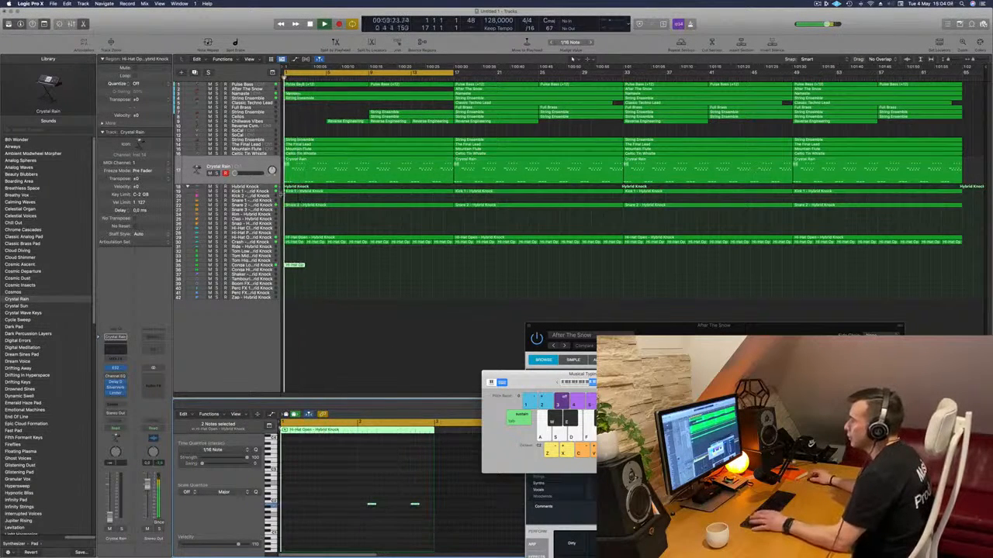
click(242, 265)
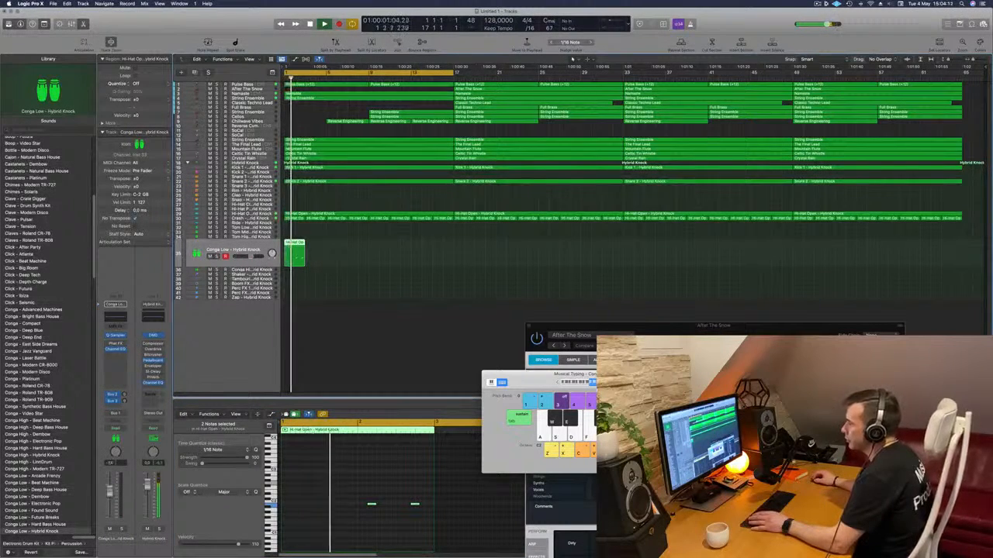
key(super+z)
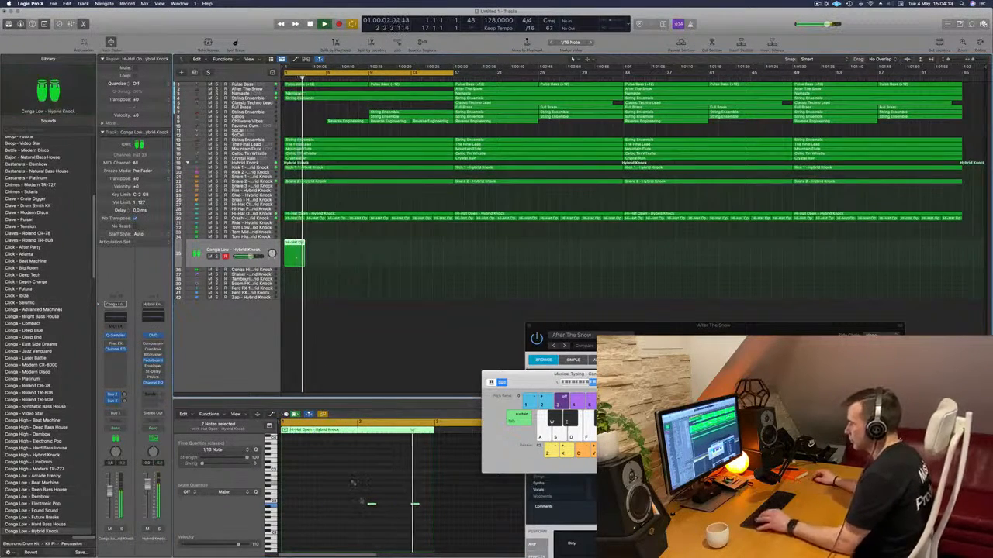
drag(295, 506, 371, 507)
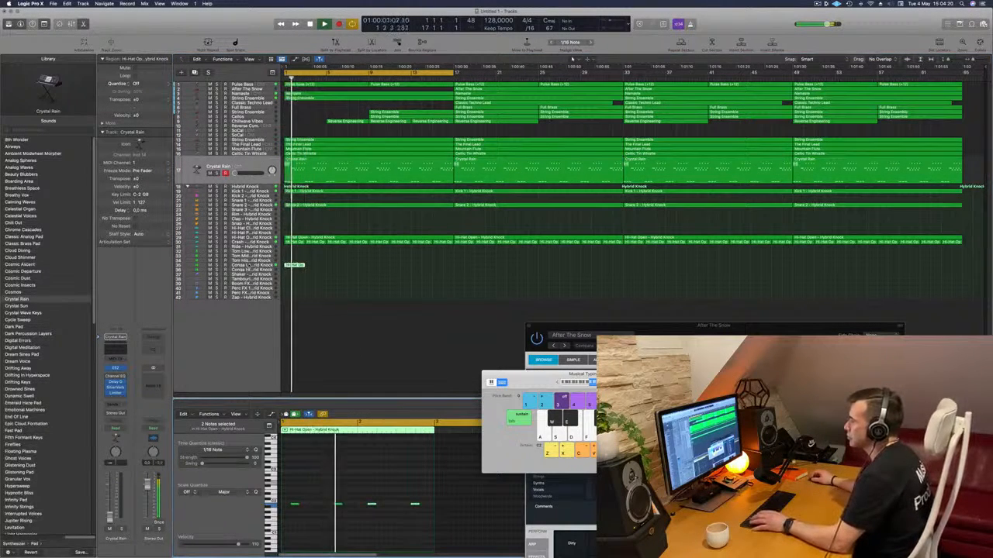
Step: Move the two-bar region from the Conga Low track to the Tom Low track and play it from the start
click(248, 267)
drag(297, 243, 295, 230)
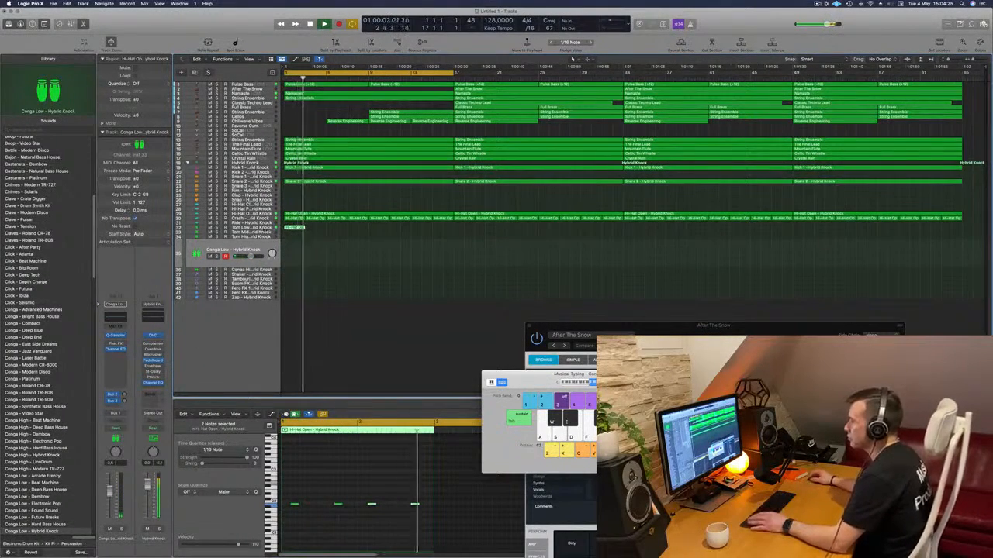
click(266, 228)
key(Return)
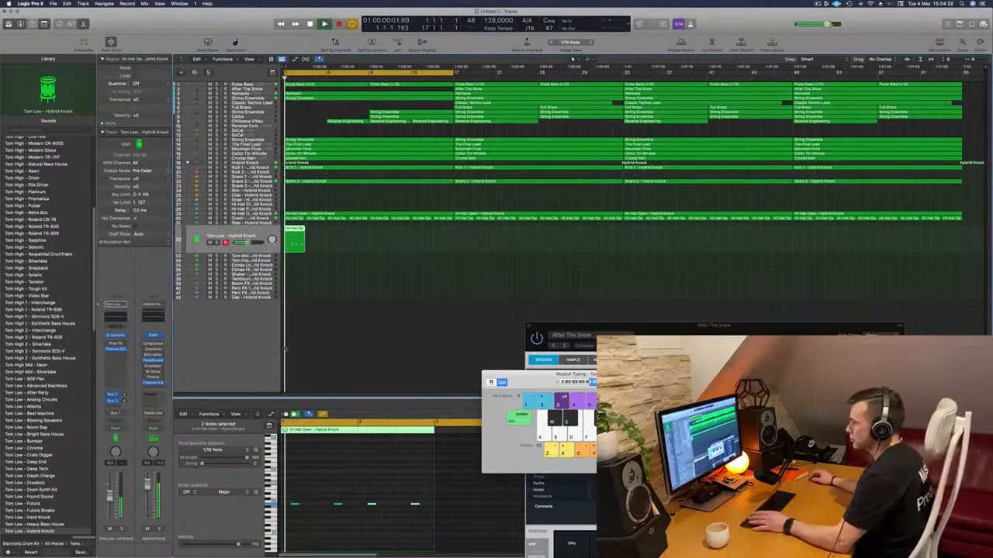
Step: Transpose all four notes of the Tom Low region down and listen to the pattern from the beginning
drag(288, 489, 428, 534)
key(alt+shift+Down)
key(Return)
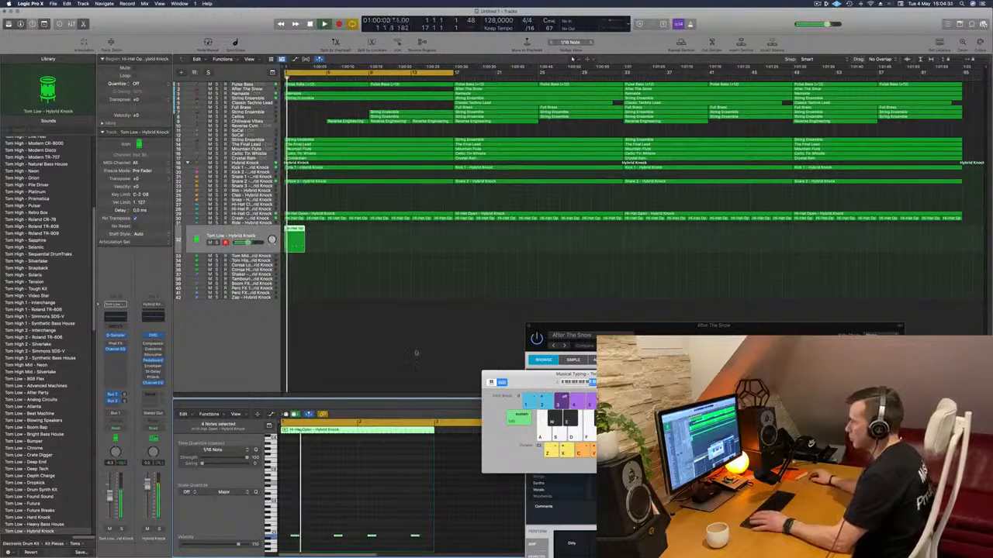
key(space)
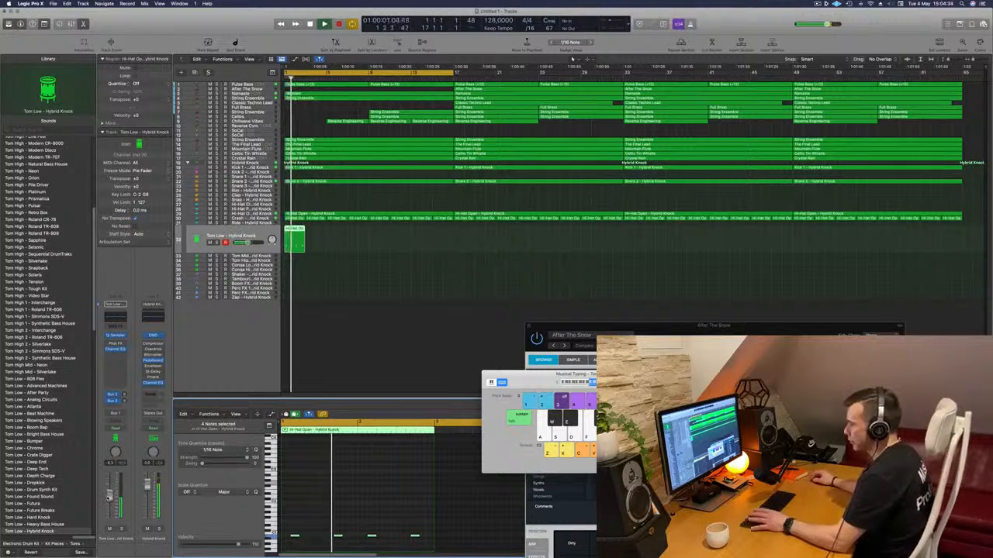
key(Return)
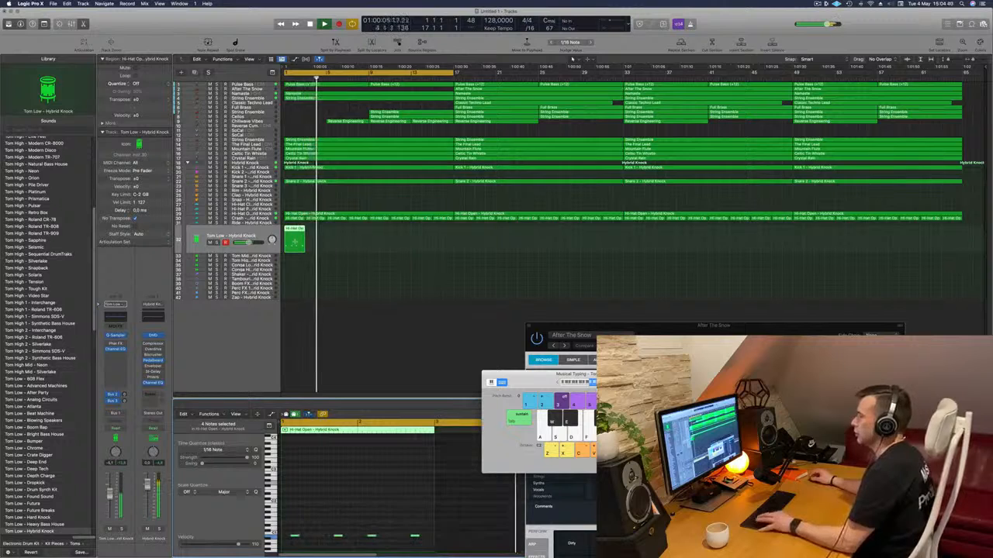
key(space)
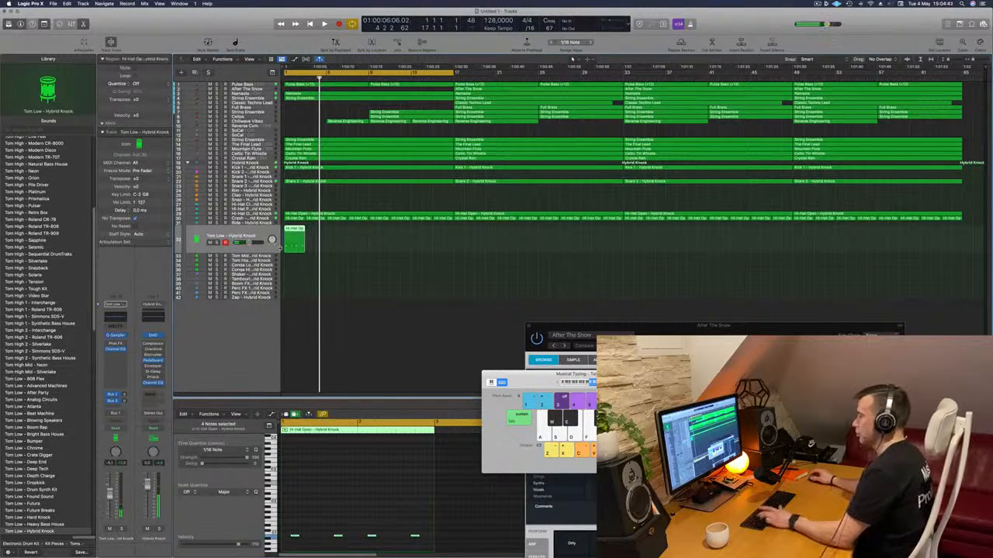
Step: Repeat the two-bar Tom Low region until it fills the first 16 bars
key(super+r)
key(super+r)
key(super+r)
key(super+r)
key(super+r)
key(super+r)
key(super+r)
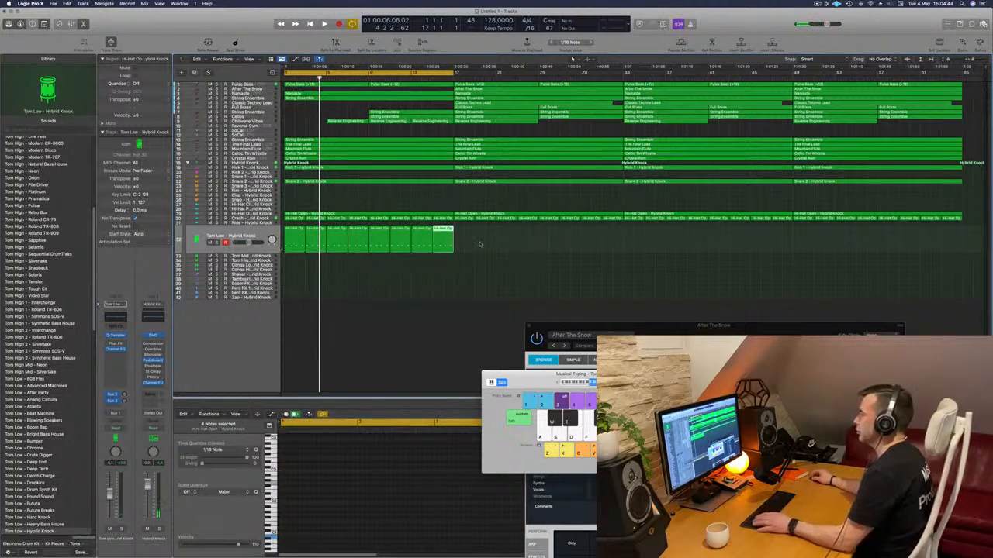
Step: Repeat the 16-bar block of Tom Low regions three more times to the end of the arrangement and play it
click(216, 245)
key(super+r)
key(super+r)
key(super+r)
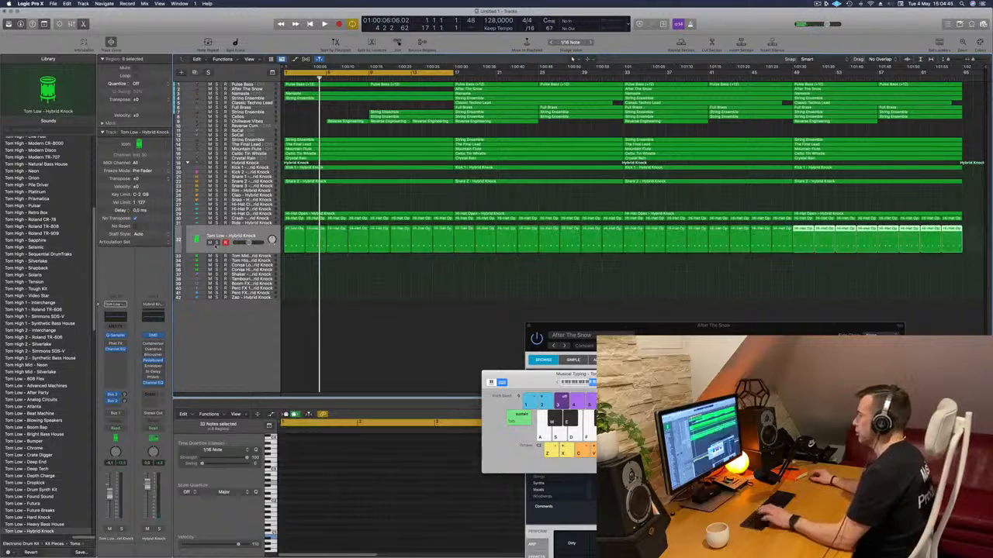
key(space)
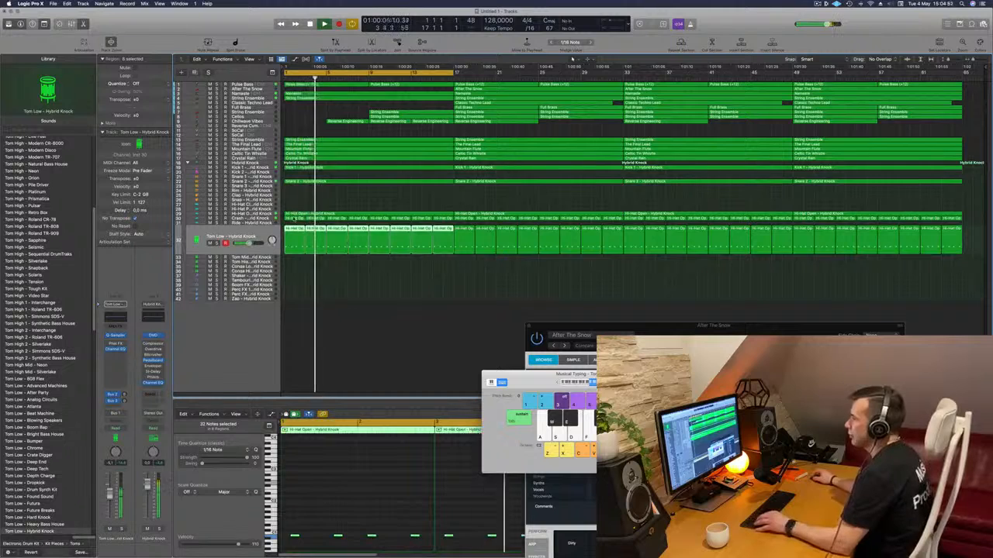
Step: Copy the first two-bar Crash region onto the closed hi-hat track, select all its notes and play it
click(292, 218)
drag(292, 219, 293, 204)
drag(290, 461, 496, 527)
key(space)
key(space)
Step: Adjust the placement of the notes in the closed hi-hat region and repeat the region to the end of the arrangement
scroll(325, 515, up, 3)
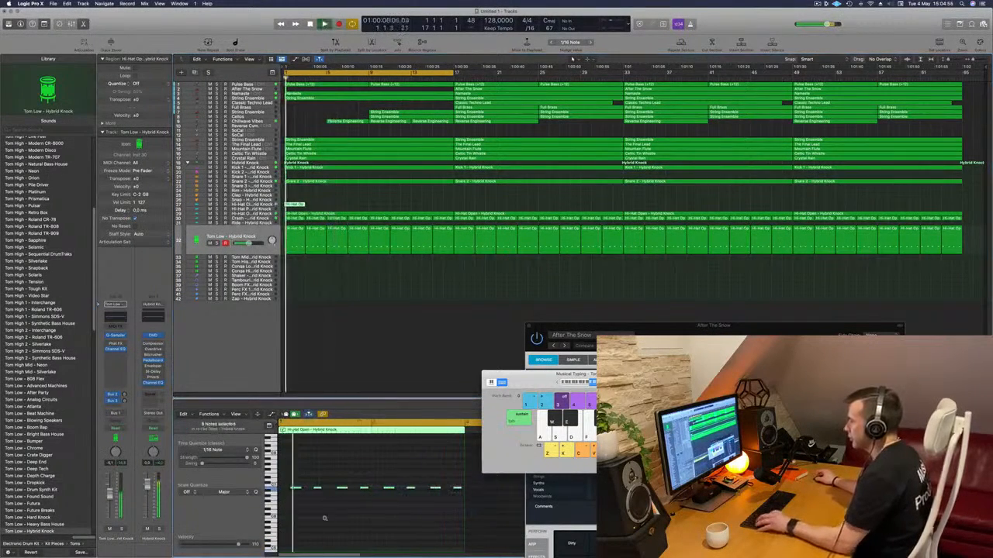
scroll(314, 504, down, 2)
drag(306, 488, 289, 490)
key(space)
key(space)
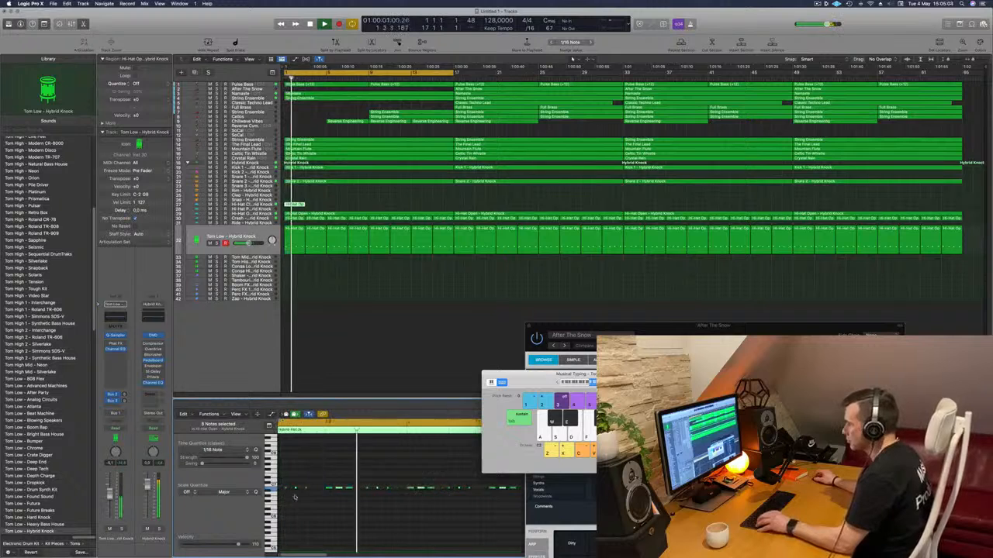
scroll(295, 497, up, 3)
scroll(296, 493, up, 2)
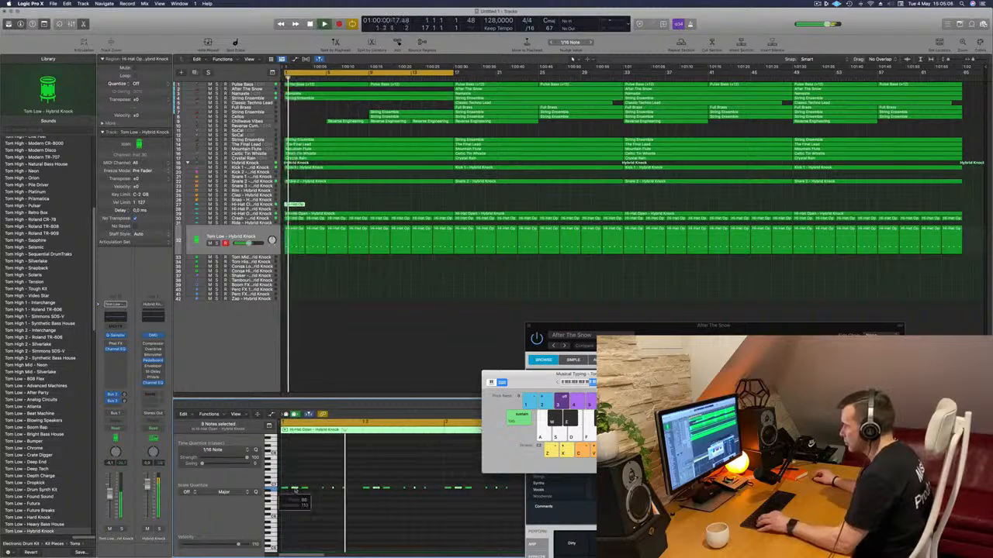
drag(295, 490, 317, 503)
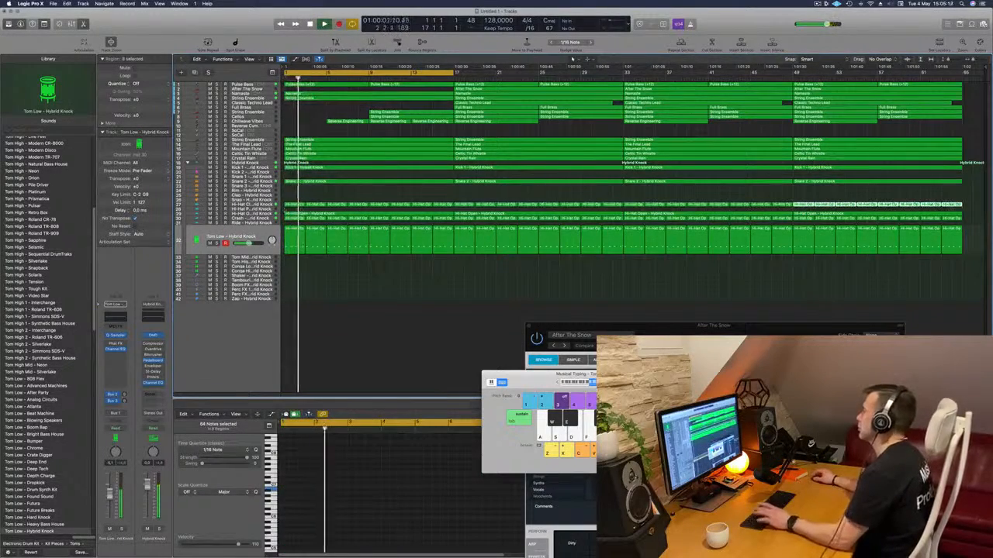
Step: Audition hi-hat sounds from Blazing Hot to Midnight Sillage on the closed hi-hat track and load Hi-Hat - Vintage Cinema
click(261, 205)
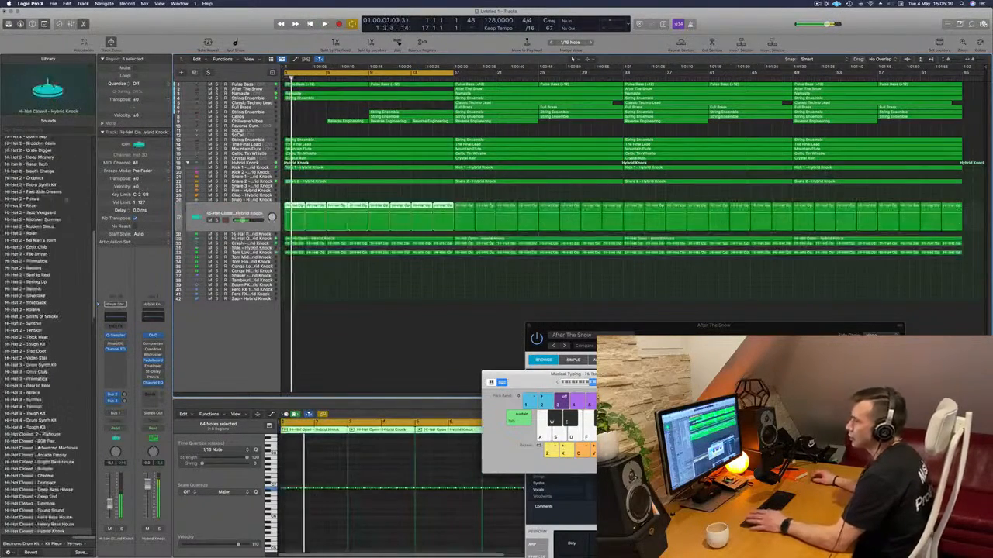
scroll(52, 237, up, 10)
scroll(52, 240, up, 15)
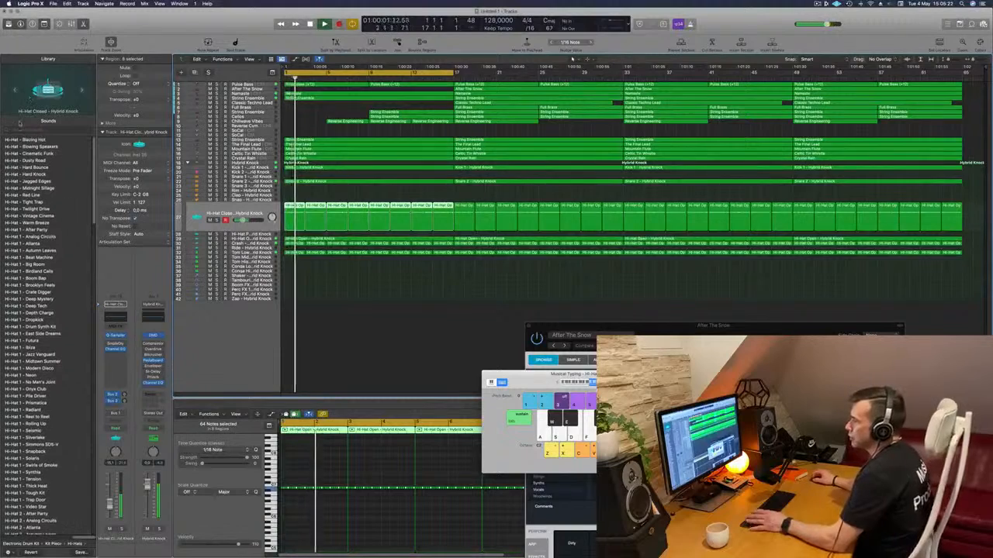
click(32, 140)
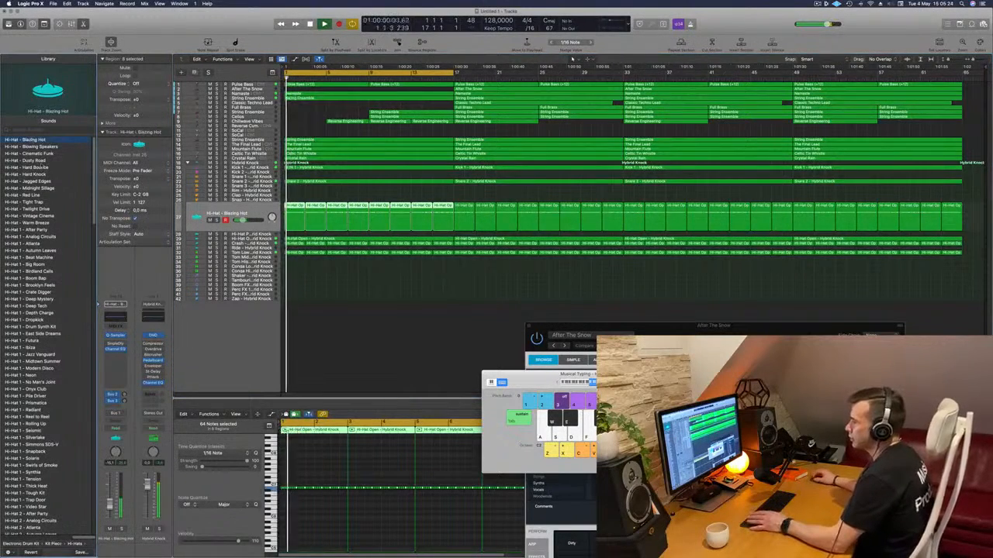
key(Down)
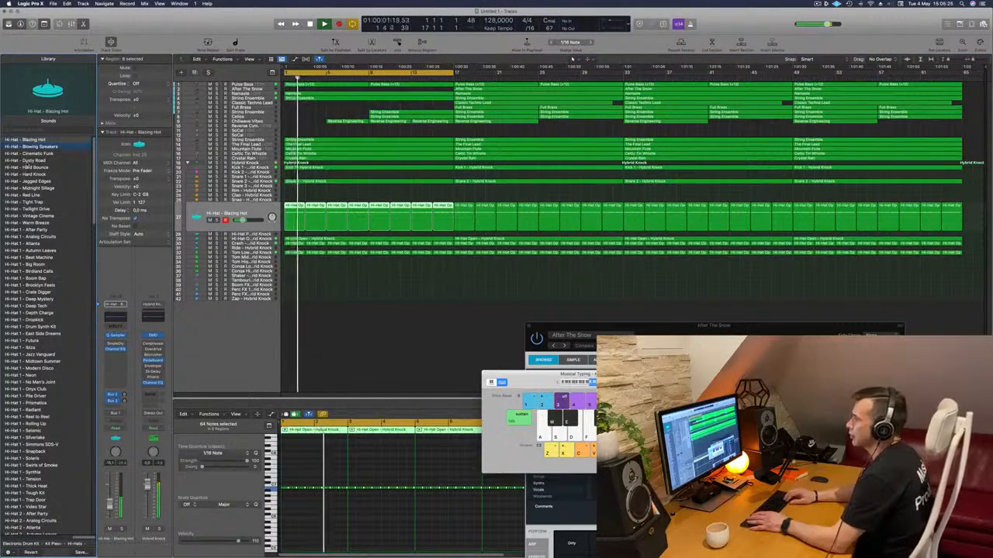
key(Down)
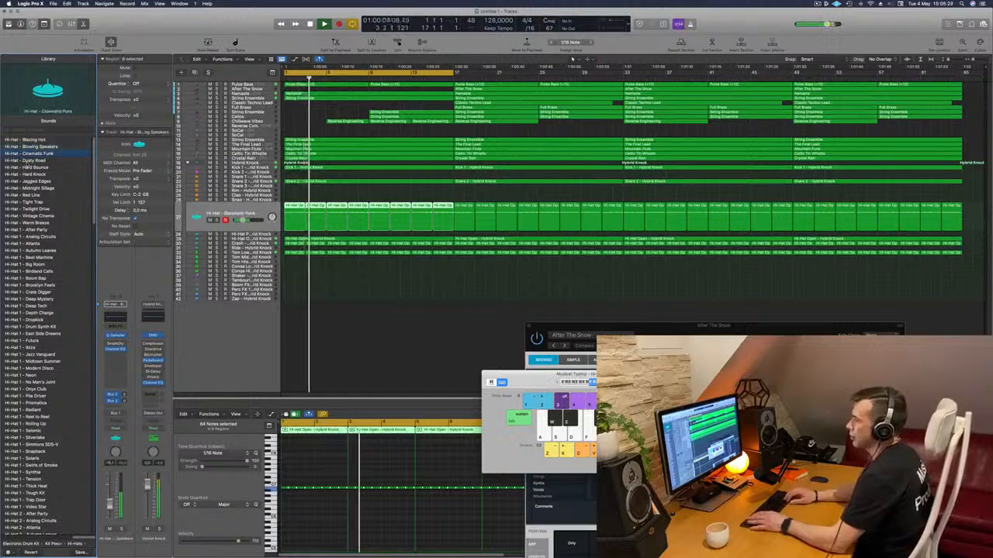
key(Down)
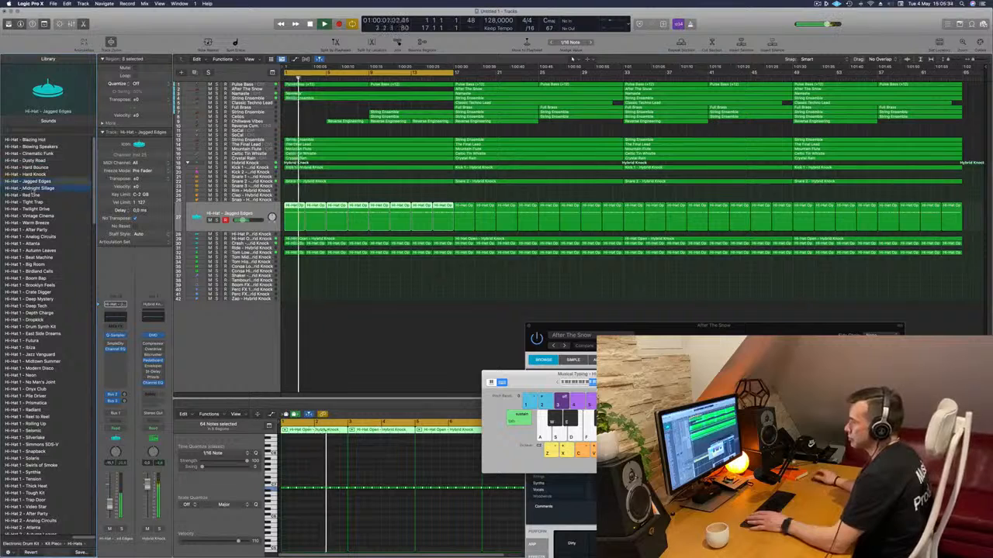
key(Down)
click(115, 336)
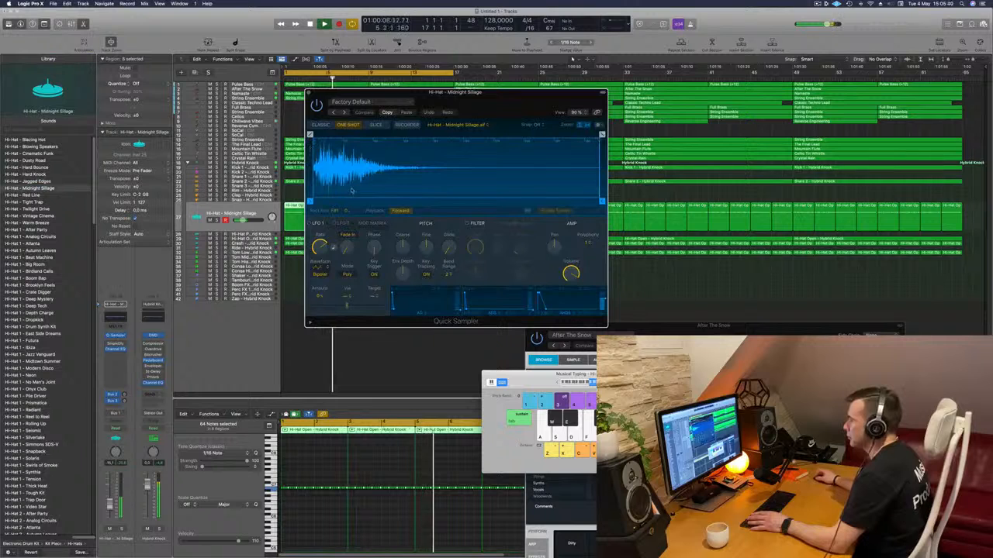
click(25, 218)
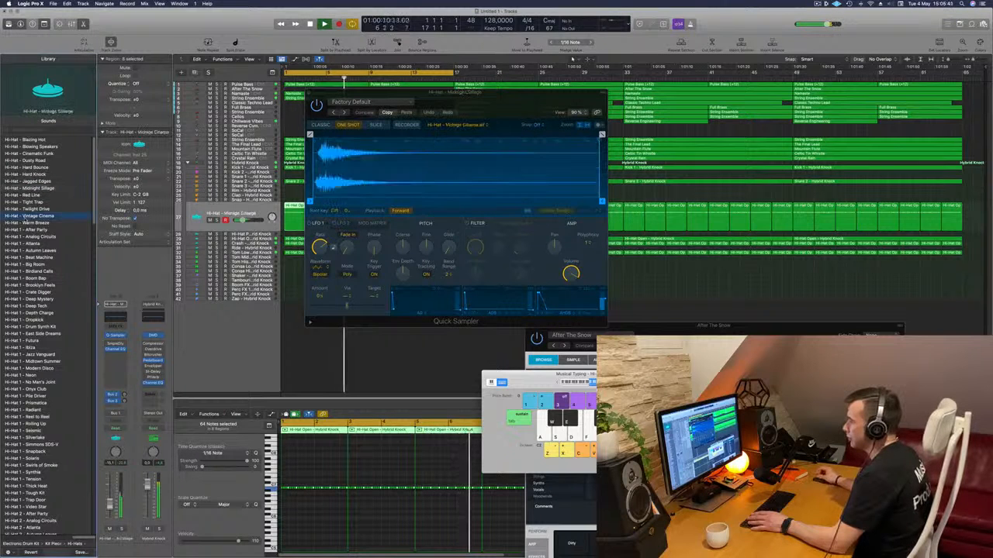
key(Return)
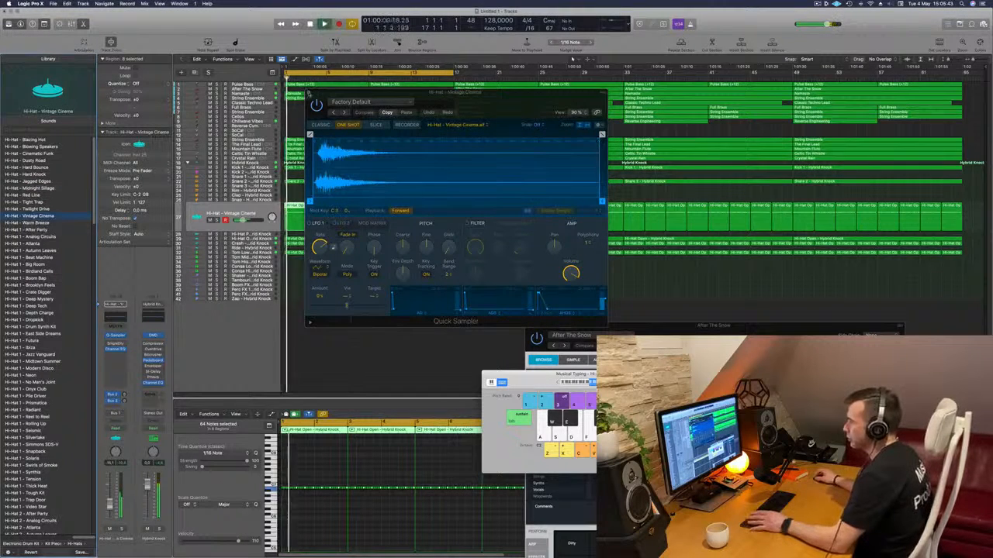
click(309, 93)
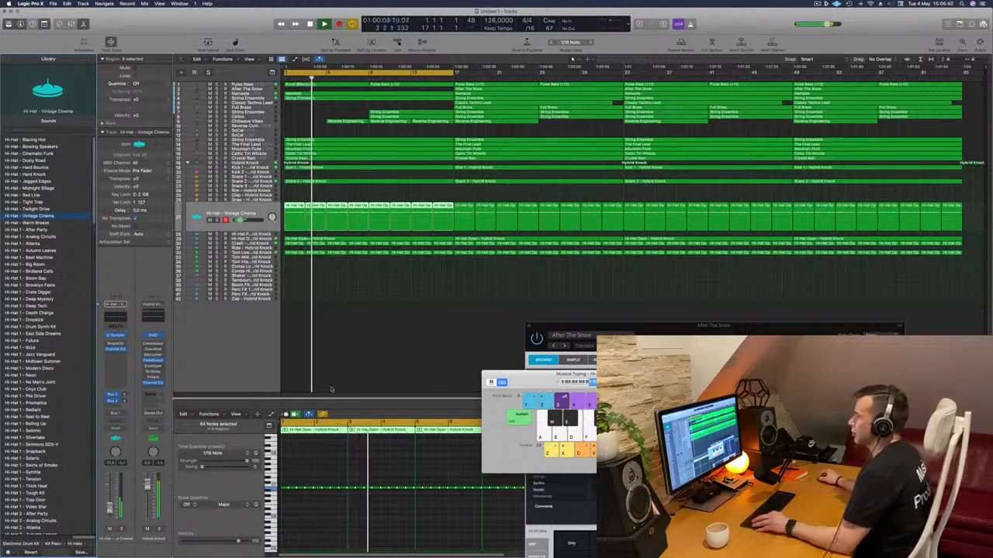
Step: Cut a short gap just before bar 9 in the layered instrument and drum regions below Chillwave Vibes and play the transition
click(350, 330)
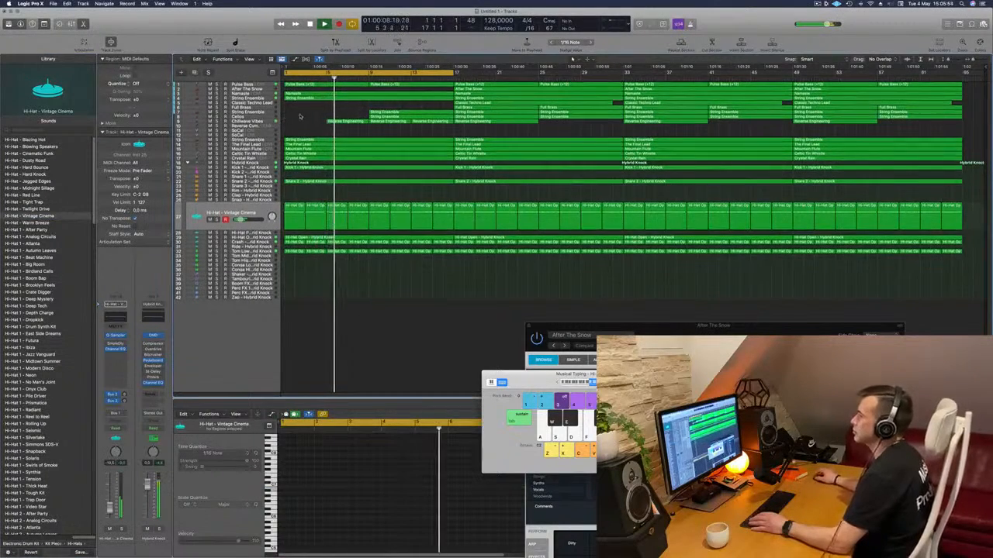
click(249, 122)
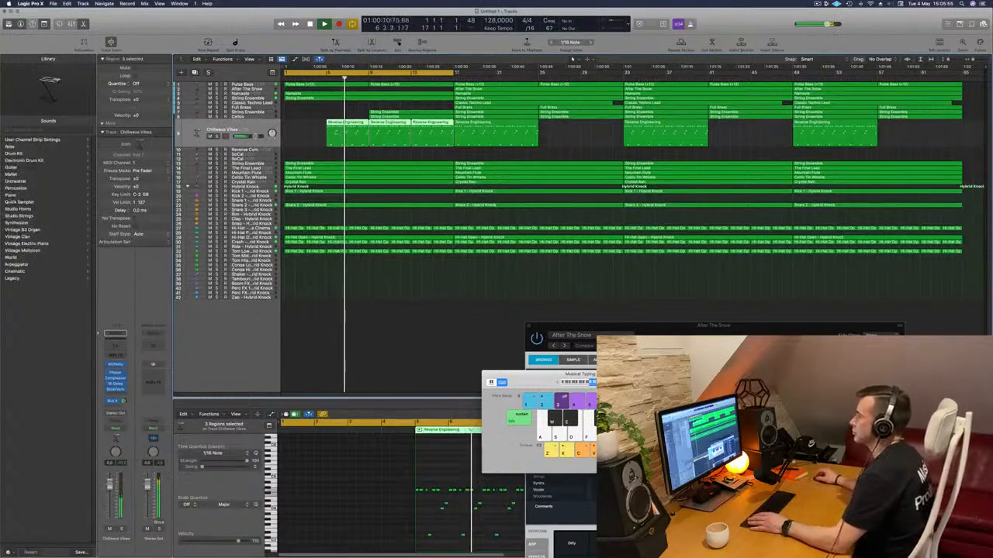
key(super+Right)
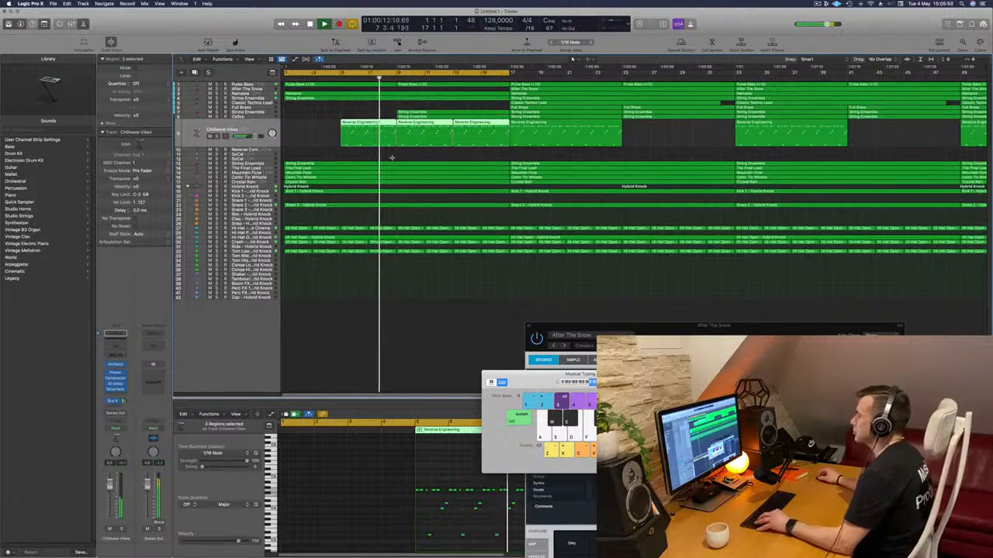
drag(392, 157, 396, 285)
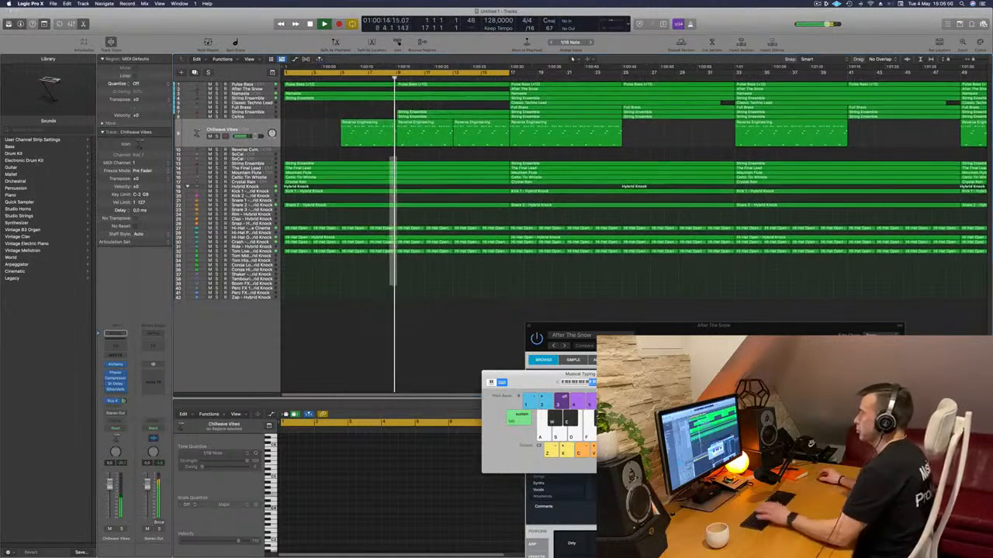
key(Delete)
click(546, 184)
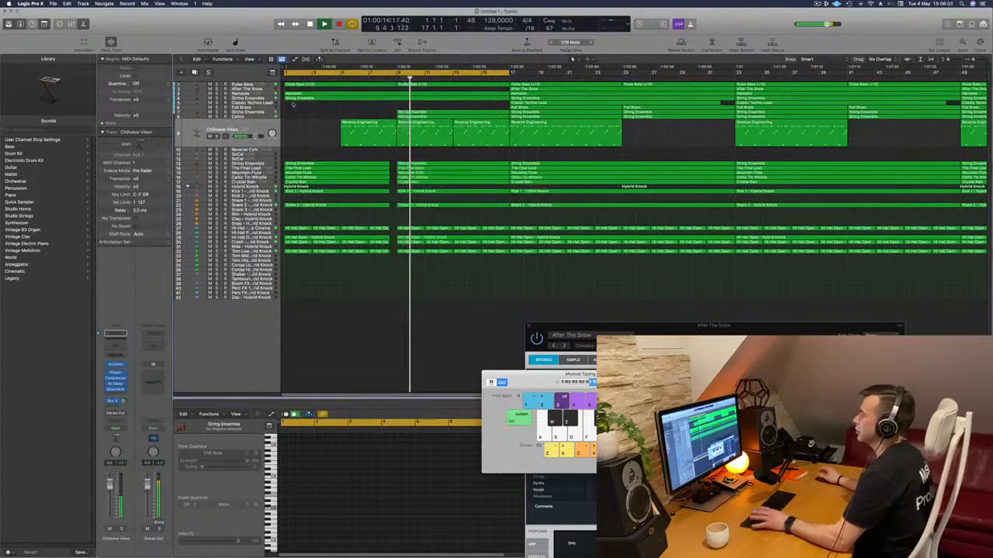
key(space)
key(space)
key(super+Left)
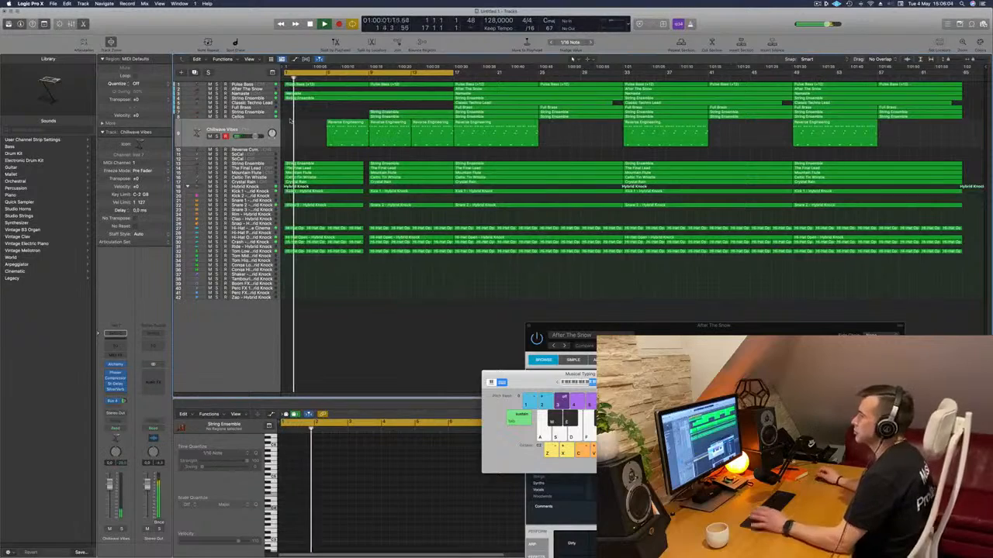
Step: Lower the high-cut frequency in the Namaste track's Channel EQ while the loop plays
click(292, 95)
key(space)
key(space)
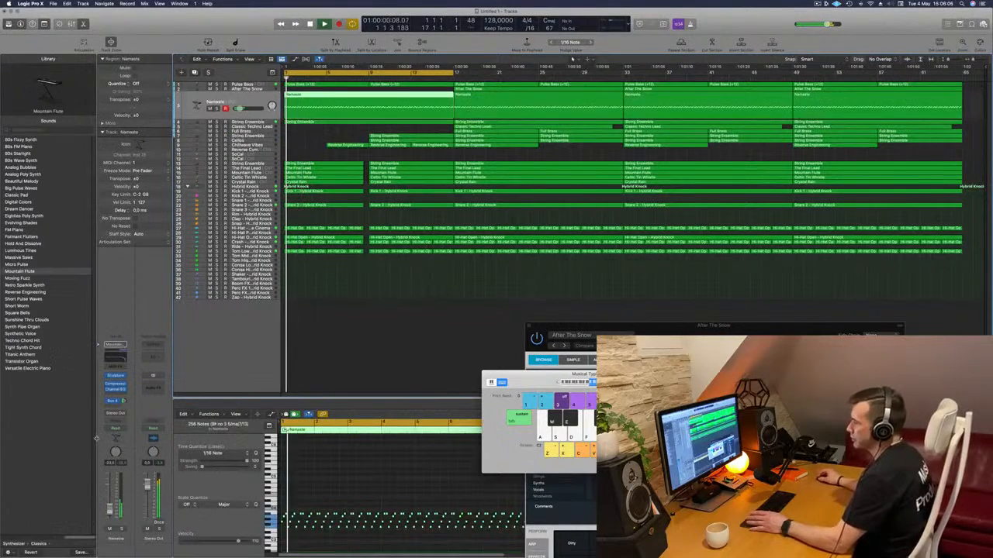
key(space)
key(space)
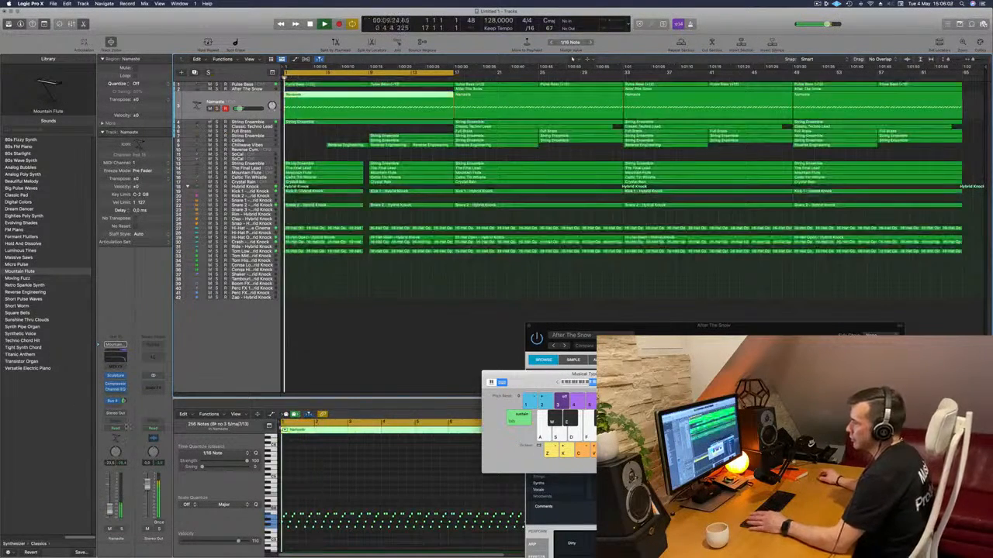
click(114, 389)
key(space)
key(space)
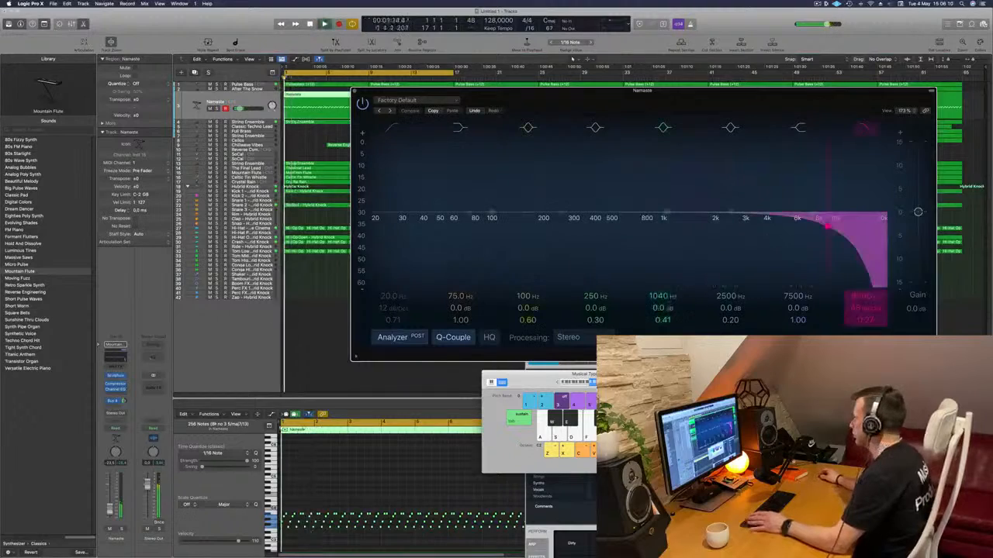
drag(828, 225, 715, 226)
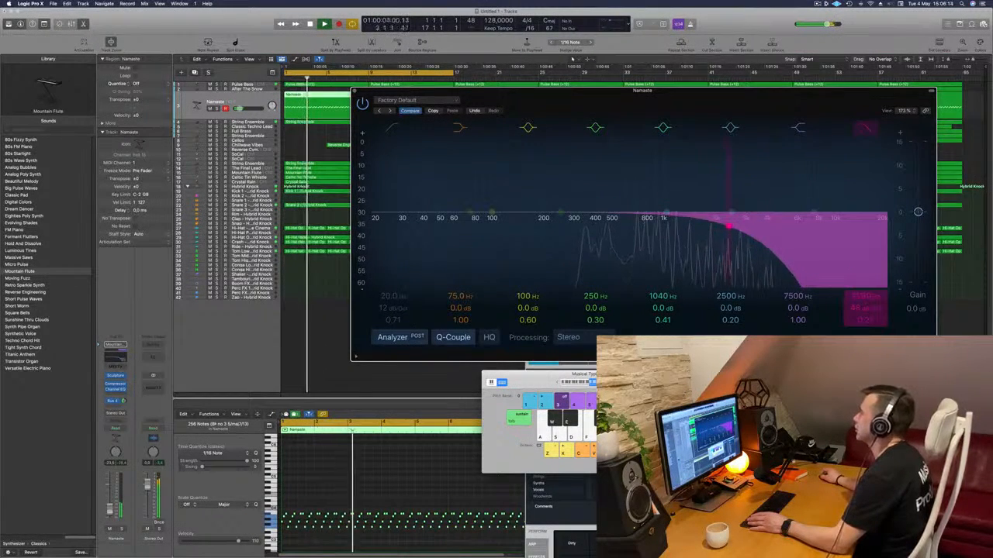
drag(729, 226, 760, 226)
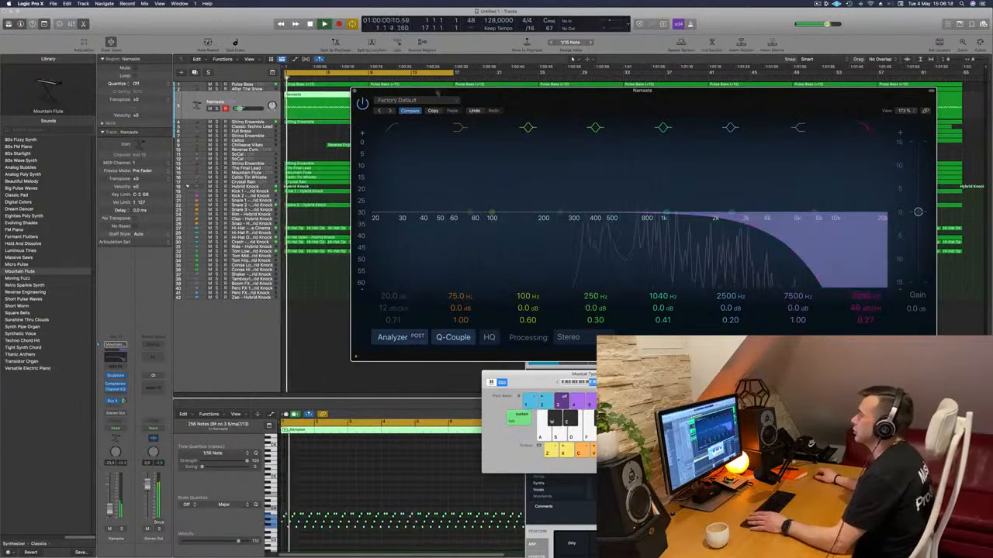
key(super+w)
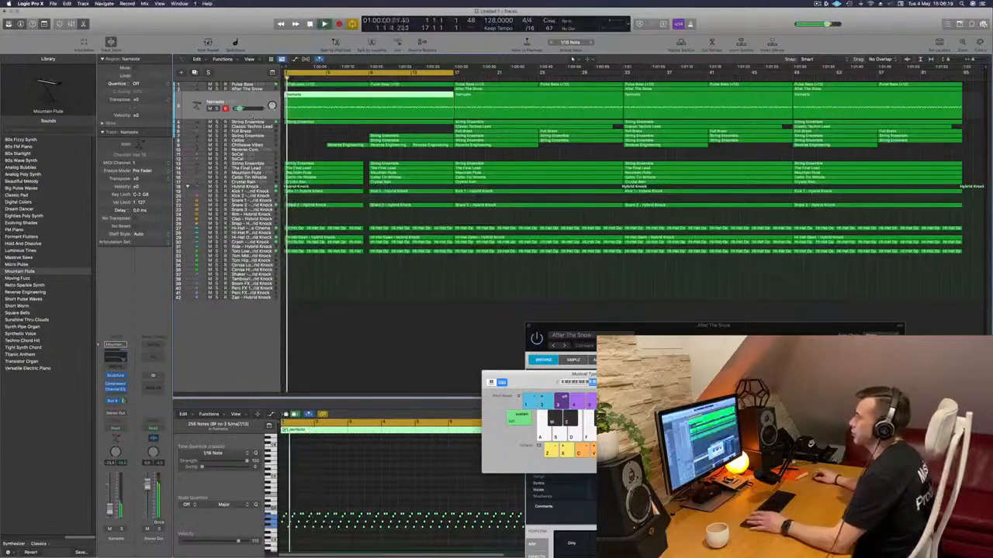
Step: In the String Ensemble's Channel EQ, set a 24 dB/Oct low cut at 186 Hz and raise the 2100 Hz high shelf to +5.6 dB
click(238, 123)
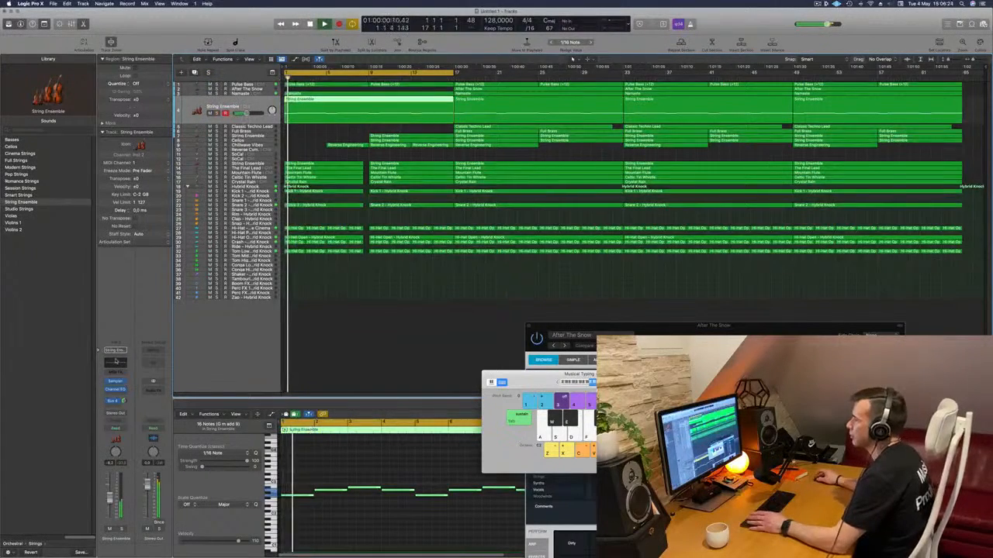
click(115, 361)
click(347, 131)
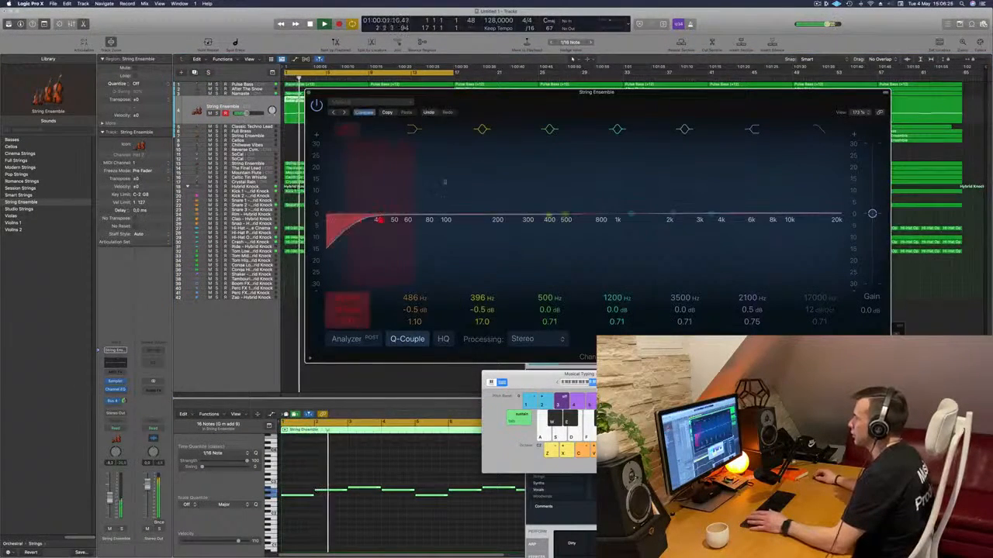
drag(443, 182, 694, 207)
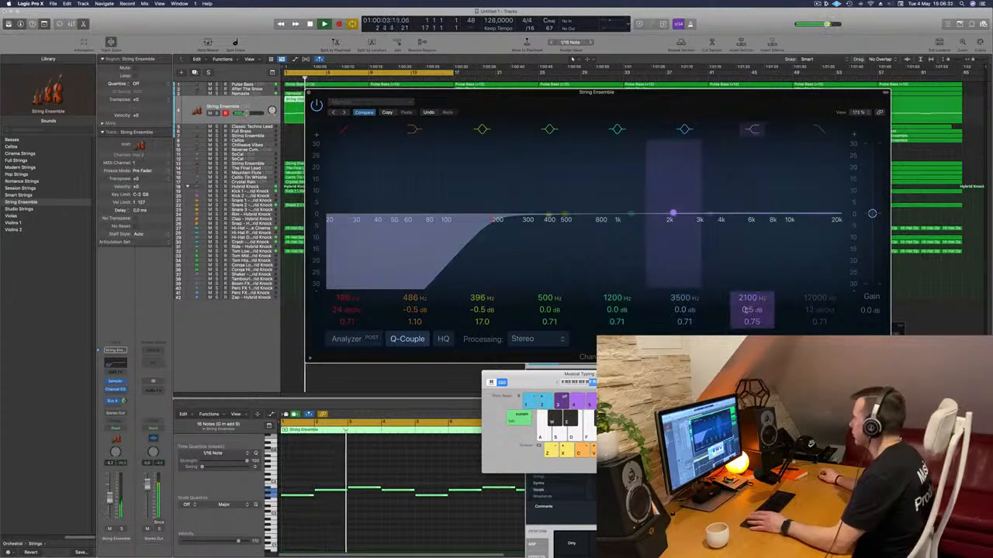
mouse_move(746, 311)
mouse_down()
mouse_move(747, 285)
mouse_move(746, 294)
mouse_up()
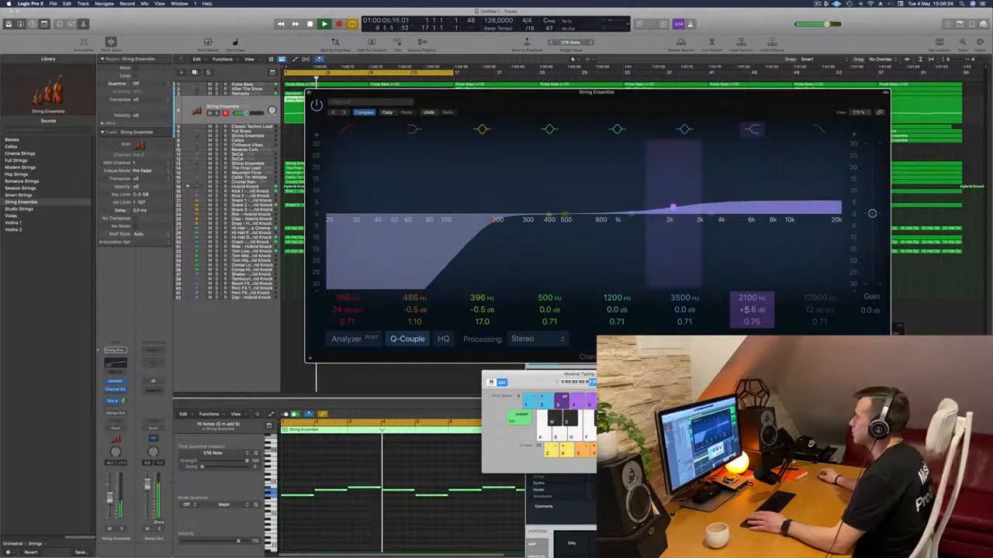
click(347, 338)
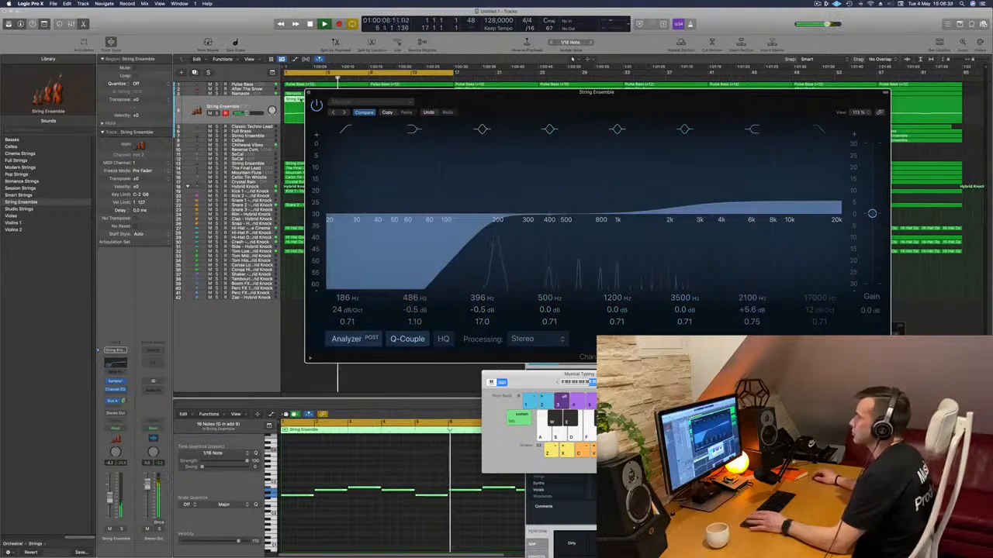
click(308, 92)
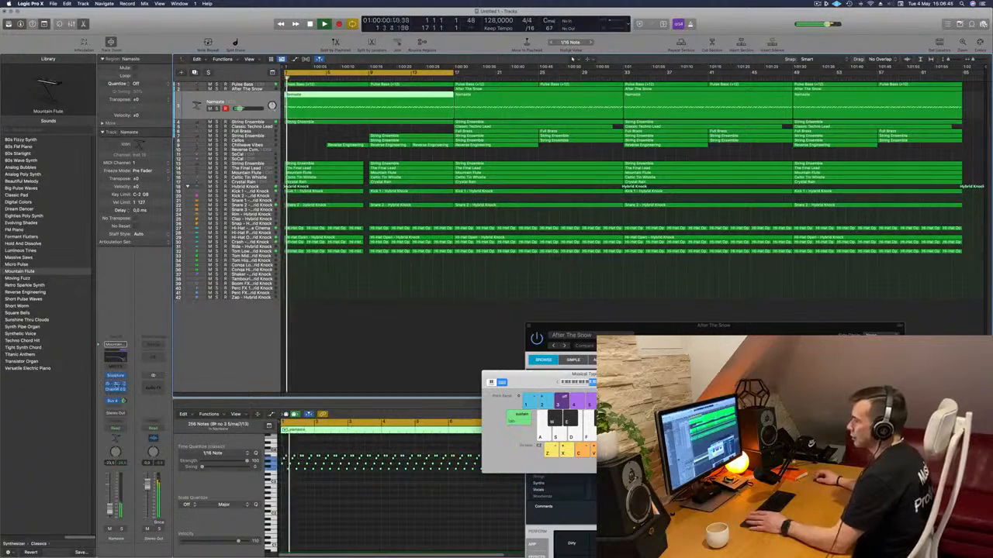
Step: Check the compressor settings on the Namaste track and play from the start
click(117, 385)
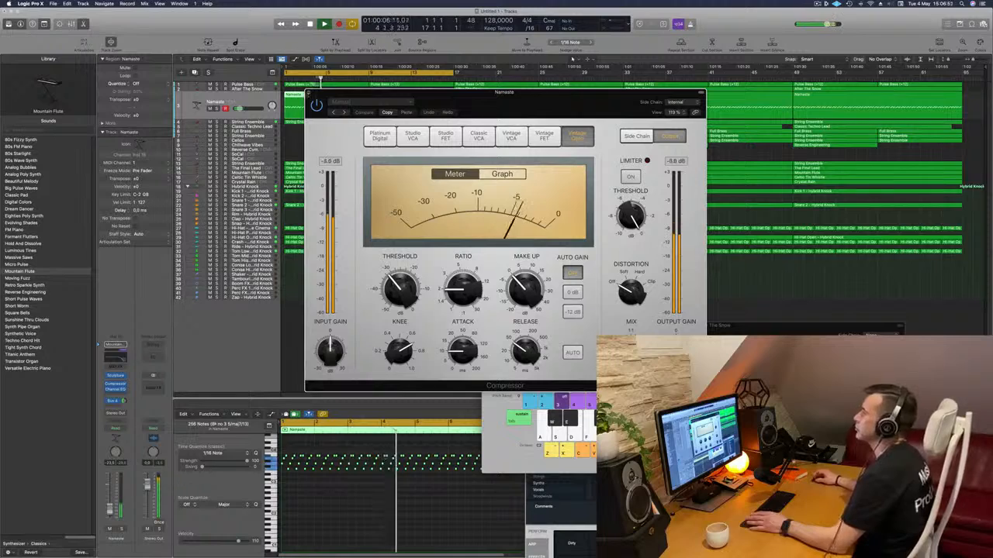
click(309, 93)
key(Return)
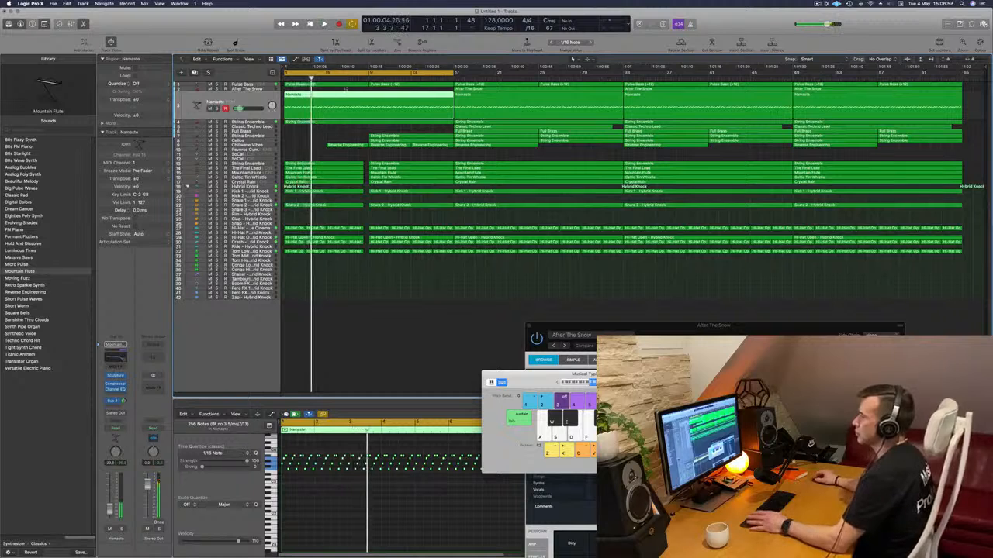
Step: Add a Compressor to the Pulse Bass track and switch its circuit type to Classic VCA
click(261, 84)
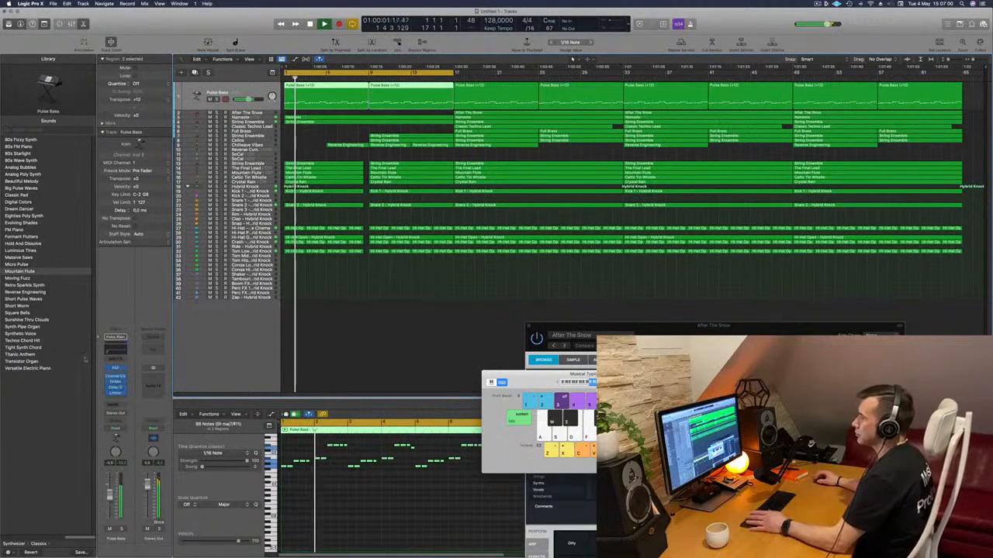
key(Return)
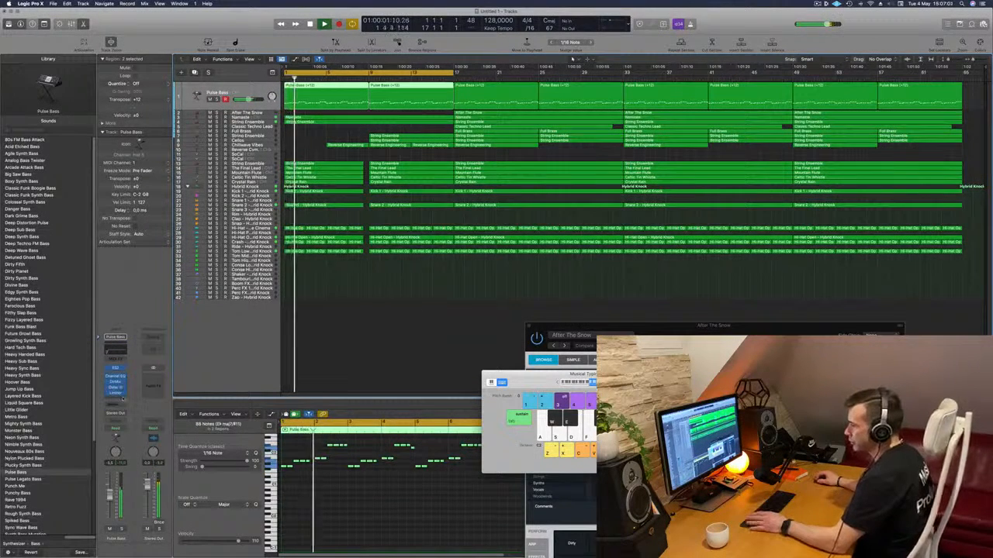
click(121, 398)
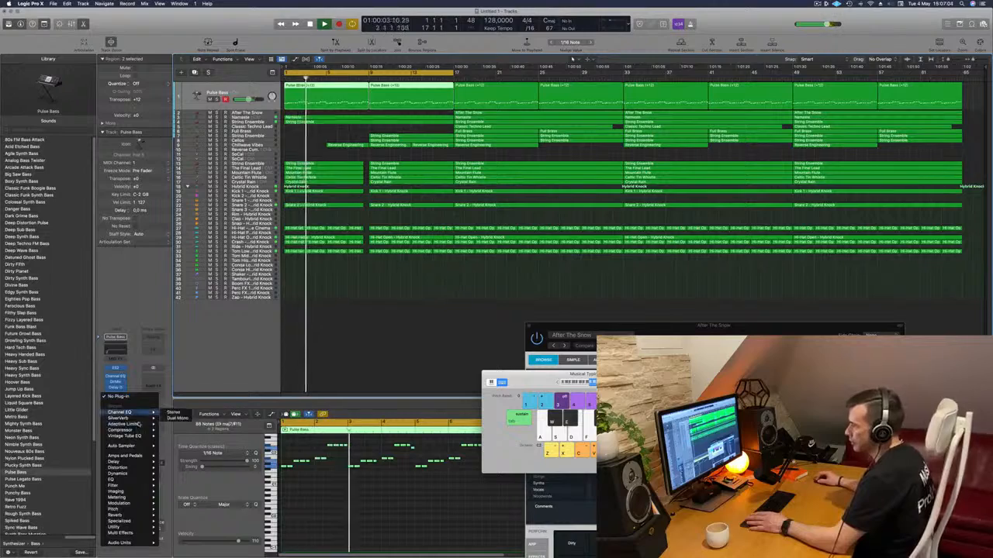
click(174, 427)
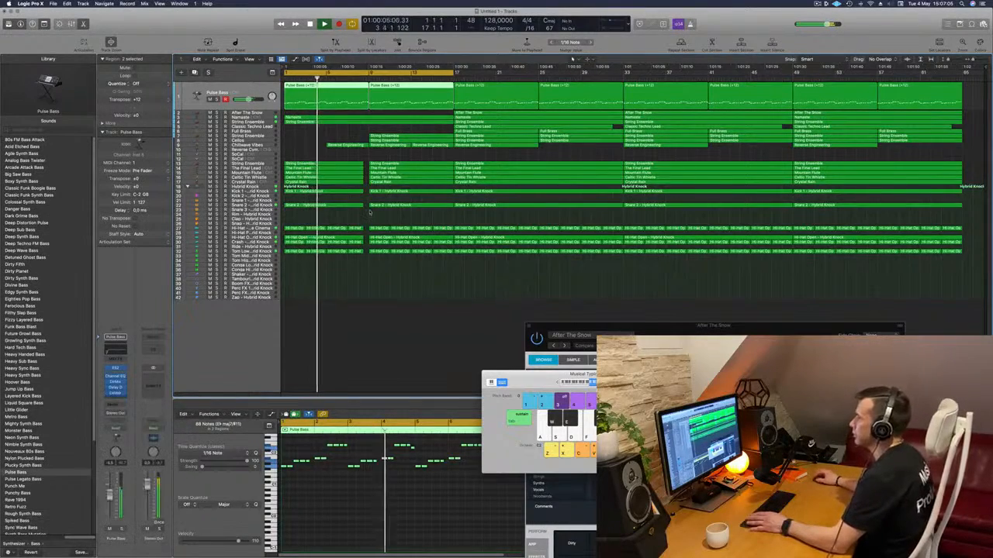
click(512, 136)
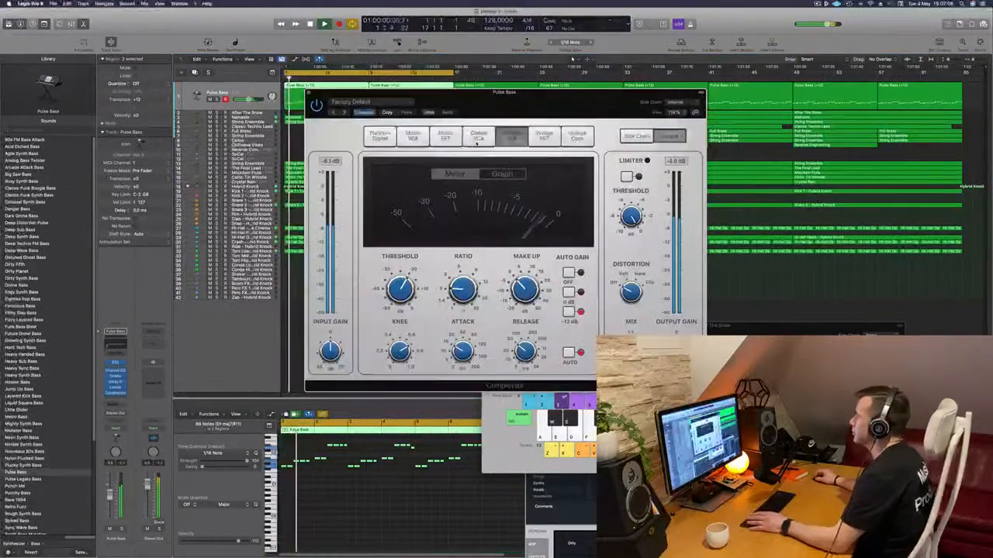
click(478, 138)
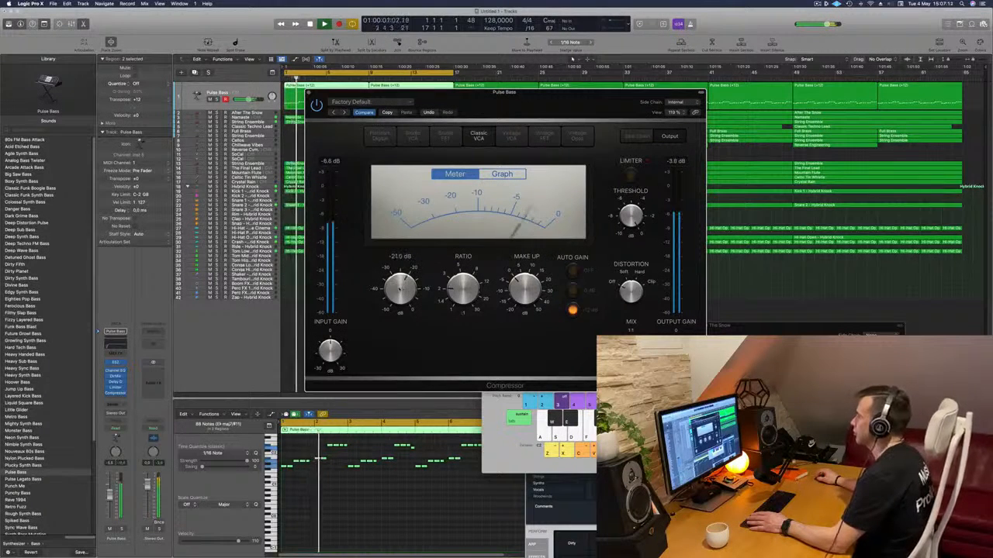
Step: Listen to the Pulse Bass track with its compression, close the Compressor and play from the start
key(space)
key(space)
key(space)
key(space)
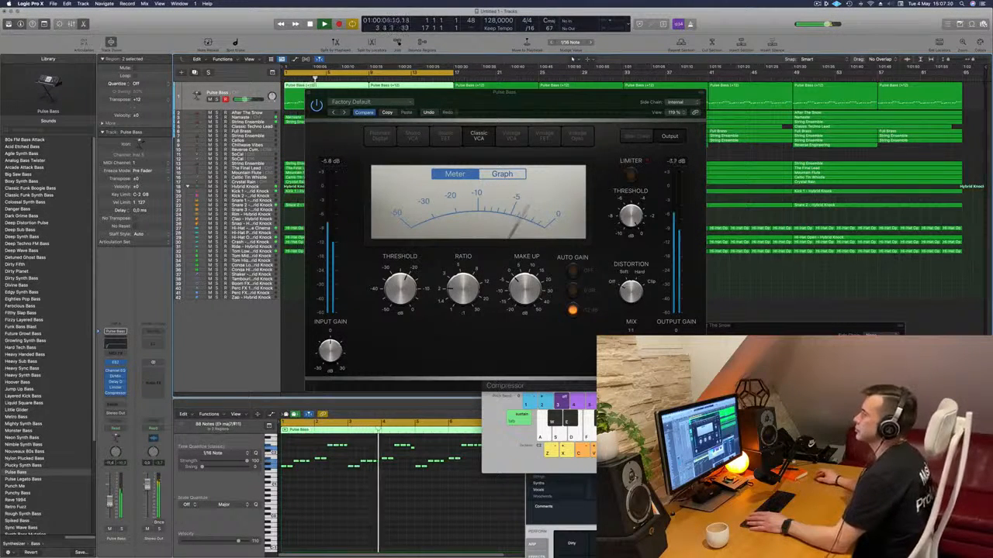
click(308, 92)
key(Return)
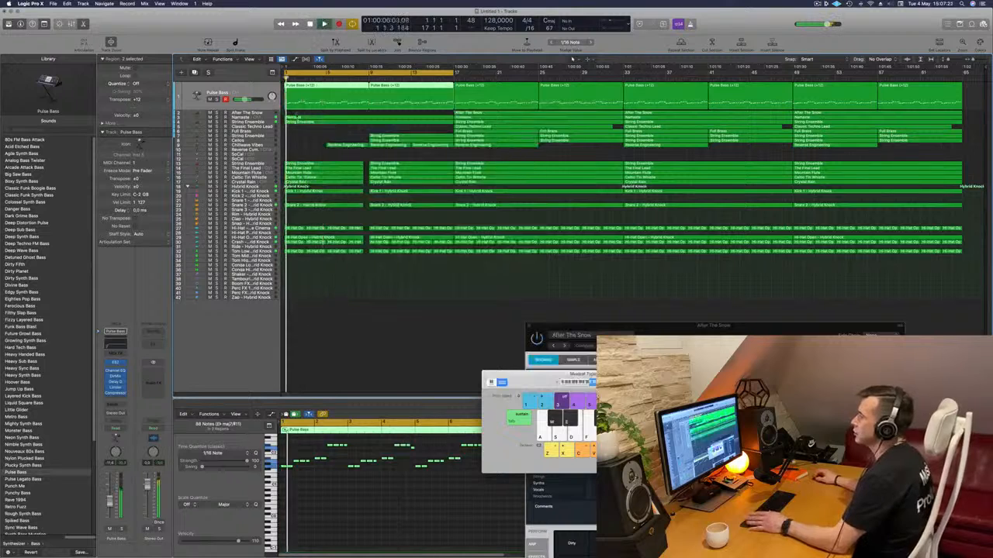
Step: Adjust the Bus 4 send level on the String Ensemble track while playing from the start
key(Down)
key(Down)
key(Down)
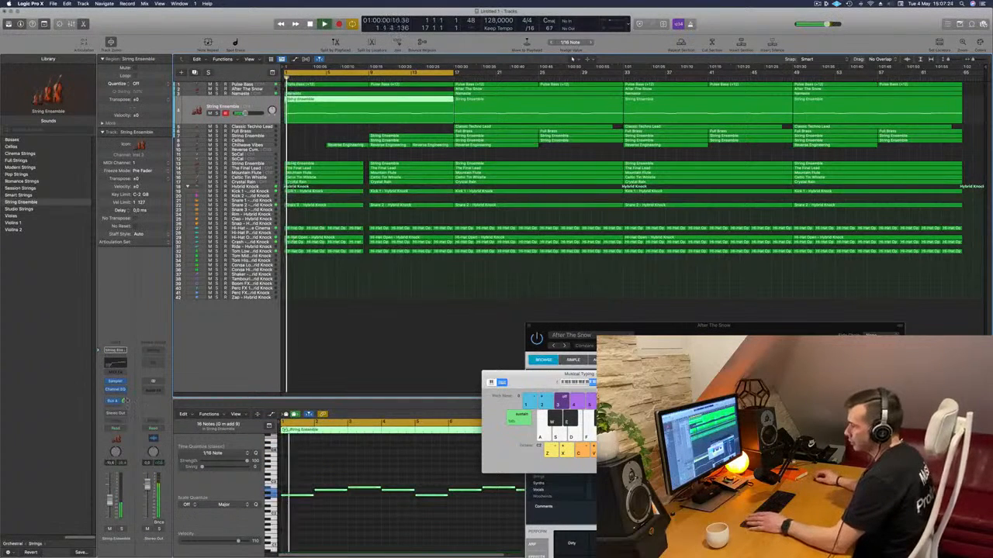
click(124, 401)
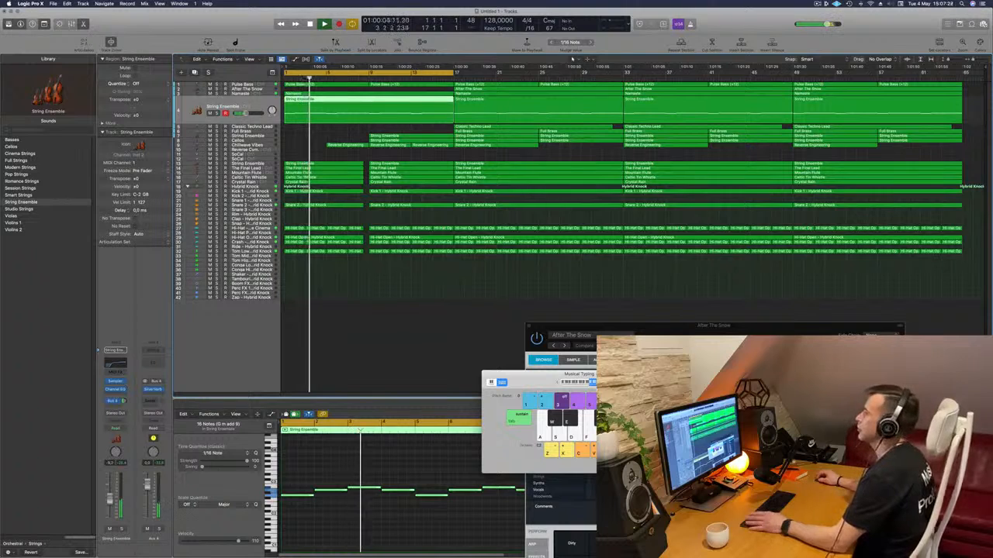
key(Return)
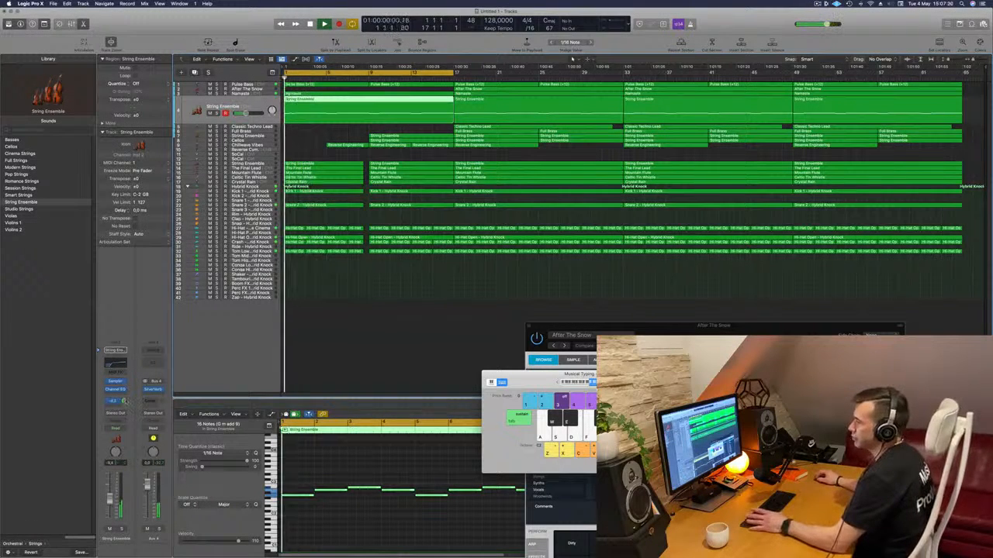
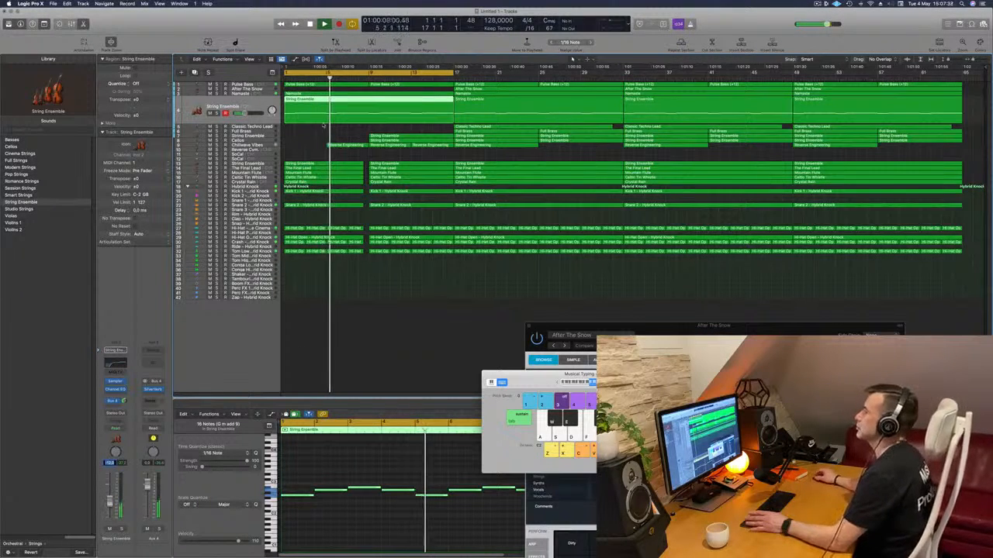
Step: Select the Chillwave Vibes track, restart playback from the beginning and listen to how its part sits in the mix
click(197, 145)
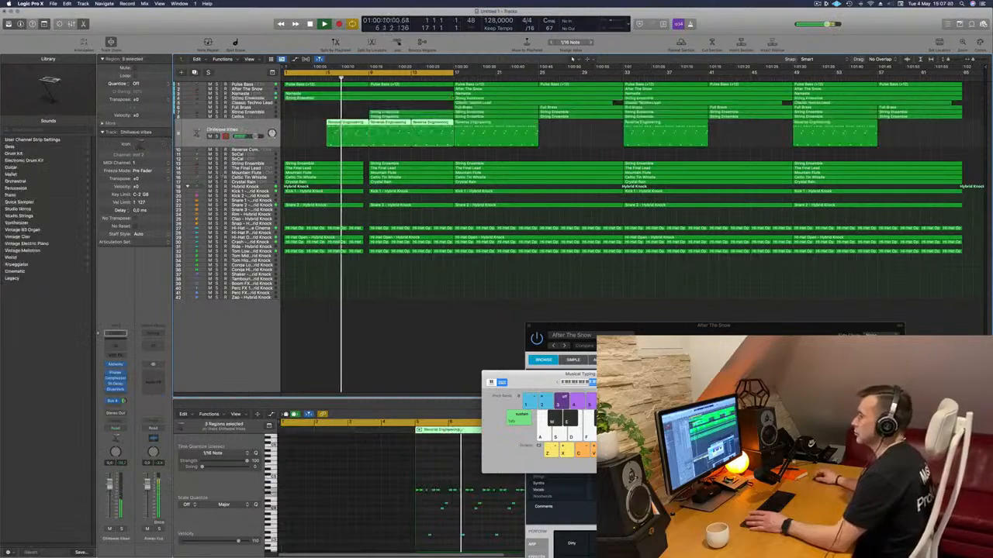
key(Return)
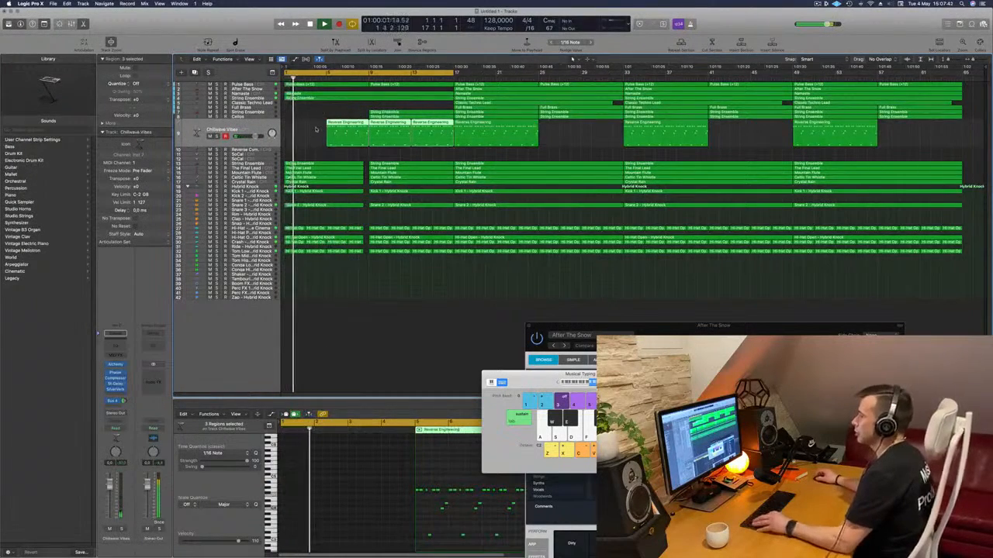
scroll(320, 132, up, 3)
scroll(353, 140, down, 2)
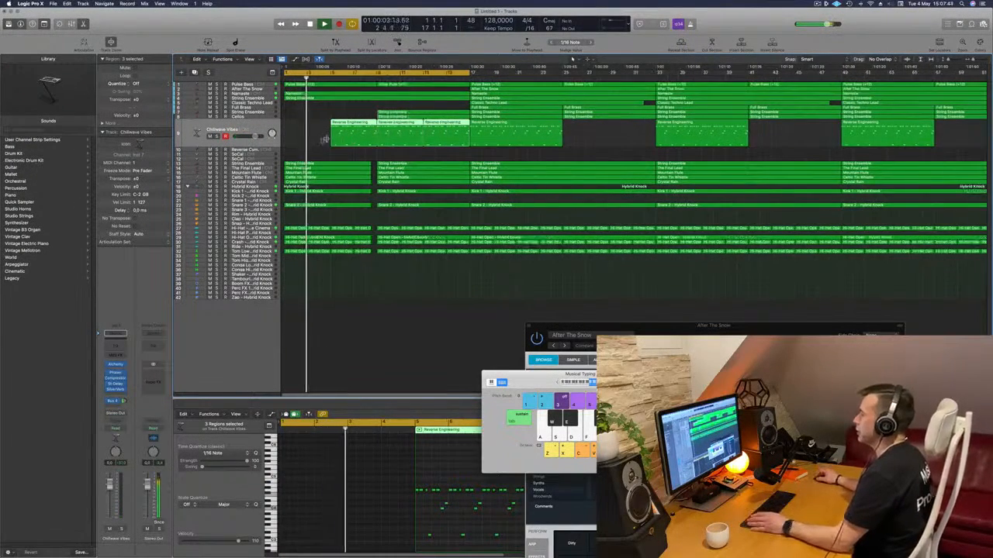
click(315, 145)
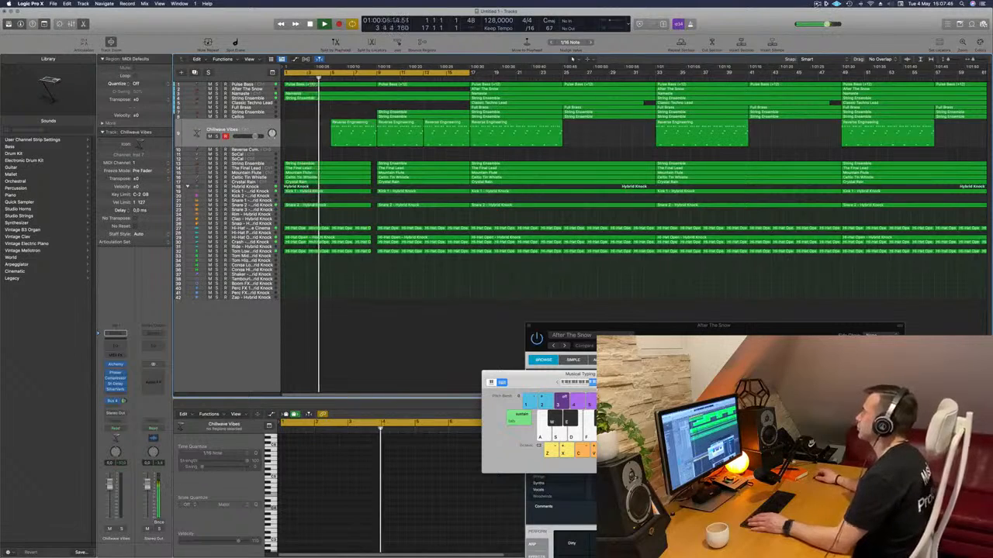
click(822, 5)
click(822, 4)
scroll(595, 74, down, 1)
scroll(596, 74, down, 1)
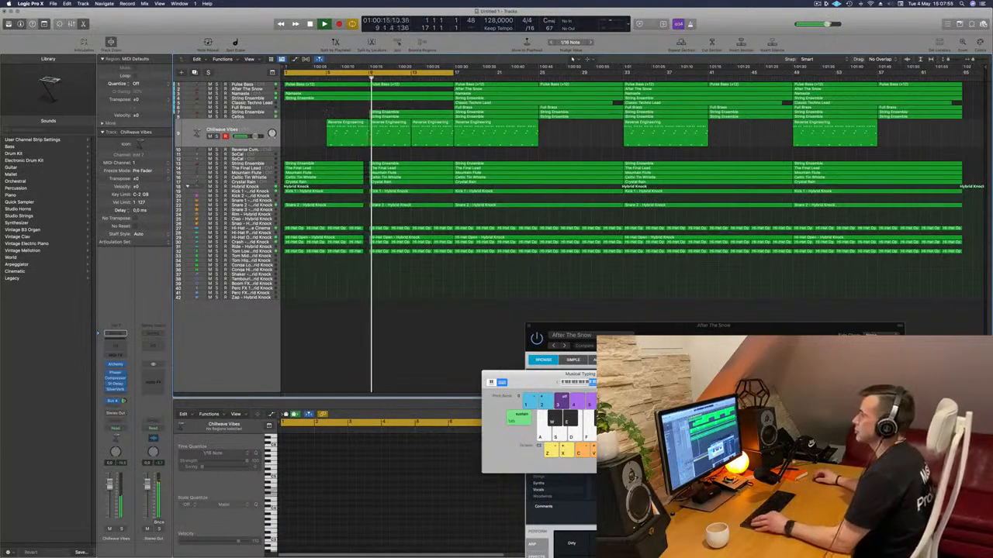
scroll(326, 111, up, 1)
scroll(326, 111, down, 1)
Step: Select the String Ensemble track above the Cellos and compare it soloed against the full mix
click(200, 113)
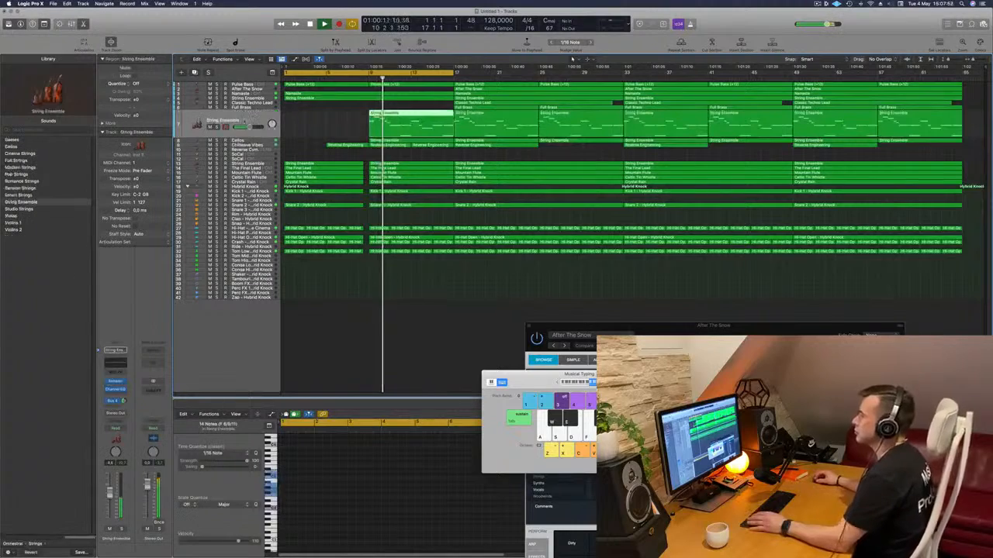
click(217, 127)
click(217, 128)
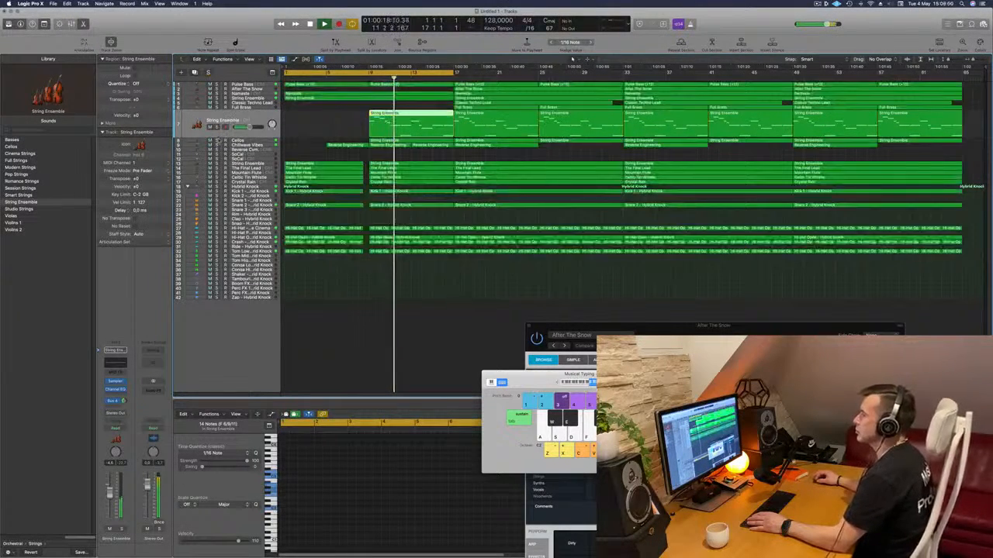
click(217, 127)
click(217, 127)
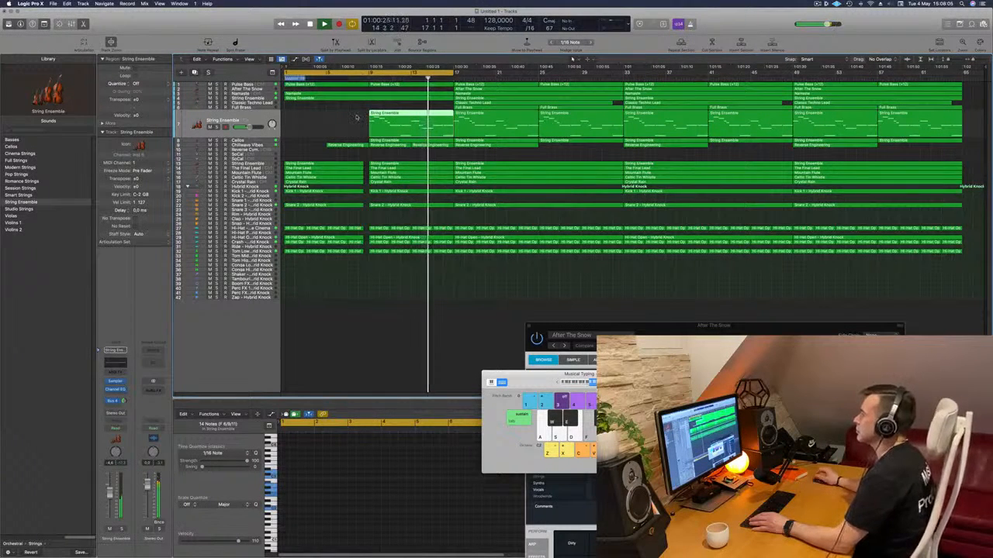
Step: Replay from bar 9, muting and unmuting the Cellos track to compare the mix with and without it
click(353, 116)
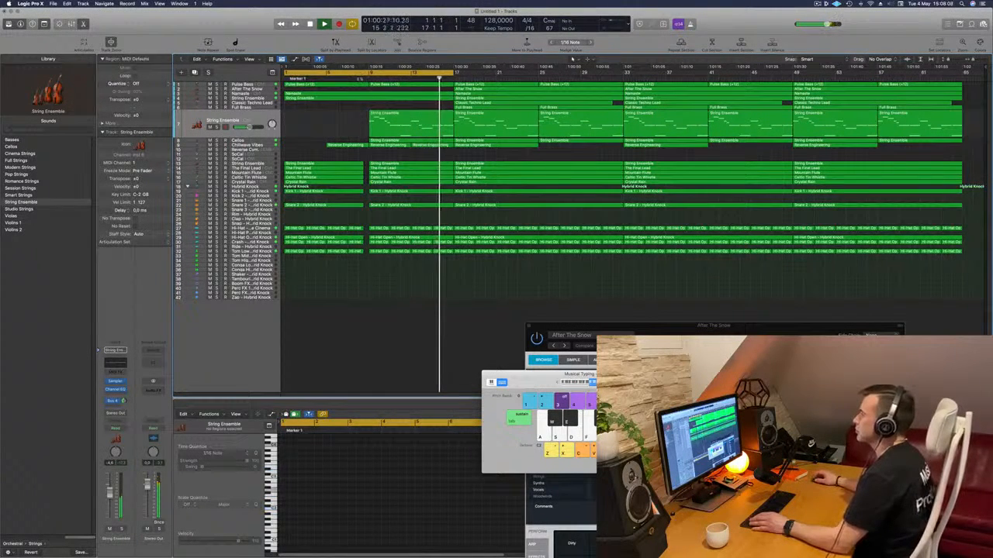
click(360, 77)
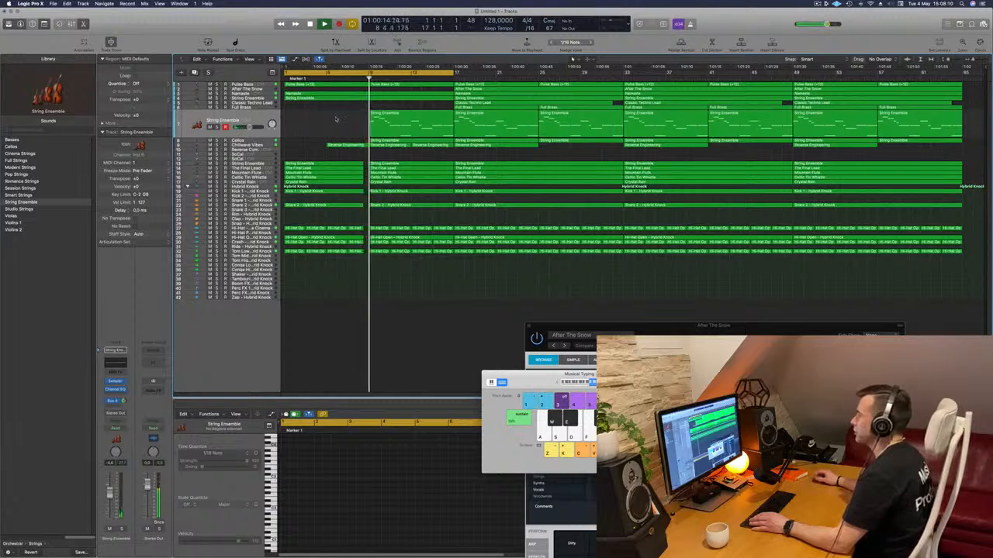
click(373, 128)
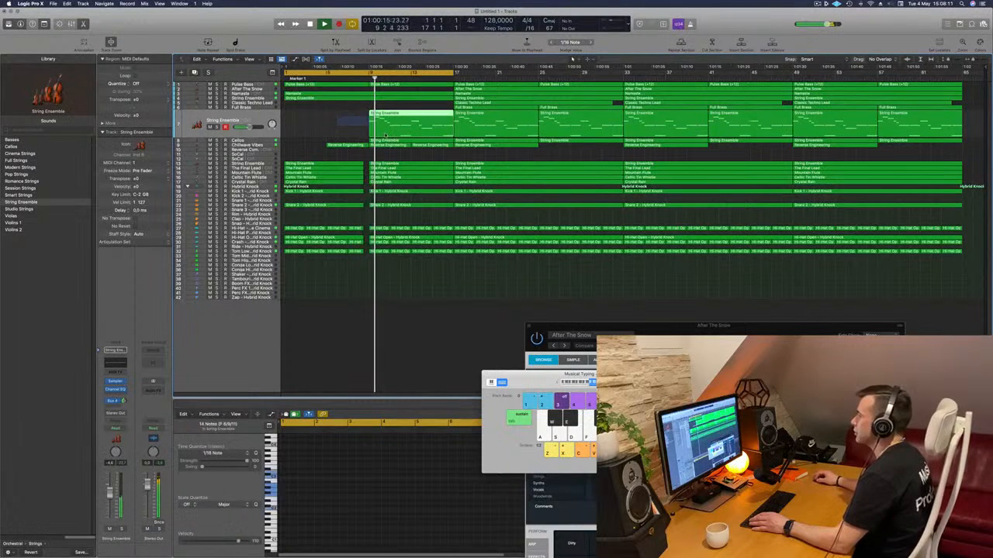
click(347, 126)
click(209, 142)
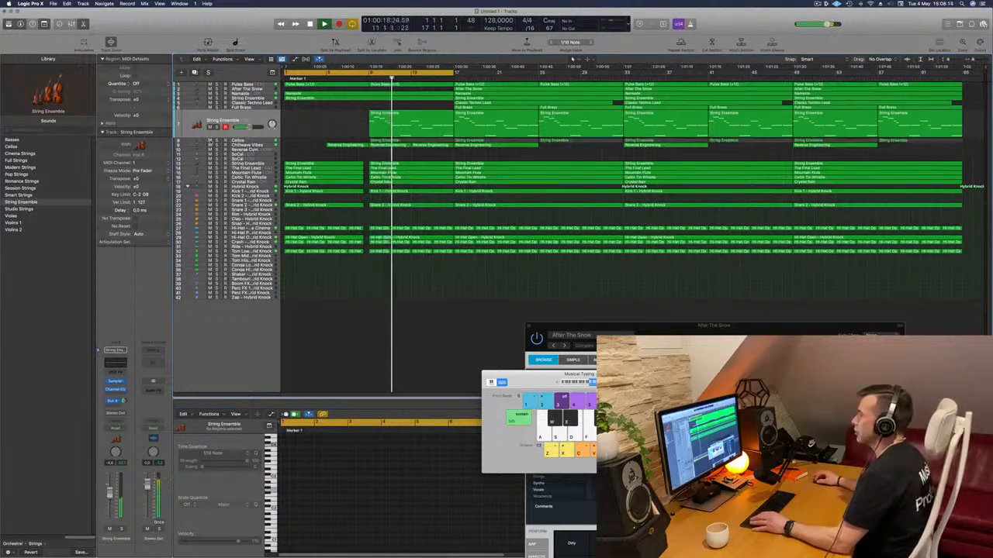
click(209, 141)
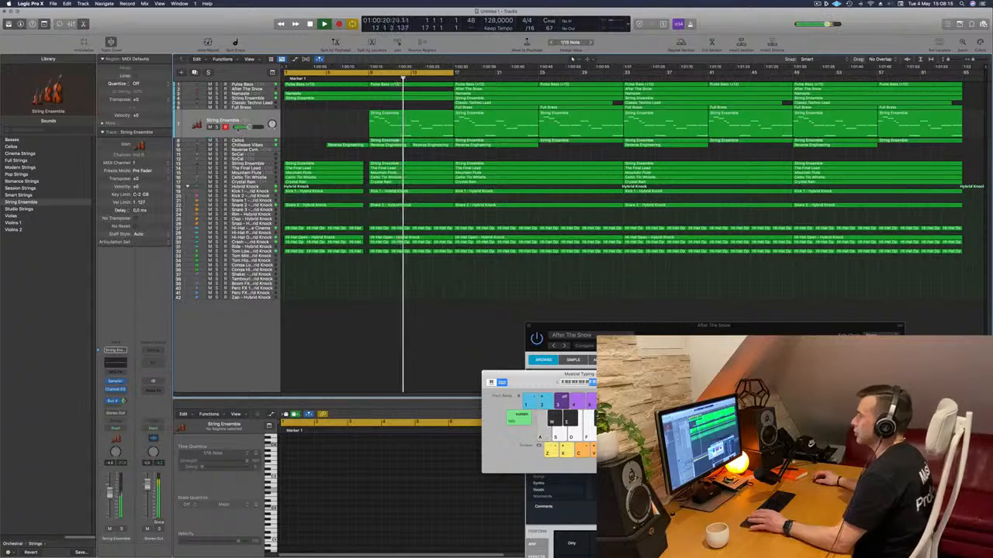
Step: Restart playback, open the Channel EQ of the String Ensemble track above the Cellos and enable its low cut band
click(380, 126)
key(Return)
click(118, 361)
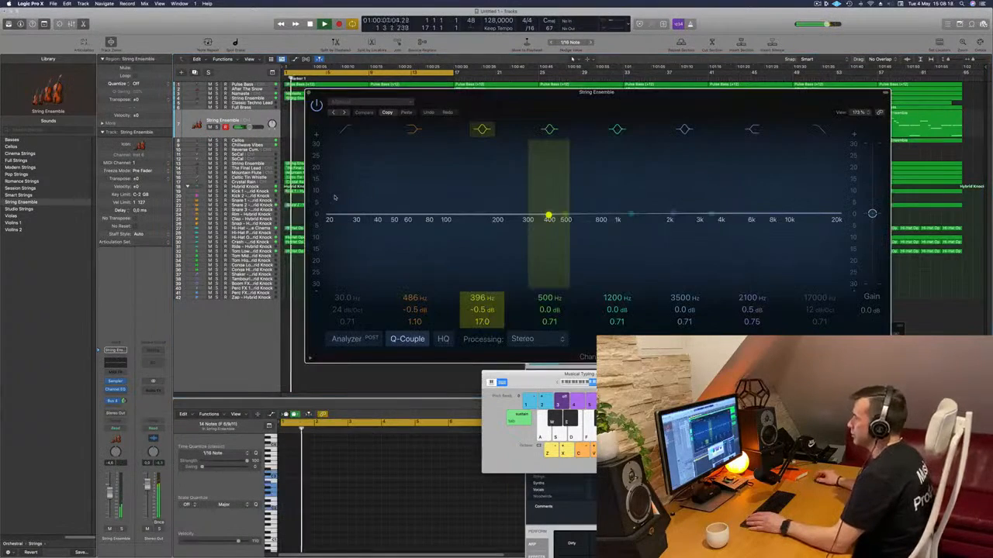
click(348, 128)
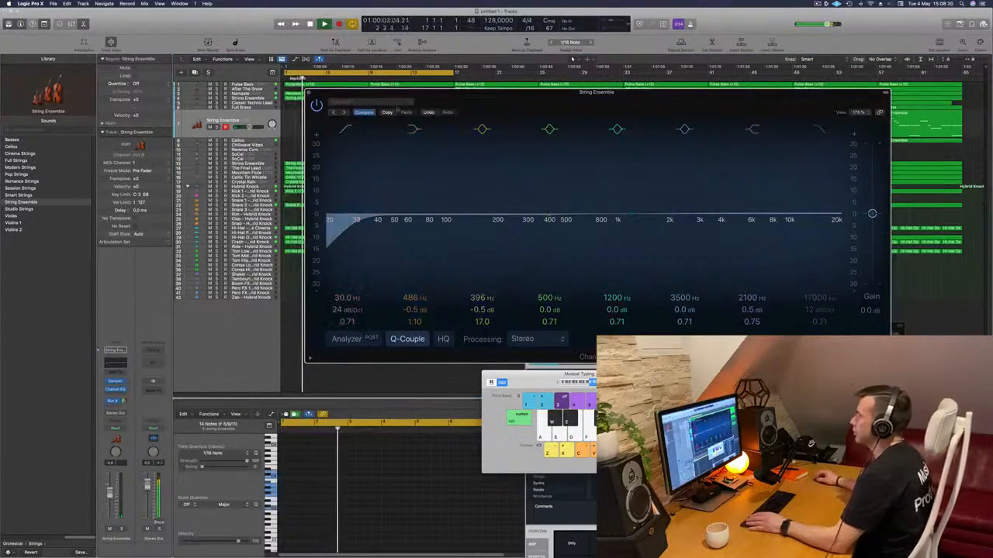
Step: Move the EQ window clear of the arrangement and loop bars 9 to 17 during playback
drag(397, 93, 361, 215)
key(Return)
drag(286, 73, 369, 72)
key(Return)
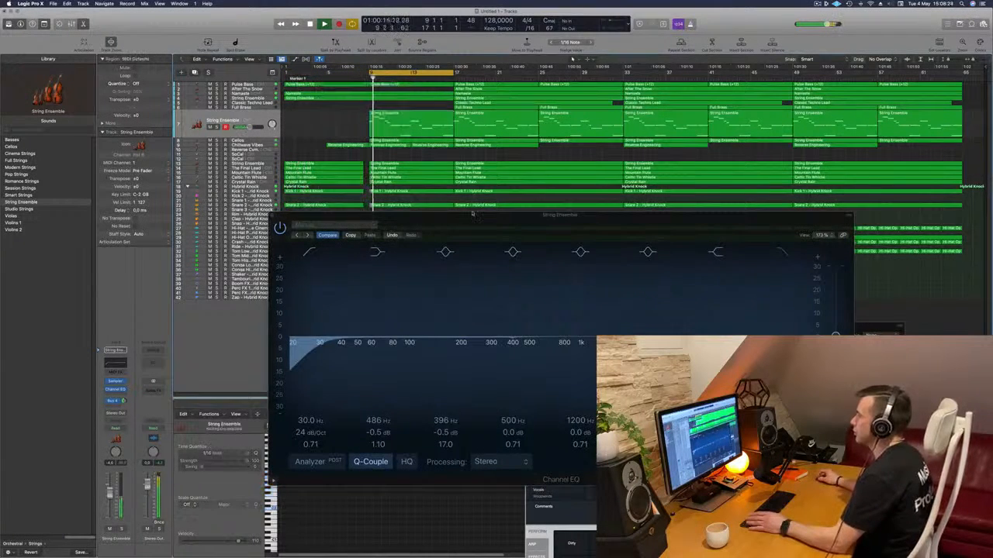
Step: Set the String Ensemble's low cut to about 177 Hz with the analyzer on, boost its high shelf and close the EQ
drag(470, 216, 549, 160)
click(407, 413)
drag(473, 263, 512, 268)
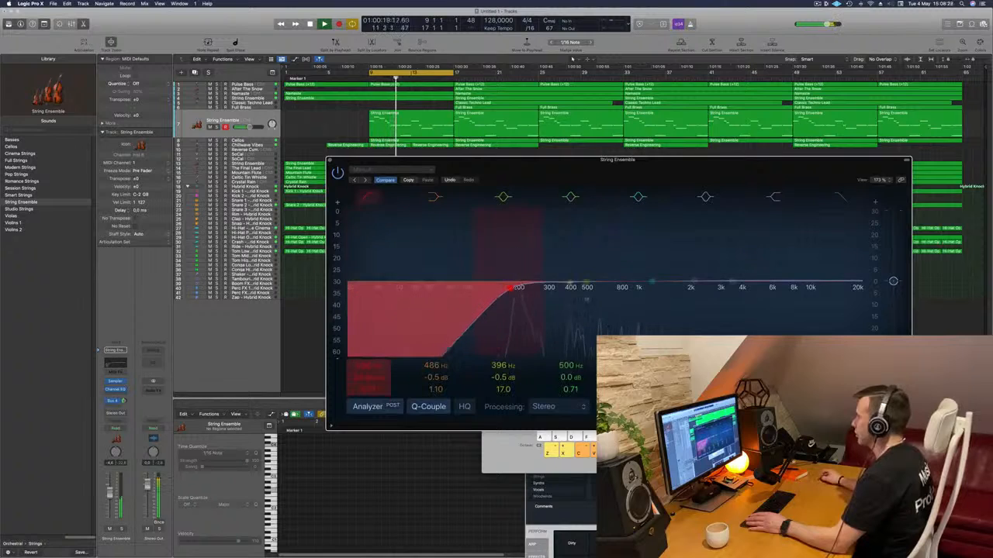
drag(693, 281, 694, 272)
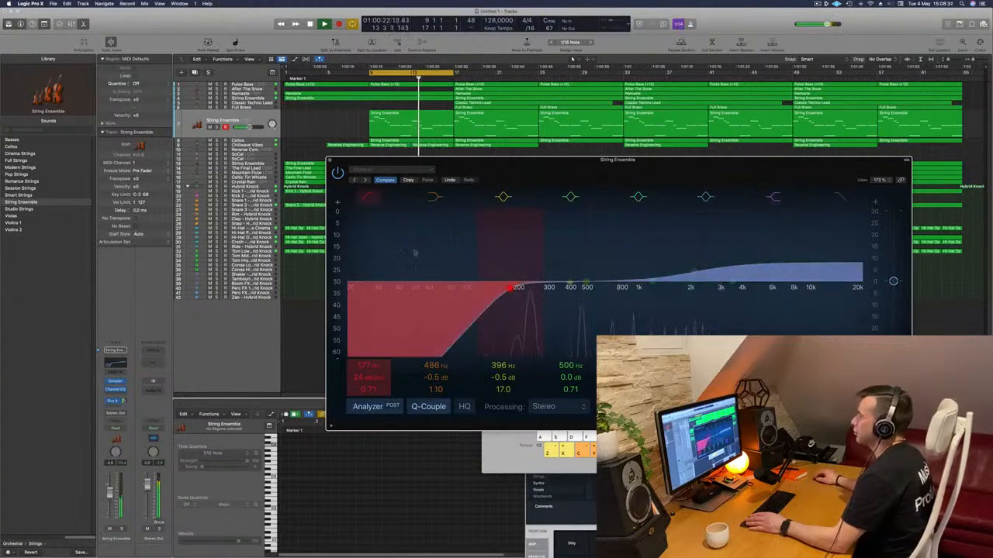
click(329, 160)
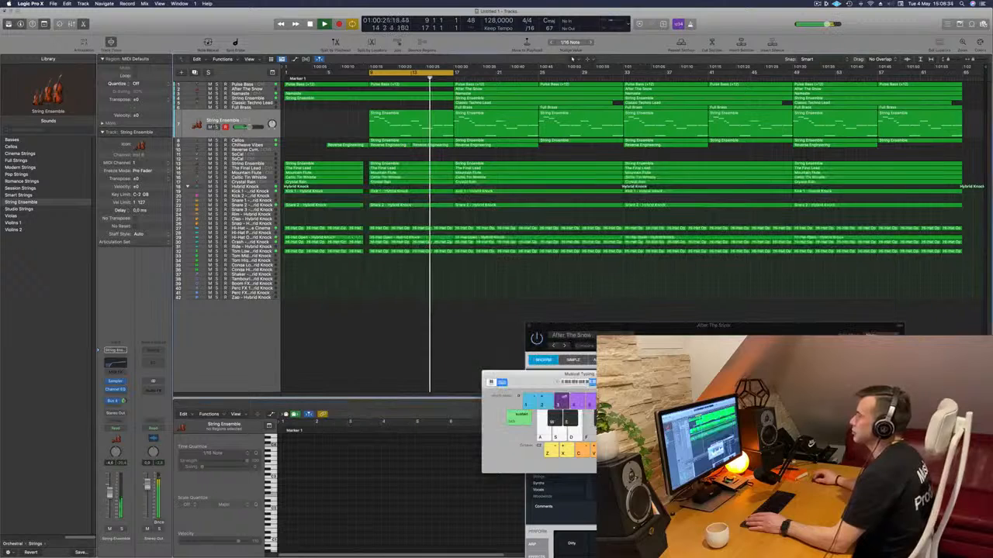
Step: Solo the String Ensemble and the Cellos track below it, replaying the looped section from bar 9
click(217, 126)
key(Return)
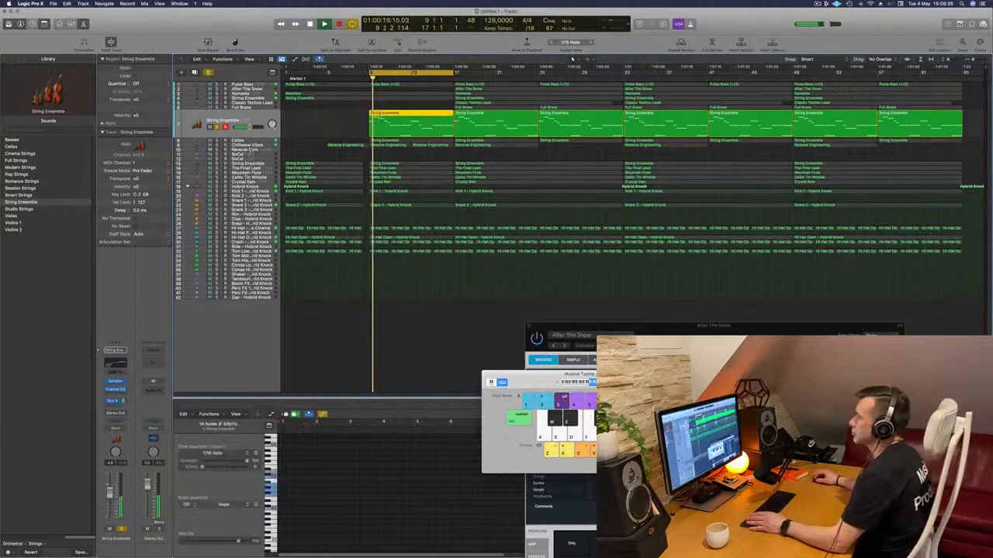
key(Down)
key(Return)
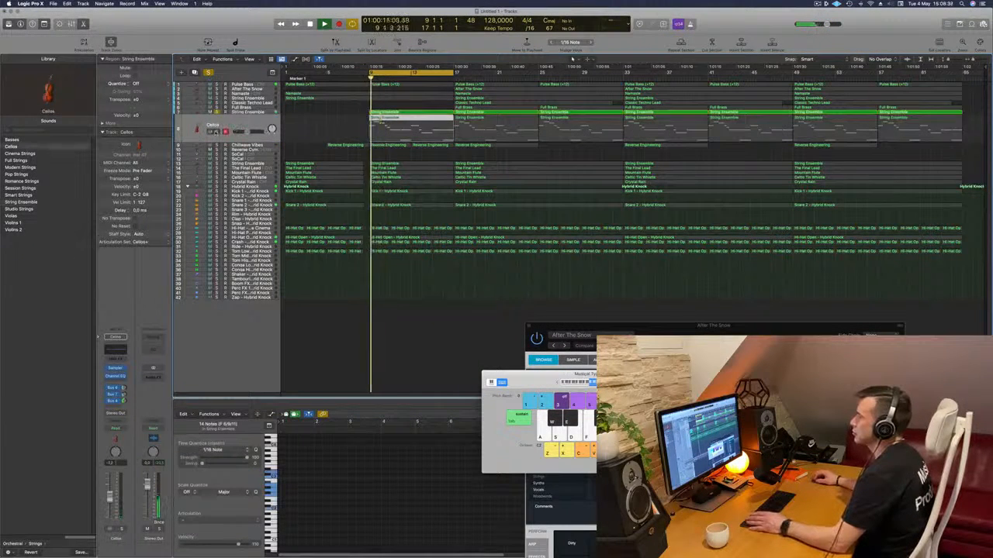
click(217, 131)
key(Return)
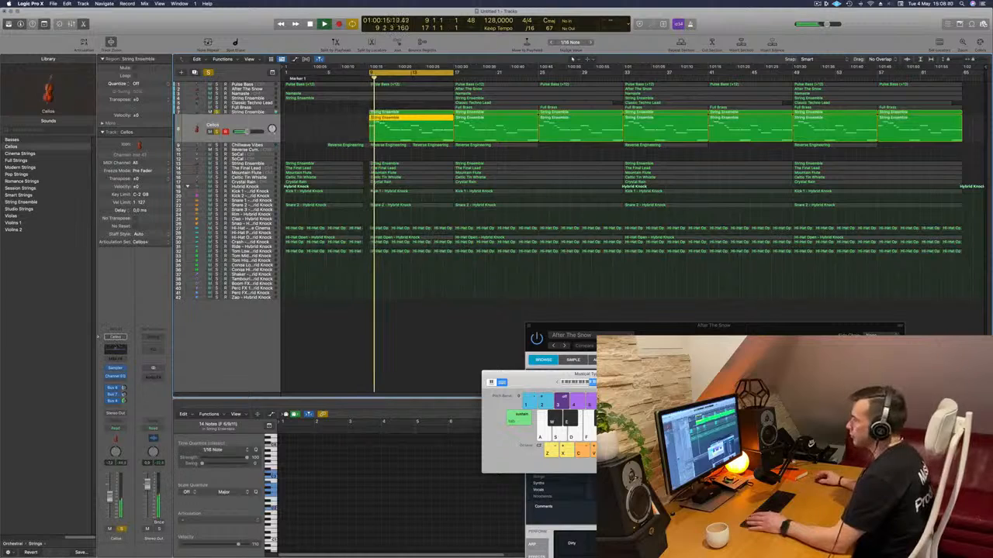
Step: Enable a low cut at 306 Hz in the Cellos track's Channel EQ, listen to it and close the EQ
click(115, 349)
key(Return)
click(346, 131)
drag(500, 189, 529, 189)
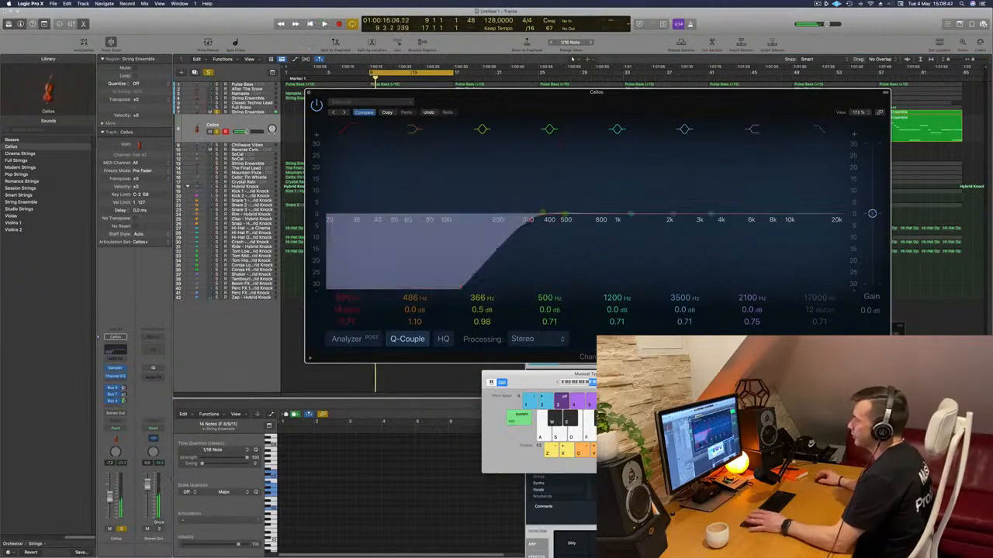
key(Return)
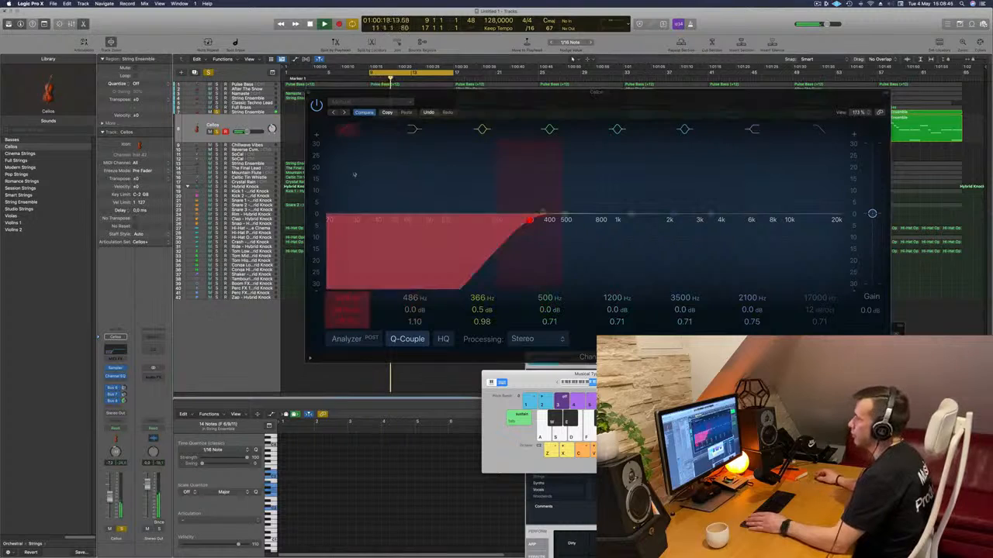
click(309, 92)
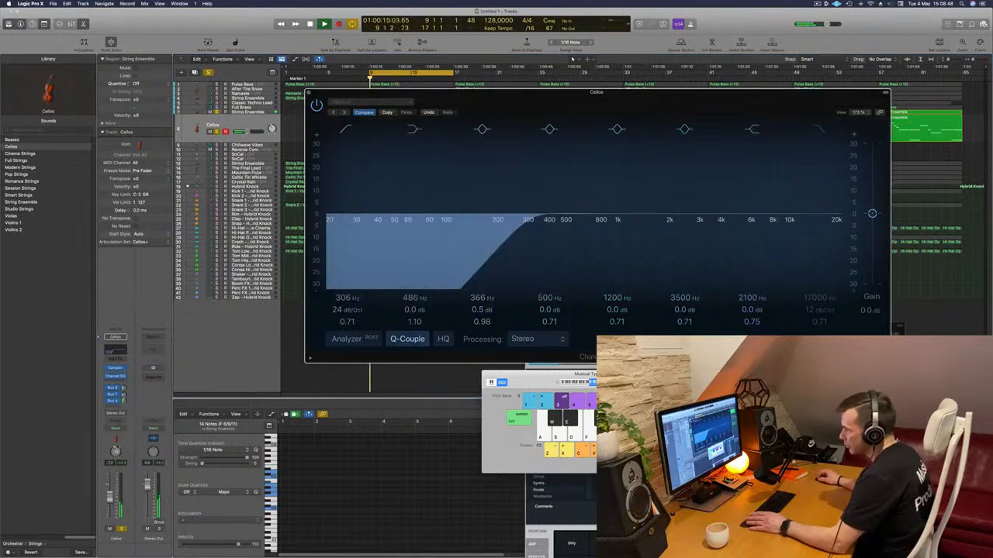
click(325, 24)
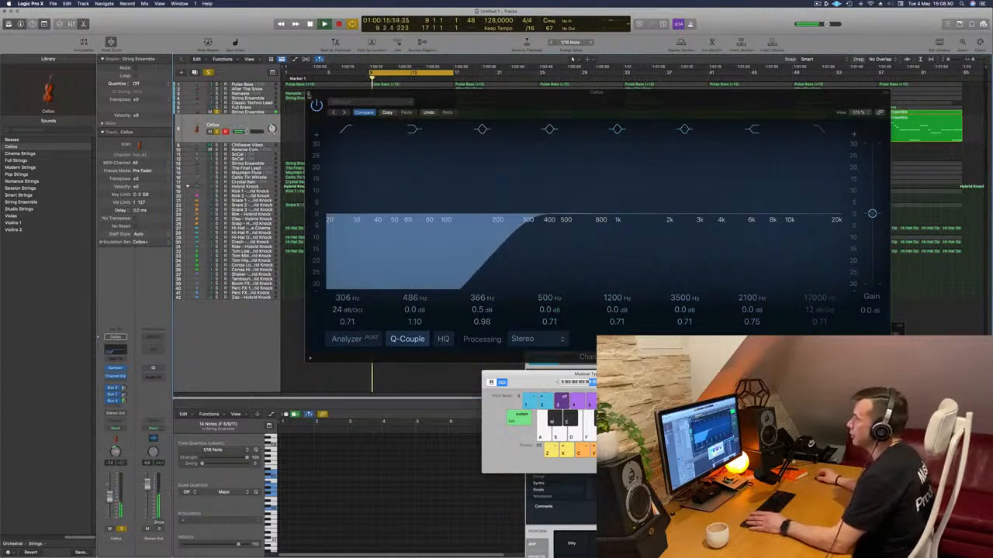
click(308, 93)
Step: Unsolo the String Ensemble above the Cellos, replay the loop and solo it again to compare both string parts
click(217, 113)
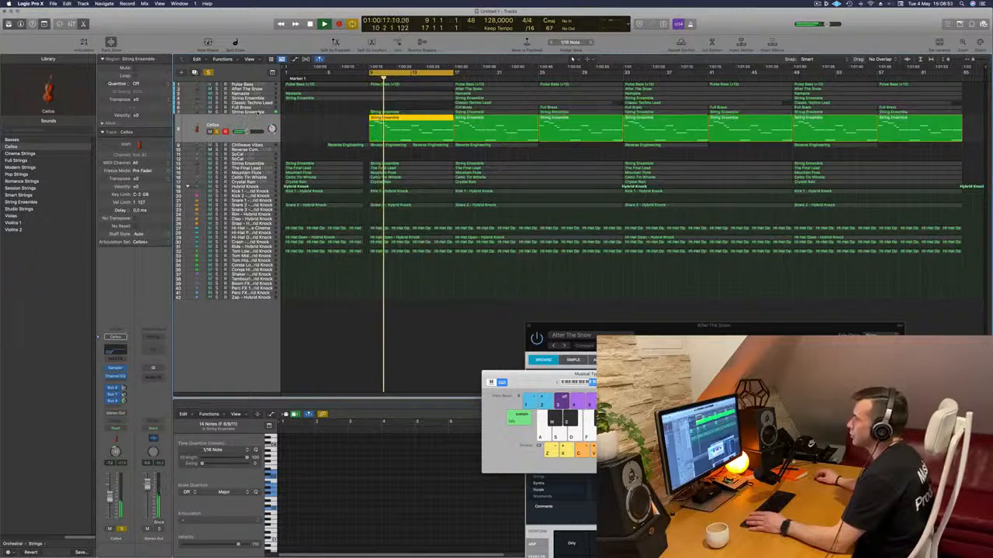
click(242, 113)
click(324, 24)
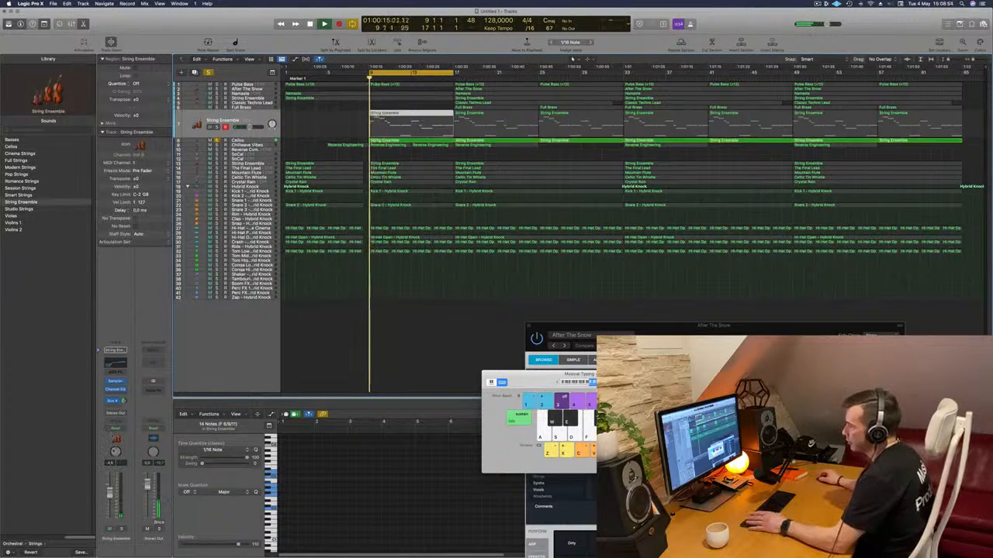
click(218, 127)
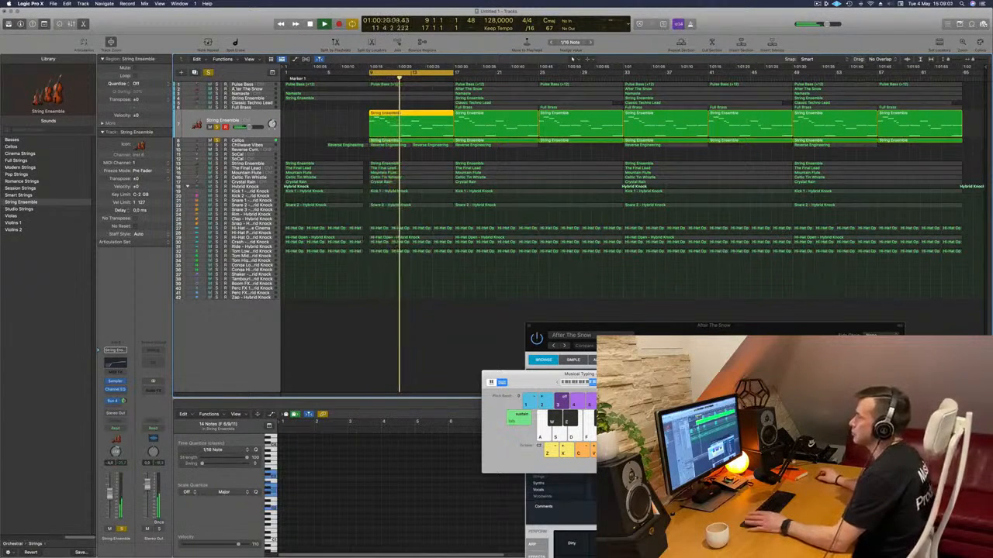
Step: Add Pulse Bass, Namaste and the first String Ensemble track to the soloed strings while playing the loop
key(space)
key(space)
click(216, 84)
key(space)
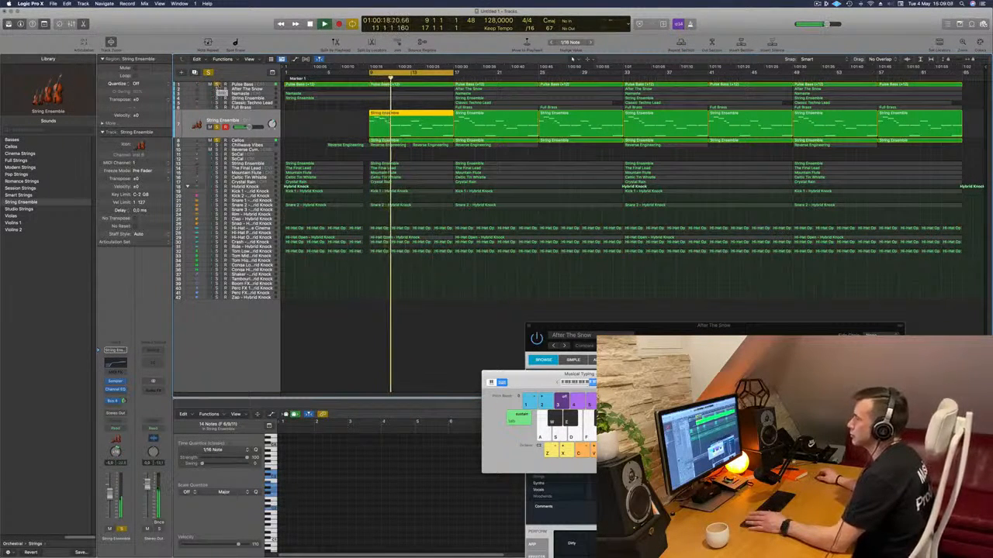
click(216, 94)
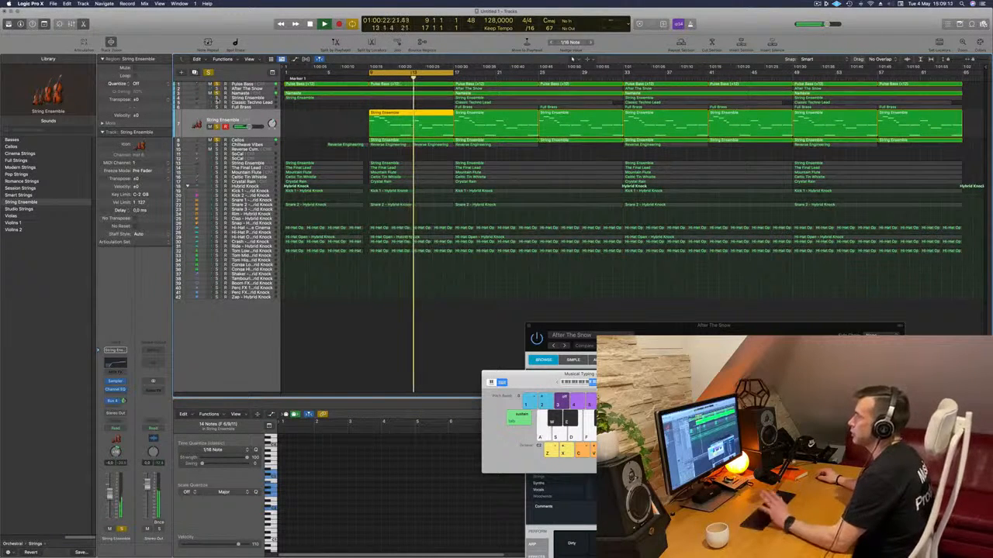
click(217, 98)
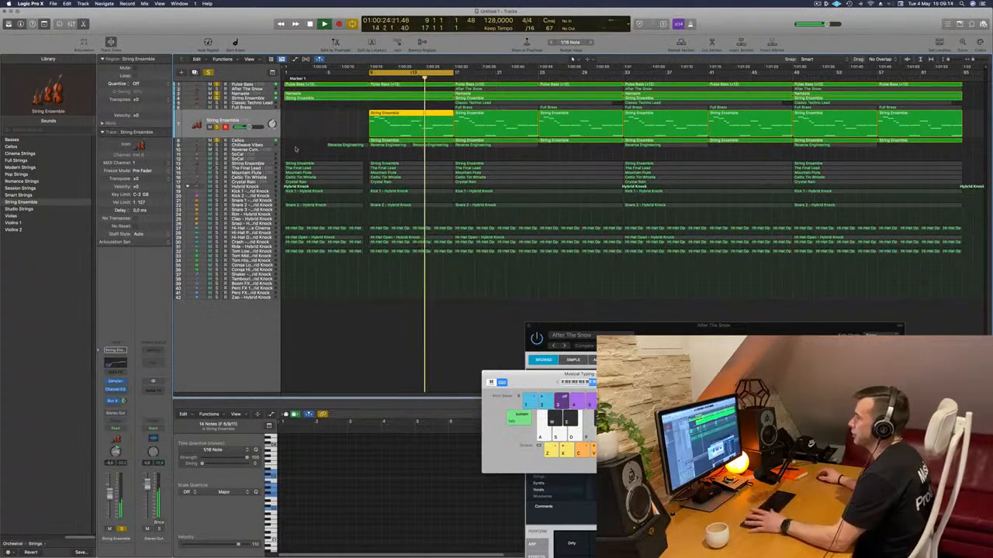
Step: Clear all solos to hear the full mix and select the String Ensemble track above the Cellos
click(207, 73)
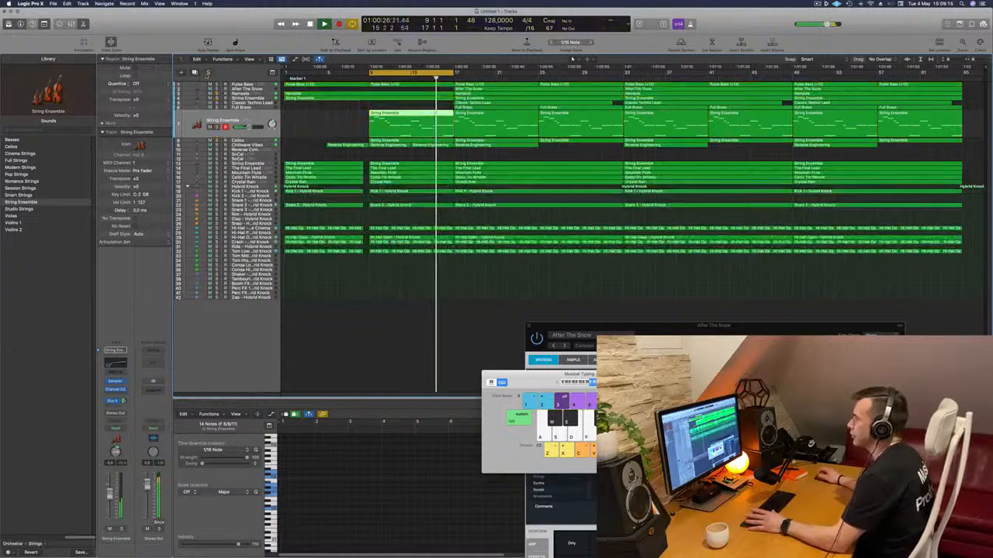
click(327, 332)
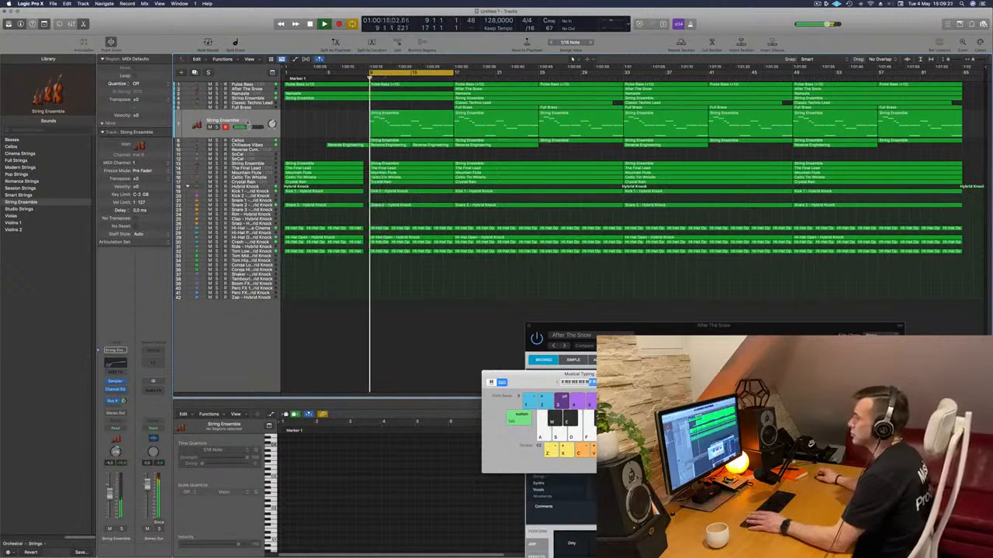
click(247, 123)
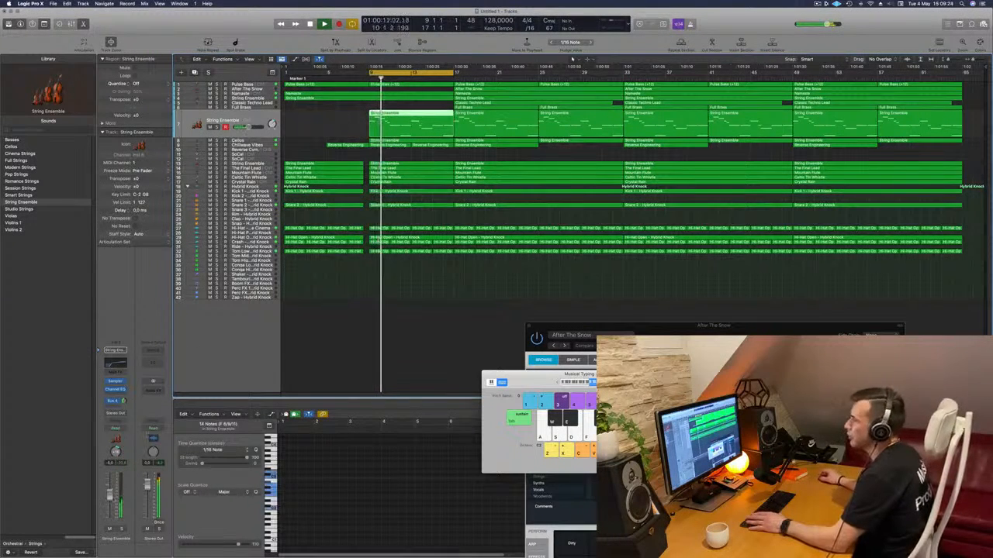
Step: Select the Cellos track and the String Ensemble track above The Final Lead, and replay the loop to listen to both
click(12, 146)
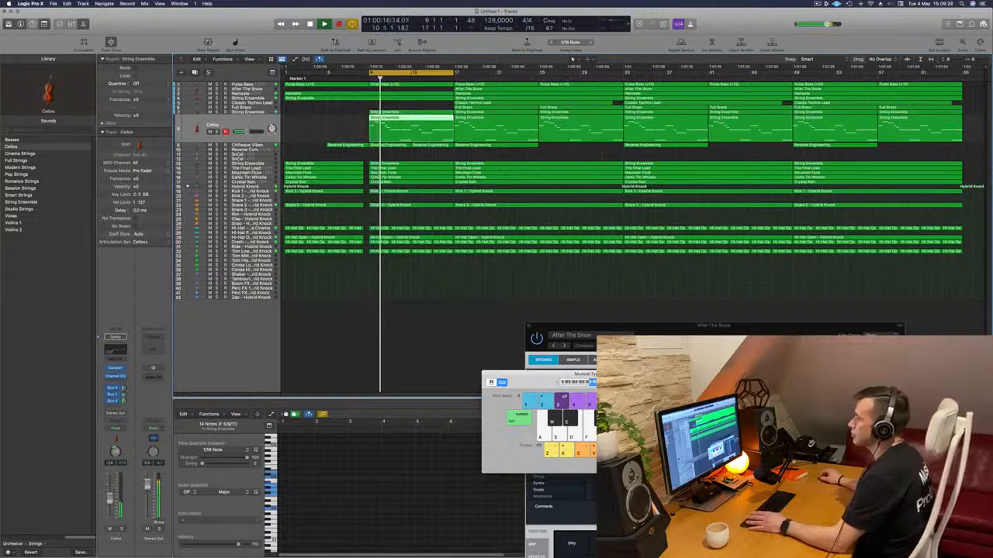
click(417, 326)
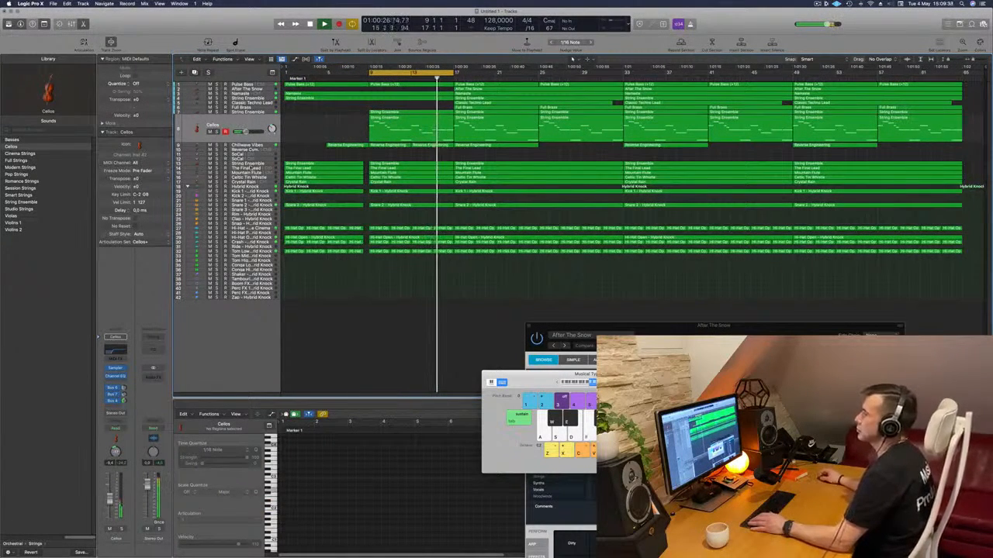
click(253, 164)
key(space)
key(space)
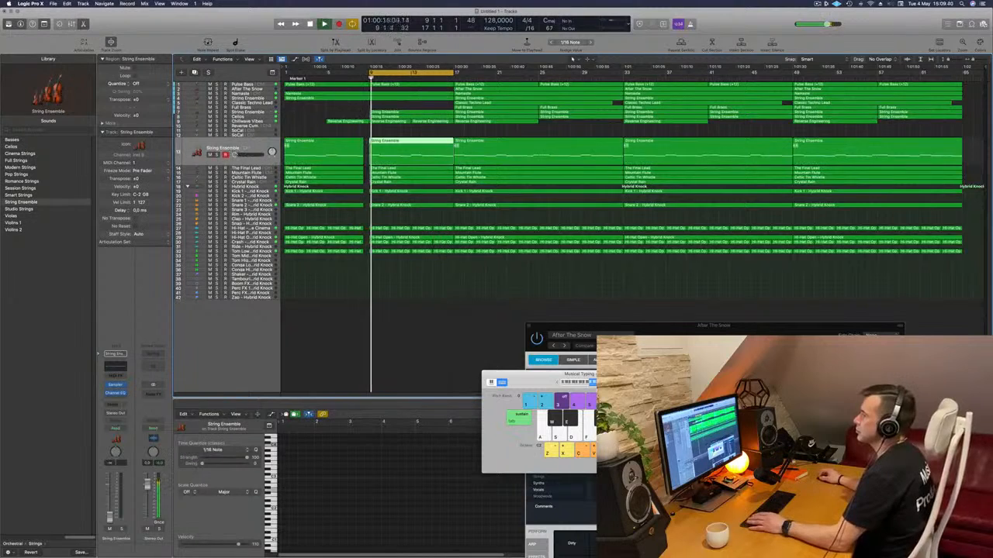
Step: Try a different volume on the String Ensemble track above The Final Lead and toggle its mute to judge it in the mix
drag(250, 155, 251, 155)
click(209, 155)
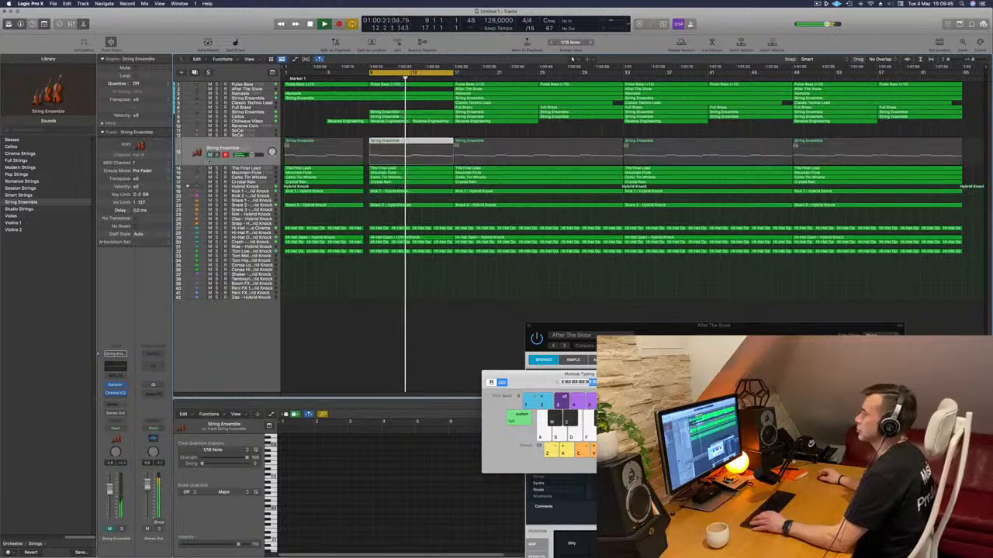
click(210, 155)
key(space)
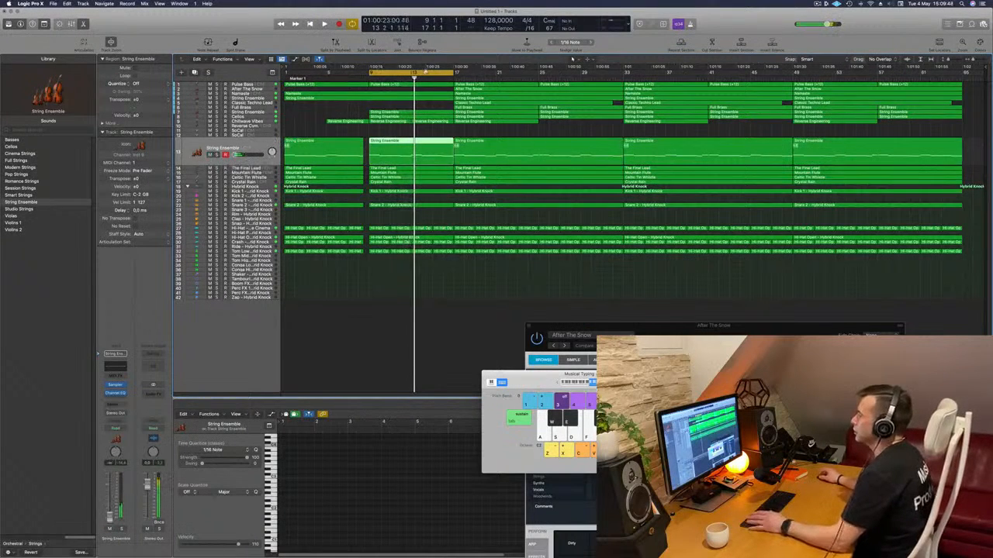
Step: Move the cycle range to bars 17–25 and delete the two Pulse Bass regions between bars 17 and 33
drag(430, 75, 516, 76)
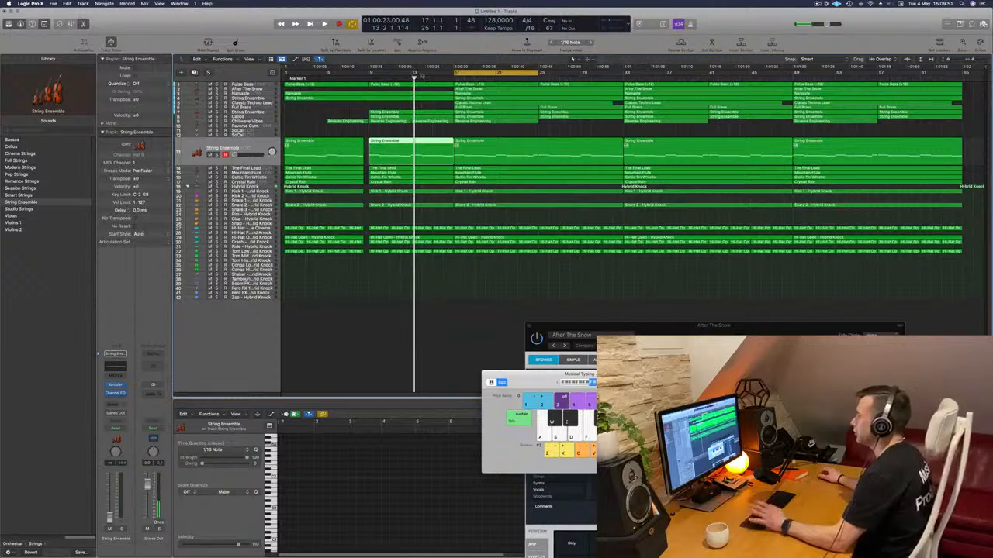
key(space)
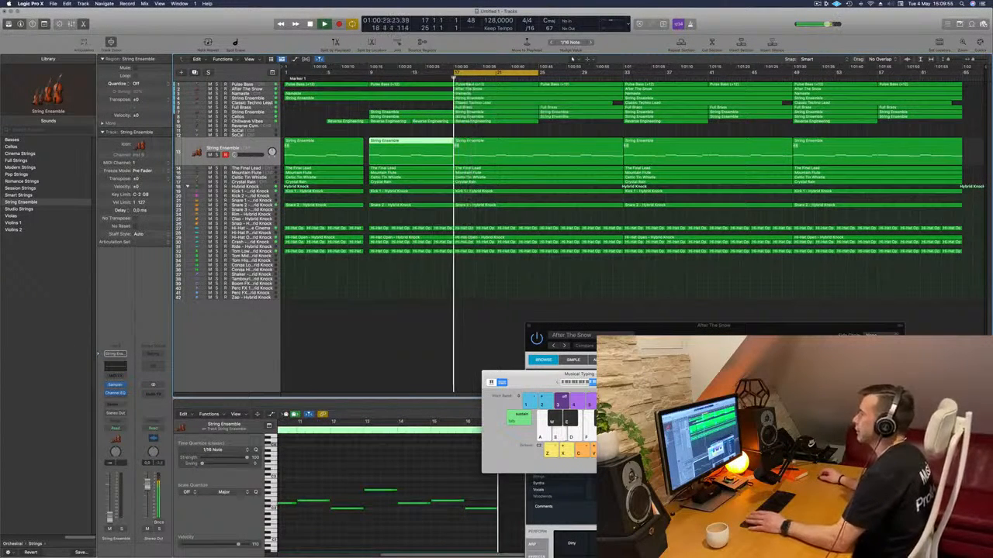
click(254, 85)
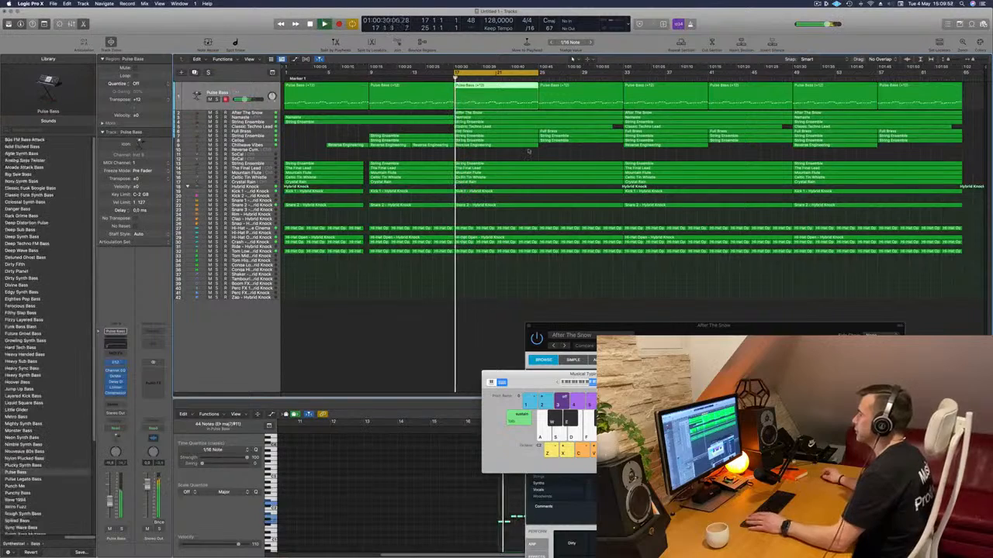
click(501, 90)
key(Delete)
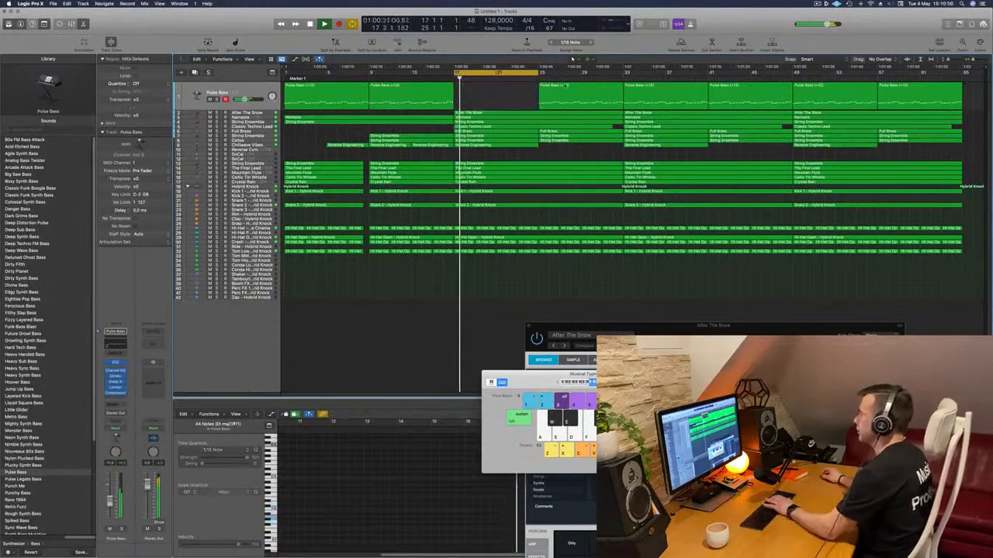
key(Delete)
Step: Select the After The Snow track and replay the cycle from bar 17 to hear the section without bass
key(space)
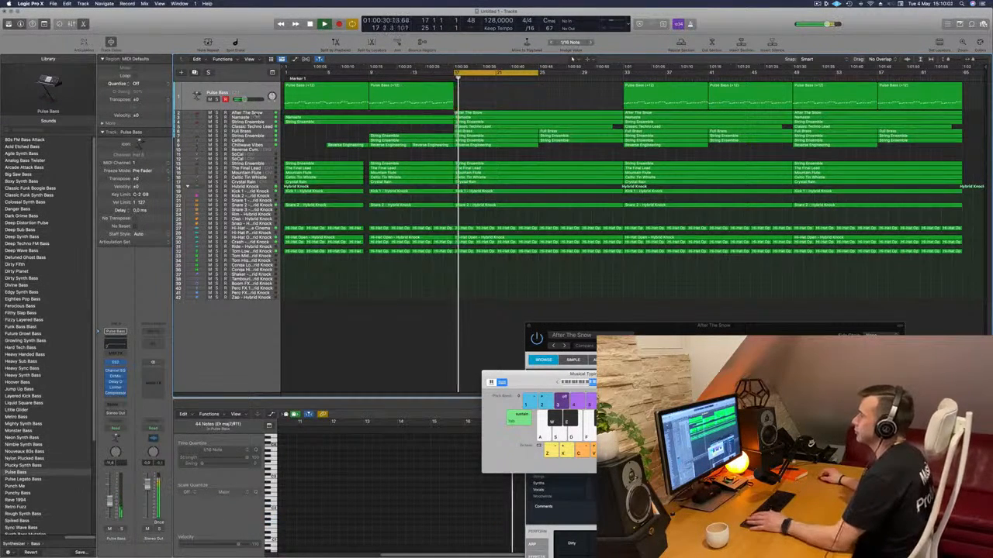
click(257, 114)
key(space)
key(space)
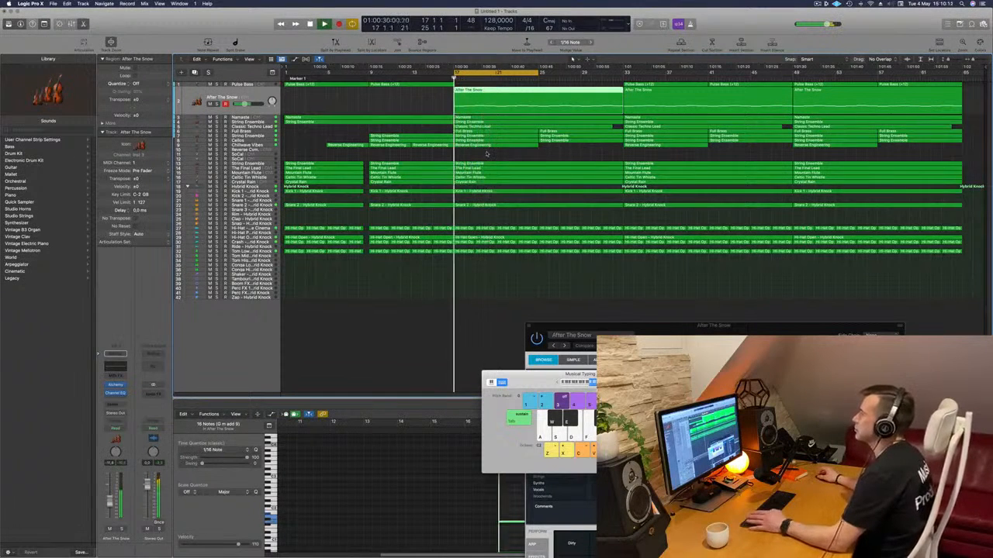
Step: Check the Chillwave Vibes track in solo, clear the solo and delete its Reverse Engineering region at bars 17–25
click(241, 145)
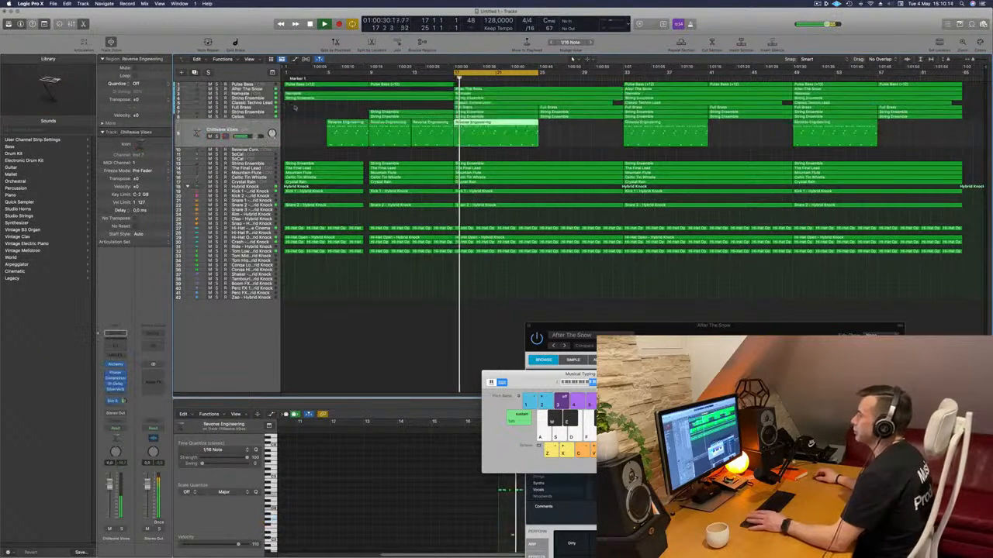
key(ctrl+s)
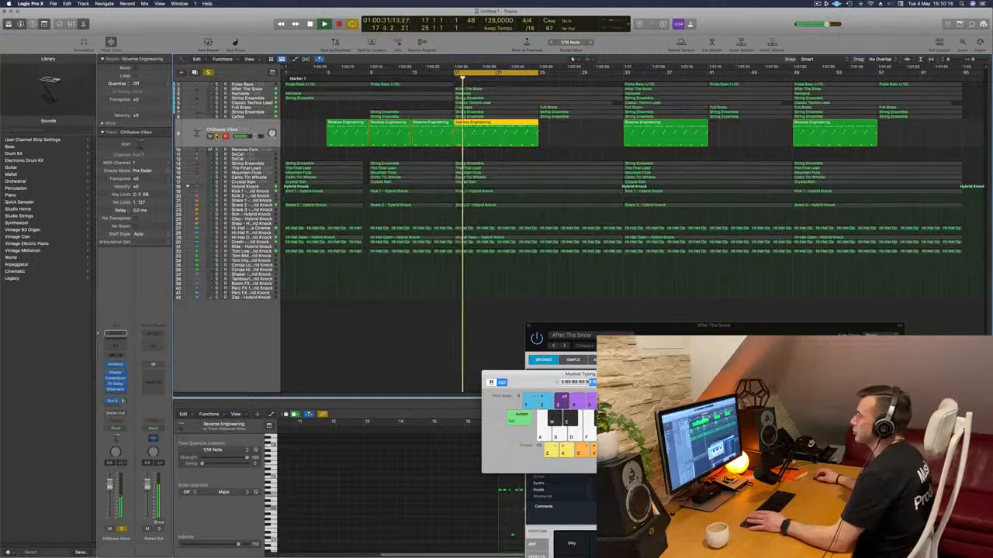
key(ctrl+s)
key(Delete)
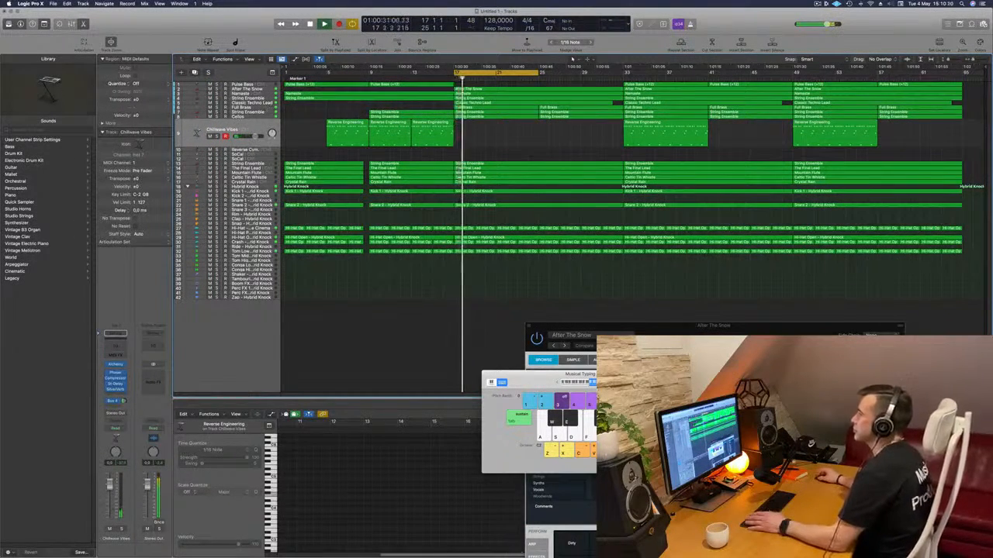
Step: Replay the cycle with the Full Brass track soloed to hear it alone, and clear the solo
click(232, 108)
key(space)
key(ctrl+s)
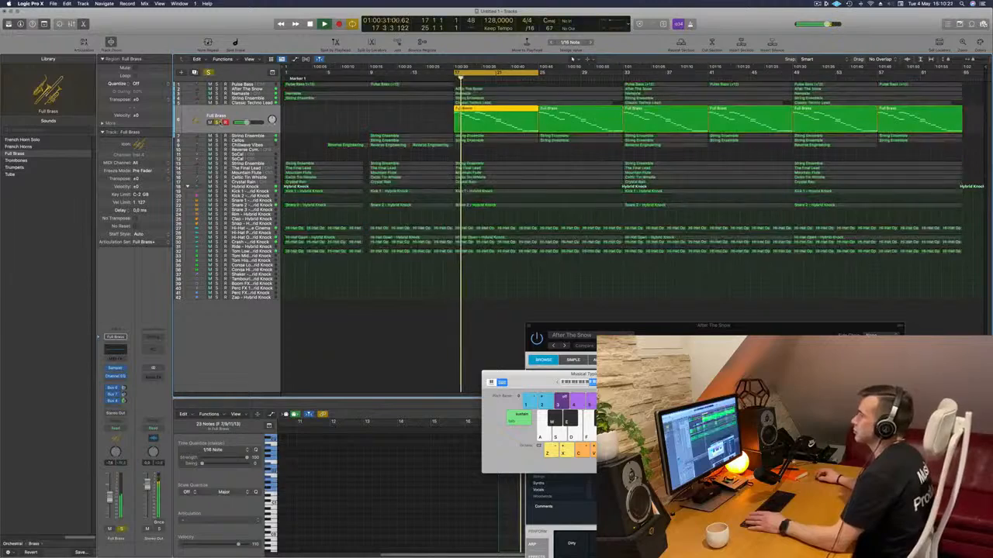
key(ctrl+s)
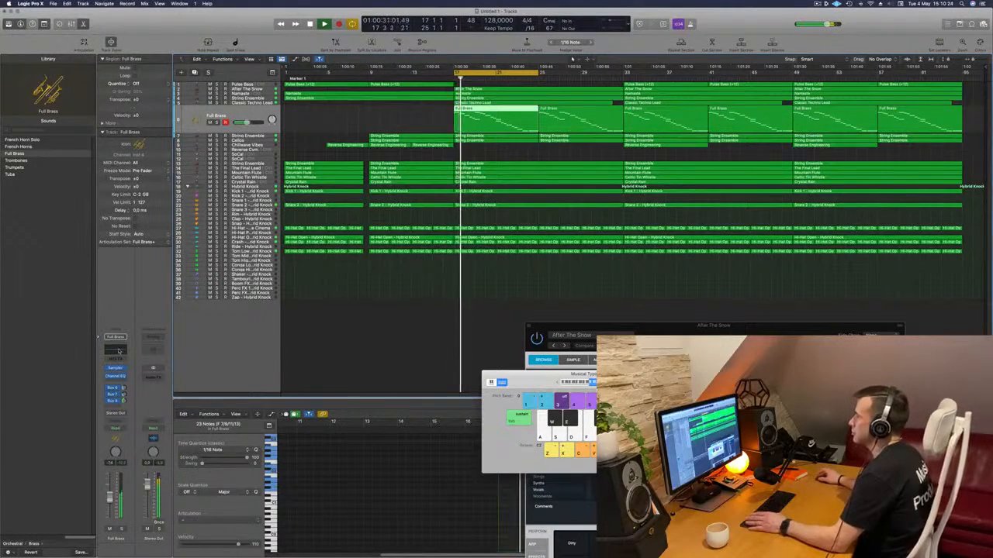
Step: Enable and shape a low cut in the Full Brass track's Channel EQ and close the EQ
click(118, 352)
click(348, 129)
drag(348, 206, 572, 191)
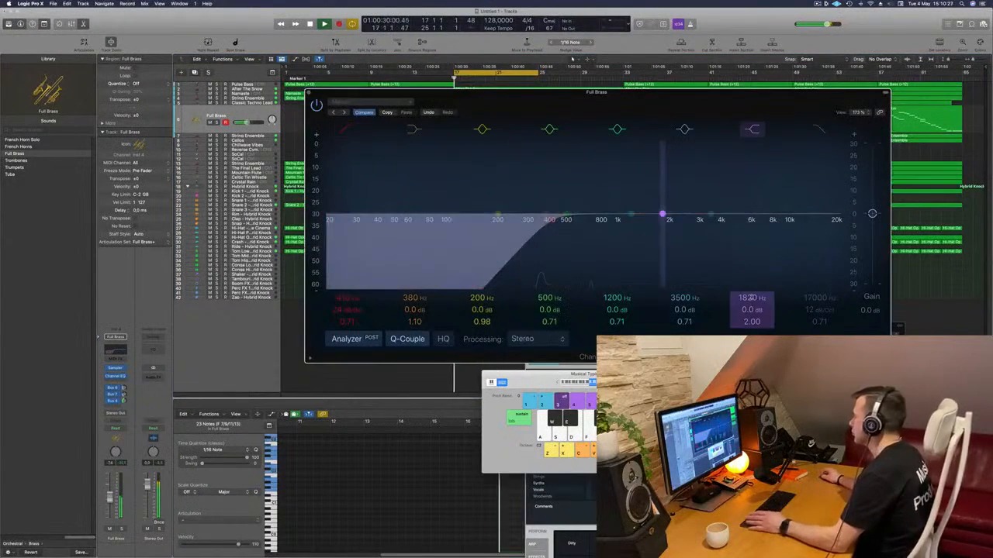
drag(743, 313, 743, 304)
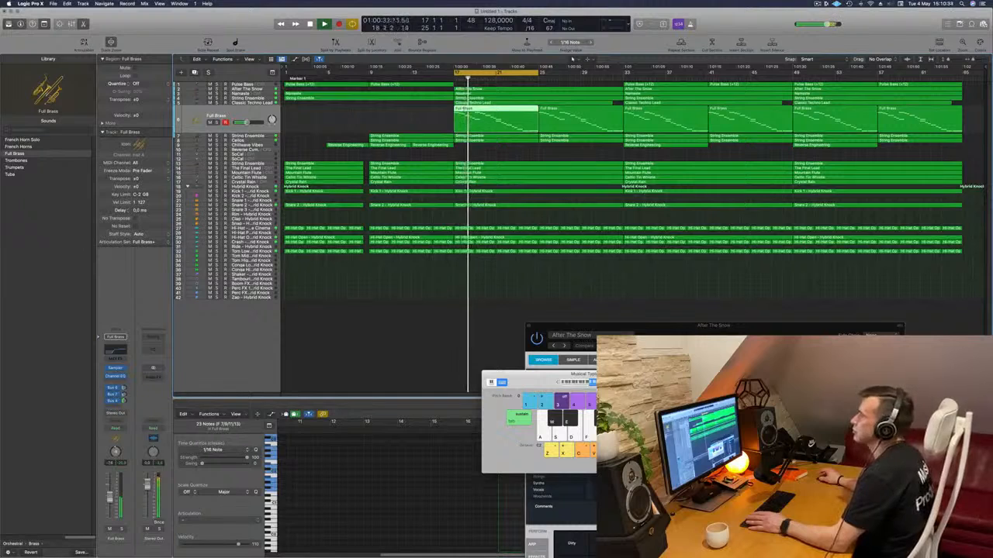
Step: Solo the Classic Techno Lead track to hear it alone, and clear the solo
click(256, 101)
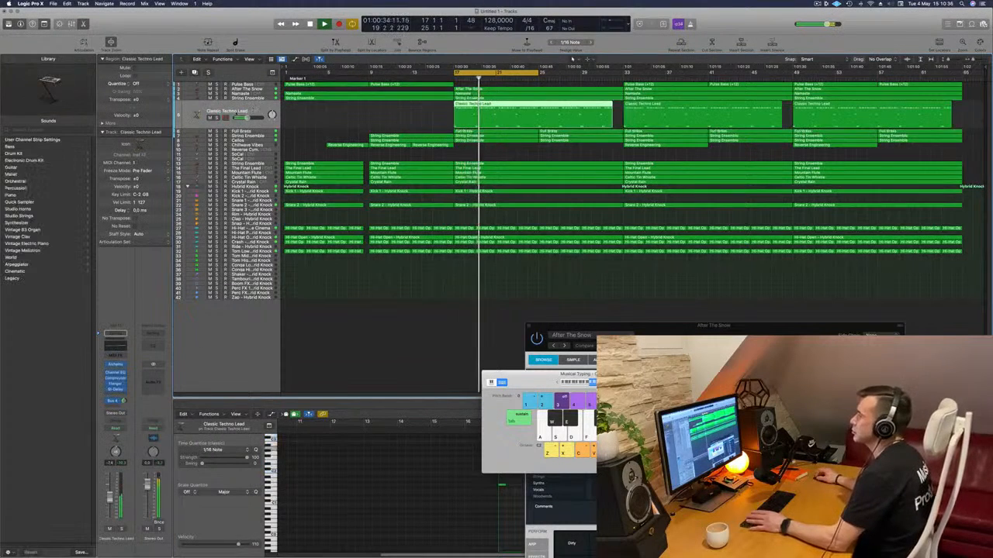
click(217, 118)
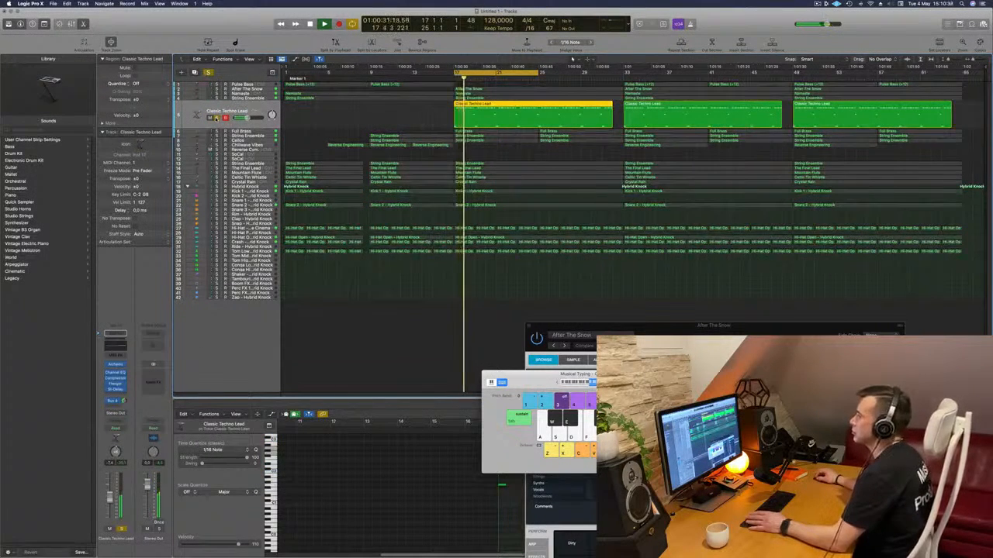
click(216, 119)
Step: Split the first Classic Techno Lead region at bar 25, delete its bars 17–25 part and replay the cycle
super+double_click(537, 105)
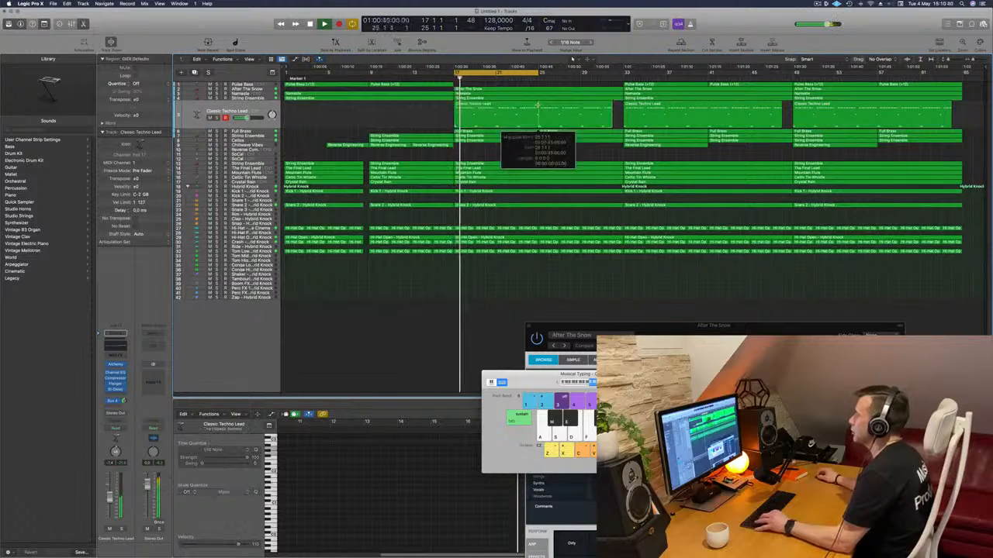
click(501, 114)
key(Delete)
key(space)
key(space)
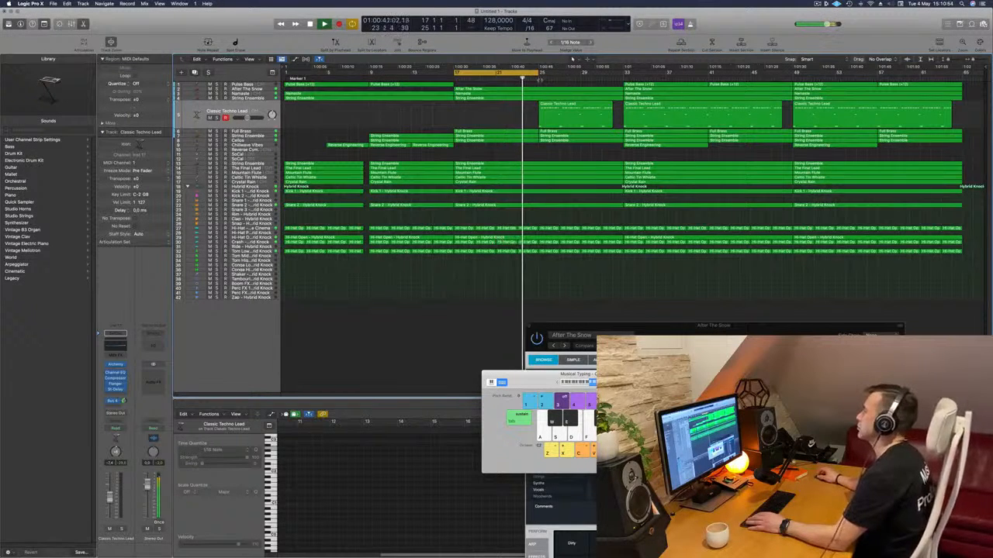
Step: Extend the cycle range to bar 33, raise the Classic Techno Lead track's volume and replay from bar 17
drag(537, 73, 622, 73)
click(239, 113)
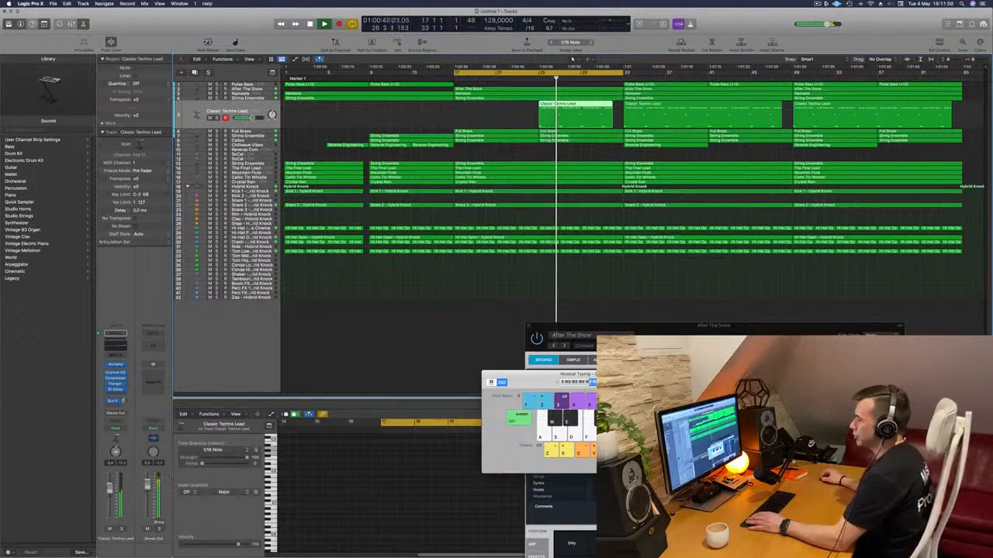
key(space)
key(space)
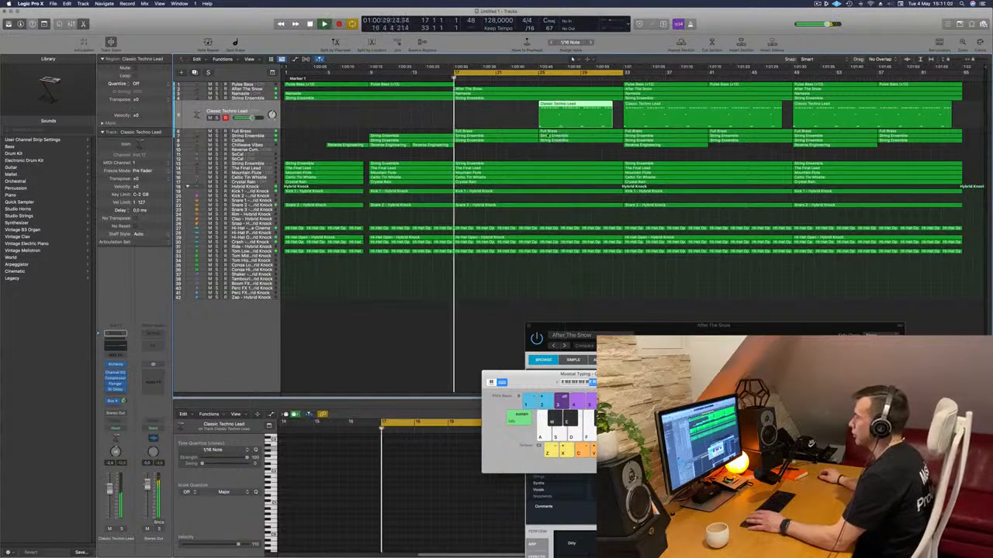
Step: Transpose all notes of the Classic Techno Lead region at bar 25 up an octave and replay the cycle
double_click(580, 105)
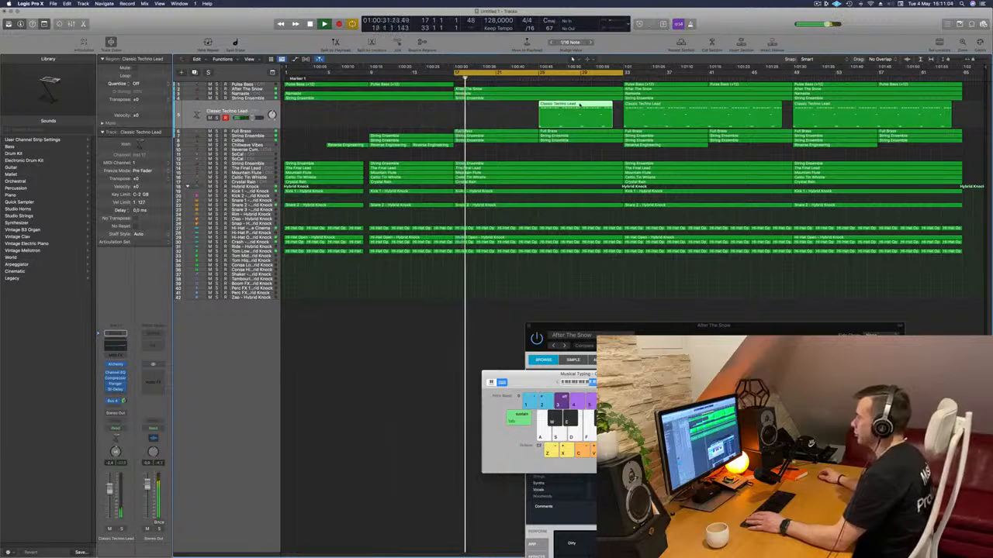
double_click(580, 104)
scroll(368, 506, left, 5)
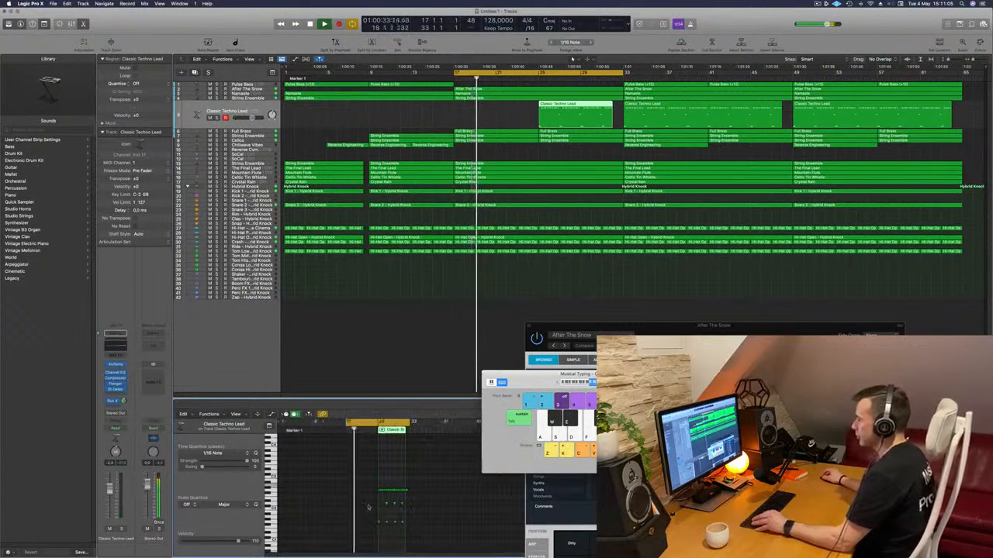
key(alt+shift+Up)
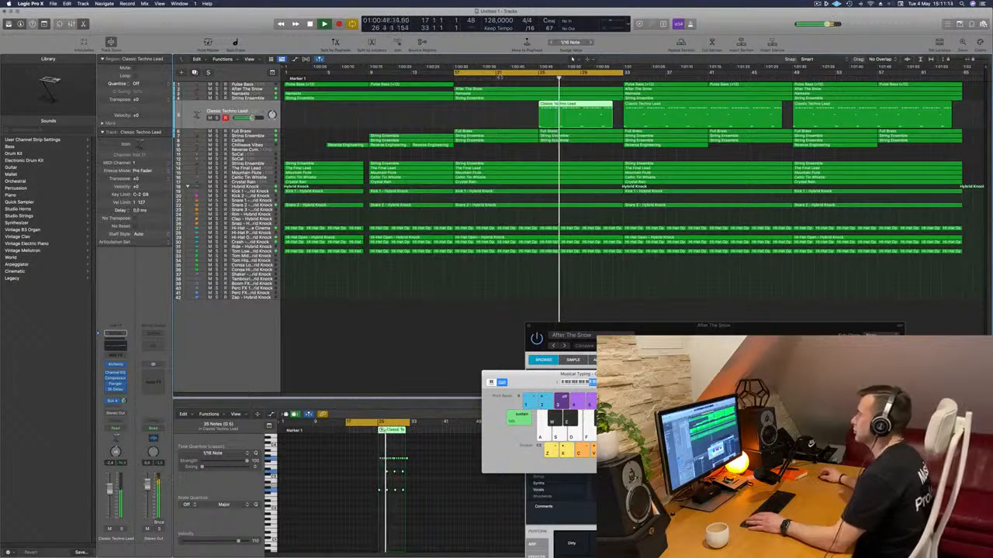
key(shift+space)
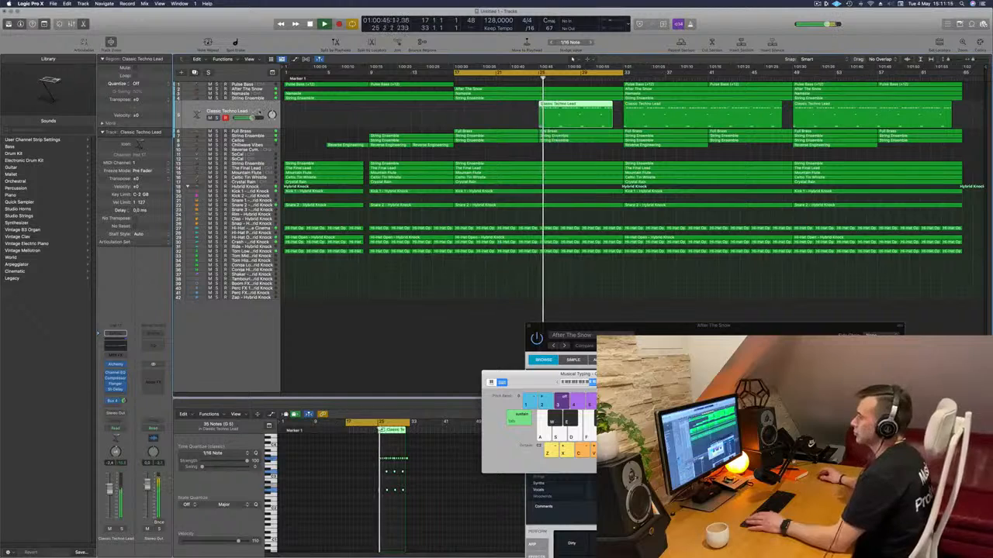
key(space)
key(space)
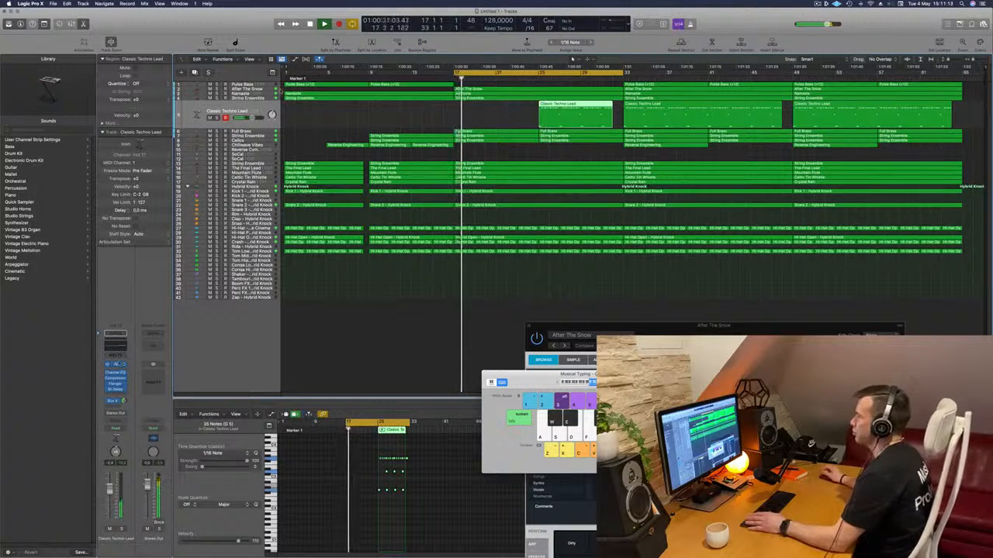
Step: Open the Classic Techno Lead track's Alchemy synth and shorten the cycle range to bars 25–33
click(115, 364)
drag(538, 91, 353, 136)
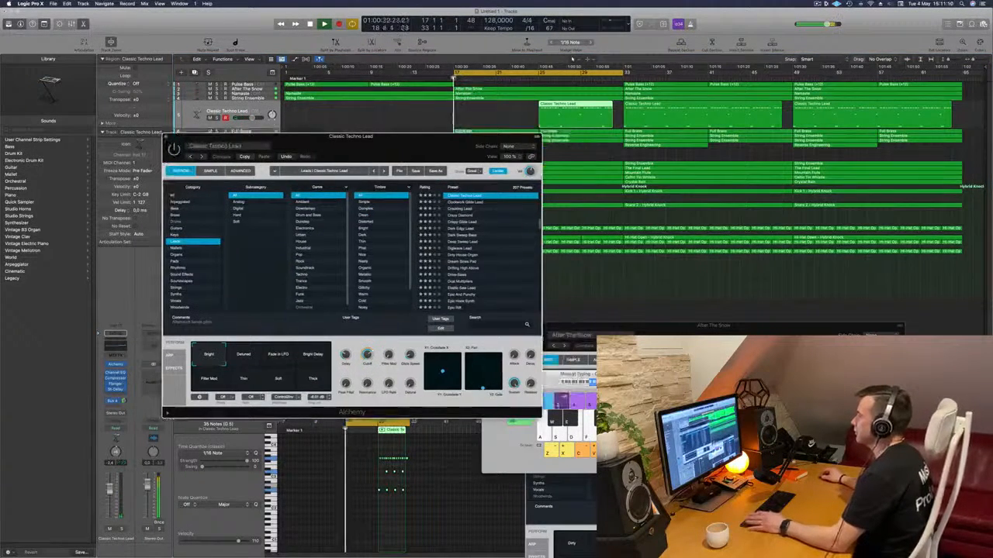
drag(456, 73, 525, 80)
drag(434, 137, 408, 126)
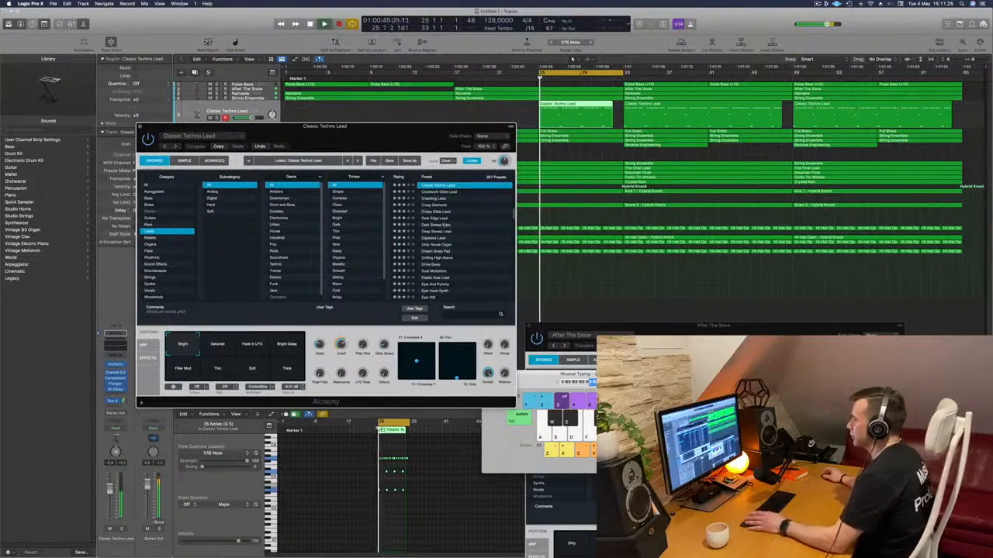
Step: Audition the Dark Sweep Bass, Dual Multipliers and Drive-Saws presets on the lead track's Alchemy while the cycle plays
click(442, 224)
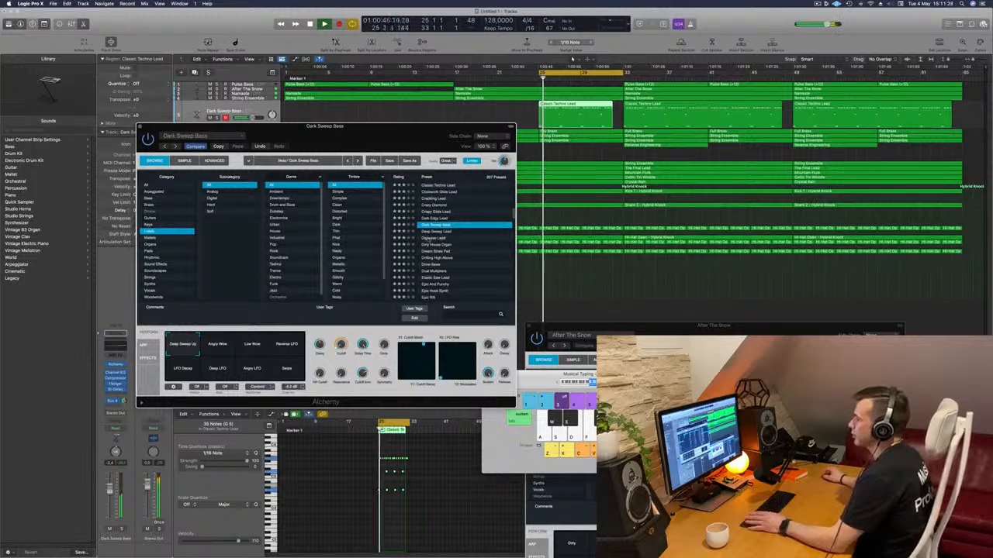
click(437, 272)
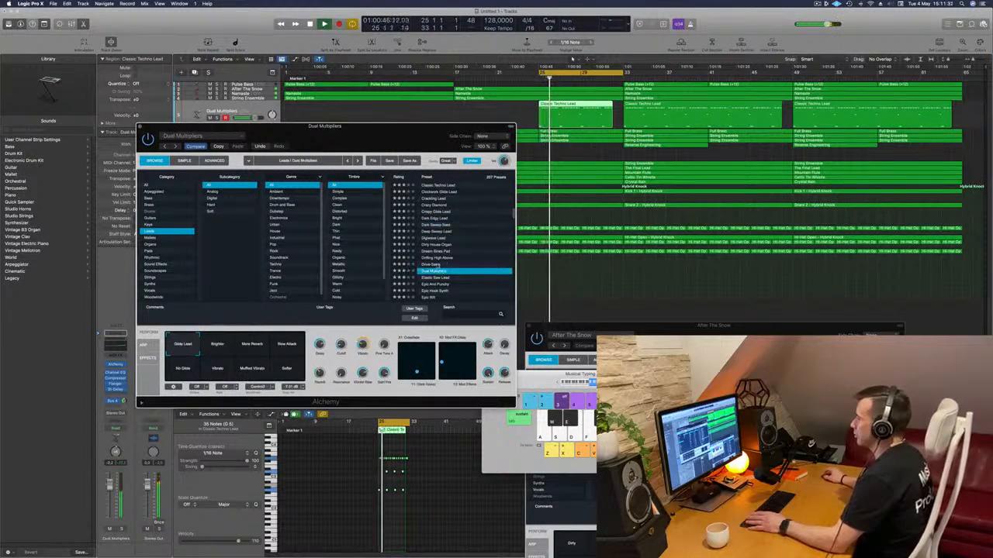
click(464, 264)
scroll(464, 264, down, 2)
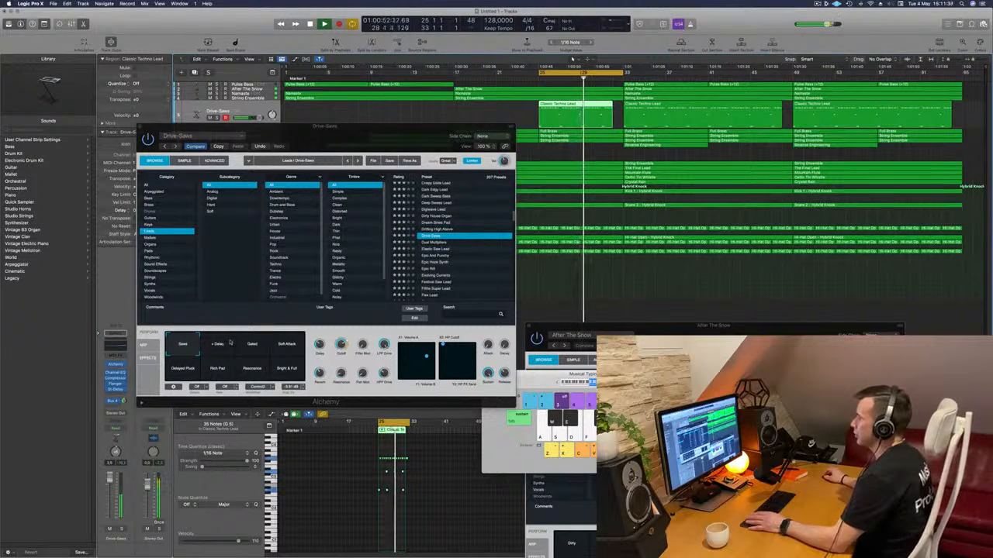
Step: Try the Gated, Soft Attack, Delayed Pluck and Rich Pad variations of Drive-Saws and return to its first variation
click(249, 344)
click(286, 347)
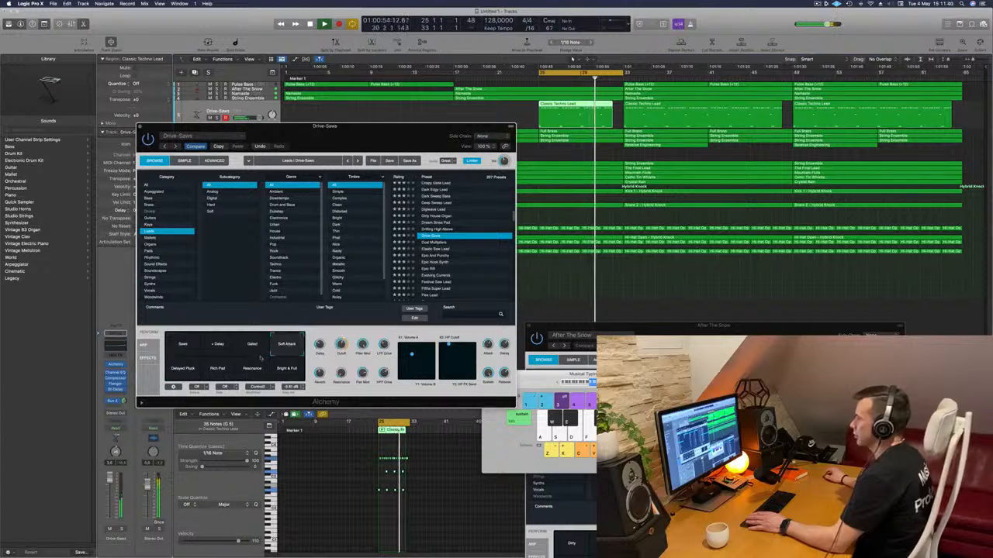
click(183, 368)
click(218, 368)
click(185, 346)
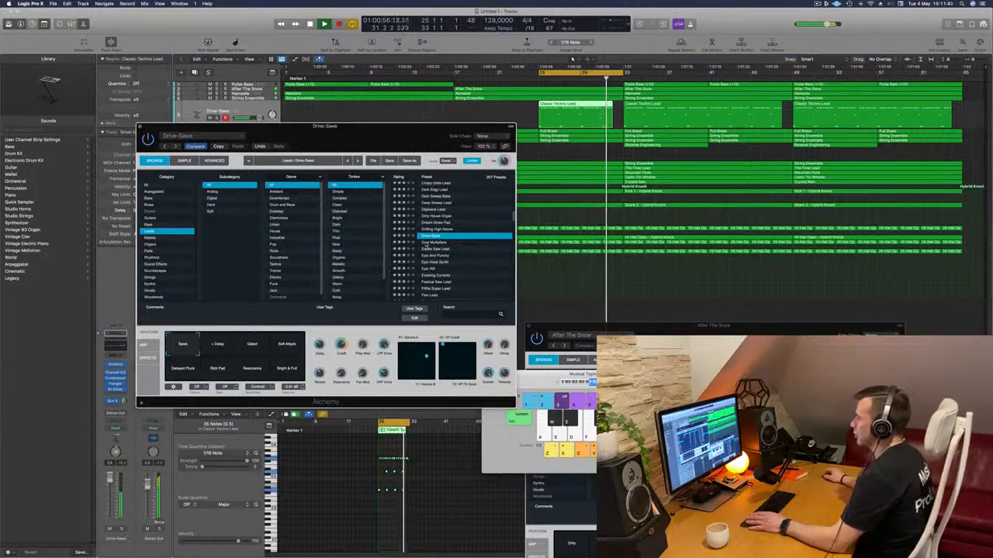
Step: Audition the lead presets in list order from Dual Multipliers through Festival Saw Lead and Fifths Super Lead to Flex Lead
click(428, 243)
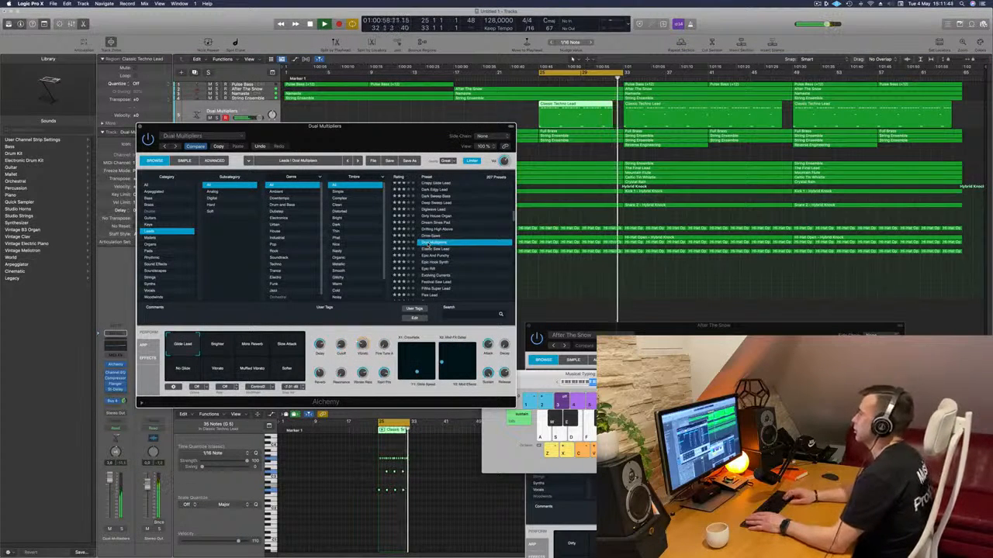
key(Down)
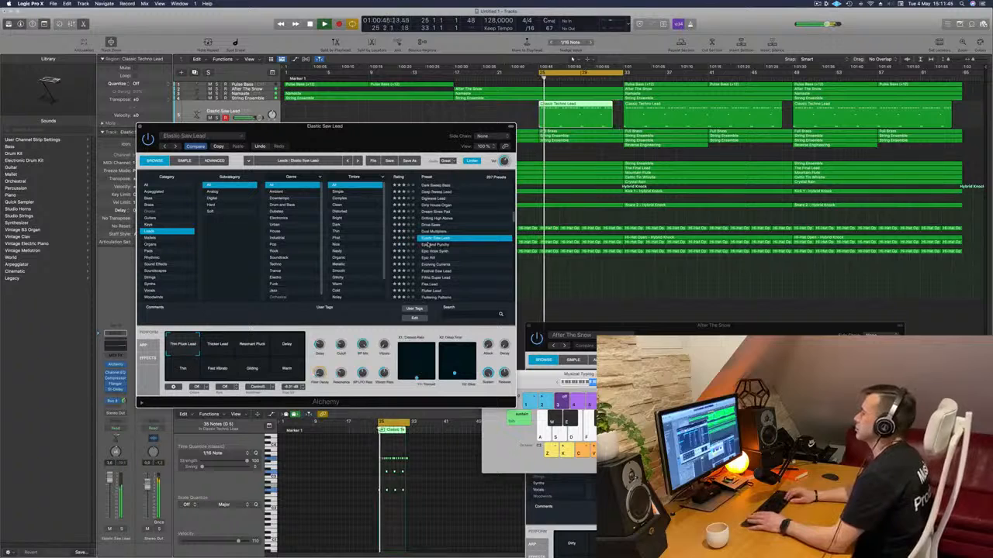
key(Down)
key(Down)
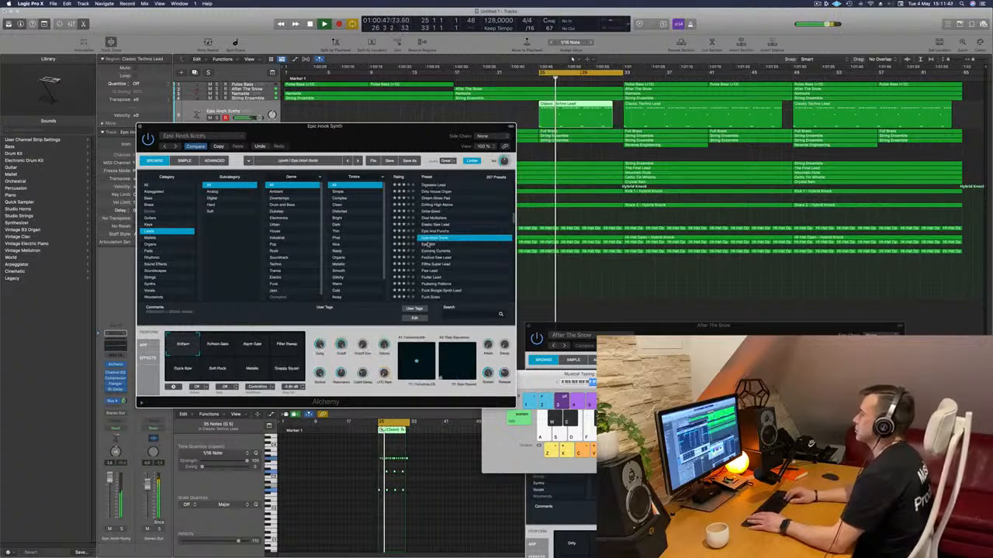
key(Down)
key(Down)
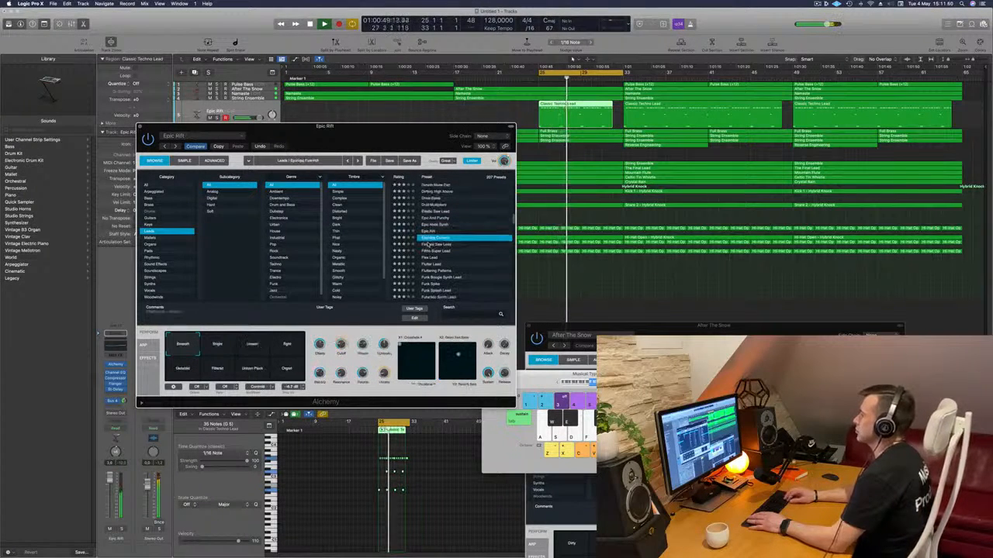
key(Down)
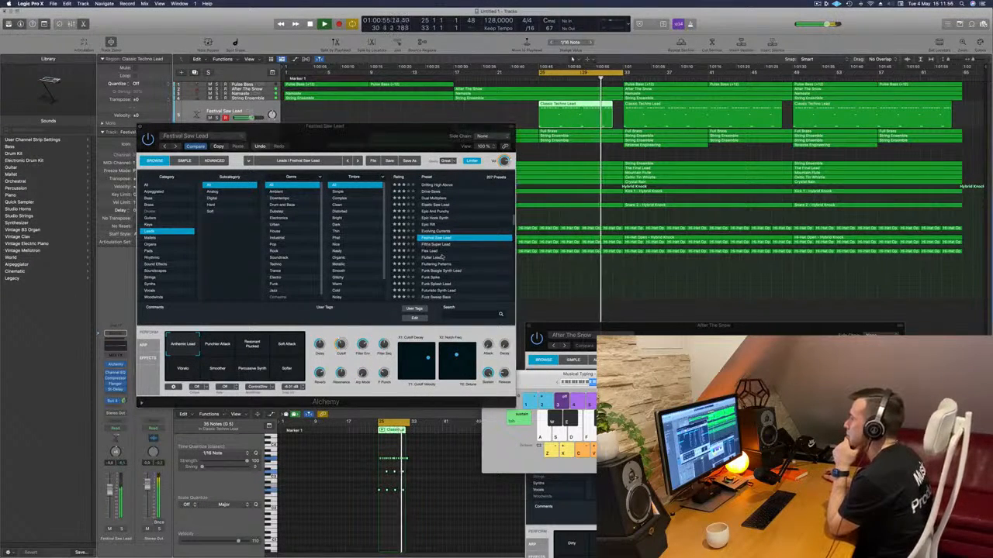
click(436, 245)
click(434, 251)
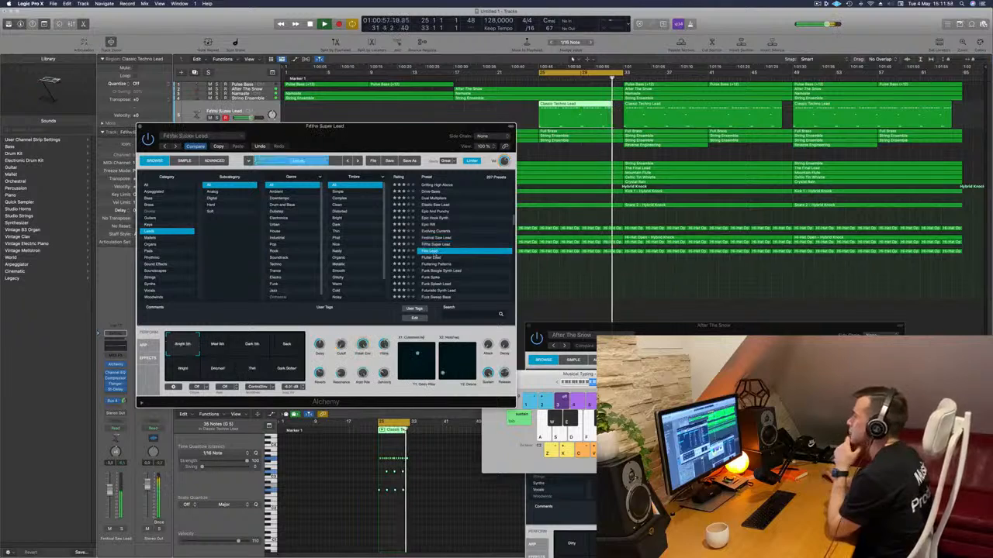
key(space)
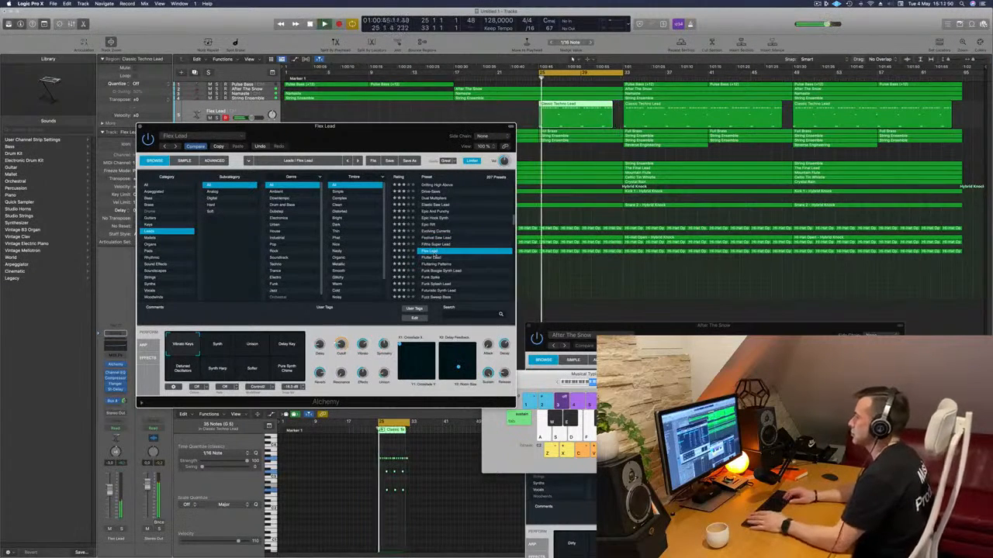
Step: Continue auditioning the lead presets one by one from Flutter Lead down to Luscious Waves over the playing cycle
key(Down)
key(Down)
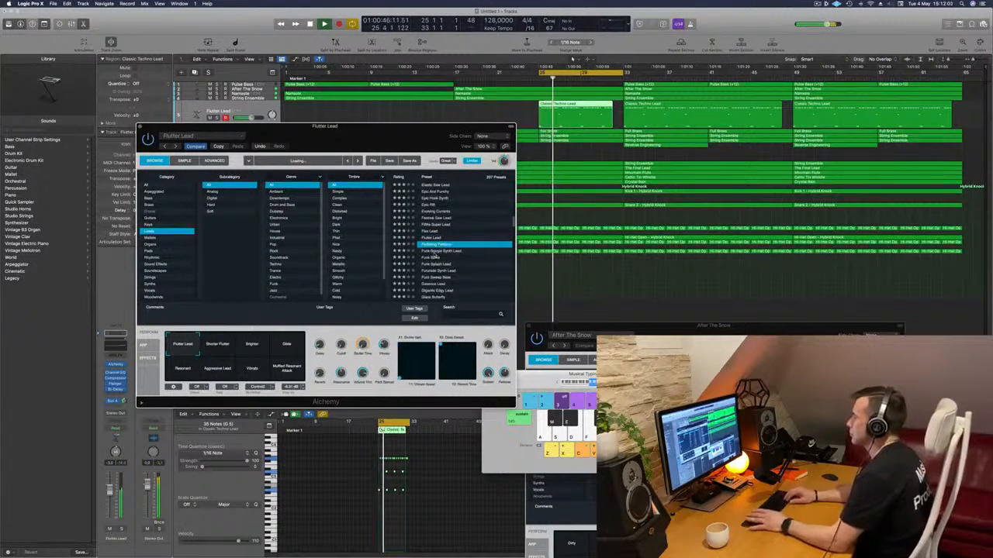
key(Down)
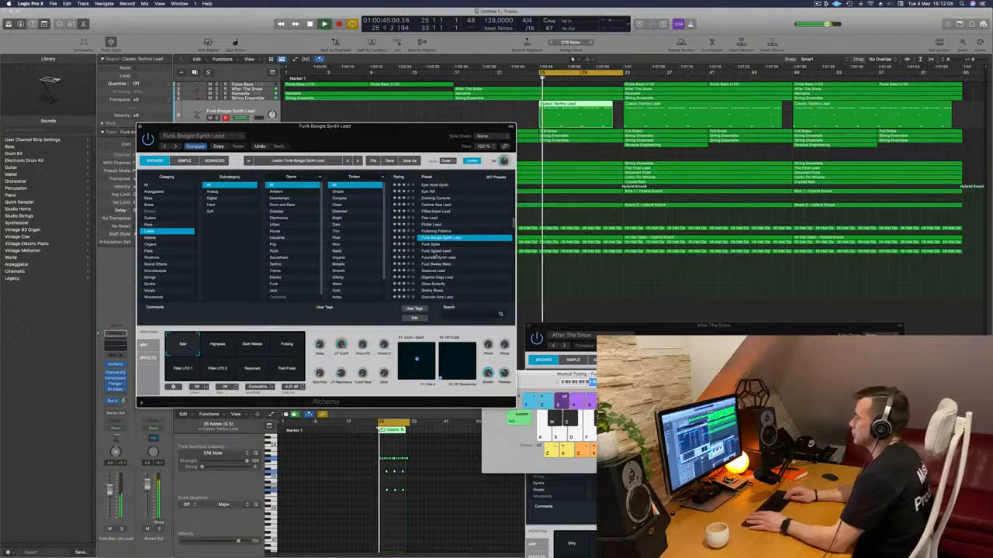
key(Down)
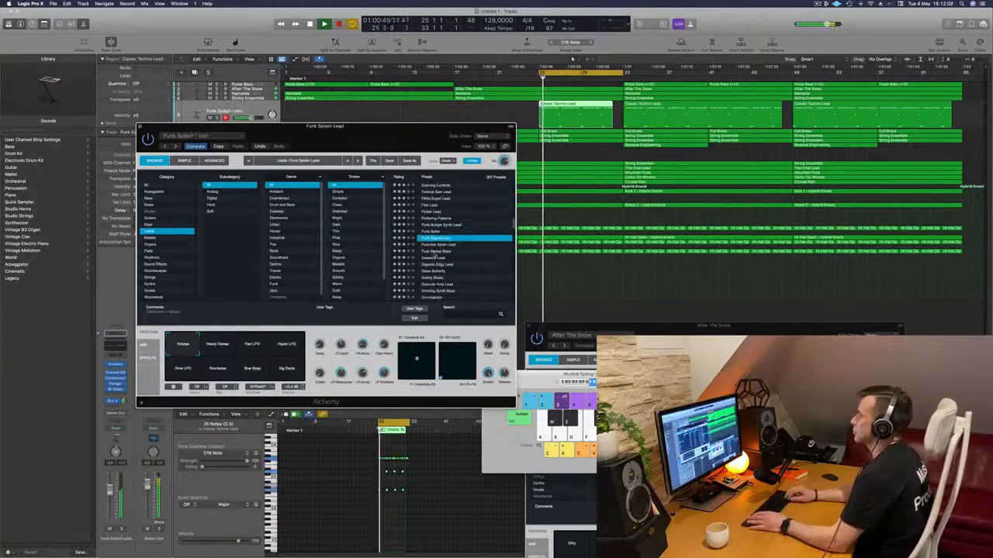
key(Down)
key(Down)
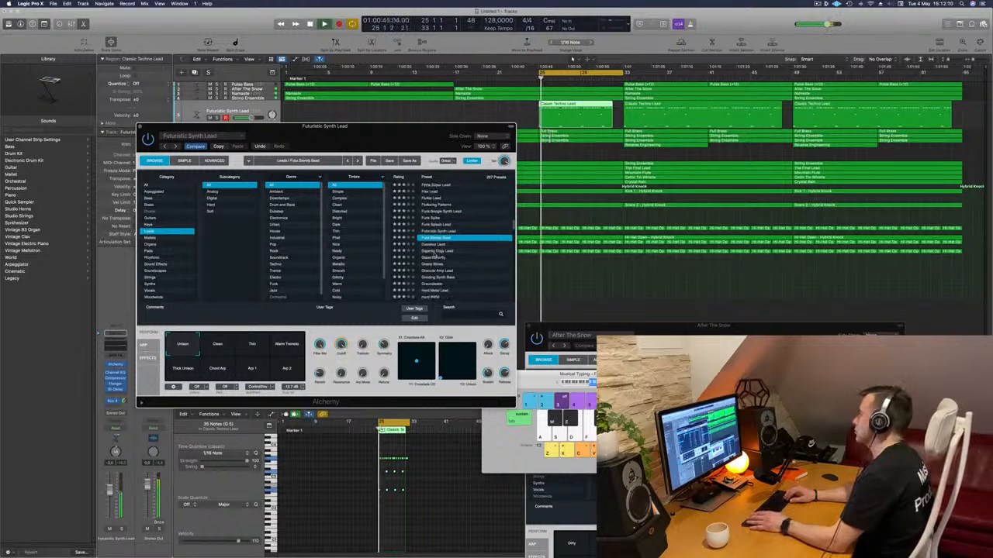
key(Down)
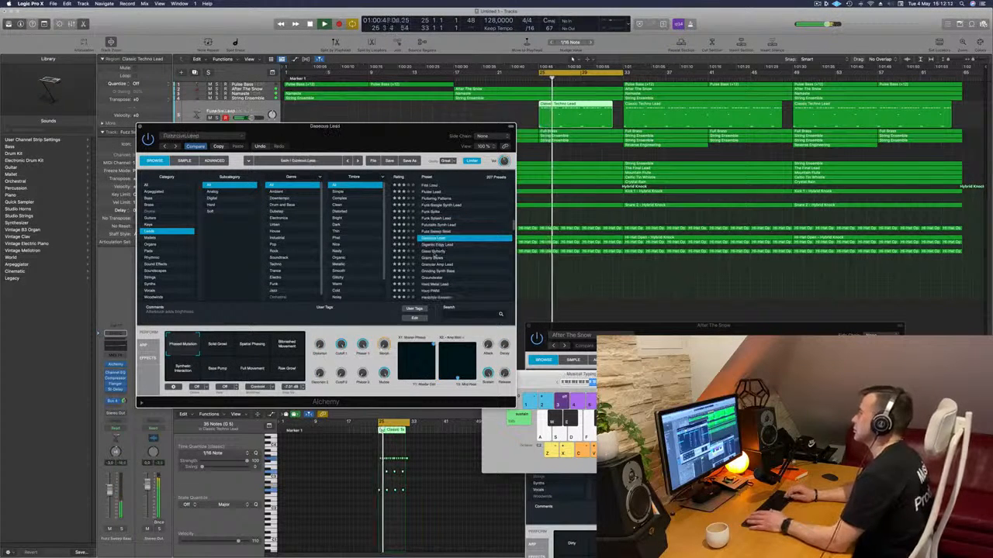
key(Down)
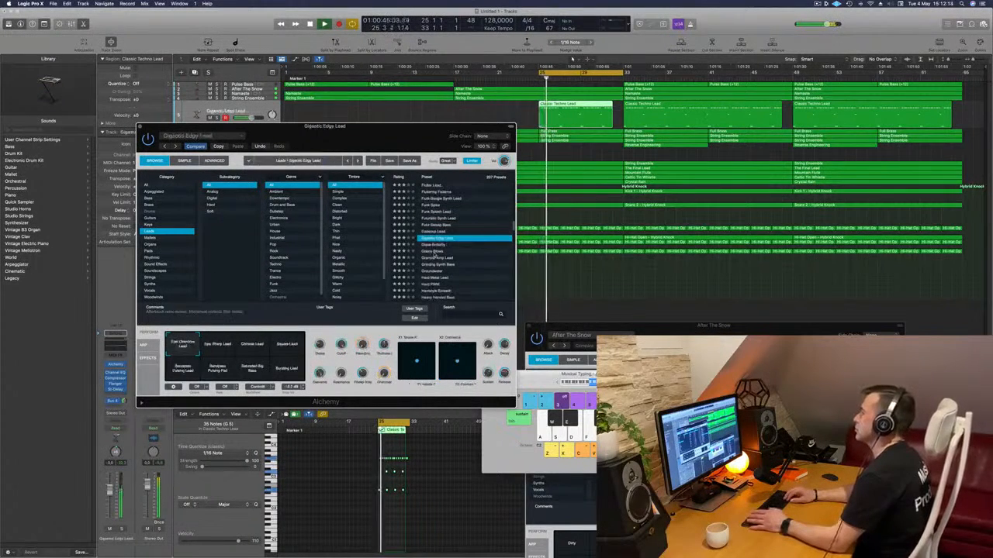
key(Down)
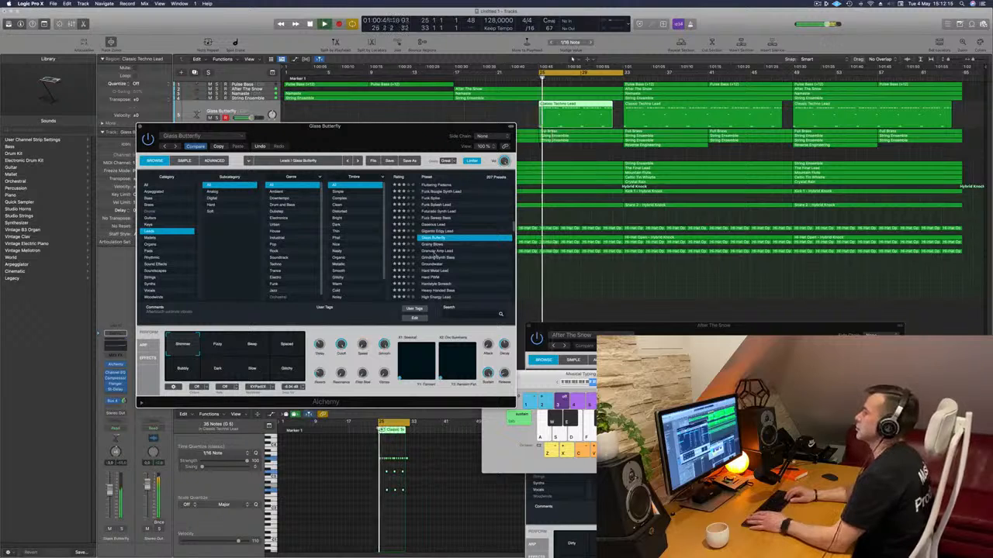
key(Down)
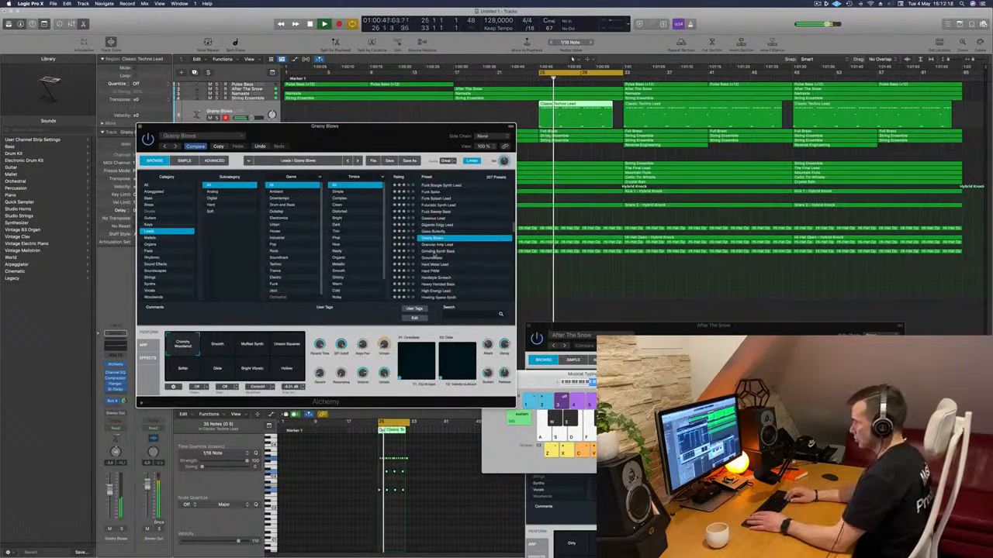
key(Down)
key(Down)
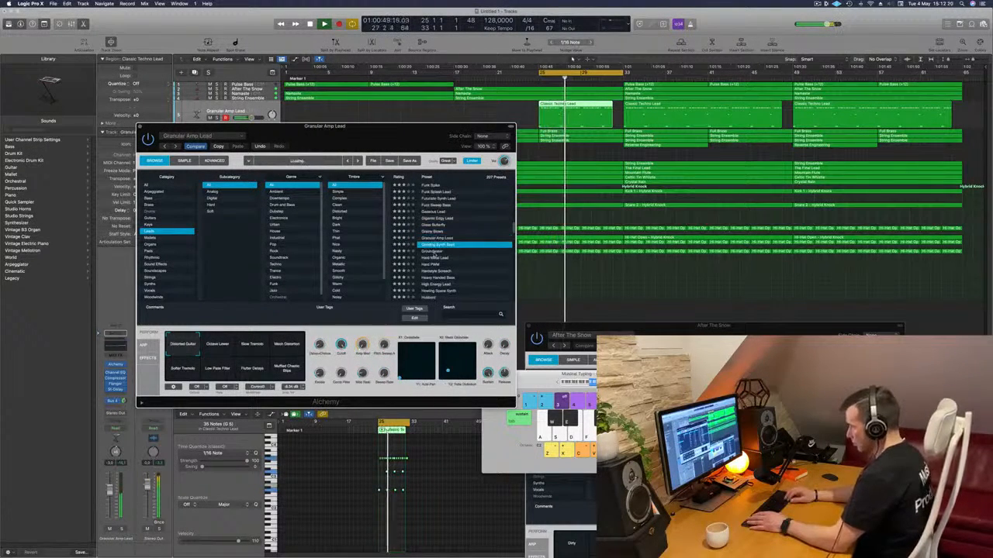
key(Down)
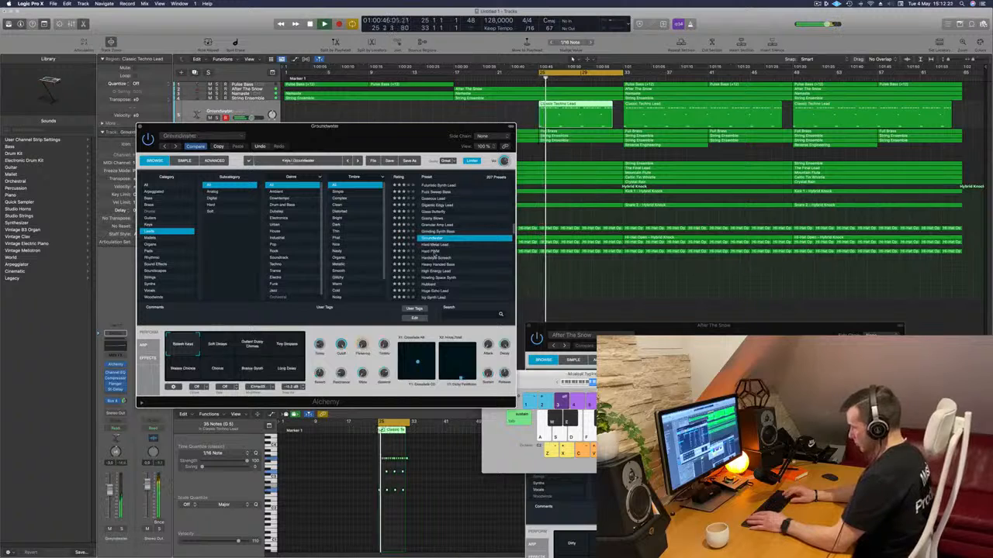
key(Down)
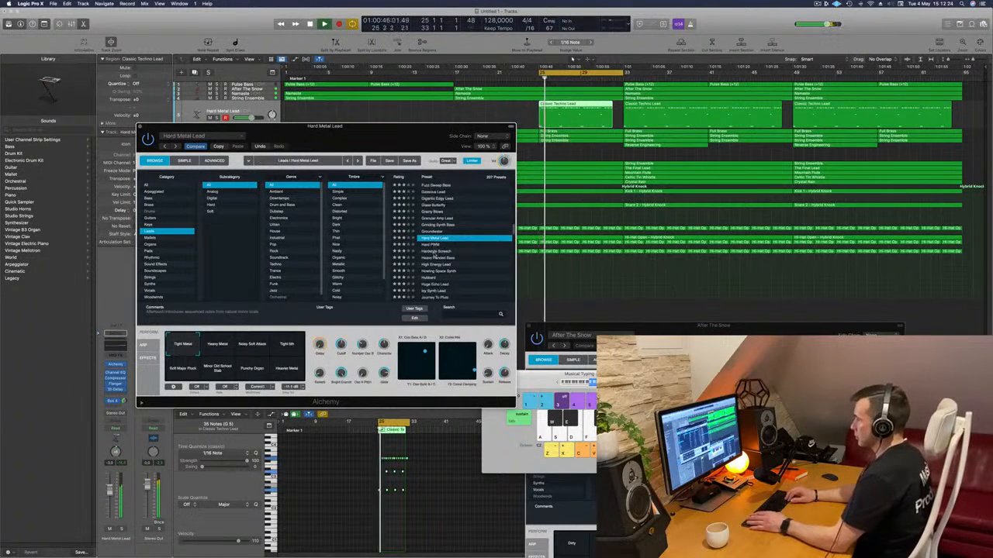
key(Down)
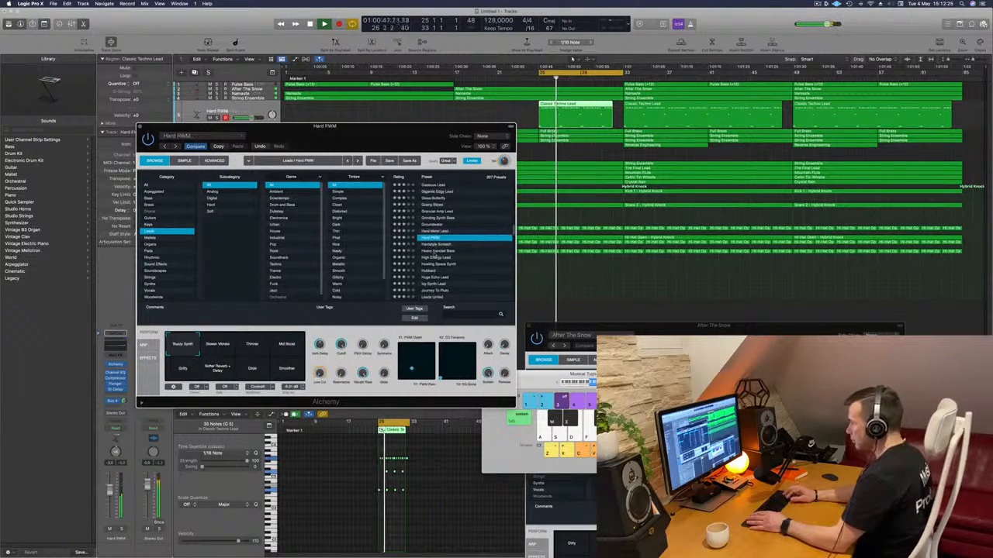
key(Down)
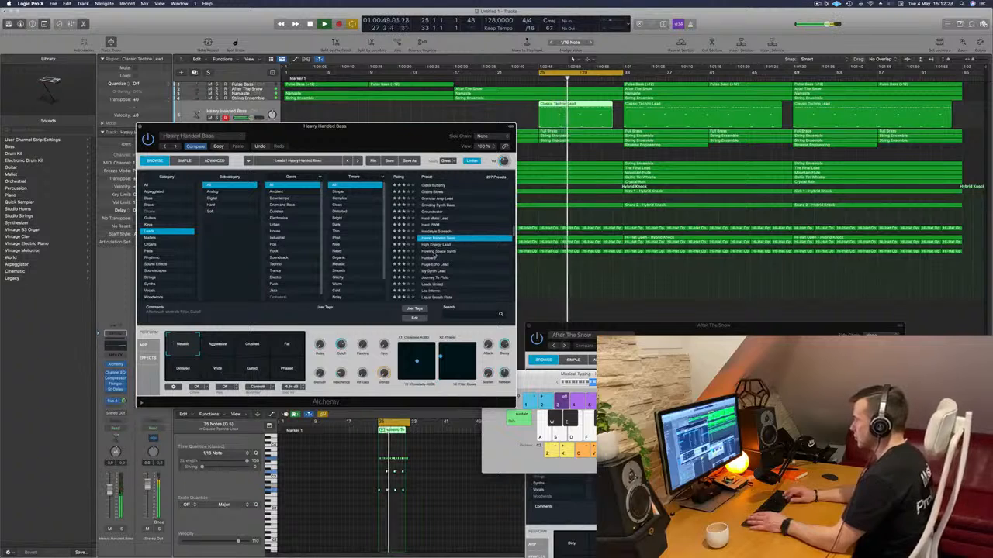
key(Down)
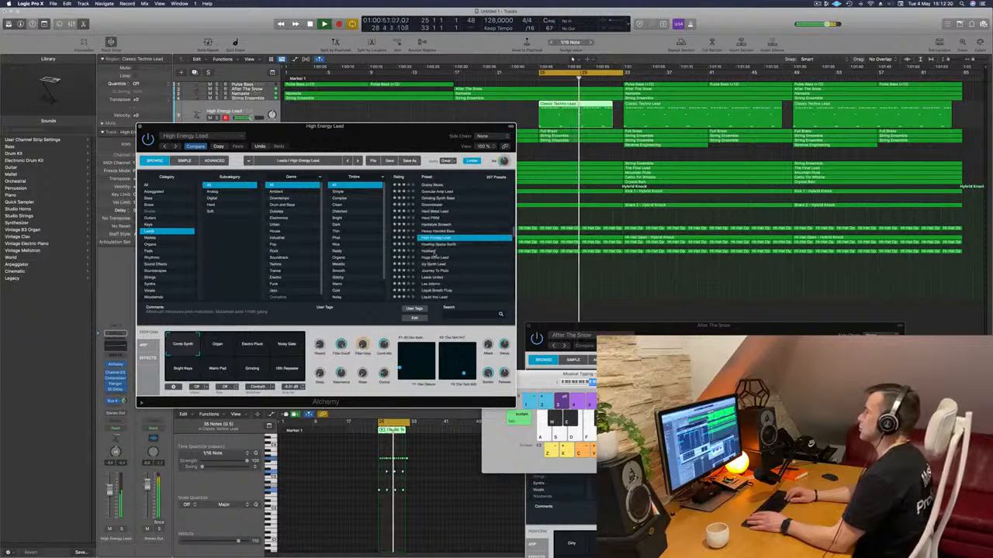
key(Down)
key(Down)
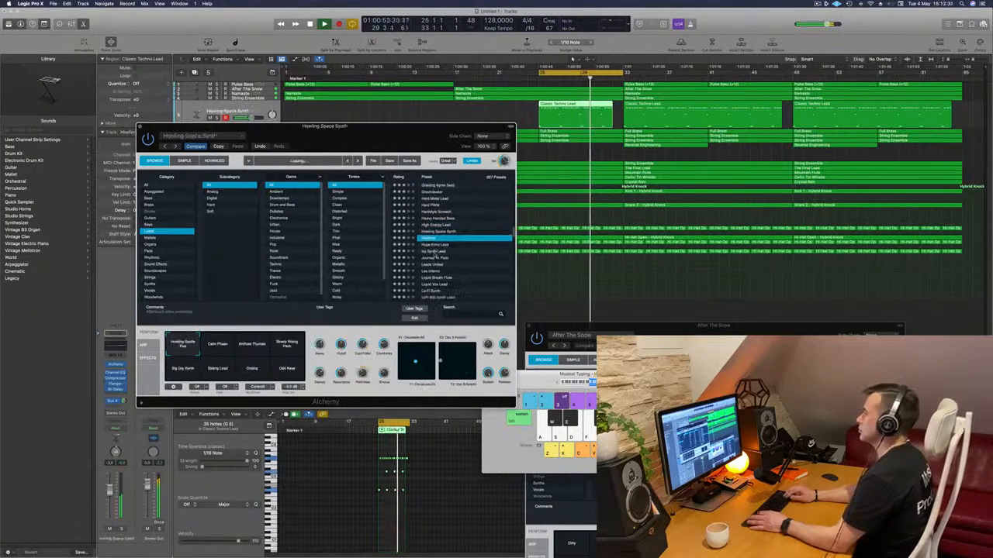
key(Down)
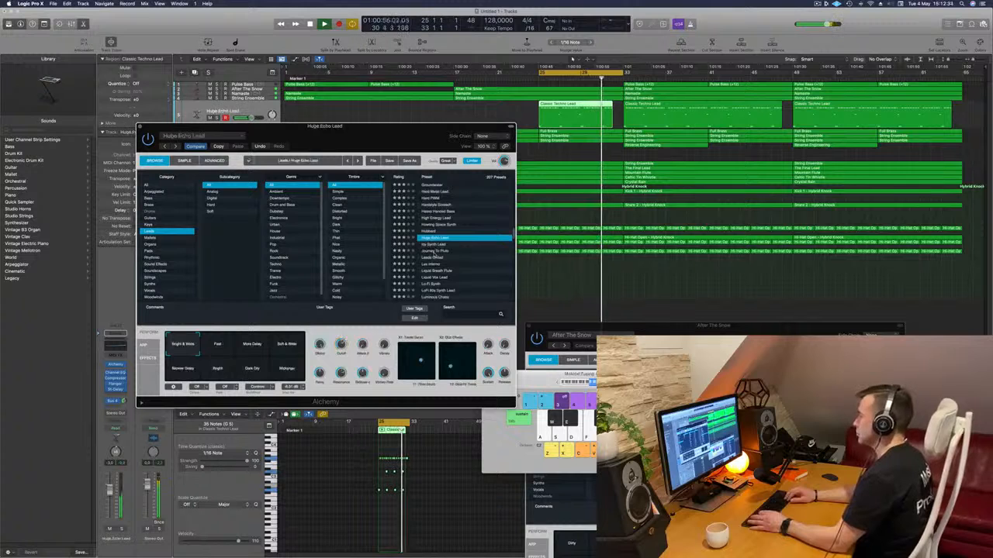
key(Down)
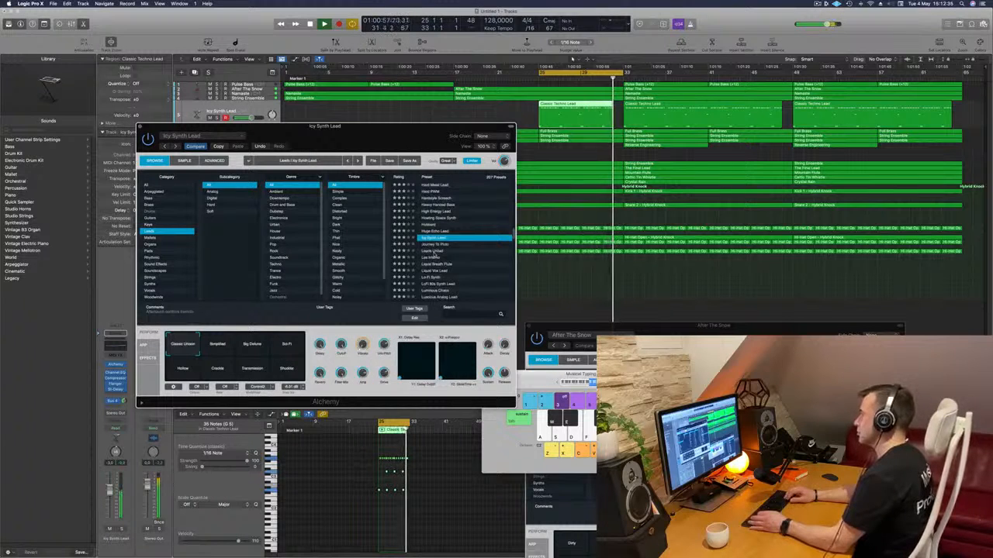
key(Down)
key(Down)
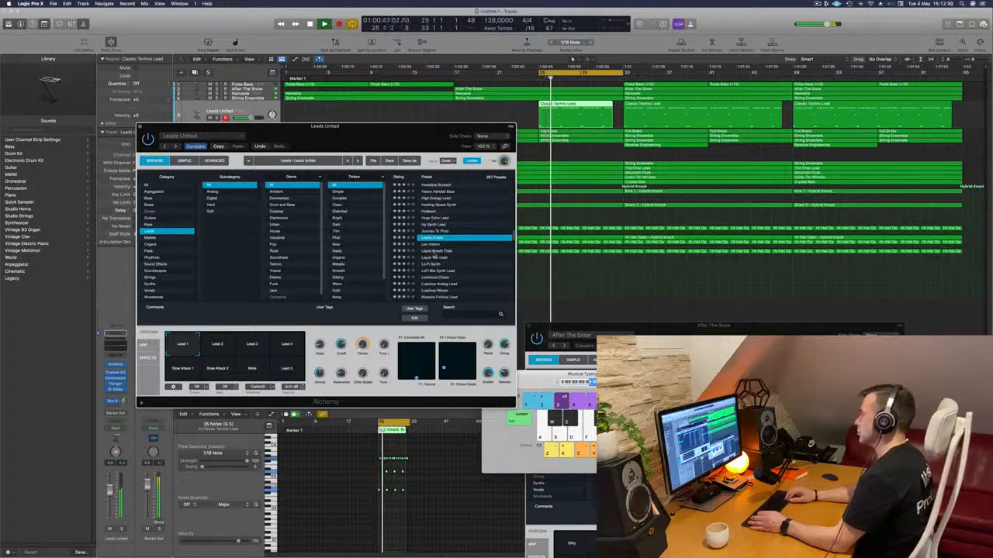
key(Down)
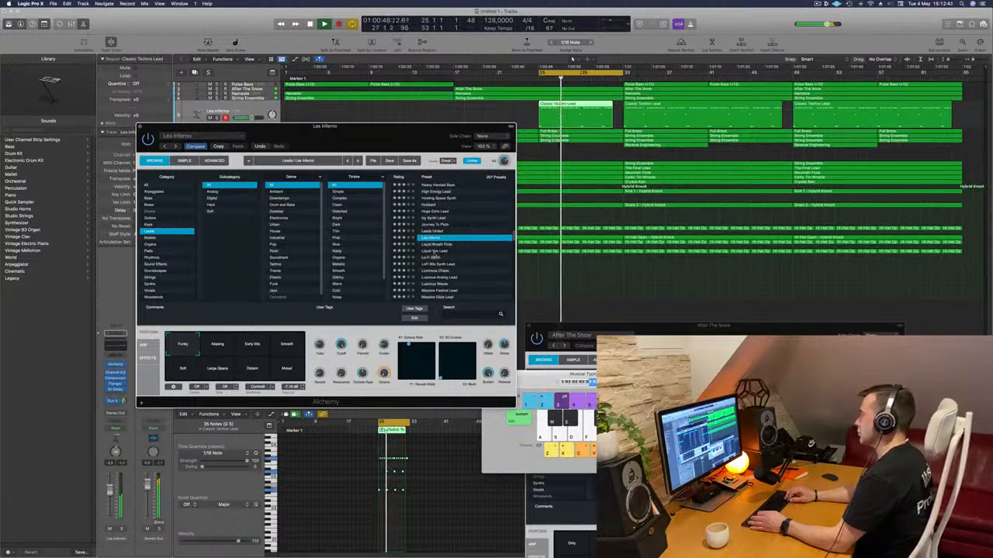
key(Down)
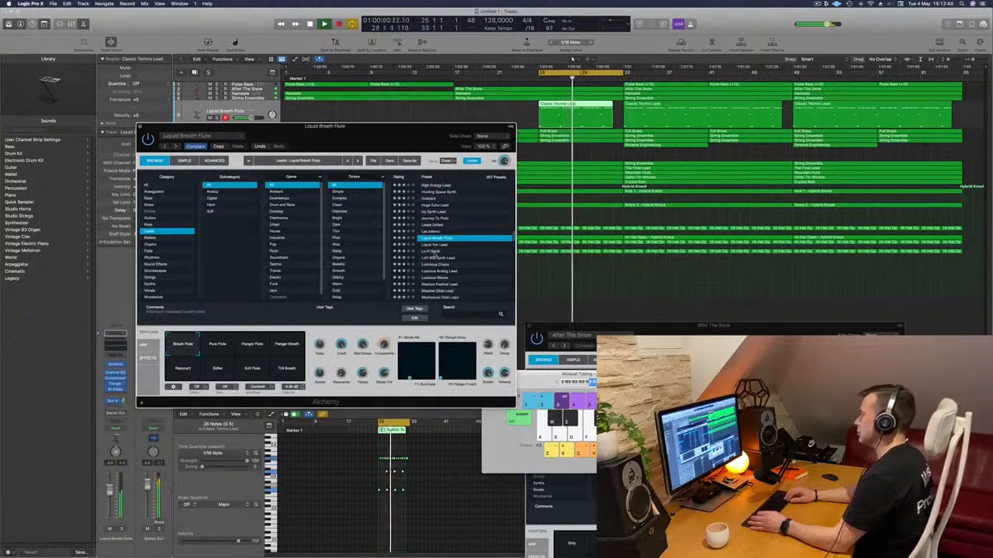
key(Down)
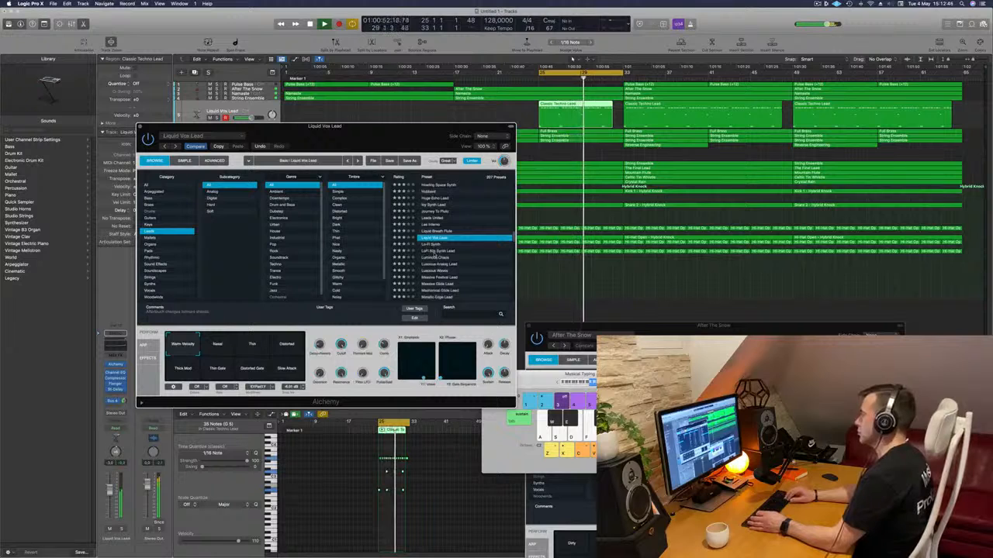
key(Down)
key(Down)
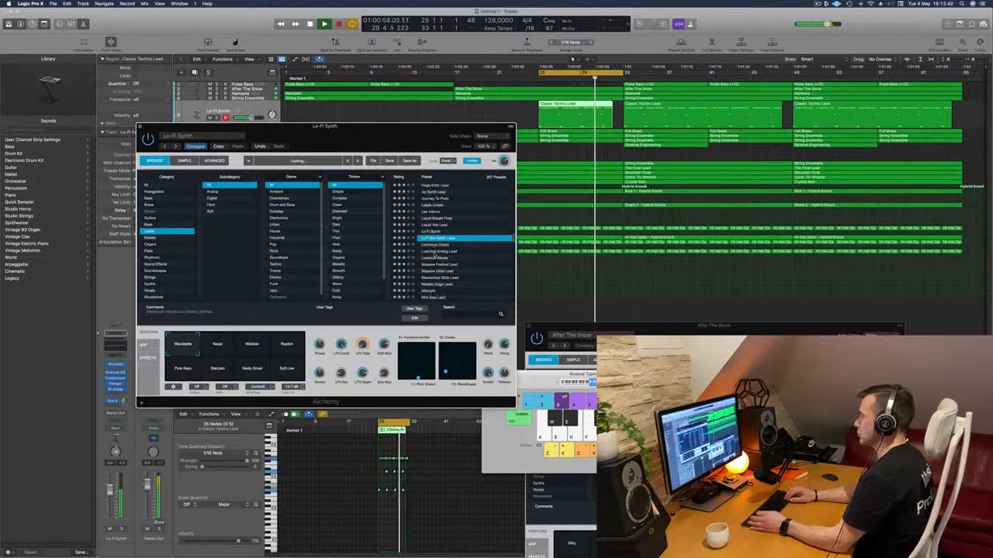
key(Down)
key(Down)
key(Down)
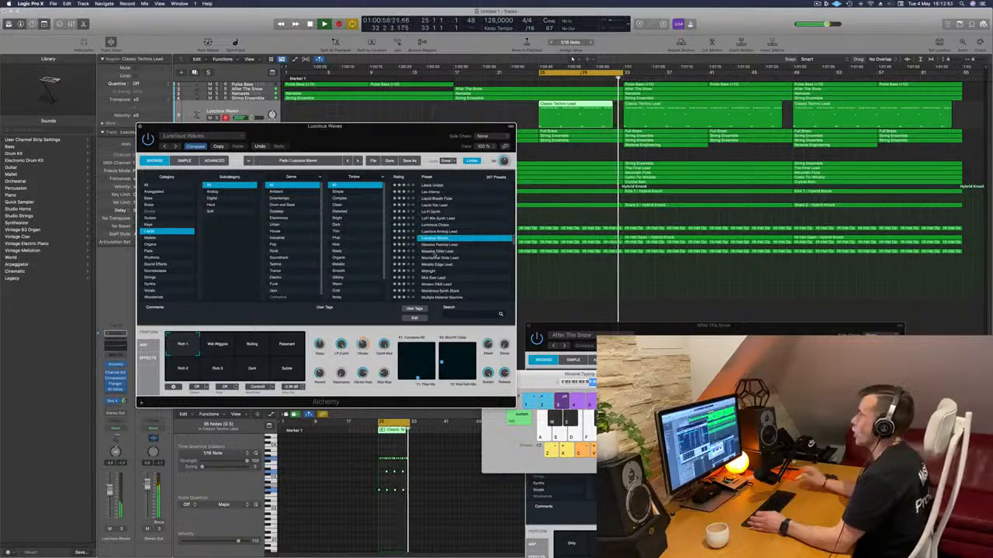
Step: Load the Massive Festival Lead preset in the lead track's Alchemy, try its performance variations and settle on Lead 1
key(Down)
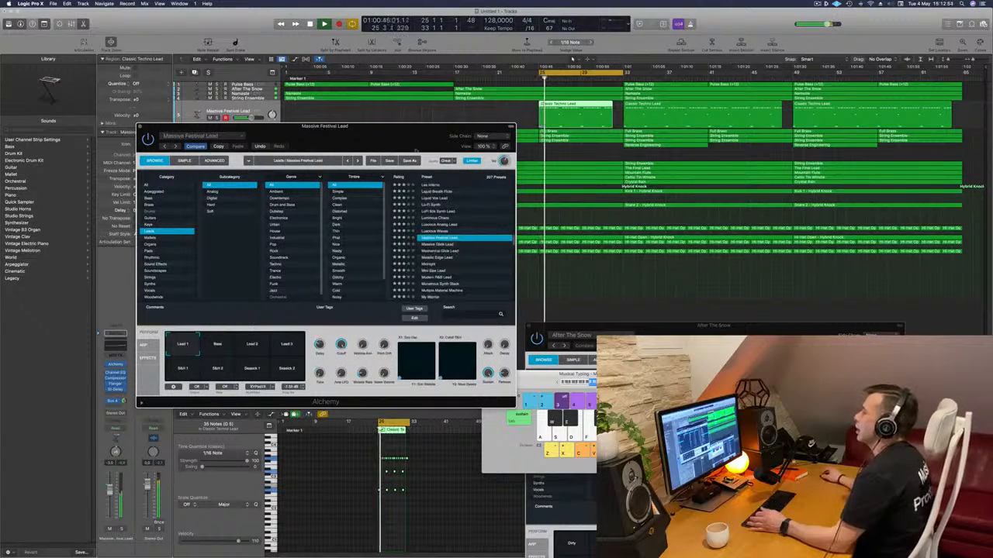
drag(385, 141, 467, 121)
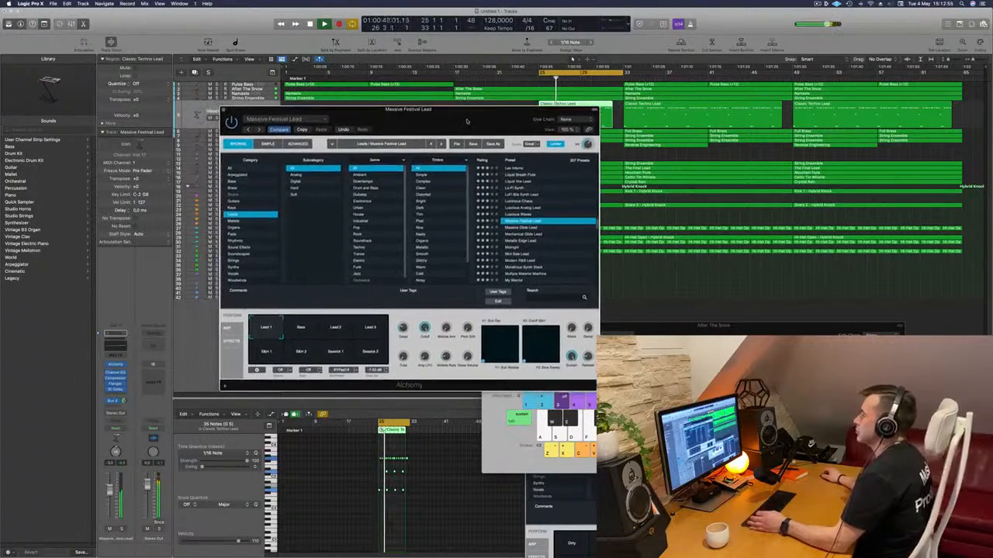
click(351, 331)
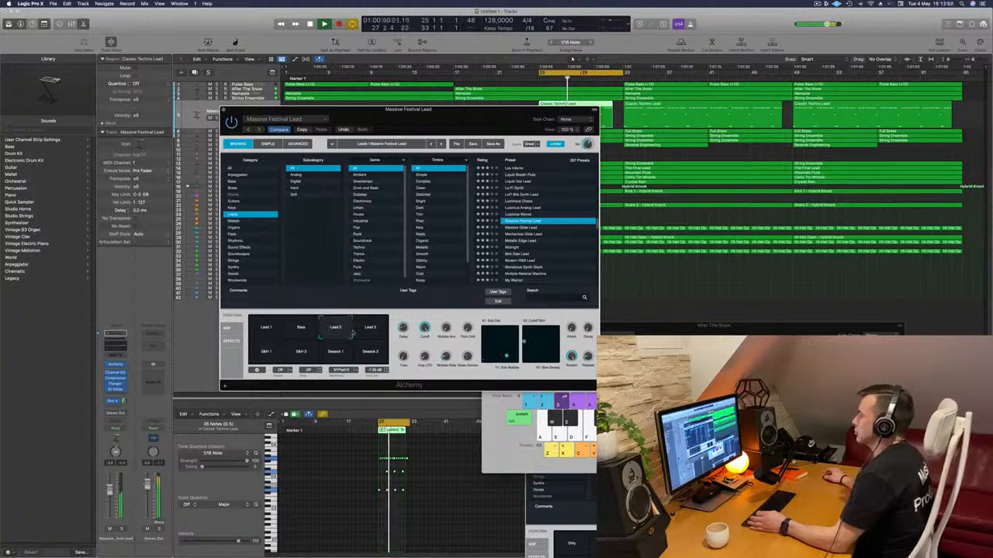
click(371, 335)
click(261, 354)
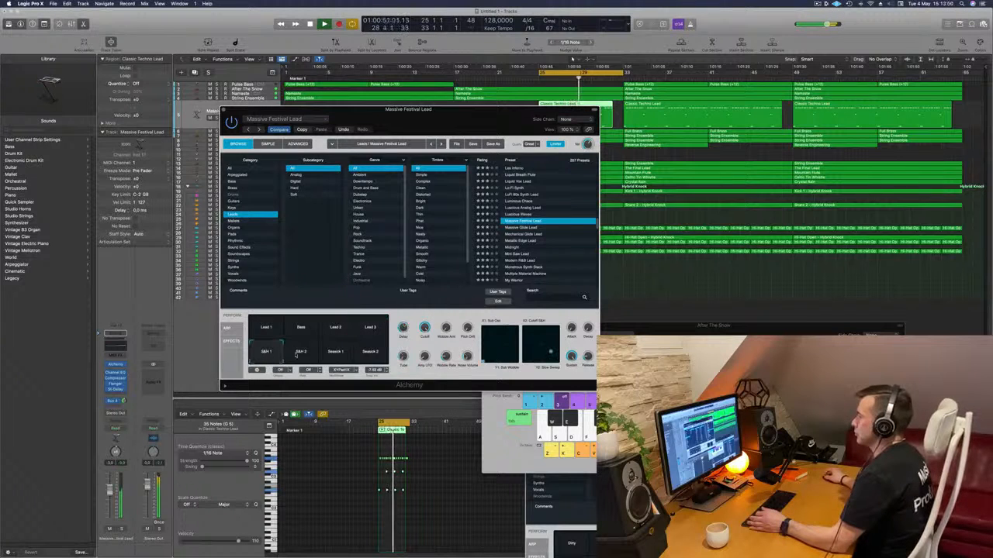
click(295, 355)
click(333, 355)
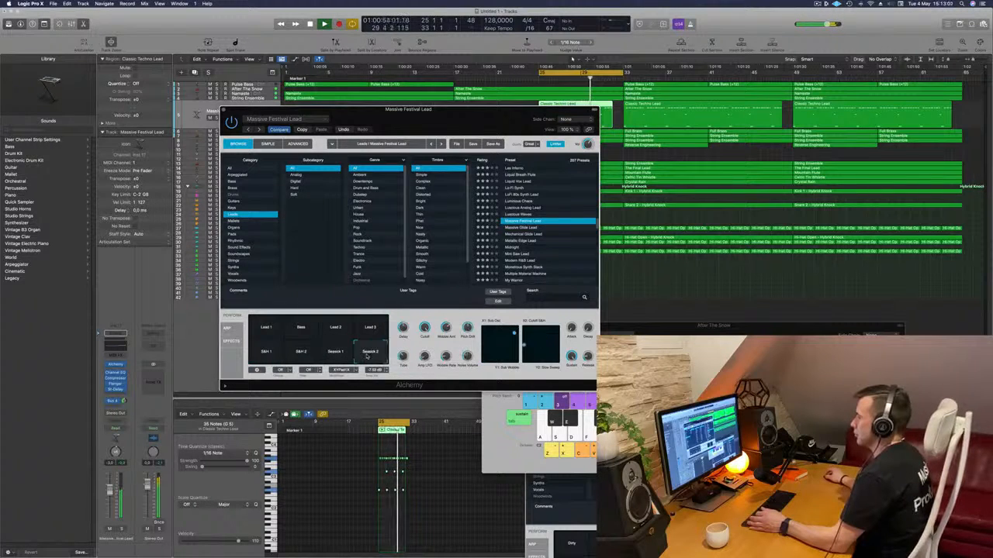
click(273, 326)
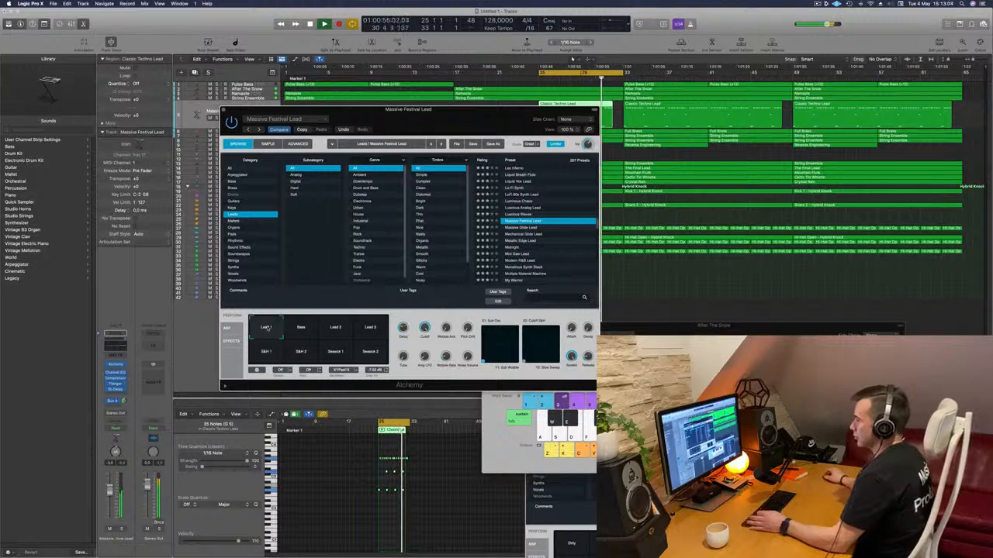
click(343, 327)
click(284, 327)
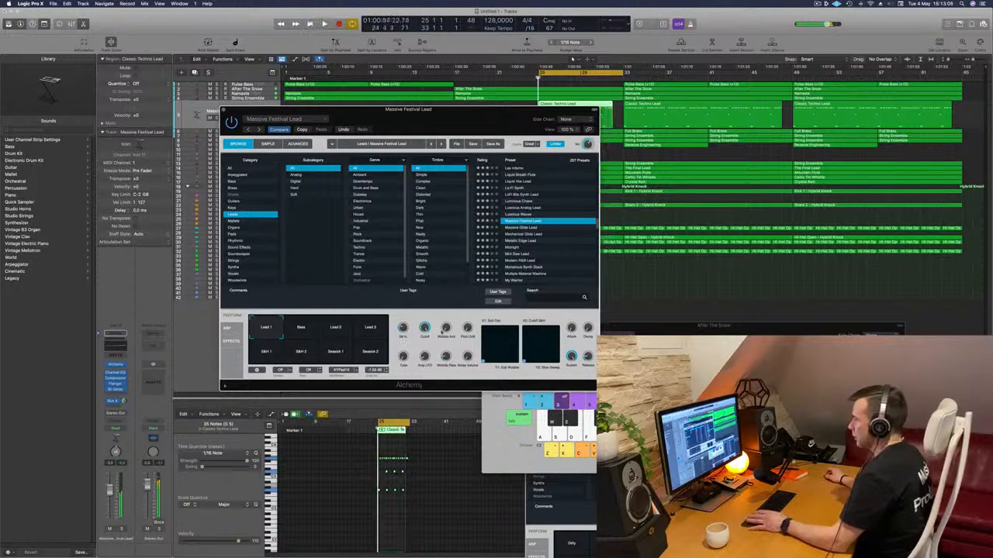
drag(450, 115, 532, 146)
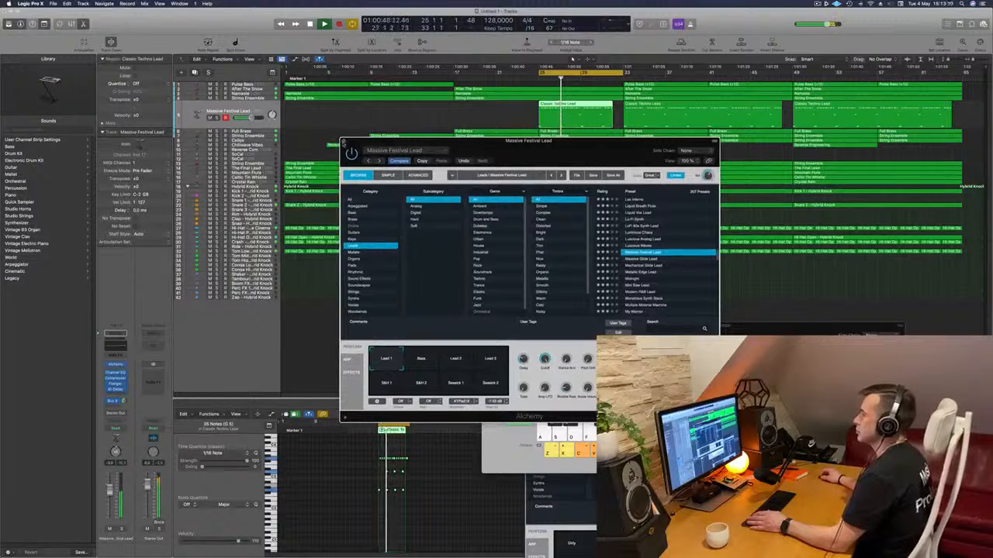
click(347, 143)
key(space)
Step: Add a low cut at about 610 Hz with a 24 dB/oct slope to the lead track's Channel EQ, with the analyzer running
click(116, 346)
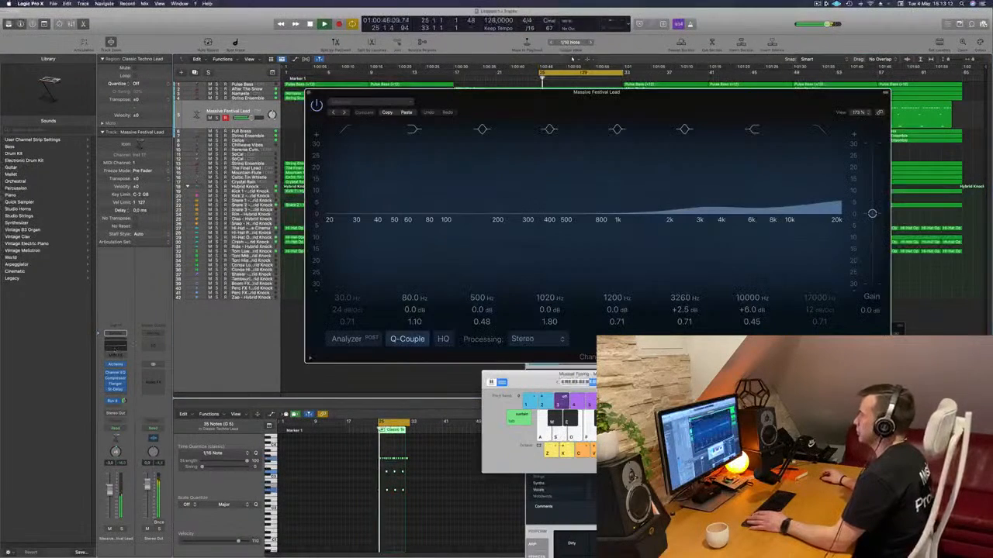
click(353, 134)
click(346, 339)
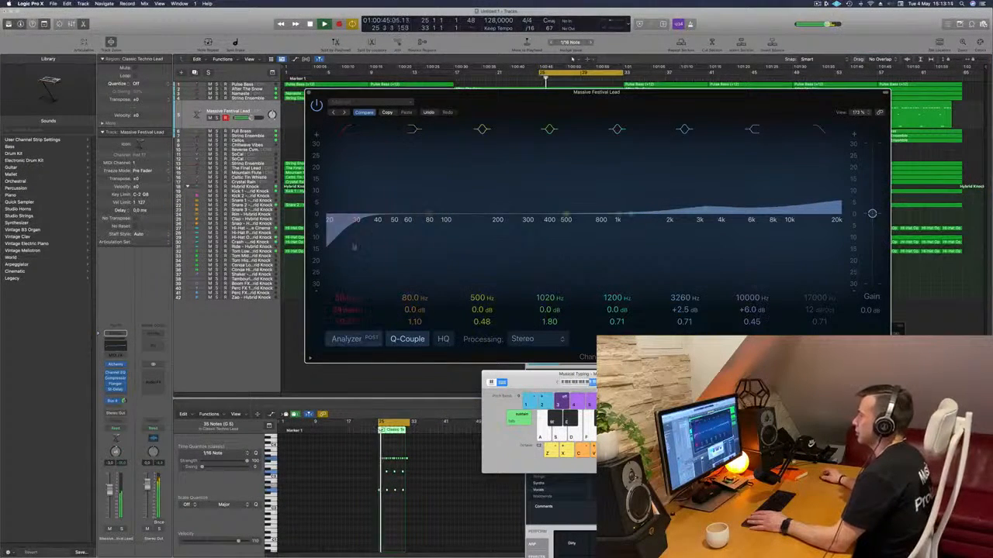
drag(345, 222, 578, 225)
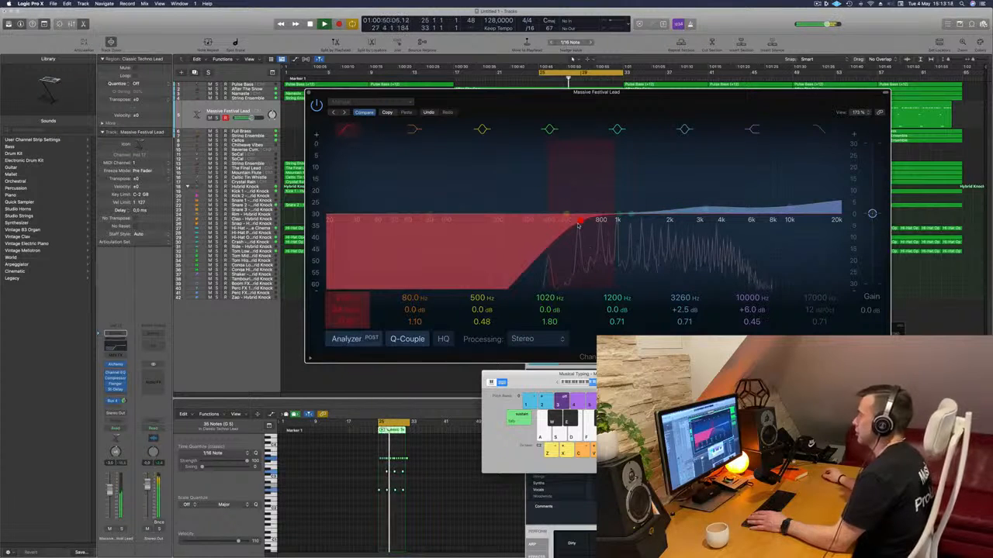
drag(631, 93, 718, 93)
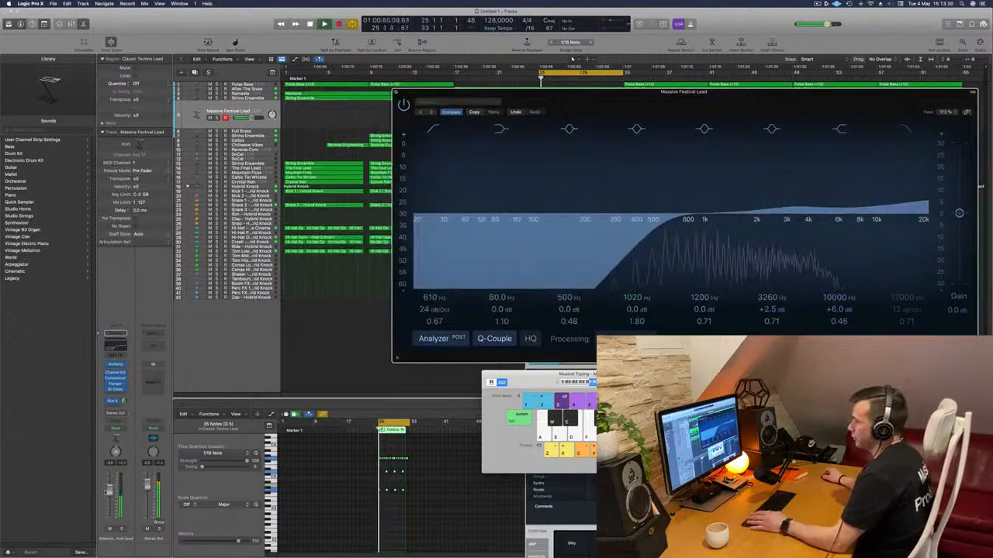
click(396, 92)
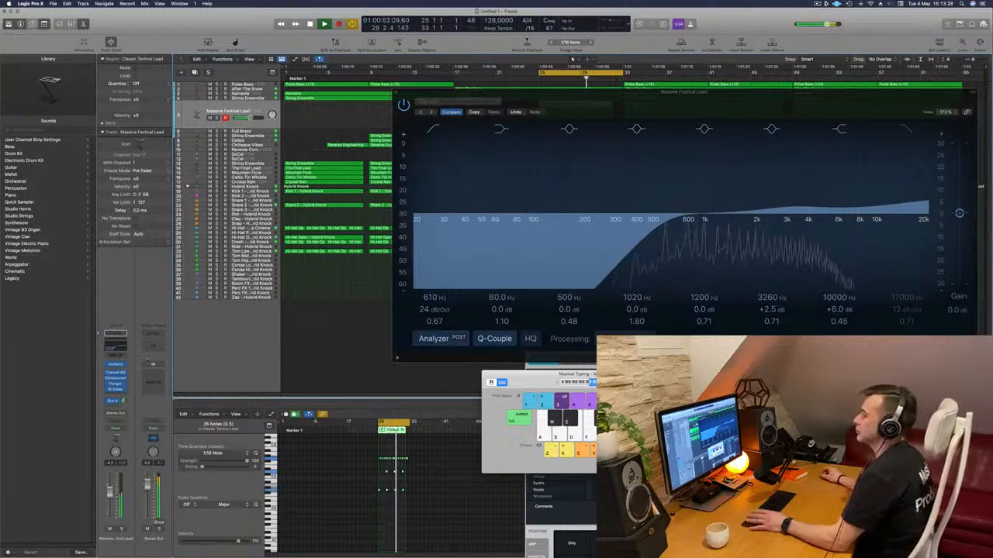
Step: Insert a Direction Mixer on the lead track and widen its spread to 2.00
click(110, 394)
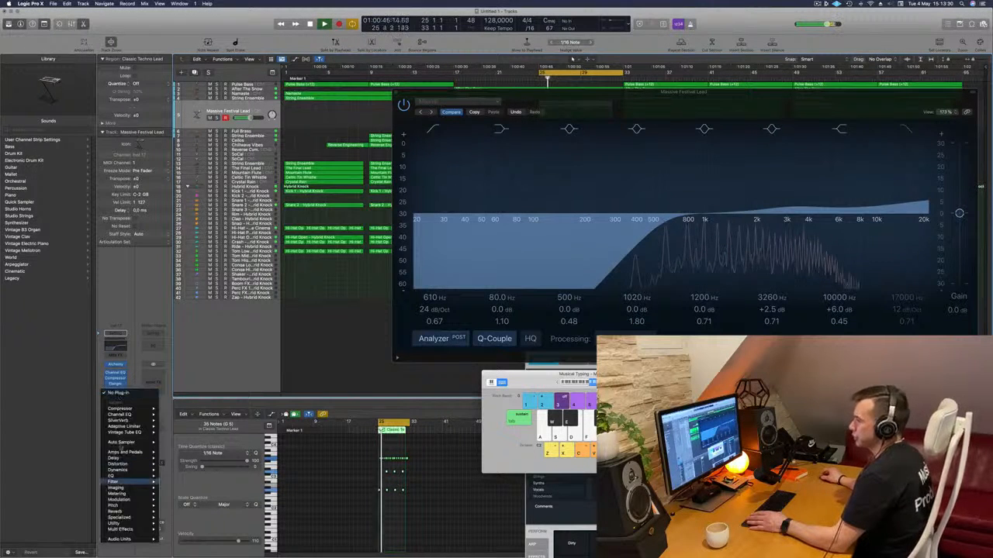
mouse_move(117, 512)
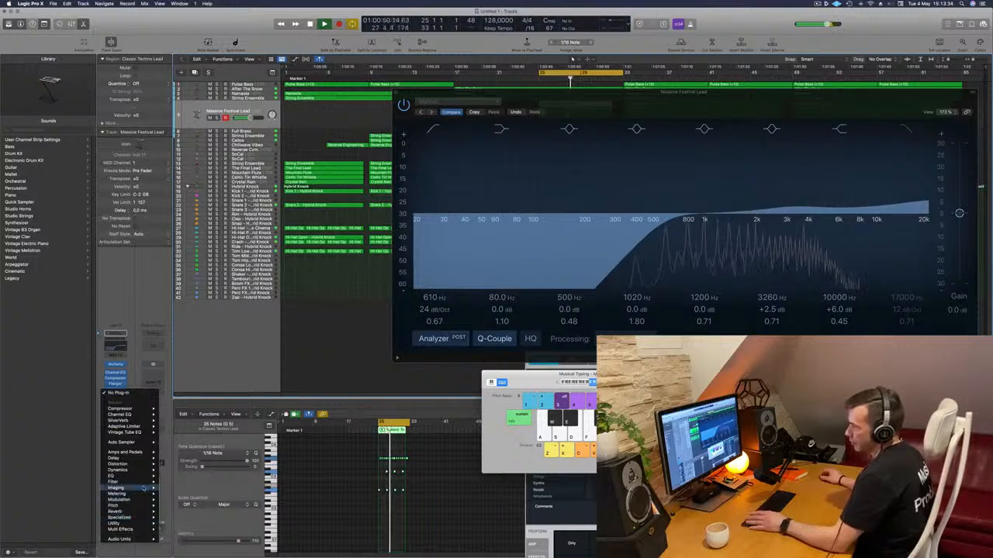
mouse_move(143, 479)
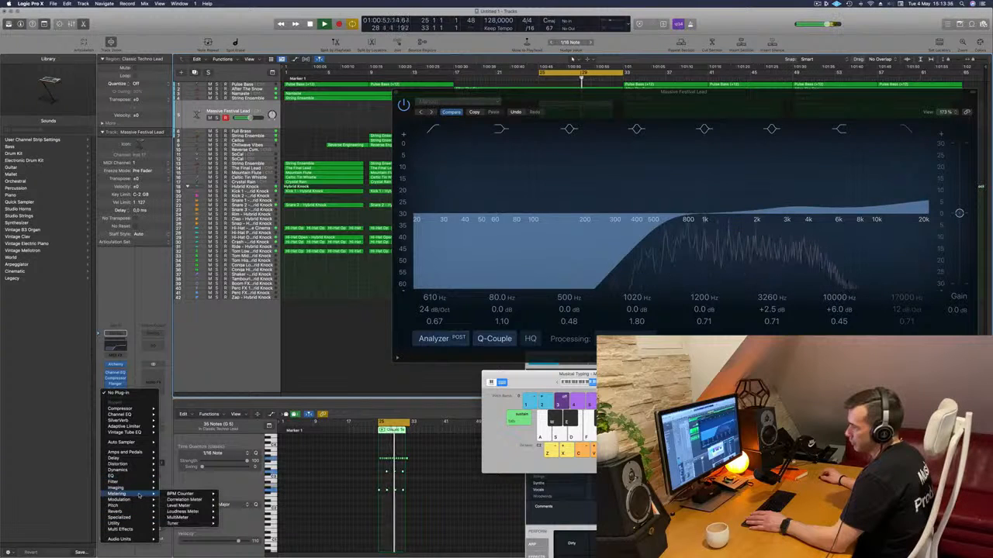
mouse_move(186, 494)
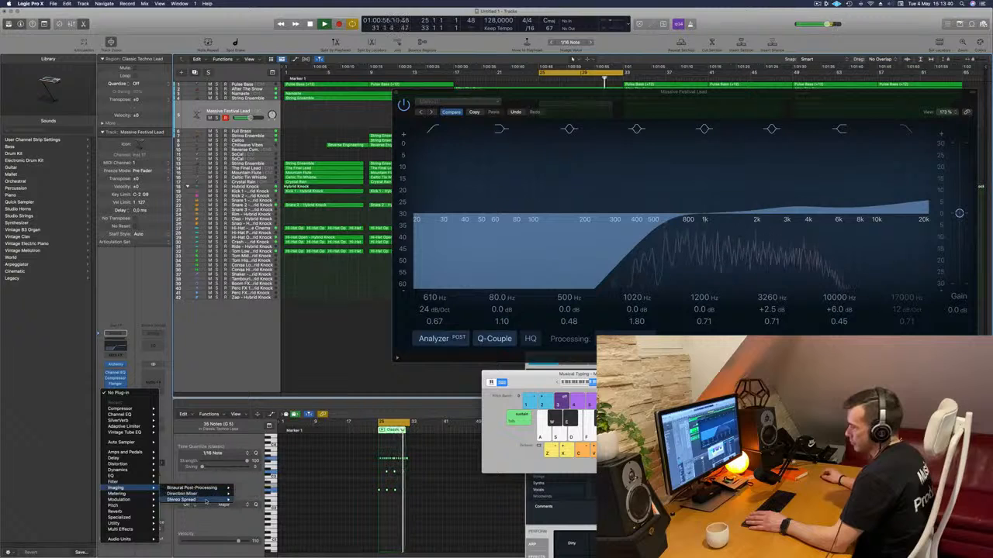
click(247, 494)
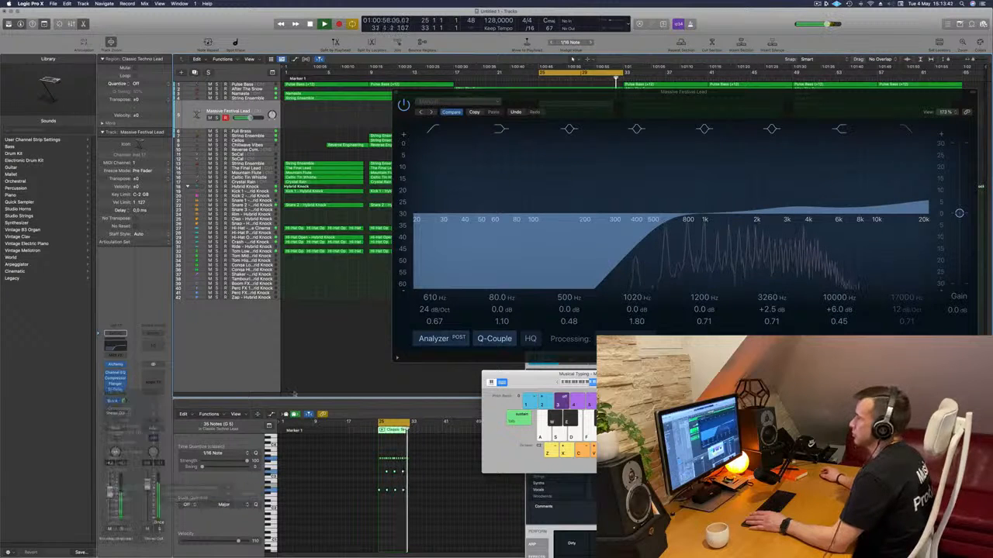
drag(397, 183, 427, 186)
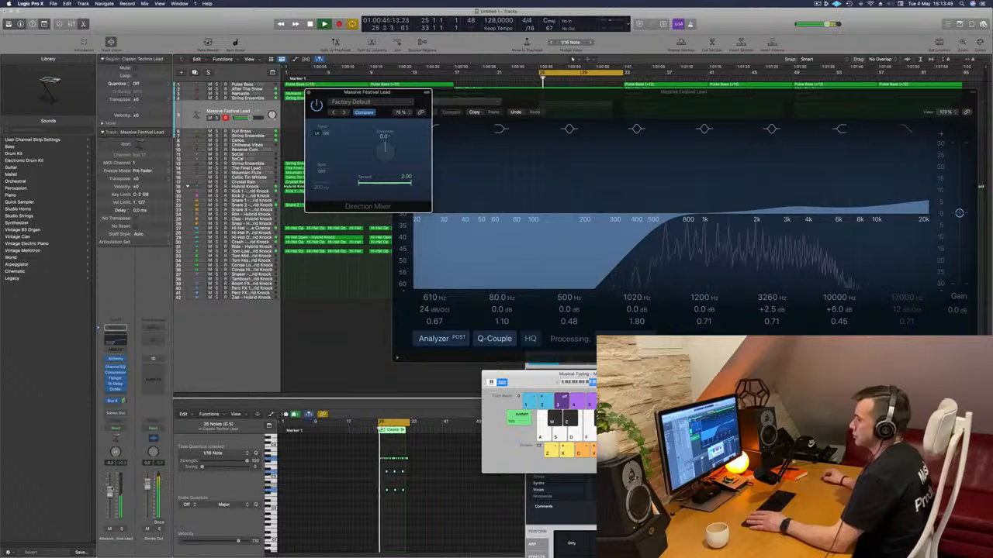
Step: Adjust the lead track's volume, try the Direction Mixer's split mode, and set the direction to -4.0° with split off
drag(110, 483, 110, 482)
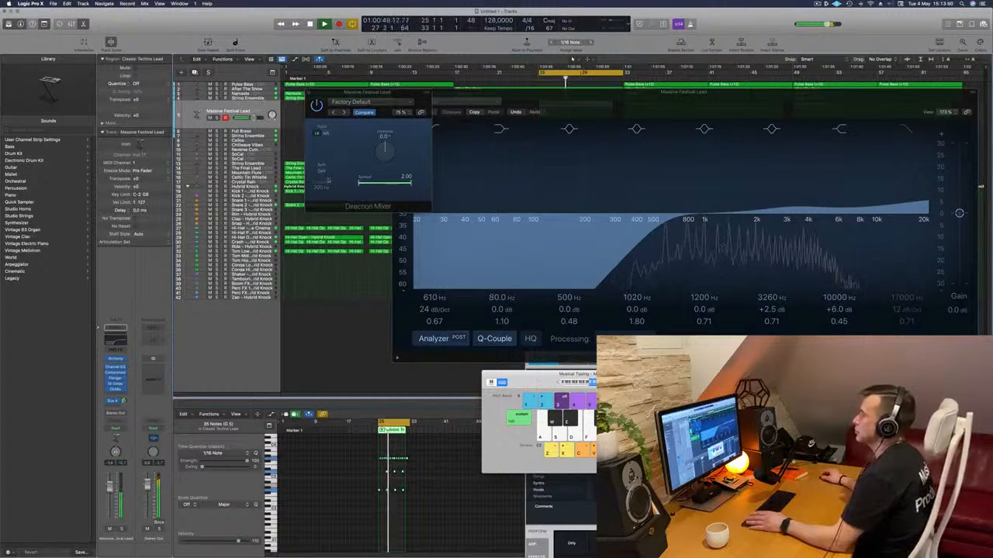
click(320, 172)
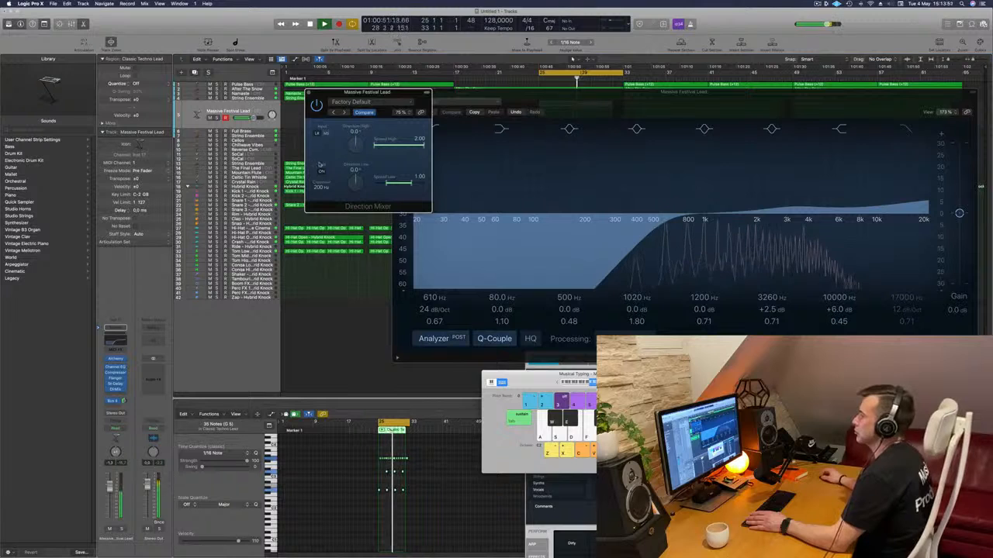
click(321, 171)
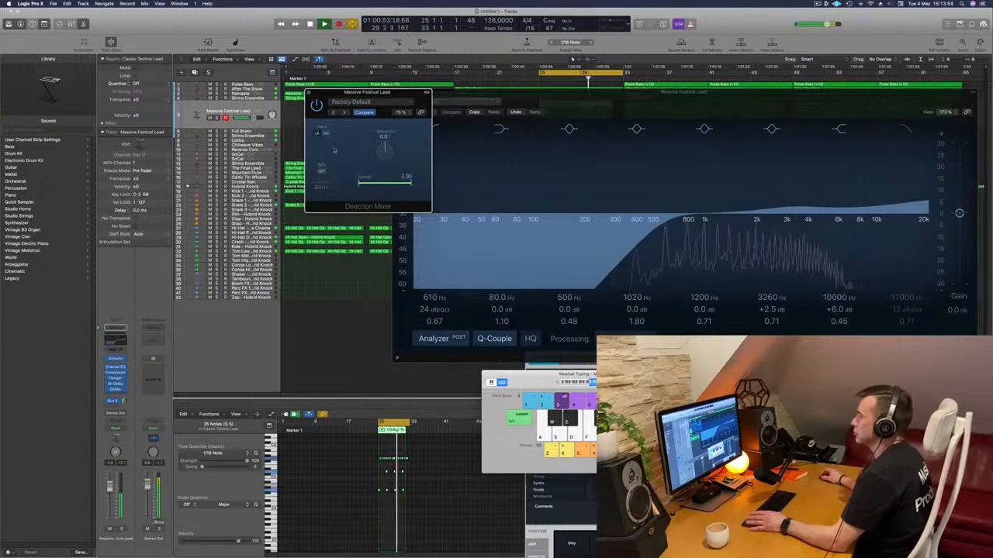
mouse_move(384, 155)
mouse_down()
mouse_move(387, 144)
mouse_move(387, 160)
mouse_up()
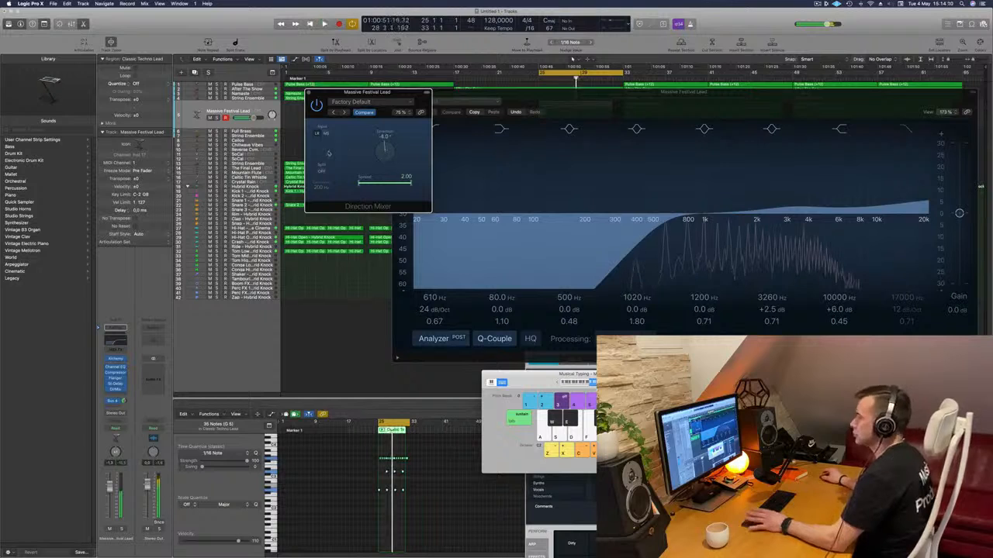
drag(110, 478, 110, 479)
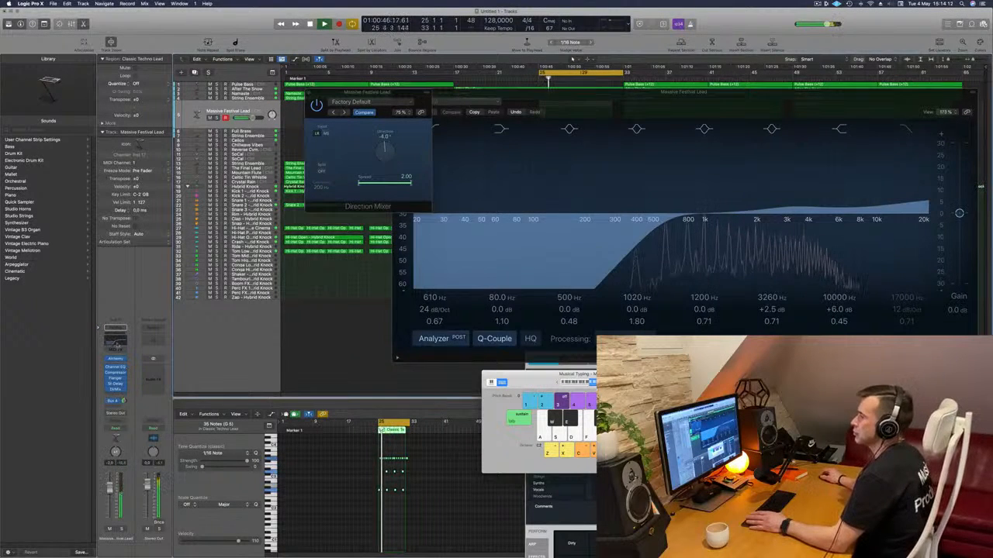
Step: Check the lead's Massive Festival Lead preset in Alchemy and close the EQ, Alchemy and Direction Mixer windows
click(117, 344)
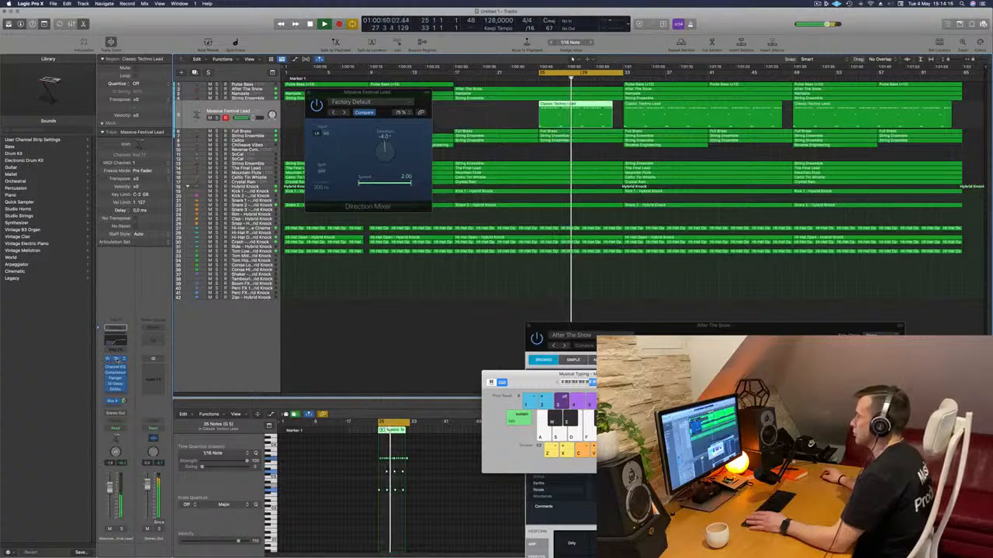
click(115, 359)
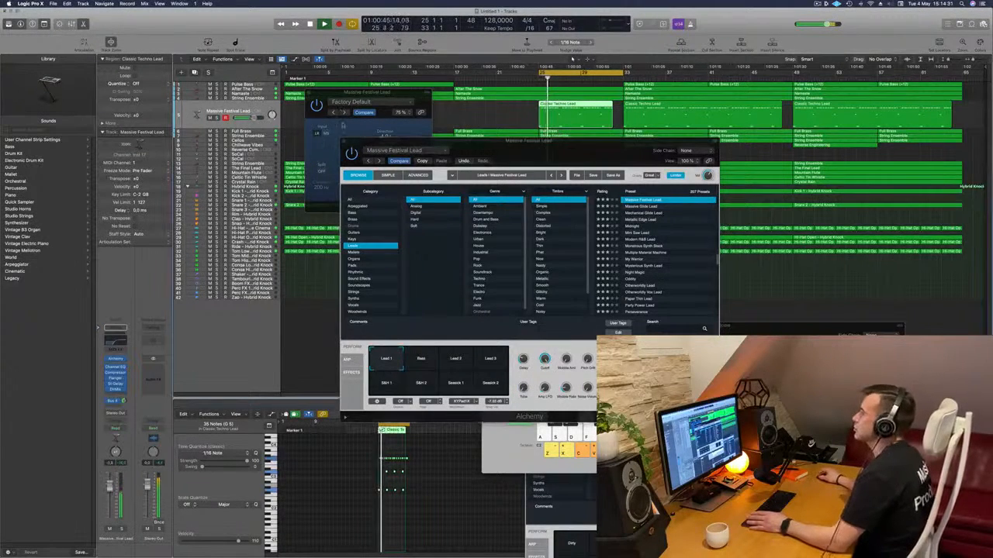
click(342, 141)
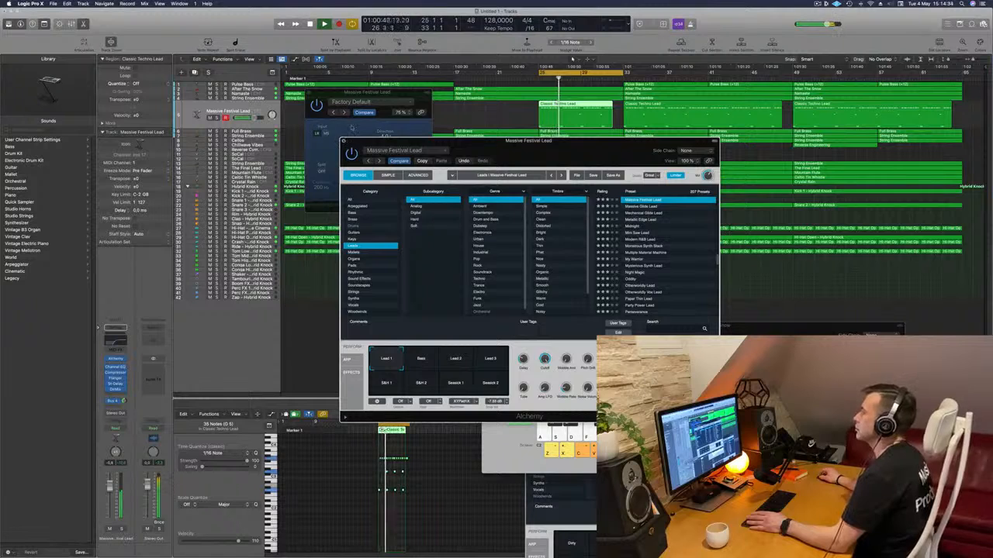
key(super+w)
drag(376, 112, 371, 111)
key(super+w)
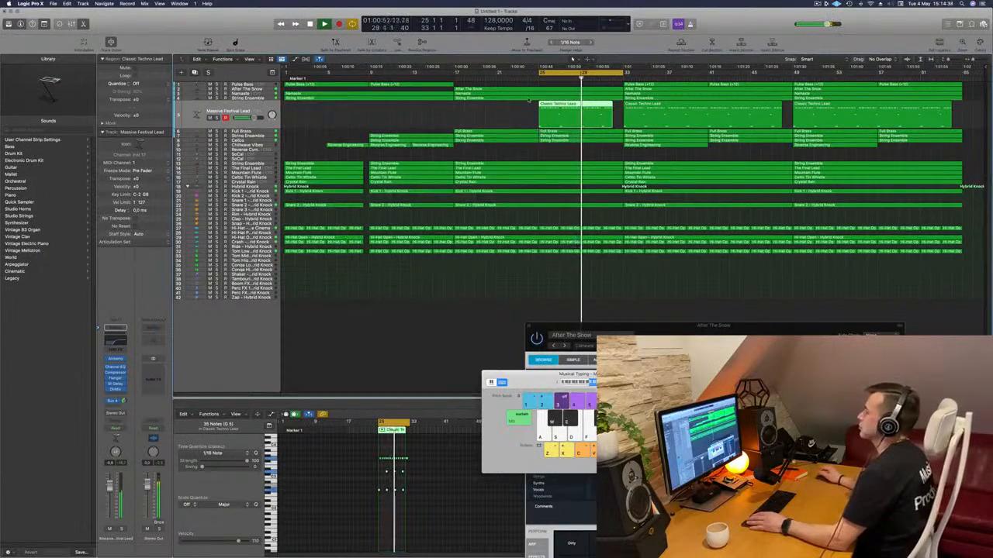
Step: Extend the cycle range back to bar 17 and play the section from its start with no region selected
key(Return)
drag(539, 73, 457, 81)
key(Return)
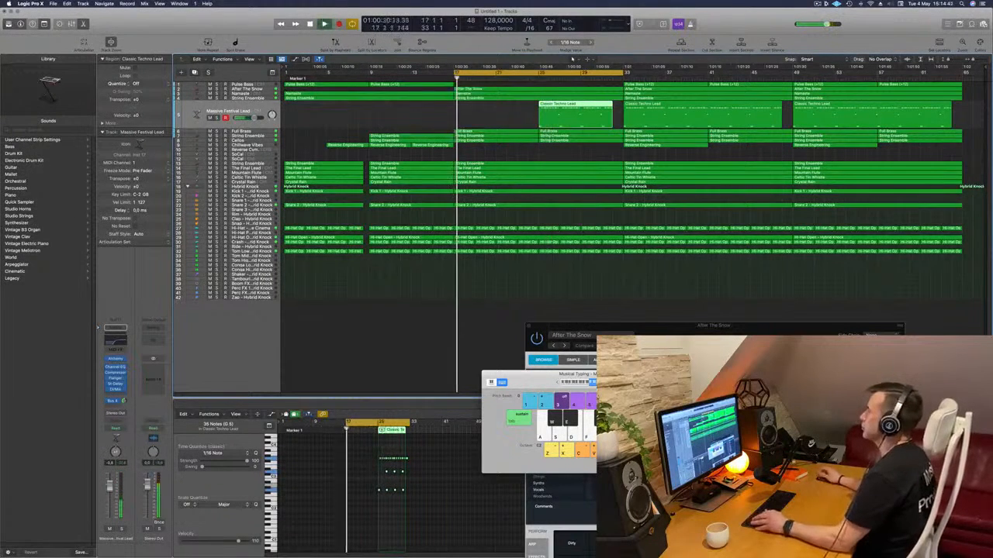
click(416, 121)
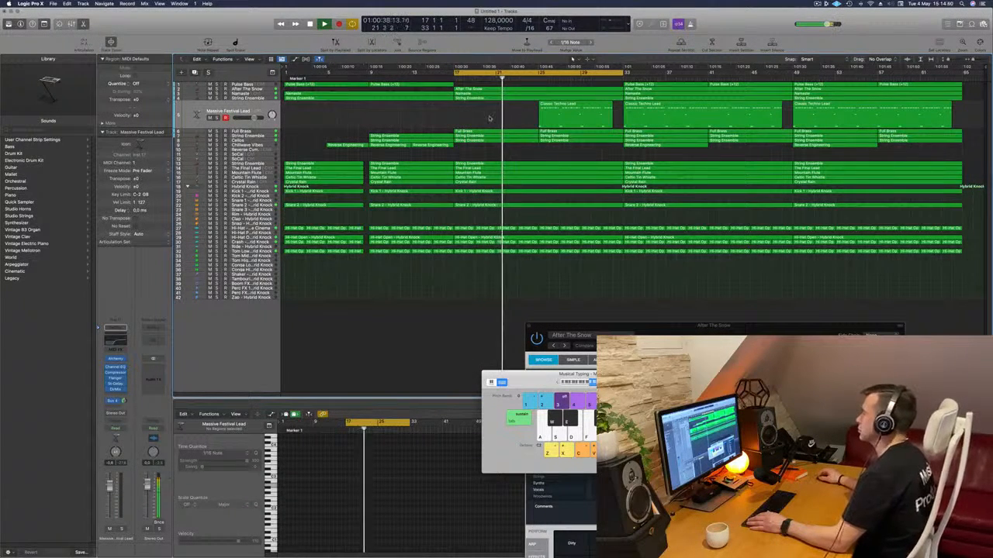
key(Return)
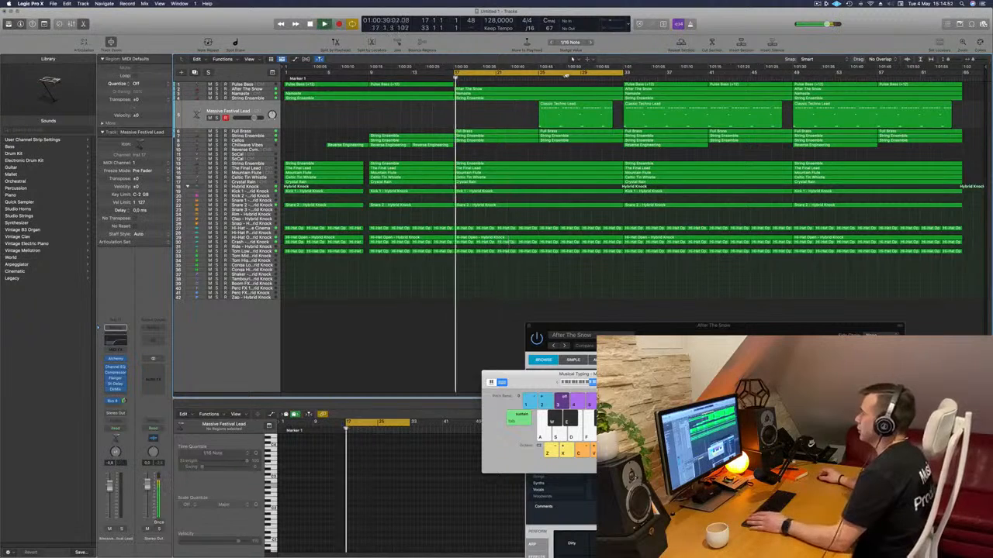
Step: Move the cycle to bars 33–49, delete the kick, snare, hi-hat and other drum regions starting at bar 33, and replay the section
drag(565, 73, 733, 74)
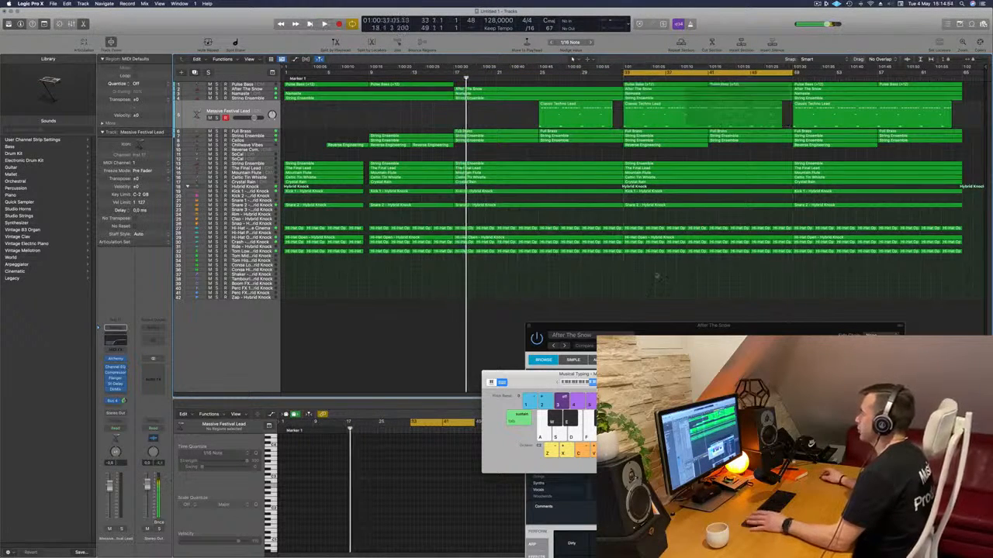
key(Return)
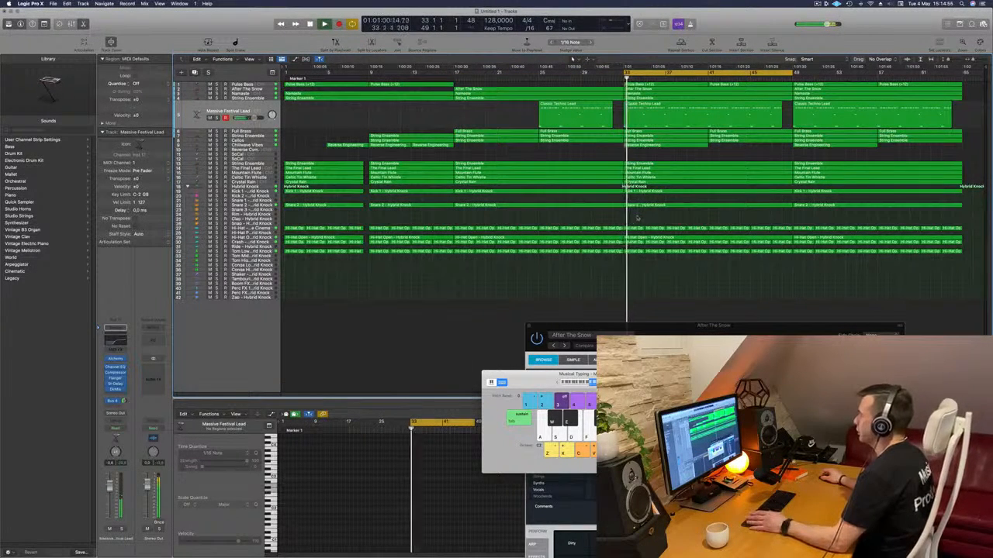
drag(634, 267, 662, 191)
key(Delete)
key(Return)
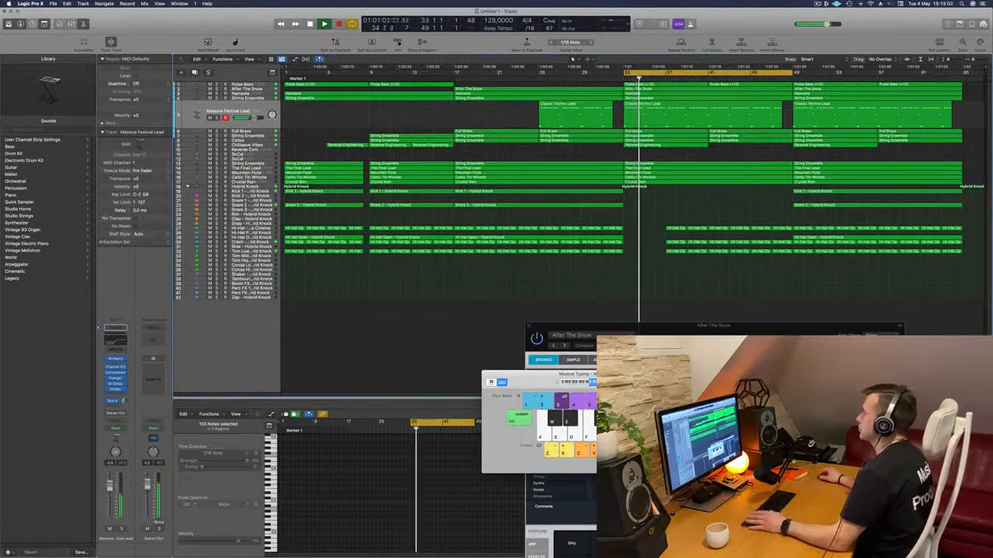
Step: Delete both Pulse Bass regions between bars 33 and 49
click(250, 84)
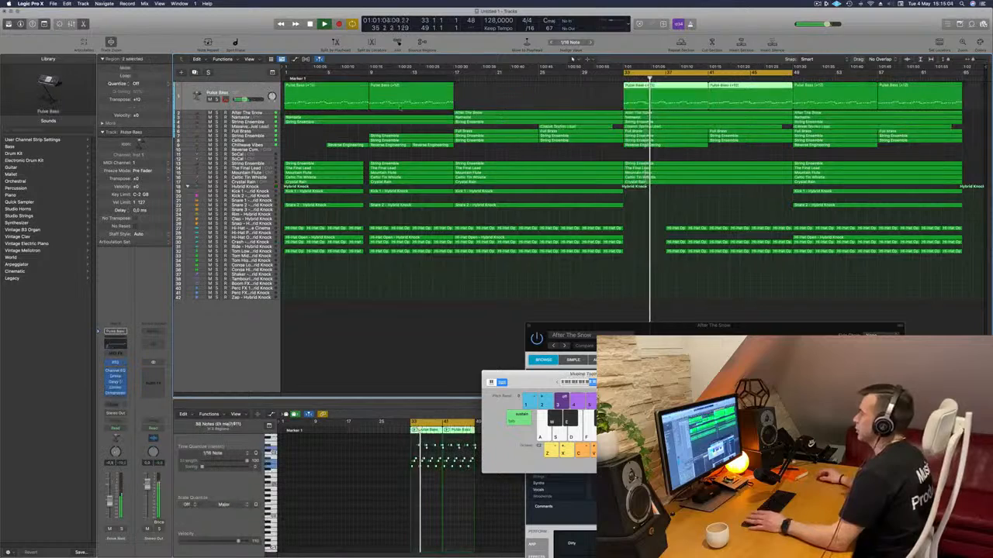
key(Return)
key(Delete)
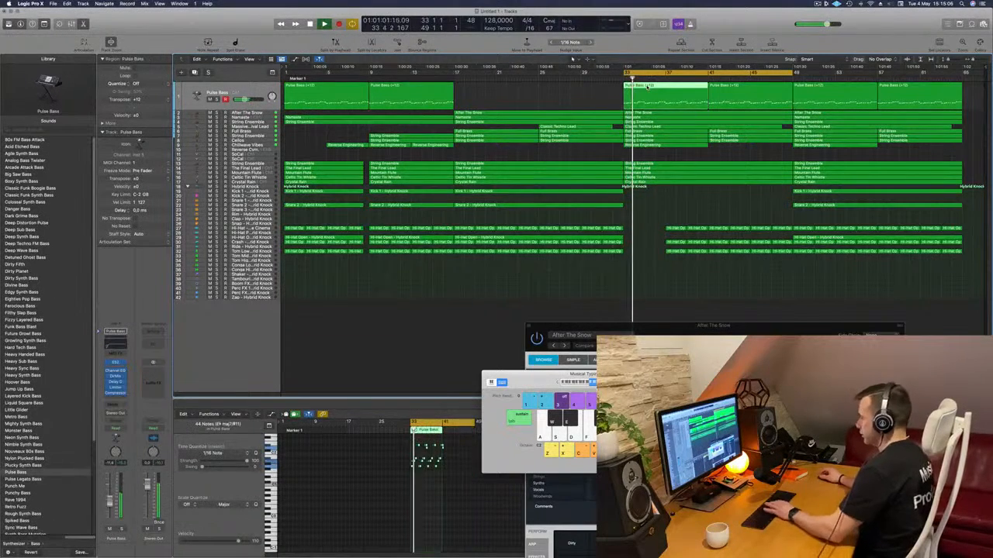
click(733, 86)
key(Delete)
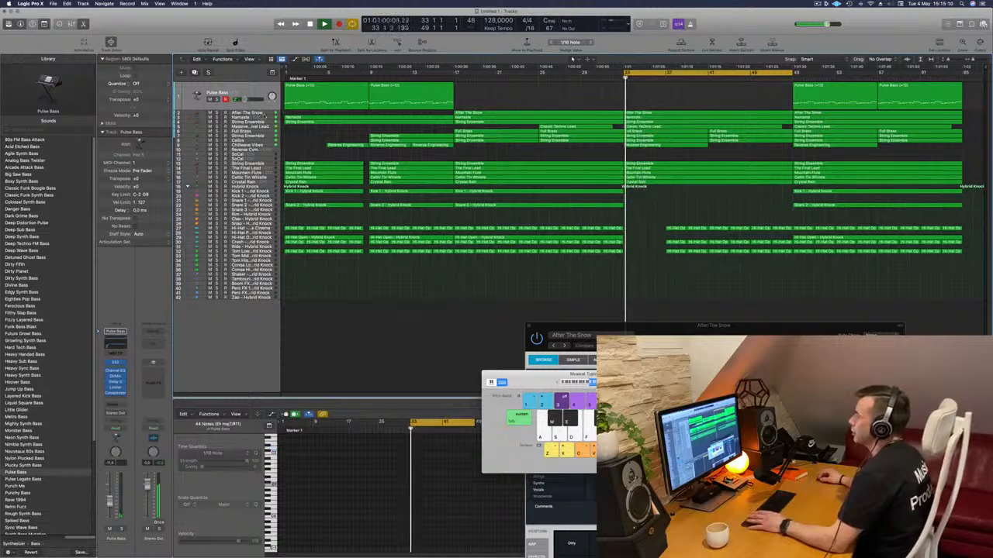
Step: Duplicate the After The Snow track with its settings and move the bar 33–49 region onto the new track
click(248, 112)
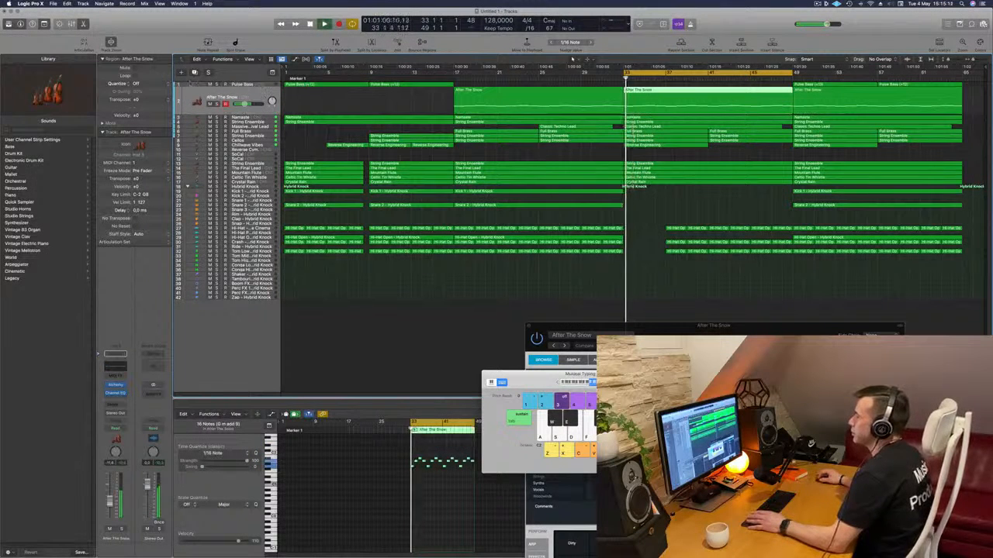
key(super+d)
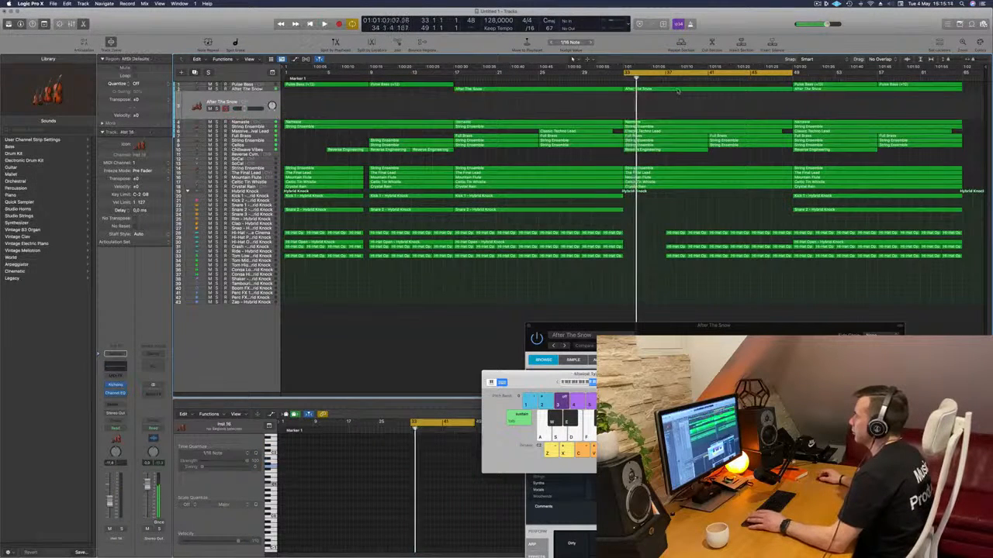
drag(677, 90, 677, 106)
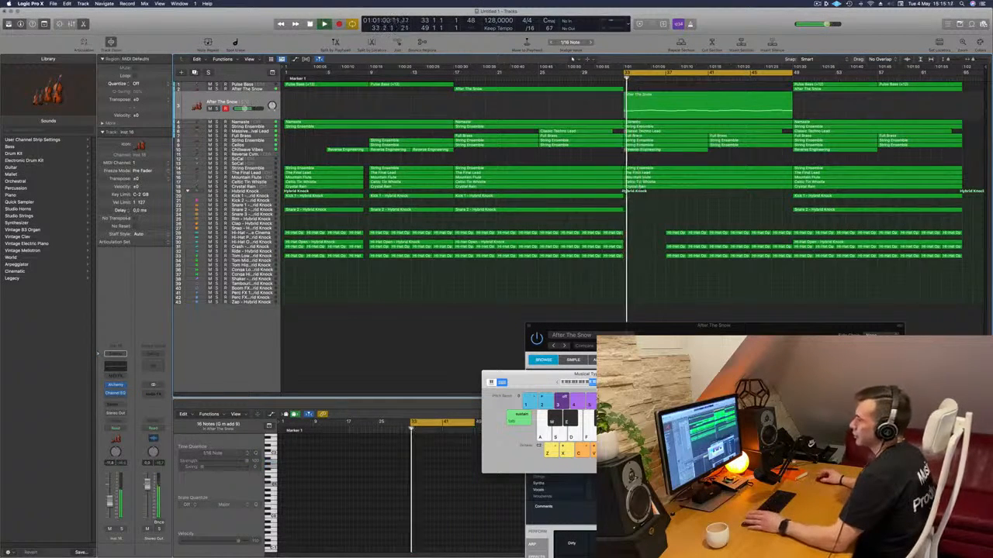
Step: In the duplicate track's Alchemy, try the Dirty performance snapshot, choose Pulsing Sub instead, close the plug-in and replay the section
click(232, 102)
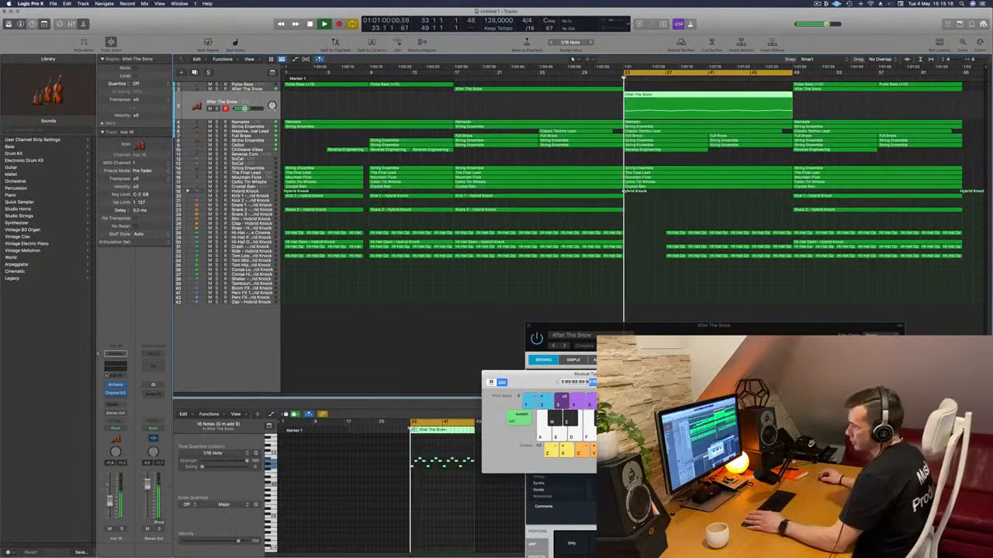
click(115, 384)
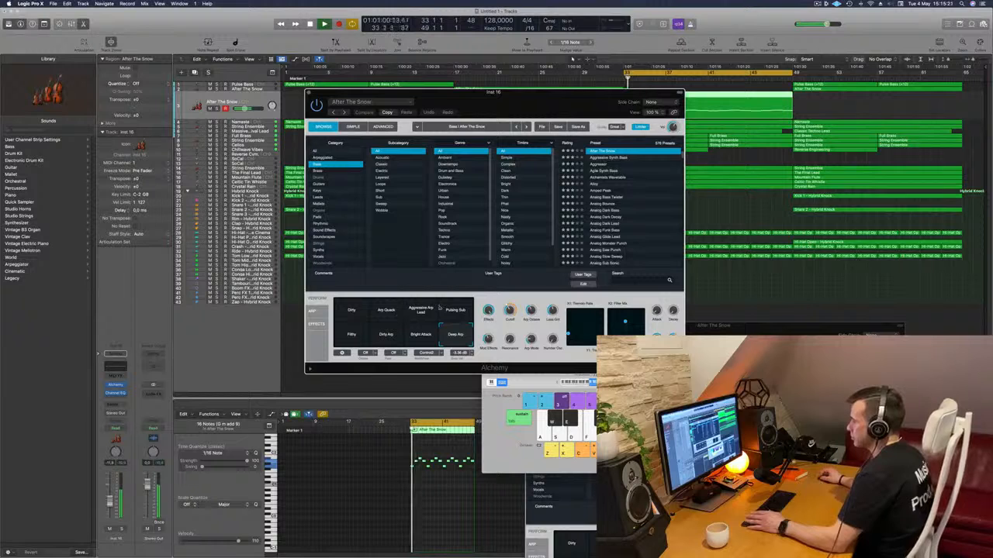
click(350, 311)
drag(489, 94, 607, 172)
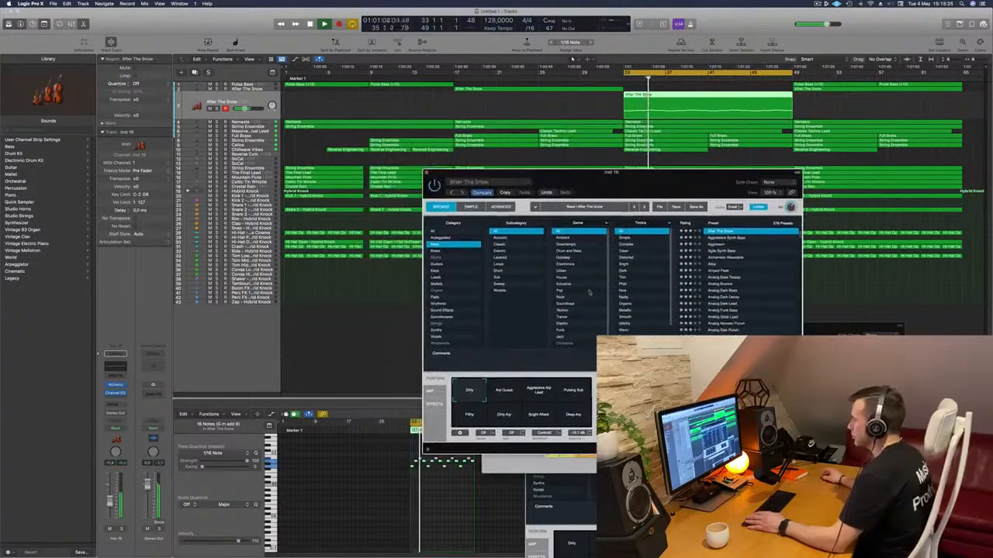
click(575, 394)
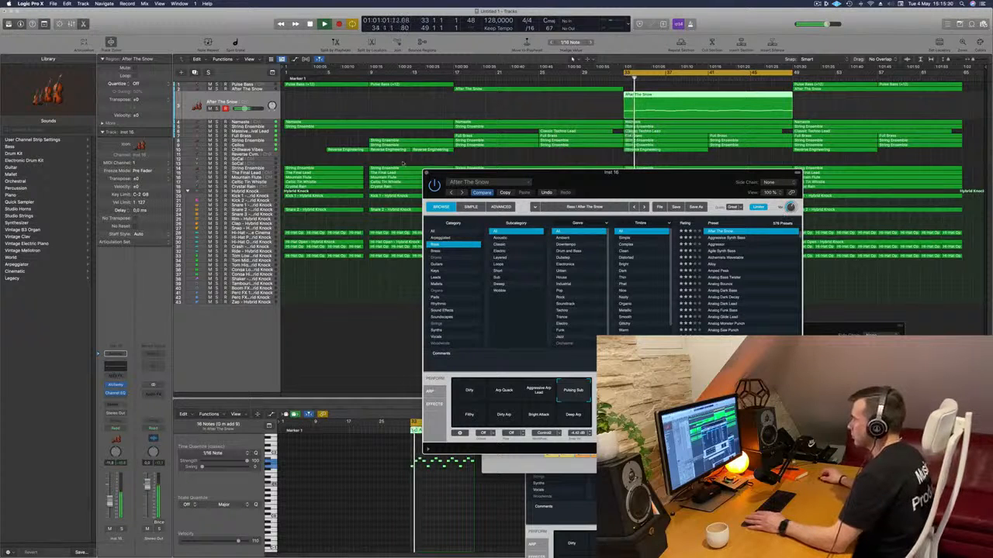
click(426, 173)
key(space)
key(space)
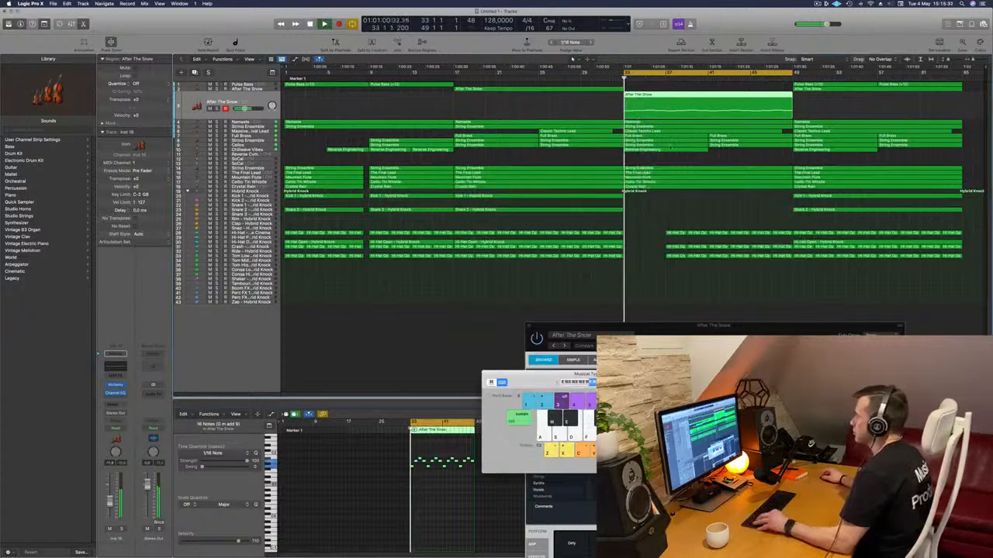
Step: Delete the Reverse Engineering region starting at bar 33 and replay the section
click(650, 149)
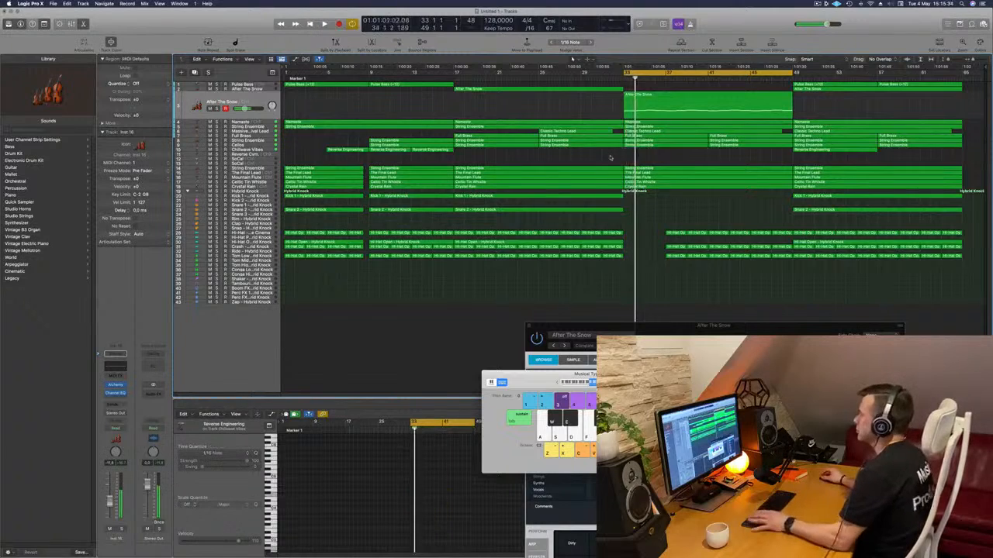
click(303, 115)
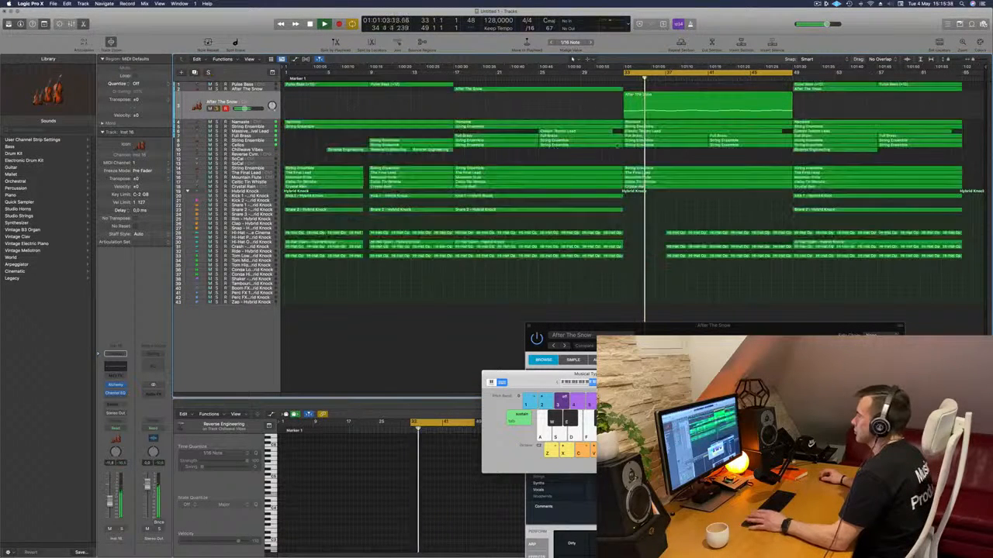
key(space)
key(space)
Step: Audition the Massive Festival Lead on its own in solo, then in the full mix from bar 33
click(259, 127)
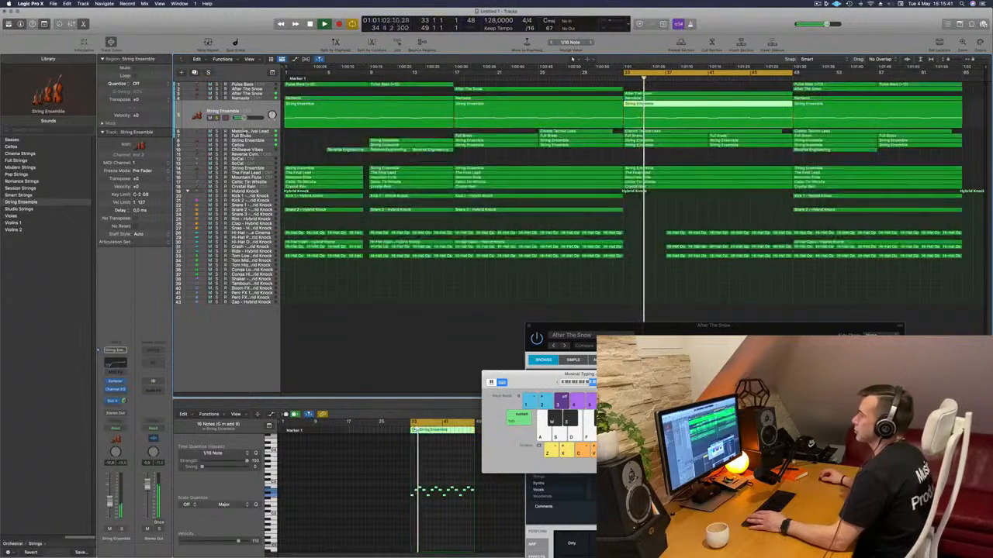
key(Down)
key(space)
key(space)
key(s)
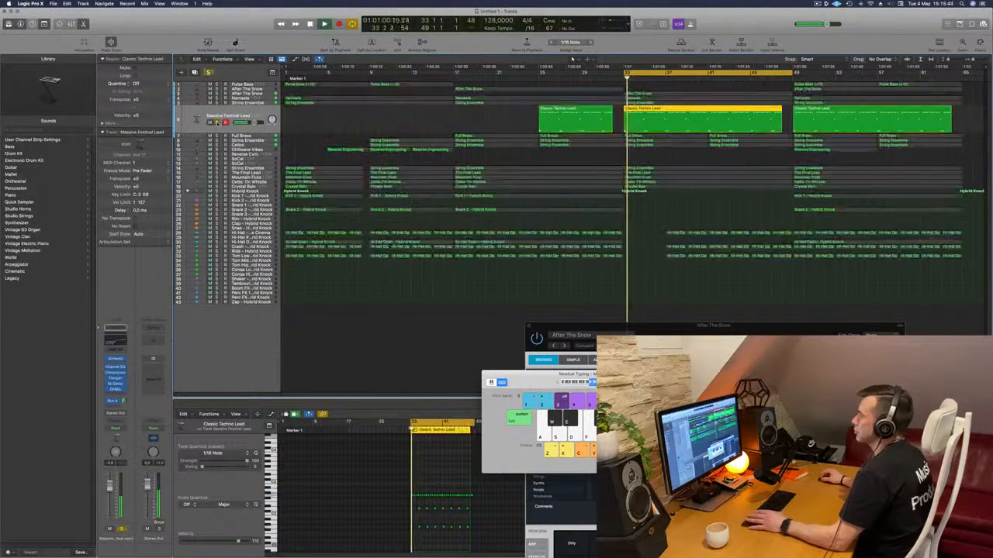
key(s)
key(space)
key(space)
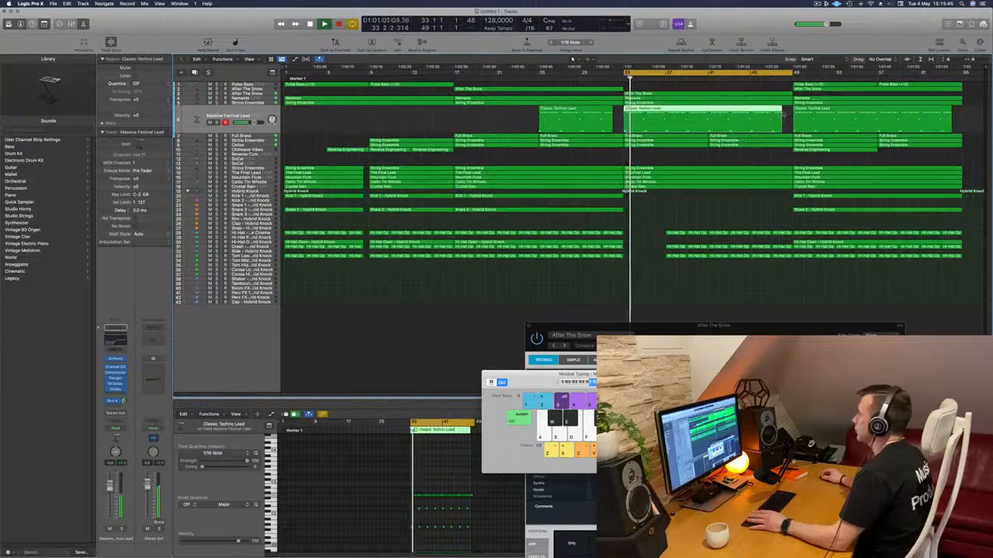
Step: Divide the Classic Techno Lead region at bar 41, make the lead enter only at bar 41, and replay
super+double_click(709, 111)
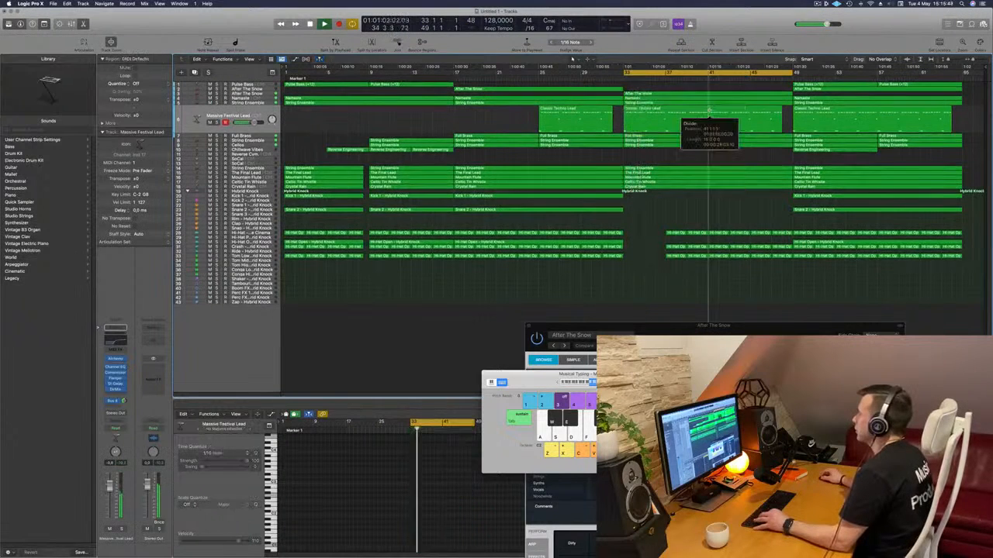
key(BackSpace)
drag(642, 117, 727, 117)
key(space)
key(space)
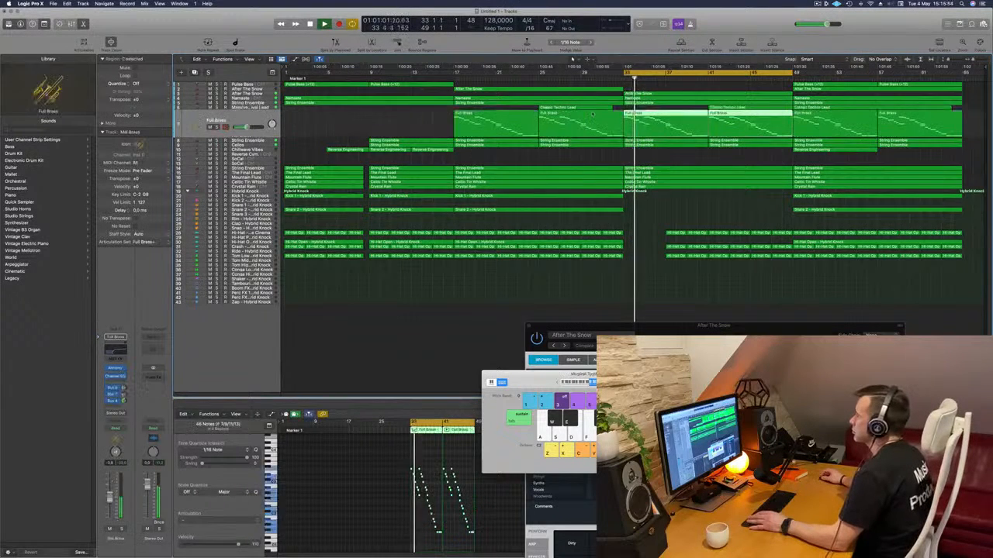
Step: Audition the section with Full Brass muted, unmute it, and delete its bar 33–41 region
click(258, 137)
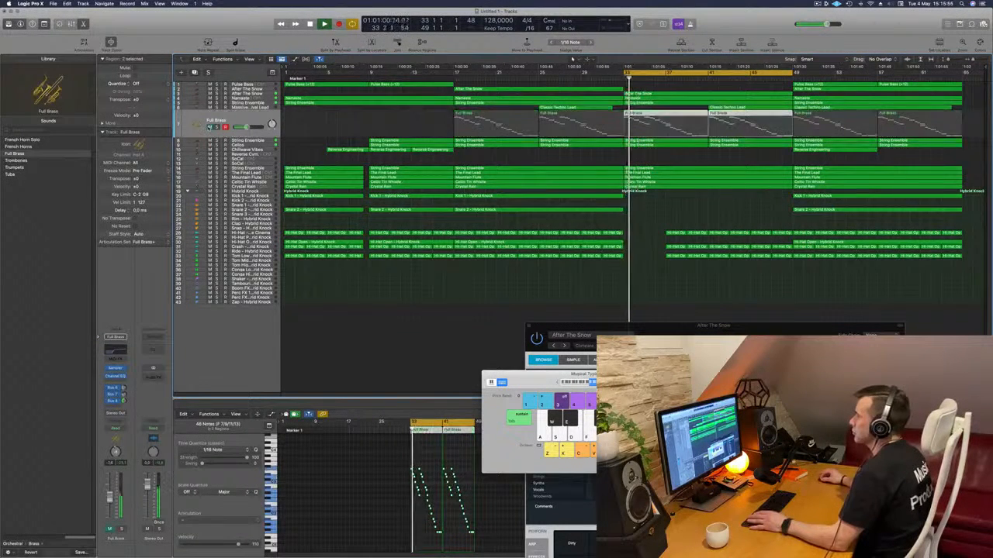
click(665, 110)
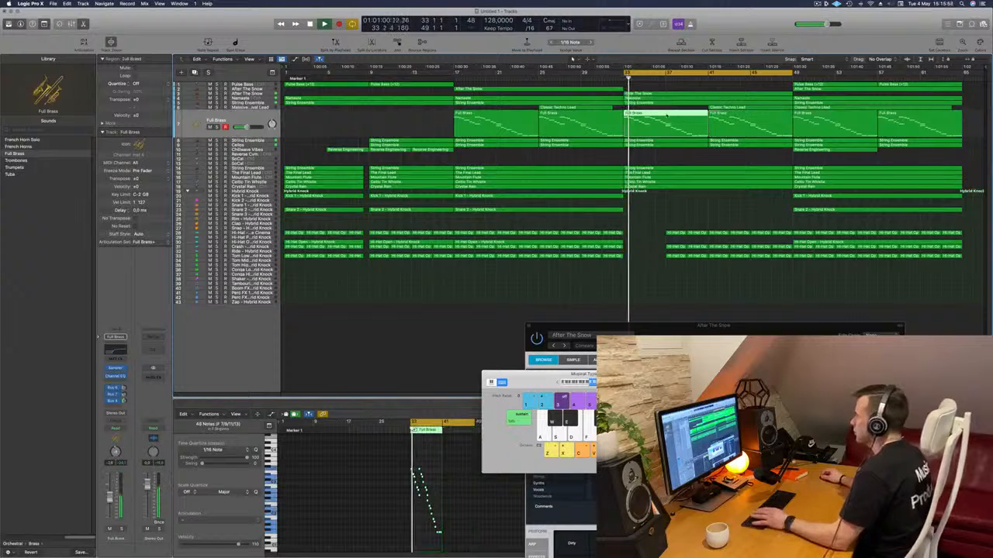
key(Delete)
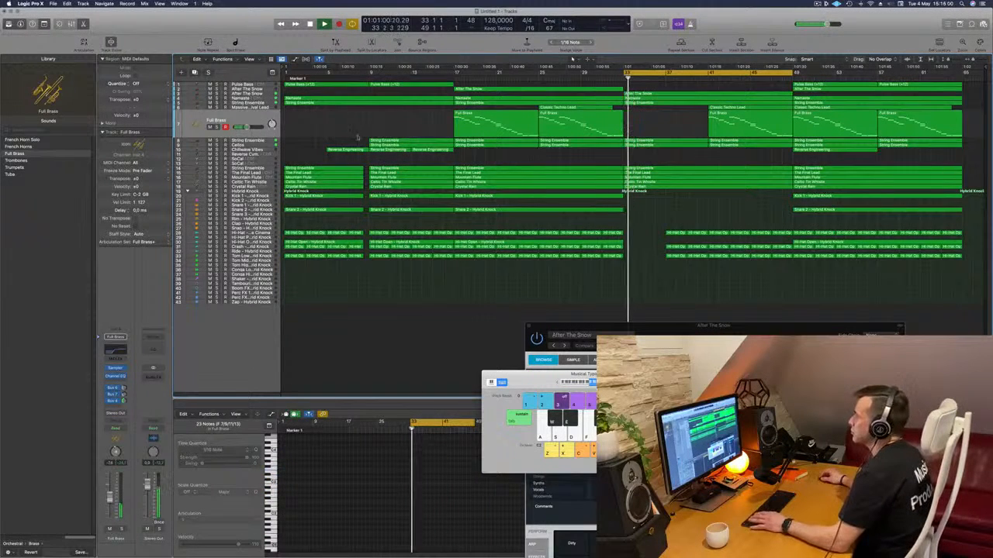
Step: Check the String Ensemble and Cellos parts, toggling the Cellos solo on and off and replaying from bar 33
click(260, 140)
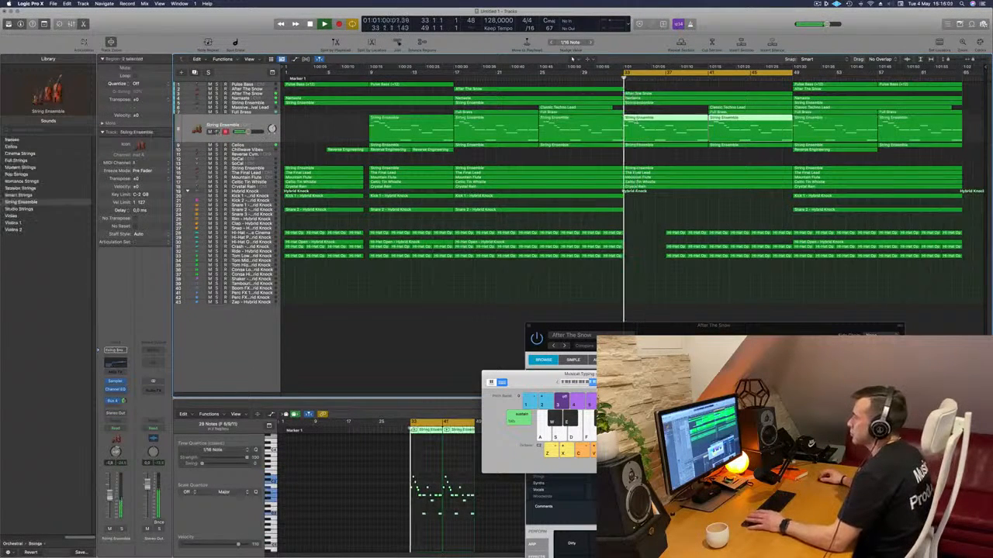
click(248, 146)
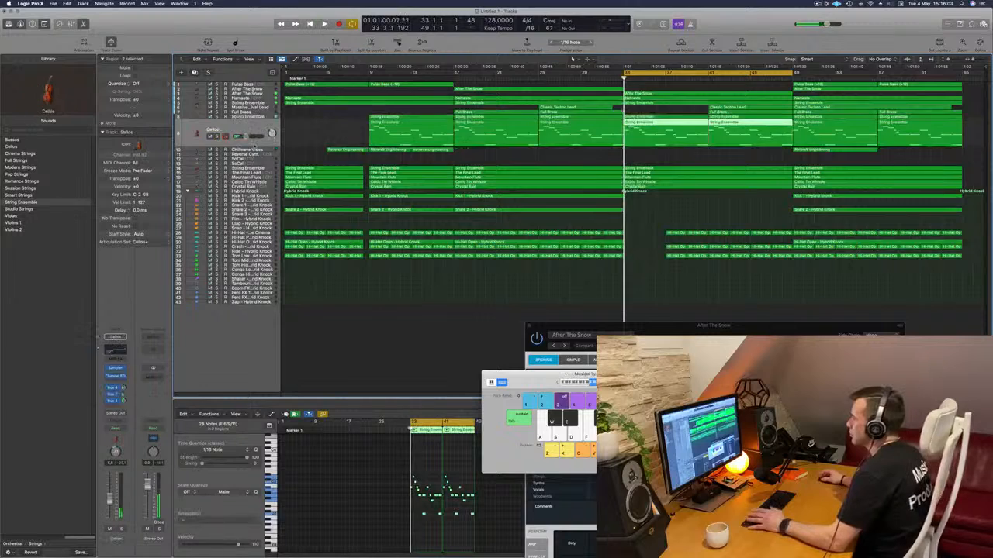
click(216, 137)
click(216, 137)
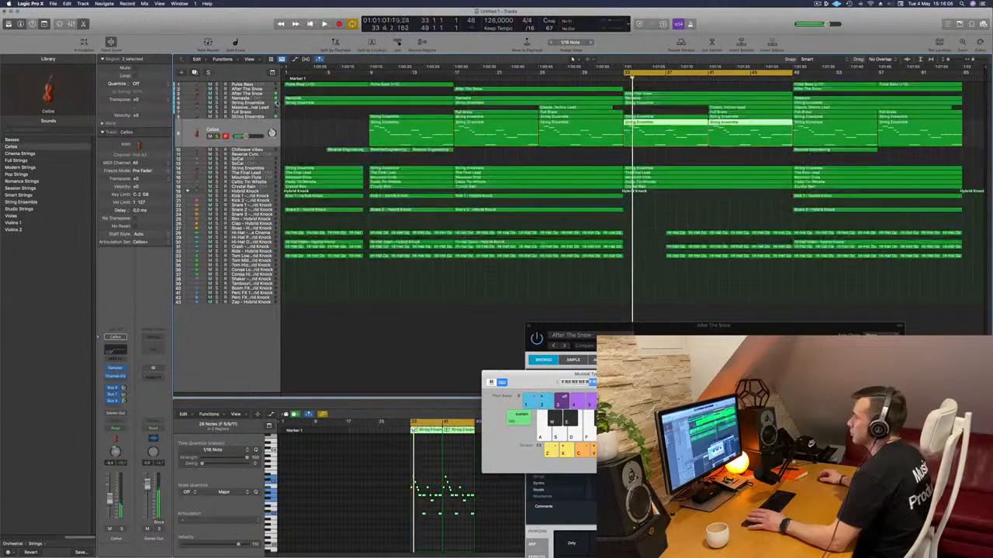
key(space)
key(space)
Step: Open the Namaste track's Channel EQ, set its automation mode to Touch, capture a high-cut movement during playback, and close the EQ
click(253, 98)
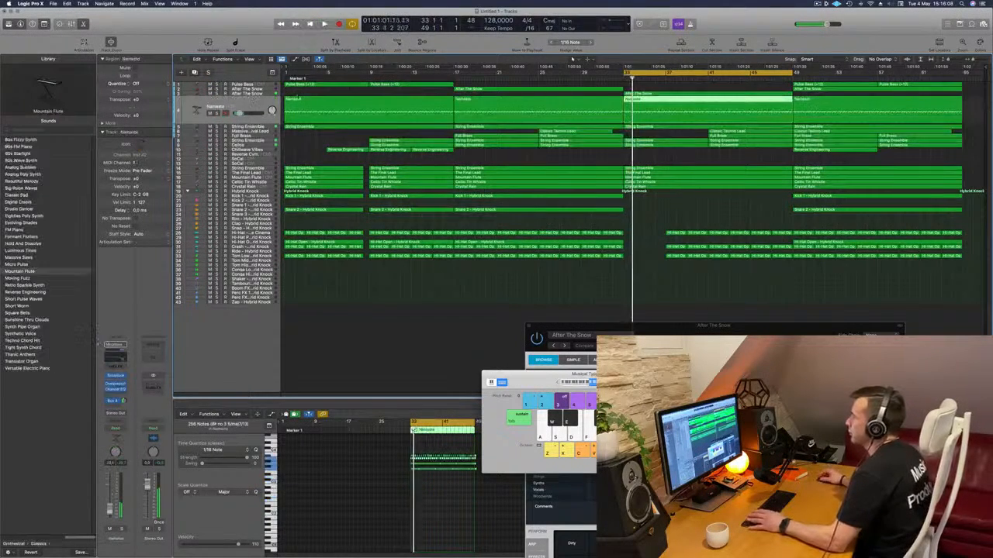
key(space)
key(space)
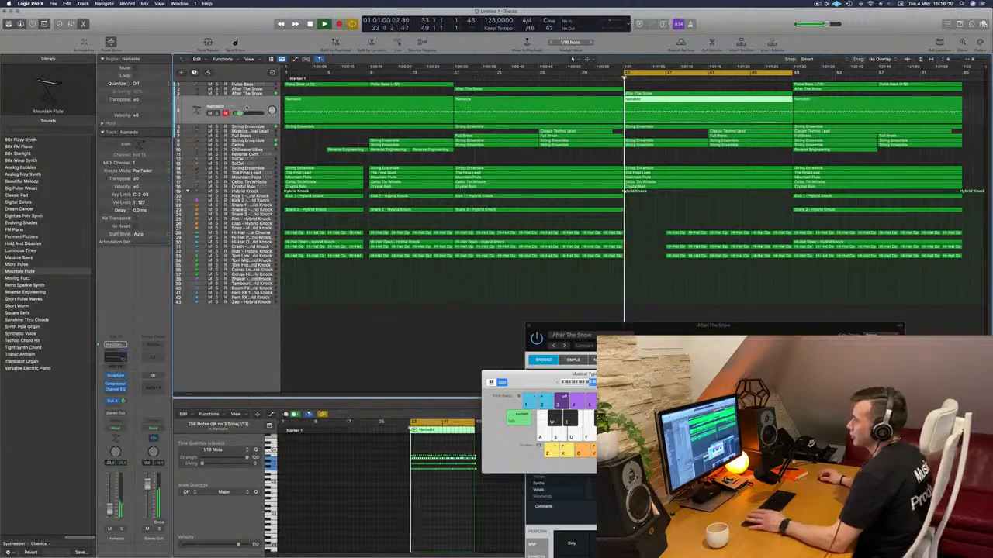
click(116, 357)
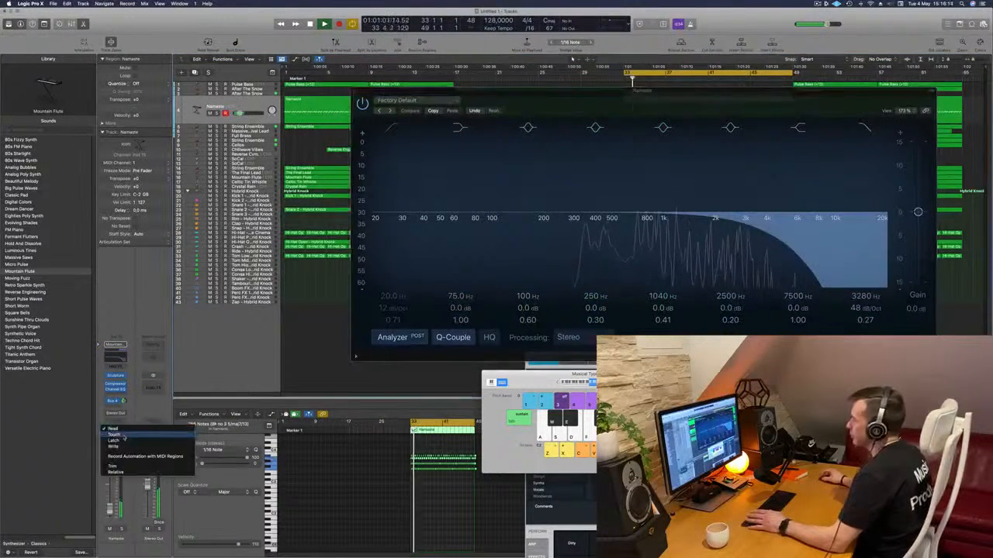
click(124, 434)
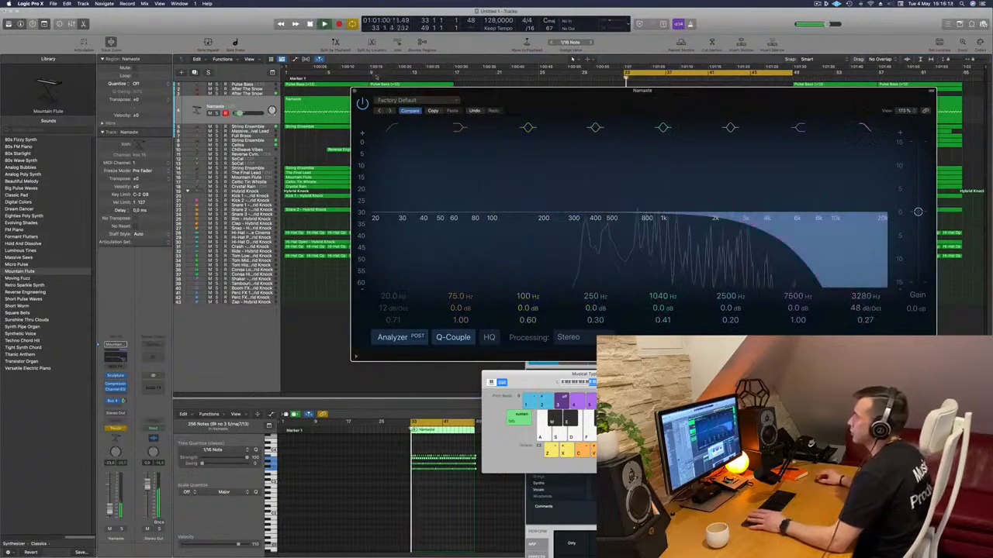
click(354, 91)
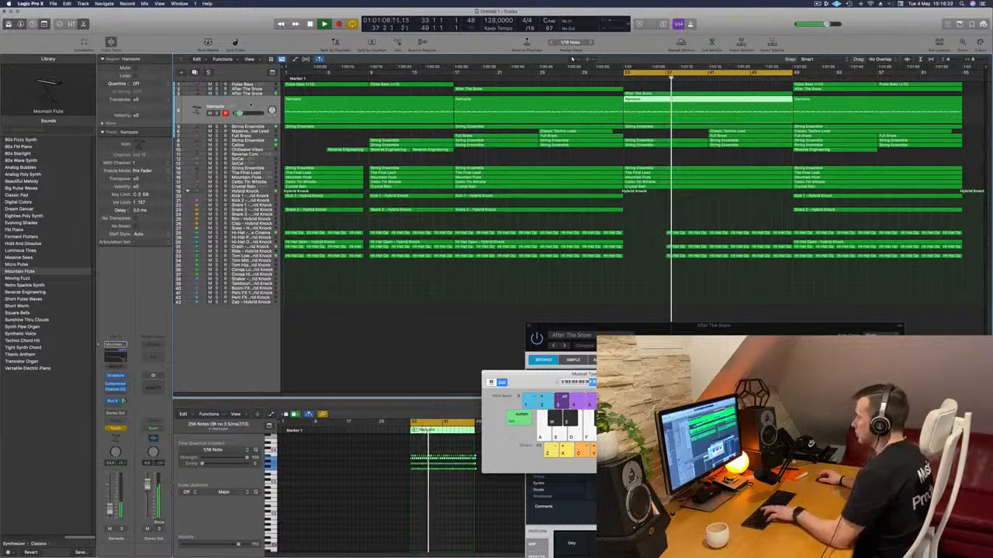
Step: Close Musical Typing, show the automation lanes, set Namaste to Read mode, and display its EQ High Cut Frequency automation
key(super+k)
key(a)
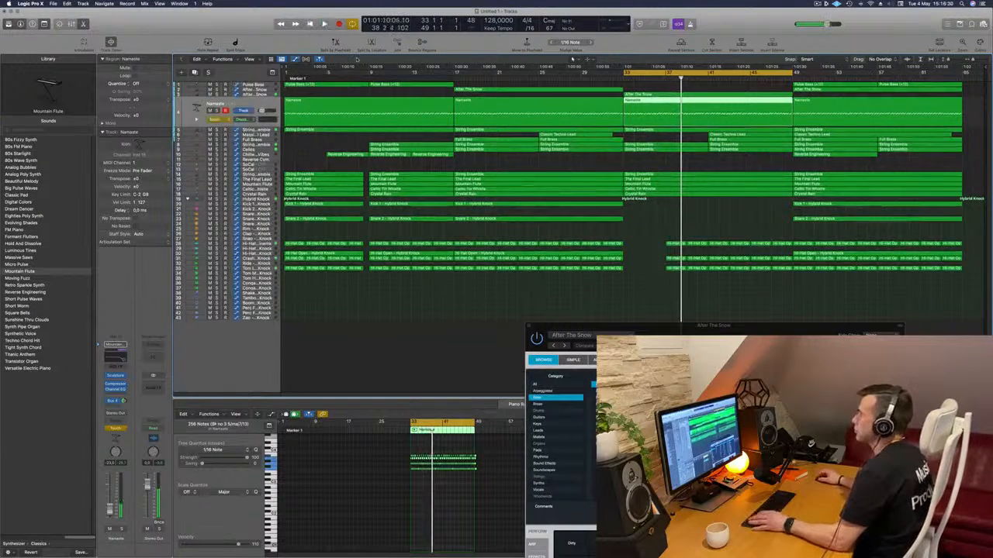
key(space)
key(a)
key(a)
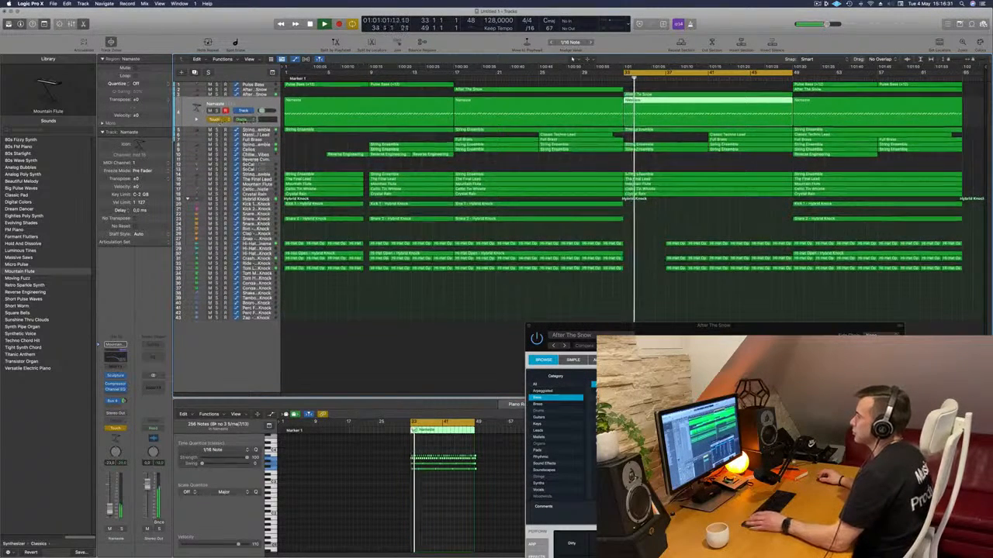
click(217, 119)
click(215, 113)
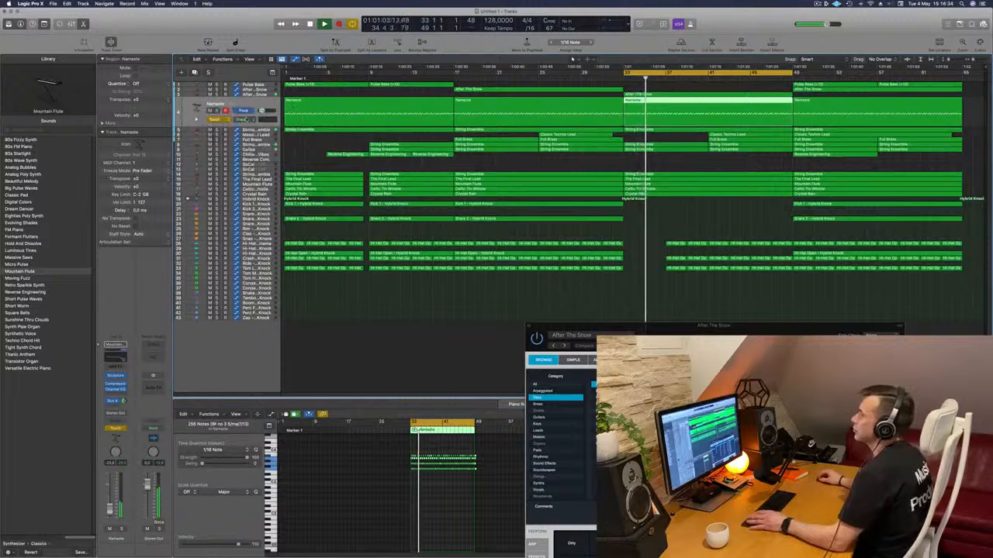
click(245, 120)
click(314, 187)
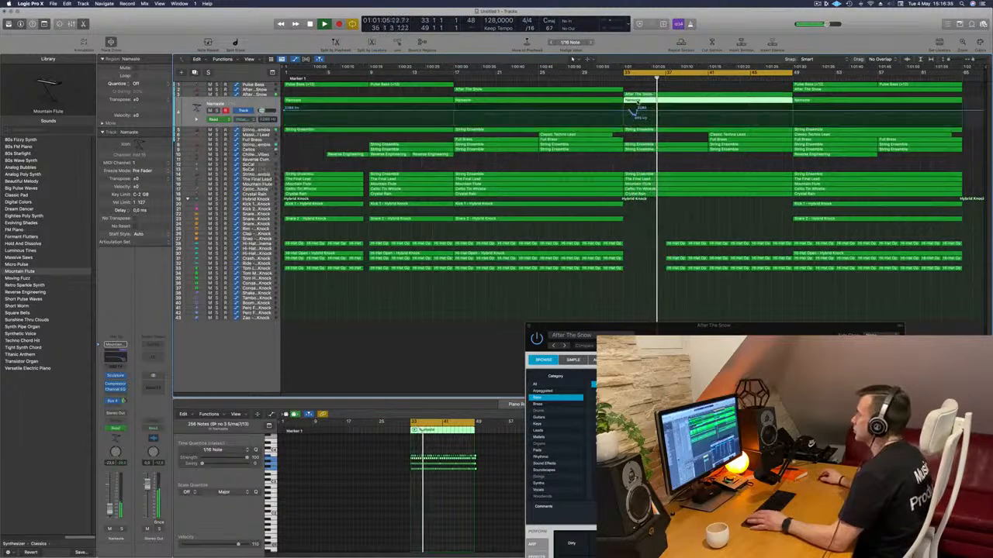
Step: Reshape Namaste's High Cut Frequency automation so it drops low at bar 33 and ramps up to a higher point at bar 41
click(631, 113)
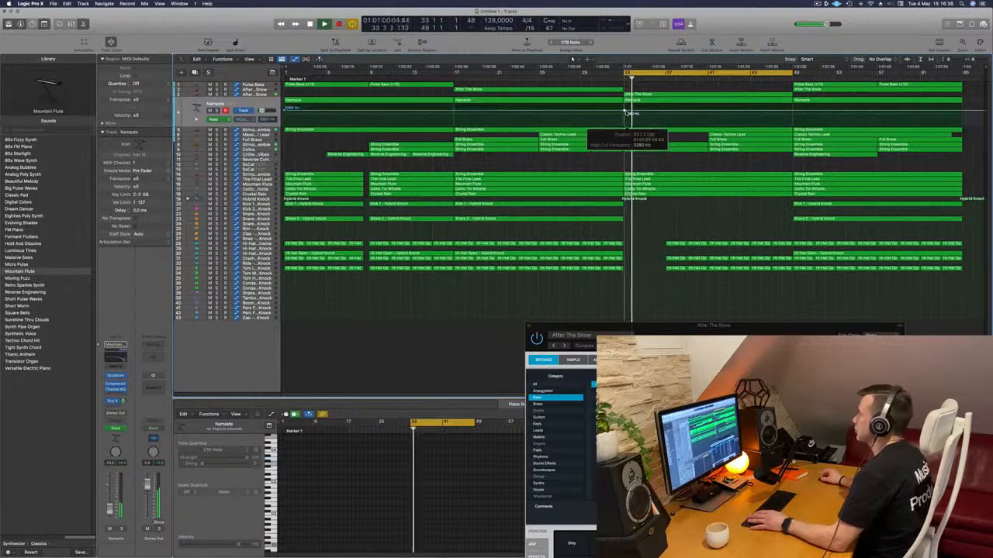
drag(650, 113, 650, 122)
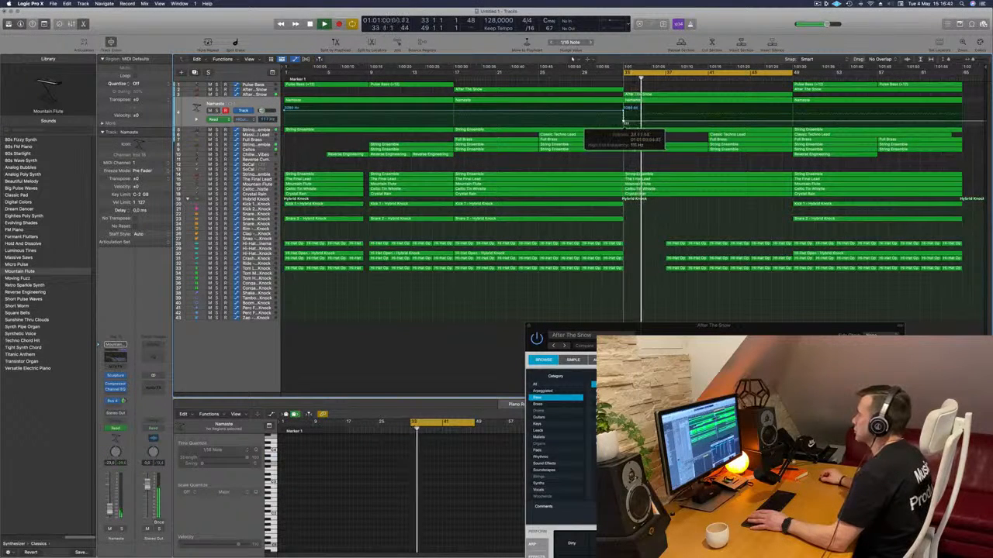
drag(707, 122, 708, 110)
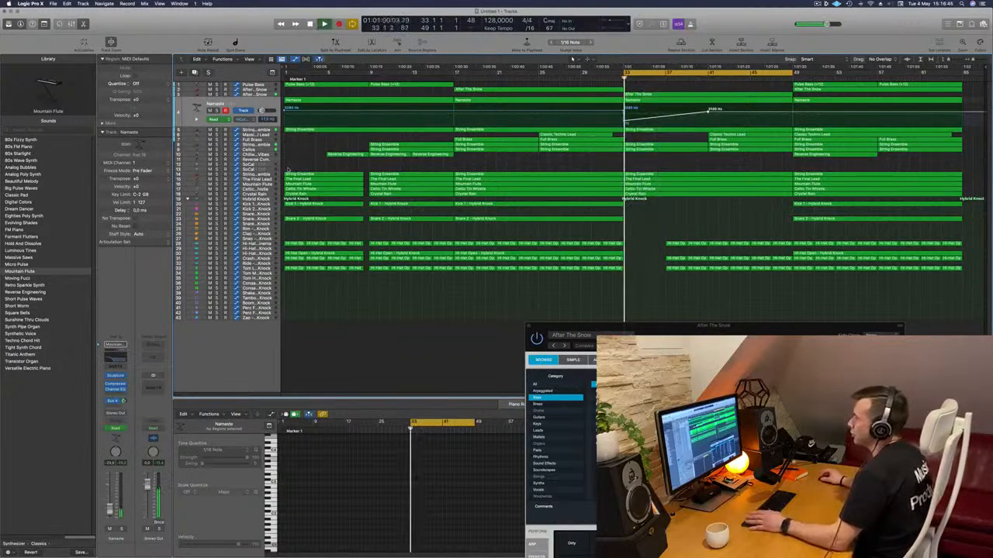
Step: Select the String Ensemble on track 14, replay the section, and delete that track's three regions before bar 33
click(262, 176)
key(space)
key(space)
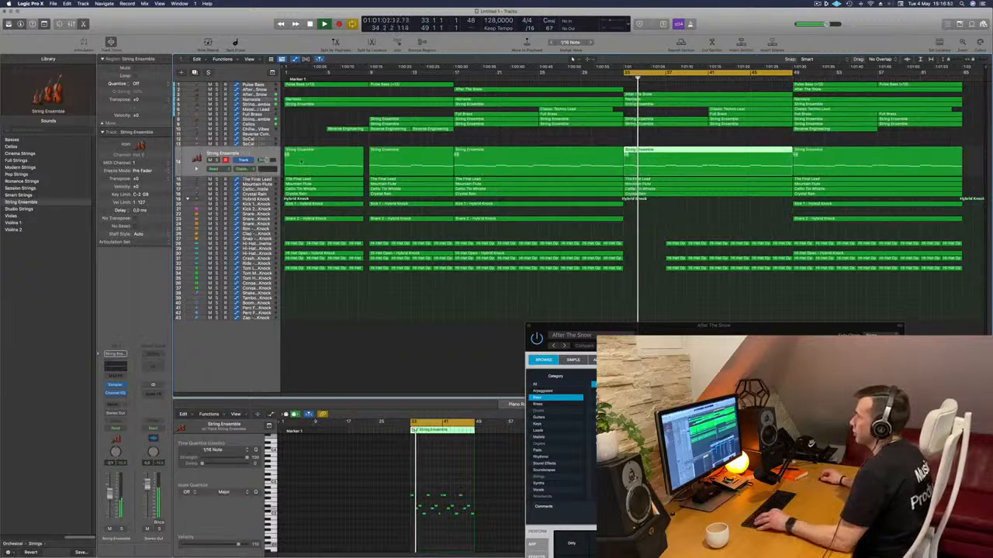
drag(348, 142, 501, 152)
key(Delete)
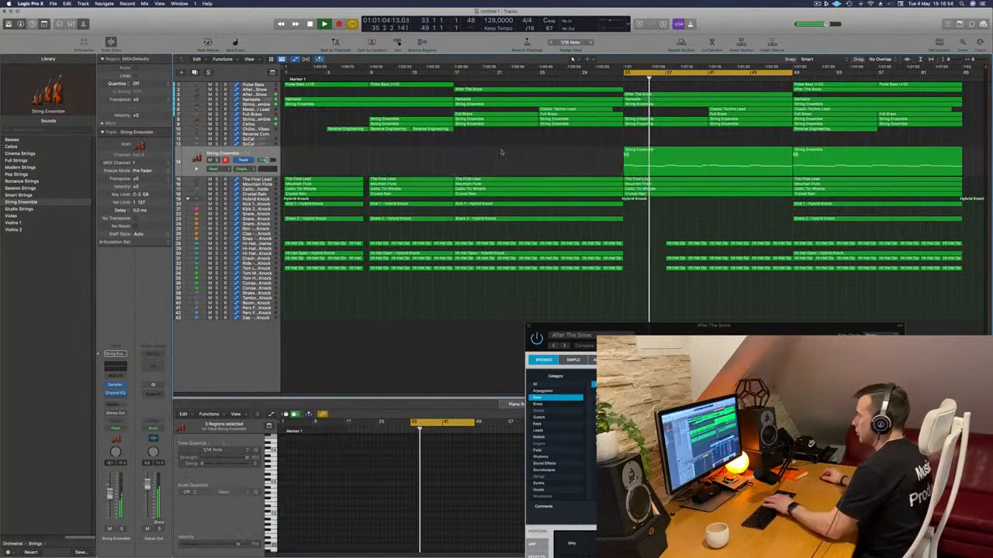
click(249, 153)
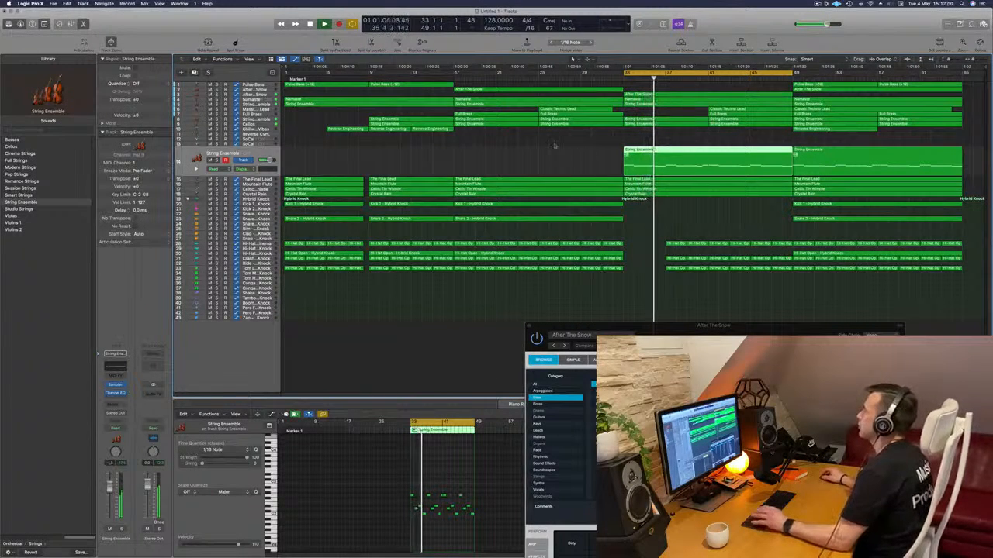
Step: Select The Final Lead track and delete all hi-hat and other Hybrid Knock percussion regions between bars 37 and 49
key(Down)
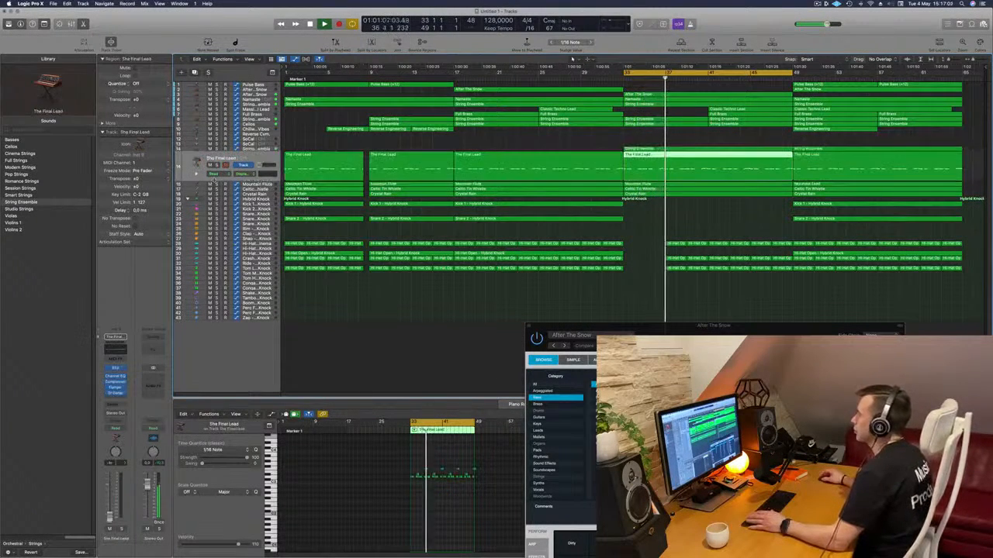
drag(659, 229, 686, 287)
key(Delete)
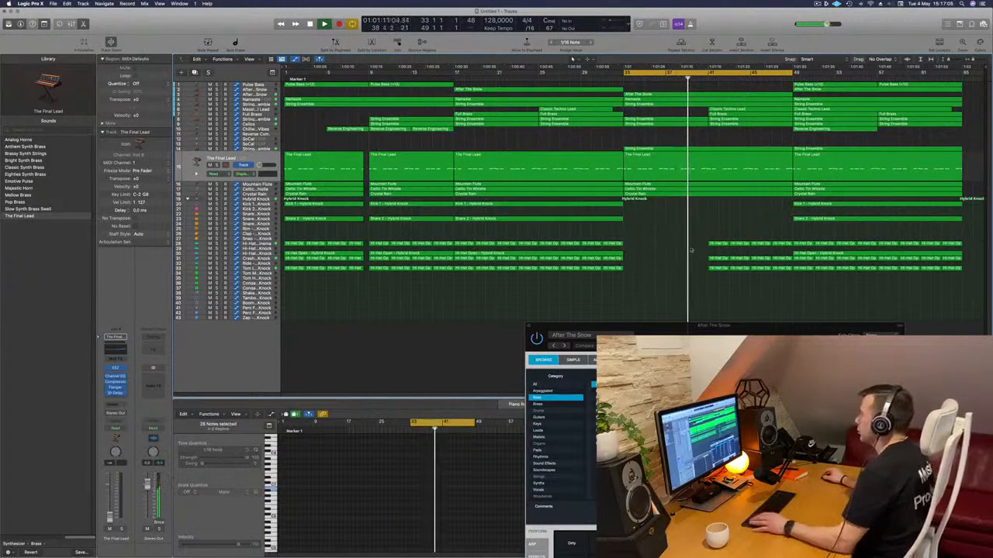
drag(687, 225, 779, 276)
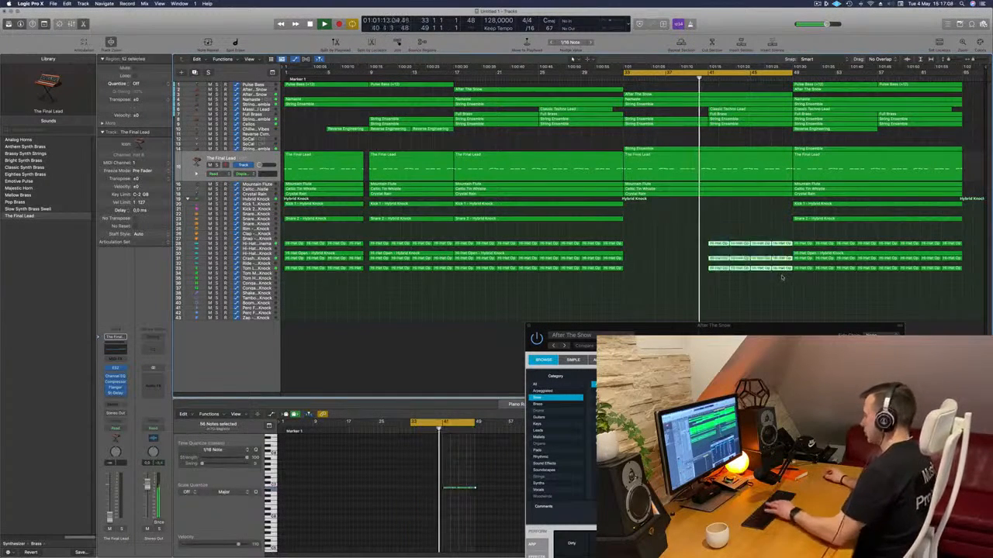
key(Delete)
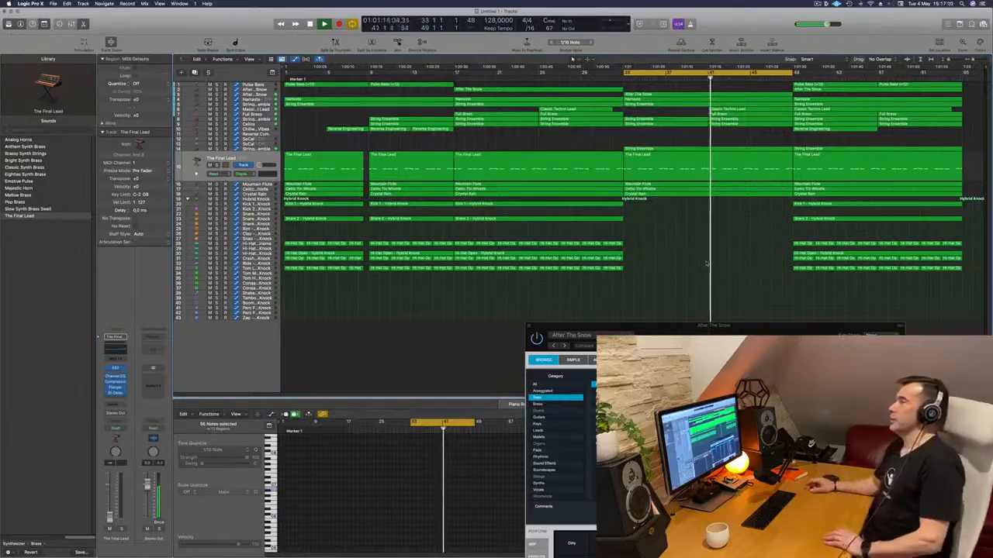